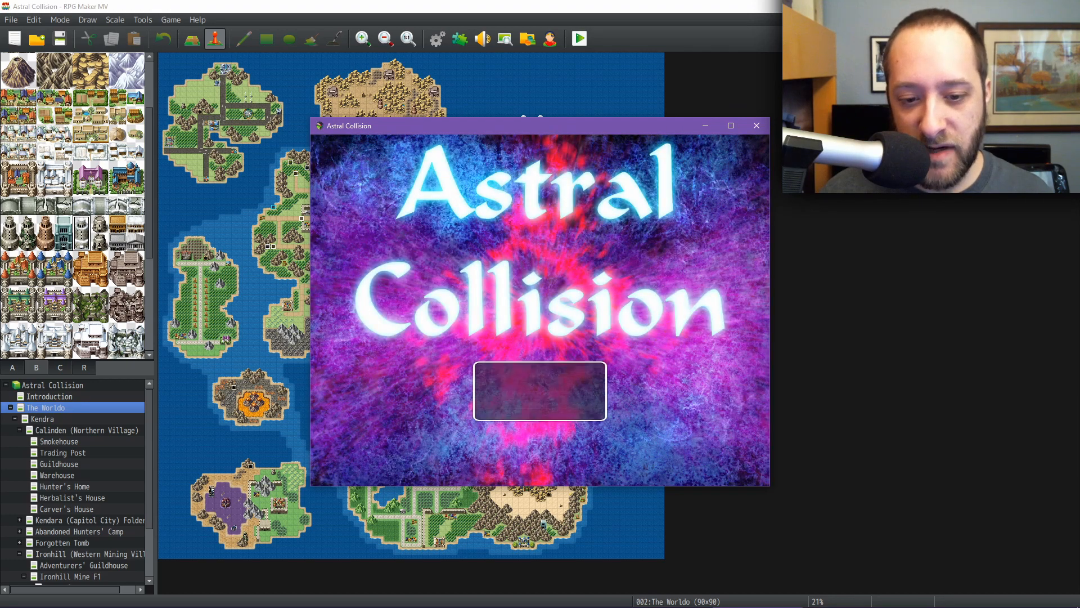
Load the File 2 save and open The Mystical Journal from the party's key items
key("Return")
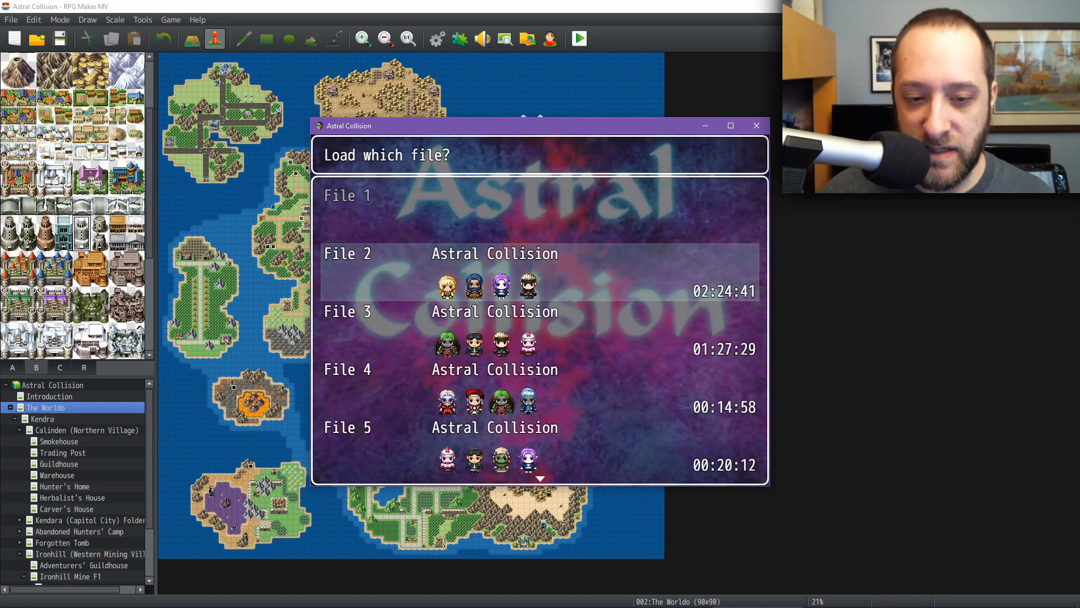
key("Return")
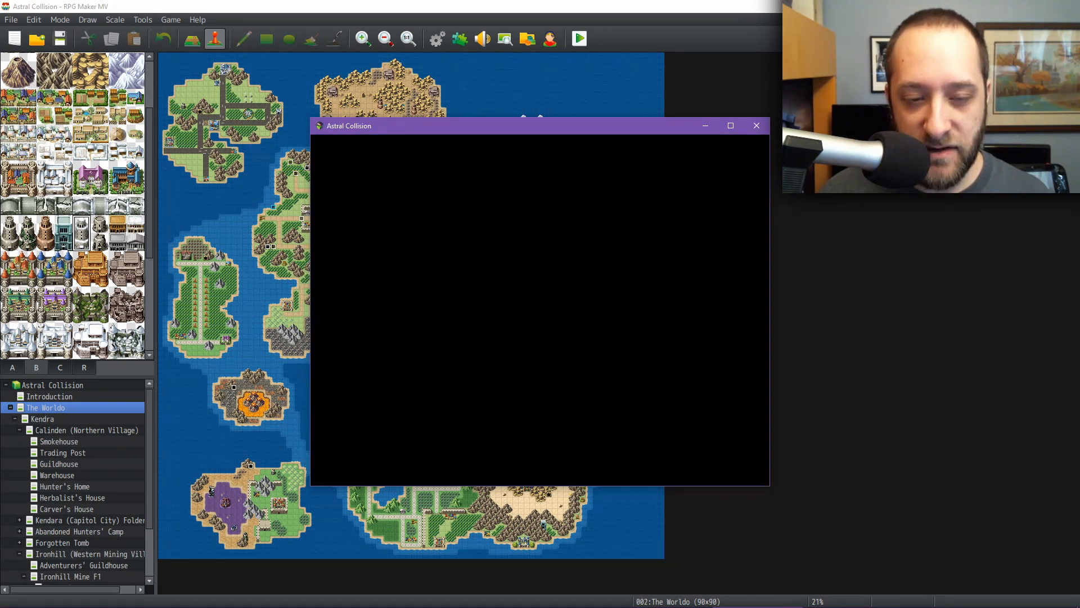
key("Escape")
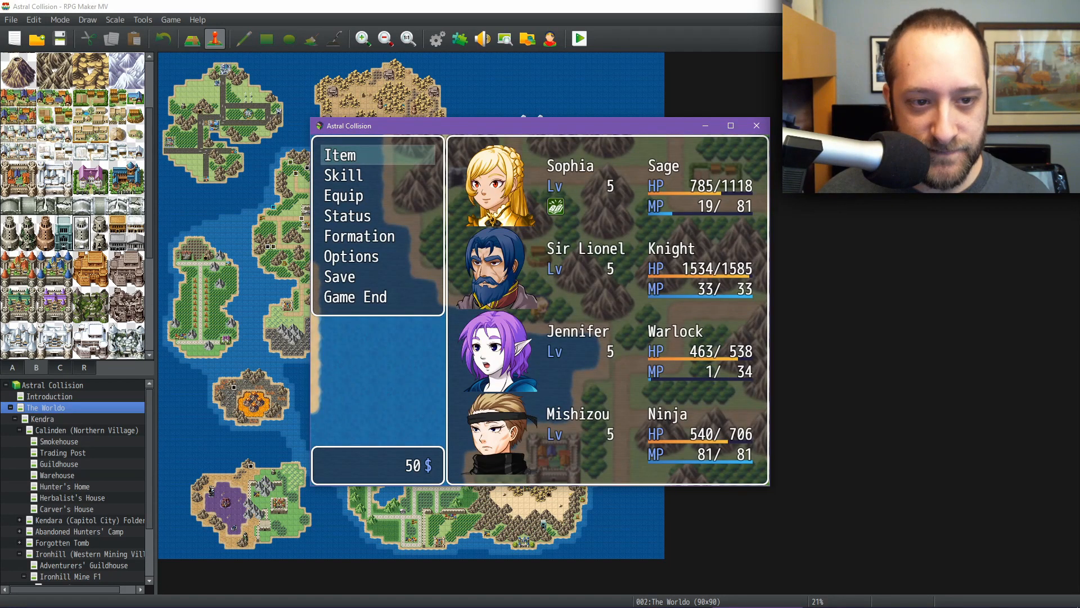
key("Return")
key("Left")
key("Return")
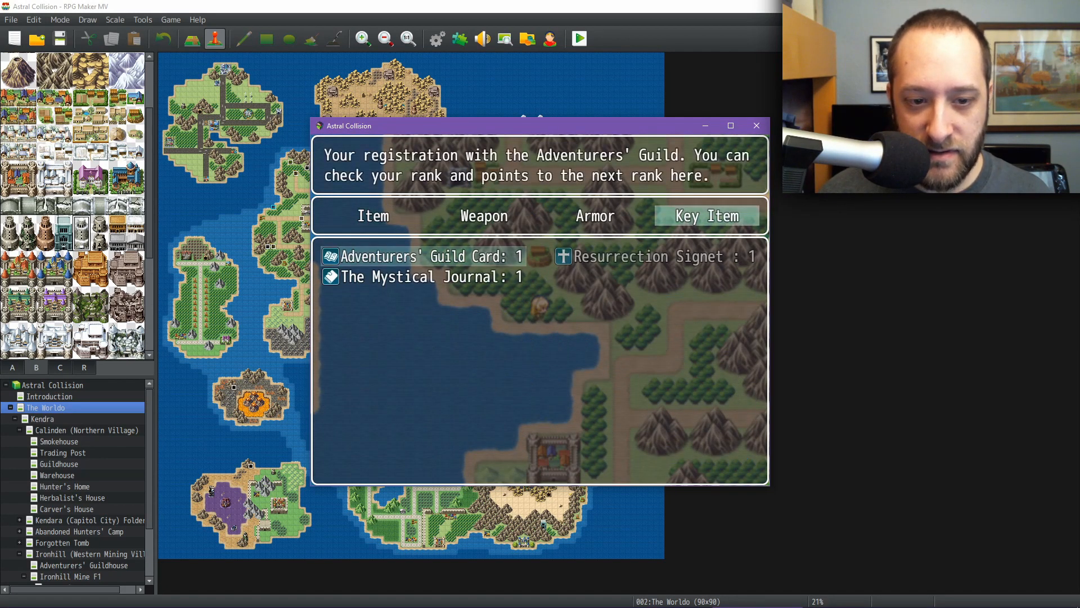
key("Down")
key("Return")
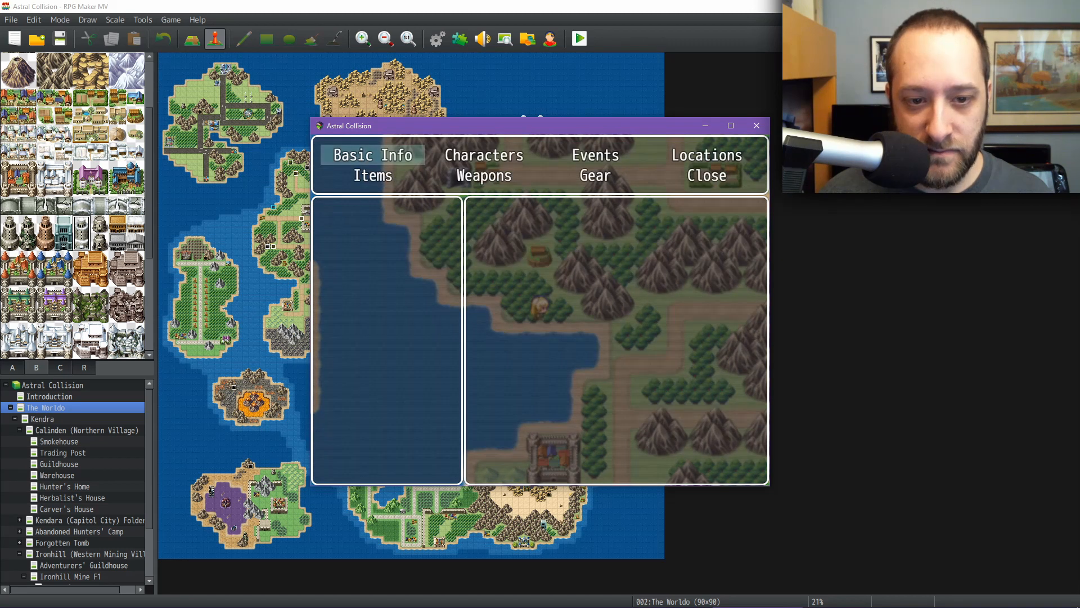
Look over the journal's categories, from Basic Info and Characters to Weapons, Gear and Close
key("Right")
key("Left")
key("Down")
key("Right")
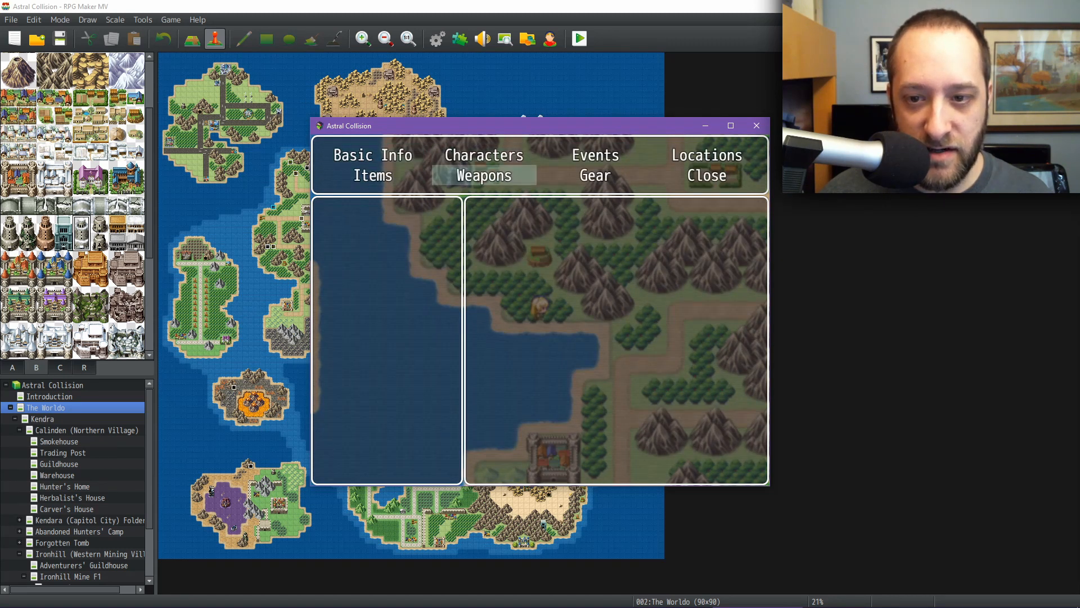
key("Right")
key("Up")
key("Right")
key("Down")
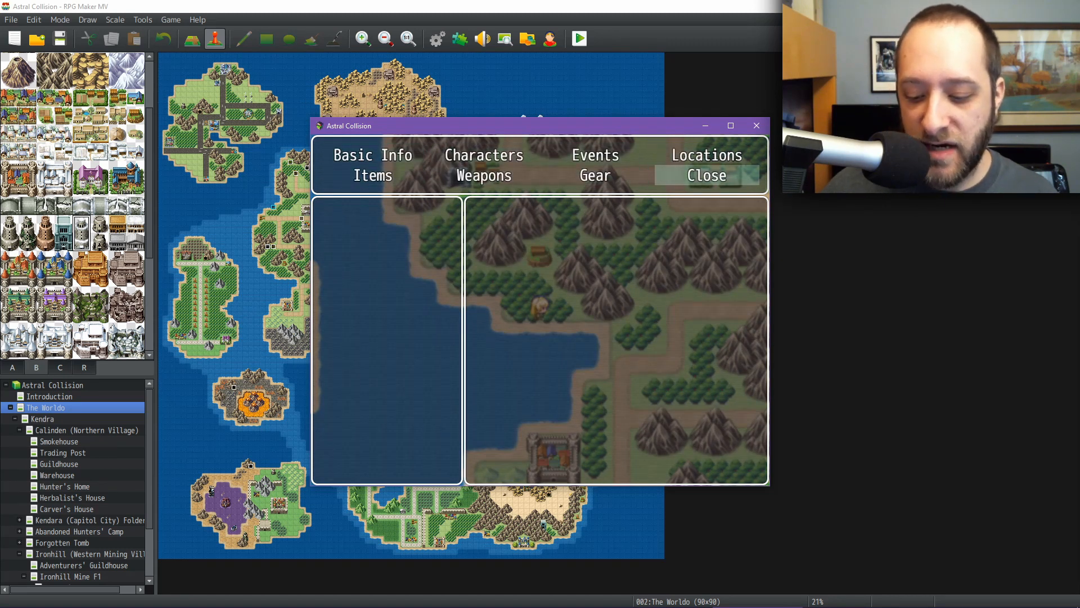
Read the Strength entry under Stats in the journal's Basic Info category
key("Up")
key("Left")
key("Left")
key("Left")
key("Return")
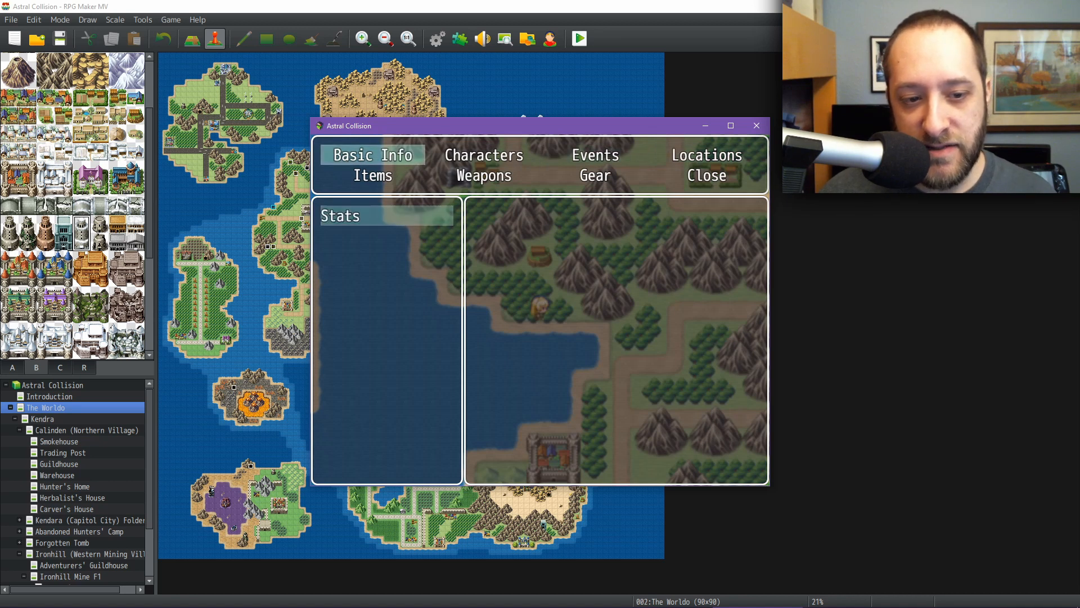
key("Return")
key("Up")
key("Up")
key("Up")
key("Return")
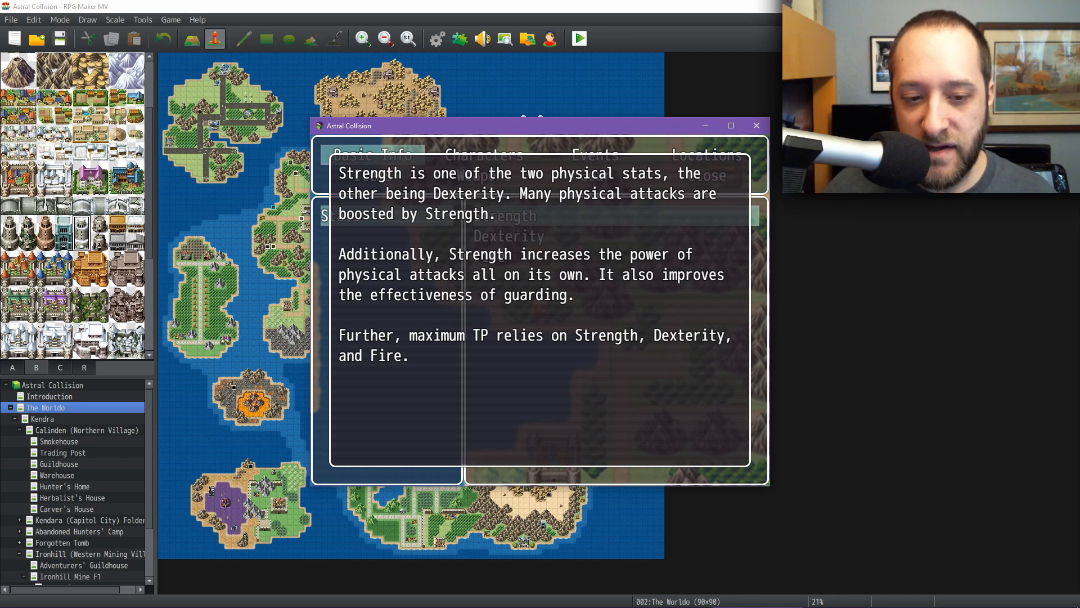
Read the Fire entry under Stats and return to the journal's category list
key("Escape")
key("Down")
key("Down")
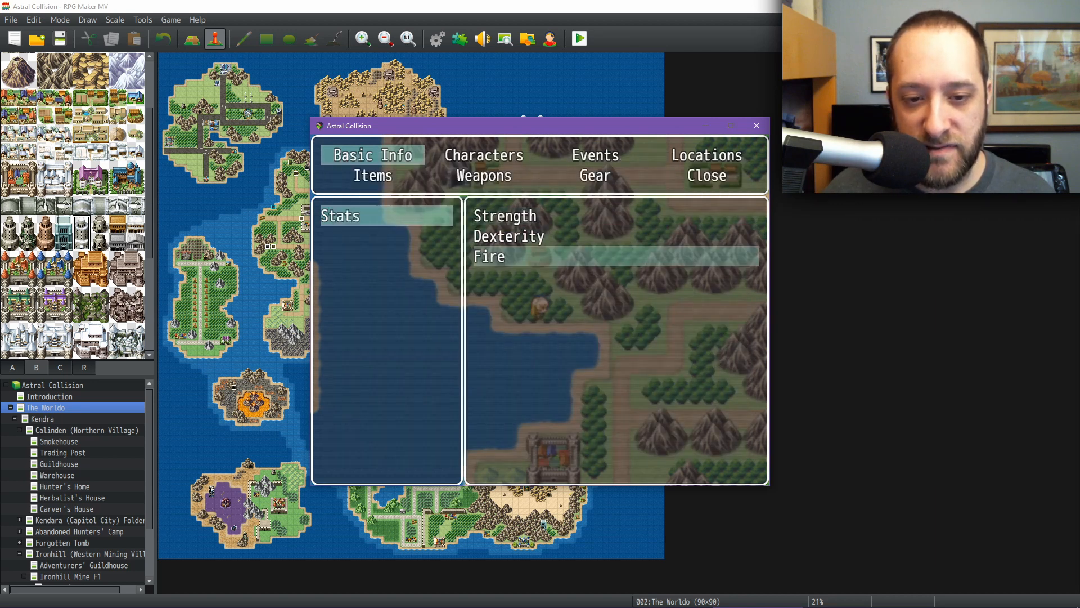
key("Return")
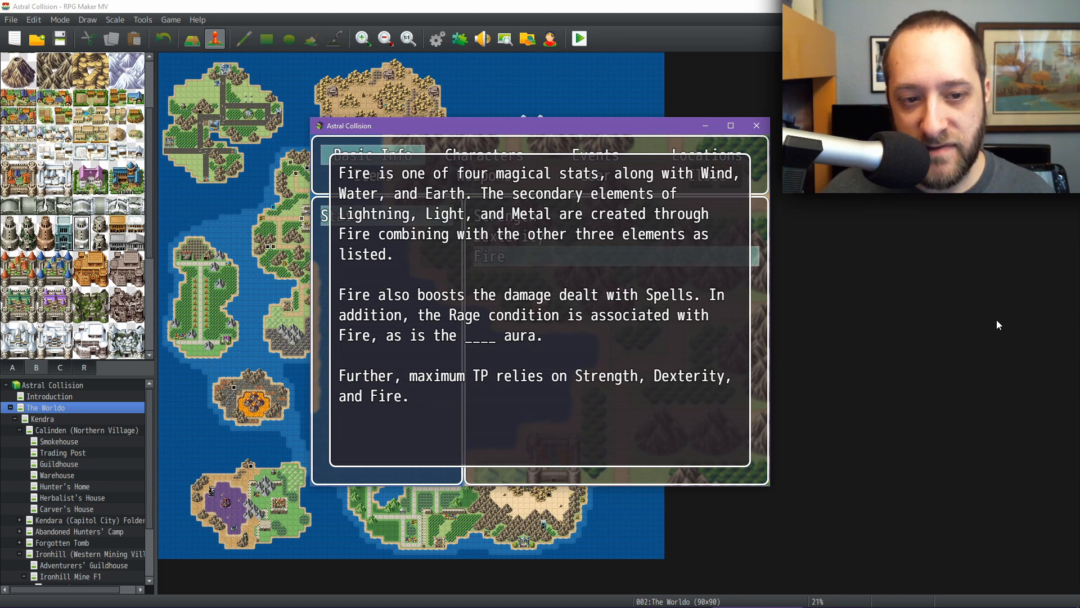
key("Escape")
key("Escape")
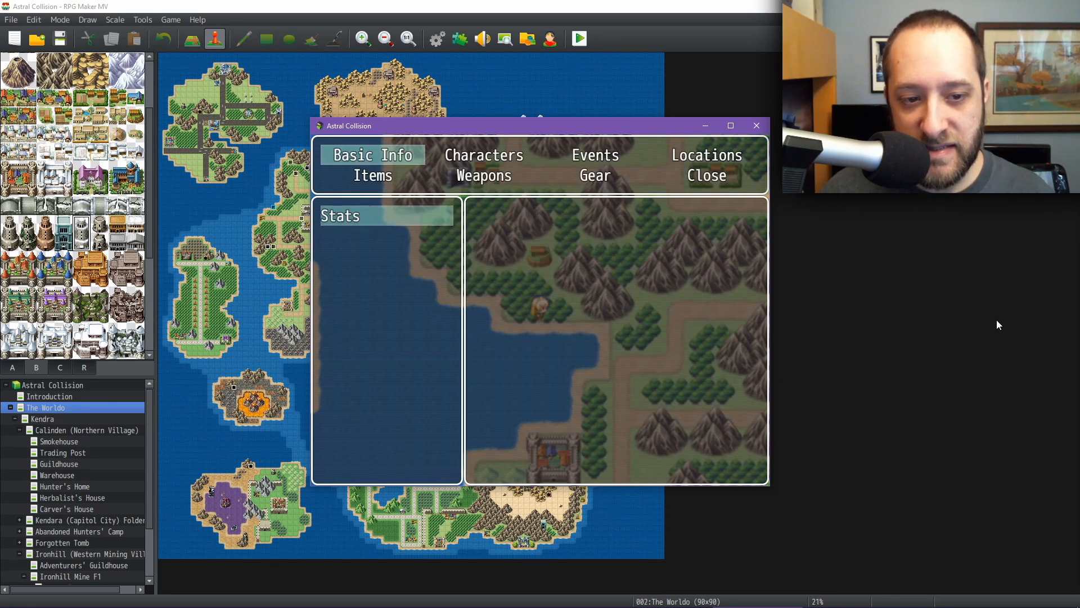
key("Escape")
Read the Hide entry under Crafting Materials in the Items category and return to the categories
key("Down")
key("Return")
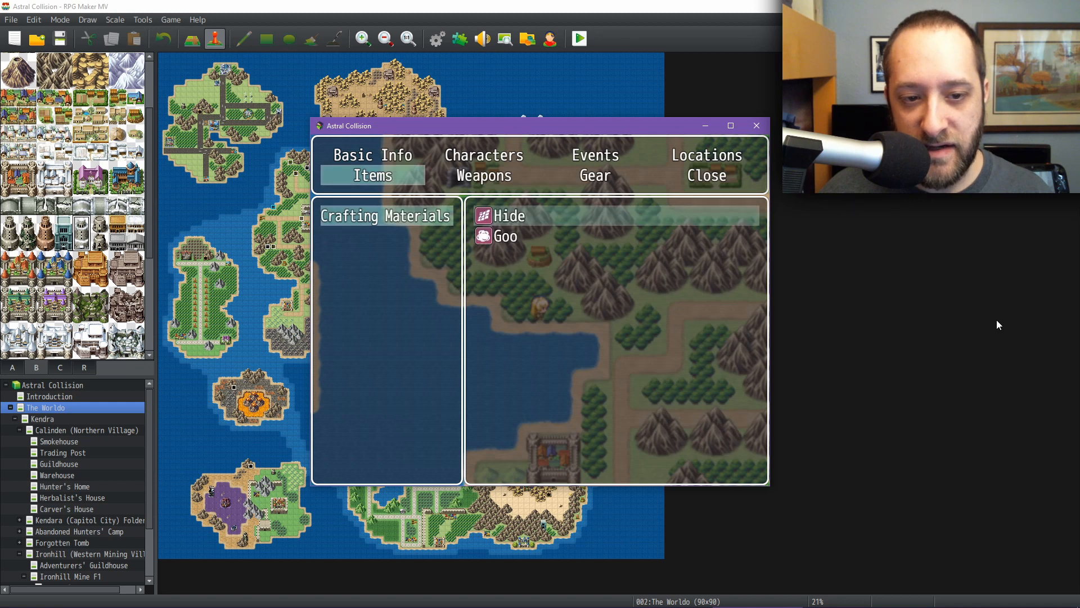
key("Return")
key("Return")
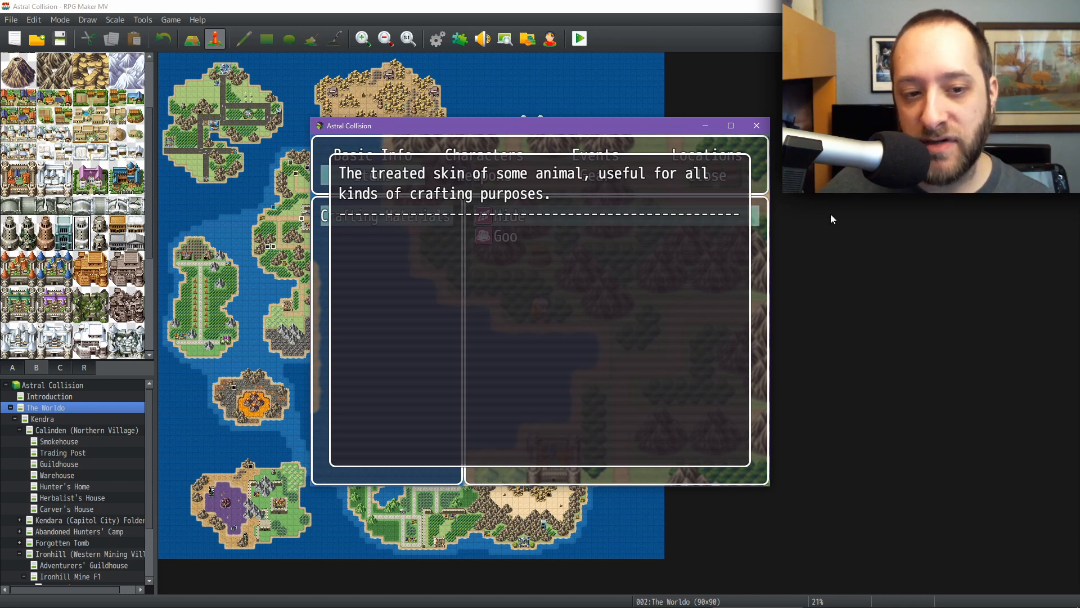
key("Escape")
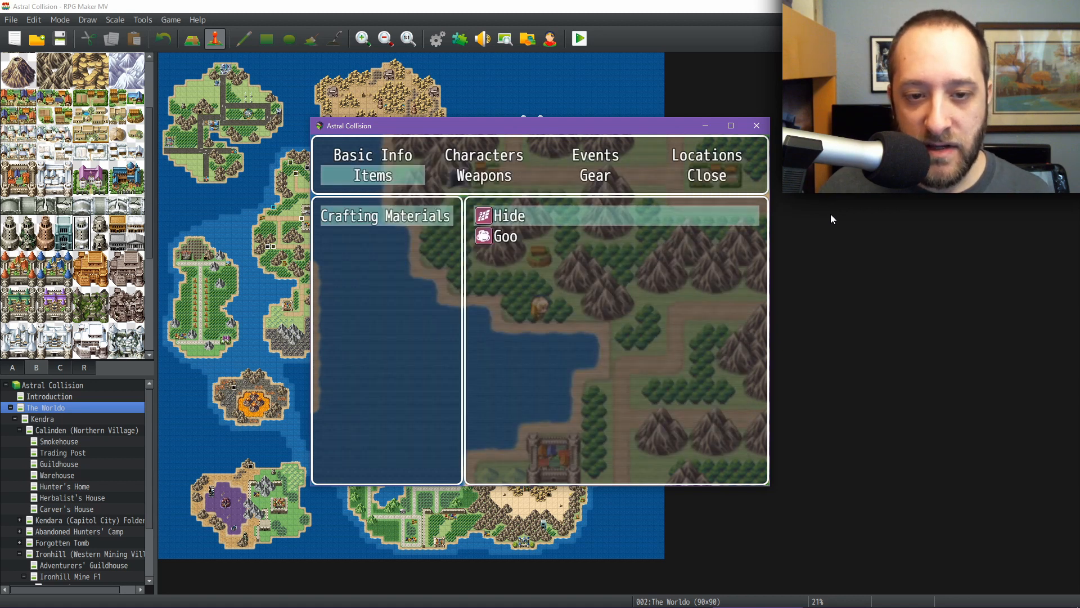
key("Escape")
key("Escape")
Read the Kilnont the Visionary entry under The Astral Colliders in the Characters category
key("Right")
key("Up")
key("Return")
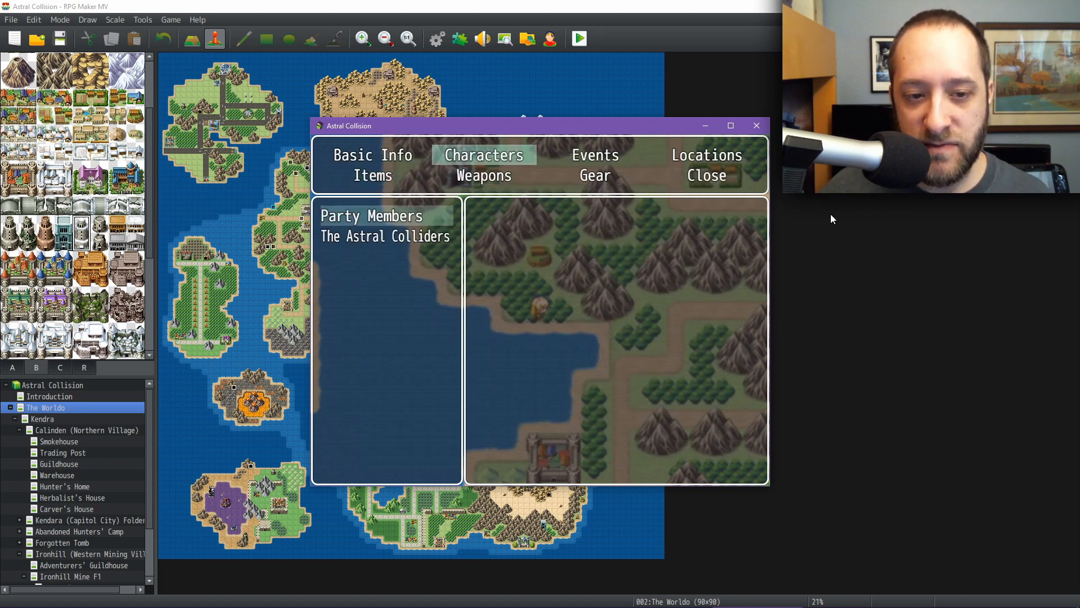
key("Down")
key("Return")
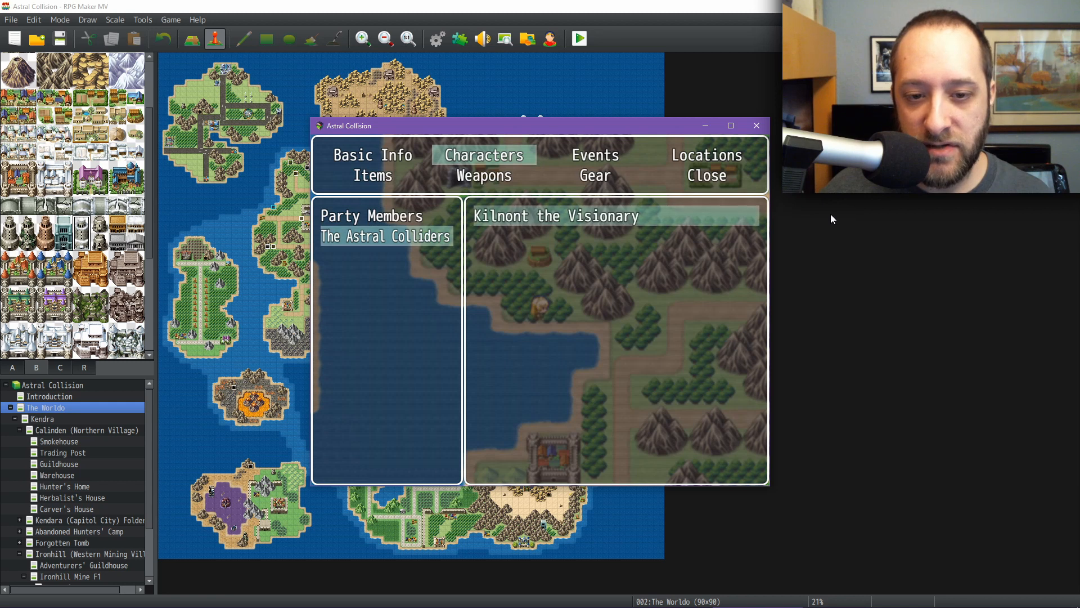
key("Return")
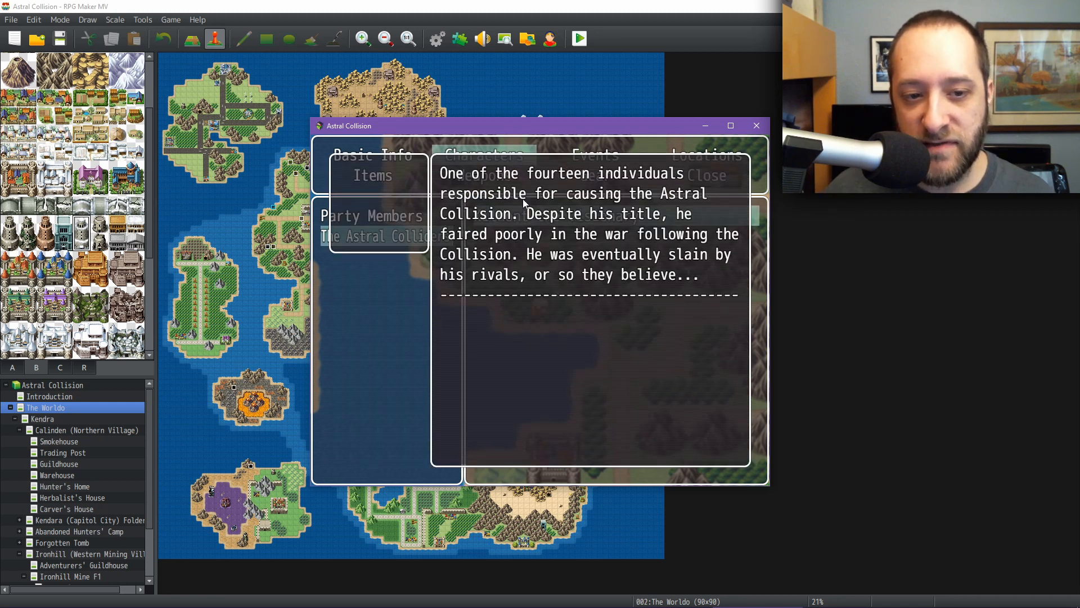
key("Escape")
key("Escape")
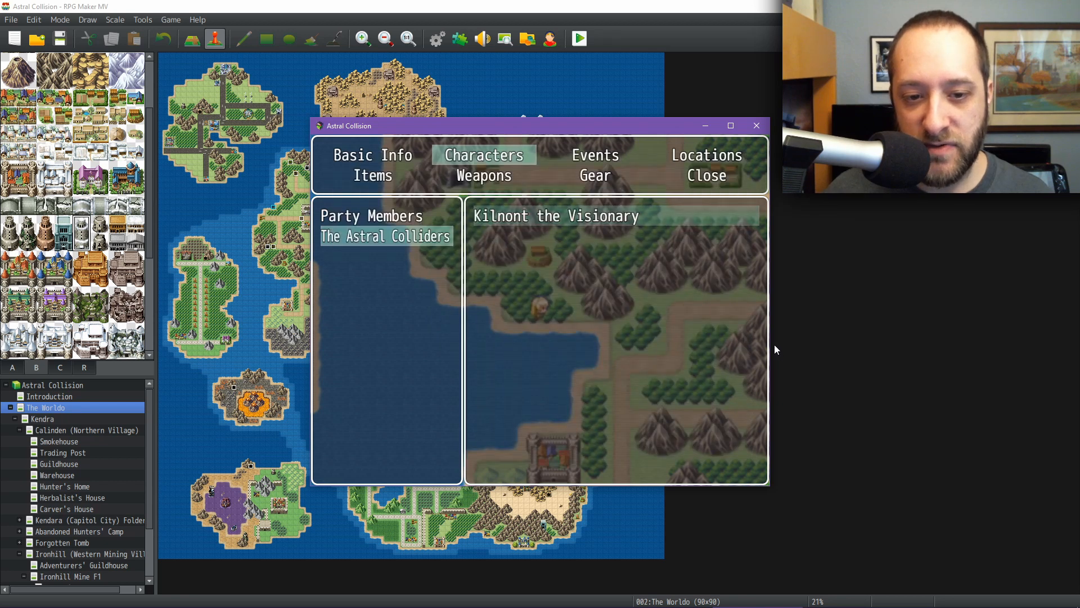
Read Sir Lionel's entry under Party Members and try to open Lady Isabella's entry
key("Up")
key("Return")
key("Return")
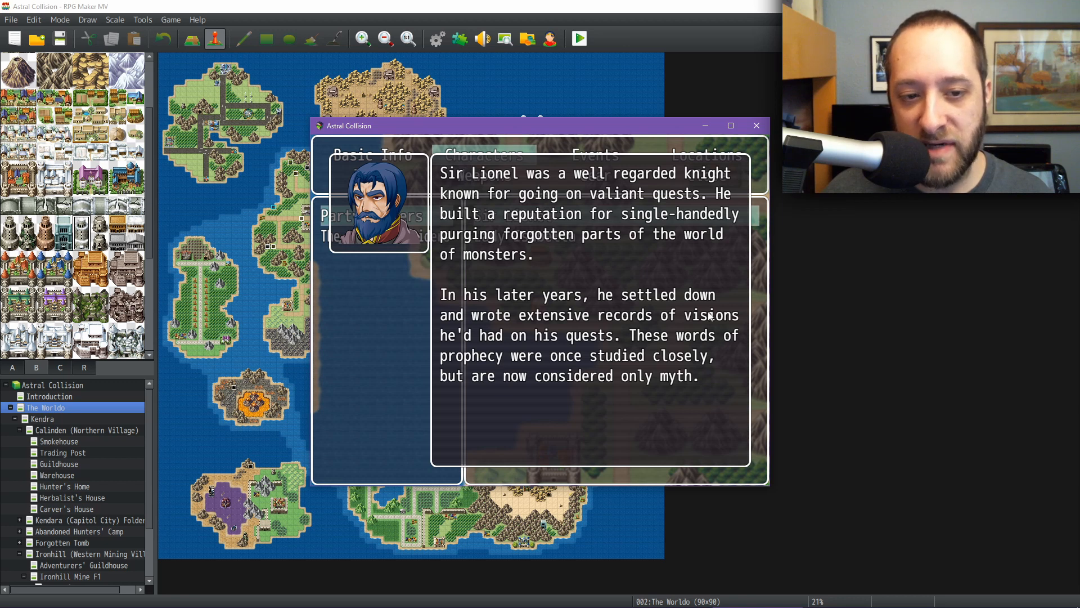
key("Escape")
key("Down")
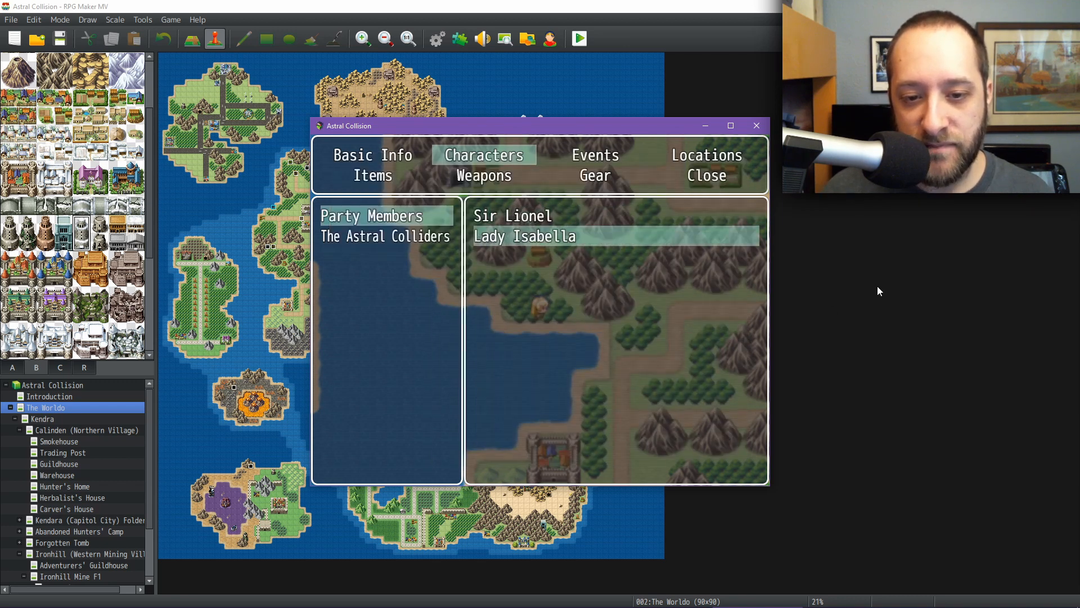
key("Return")
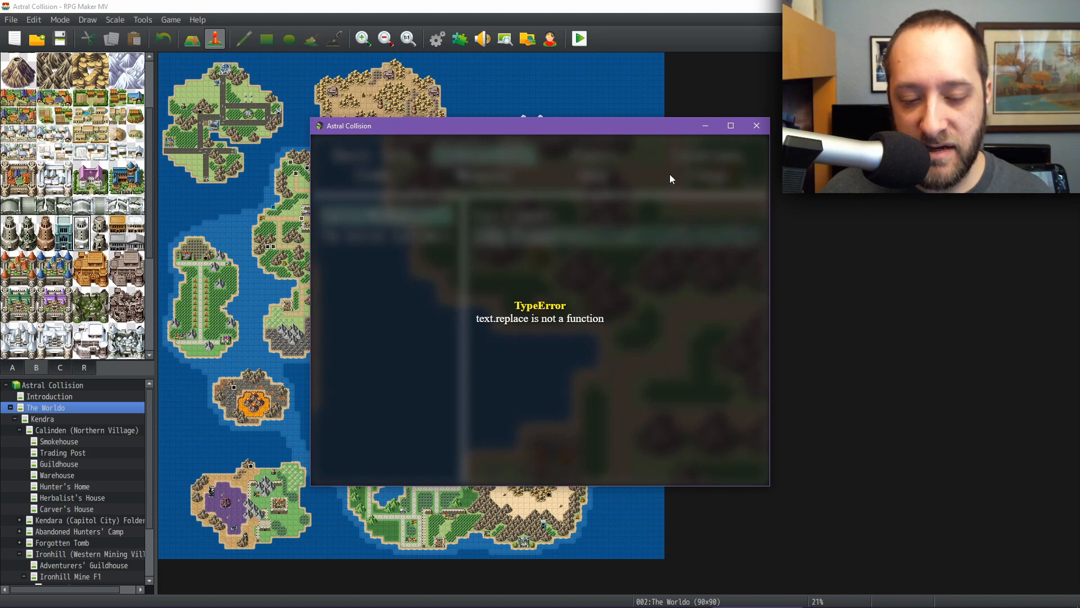
Restart the game, reload the File 2 save and reopen The Mystical Journal from the key items
key("F5")
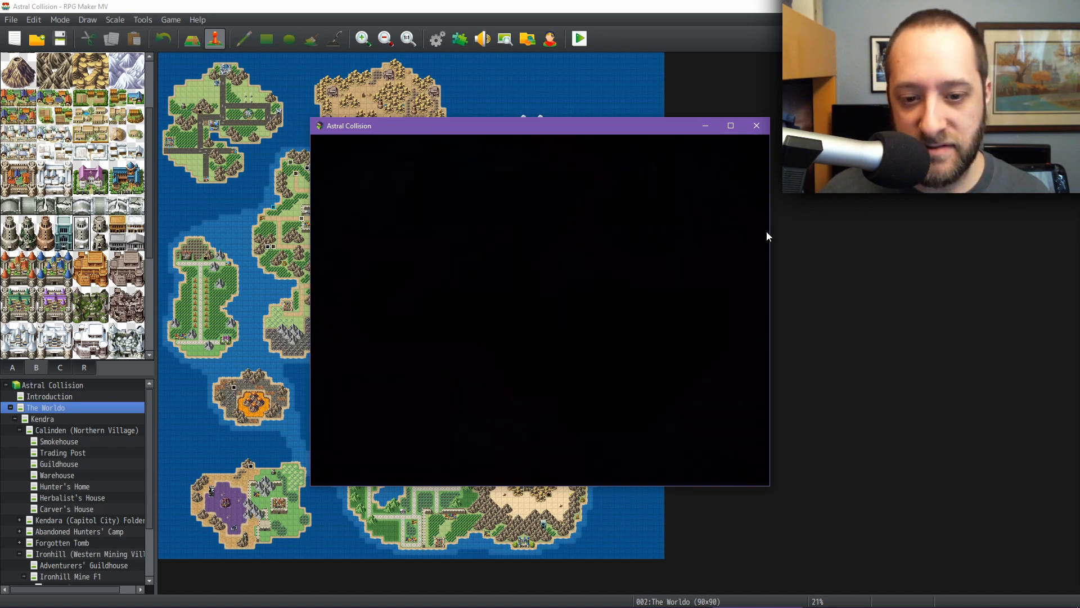
key("Return")
key("Return")
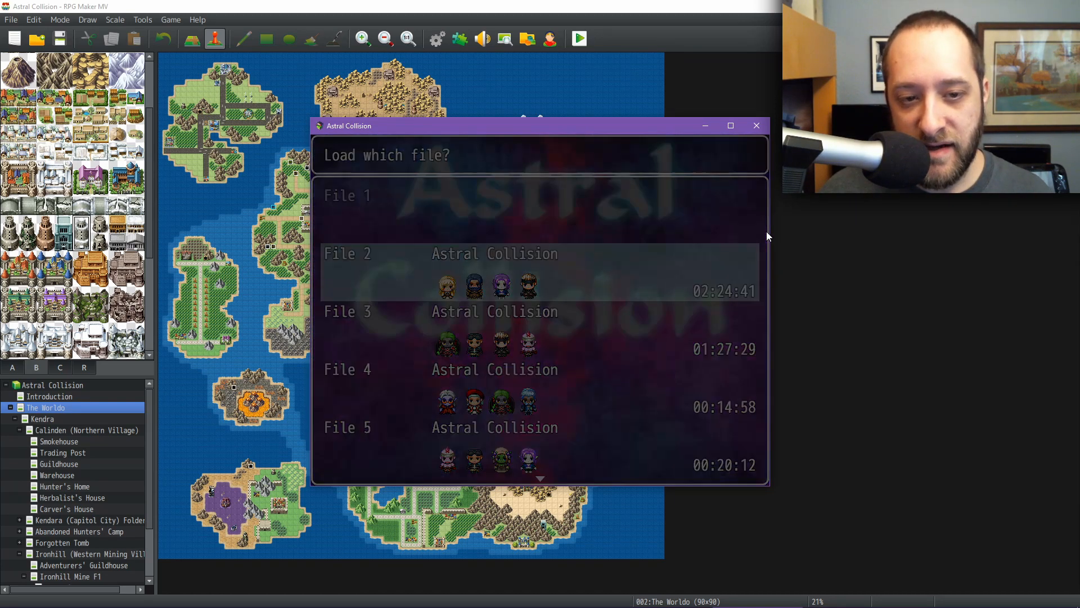
key("Escape")
key("Return")
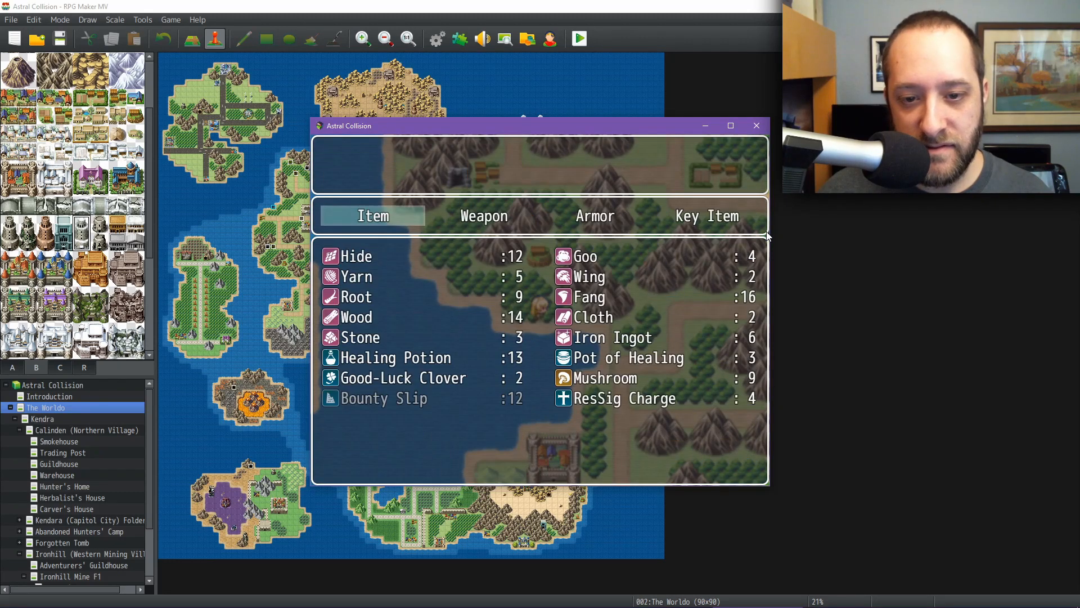
key("Left")
key("Return")
key("Down")
key("Return")
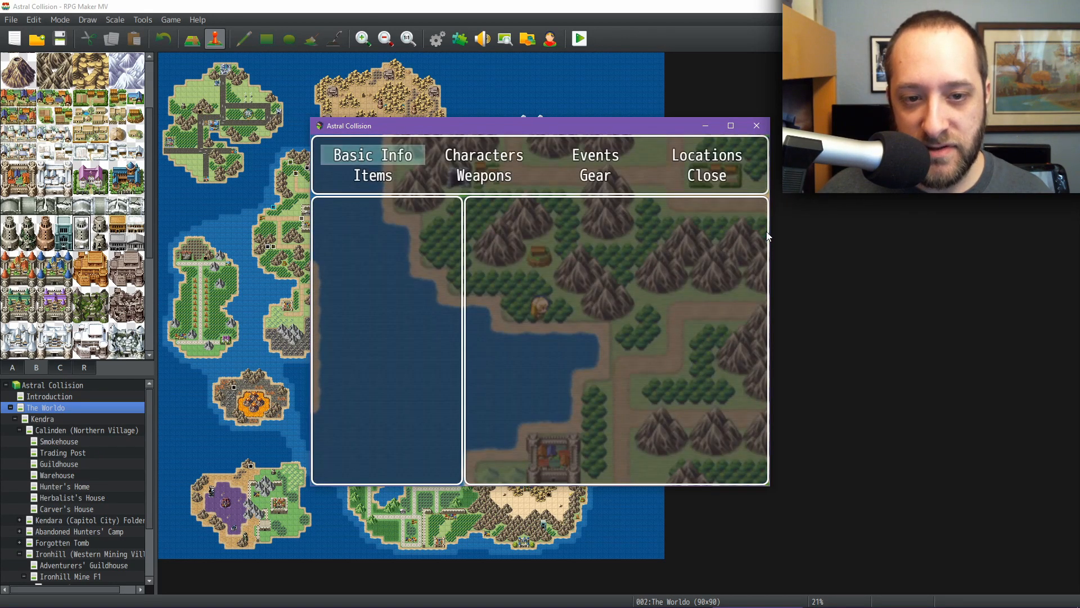
Look through the Party Members list in the Characters category and return to the categories
key("Right")
key("Return")
key("Return")
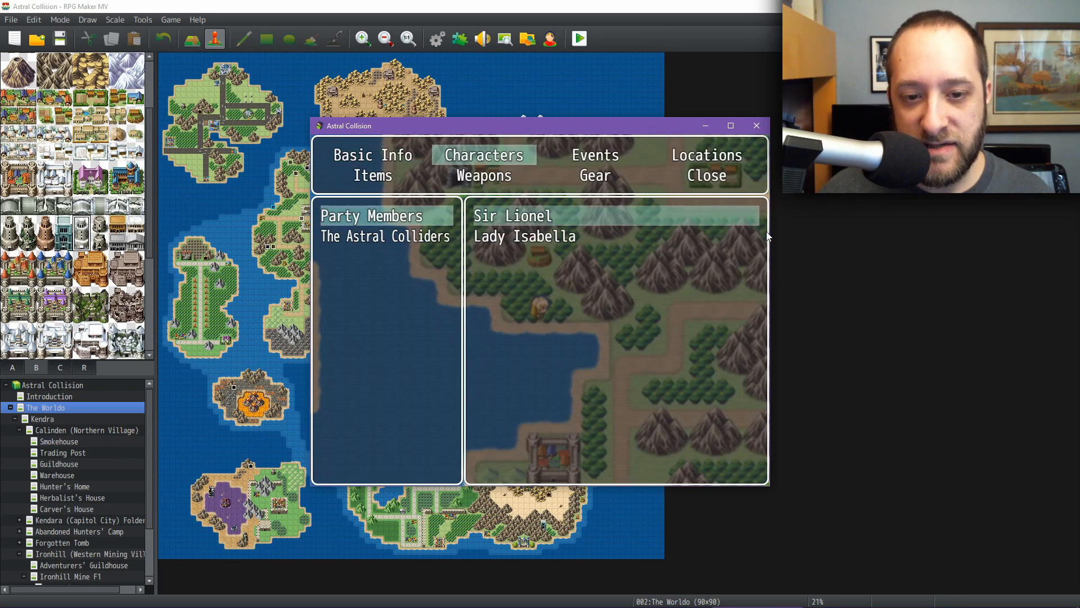
key("Down")
key("Up")
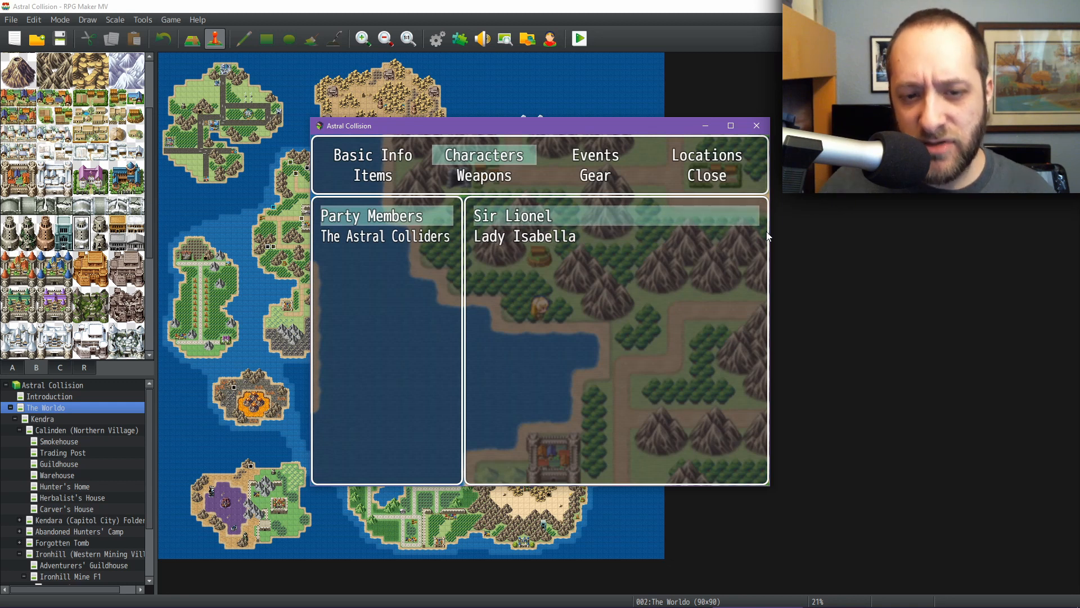
key("Down")
key("Up")
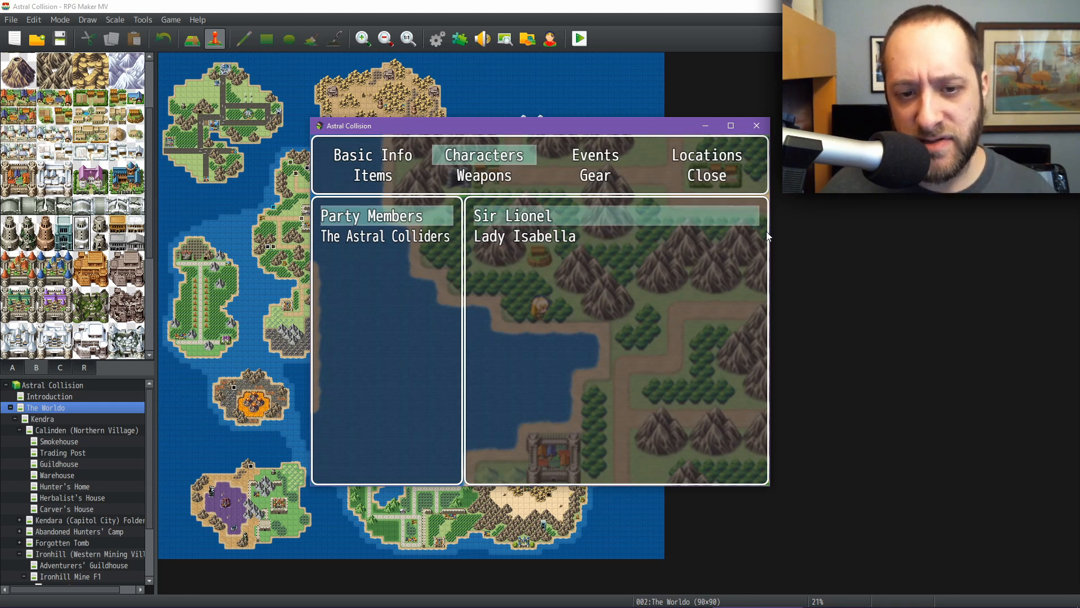
key("Escape")
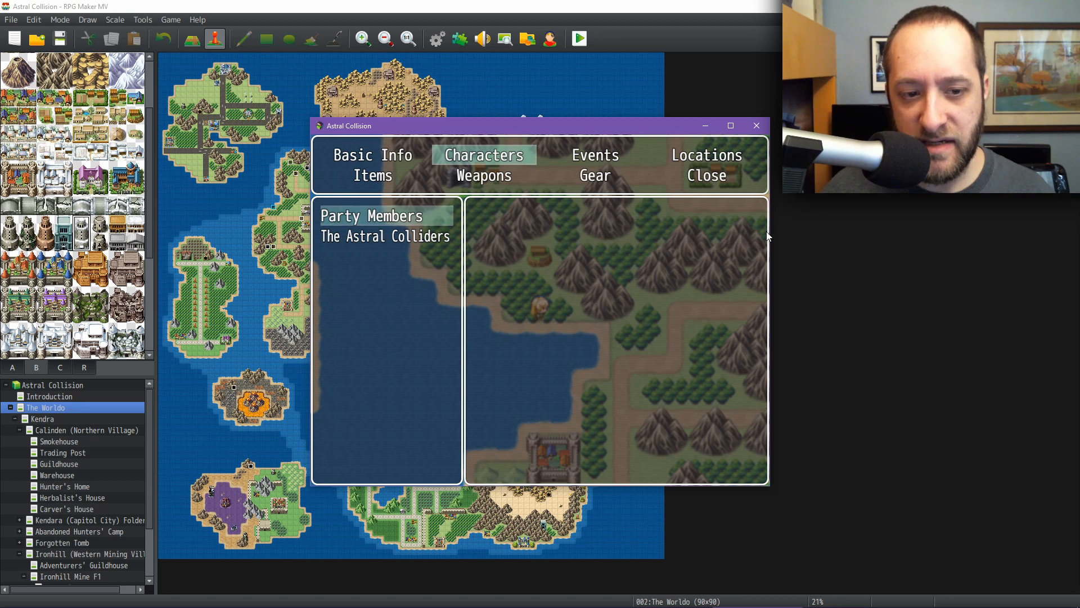
key("Escape")
View the "What is it?" entry under The Astral Collision in the Events category
key("Right")
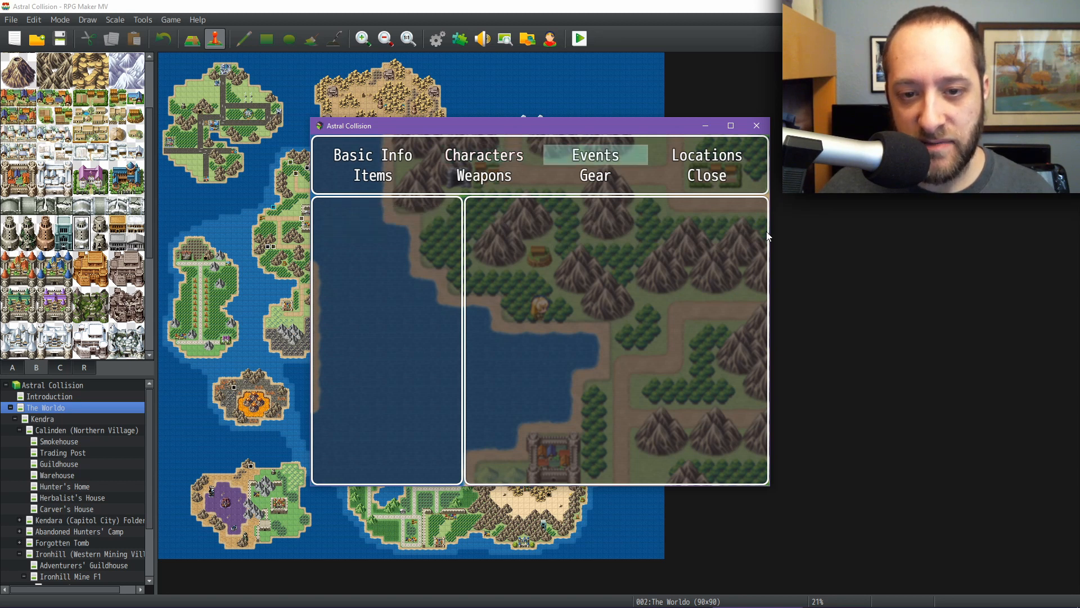
key("Return")
key("Return")
key("Down")
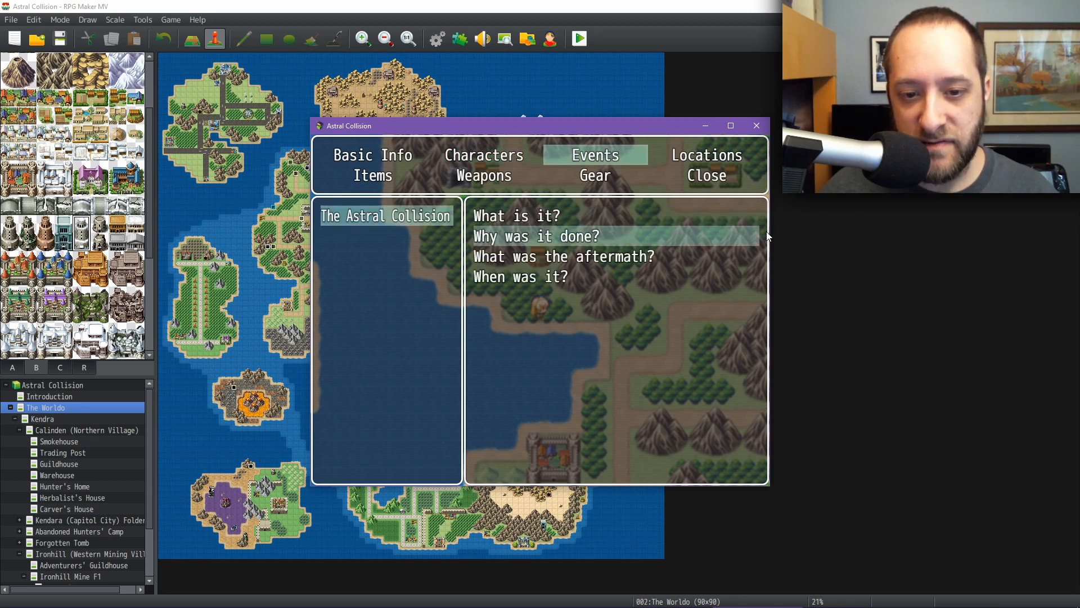
key("Up")
key("Return")
key("Return")
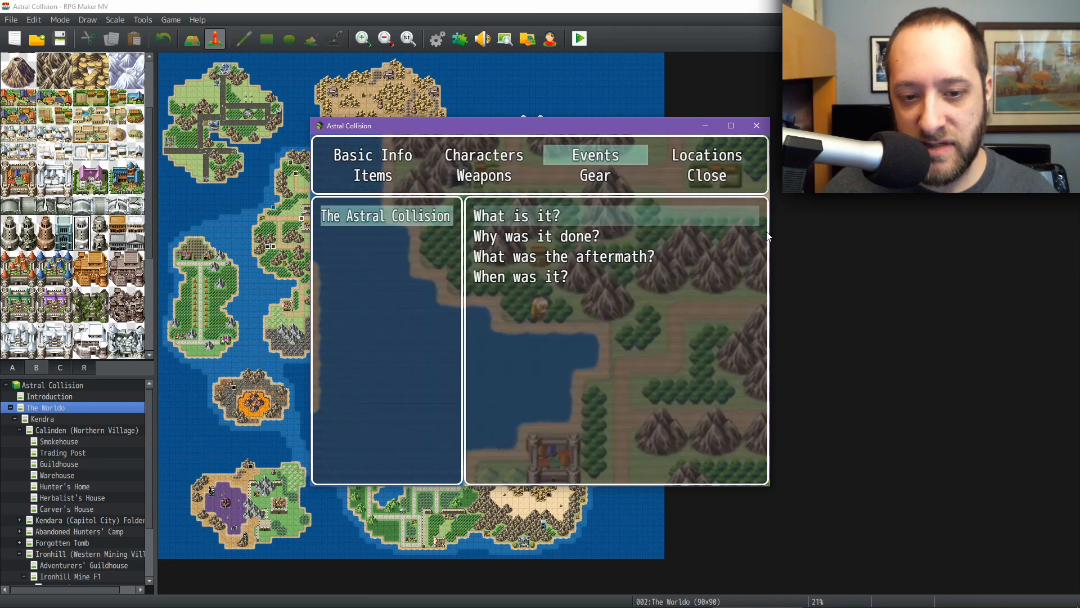
Read the "Why was it done?" entry about The Astral Collision and close it
key("Down")
key("Down")
key("Up")
key("Return")
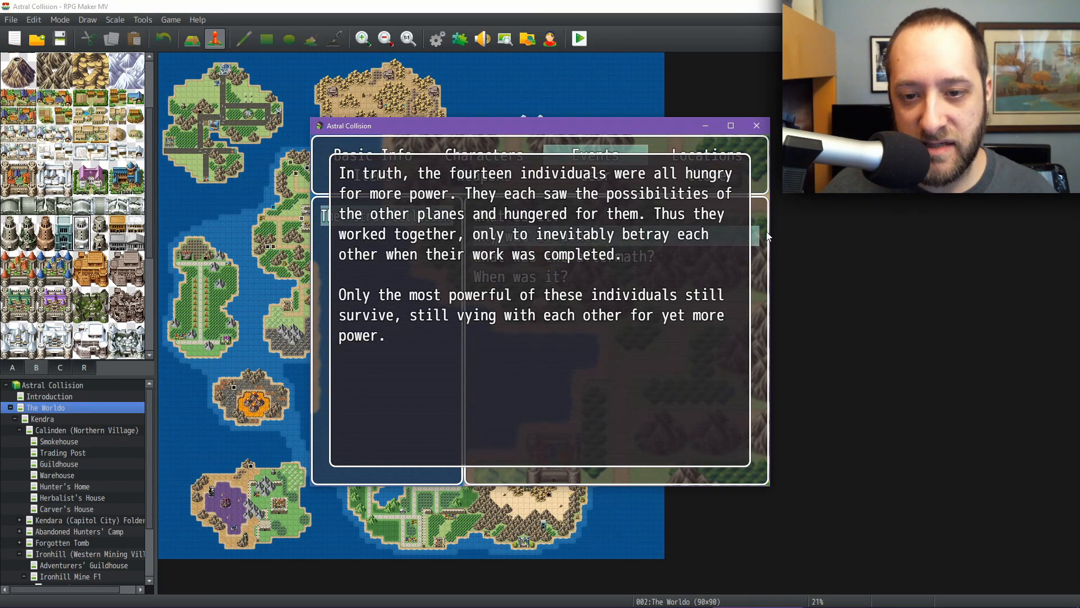
key("Return")
Look over the remaining questions listed under The Astral Collision and return to the journal's categories
key("Down")
key("Down")
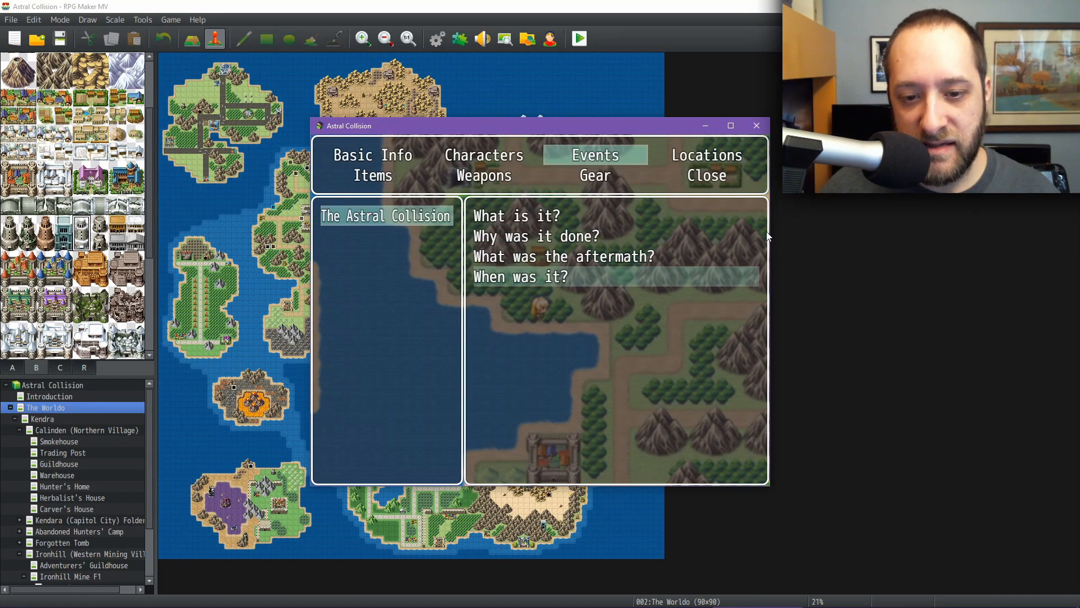
key("Up")
key("Up")
key("Escape")
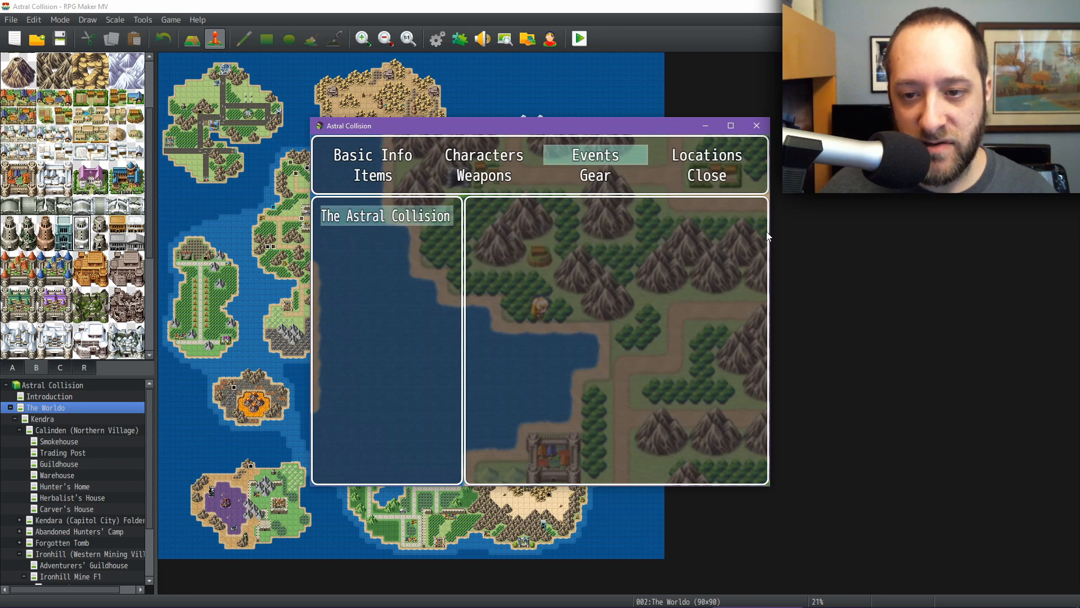
key("Escape")
Look through the whole Gear category list from Metal Shield to Guardian and back to its first entry
key("Down")
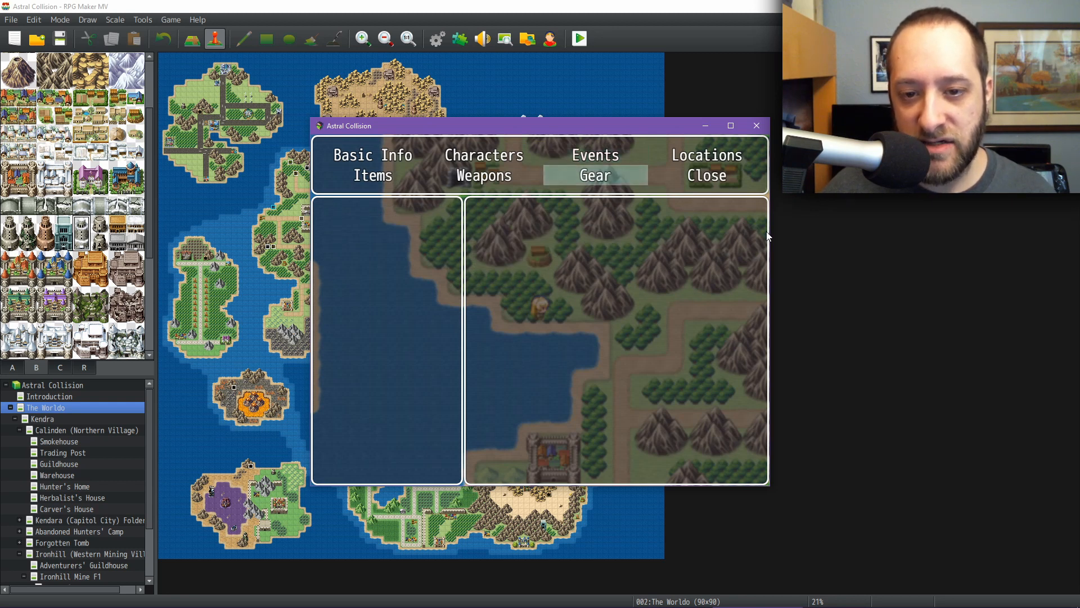
key("Return")
key("Down")
key("Down")
key("Down")
key("Down")
key("Down")
key("Down")
key("Down")
key("Down")
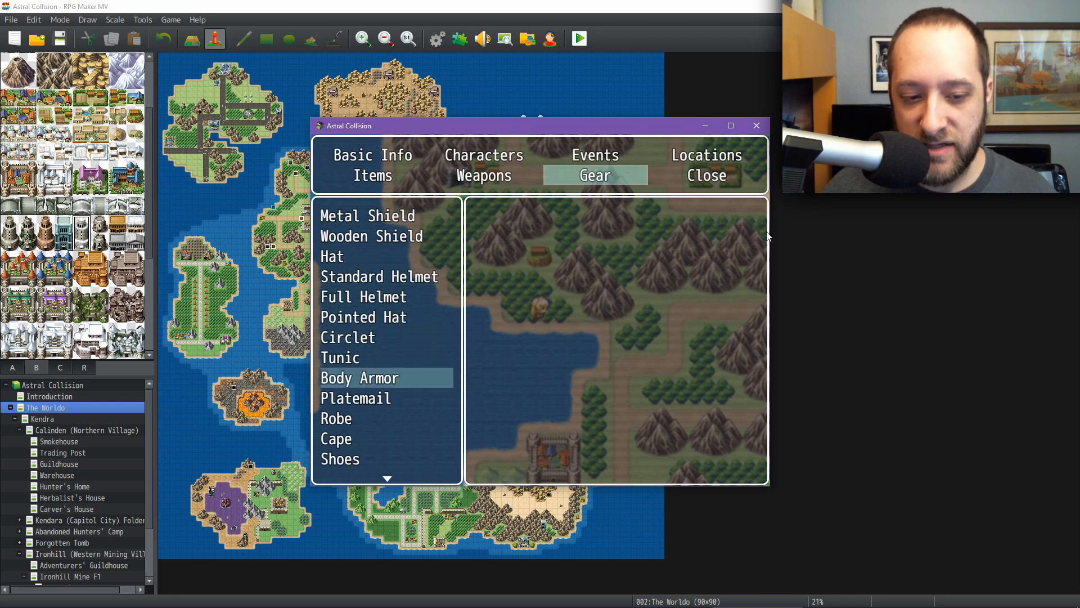
key("Down")
key("Down")
key("Down")
key("Down")
key("Down")
key("Down")
key("Down")
key("Down")
key("Down")
key("Down")
key("Down")
key("Down")
key("Down")
key("Down")
key("Down")
key("Down")
key("Down")
key("Down")
key("Down")
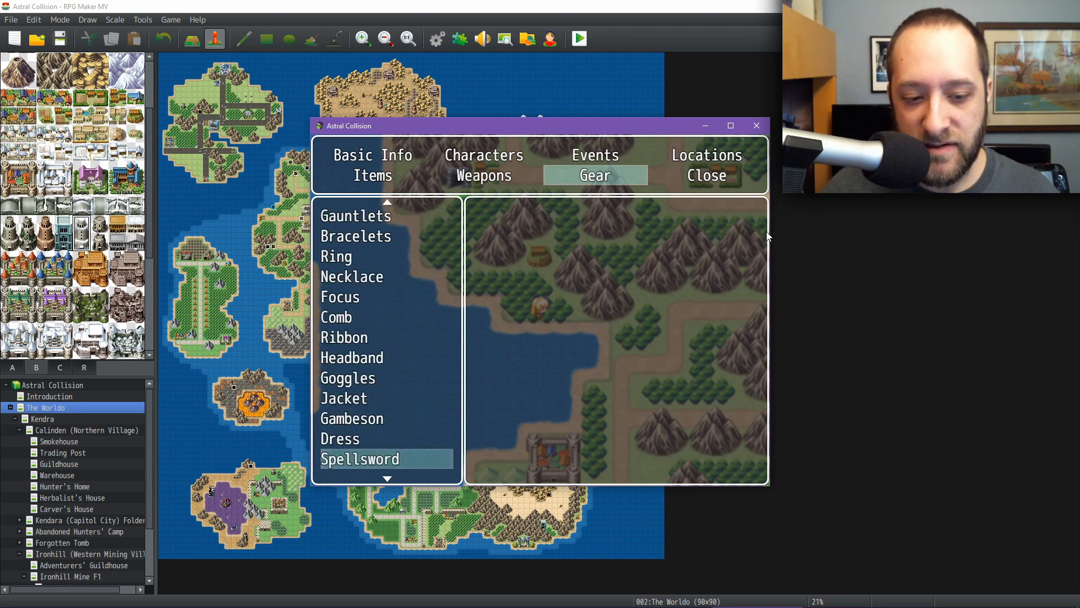
key("Down")
key("Down")
key("Down")
key("Down")
key("Down")
key("Down")
key("Down")
key("Up")
key("Up")
key("Up")
key("Up")
key("Up")
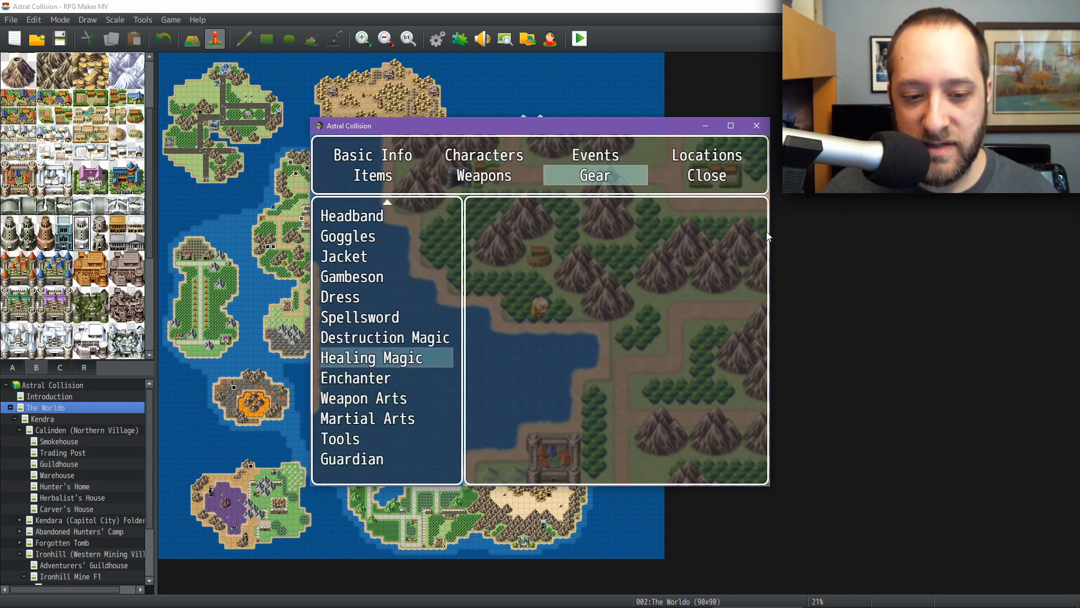
key("Up")
key("Up")
key("Up")
key("Up")
key("Up")
key("Up")
key("Up")
key("Up")
key("Up")
key("Up")
key("Up")
key("Up")
key("Up")
key("Up")
key("Up")
key("Up")
key("Up")
key("Up")
key("Up")
key("Up")
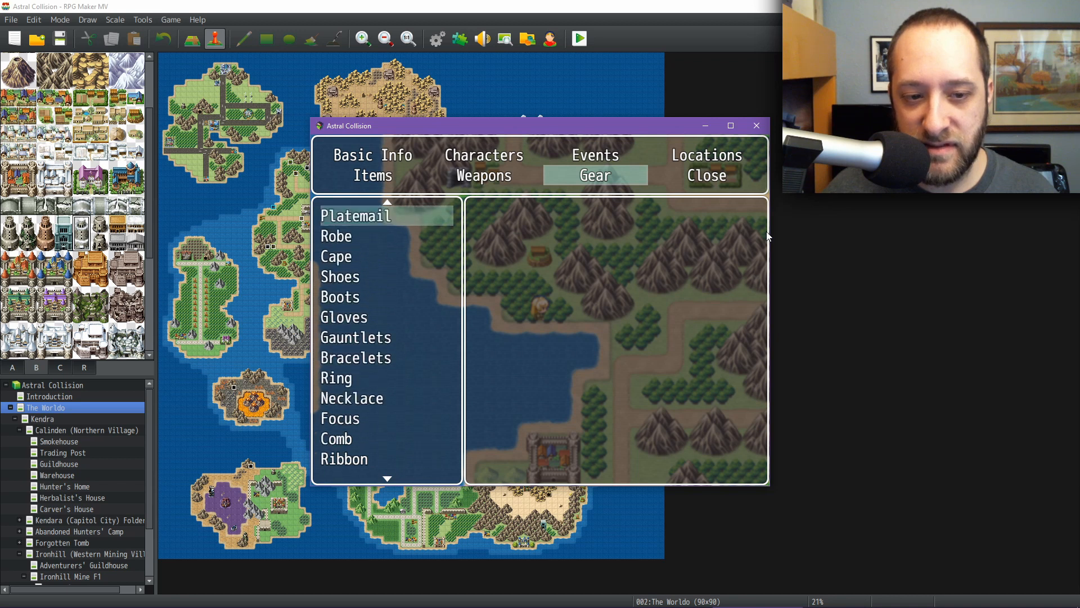
key("Up")
key("Up")
key("Up")
key("Up")
key("Up")
key("Up")
key("Up")
key("Up")
key("Up")
Check the Metal Shield and Wooden Shield sections for entries, continue down to Circlet, and leave the Gear category
key("Return")
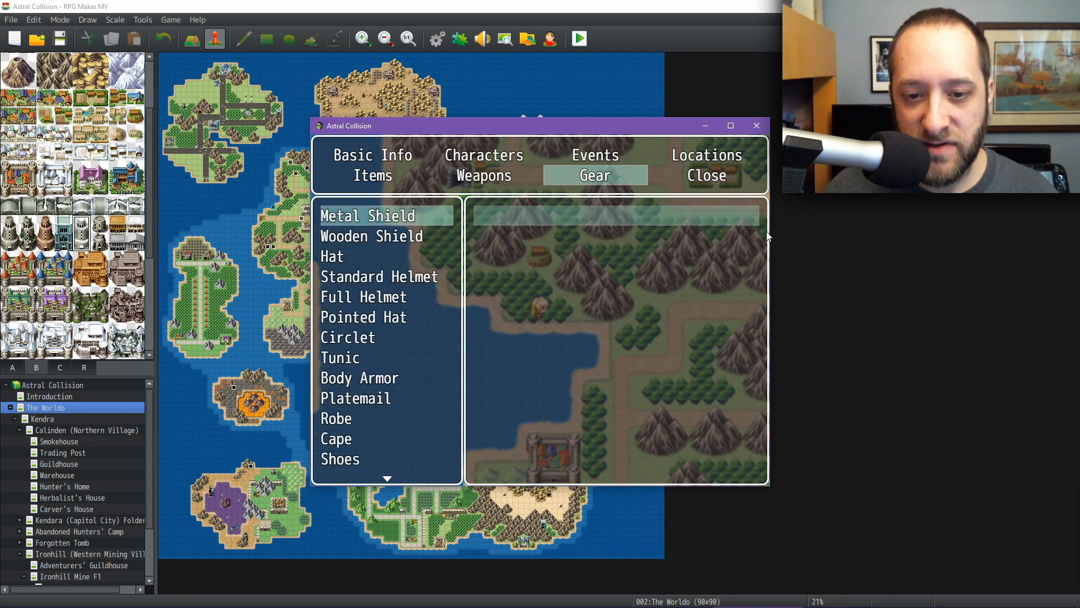
key("Escape")
key("Down")
key("Return")
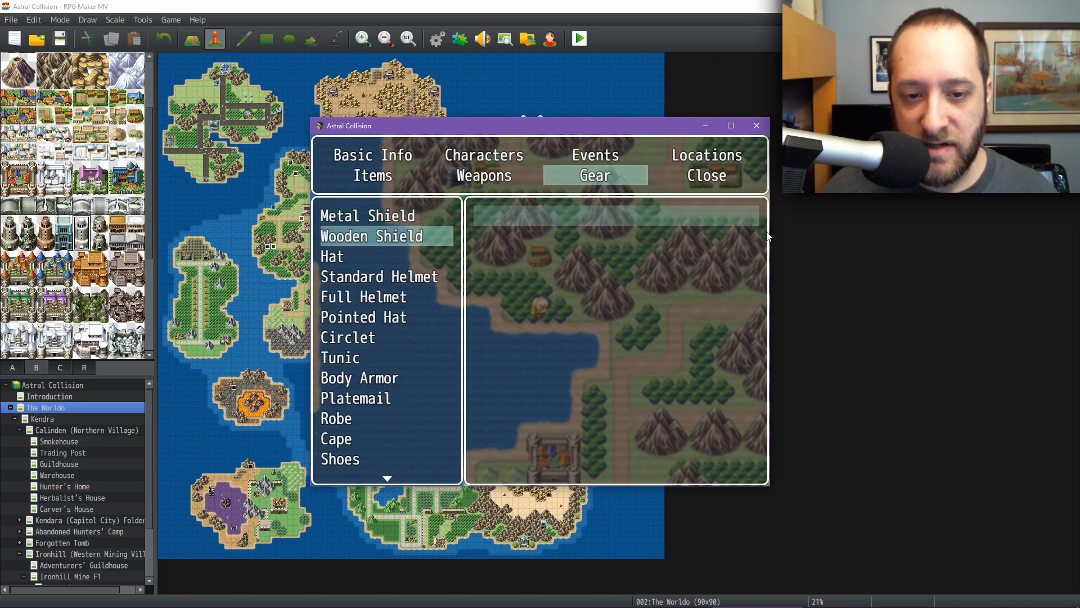
key("Escape")
key("Down")
key("Down")
key("Down")
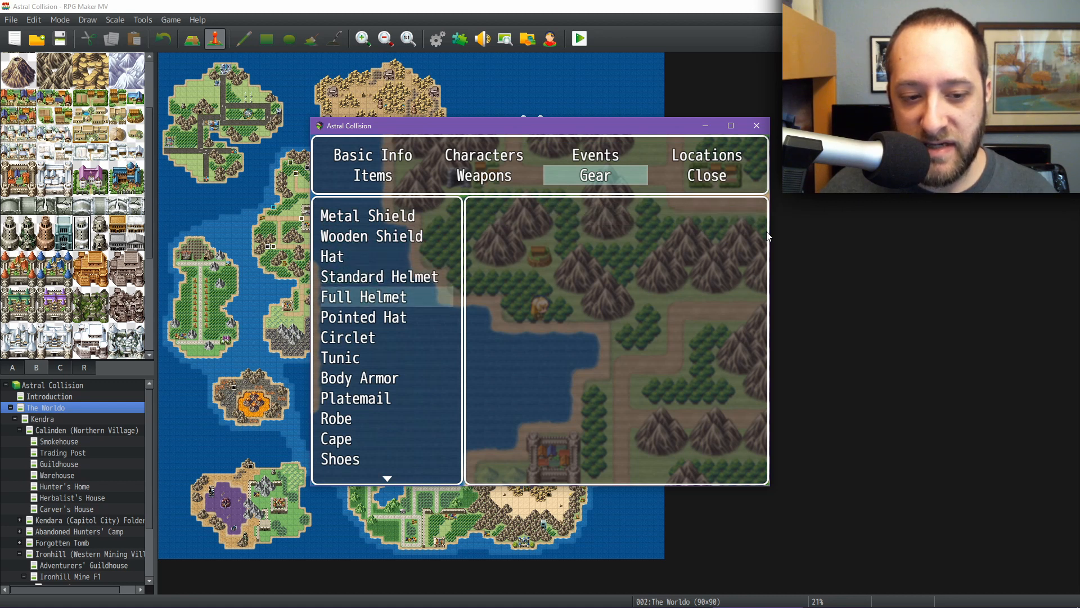
key("Down")
key("Down")
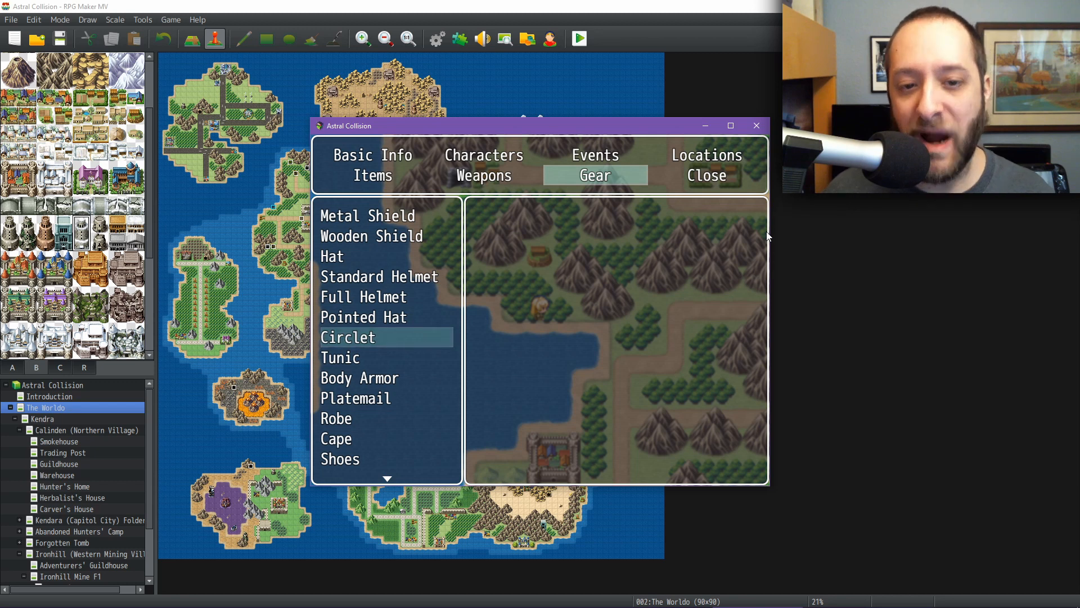
key("Escape")
View the Weapons category list from Dagger to Flail and return to the categories
key("Left")
key("Return")
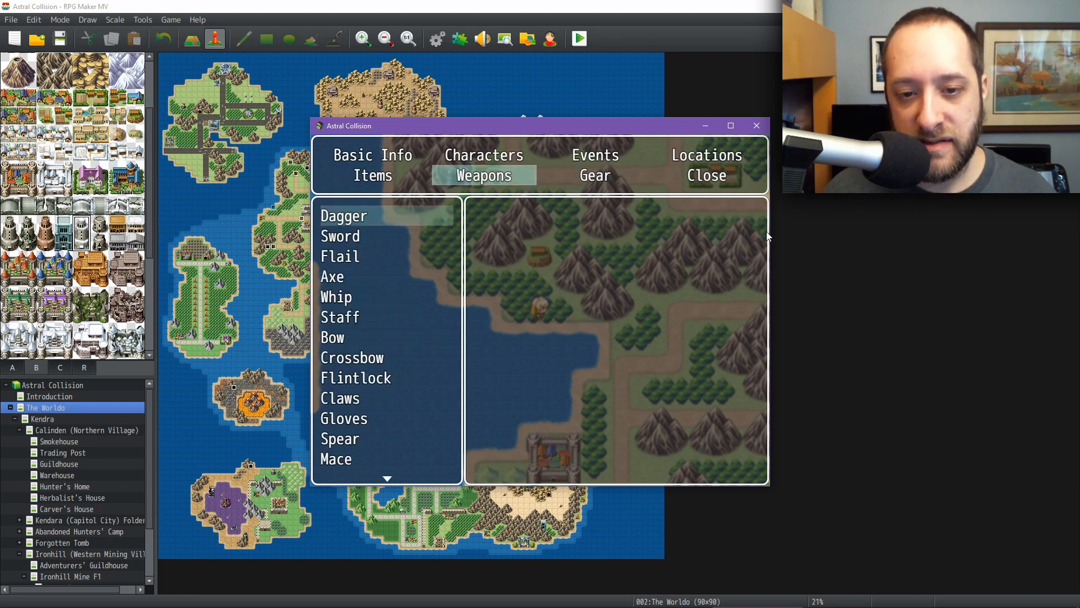
key("Down")
key("Down")
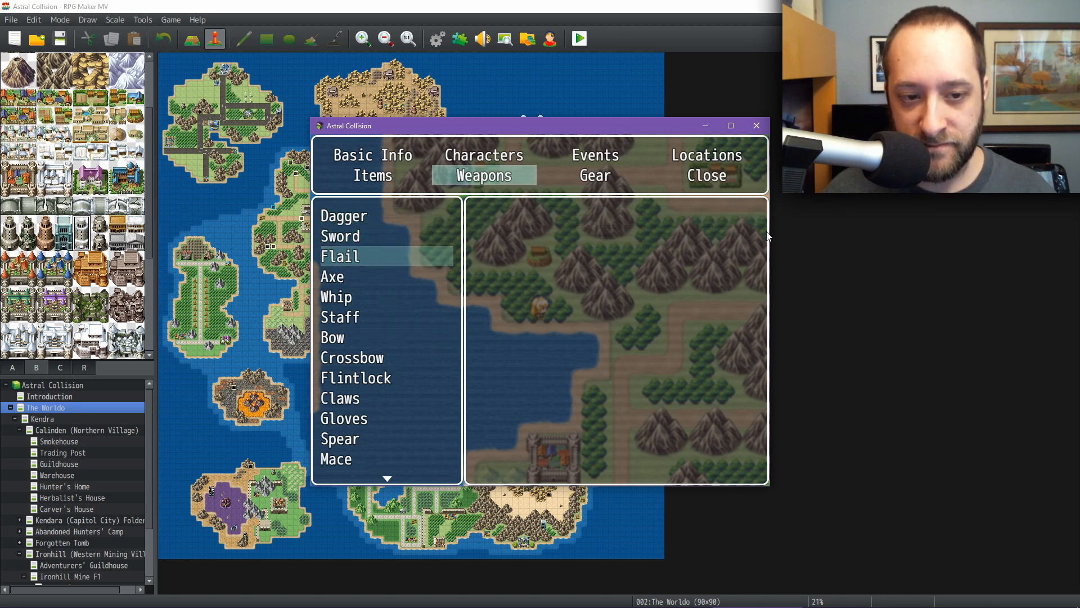
key("Escape")
View the Goo entry under Crafting Materials in the Items category and return to the categories
key("Left")
key("Return")
key("Return")
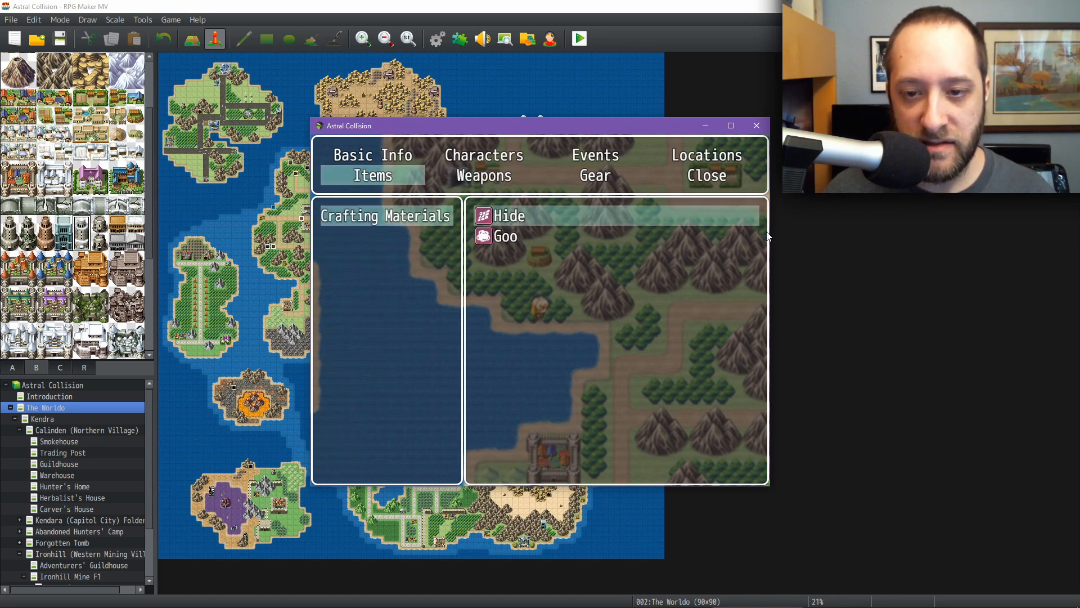
key("Down")
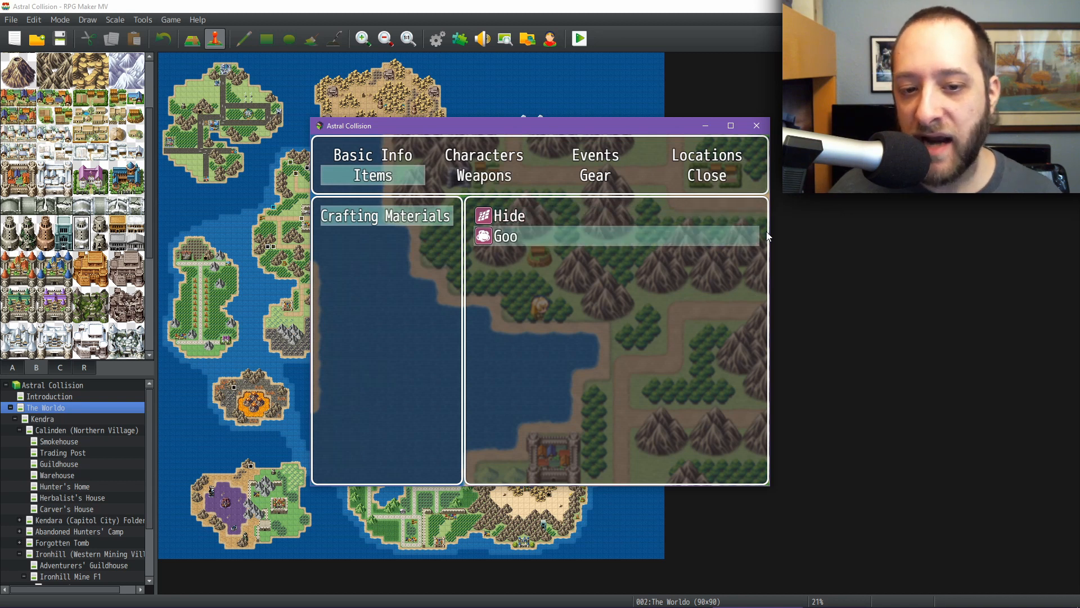
key("Return")
key("Escape")
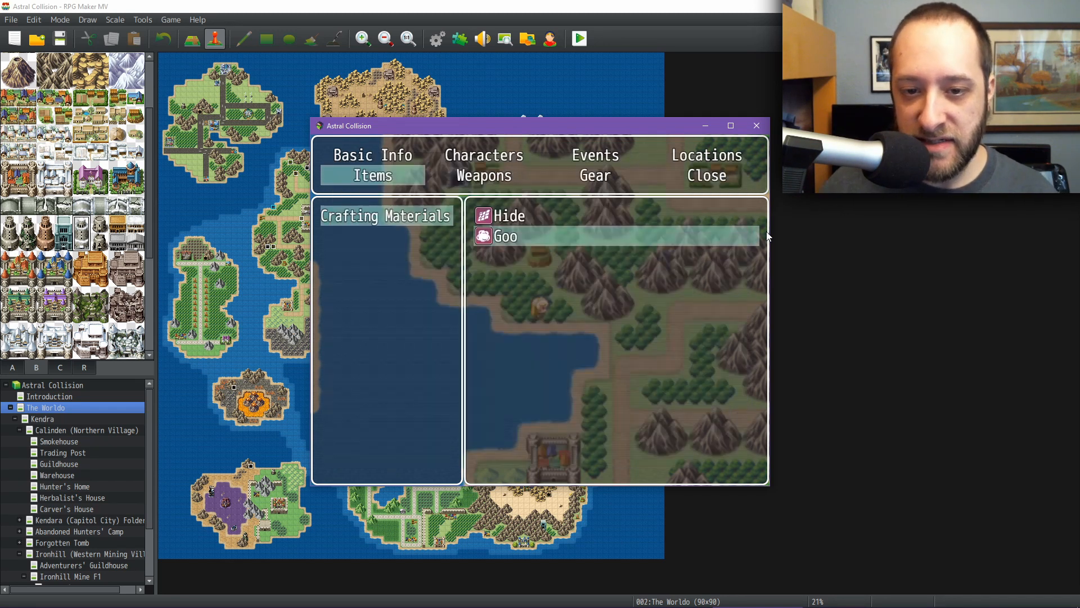
key("Escape")
key("Escape")
Read the Kendra entry under The Astral Planes in the Locations category and return to the categories
key("Right")
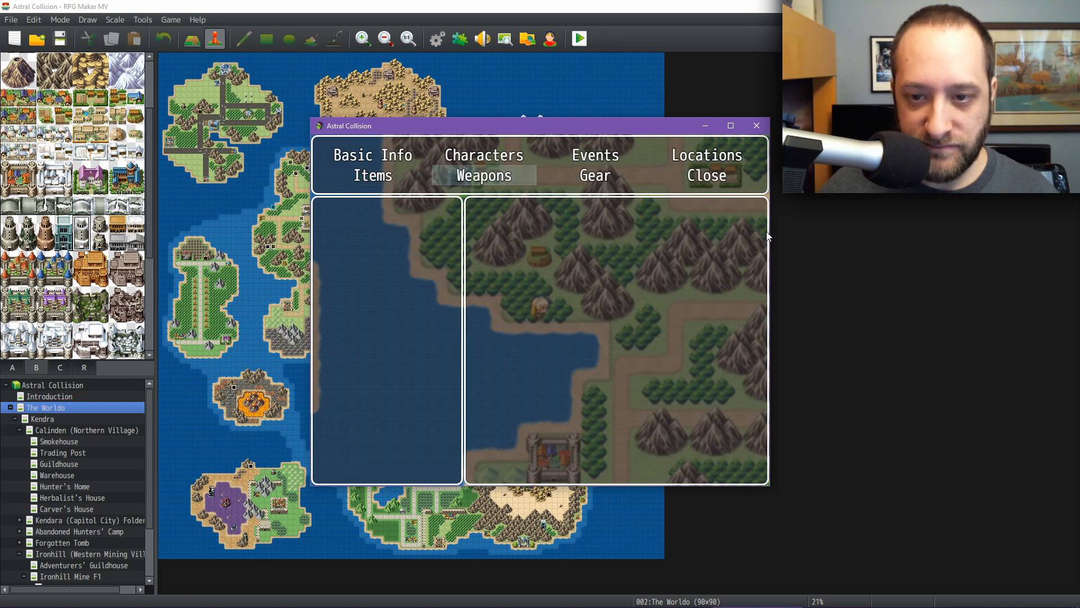
key("Right")
key("Up")
key("Return")
key("Escape")
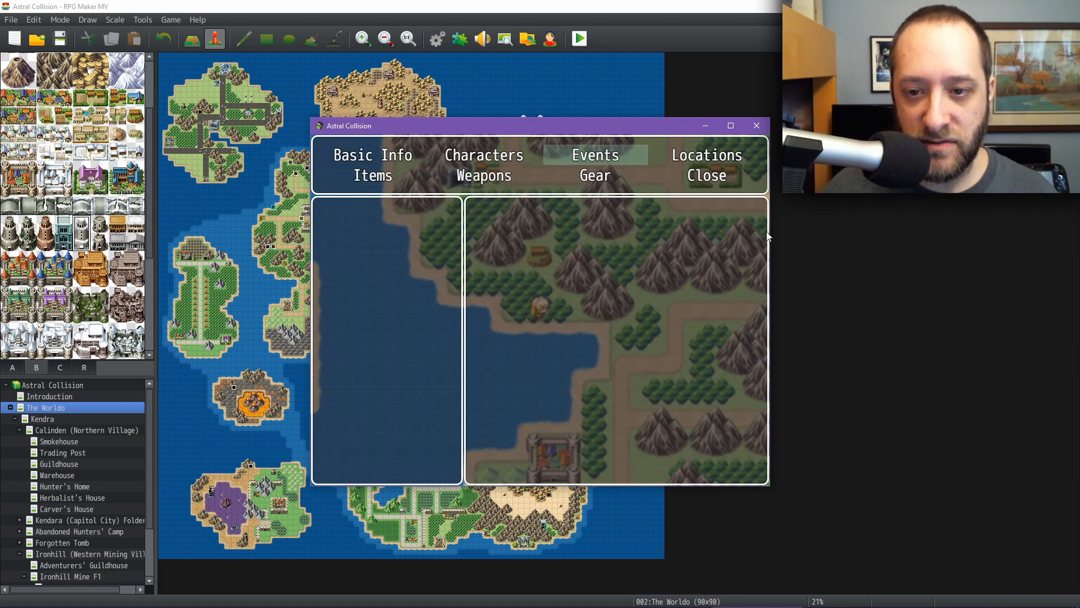
key("Right")
key("Return")
key("Return")
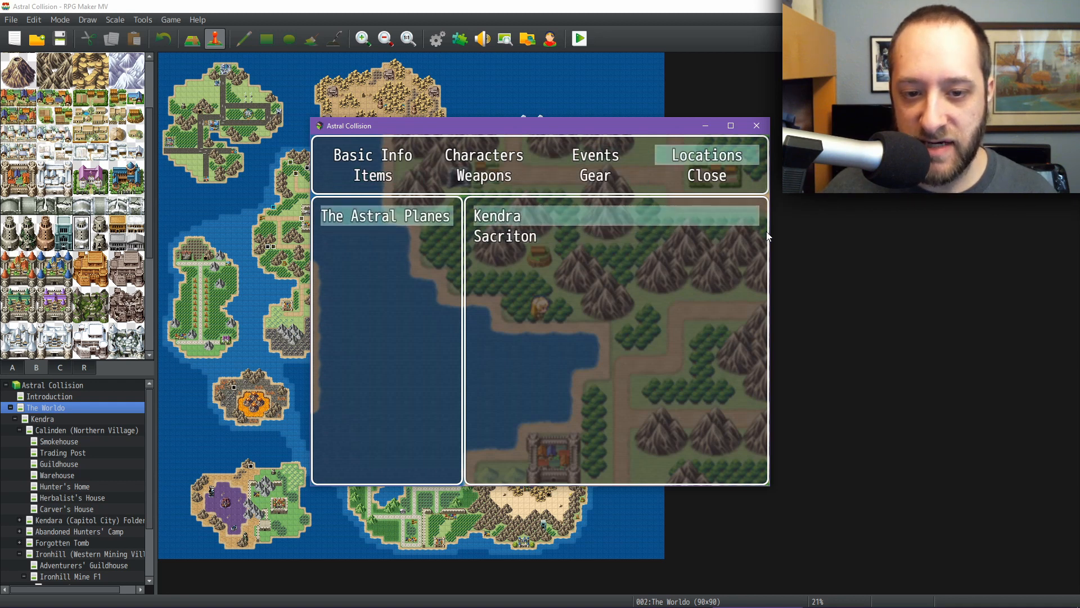
key("Return")
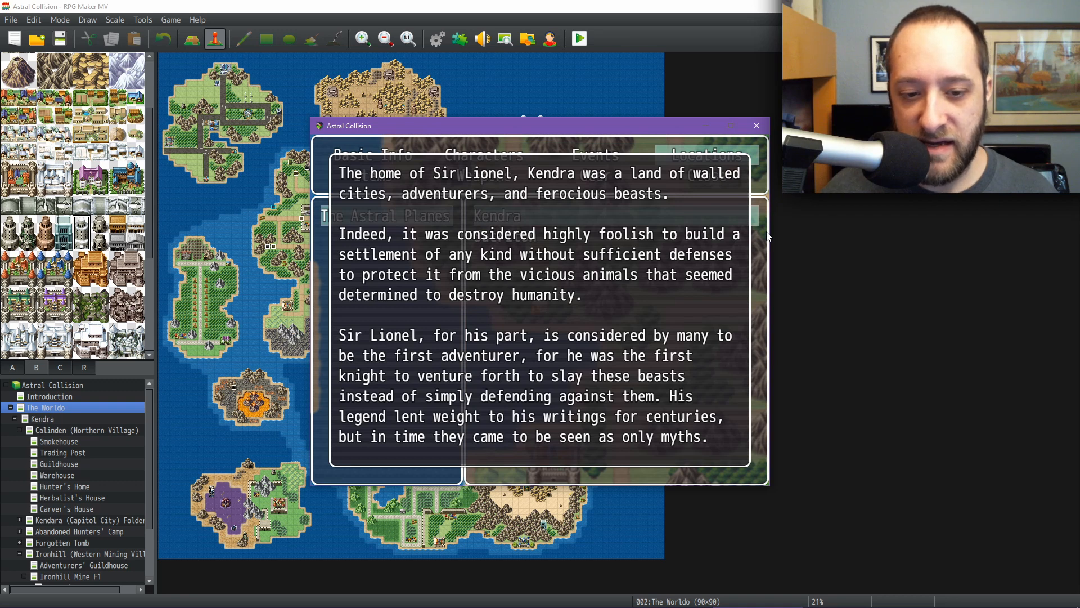
key("Escape")
key("Escape")
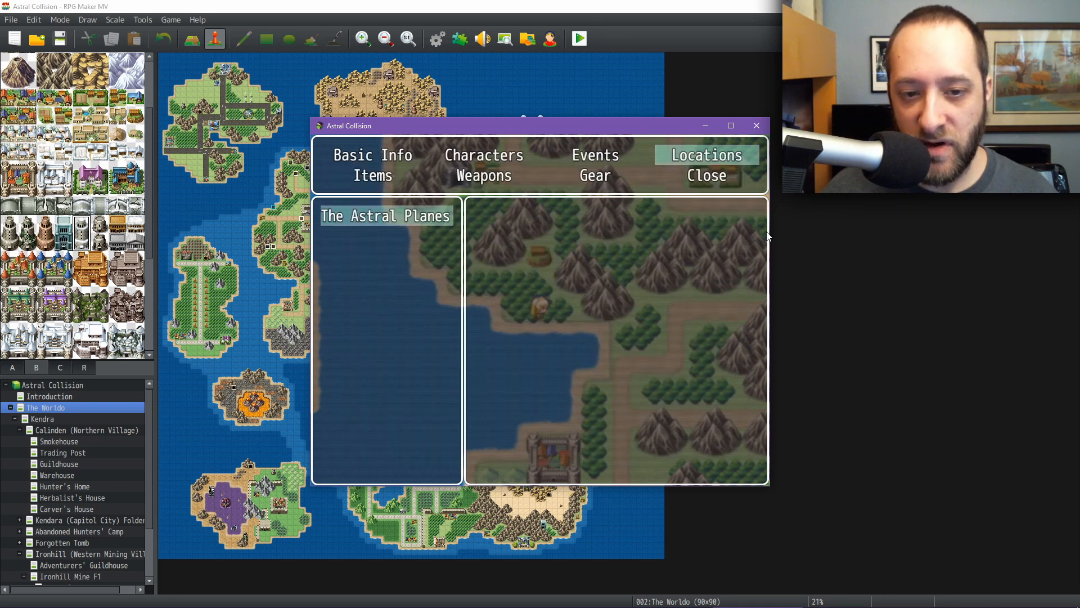
key("Escape")
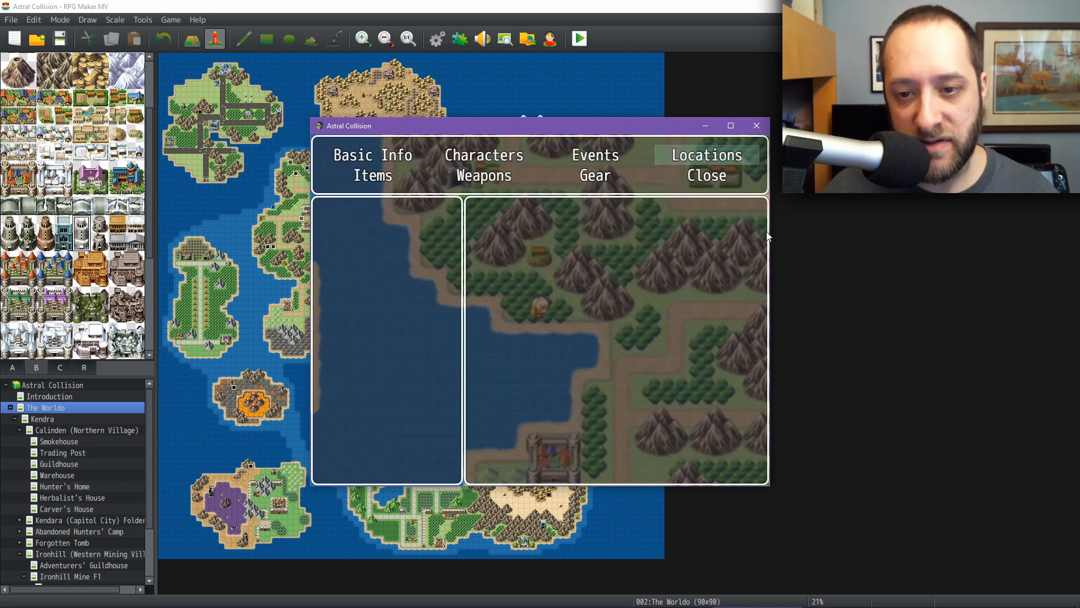
Close the journal and end the Astral Collision playtest
key("Down")
key("Return")
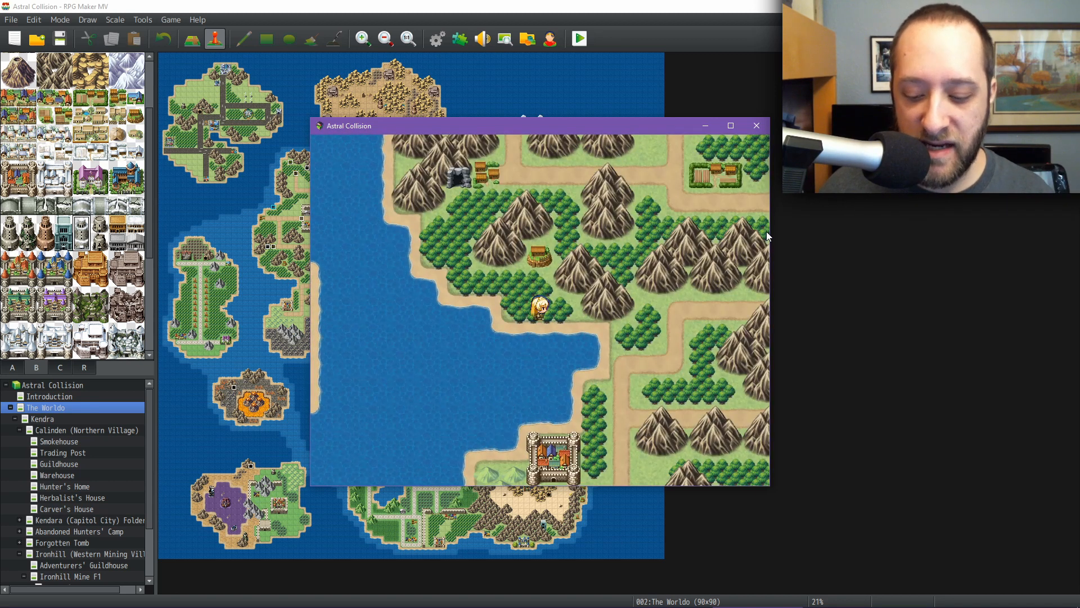
left_click(756, 126)
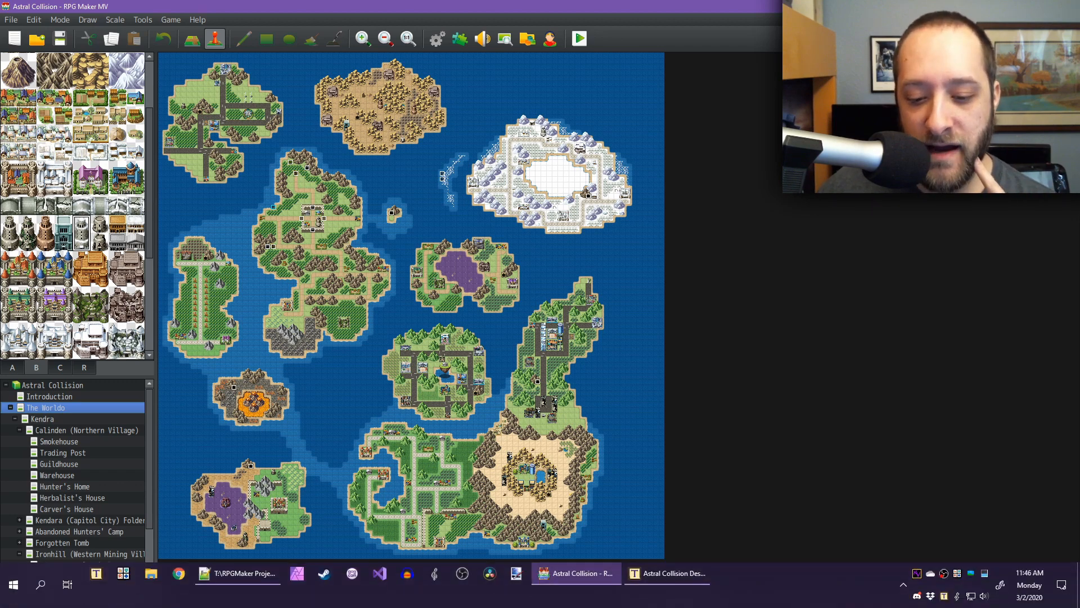
Switch to the Astral Collision Design Documents and review the Spellsword, Destruction Magic, Healing Magic and Enchanter descriptions in the Skillsets sheet
left_click(670, 574)
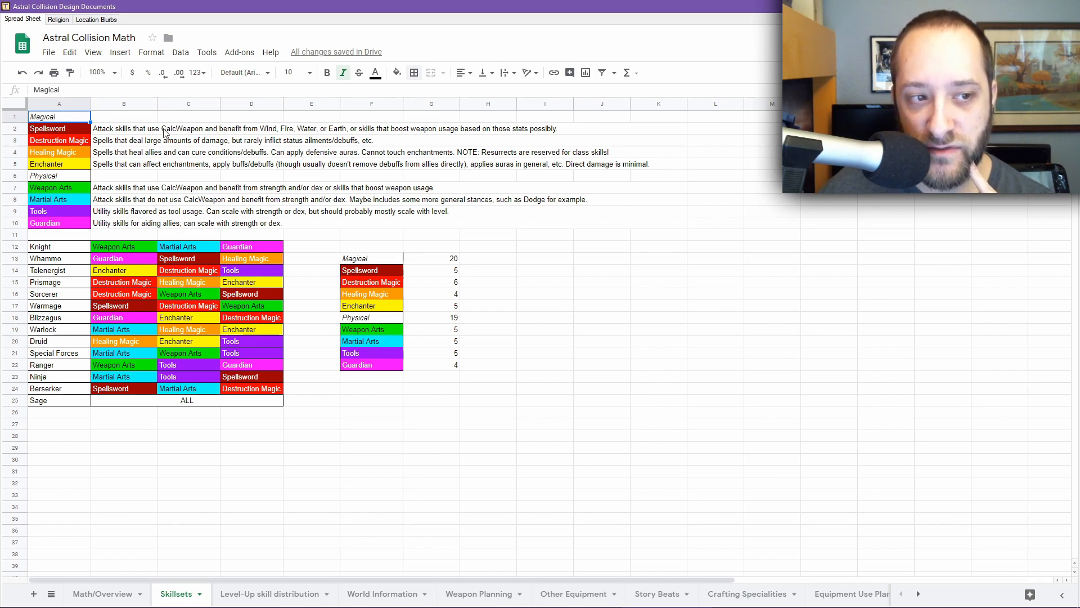
left_click(108, 130)
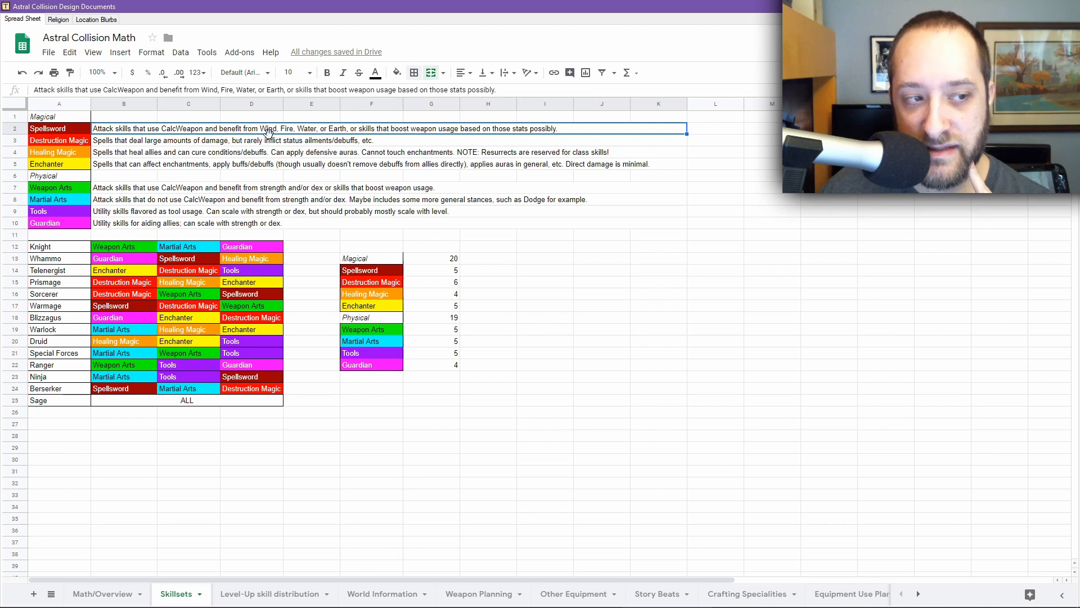
left_click(108, 140)
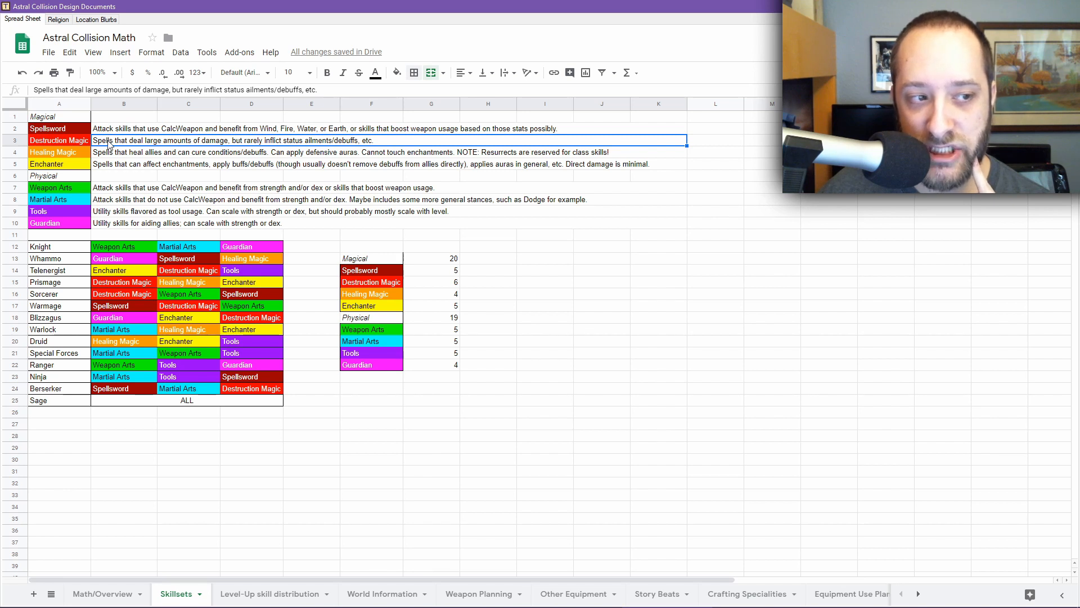
left_click(103, 150)
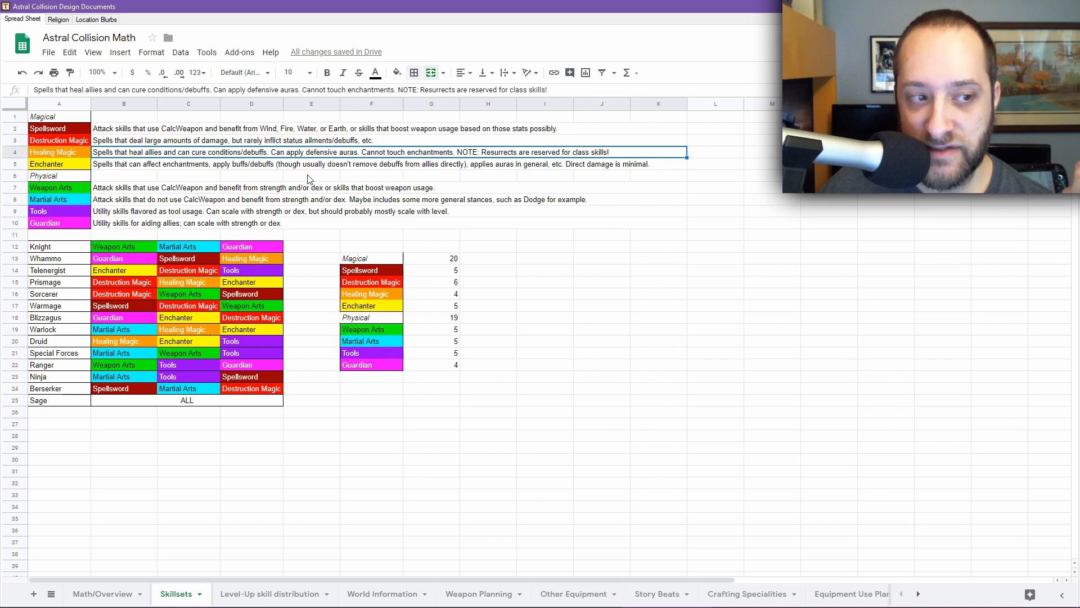
left_click(108, 165)
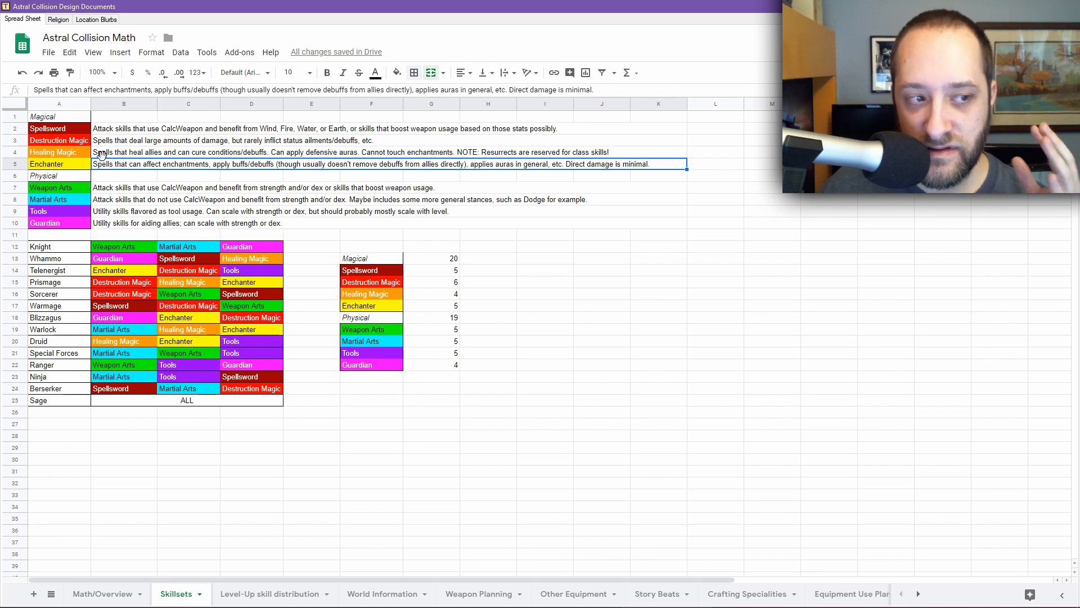
Point out the Enchanter, Destruction Magic and Healing Magic names in the list of magical skillsets
left_click(50, 168)
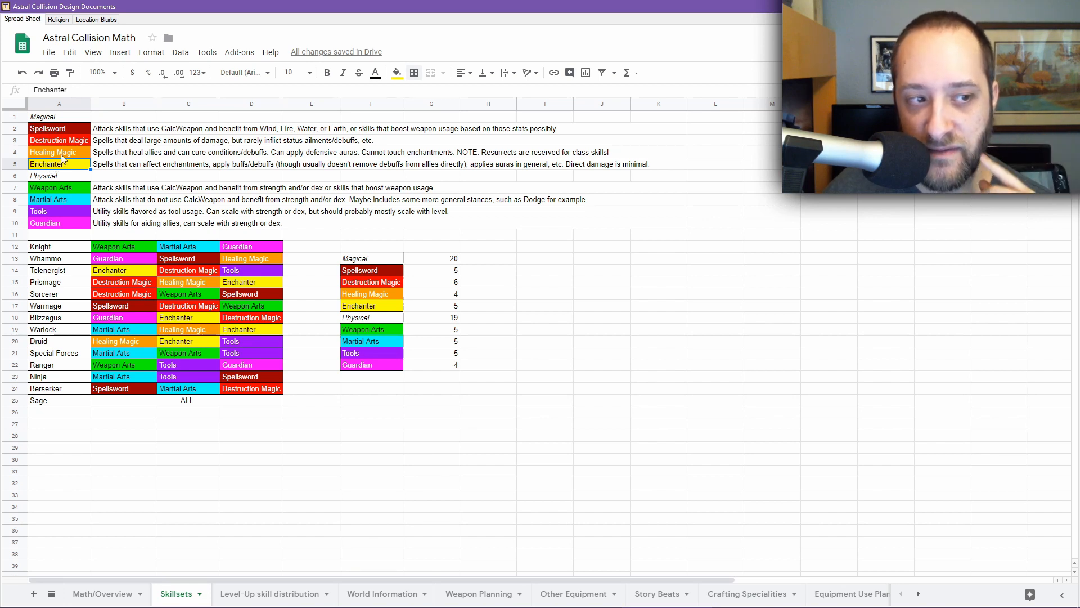
left_click(66, 144)
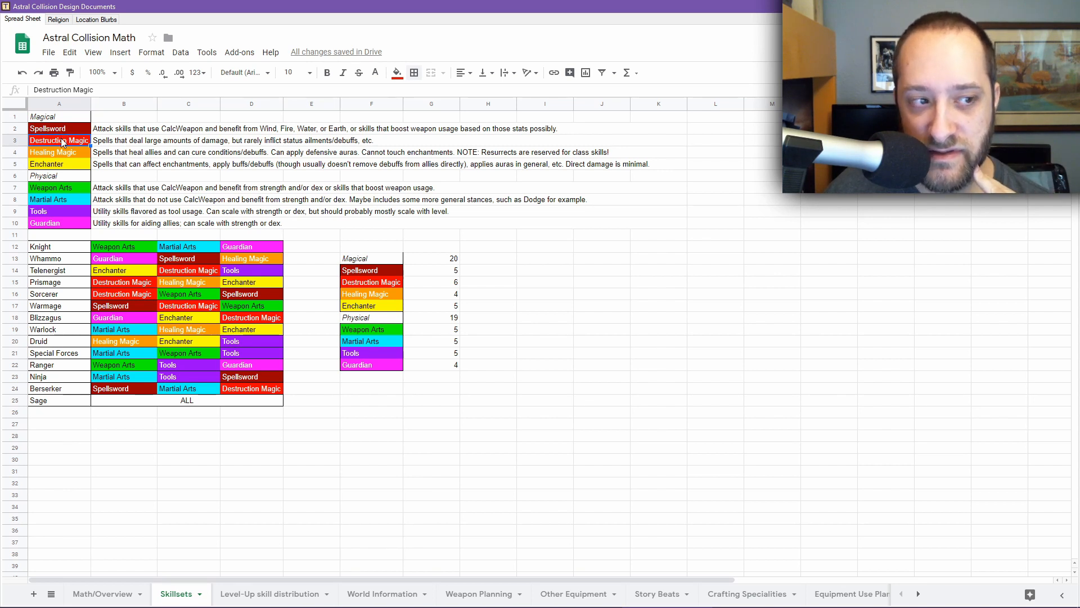
left_click(65, 154)
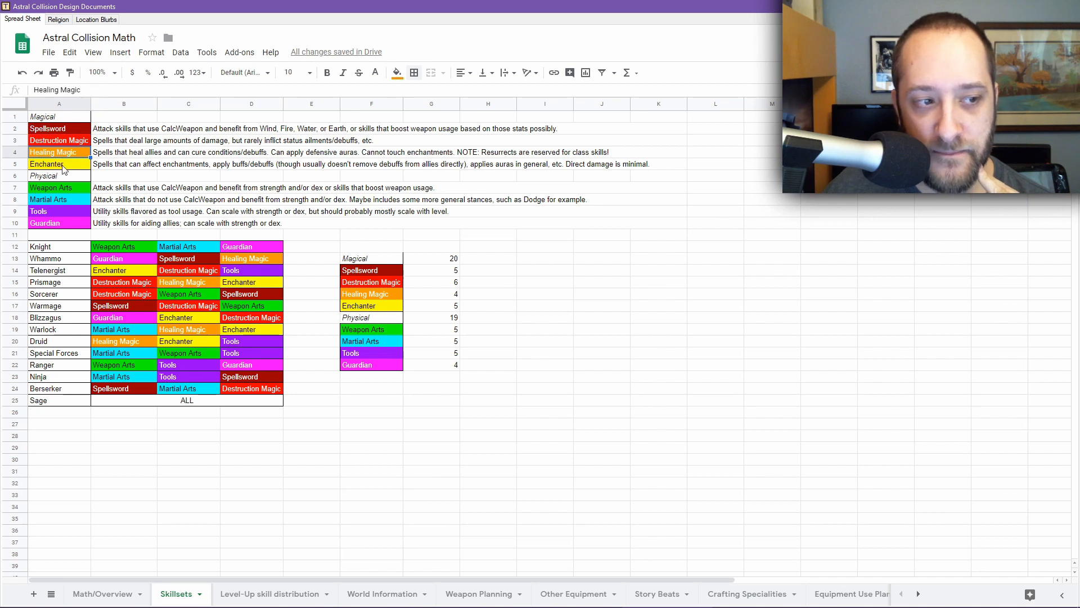
Review the Weapon Arts and Martial Arts descriptions in the physical skillsets list
left_click(64, 189)
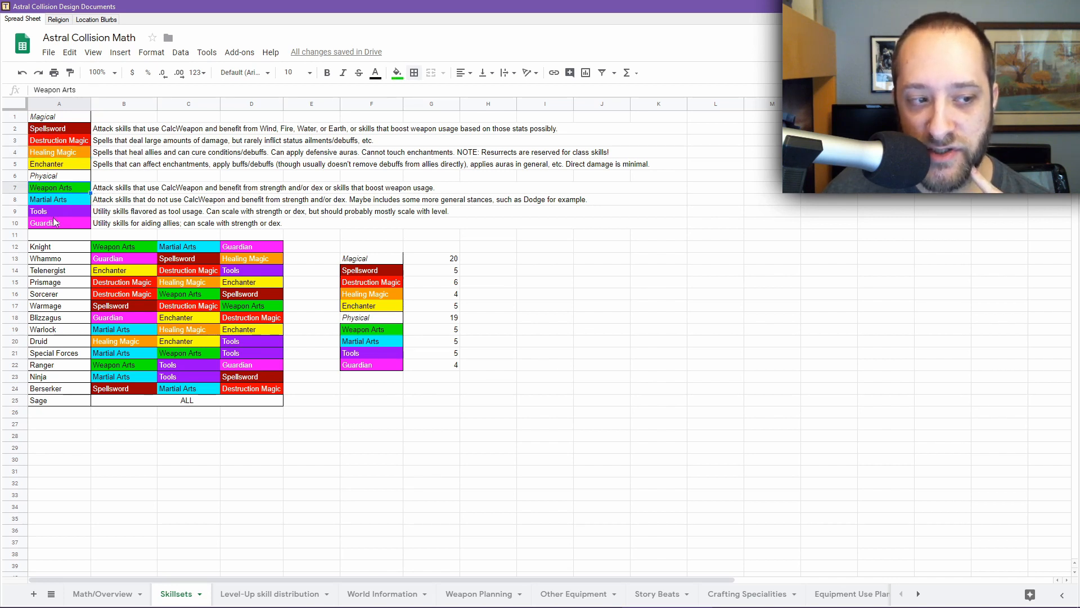
left_click(110, 191)
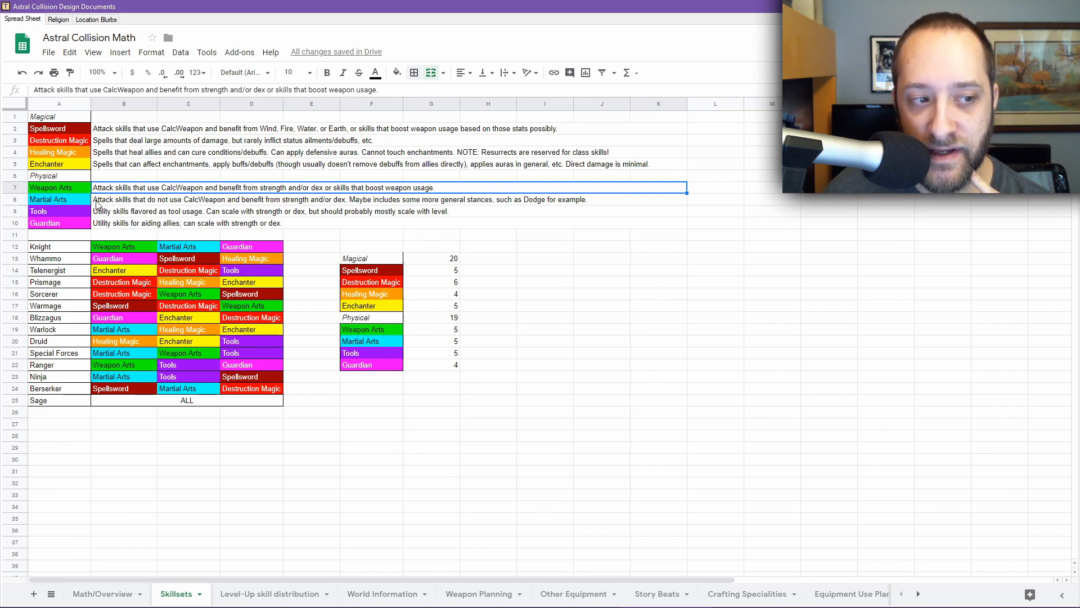
left_click(105, 201)
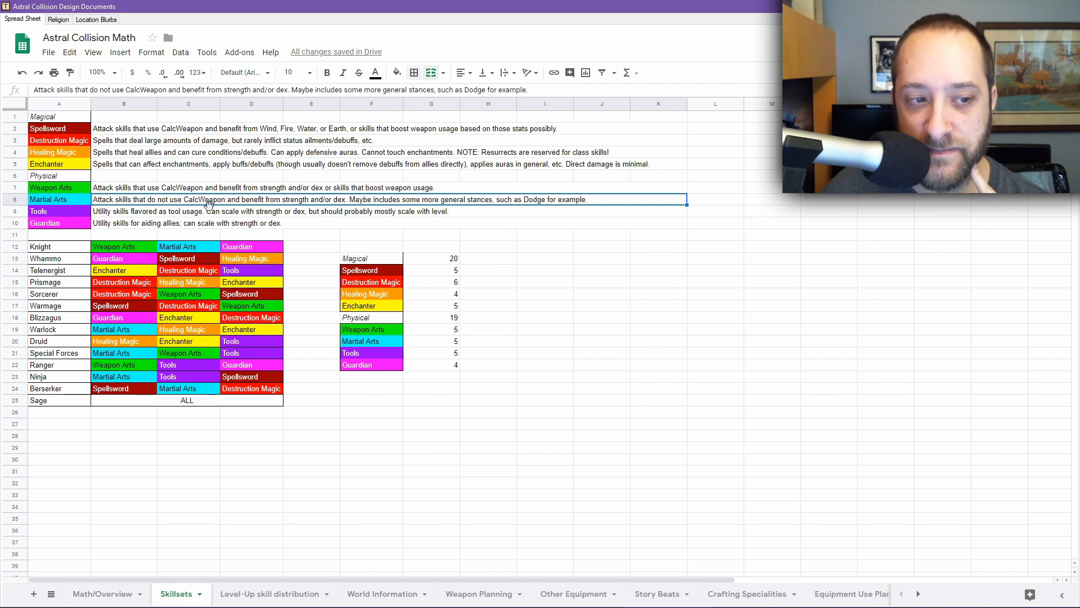
Review the Tools and Guardian descriptions, and point out the column of skillset counts beside the class table
left_click(105, 215)
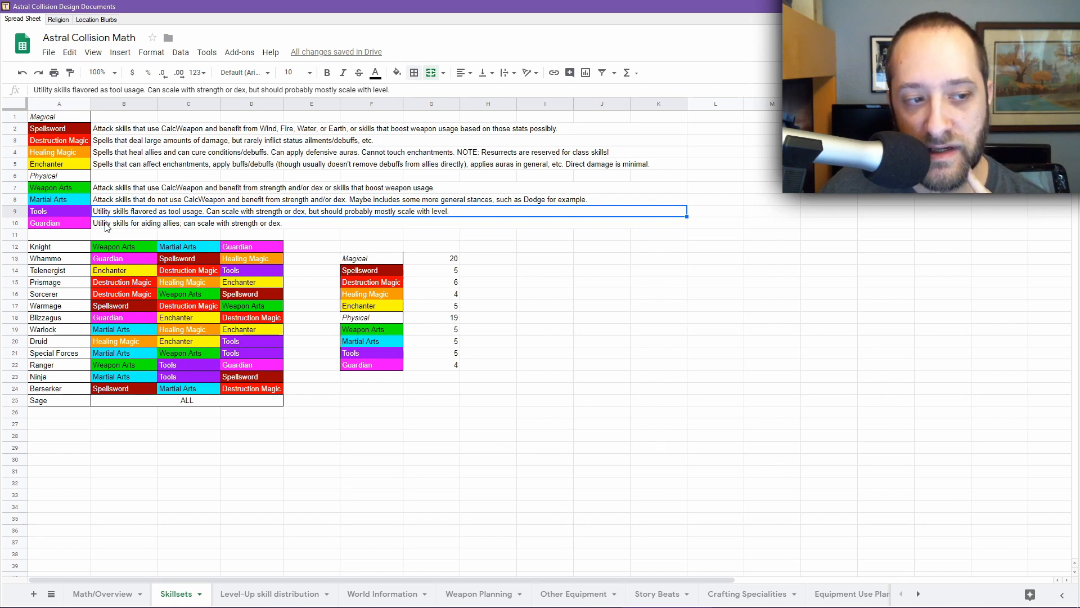
left_click(106, 225)
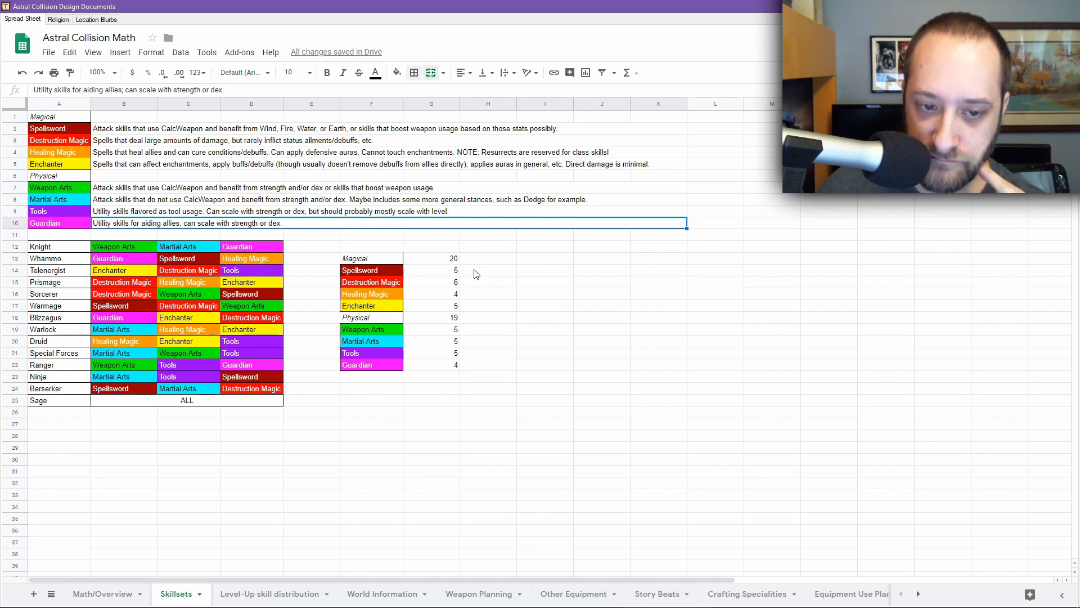
left_click_drag(456, 235, 436, 403)
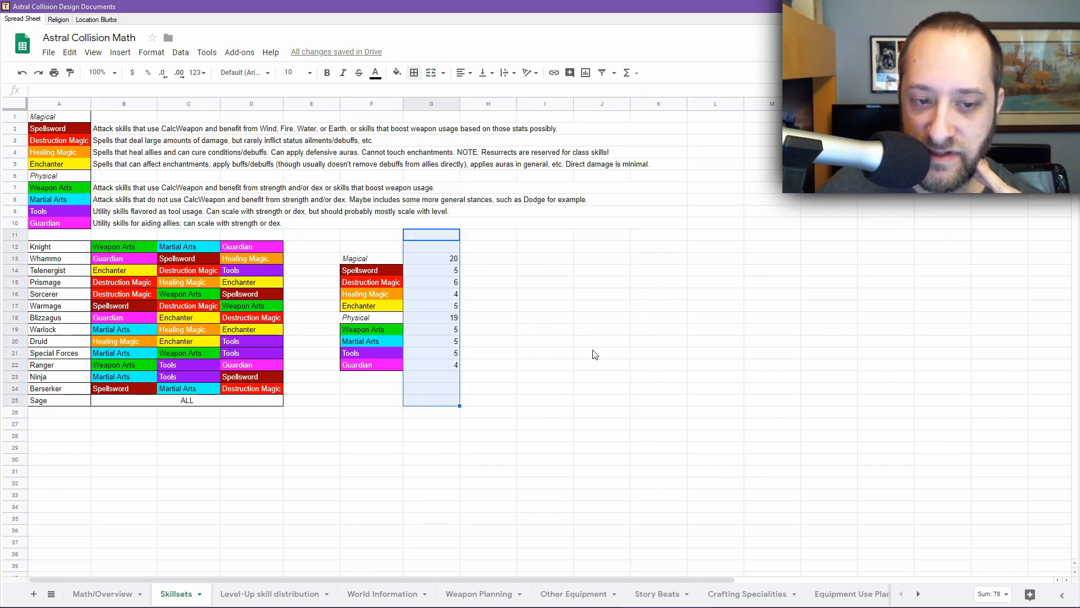
left_click(541, 322)
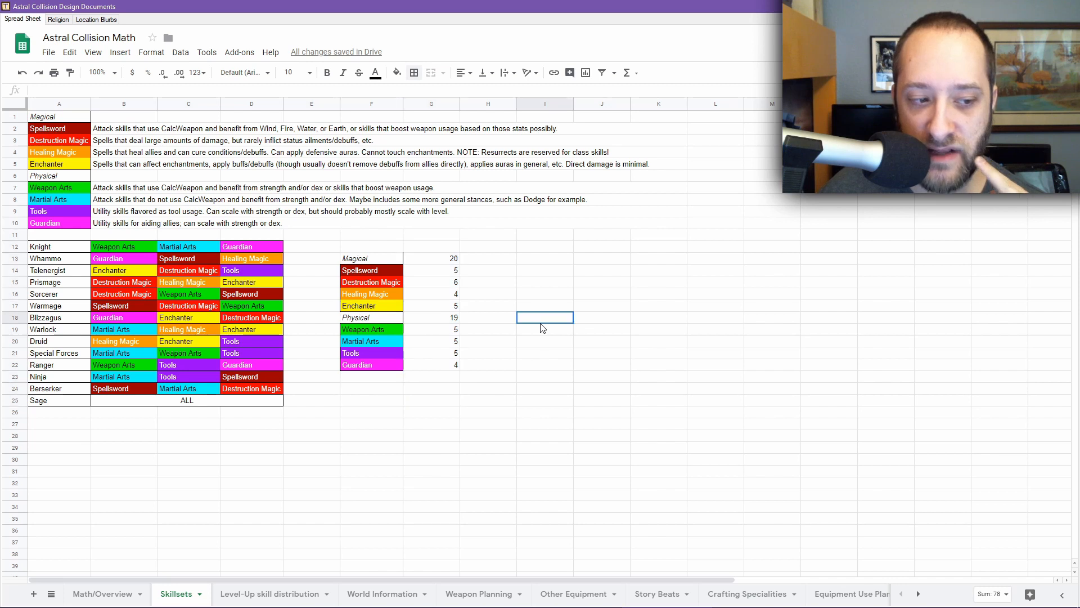
Point out the Sage's ALL entry, the Telenergist's Tools and the Sorcerer's Weapon Arts in the class table
left_click(178, 401)
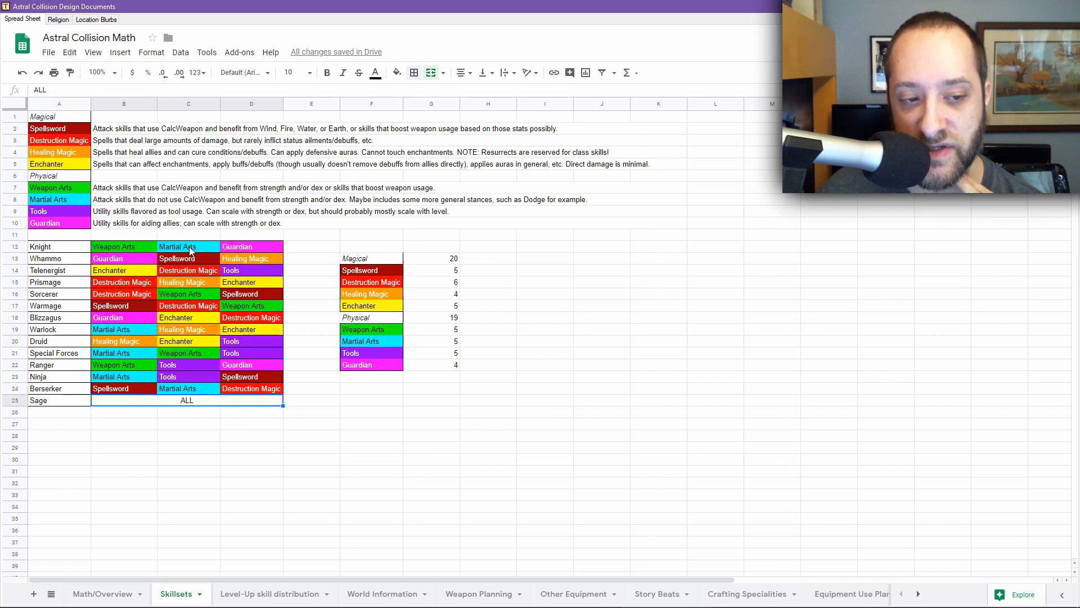
left_click(259, 274)
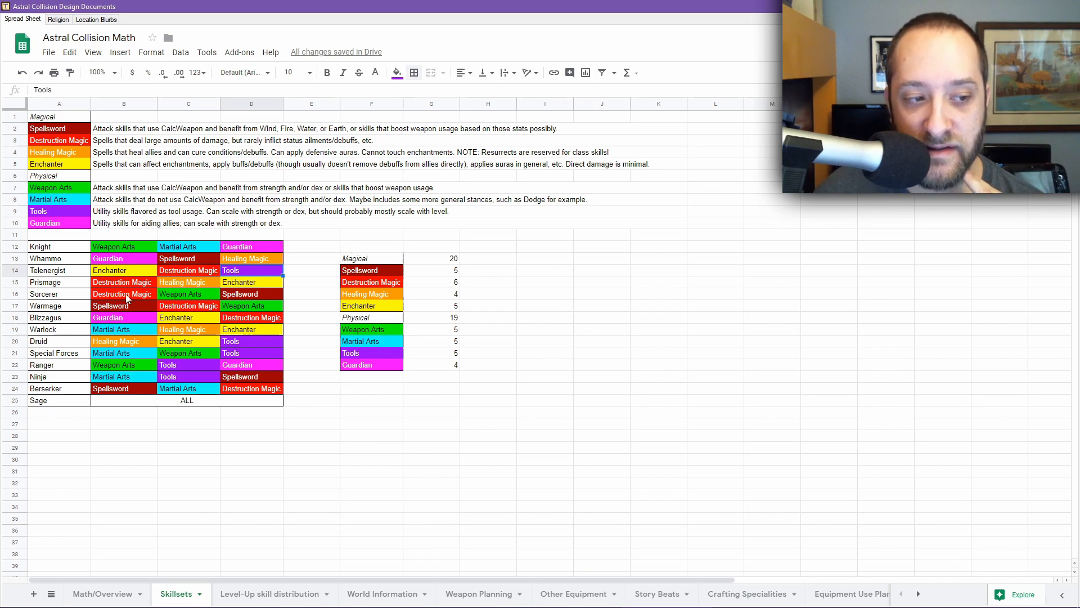
left_click(190, 298)
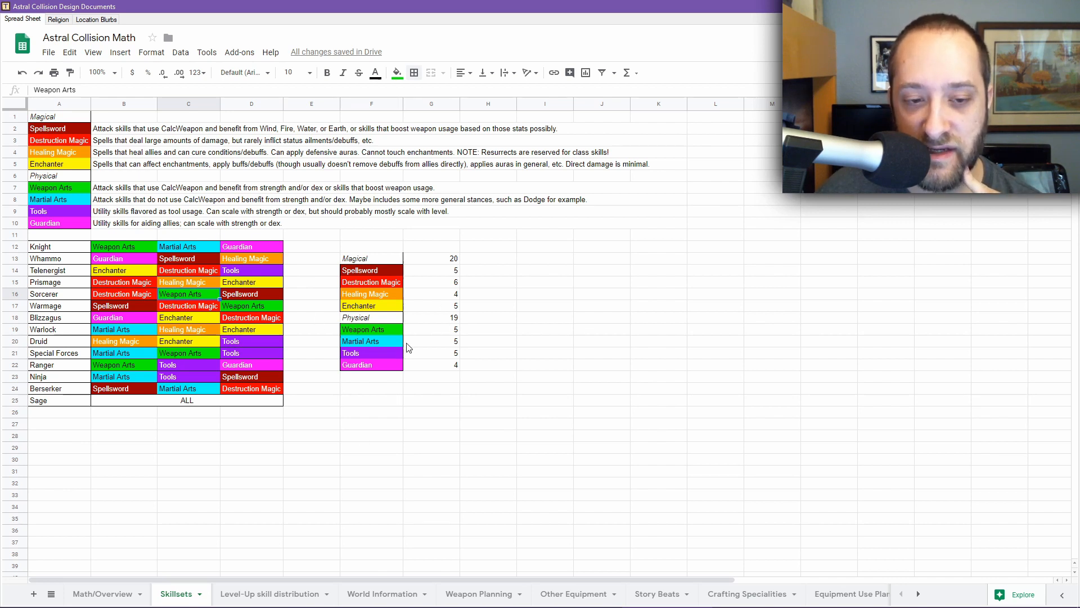
left_click(546, 261)
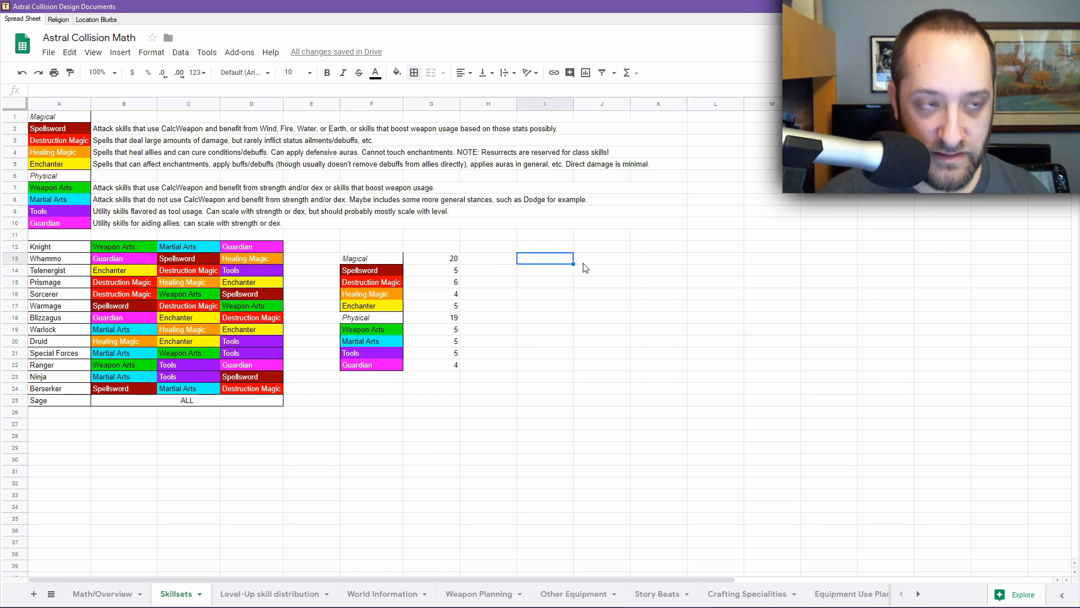
type("=CHOOSE")
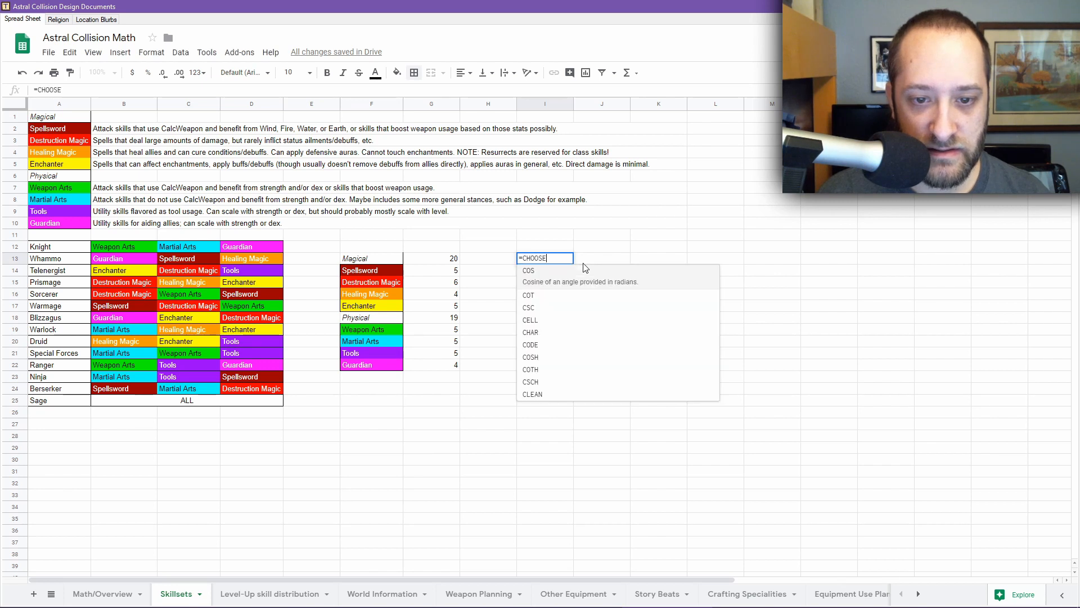
type("(")
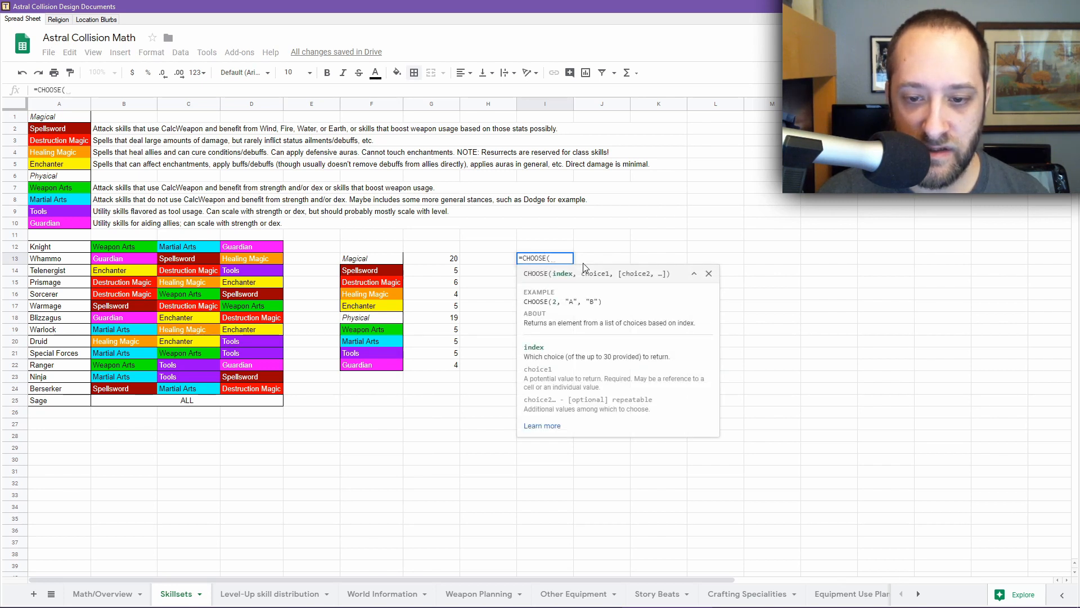
key("BackSpace")
key("BackSpace")
key("BackSpace")
key("BackSpace")
key("BackSpace")
key("BackSpace")
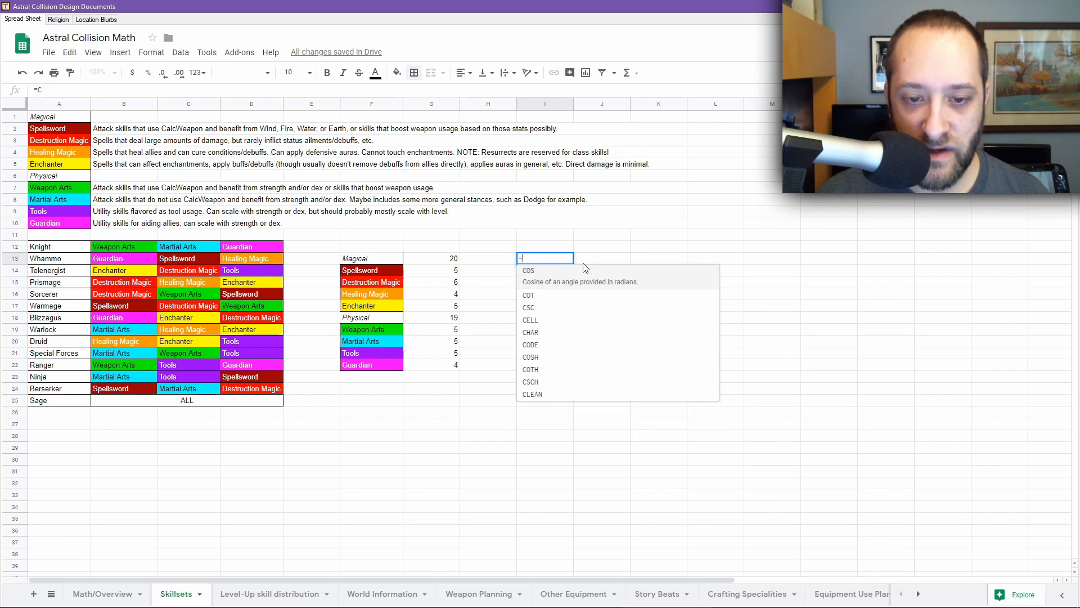
Write the formula =COMBIN(8, 3 in cell I13 to preview the number of three-skillset combinations
type("OMB")
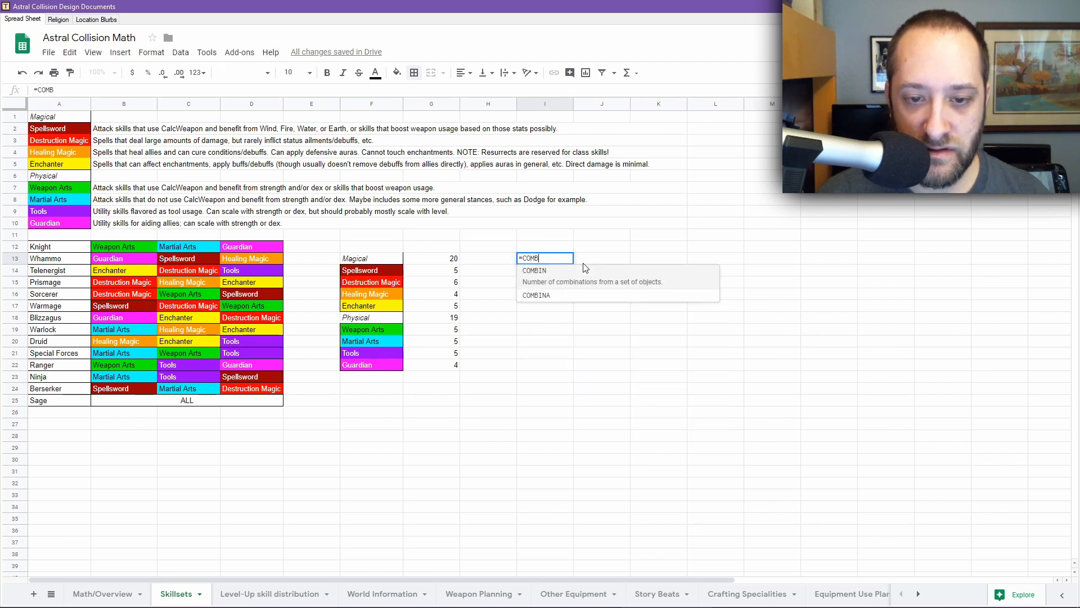
type("IN(")
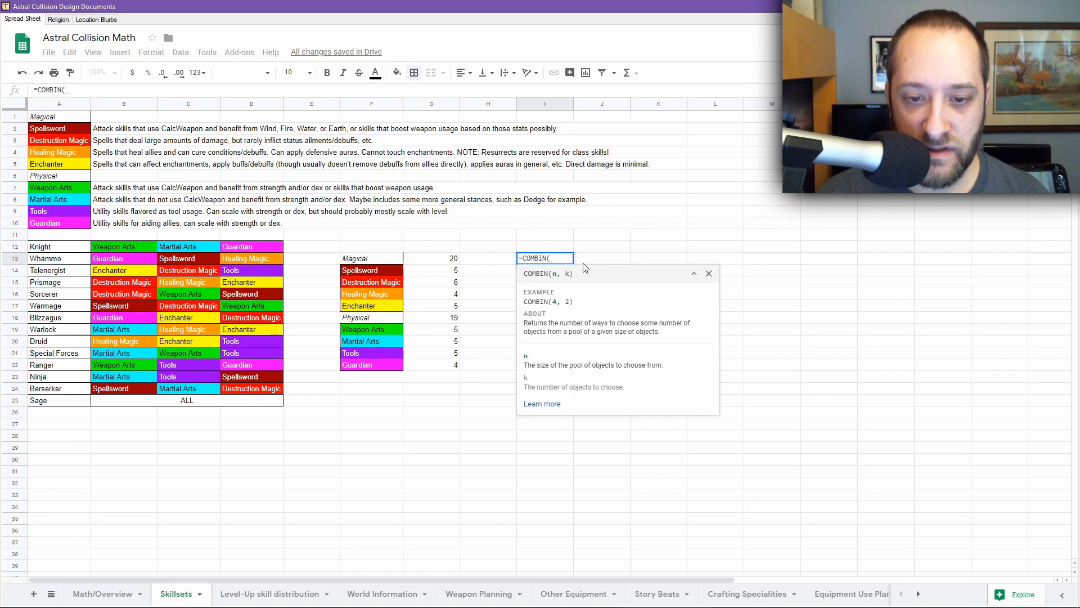
type("3,")
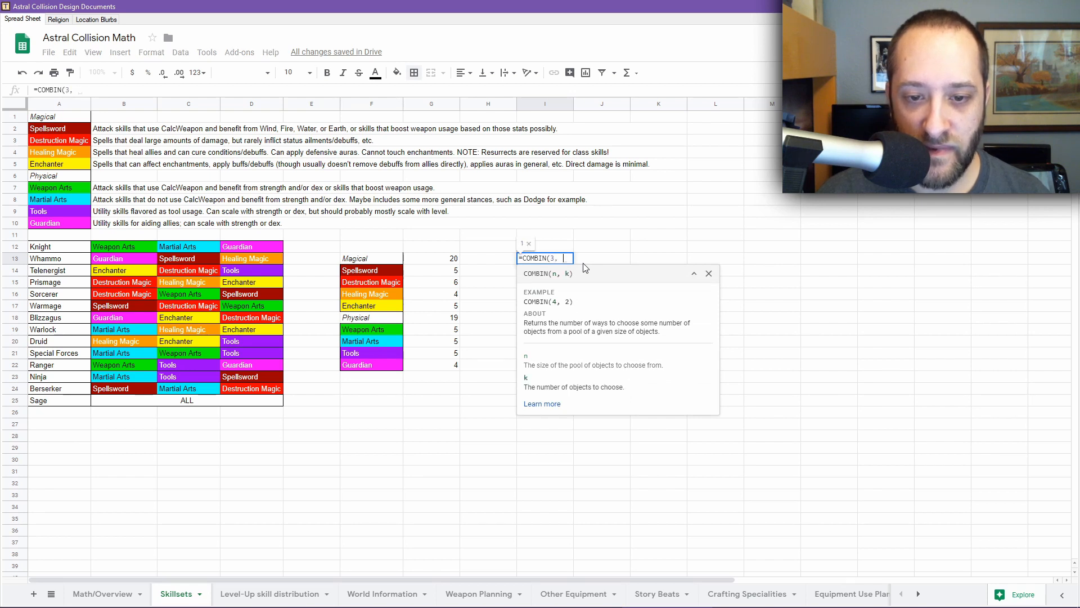
key("BackSpace")
key("BackSpace")
key("BackSpace")
type("8, 3")
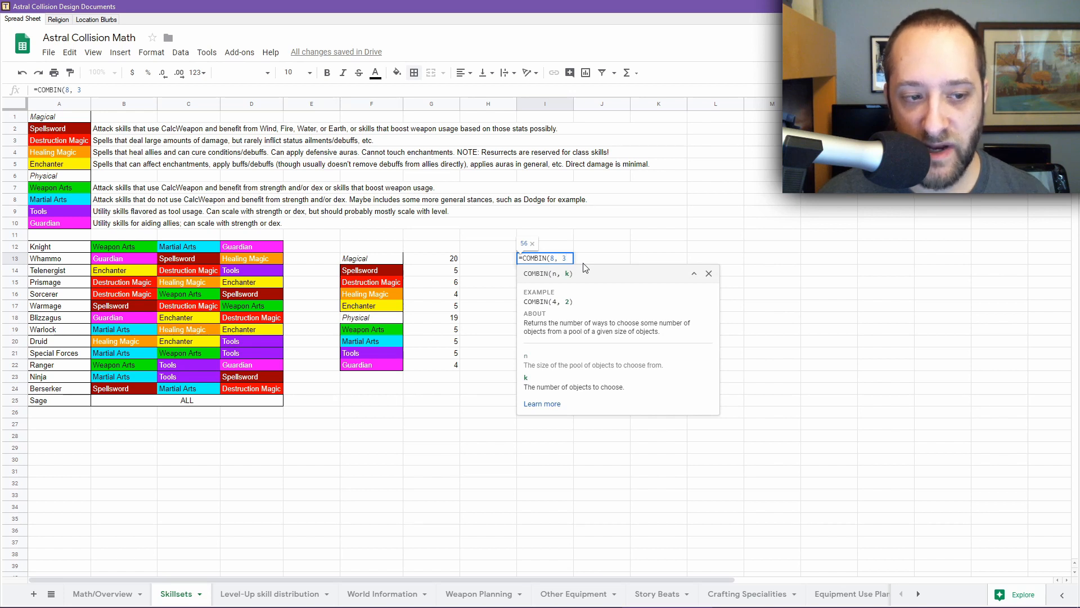
Change the COMBIN formula's arguments in cell I13 to 4, 3
key("BackSpace")
key("BackSpace")
key("BackSpace")
key("BackSpace")
type("4, 3")
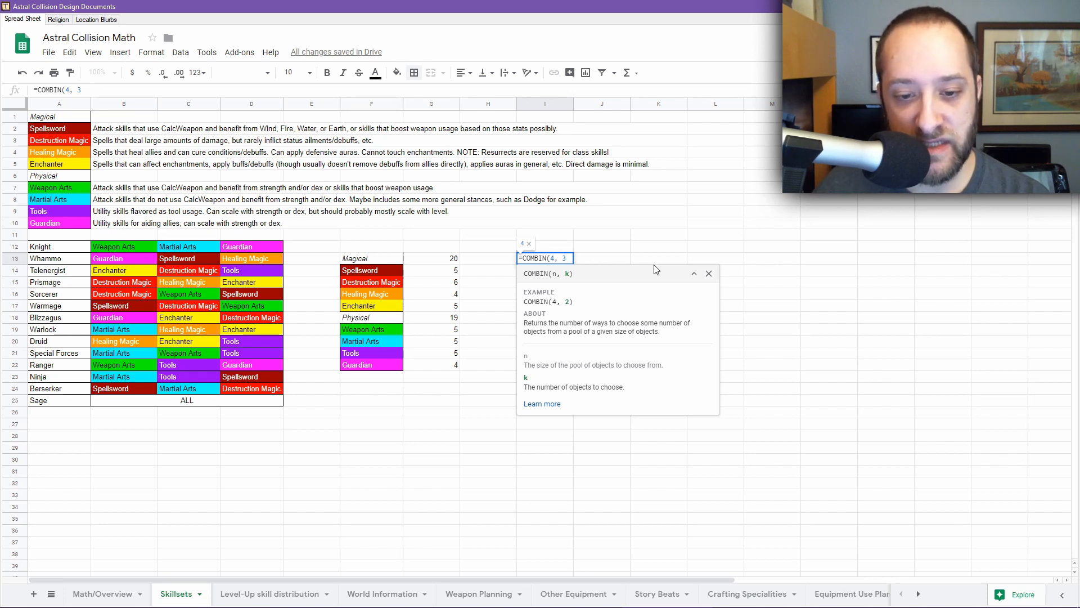
Dismiss the function help and clear the COMBIN formula from cell I13
left_click(709, 273)
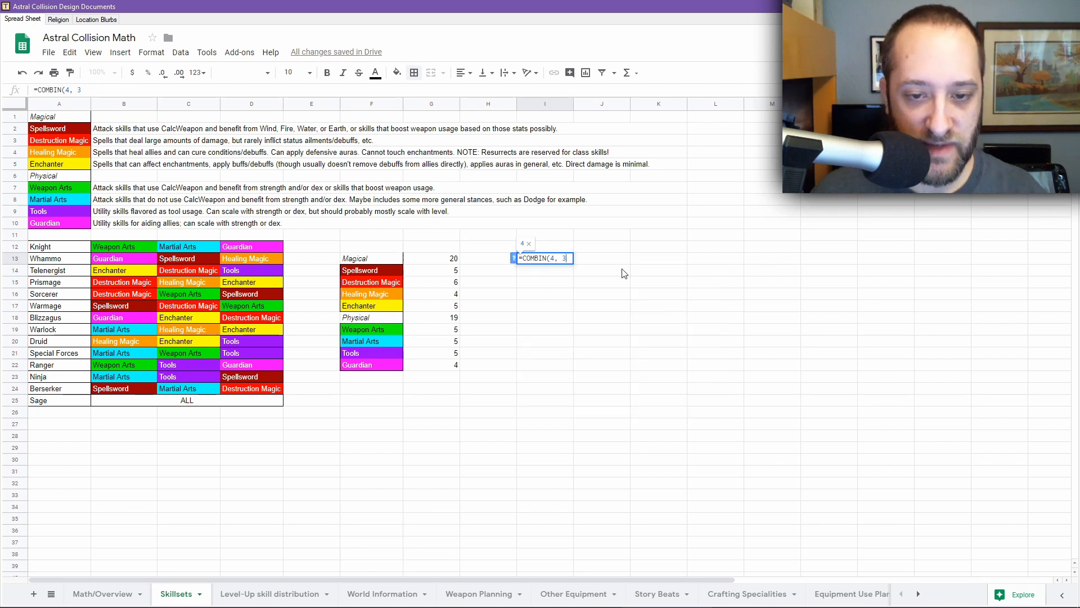
key("ctrl+a")
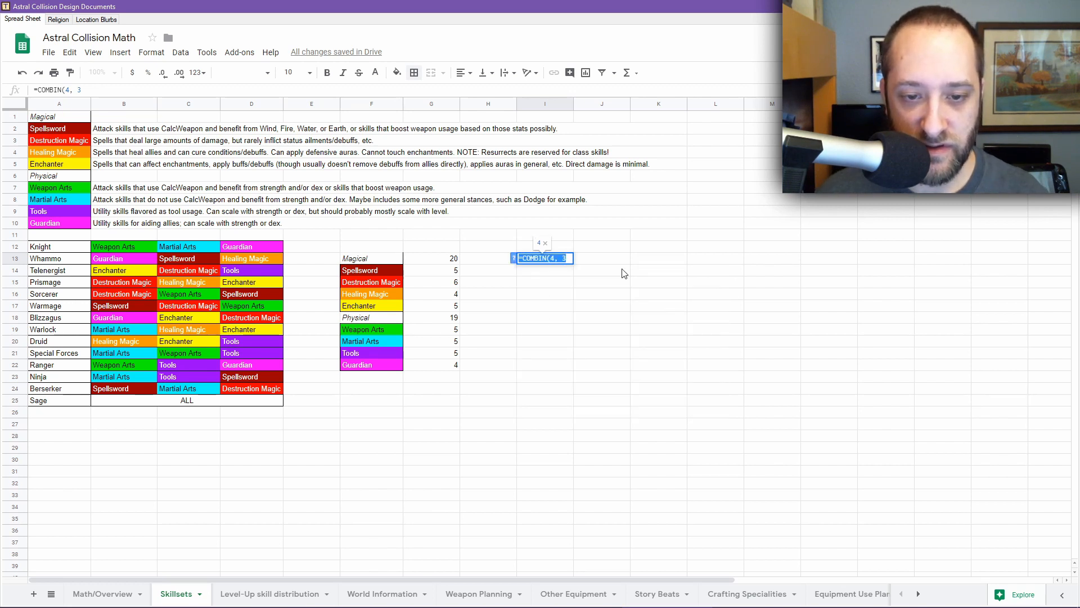
key("BackSpace")
left_click(623, 274)
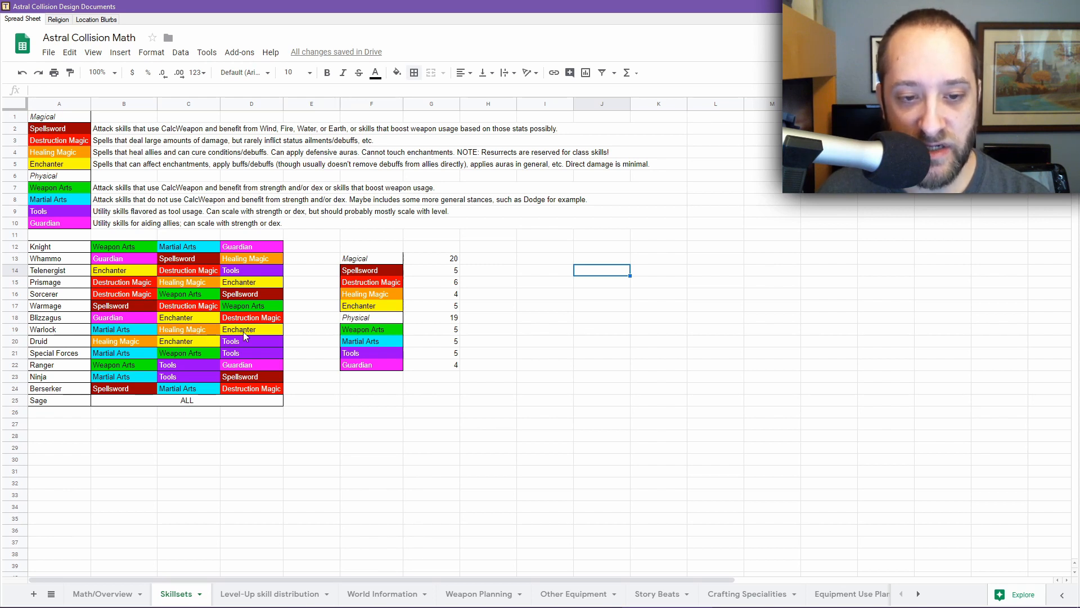
Review the skillset counts, comparing the Guardian, Destruction Magic and Healing Magic figures
left_click_drag(466, 235, 430, 386)
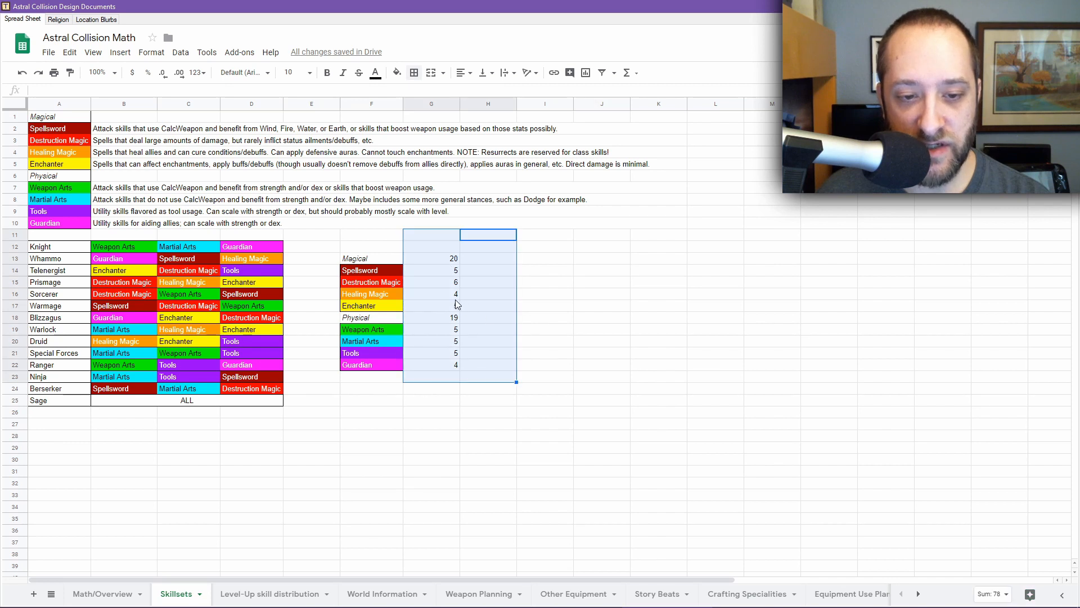
left_click(437, 363)
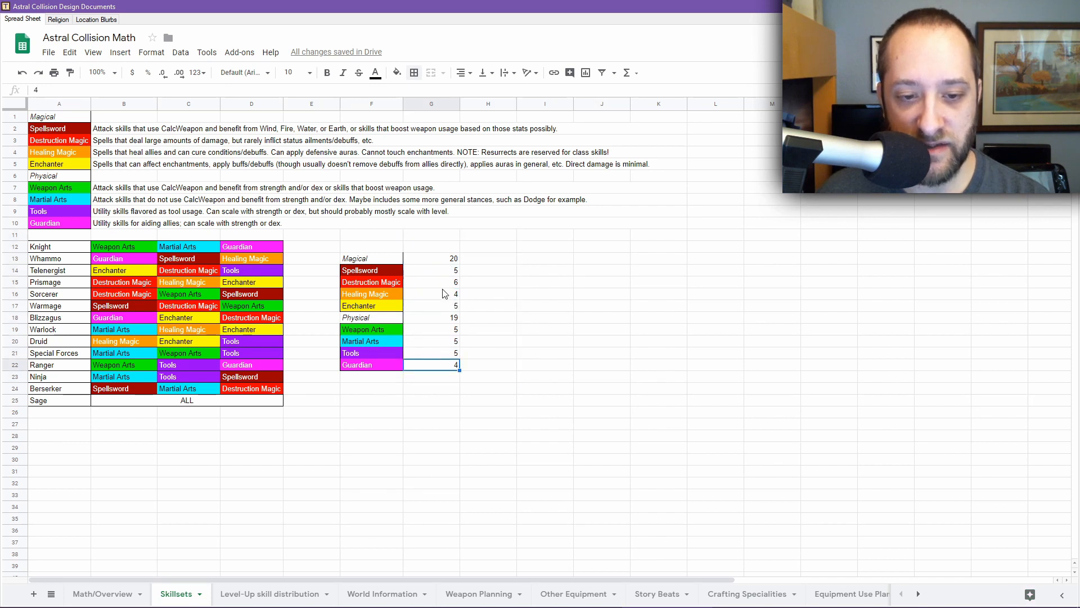
left_click(443, 286)
left_click(440, 293)
left_click(429, 363)
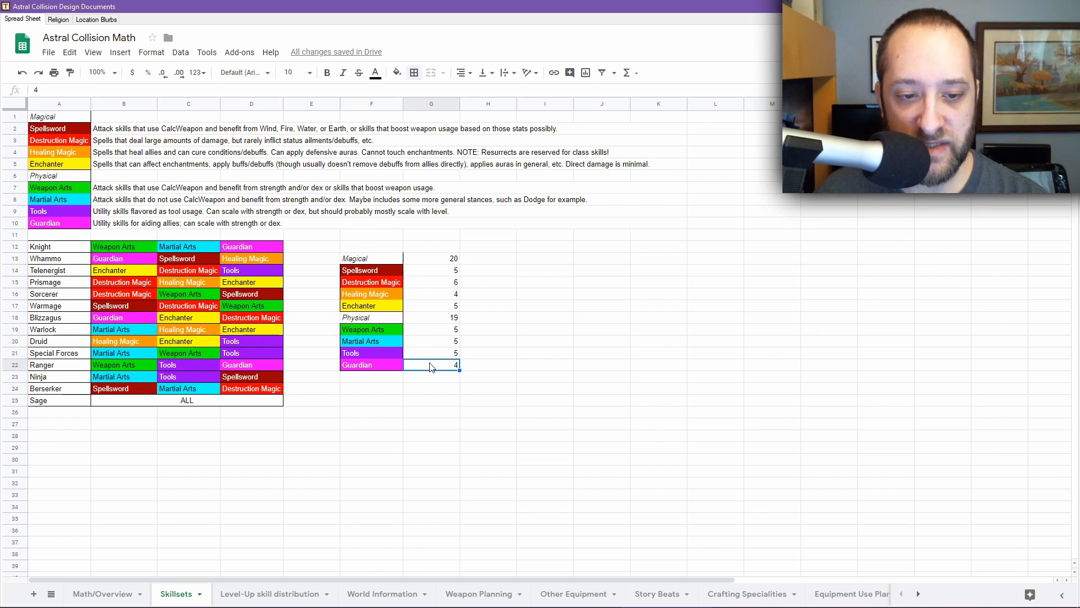
left_click(442, 284)
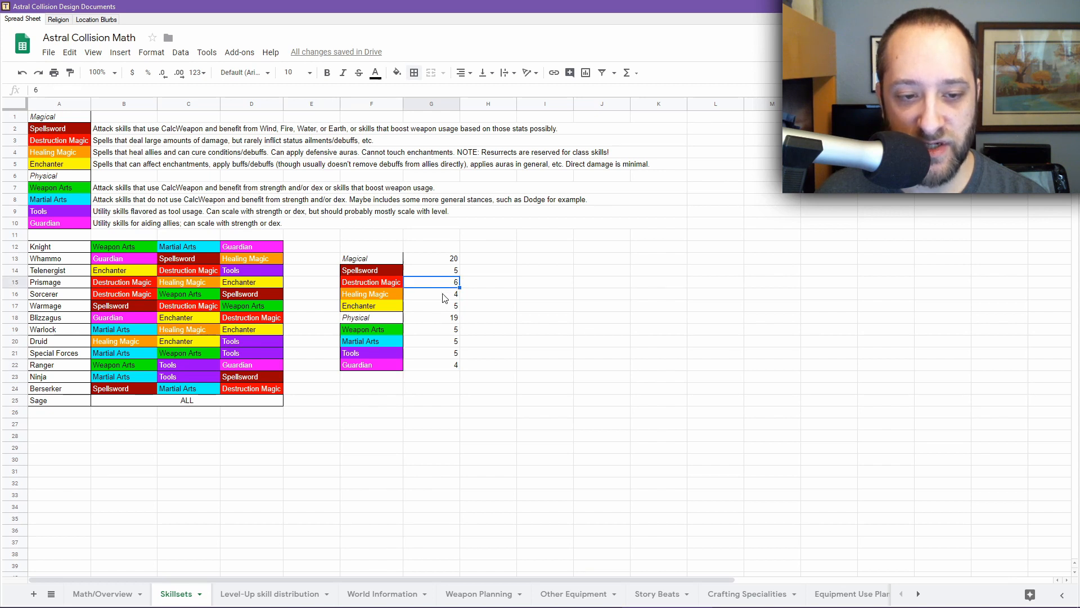
left_click(443, 294)
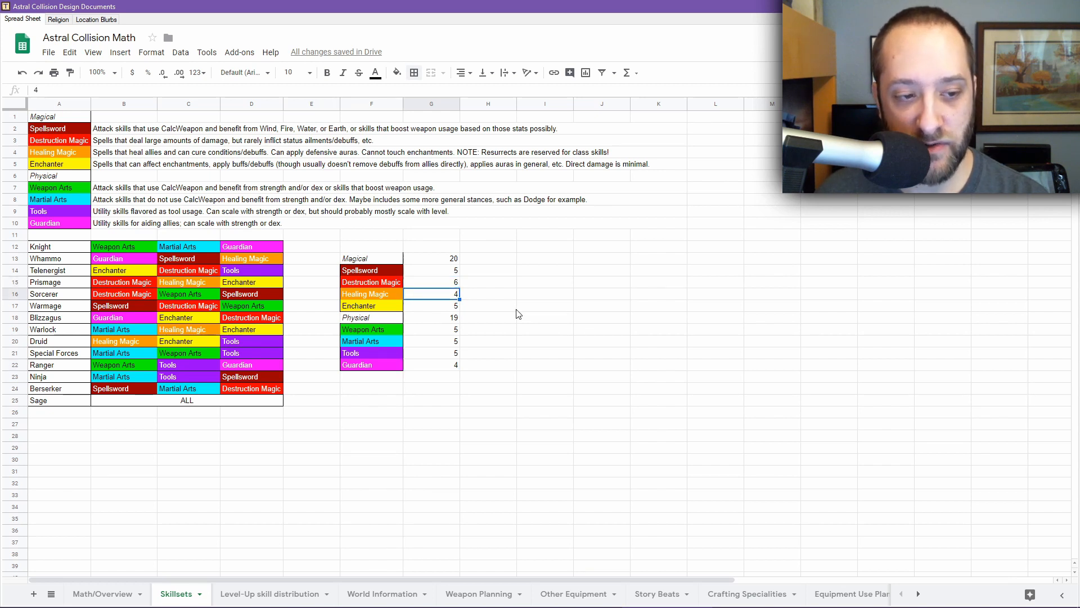
Point out the Warlock's Martial Arts, the Weapon Arts and Martial Arts names in the counts list, and the Ranger's Weapon Arts
left_click(113, 332)
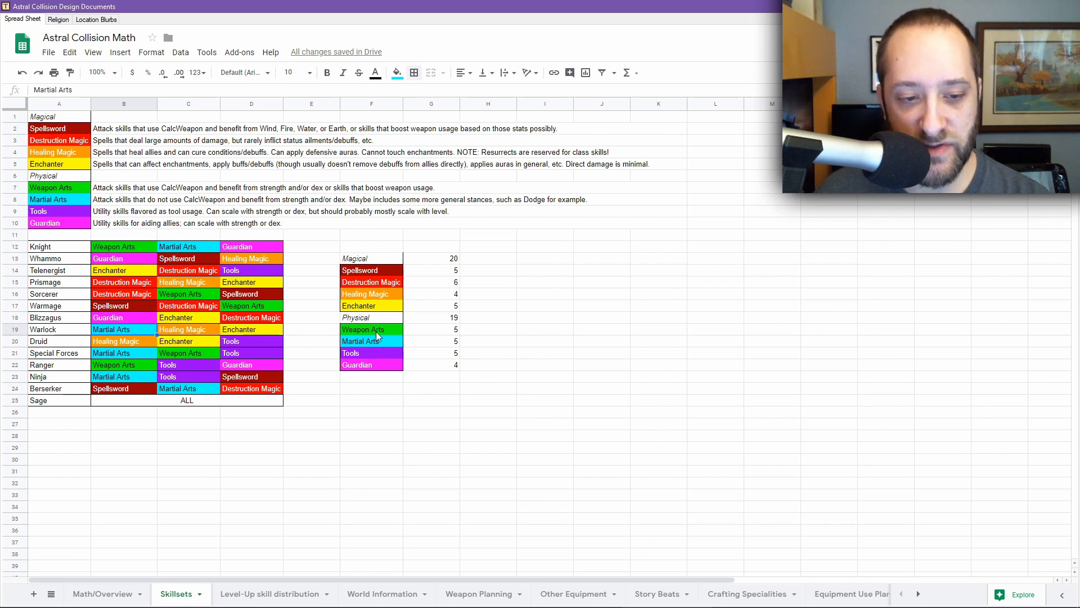
left_click_drag(376, 332, 376, 339)
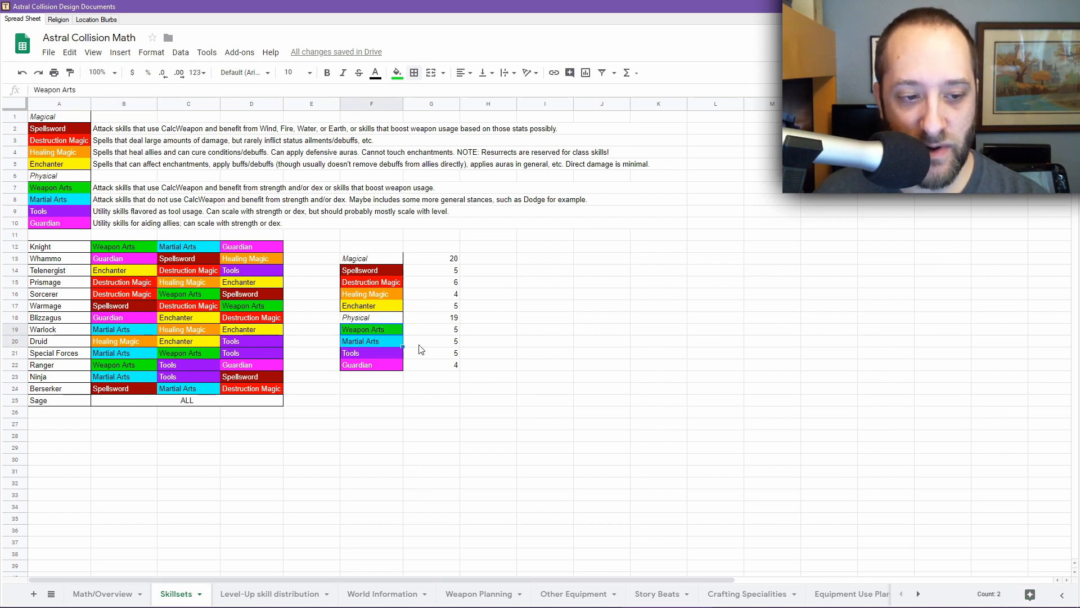
left_click(139, 367)
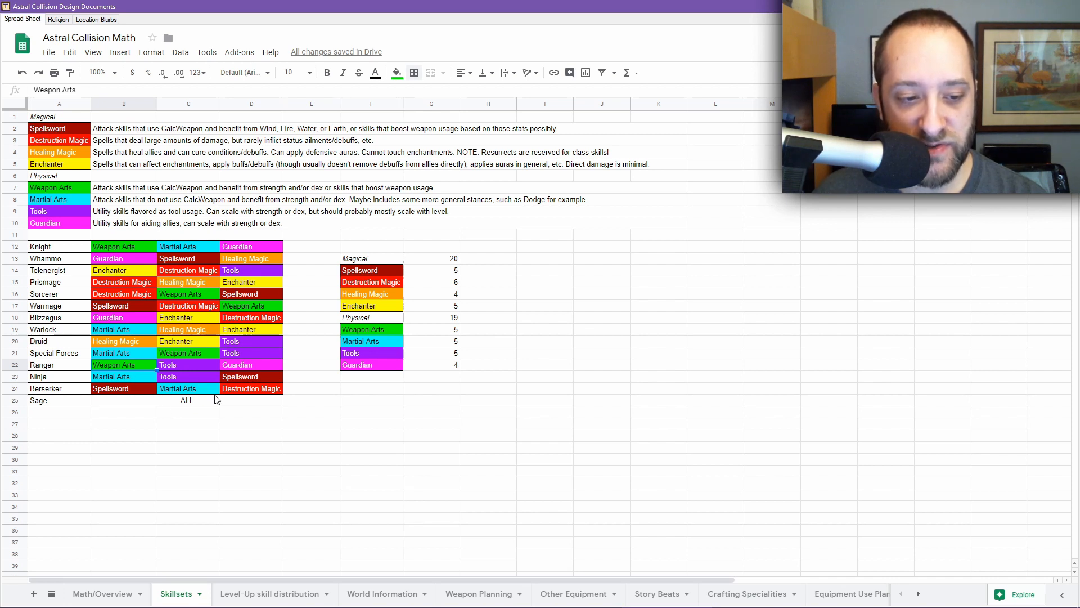
left_click(343, 403)
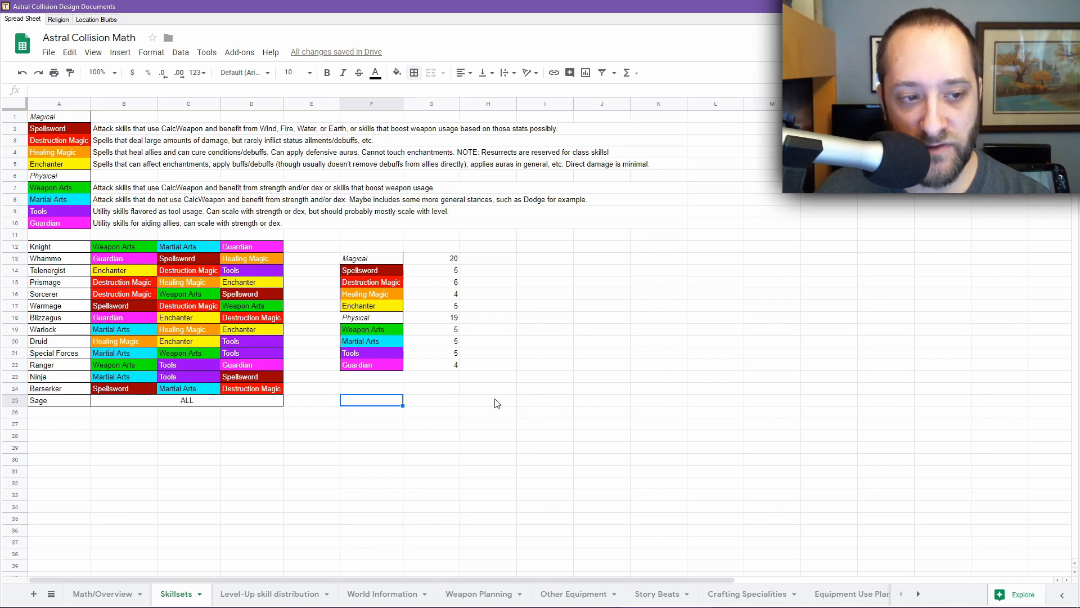
Point out the Ninja's Spellsword, the Blizzagus's Guardian, the Sorcerer's Weapon Arts and the Telenergist's Tools in the class table
left_click(248, 379)
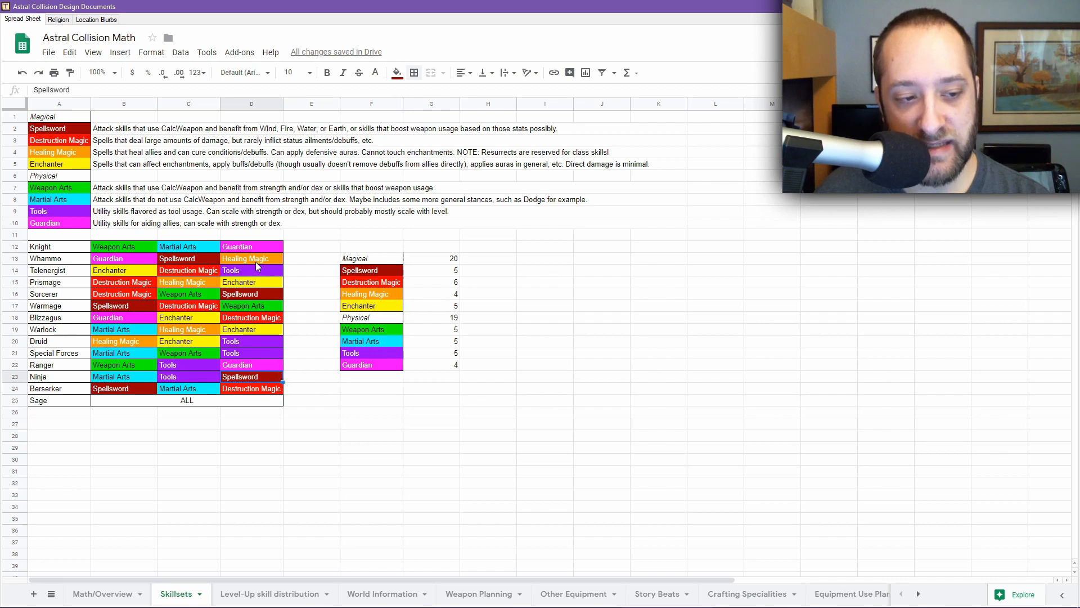
left_click(108, 319)
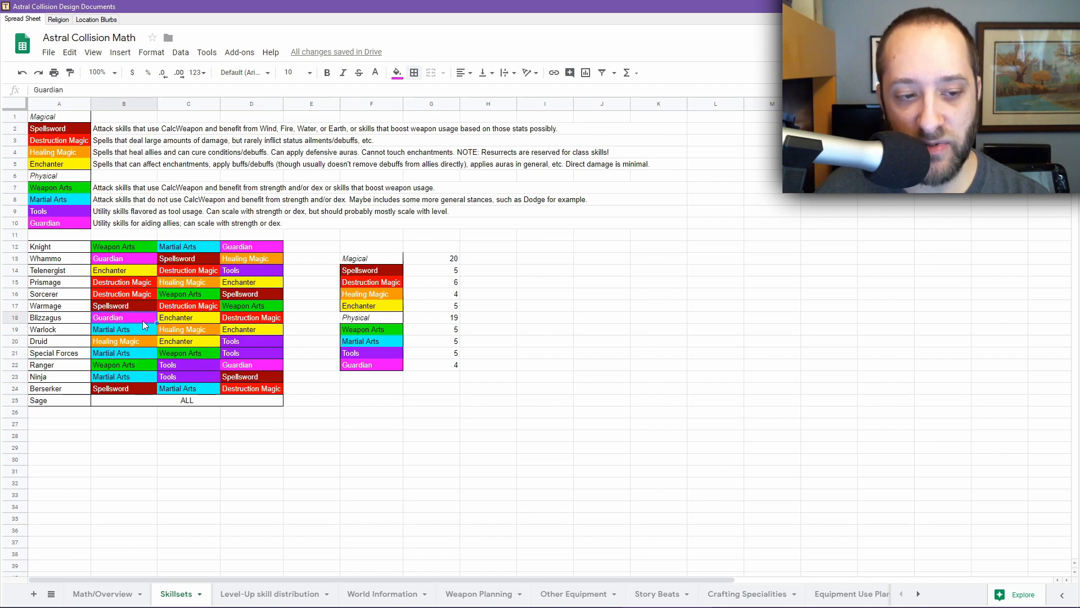
left_click(200, 292)
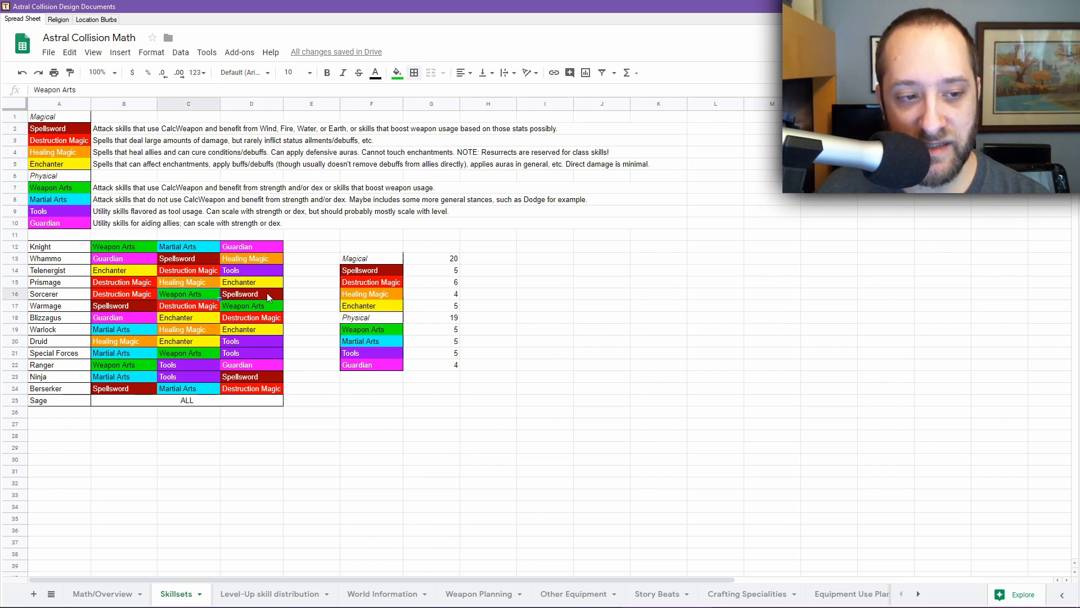
left_click(239, 271)
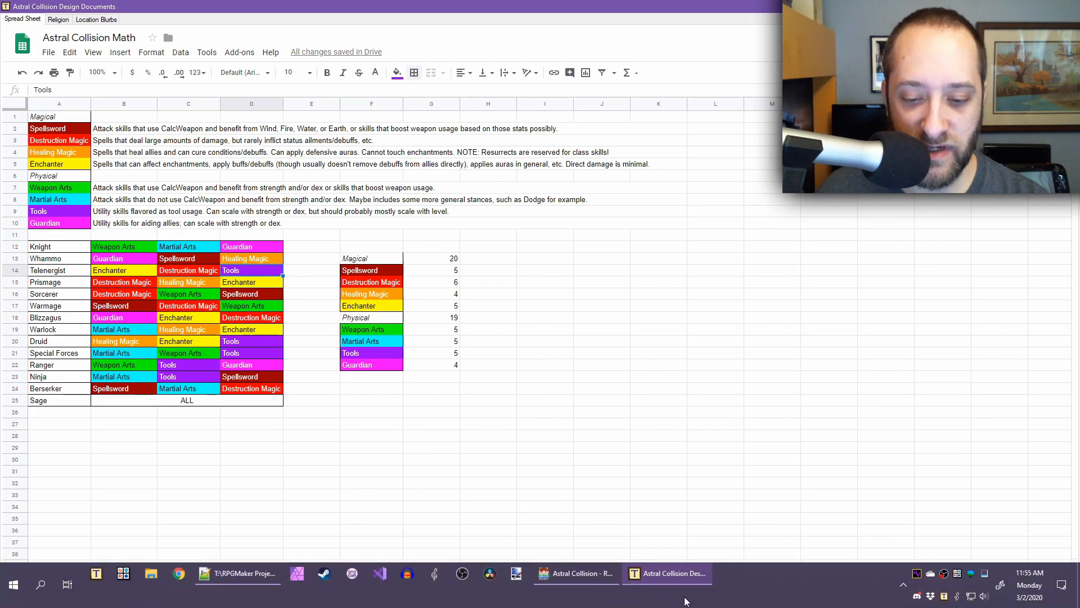
Switch to the Astral Collision project in RPG Maker MV and open the database's Types settings to view the Skill Set equipment type
left_click(585, 573)
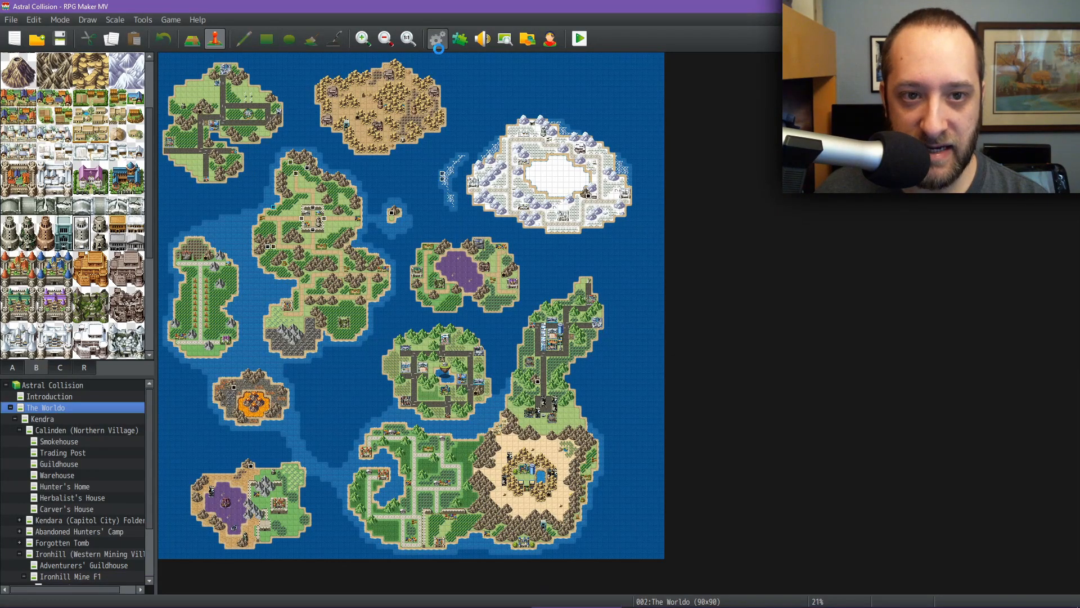
left_click(437, 40)
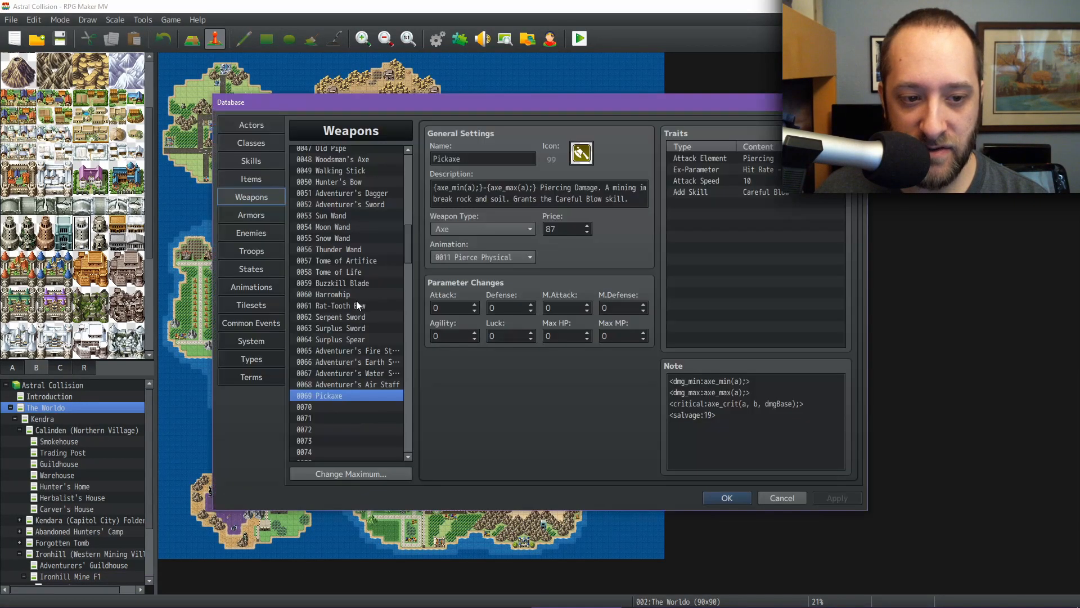
left_click(251, 359)
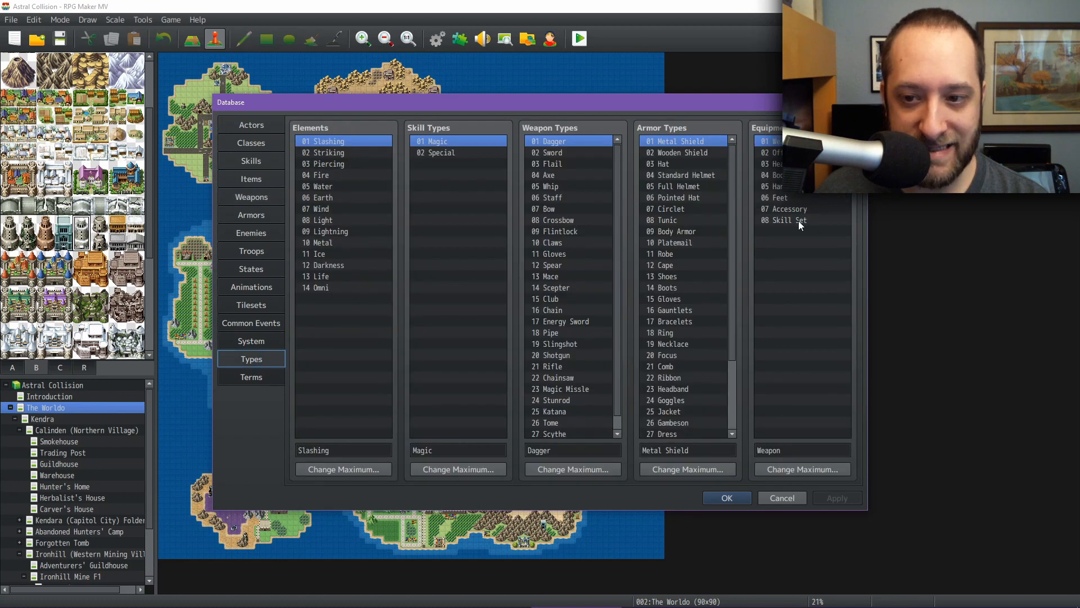
Review the skillset entries among the armor types and view the Squire's Training armor entry in the database
left_click_drag(733, 174, 733, 289)
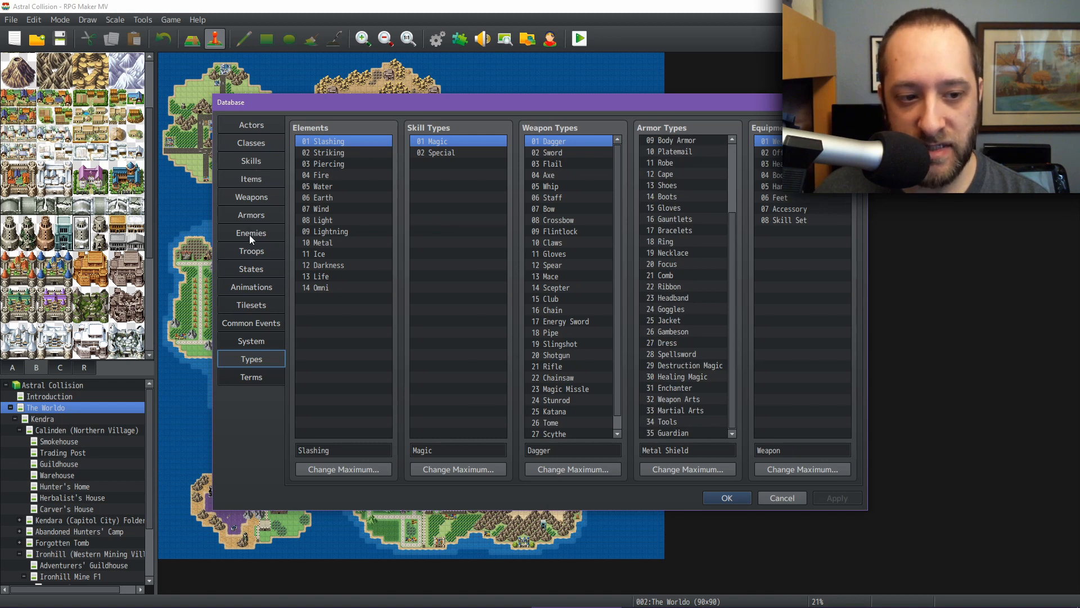
left_click(251, 215)
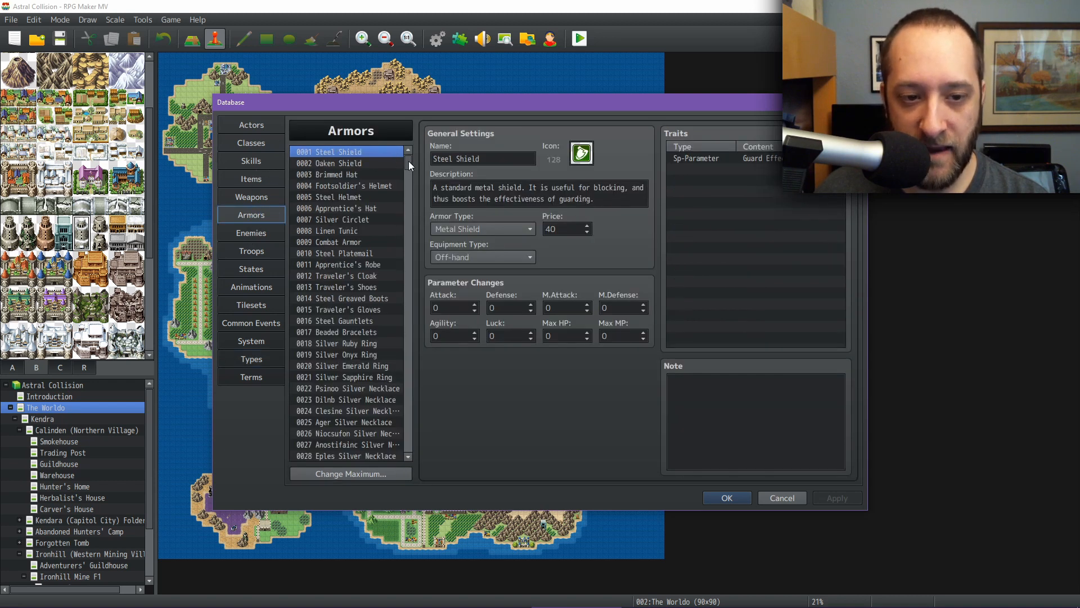
left_click_drag(409, 162, 411, 198)
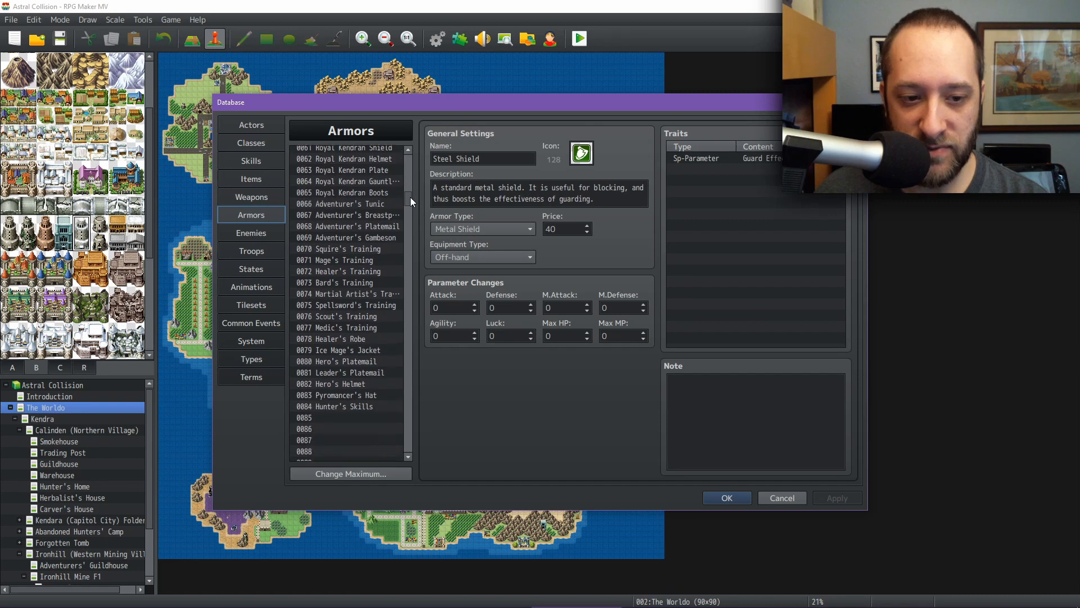
left_click(362, 251)
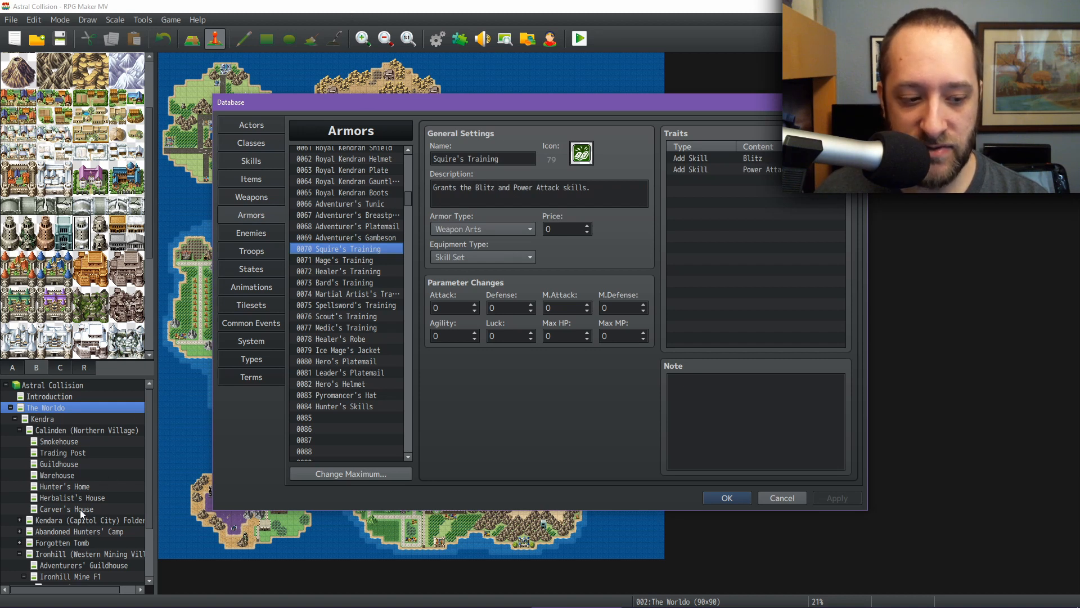
Close the database, view the Forgotten Tomb map at actual size, and select the dark metal chest in the Ancient Catacombs
left_click(56, 543)
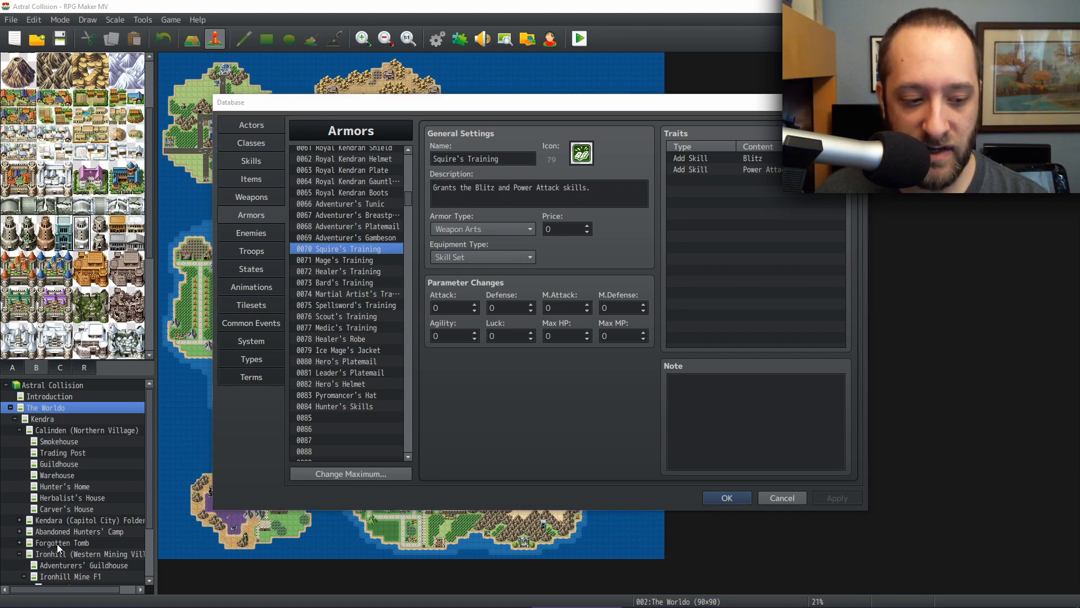
left_click(731, 501)
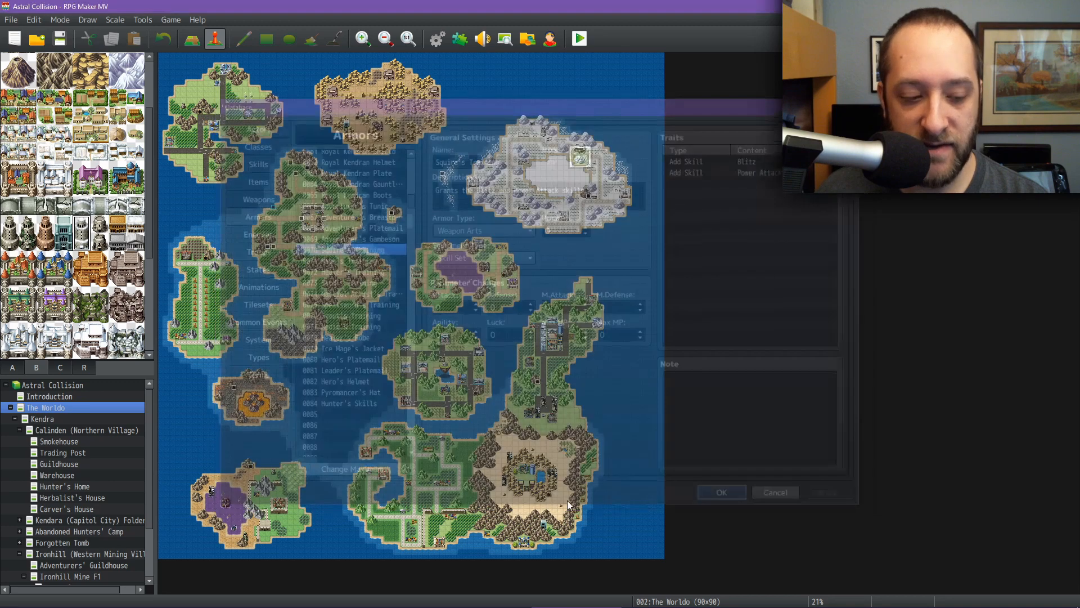
left_click(79, 532)
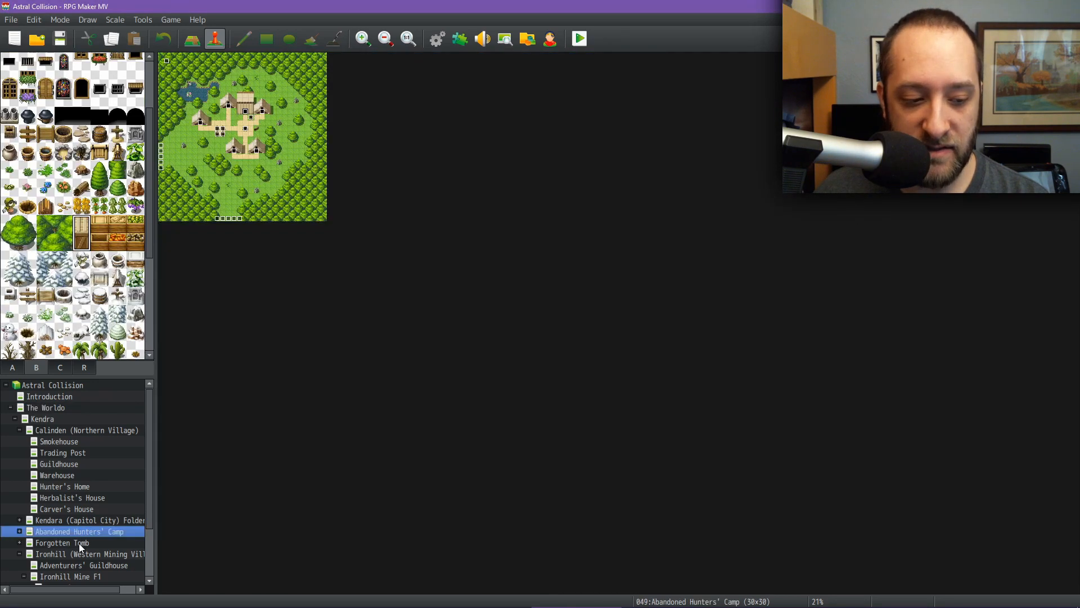
left_click(79, 542)
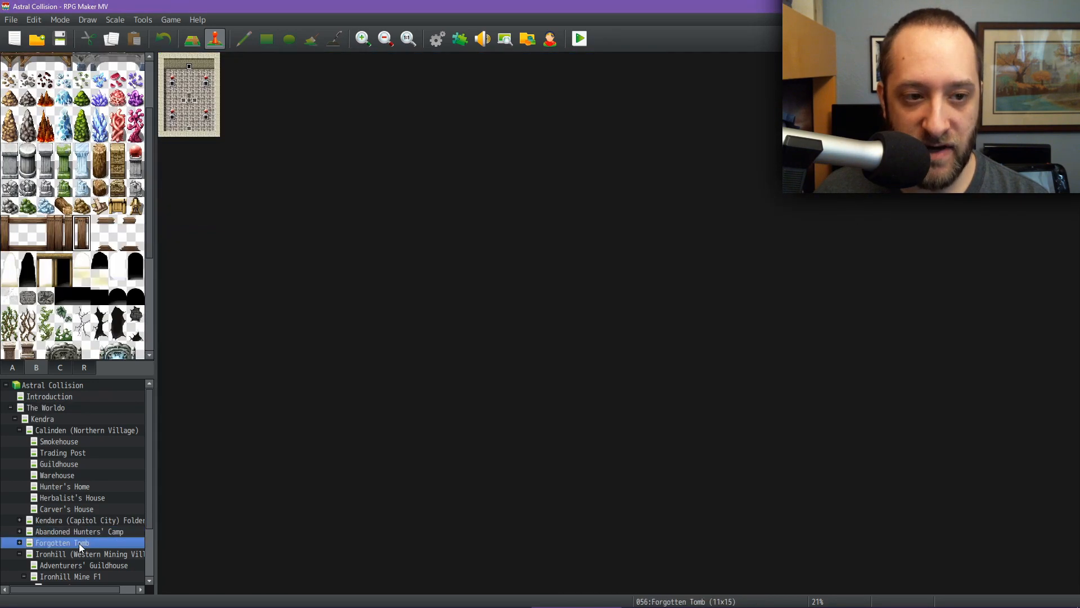
left_click(413, 42)
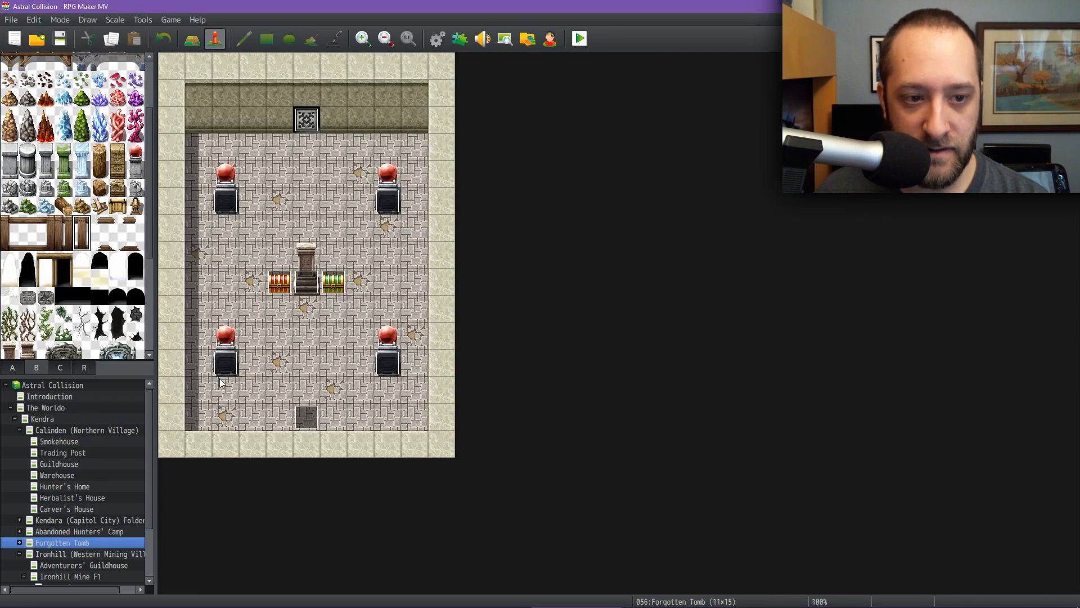
left_click(19, 543)
left_click(62, 554)
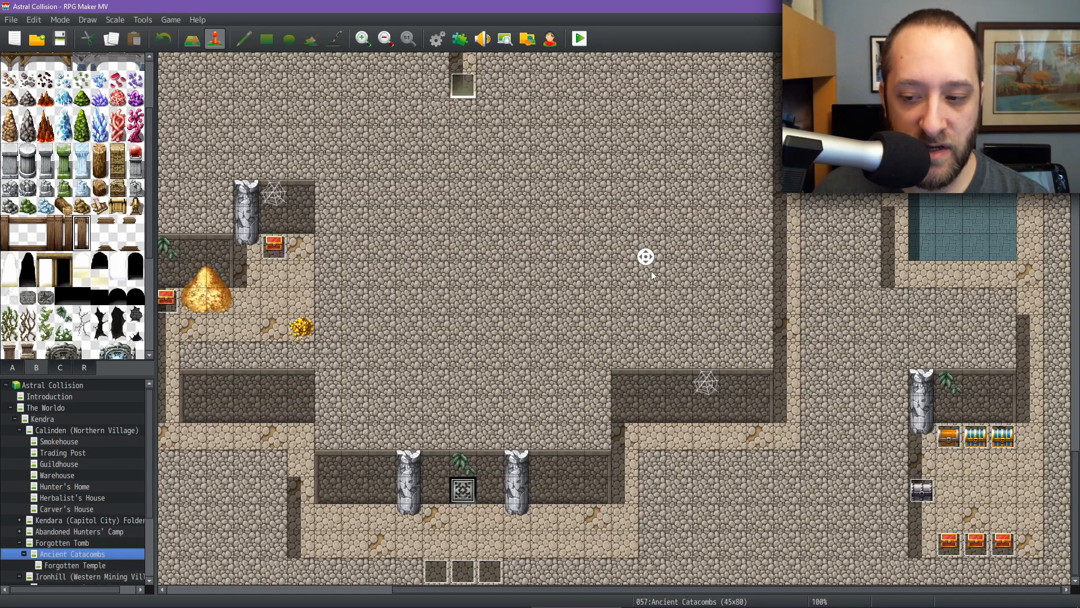
left_click(921, 490)
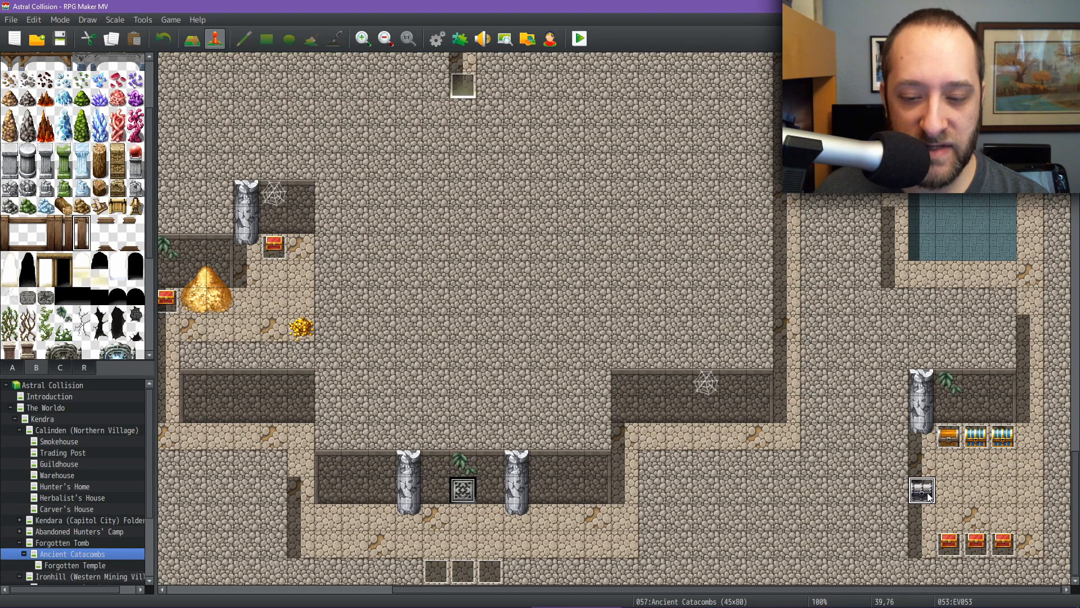
Open the DEV ROOM map and select the Key Item & Skill Sets chest event
scroll(63, 510, "down", 3)
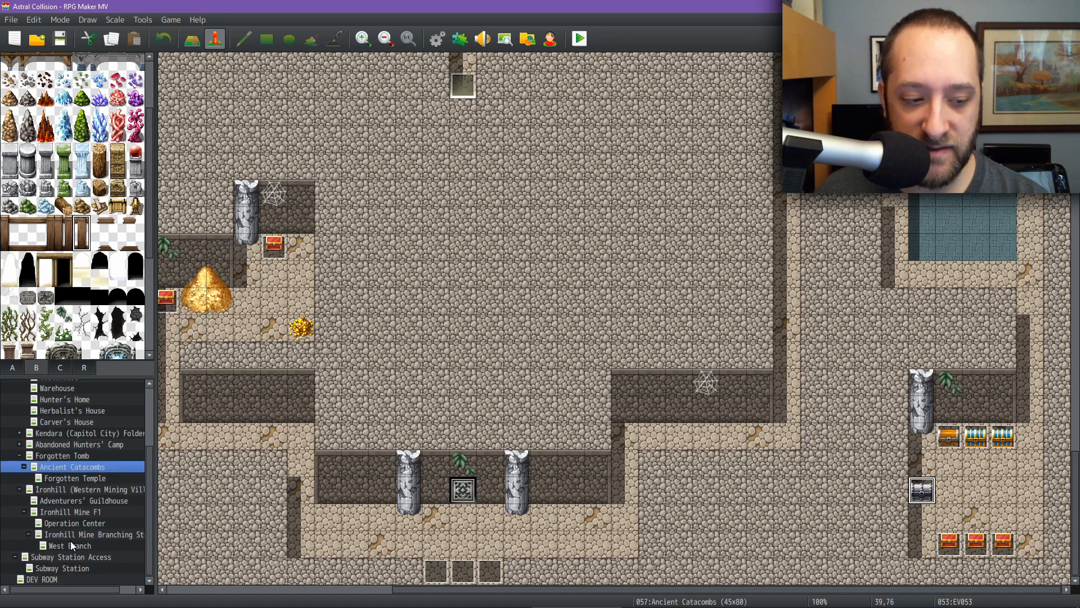
left_click(47, 583)
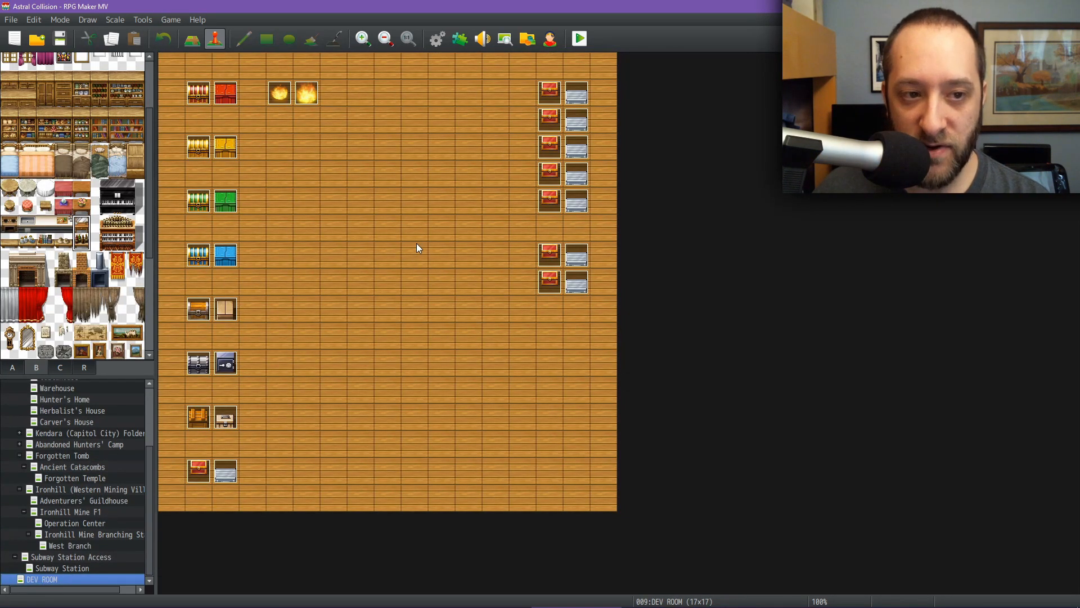
left_click(206, 365)
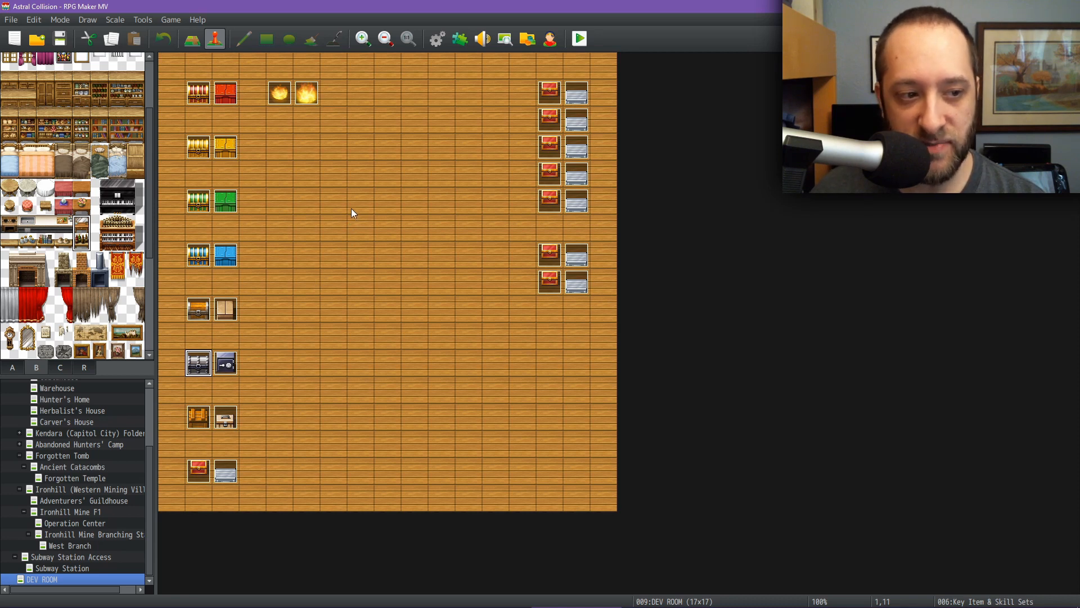
Point out the small fire and random money events, and inspect the contents of the Random Money [51, 100] event
left_click(279, 93)
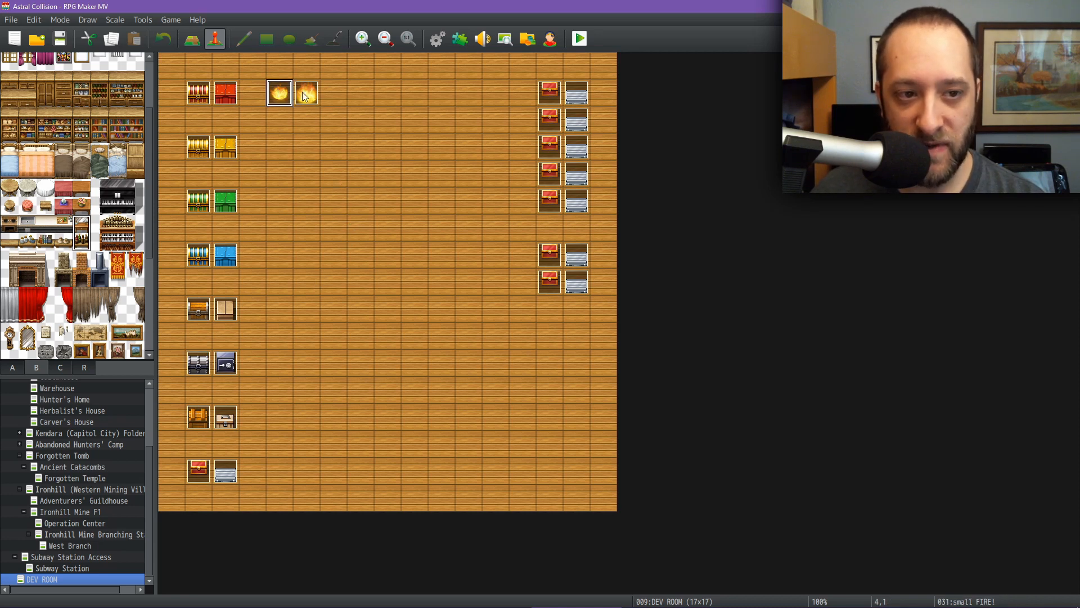
left_click(552, 93)
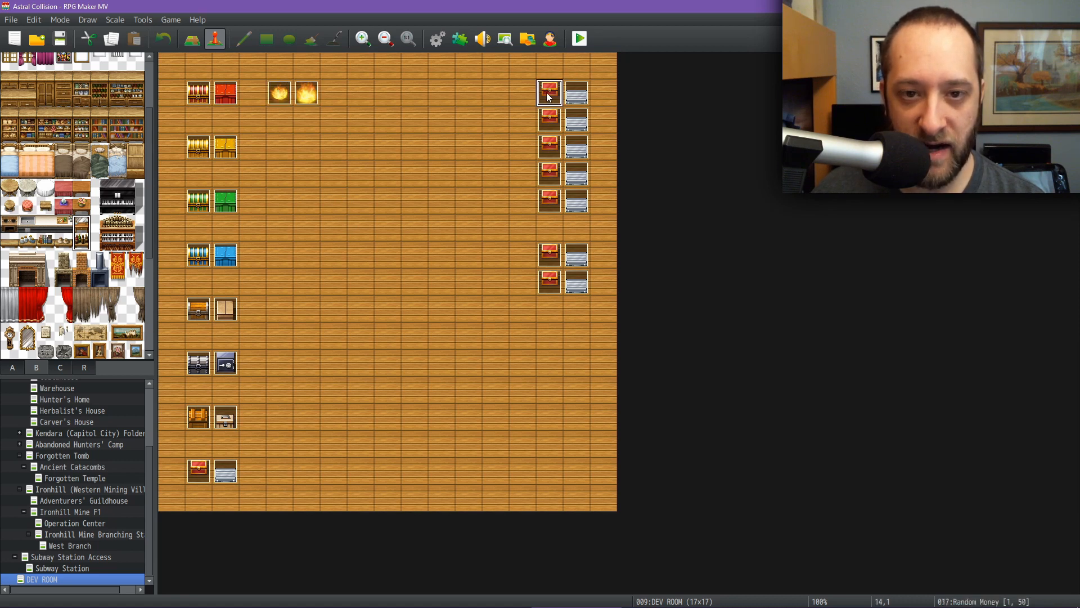
double_click(548, 120)
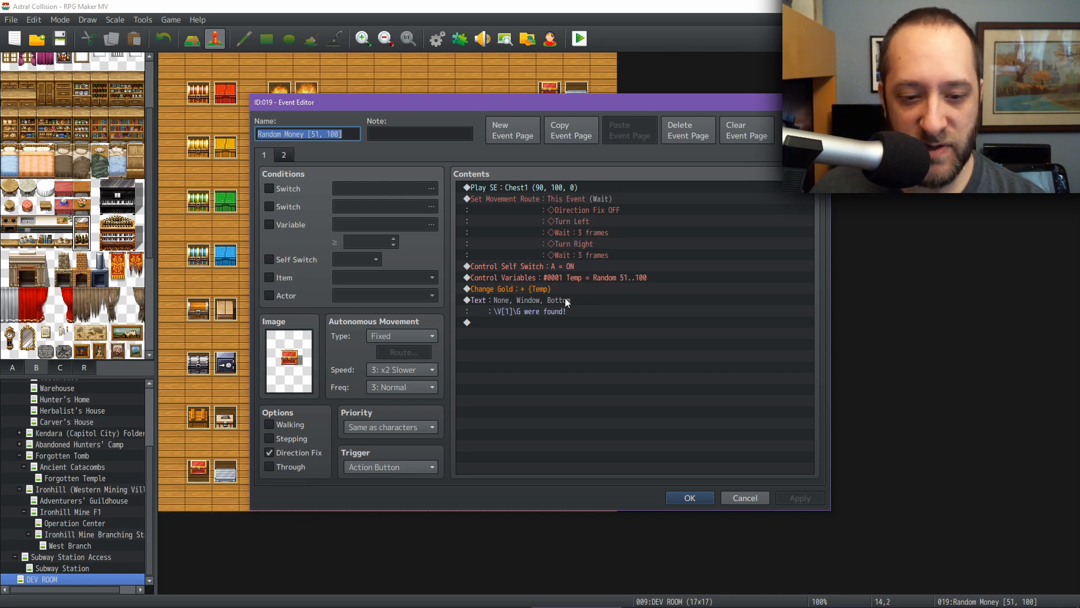
left_click(748, 499)
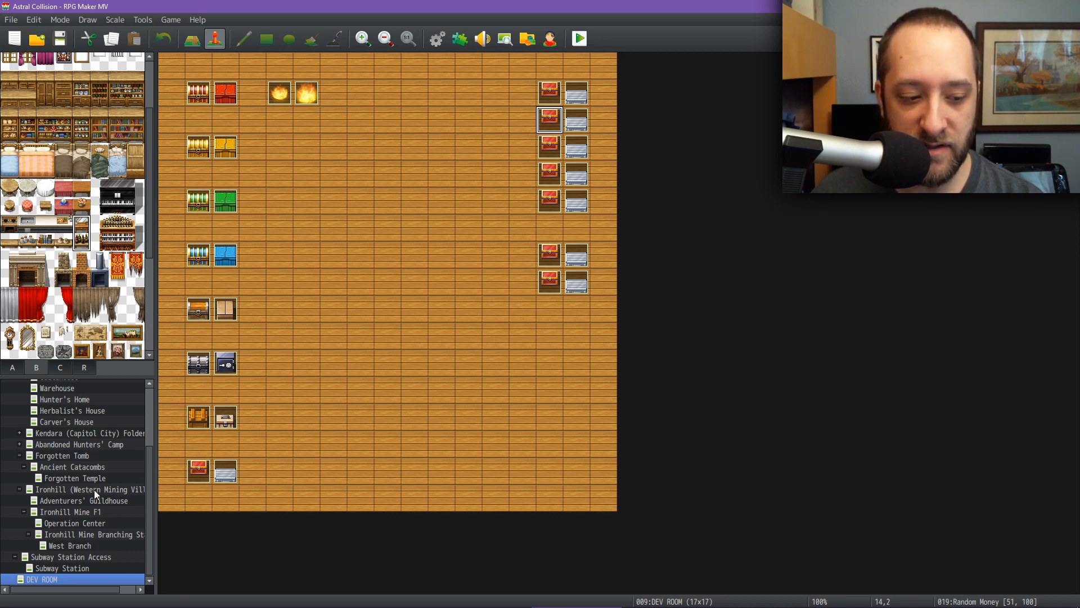
Look through the Ancient Catacombs map and check the chest in the Forgotten Temple map
left_click(75, 466)
middle_click_drag(700, 373, 609, 292)
middle_click_drag(816, 220, 871, 196)
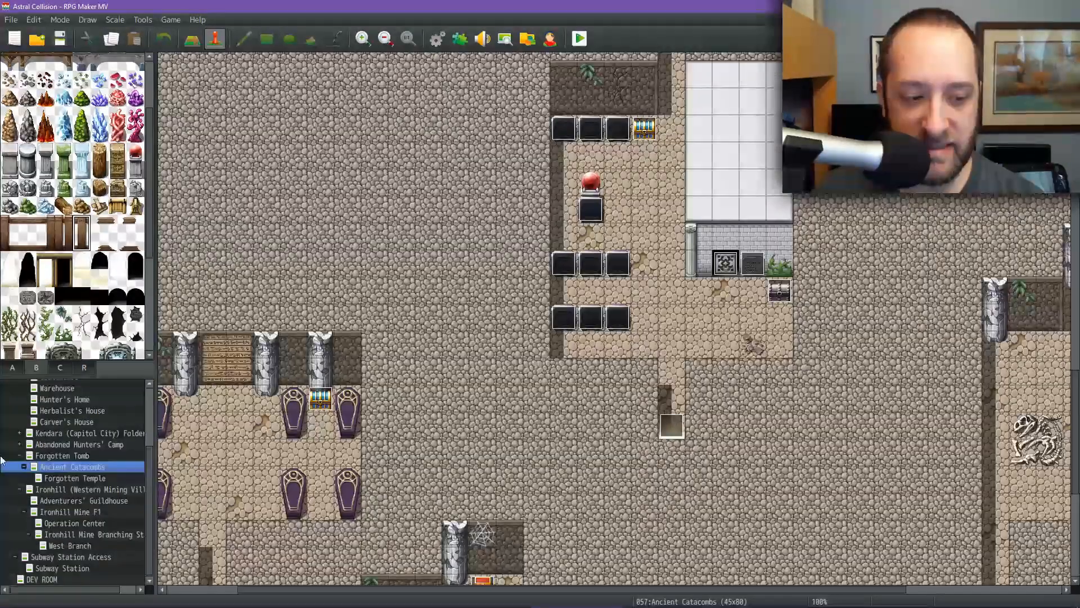
left_click(99, 477)
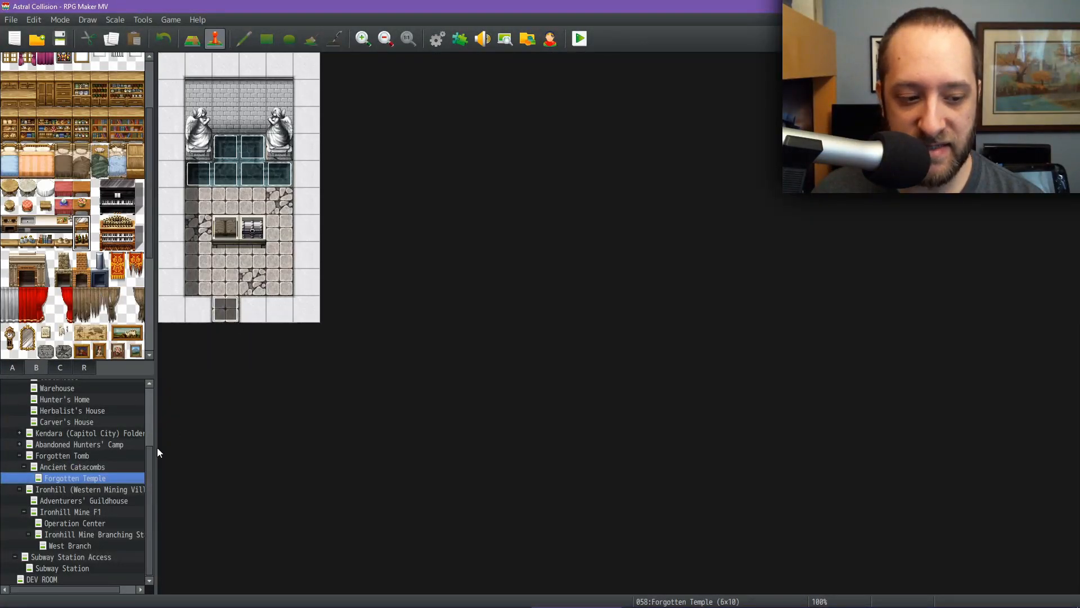
left_click(82, 468)
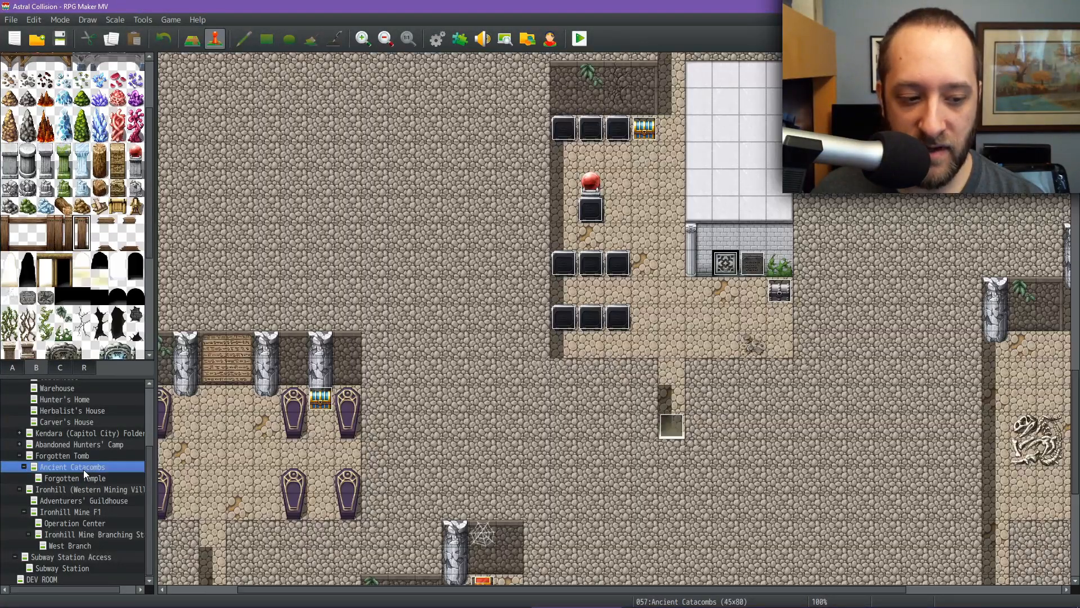
Survey the whole Ancient Catacombs map at 25% zoom
middle_click(743, 366)
middle_click_drag(754, 293, 698, 287)
middle_click_drag(760, 322, 565, 257)
scroll(566, 257, "down", 6, "ctrl")
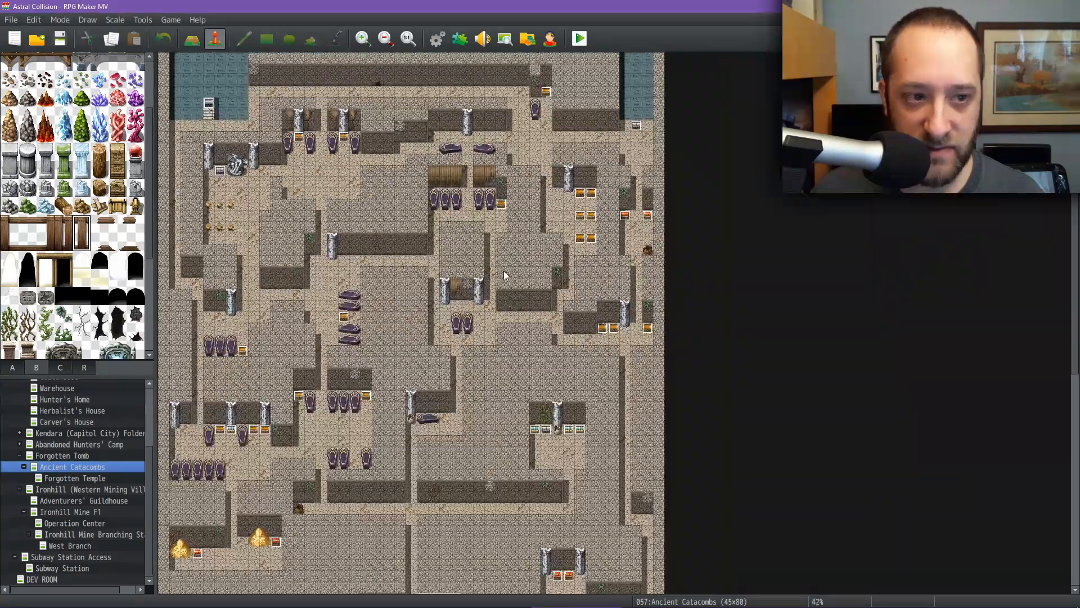
scroll(504, 271, "down", 3, "ctrl")
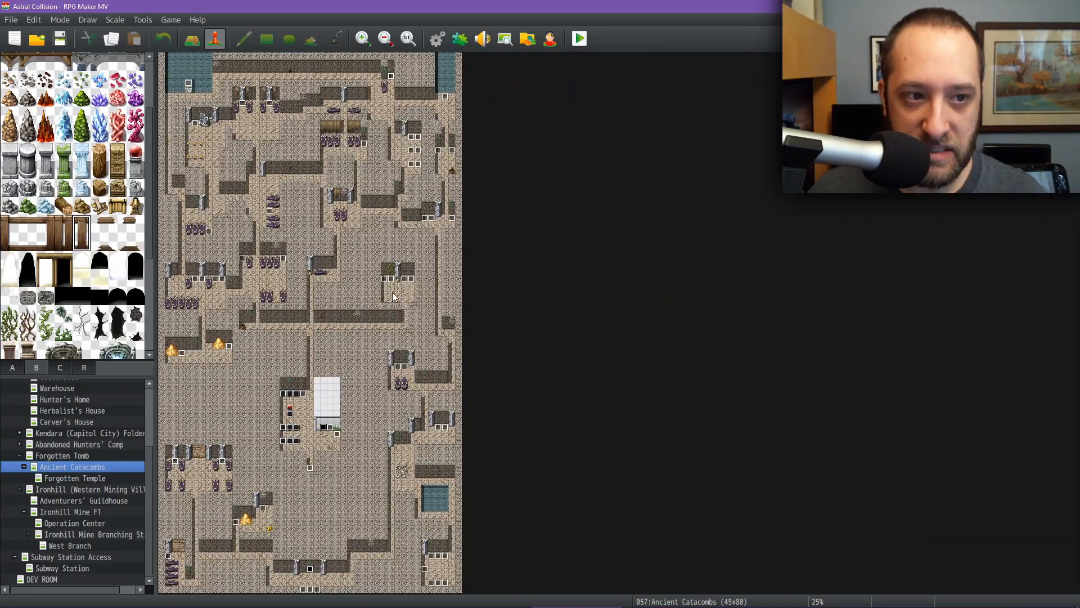
Examine the chests placed throughout the Ancient Catacombs at 67% zoom, from the northern rooms to the southern entrance
scroll(393, 292, "up", 1, "ctrl")
scroll(391, 292, "up", 4, "ctrl")
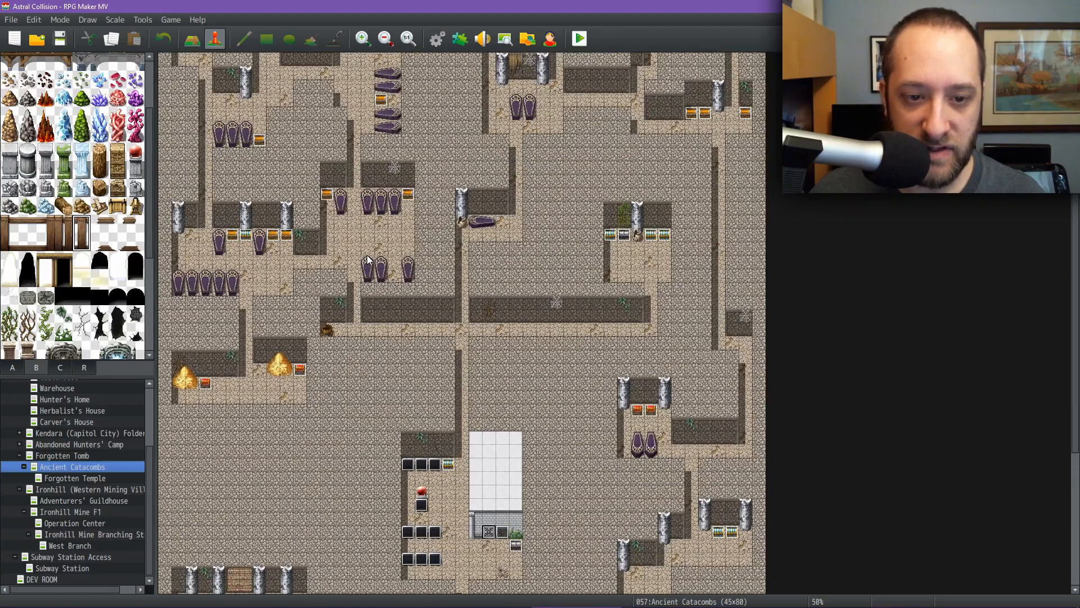
scroll(369, 257, "up", 1, "ctrl")
scroll(405, 214, "up", 5)
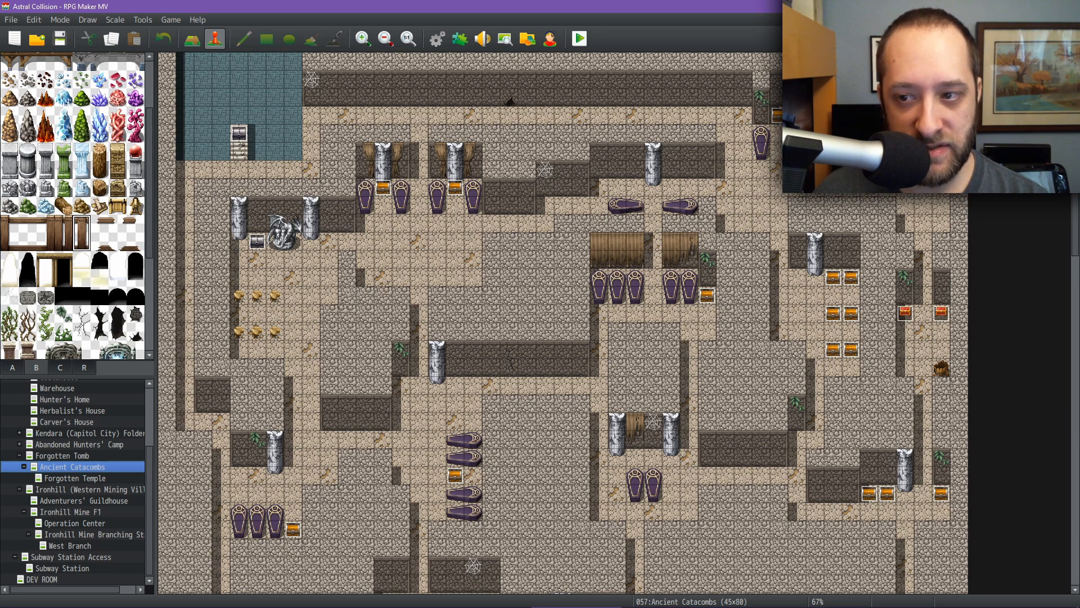
scroll(606, 301, "down", 10)
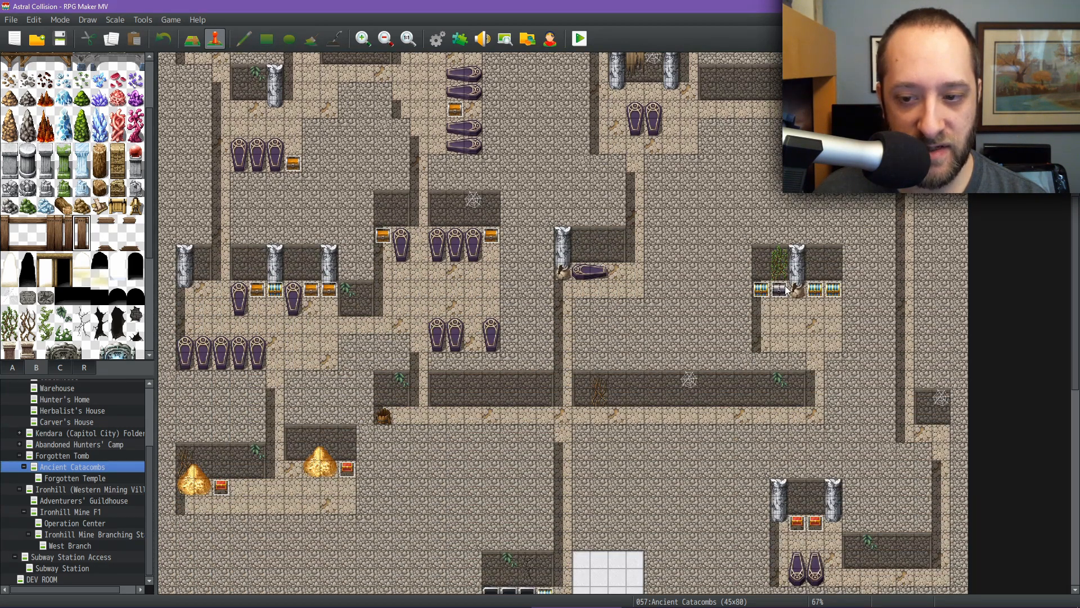
middle_click(724, 342)
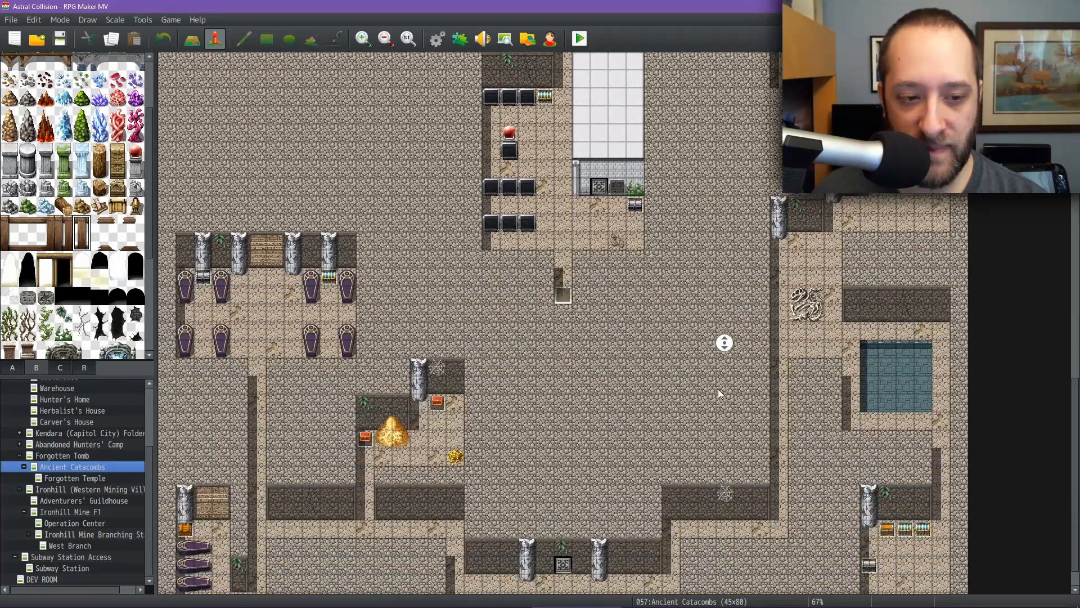
middle_click(718, 389)
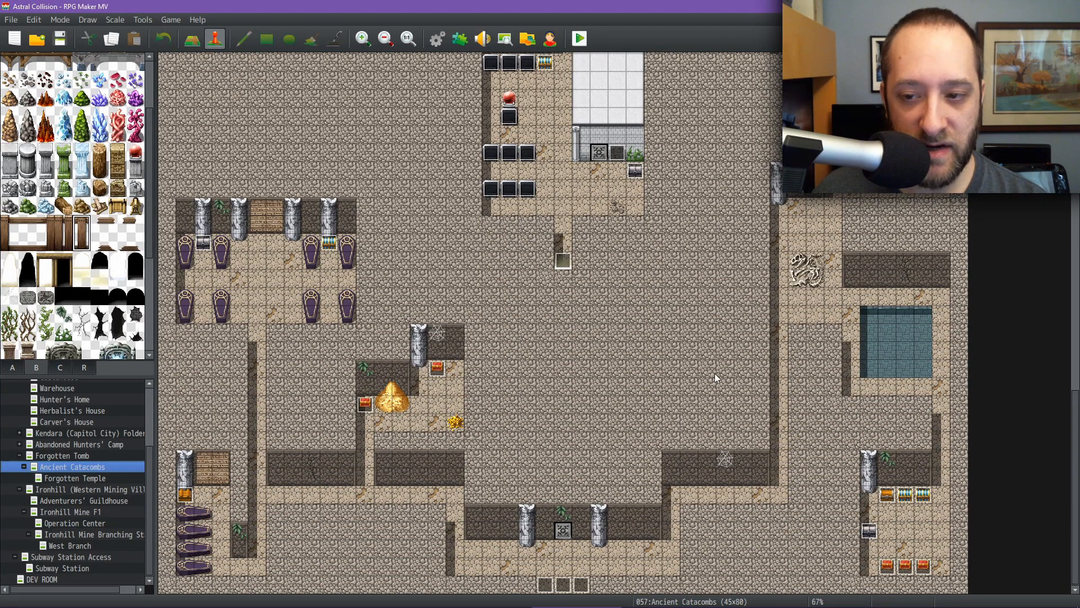
middle_click(695, 333)
middle_click(697, 304)
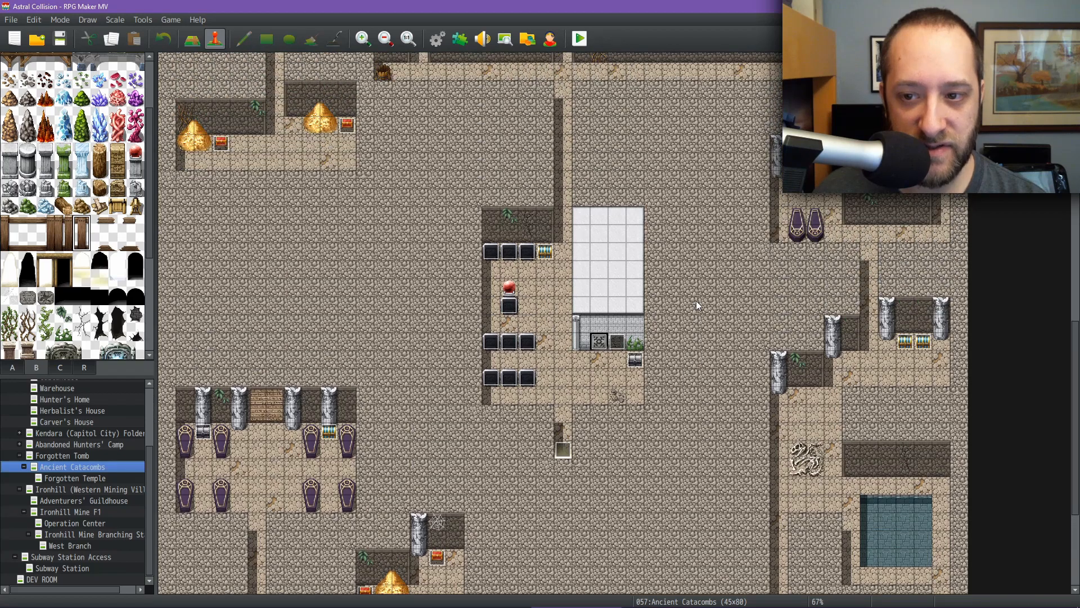
middle_click(650, 322)
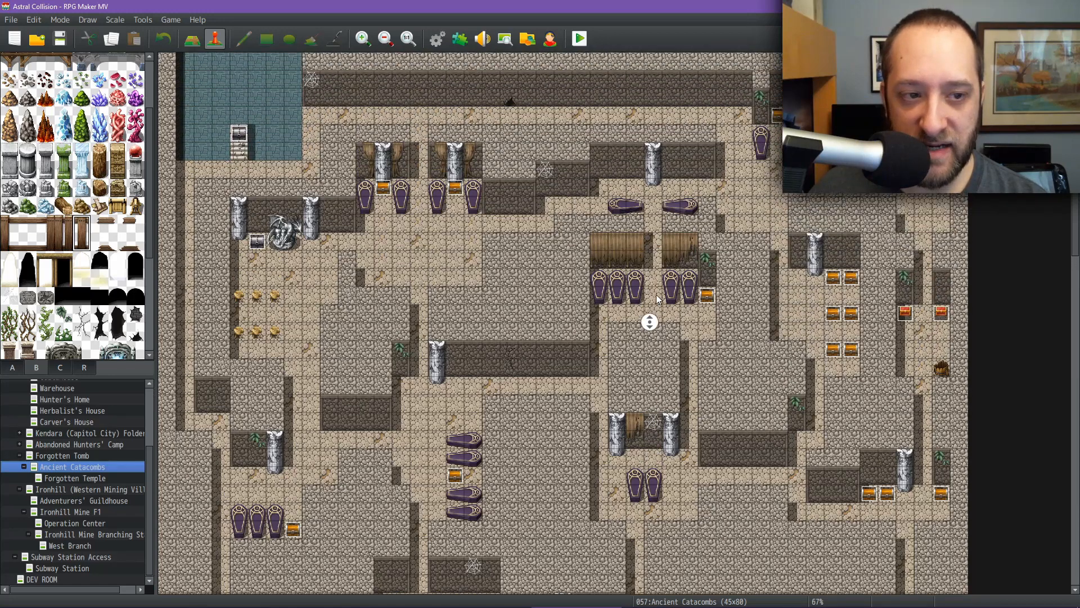
middle_click(658, 298)
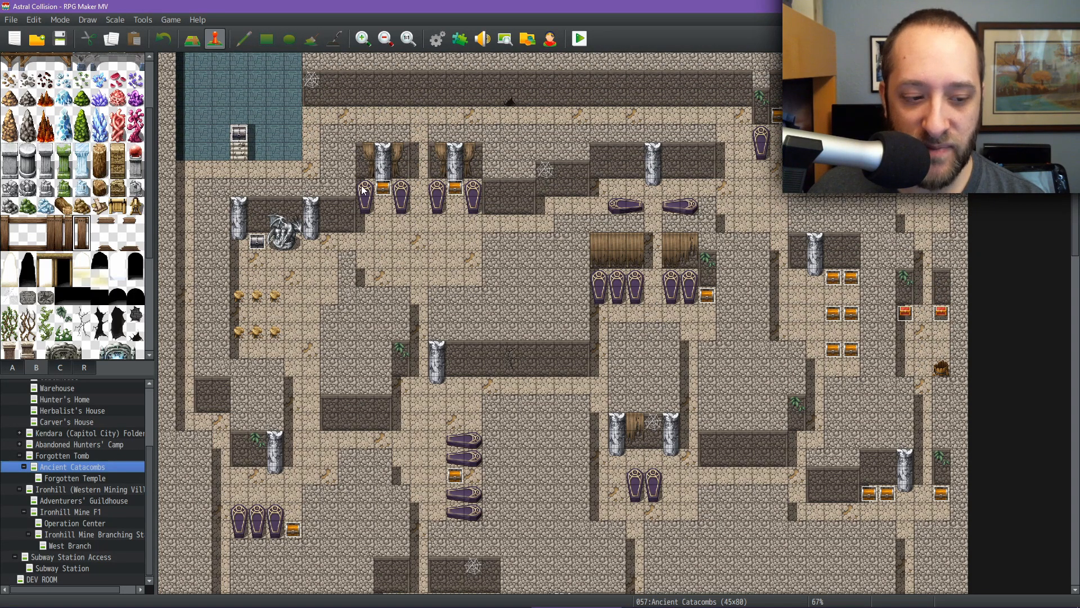
Reopen the database to review the Squire's, Mage's and Healer's Training skill sets, and bring up the Skills list
left_click(436, 41)
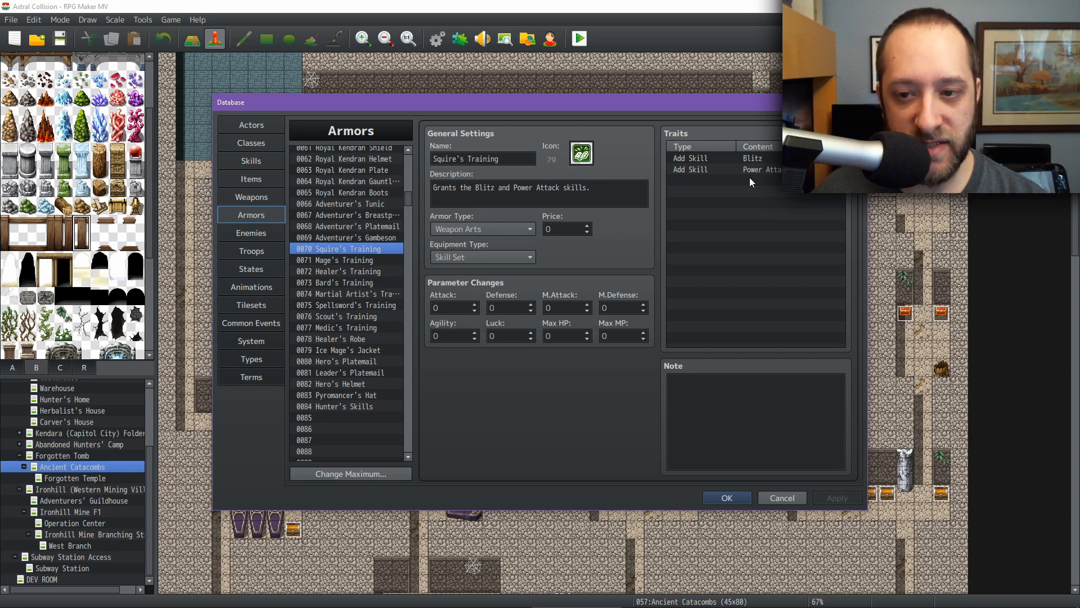
left_click(363, 260)
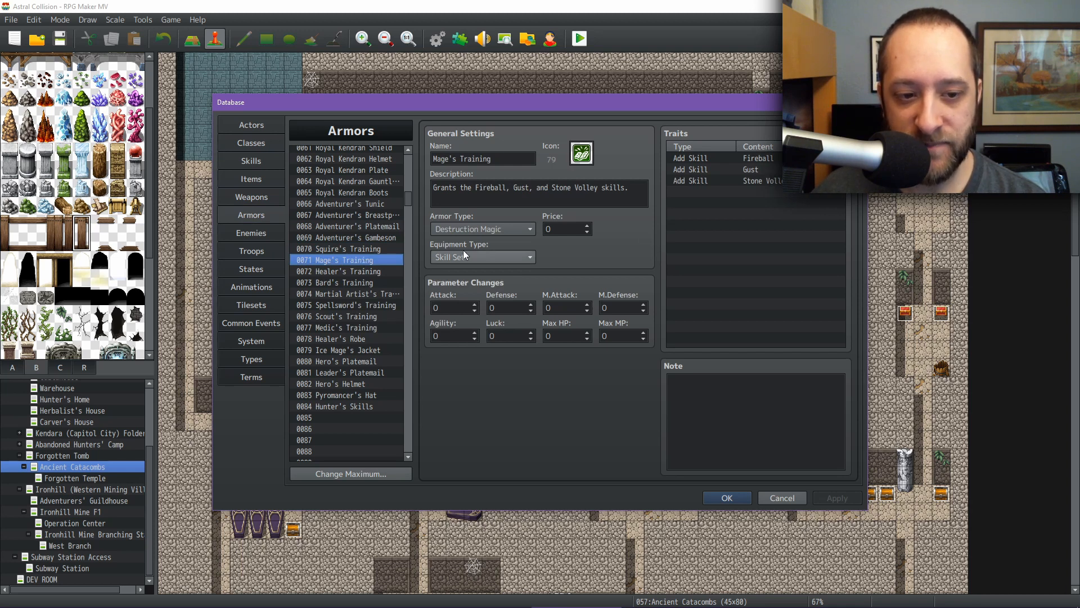
left_click(368, 271)
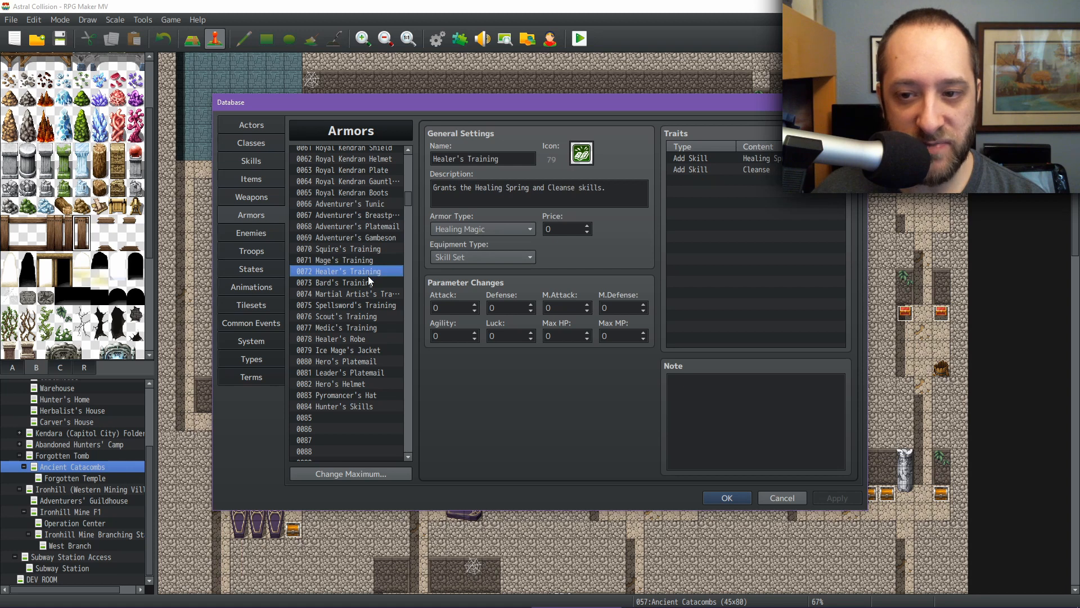
left_click(251, 161)
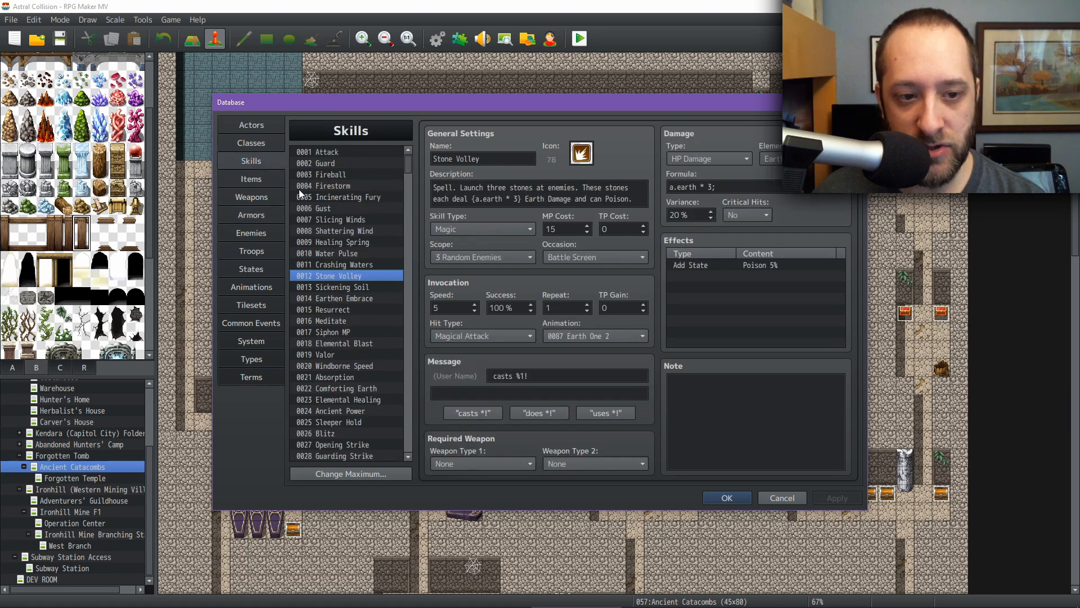
Browse the Skills list and review the settings of the Resurrect and Cleanse skills
scroll(375, 310, "down", 3)
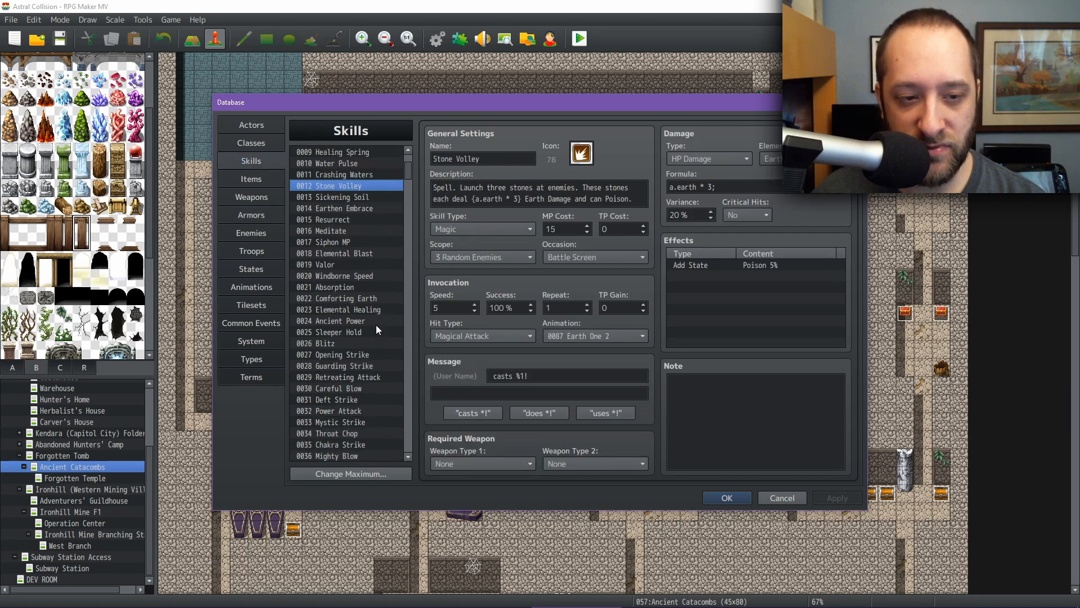
scroll(381, 318, "down", 7)
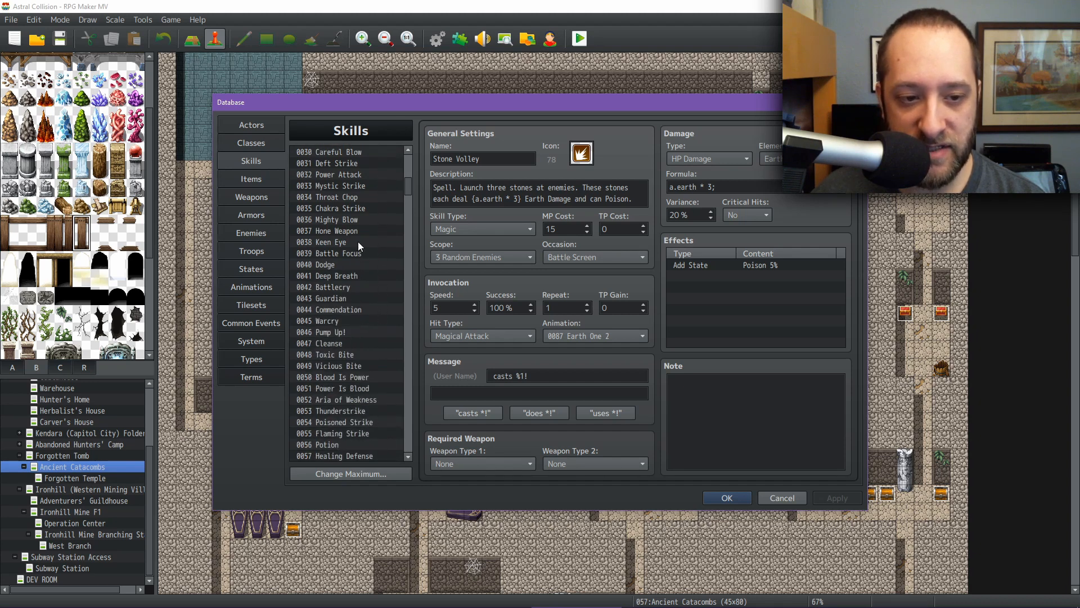
scroll(358, 242, "up", 3)
scroll(358, 241, "up", 3)
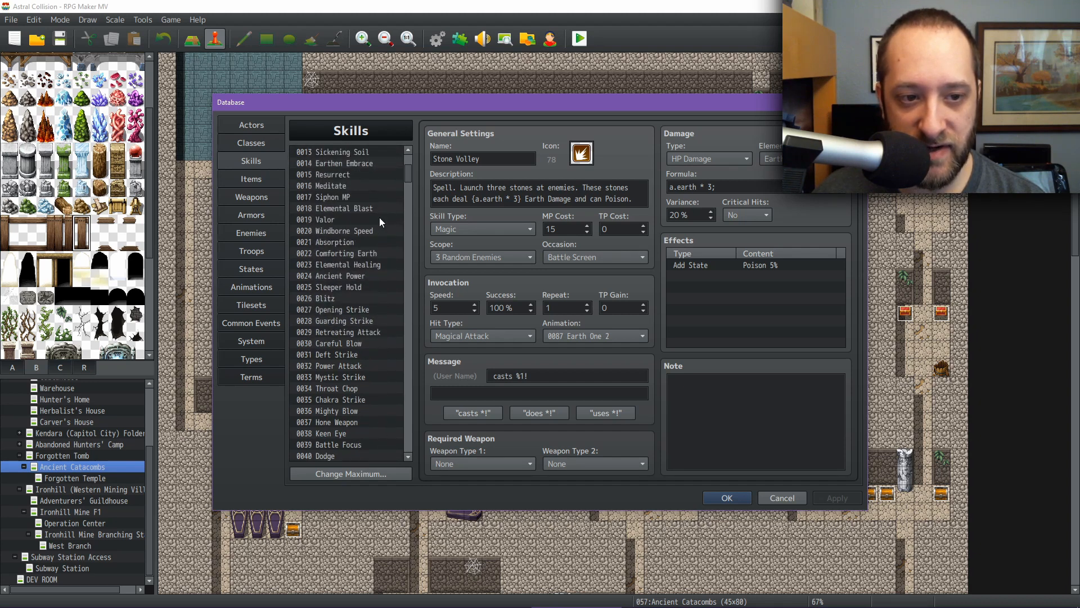
left_click(352, 187)
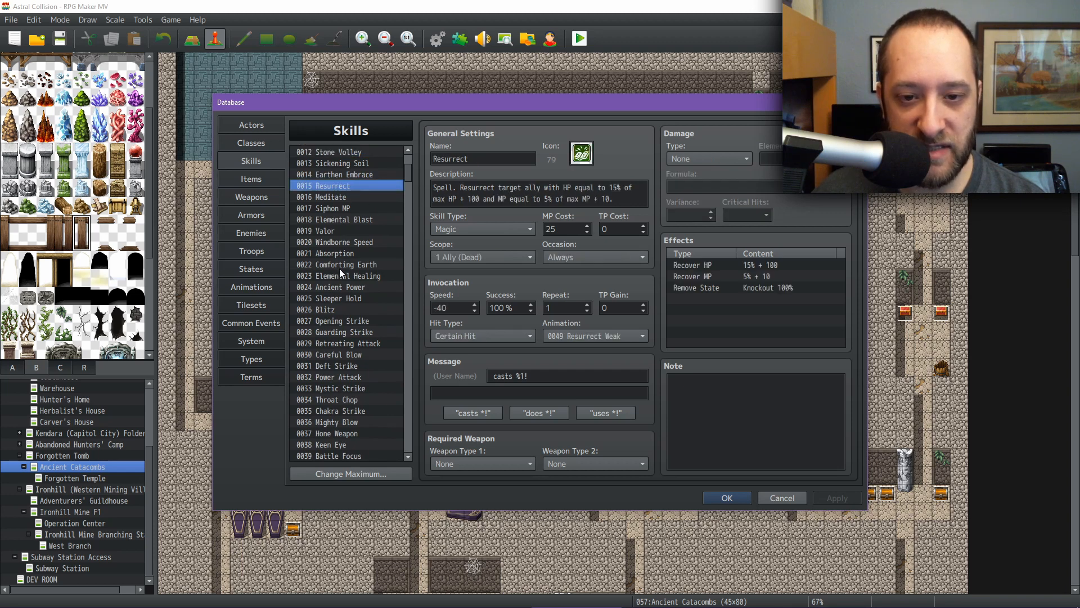
scroll(339, 269, "down", 4)
scroll(339, 269, "down", 5)
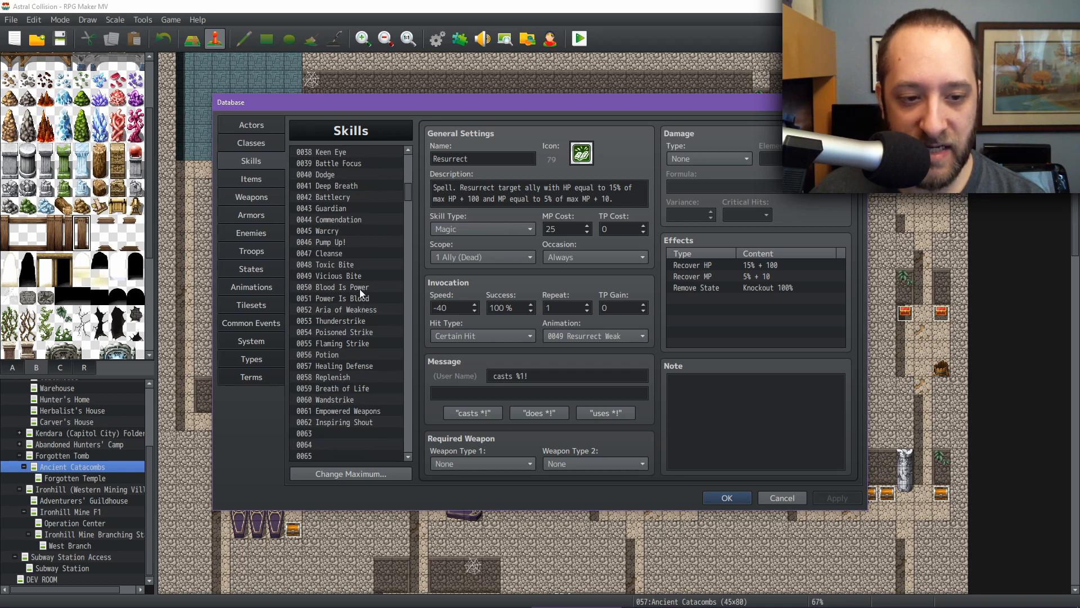
left_click(336, 252)
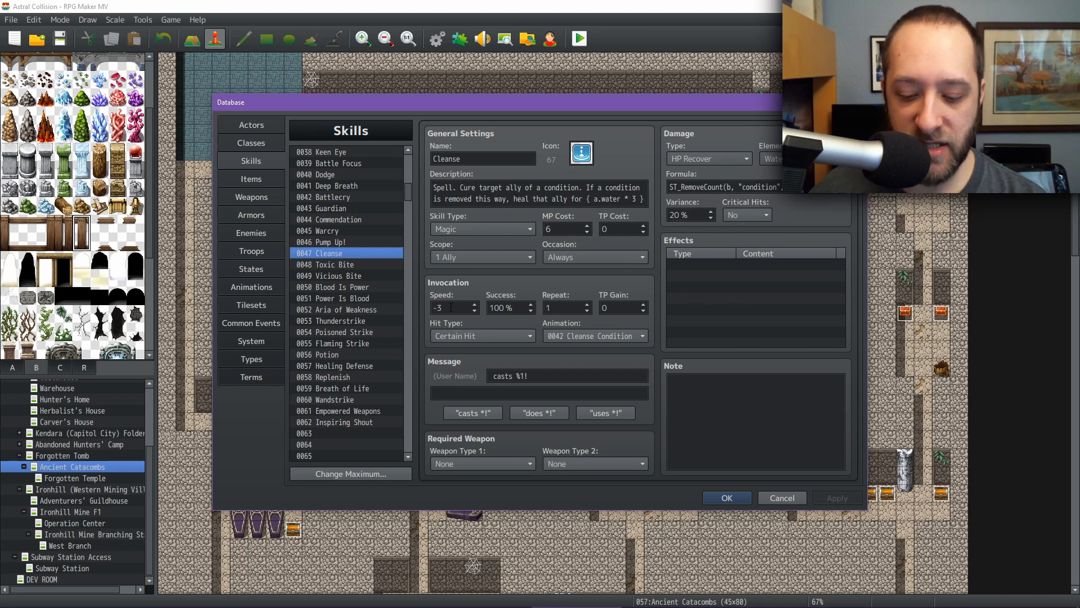
mouse_move(450, 307)
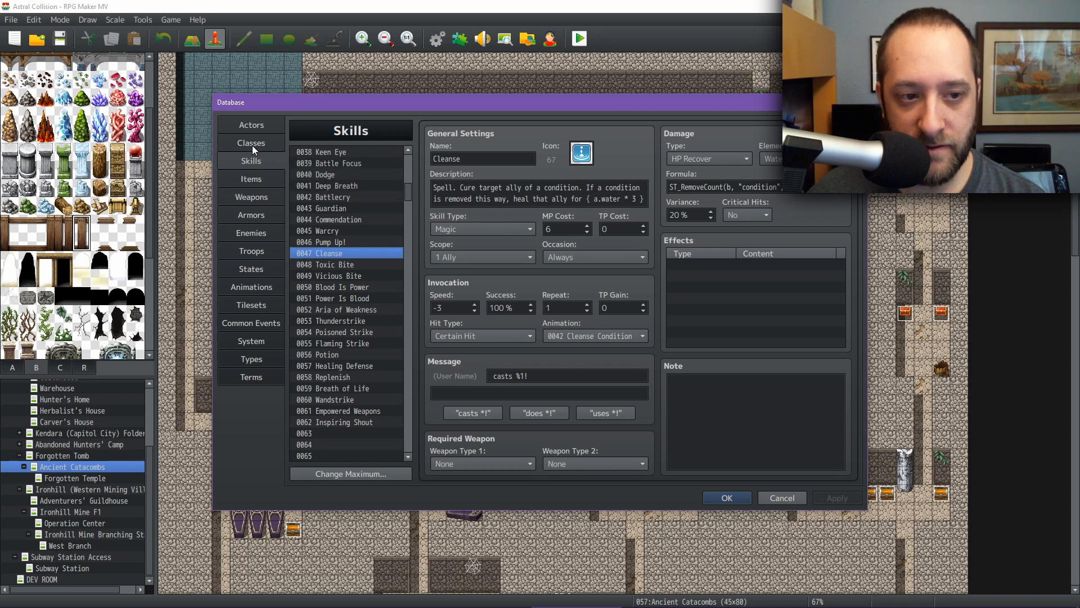
Review the Mage's Training and Squire's Training armor entries alongside the neighbouring Adventurer's armors, such as Adventurer's Platemail
left_click(251, 214)
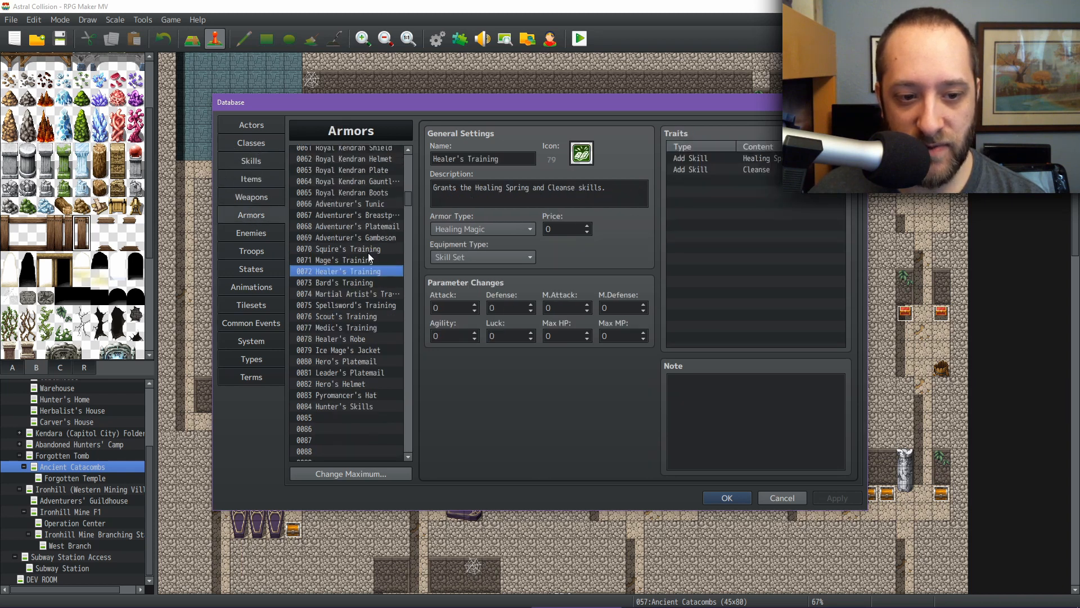
left_click(370, 259)
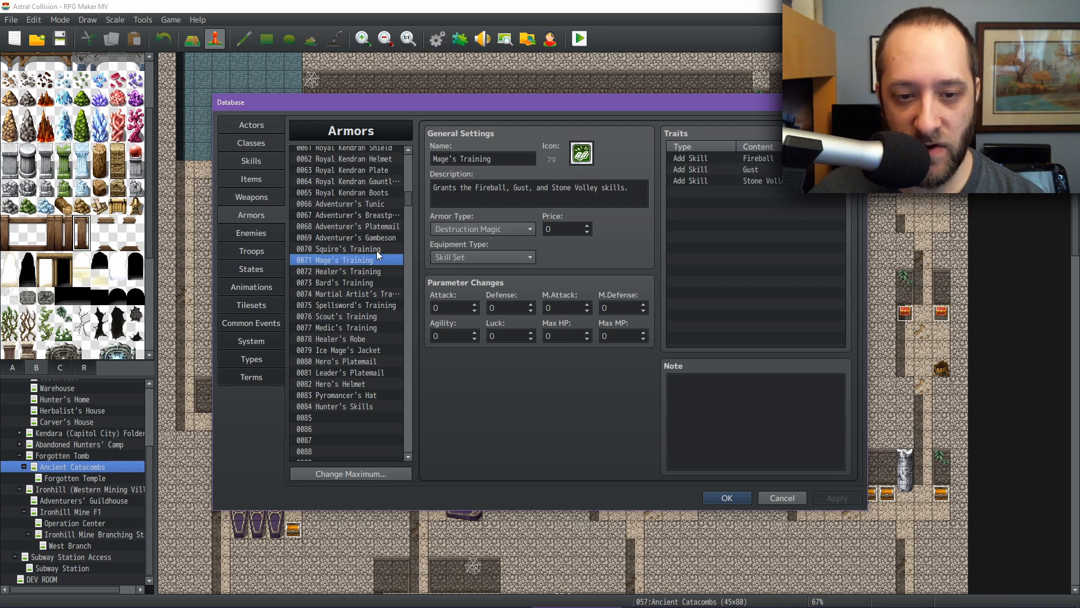
left_click(361, 249)
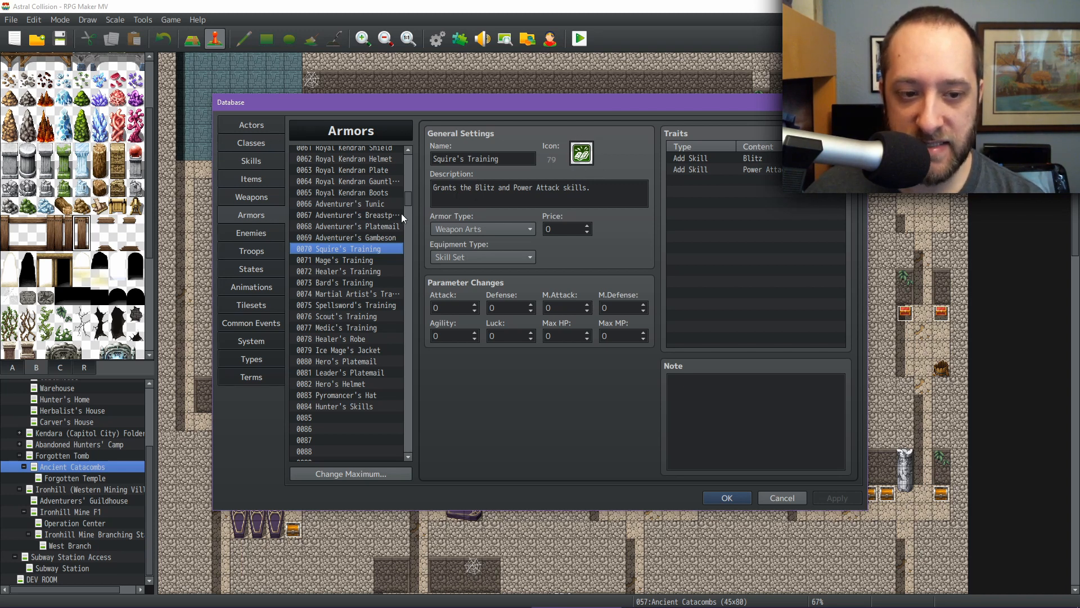
left_click(360, 213)
left_click(355, 236)
left_click(354, 250)
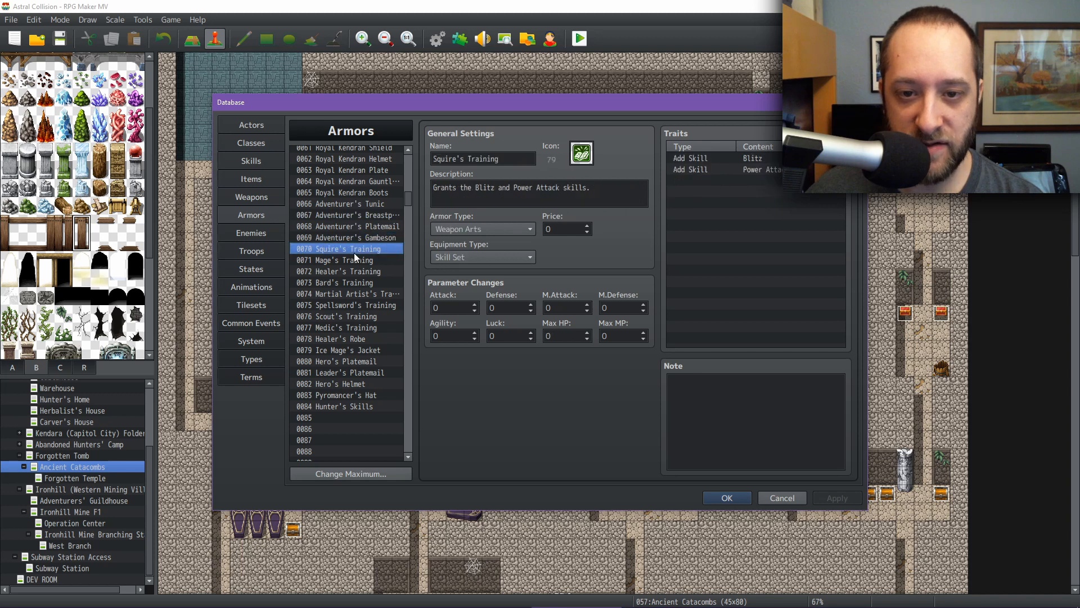
left_click(353, 227)
left_click(357, 204)
left_click(354, 225)
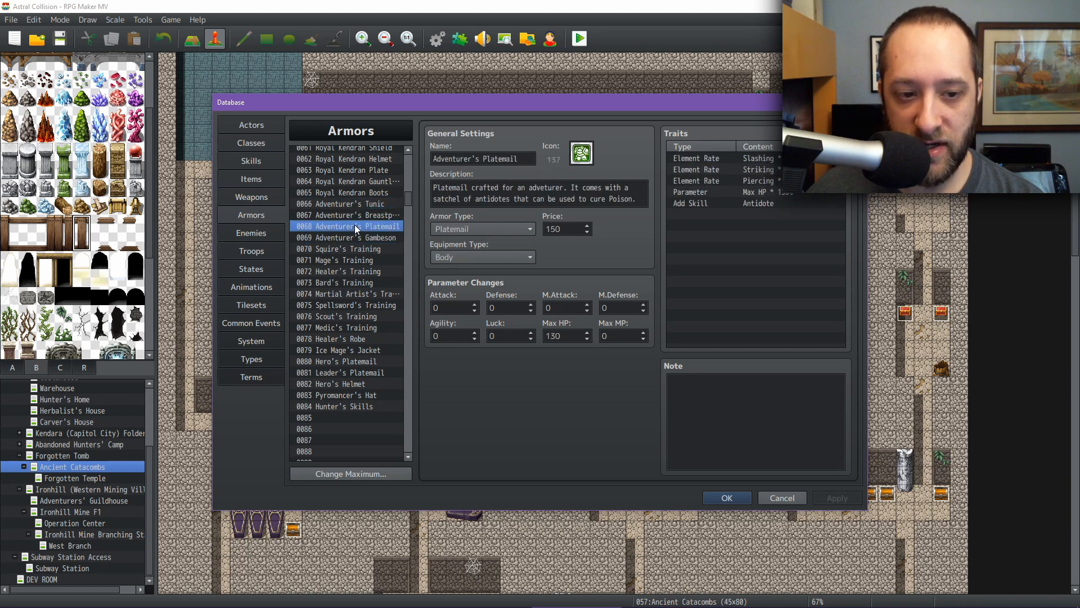
Go through the skill set armors in order from Squire's Training to Bard's Training
left_click(356, 248)
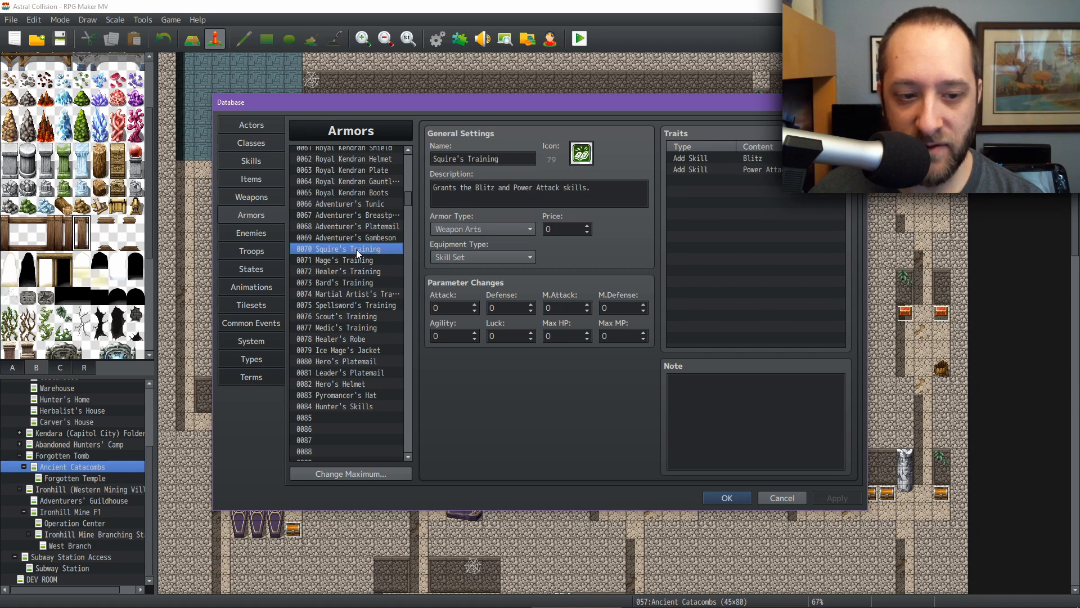
key("Down")
key("Down")
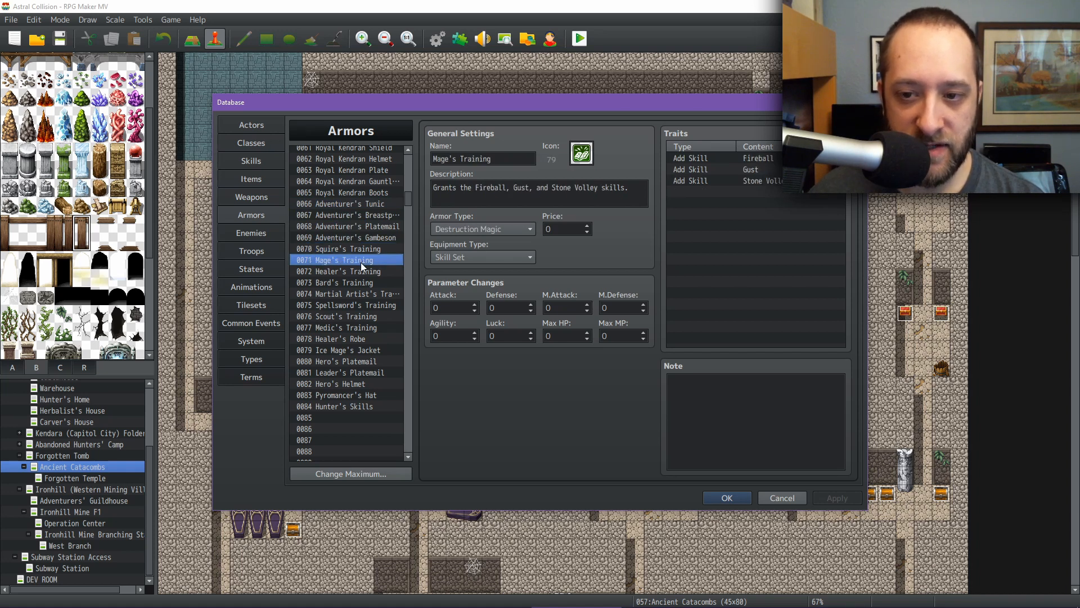
key("Down")
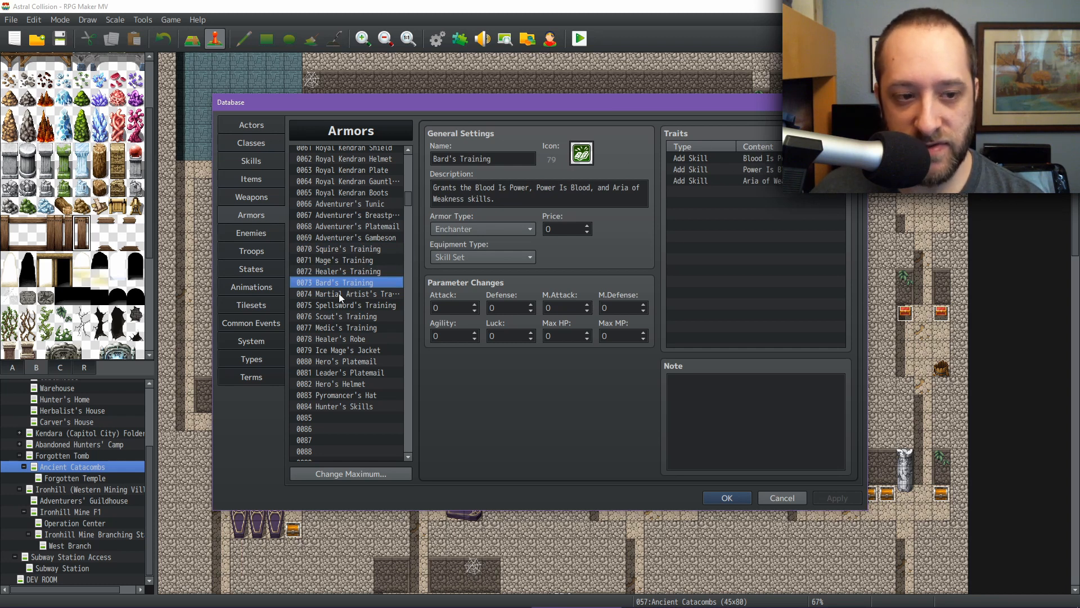
Compare the descriptions, MP costs, scopes and effects of the Blood Is Power and Power Is Blood skills
left_click(255, 160)
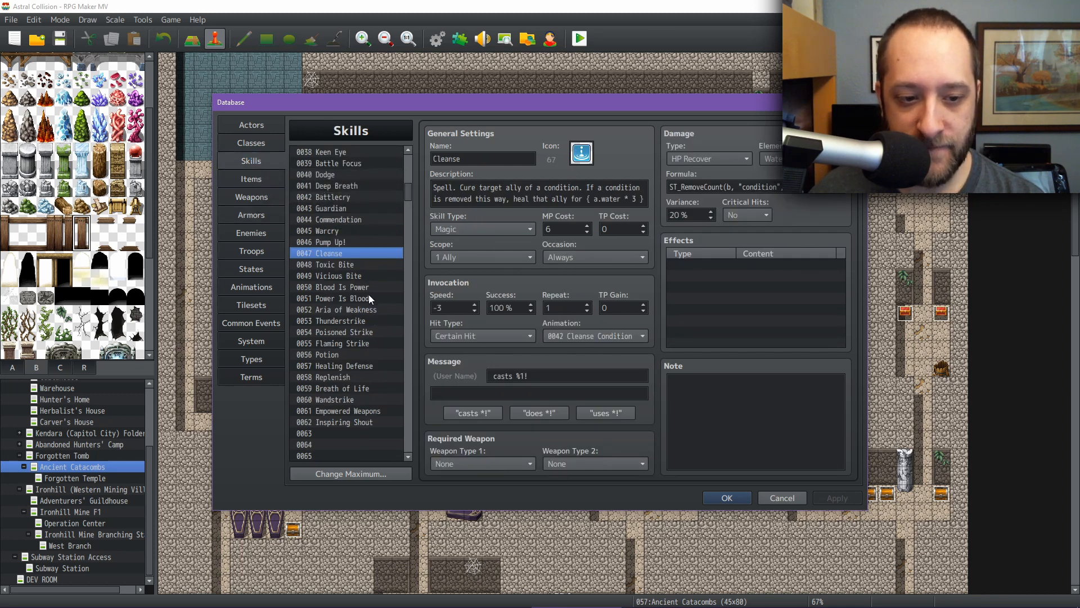
left_click(355, 288)
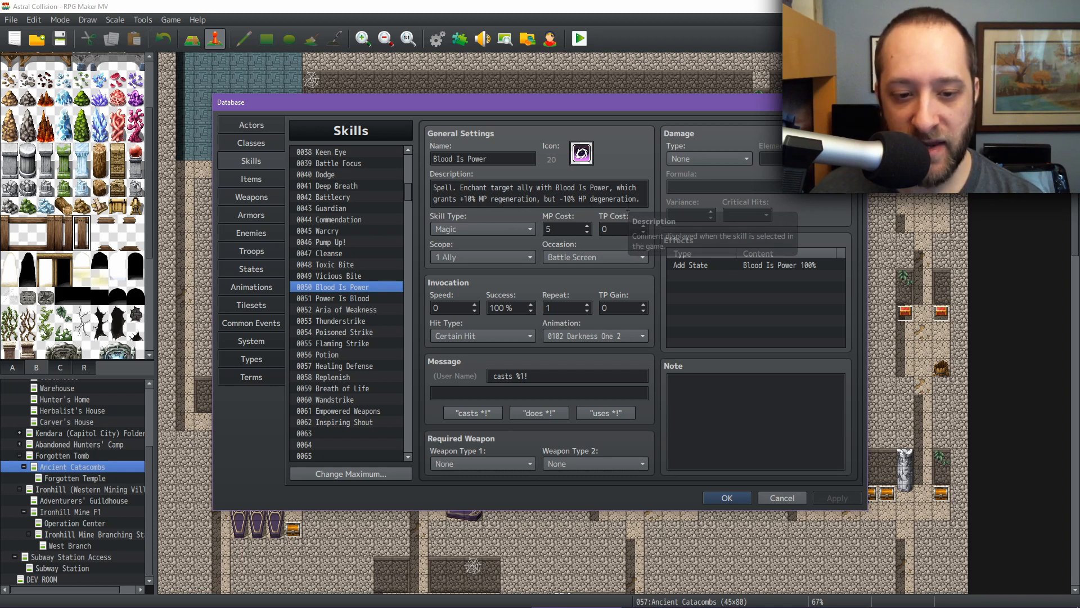
left_click(356, 296)
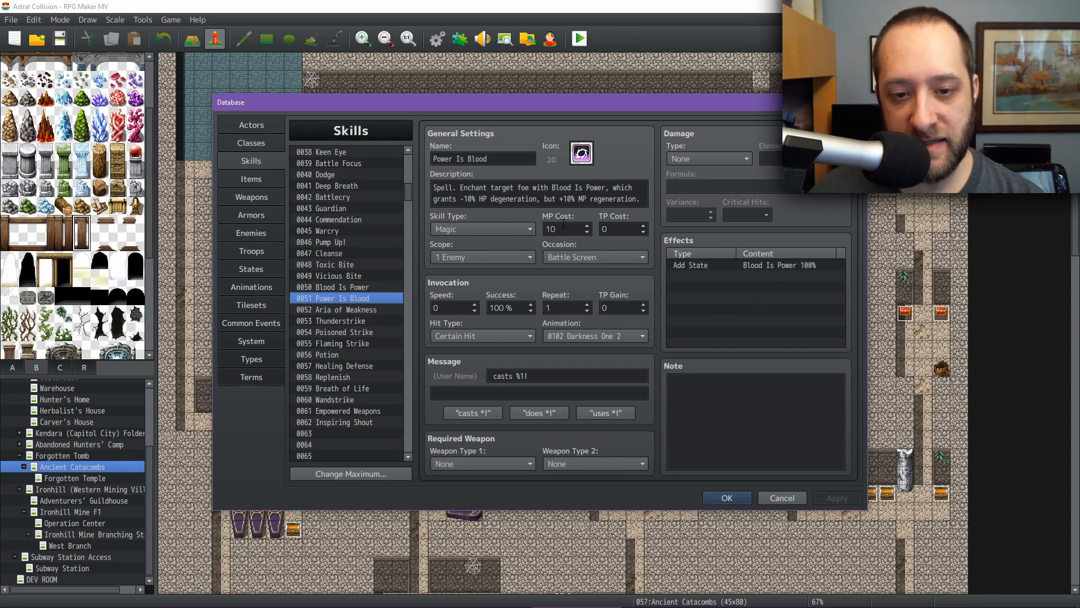
left_click(348, 287)
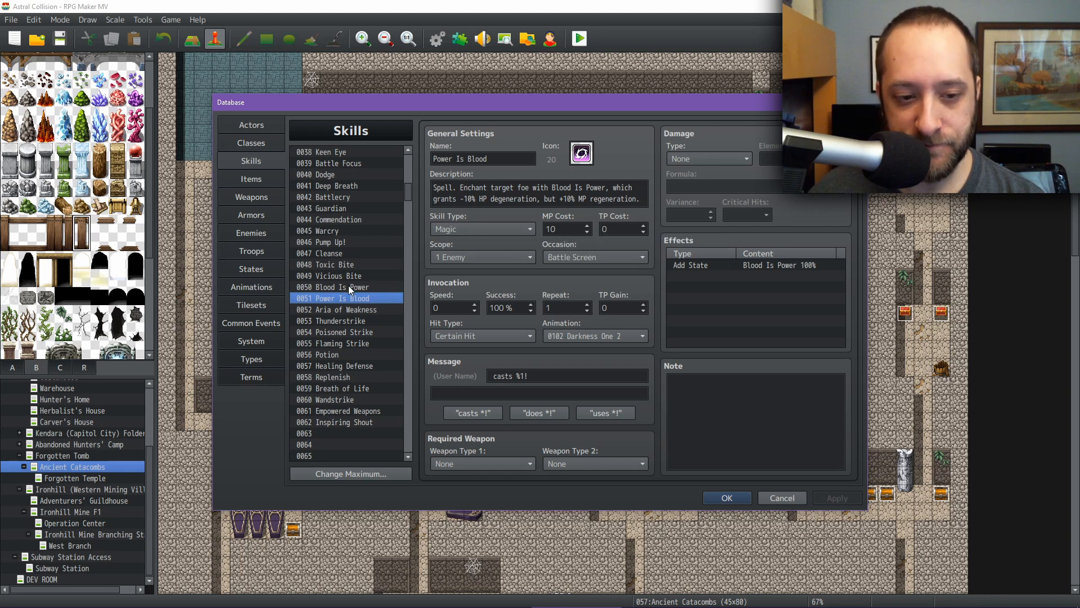
left_click(343, 299)
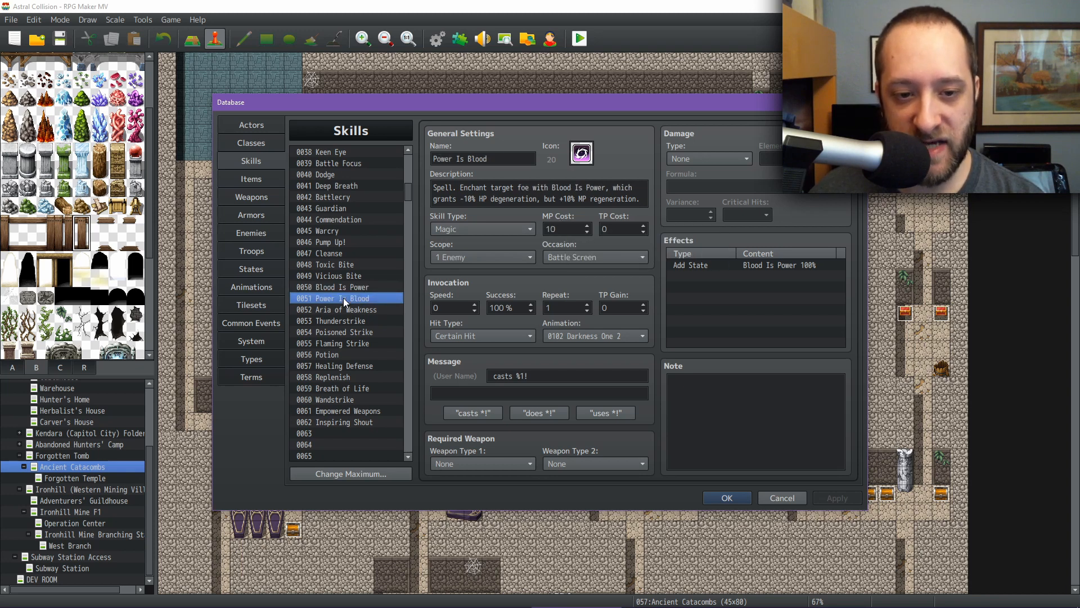
left_click(345, 288)
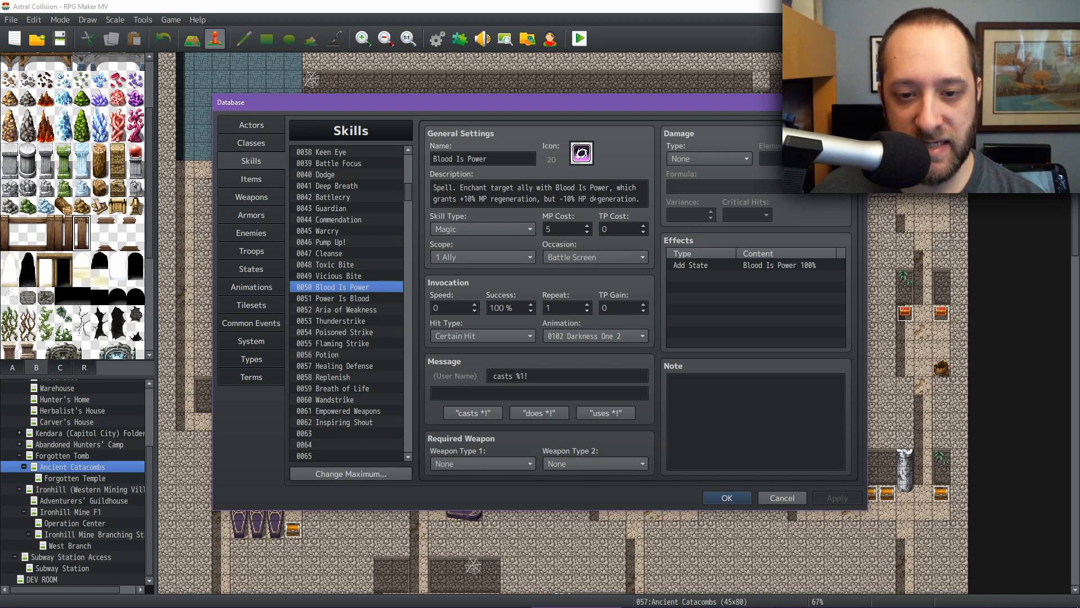
left_click(327, 298)
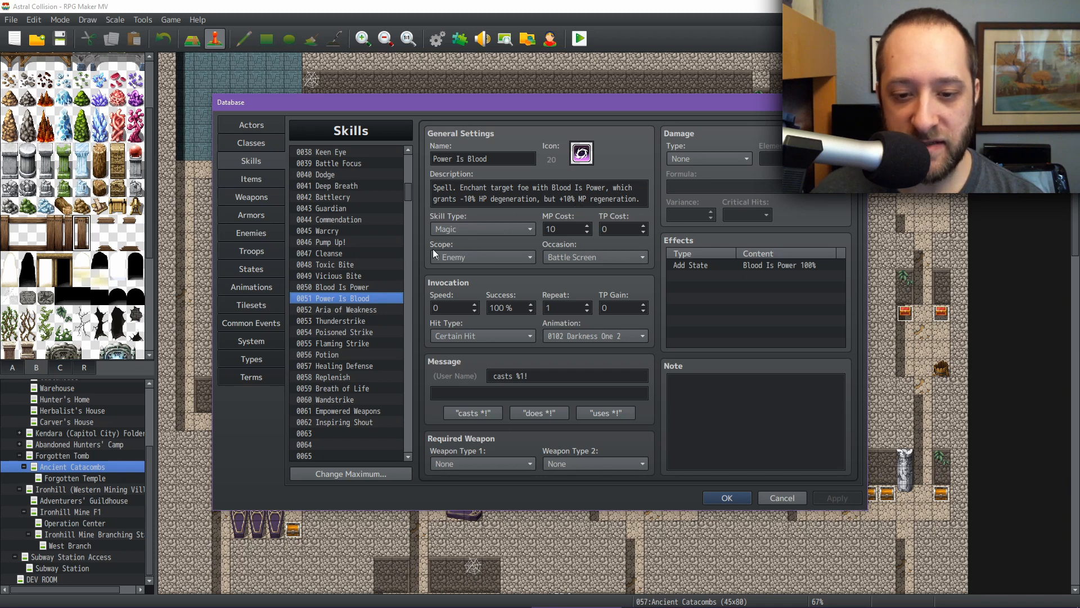
left_click(348, 287)
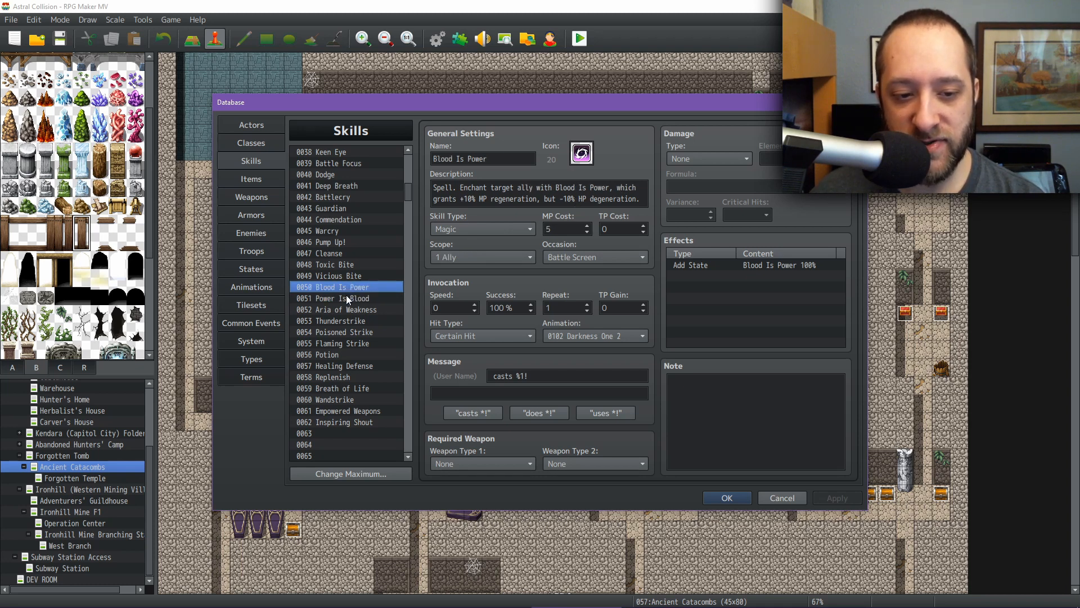
left_click(348, 299)
left_click(350, 287)
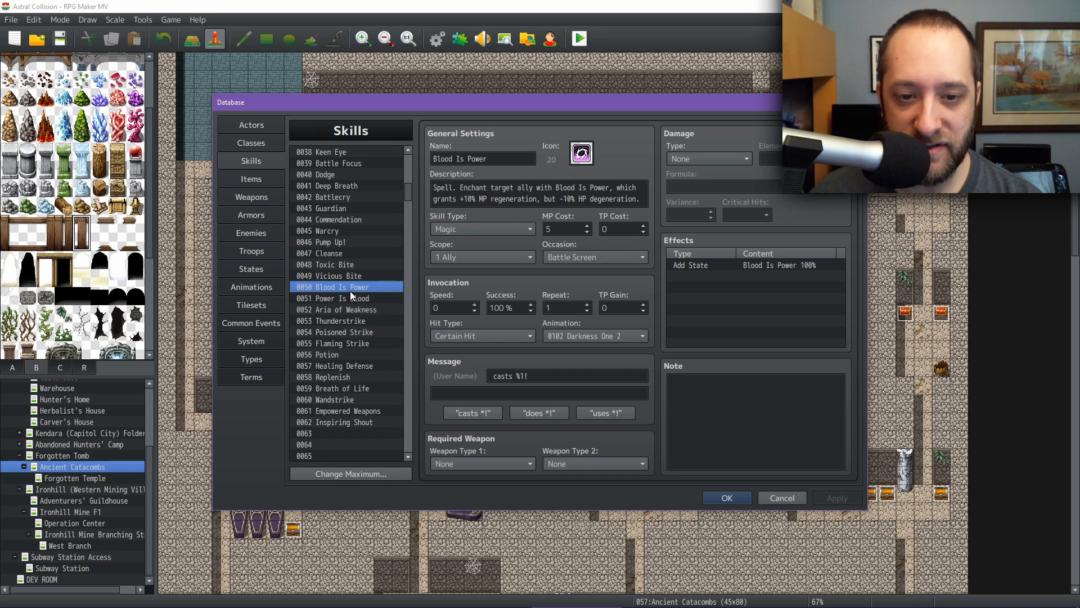
left_click(350, 299)
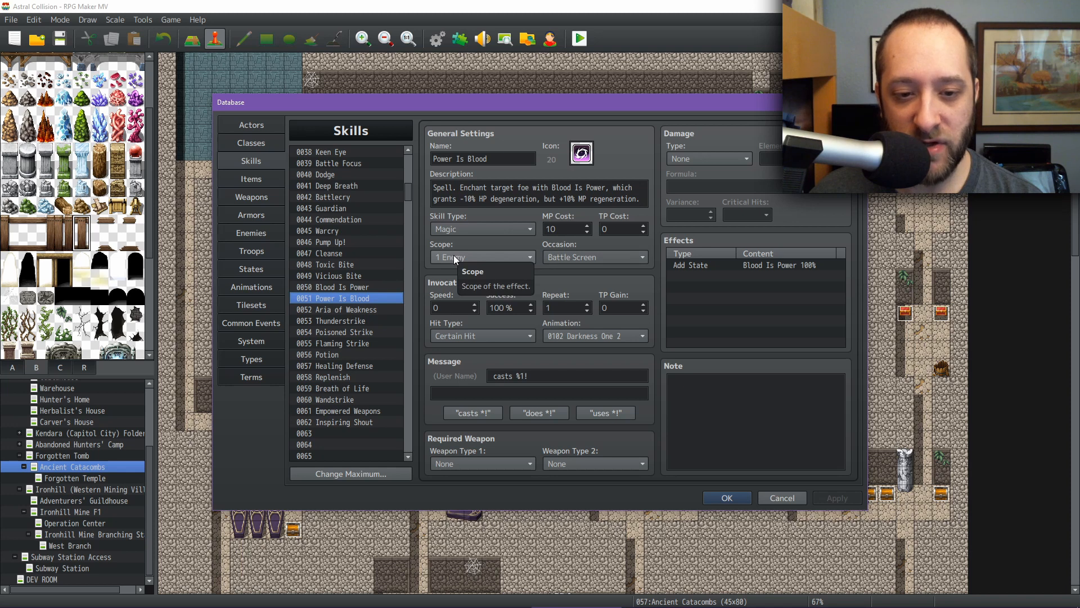
left_click(363, 287)
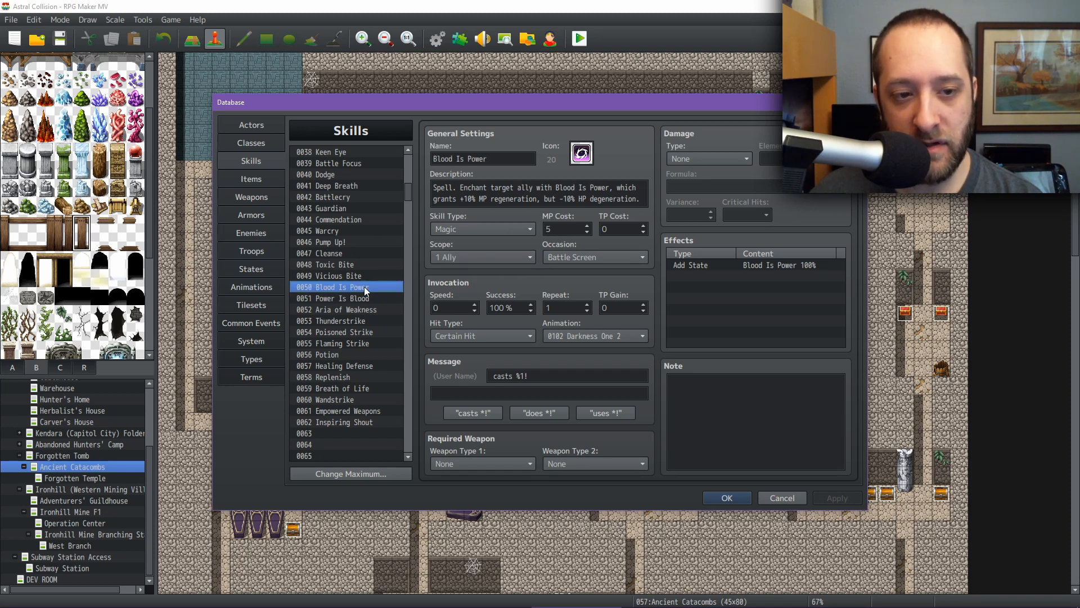
Check the scope choices for Blood Is Power without changing them, and review Power Is Blood and Aria of Weakness
left_click(477, 258)
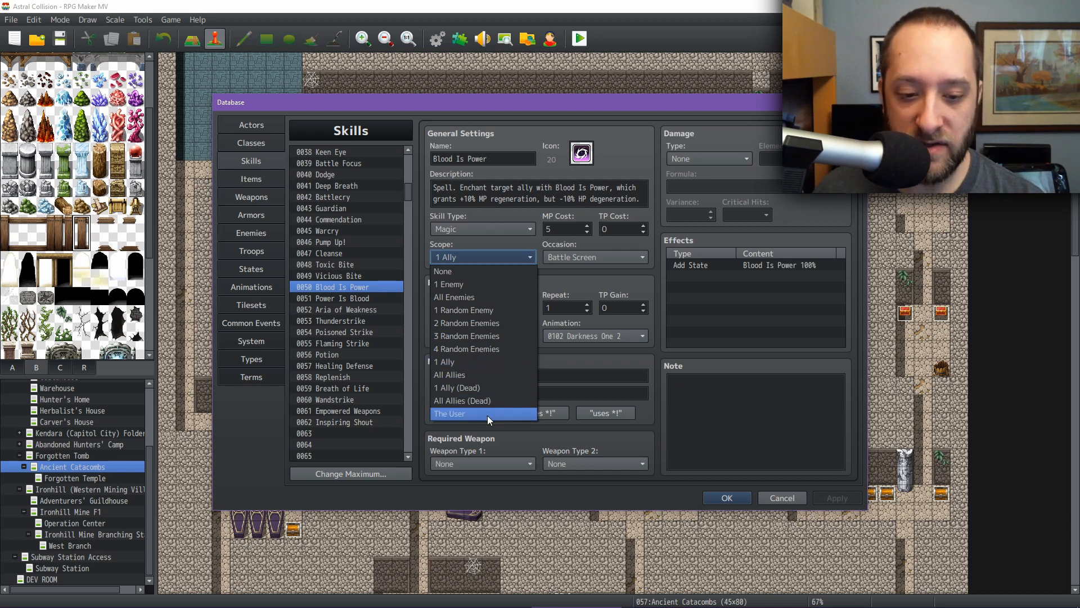
left_click(529, 256)
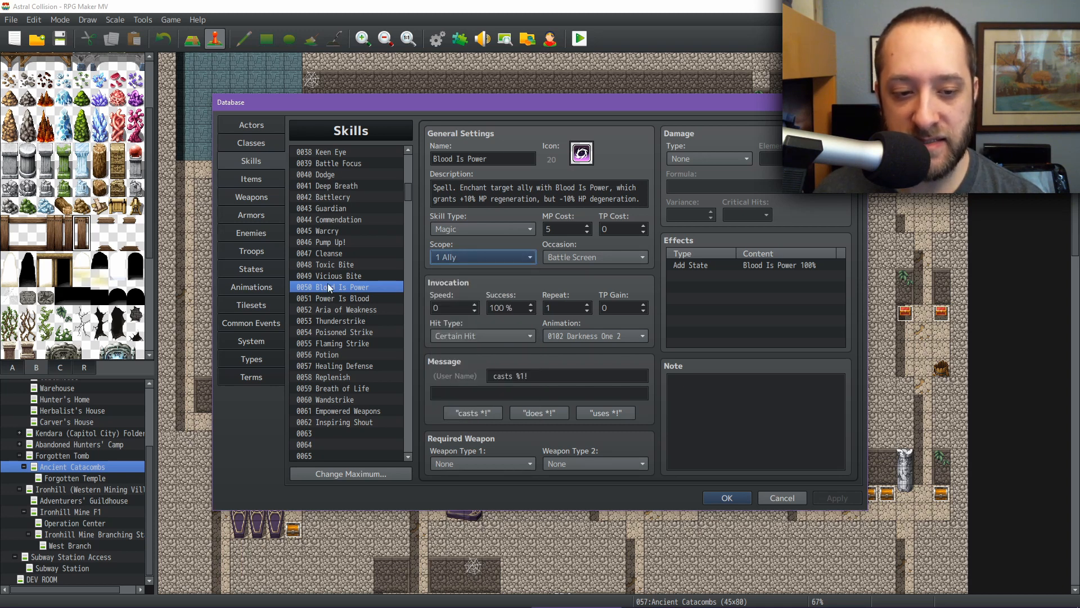
left_click(356, 298)
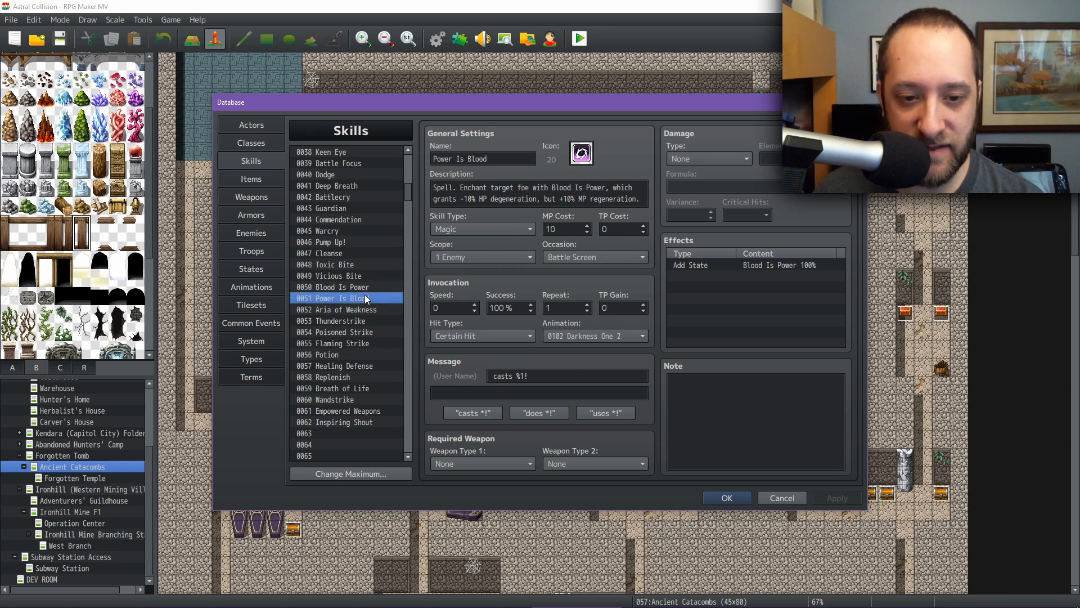
left_click(367, 290)
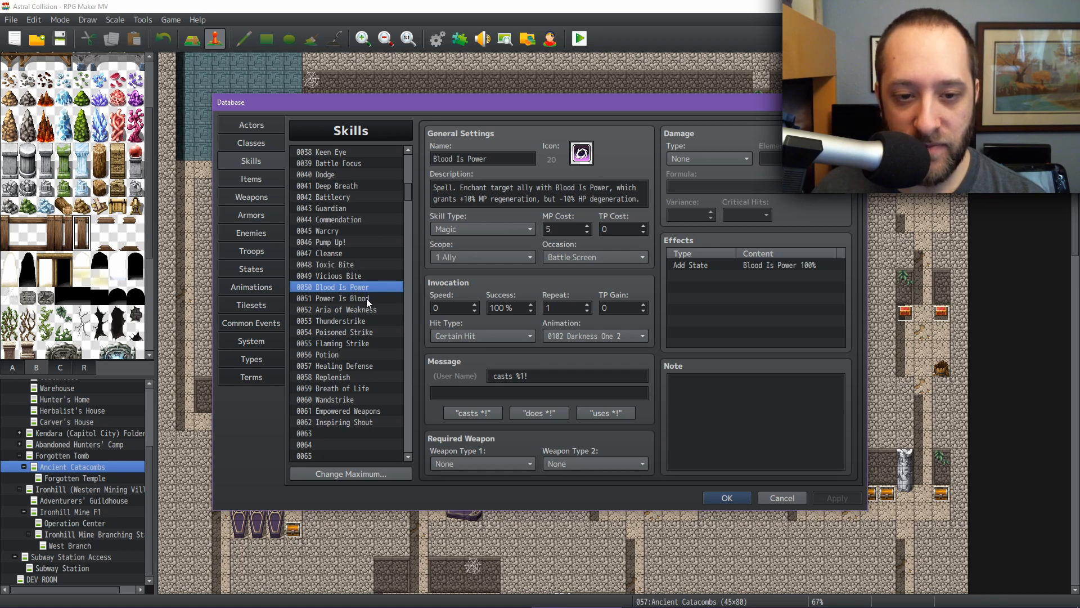
left_click(367, 298)
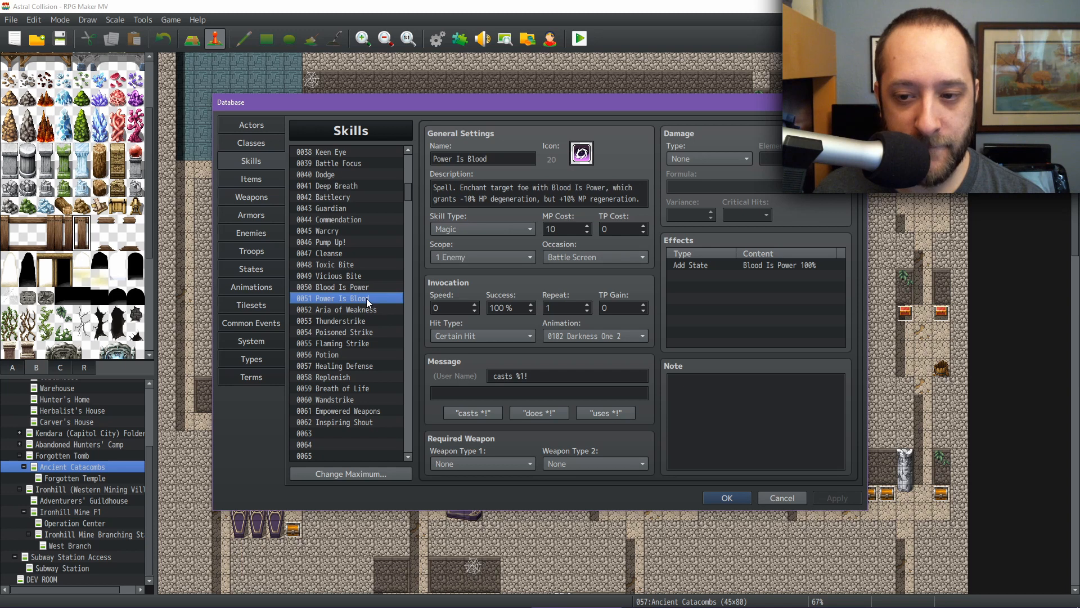
left_click(368, 310)
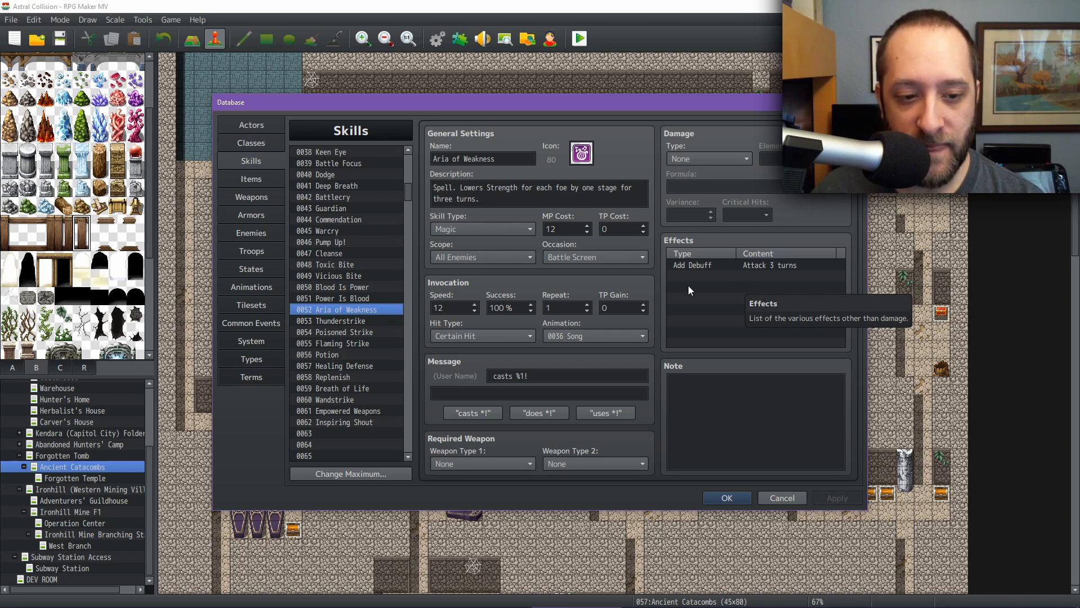
Return to the armors and review the skills granted by Martial Artist's Training and Spellsword's Training
left_click(247, 217)
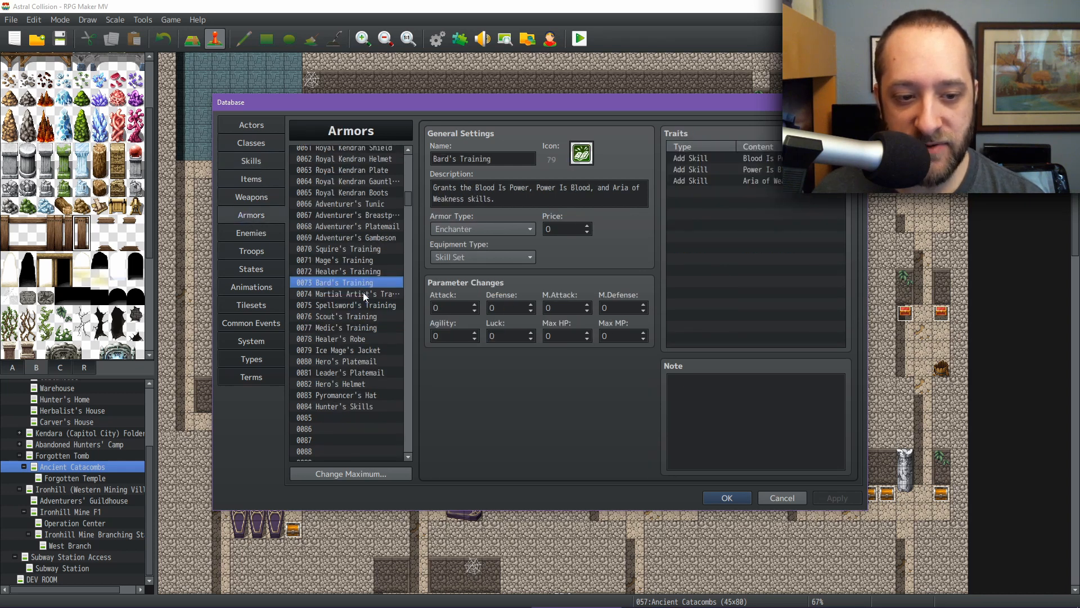
left_click(363, 294)
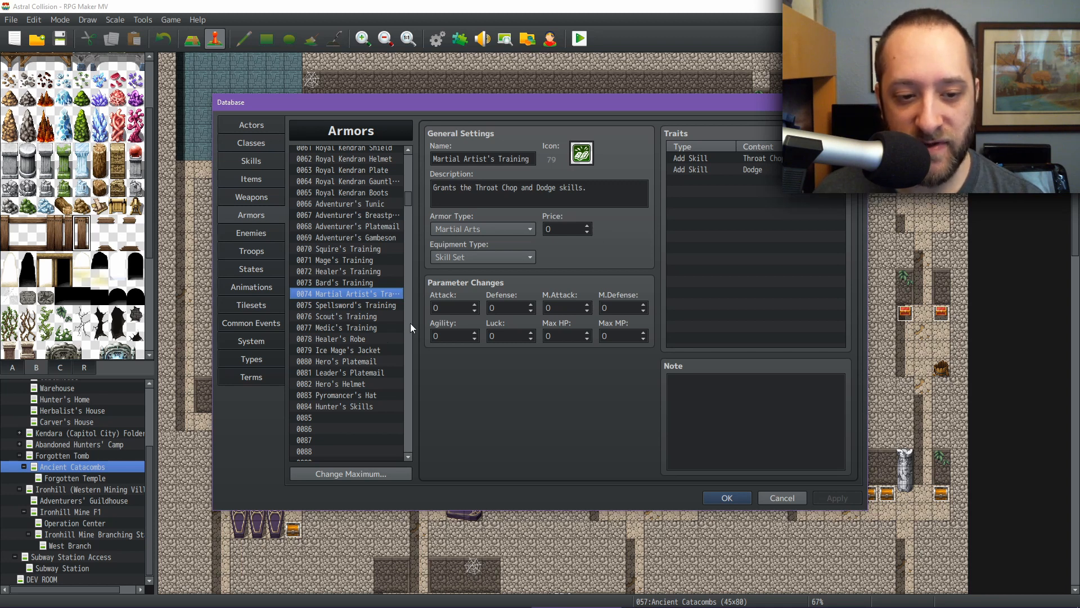
left_click(384, 305)
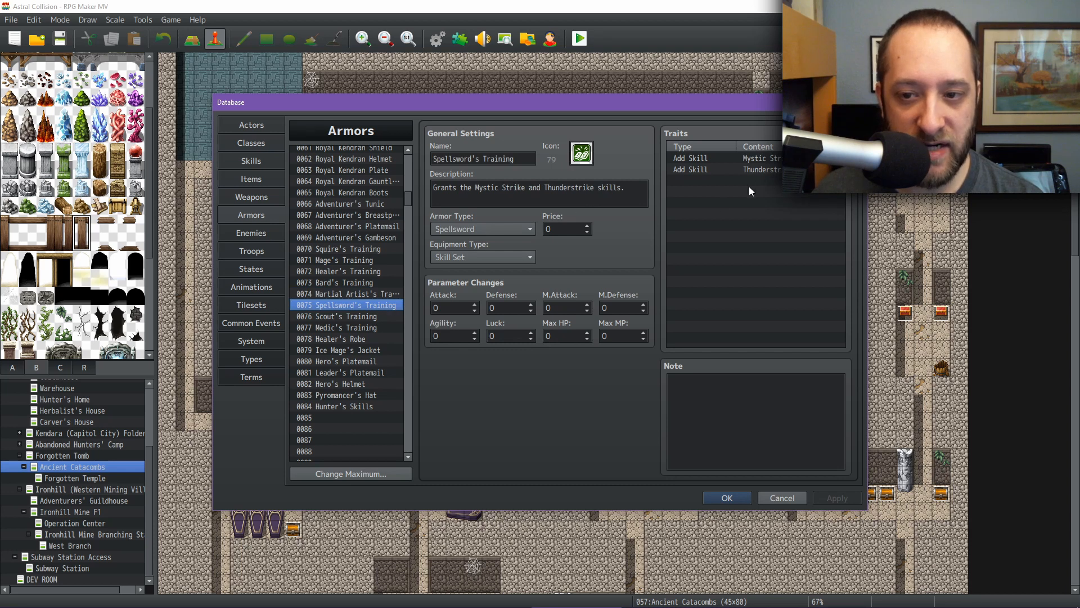
Review the Thunderstrike skill, and compare the costs, damage and effects of Poisoned Strike and Flaming Strike
left_click(255, 160)
left_click(360, 320)
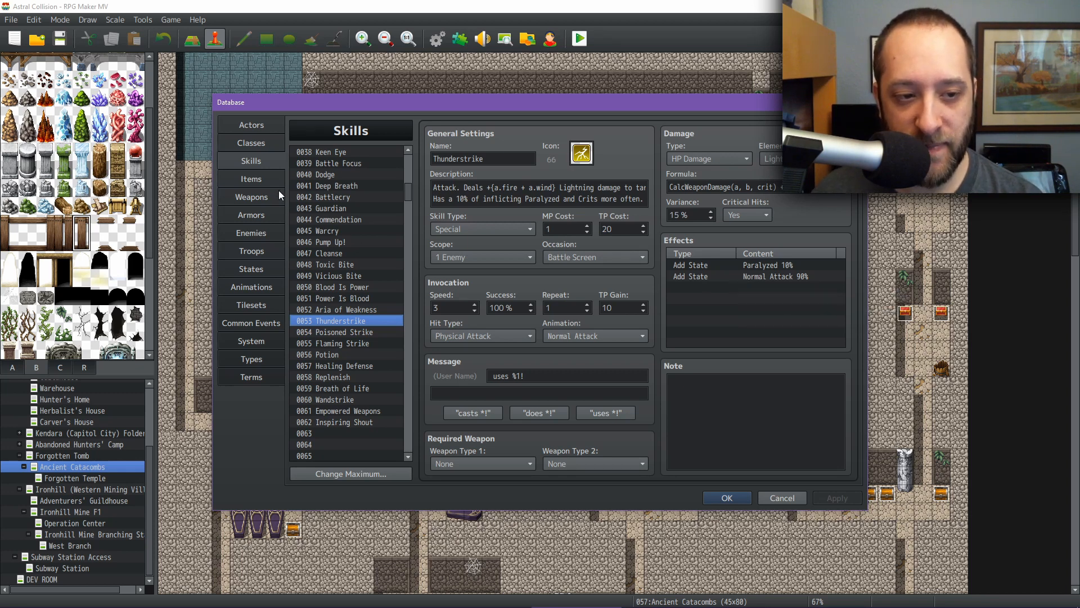
left_click(346, 334)
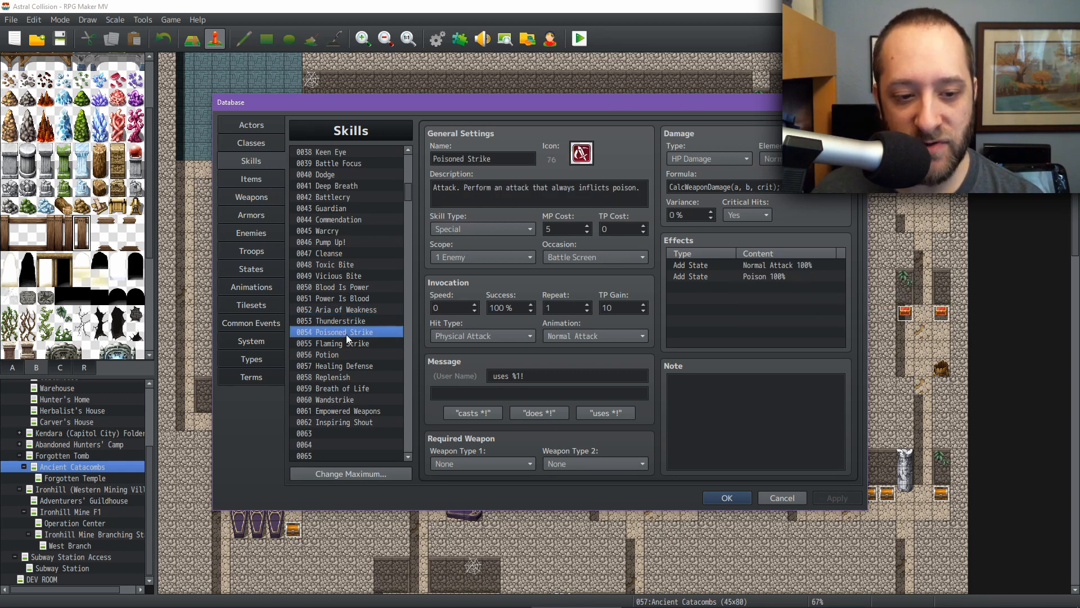
left_click(347, 343)
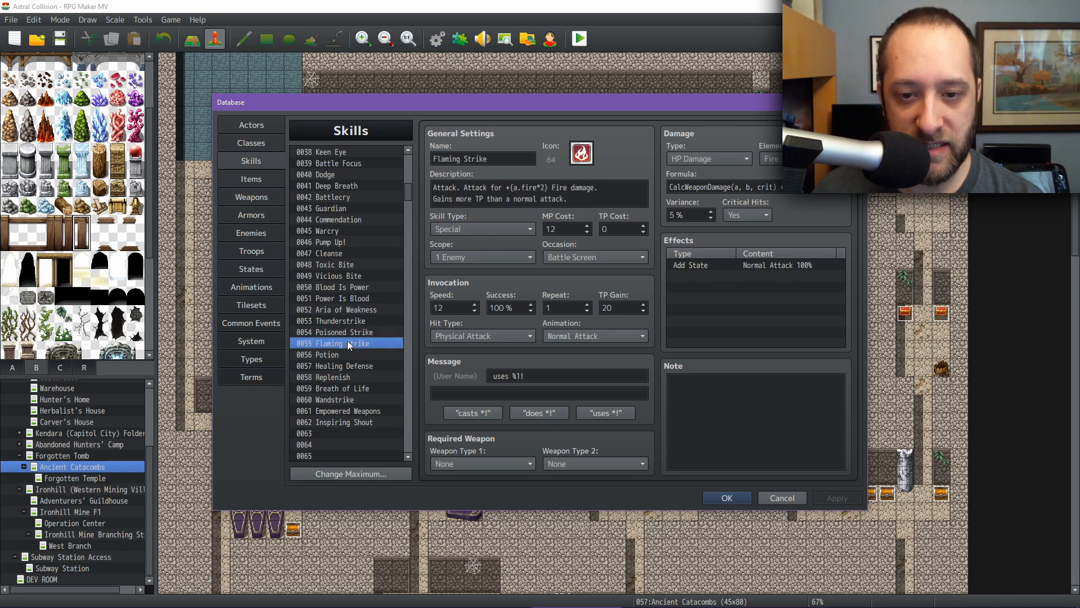
left_click(356, 331)
left_click(355, 344)
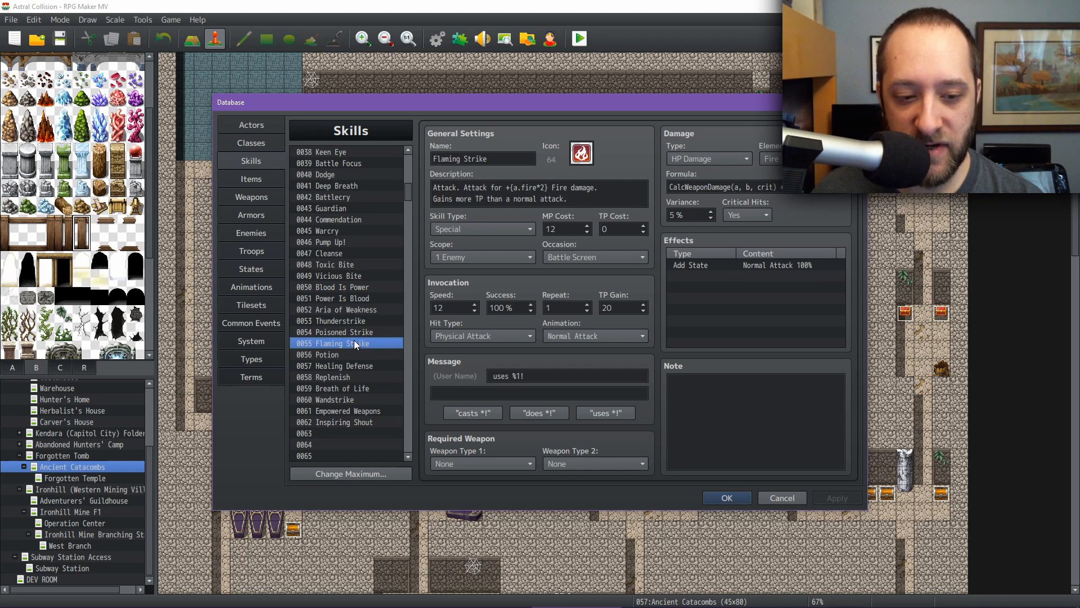
left_click(353, 330)
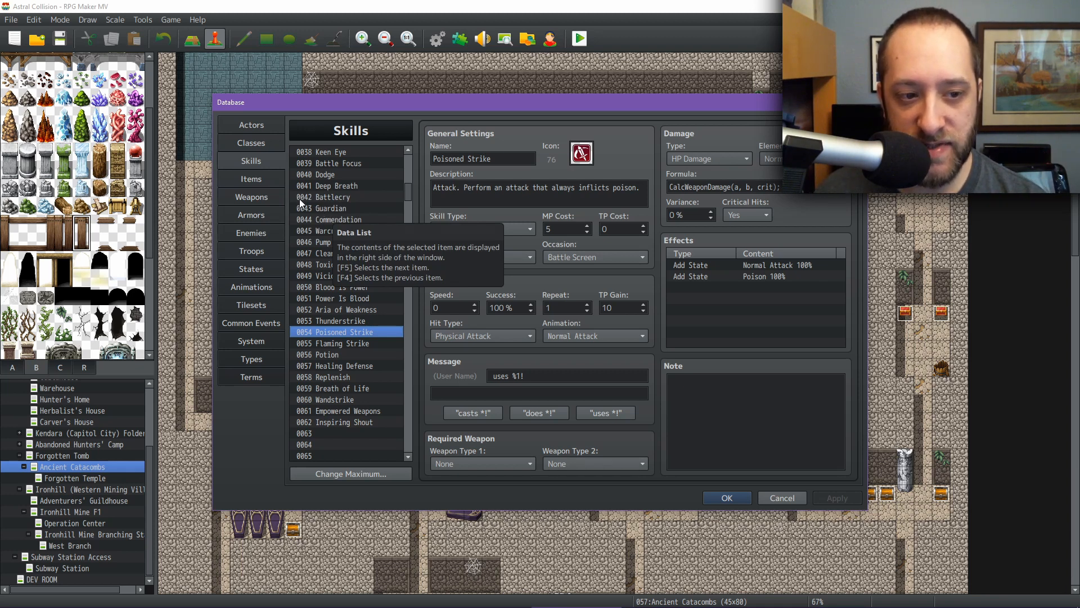
Check which skills the Scout's Training armor grants, and examine the Potion skill's costs and Healing Potion effect
left_click(251, 214)
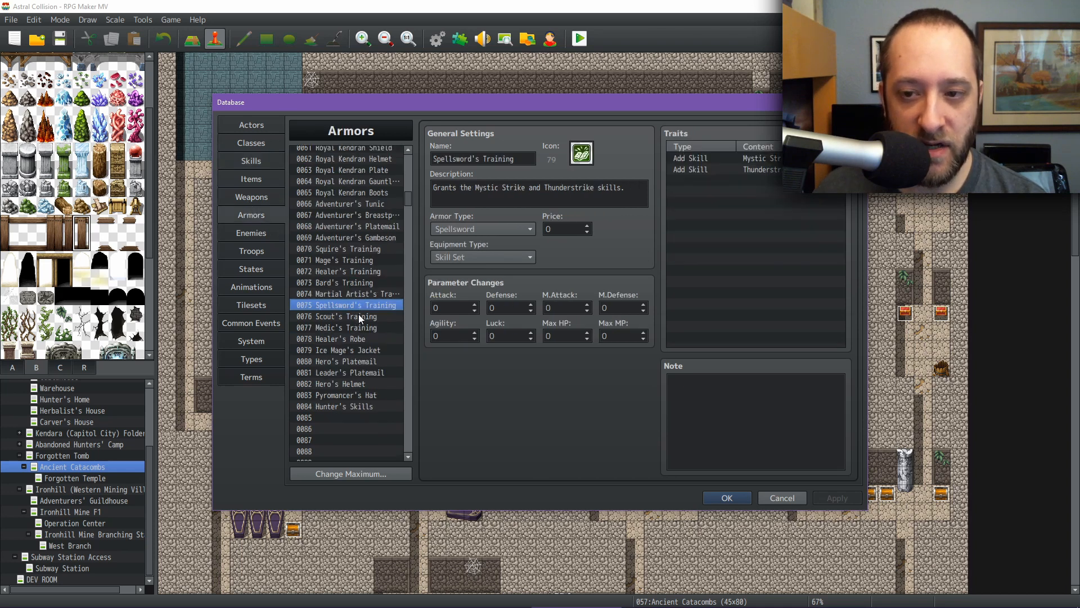
left_click(359, 316)
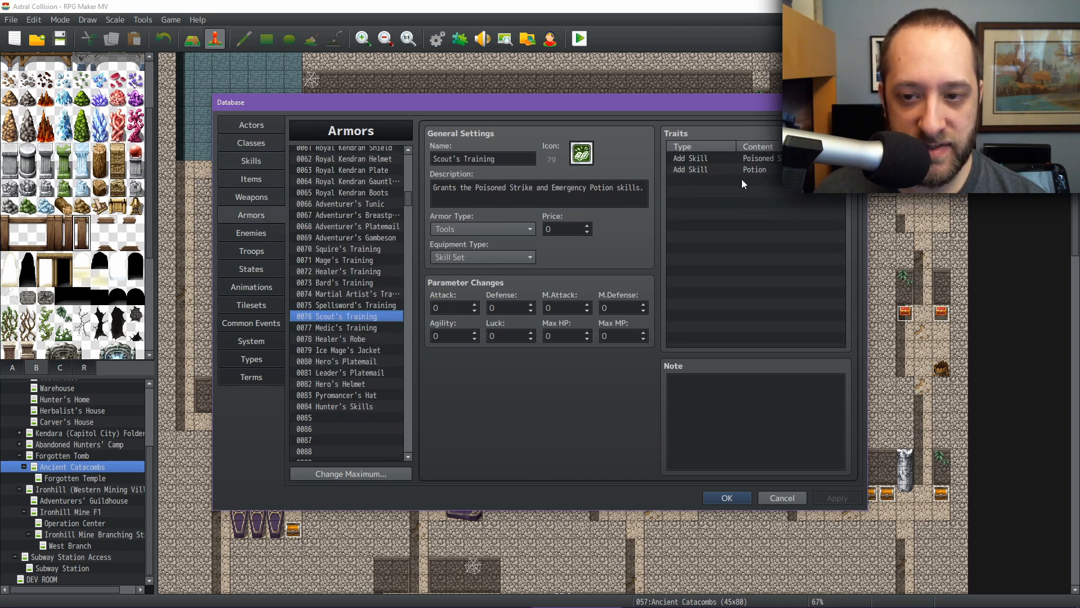
left_click(265, 160)
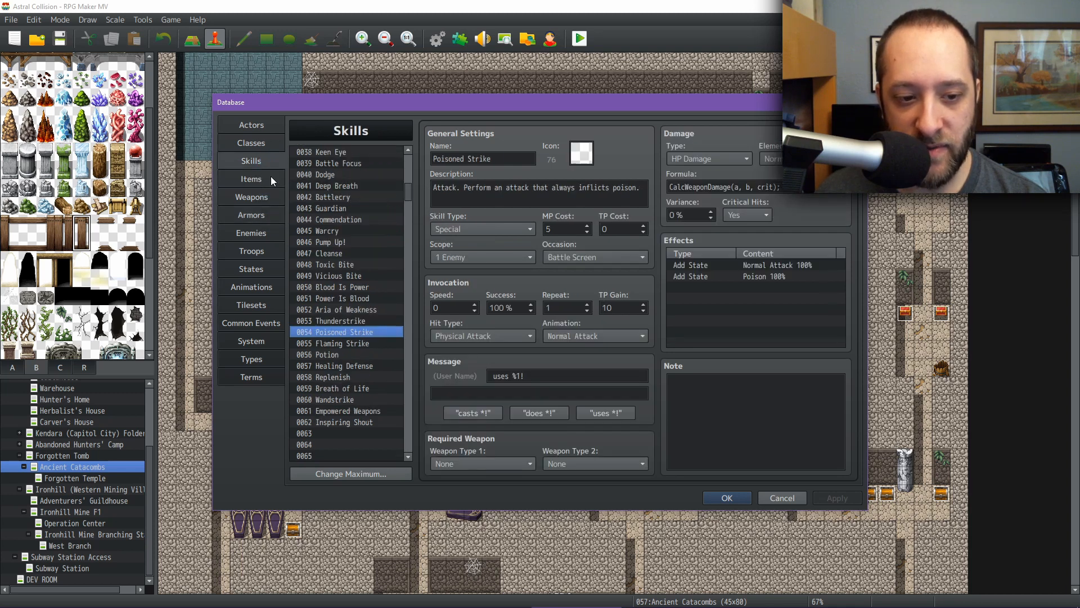
left_click(335, 354)
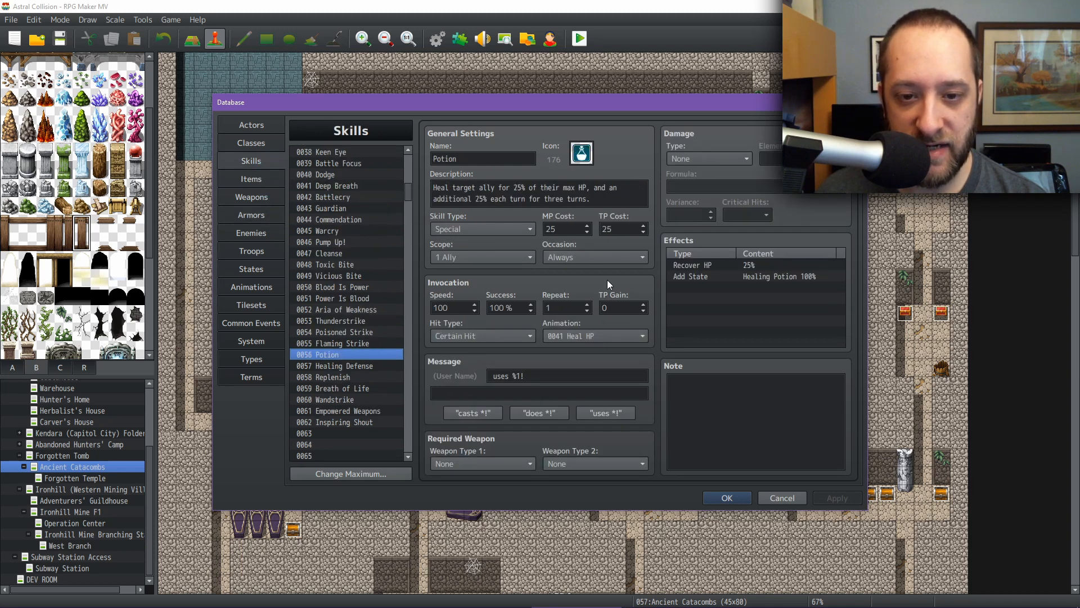
left_click(752, 277)
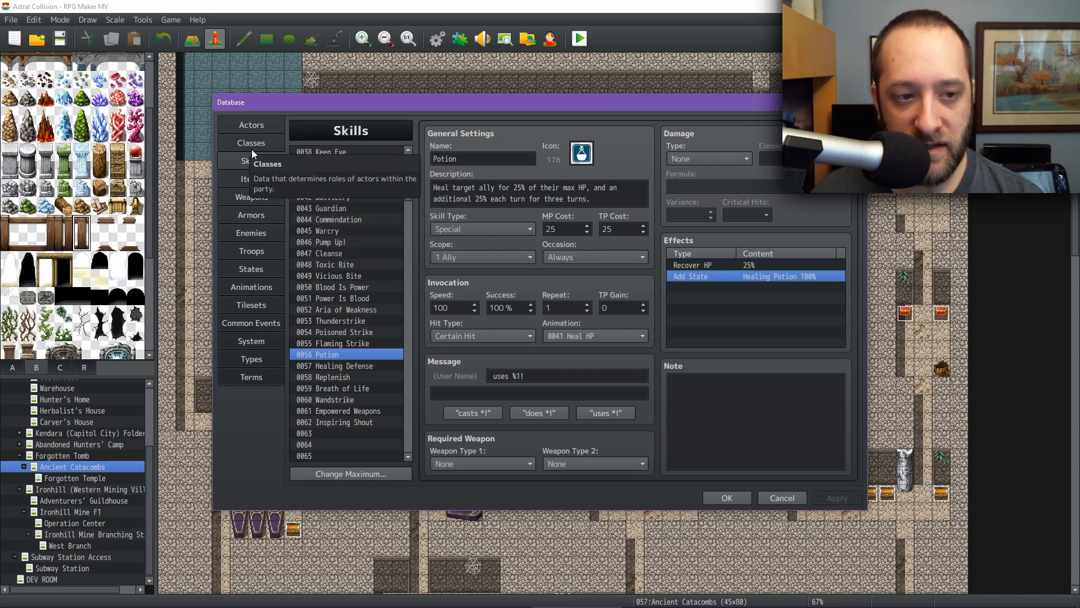
Check the skills granted by Medic's Training, and review the Healing Defense and Replenish skills
left_click(256, 217)
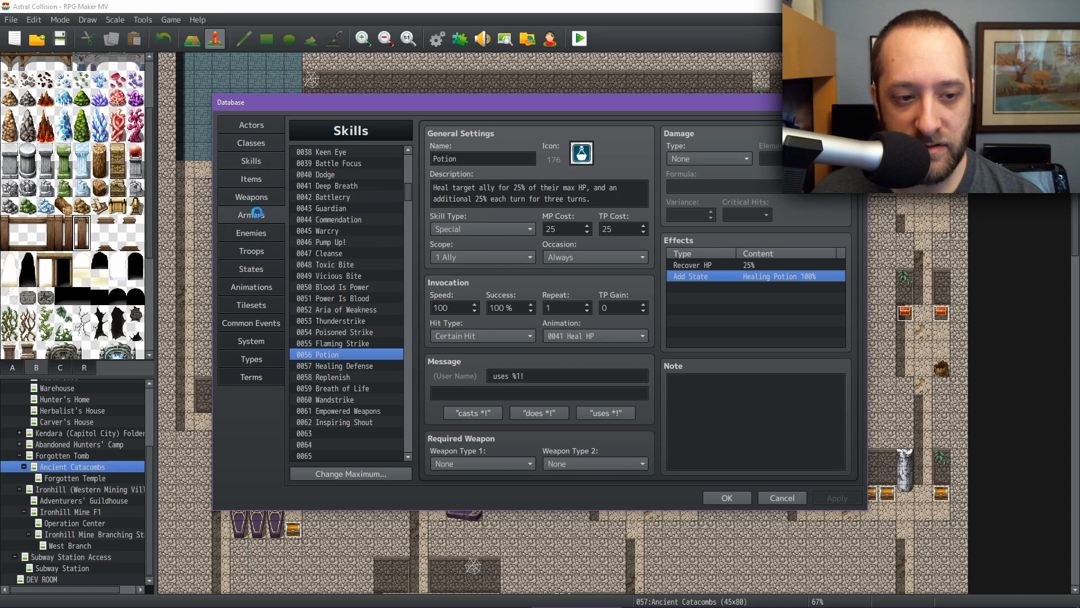
left_click(359, 326)
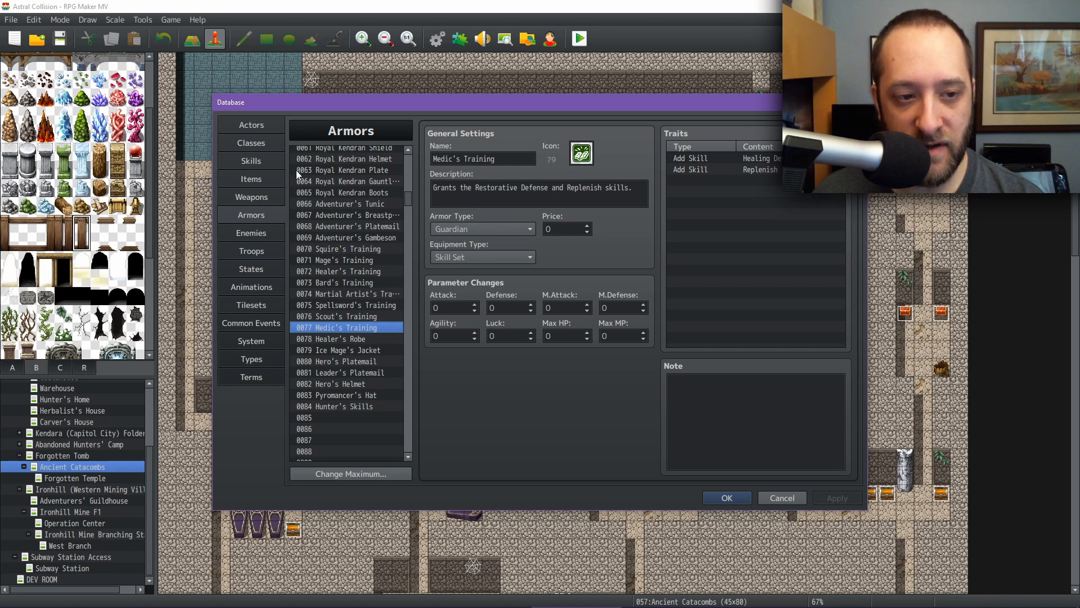
left_click(251, 161)
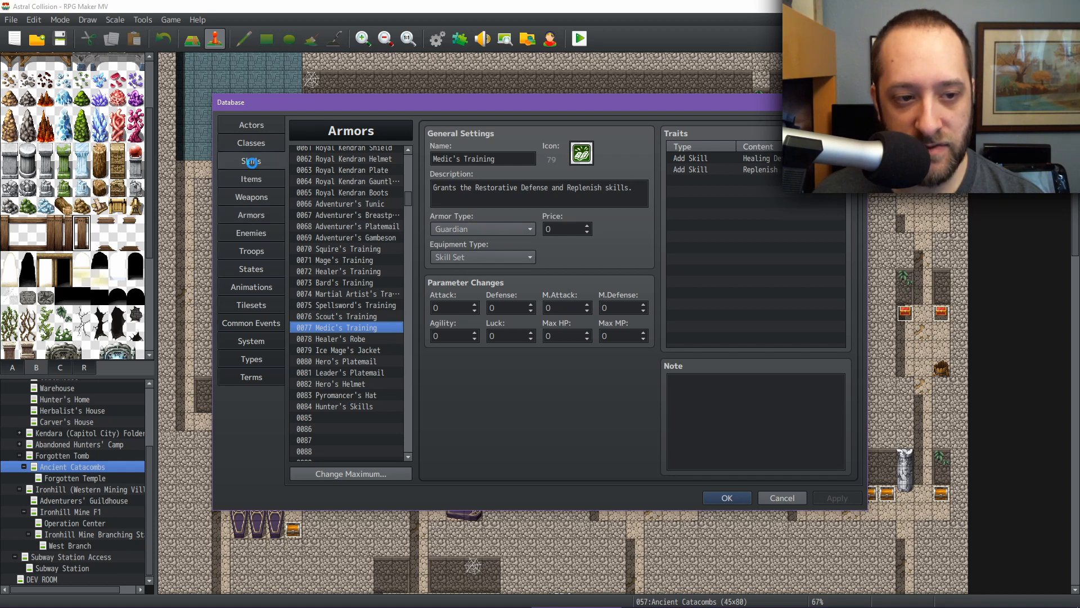
left_click(343, 366)
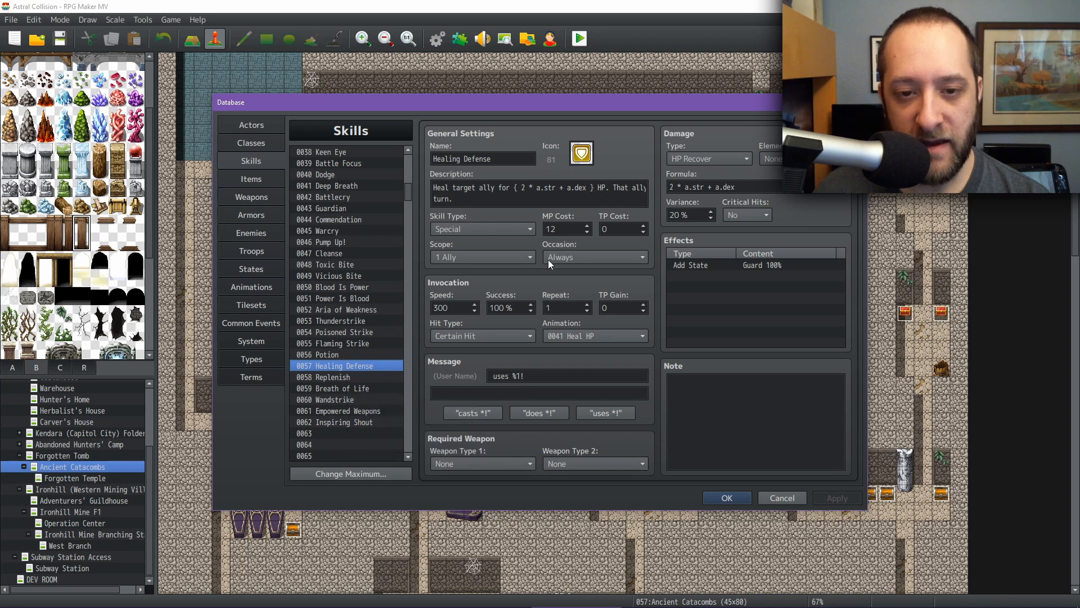
left_click(342, 376)
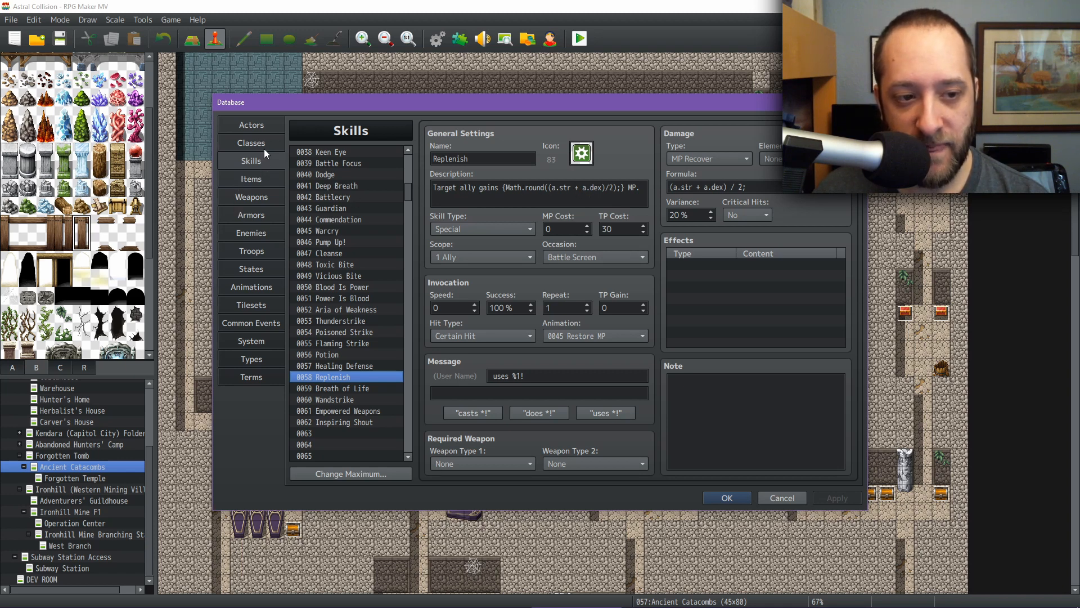
Check the skills granted by the Hunter's Skills armor, and read the Retreating Attack skill through to the end of its damage formula
left_click(256, 214)
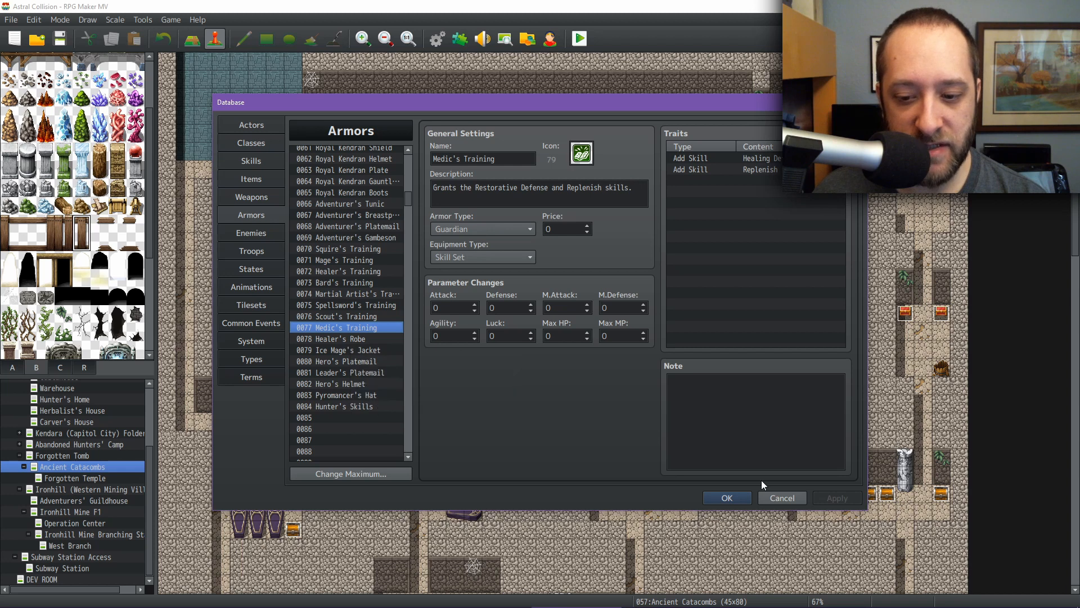
left_click(374, 407)
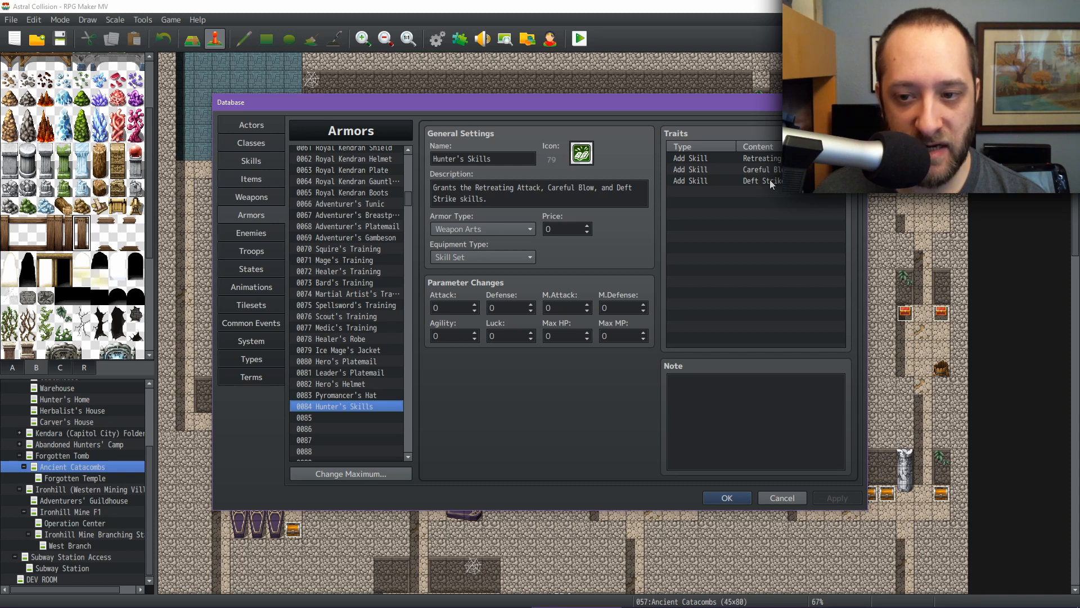
left_click(250, 164)
scroll(356, 279, "up", 5)
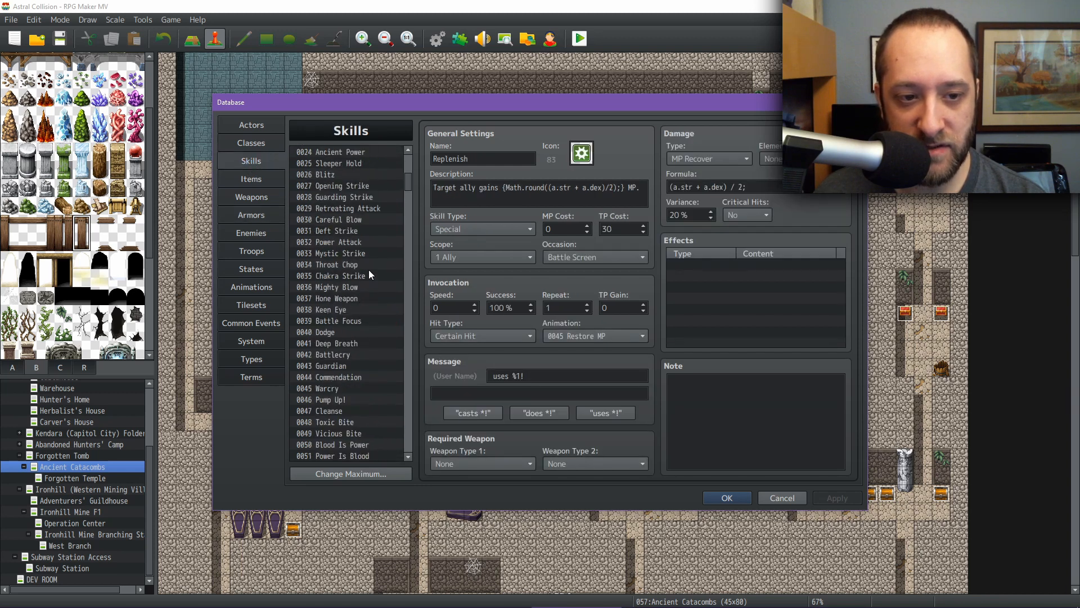
scroll(378, 230, "up", 1)
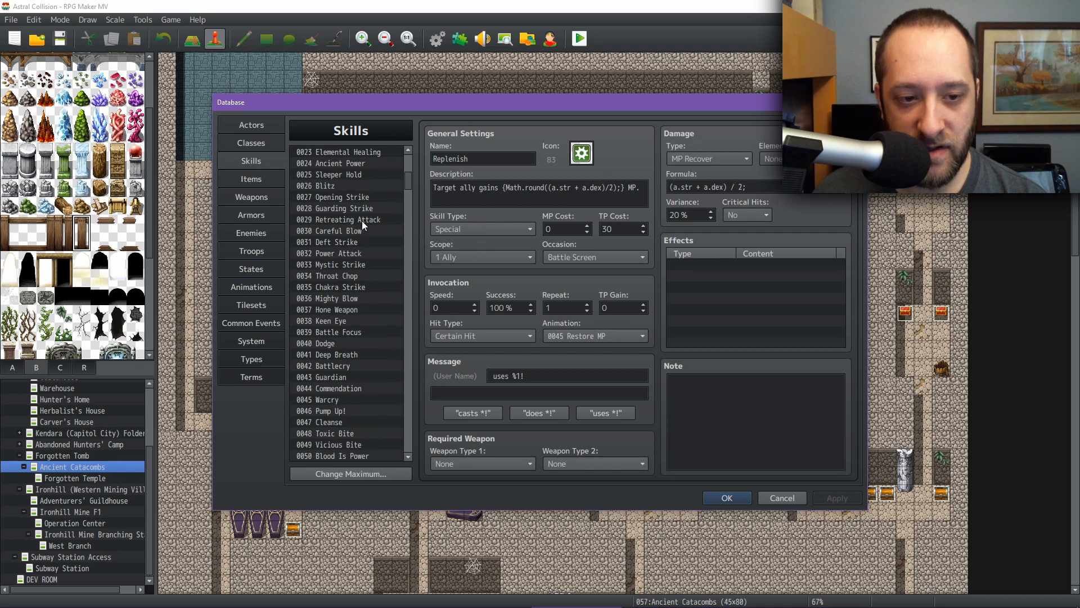
left_click(363, 220)
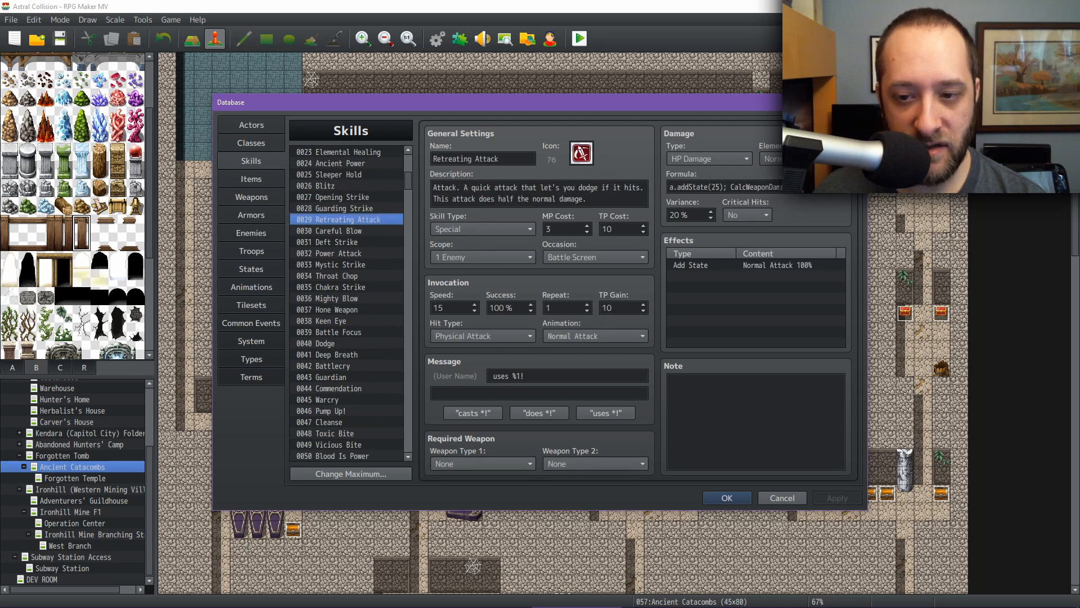
left_click(787, 187)
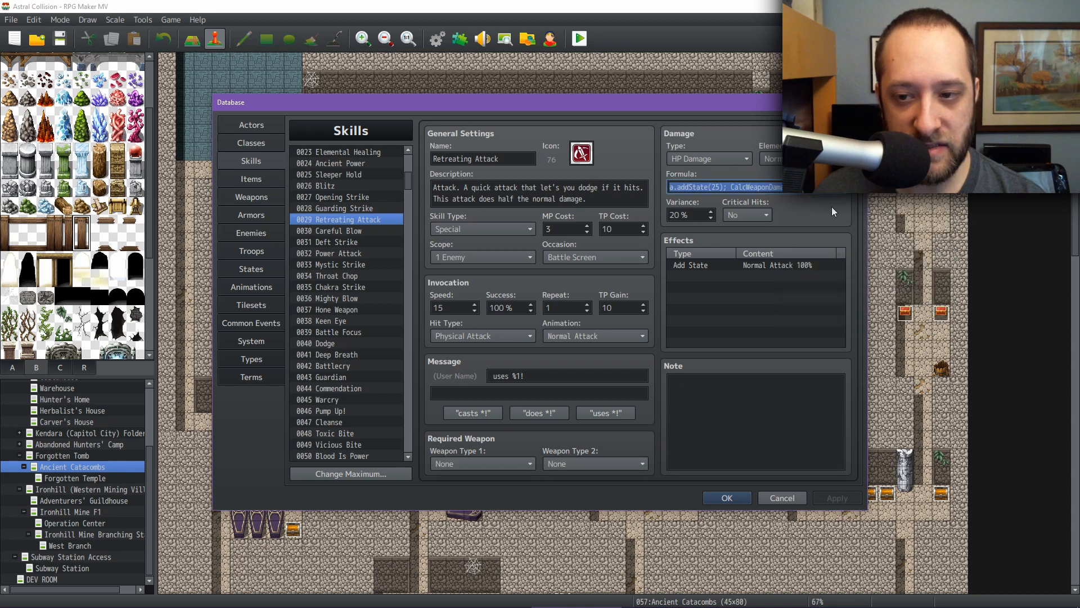
key("End")
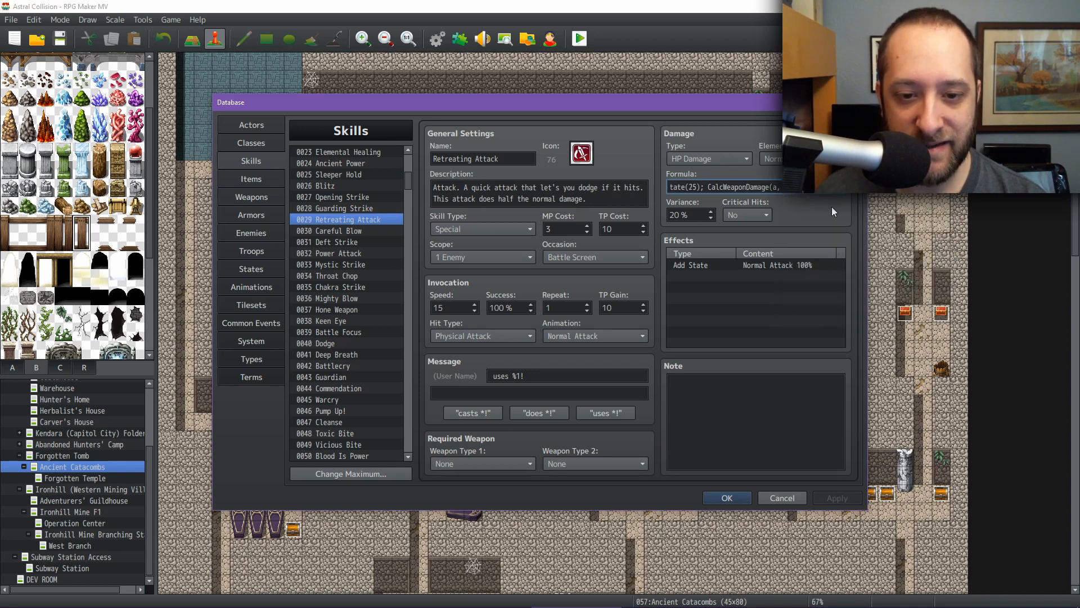
Review the descriptions, costs and effects of the Careful Blow, Deft Strike and Power Attack skills
left_click(355, 231)
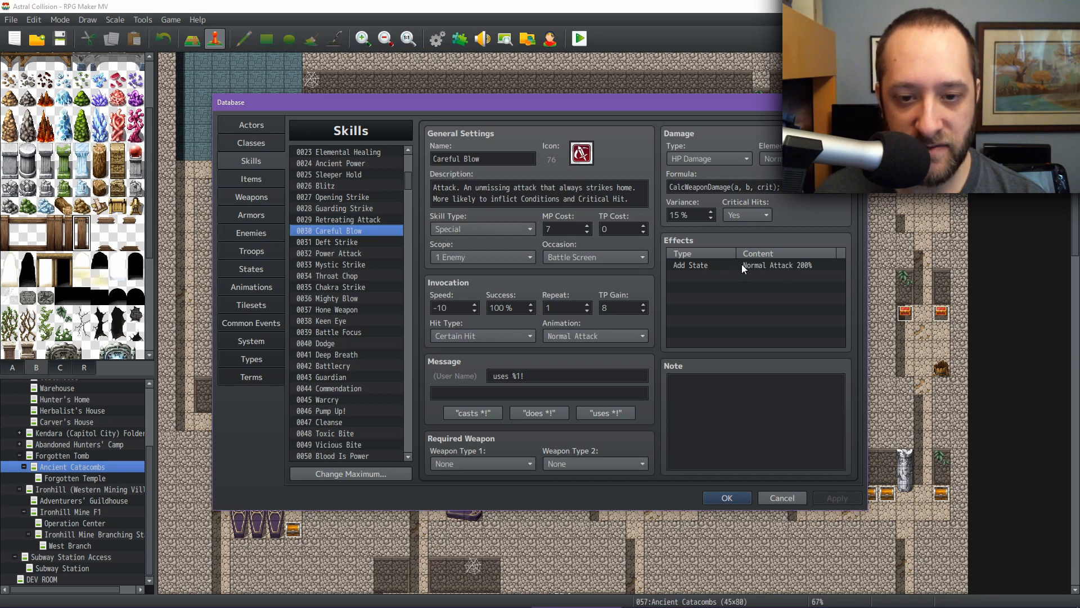
mouse_move(491, 337)
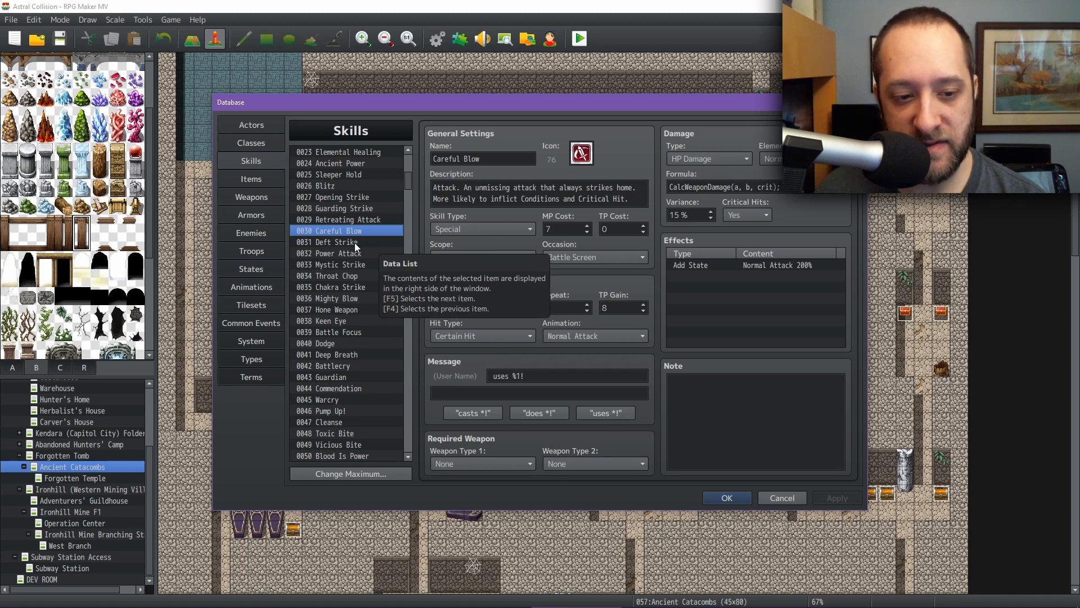
left_click(255, 213)
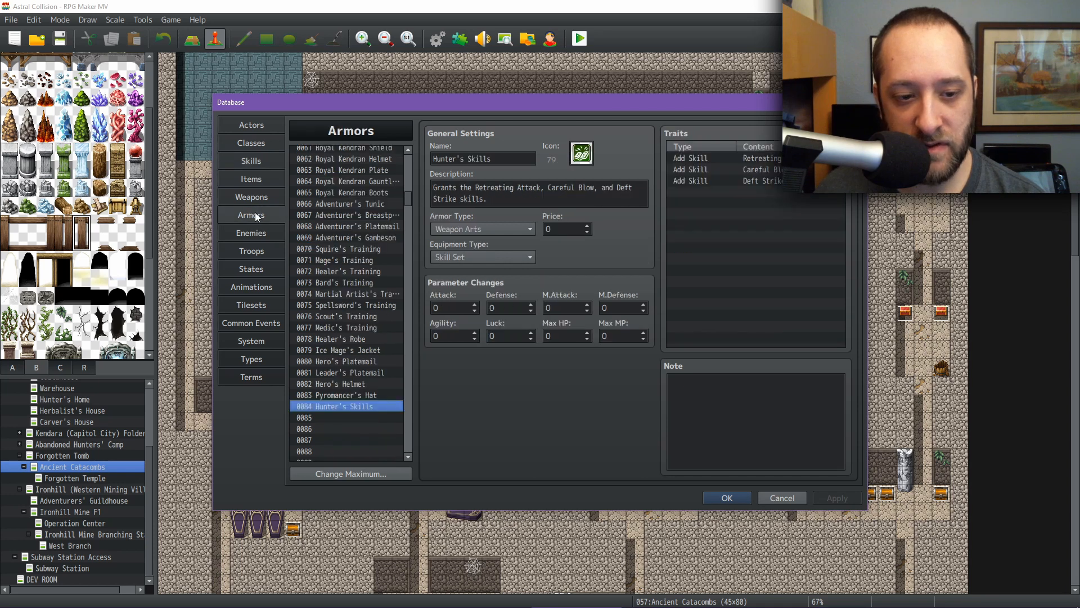
left_click(254, 163)
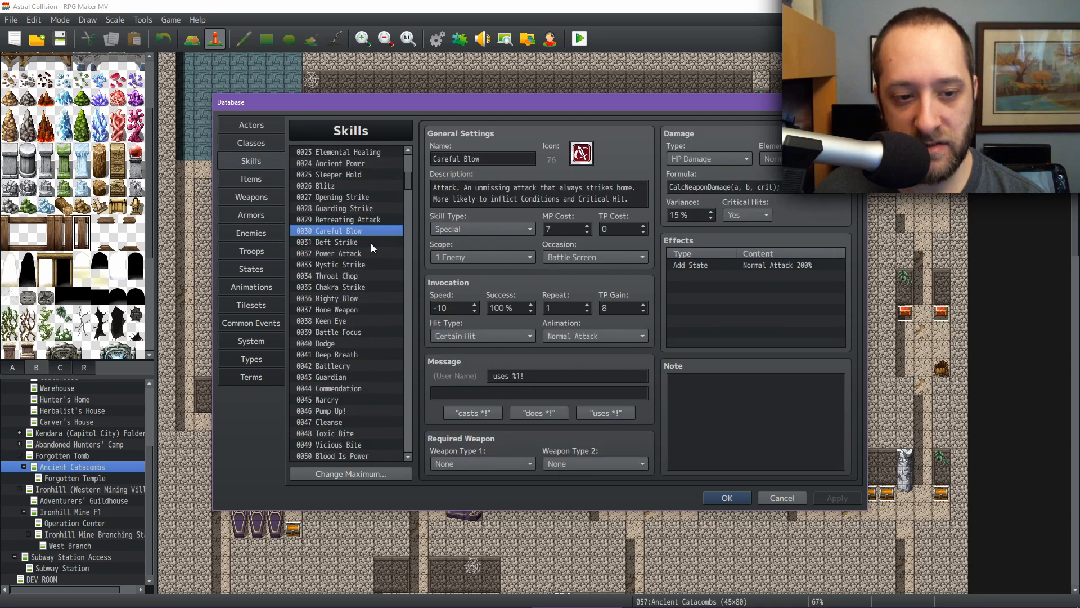
left_click(370, 242)
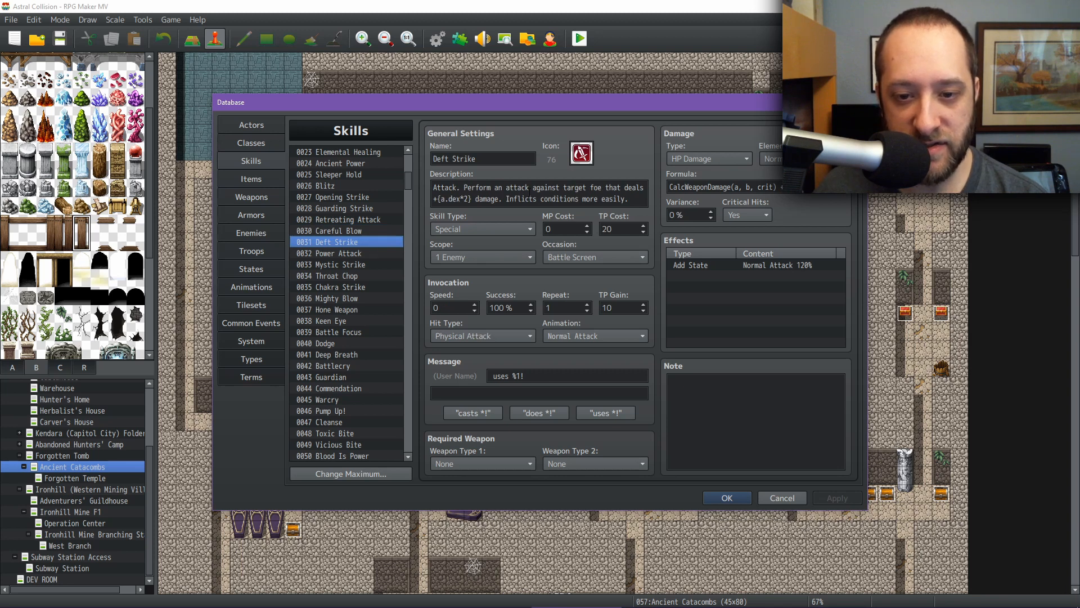
left_click(358, 254)
left_click(369, 243)
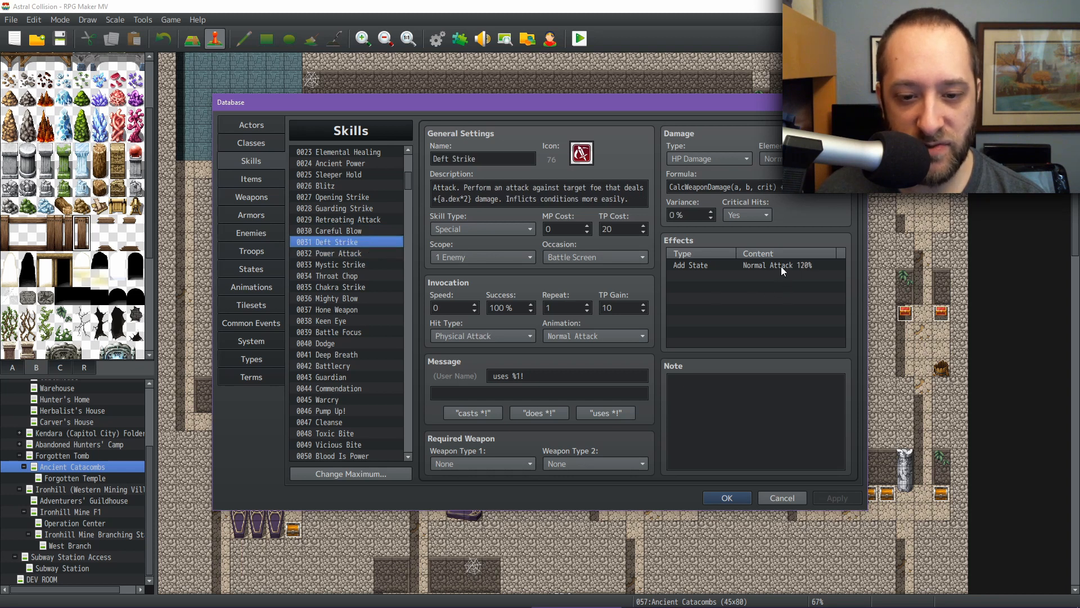
left_click(360, 254)
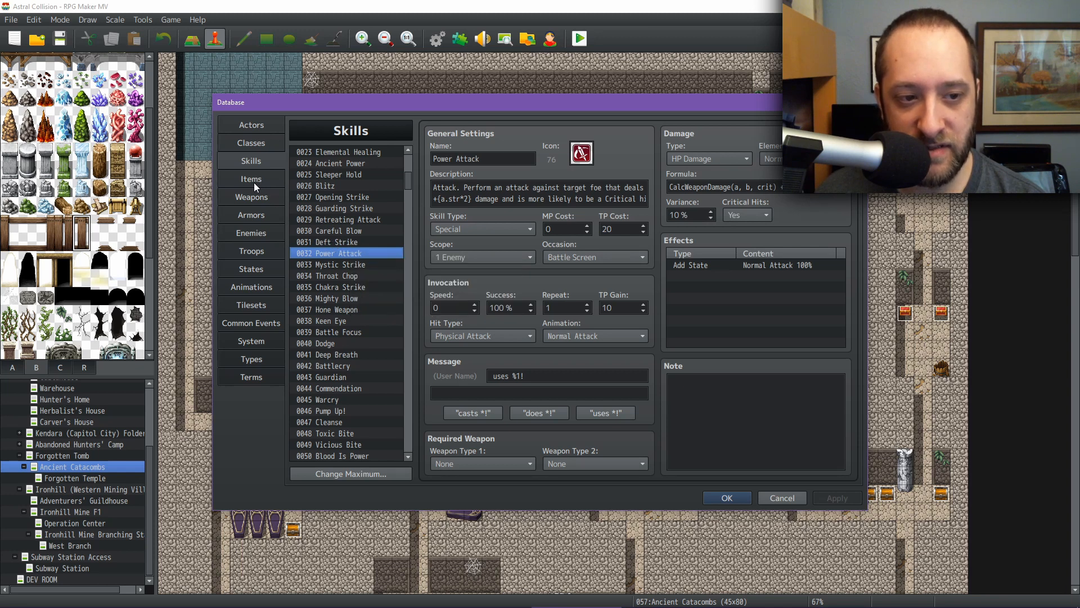
Check the Hunter's Skills armor and the weapons list once more, and close the database
left_click(249, 217)
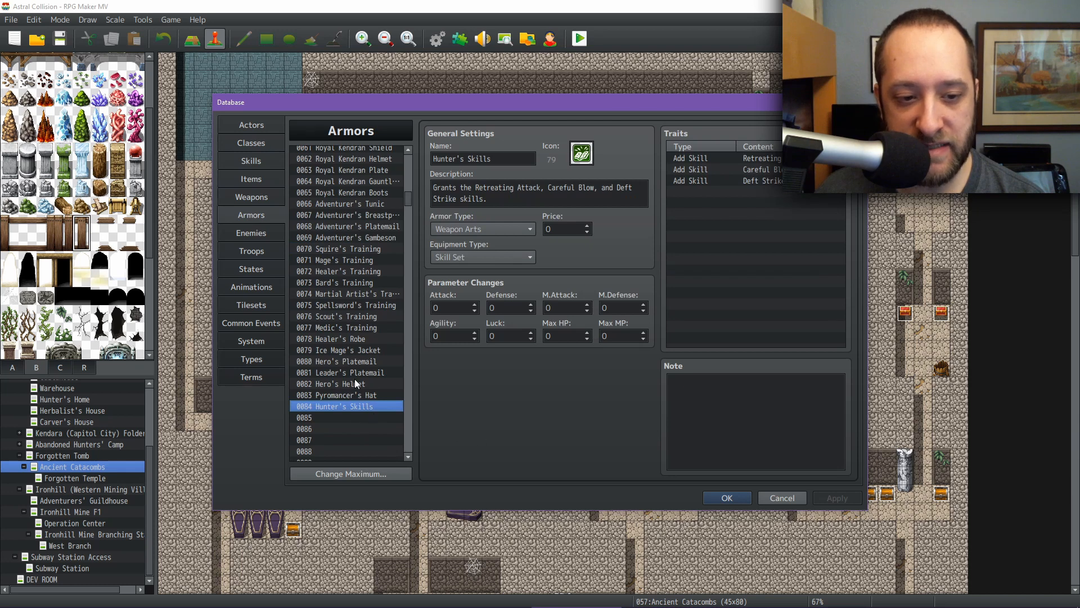
left_click(258, 195)
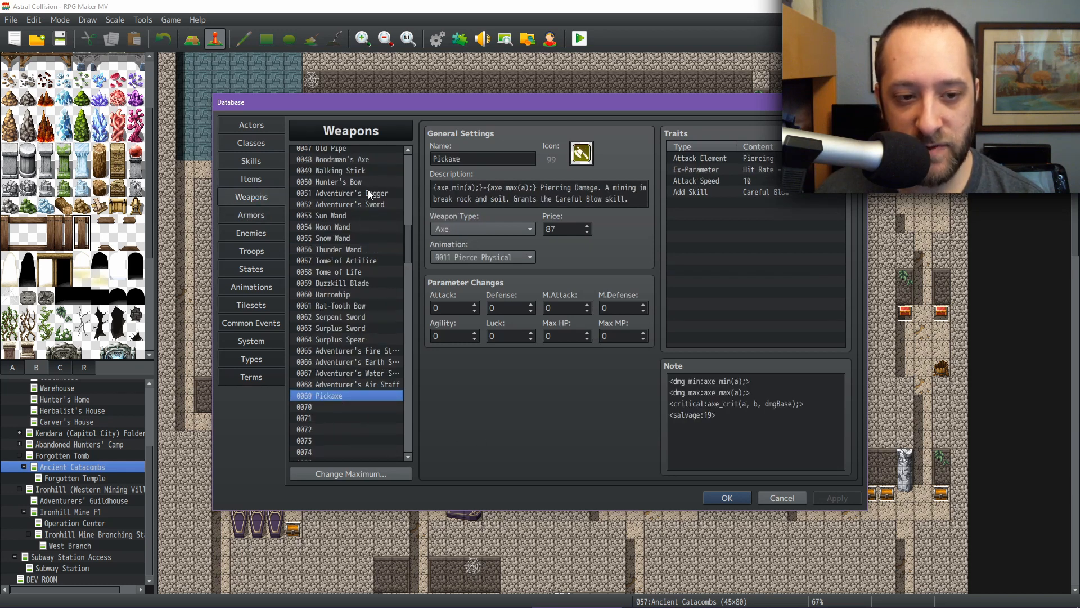
left_click(738, 498)
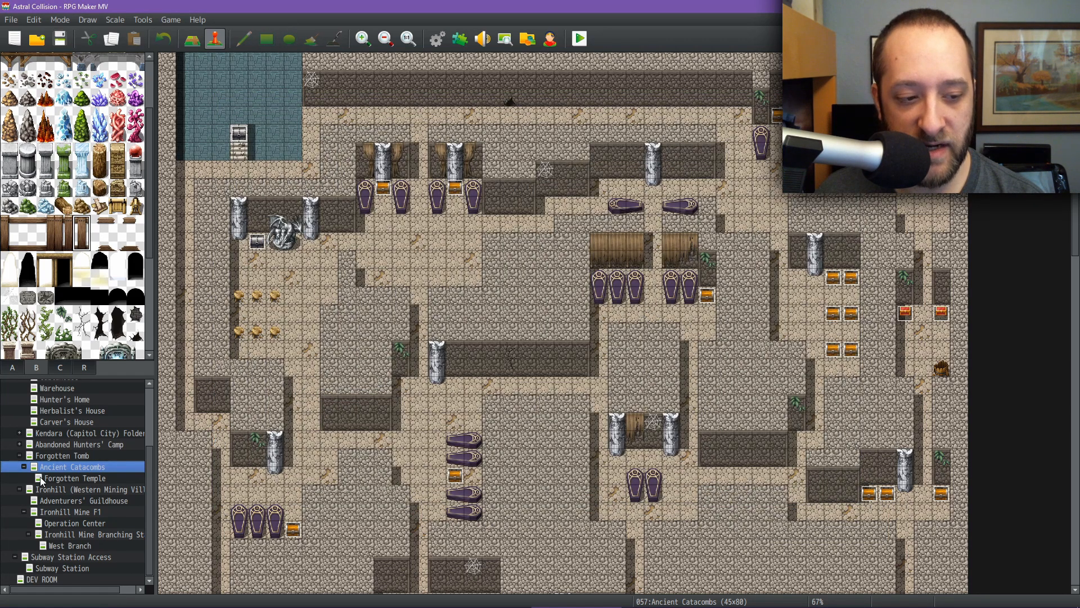
Collapse the Forgotten Tomb and Calinden (Northern Village) branches of the map tree
left_click(20, 455)
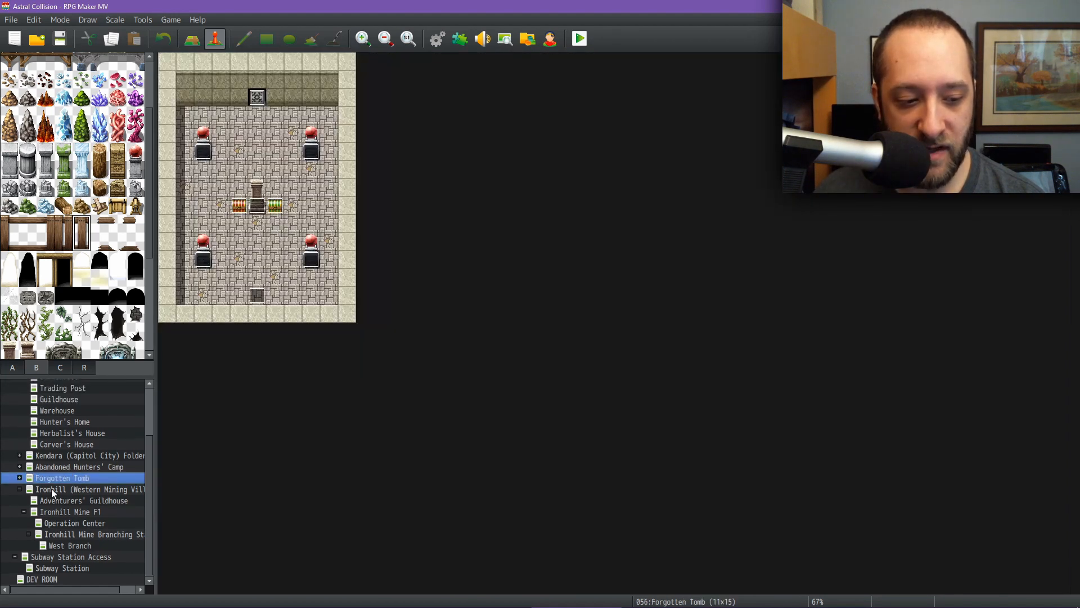
scroll(73, 436, "up", 2)
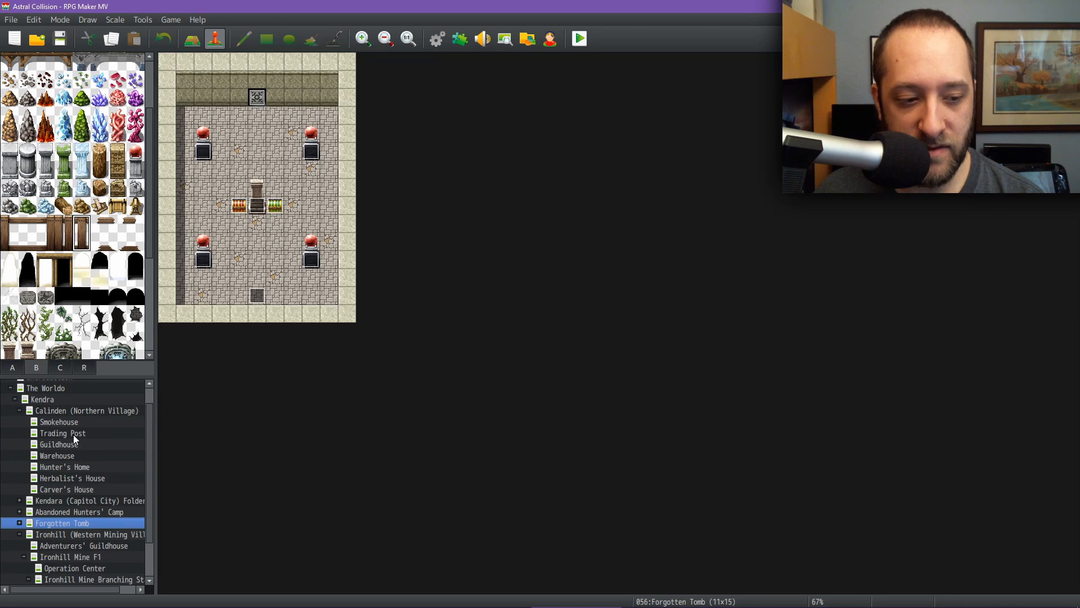
left_click(20, 410)
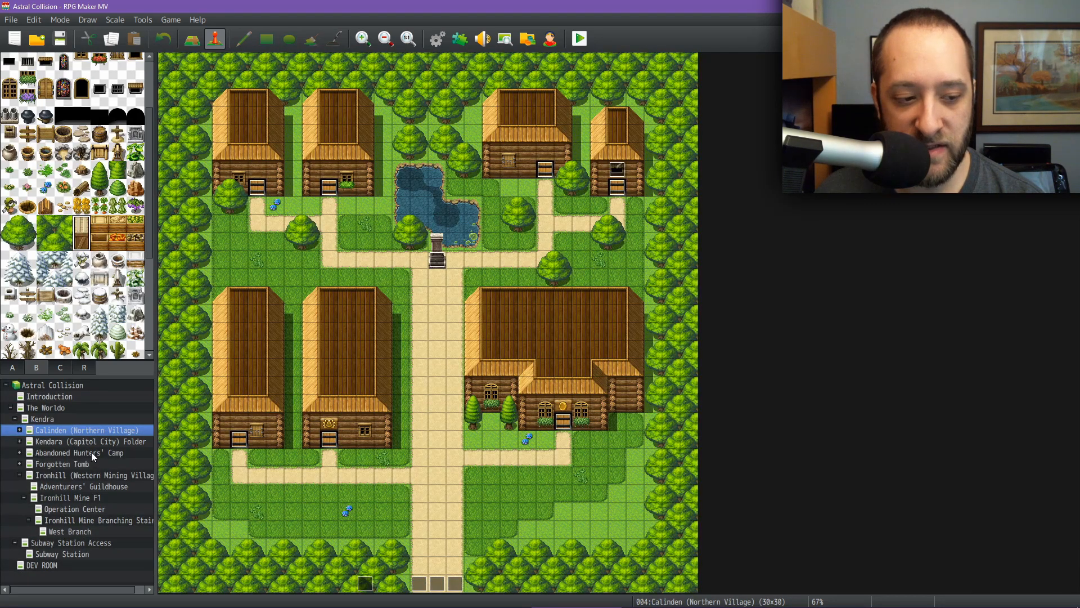
Expand the Kendara (Capitol City) Folder, and look over the Kendara upper right map and the Kendara Merchant's Building interior
left_click(20, 441)
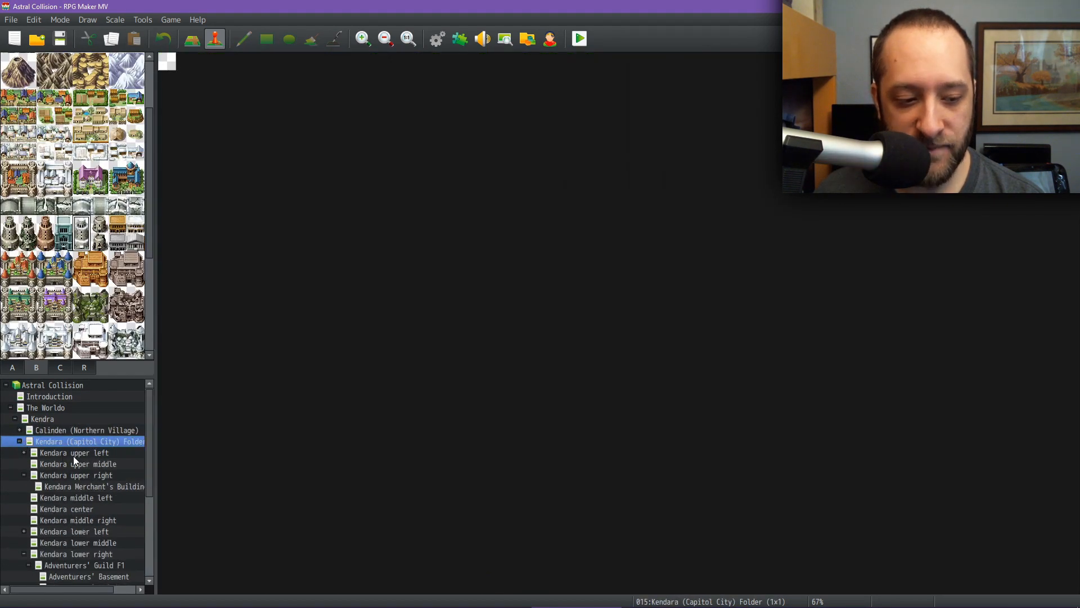
scroll(77, 460, "down", 1)
left_click(79, 464)
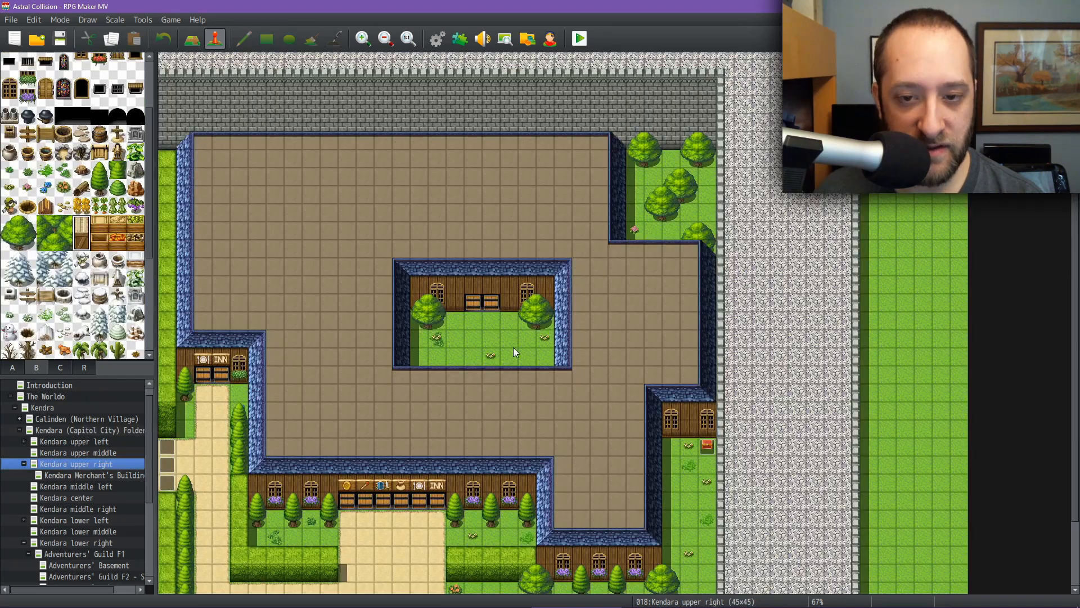
scroll(400, 462, "up", 4)
scroll(400, 463, "down", 5)
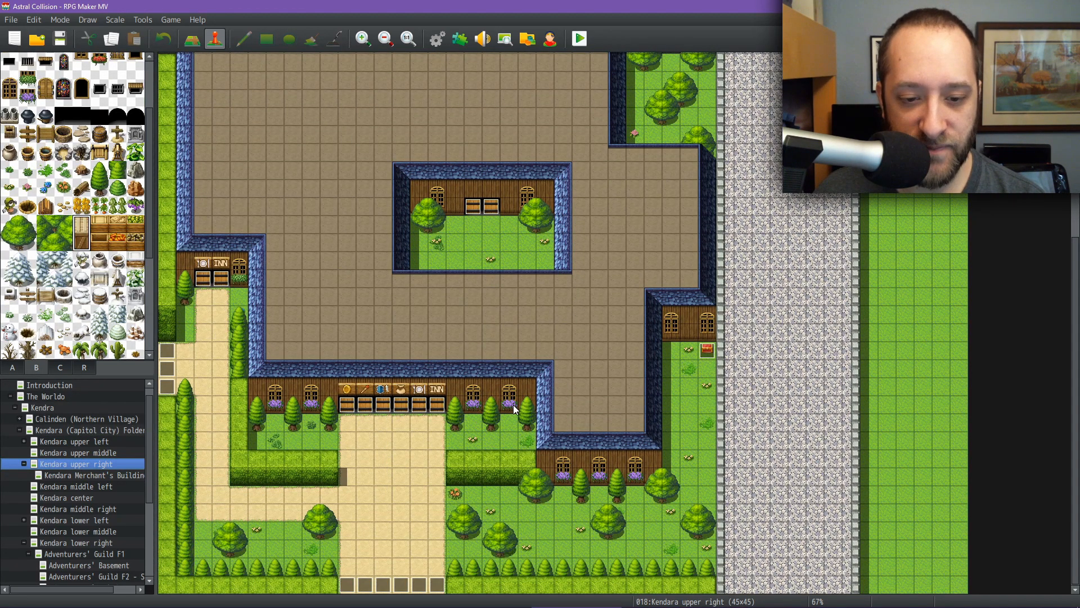
left_click(100, 475)
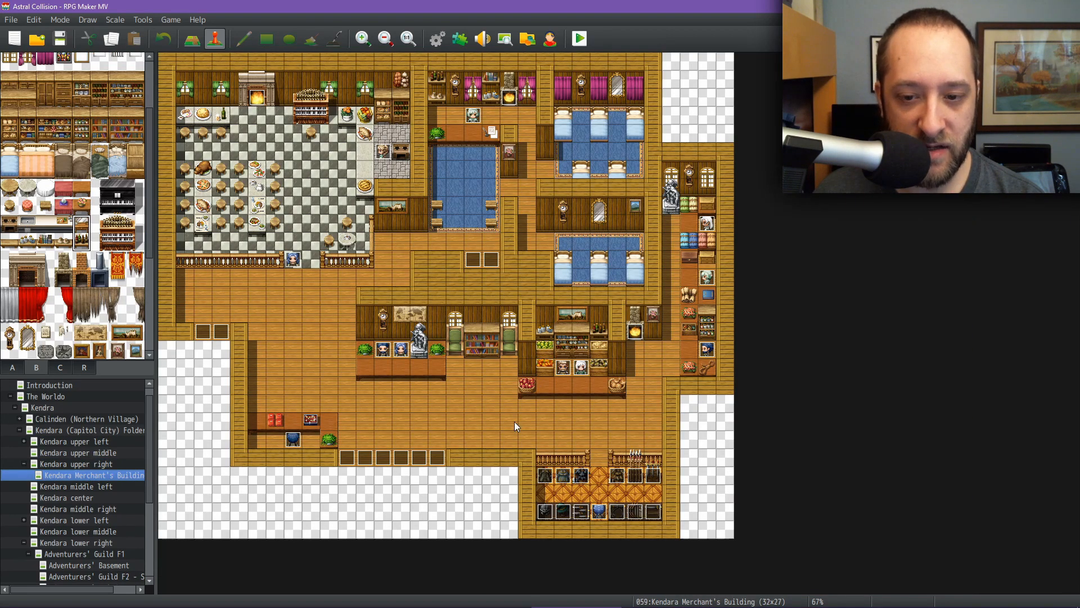
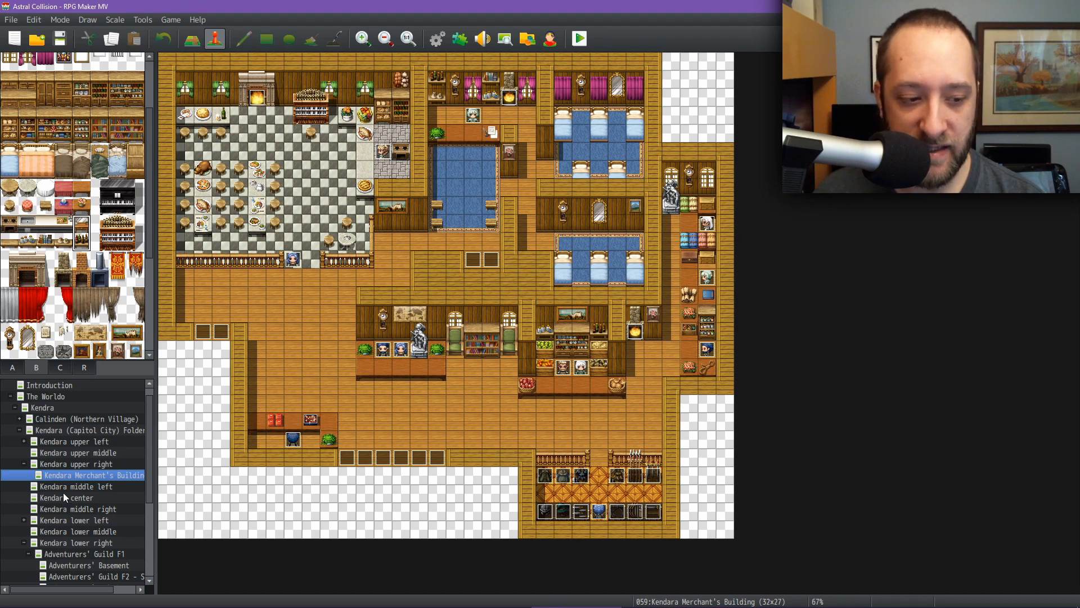
View the Adventurers' Guild F2 - Services map and identify the Smith, Guild Magic Crafter and Salvager events
scroll(109, 494, "down", 2)
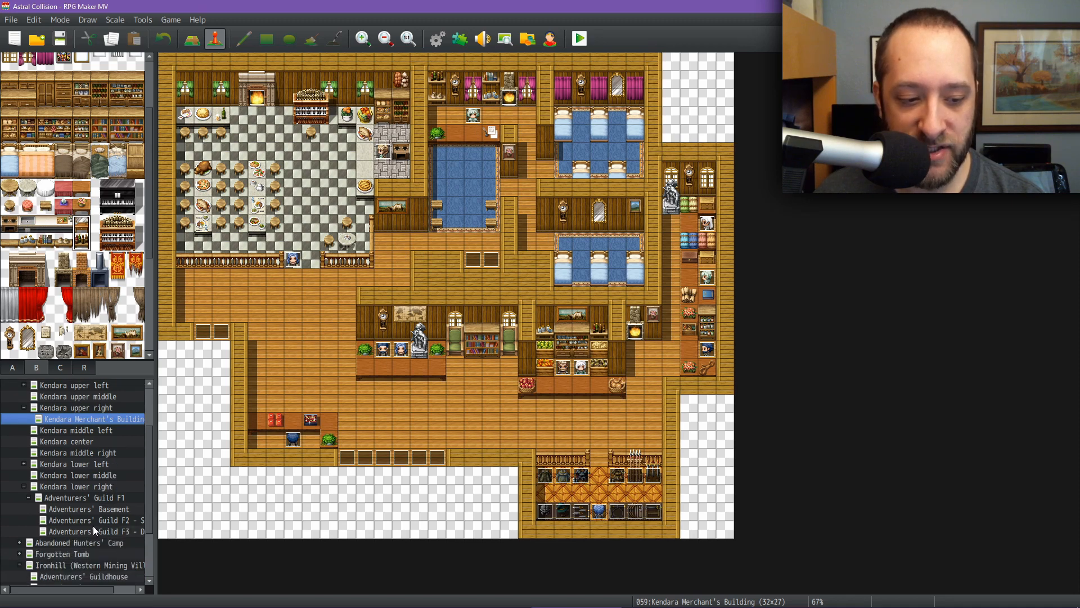
left_click(93, 515)
right_click(74, 502)
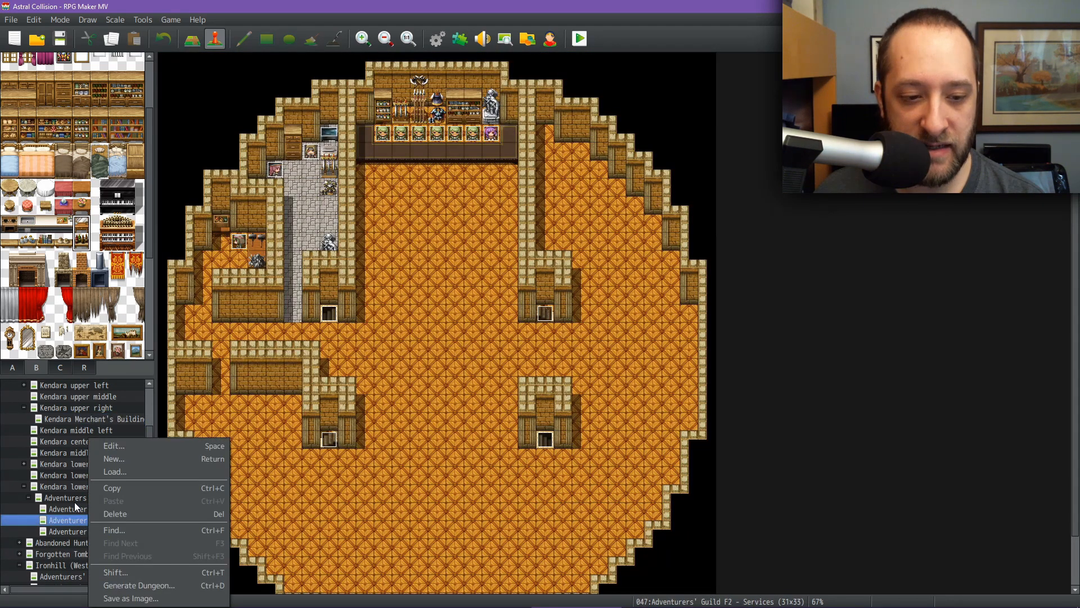
left_click(353, 335)
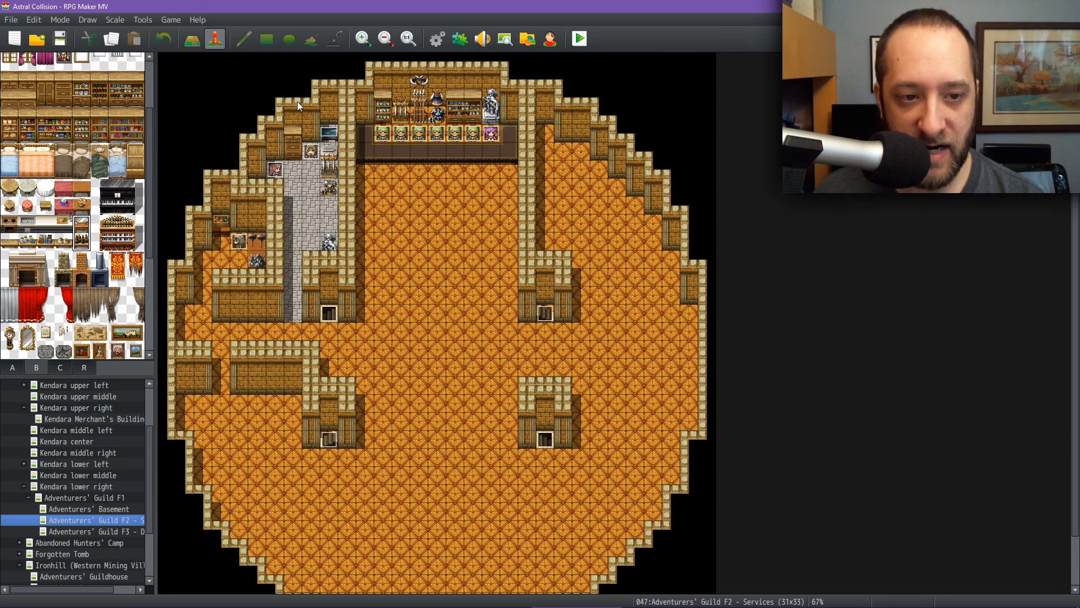
left_click(309, 155)
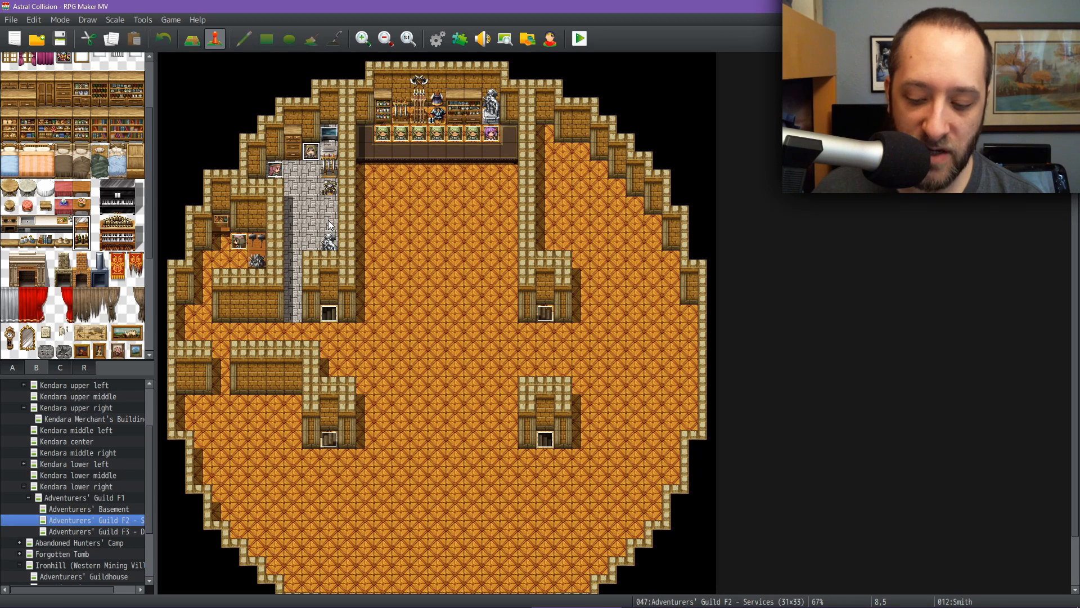
left_click(276, 172)
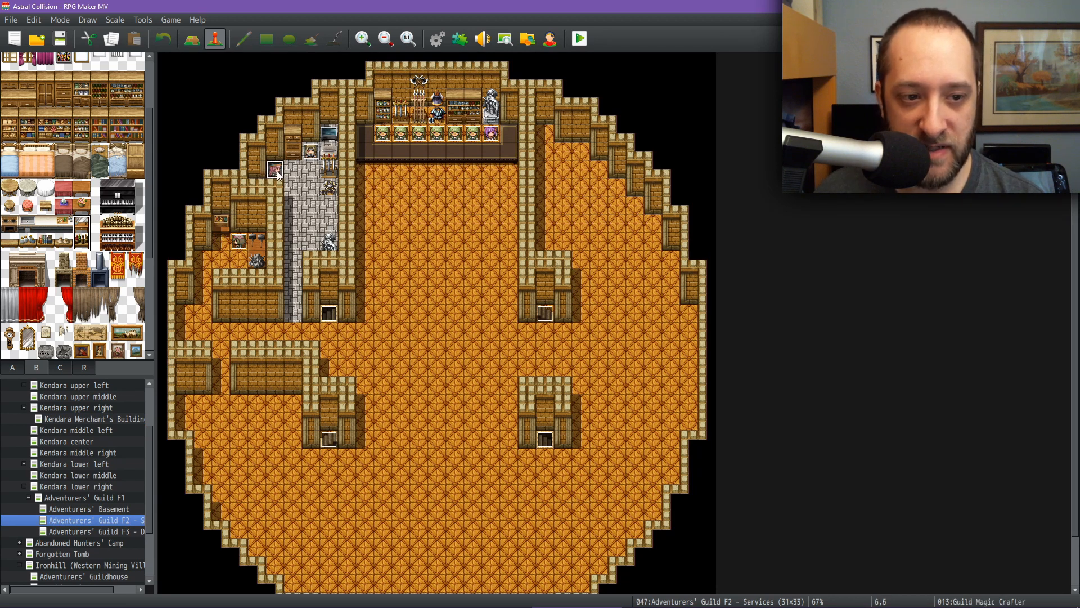
left_click(239, 242)
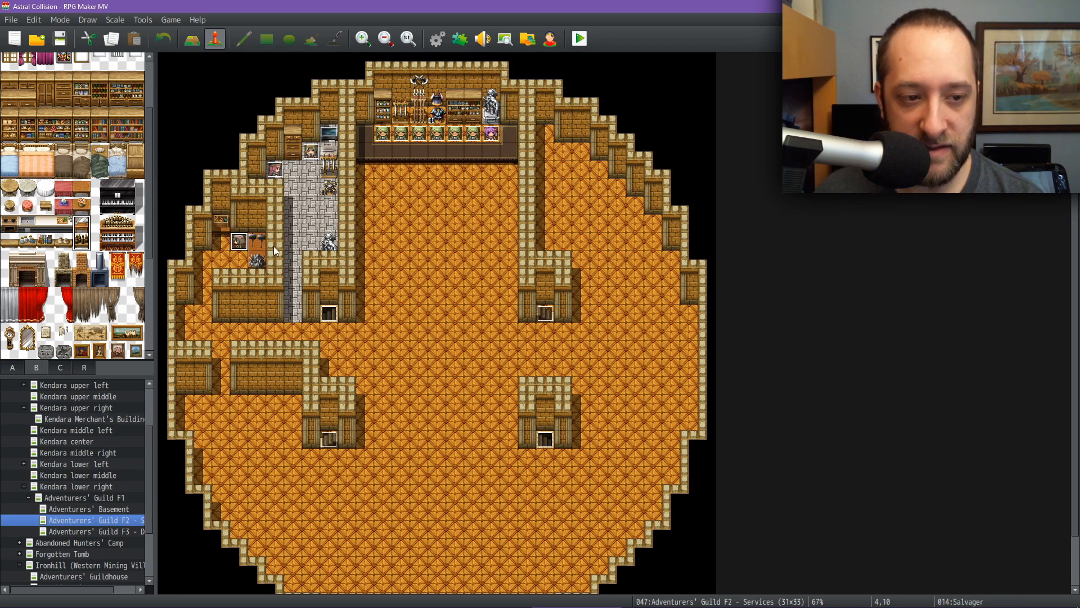
Read the Guild Magic Crafter event's commands and close it without changes
left_click(281, 170)
double_click(280, 170)
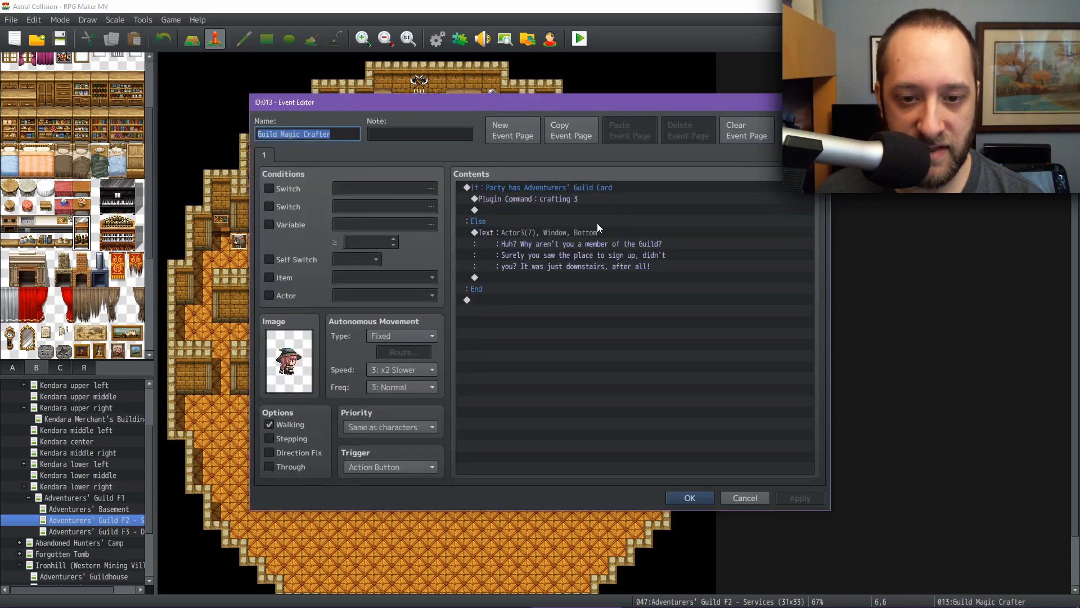
left_click(736, 495)
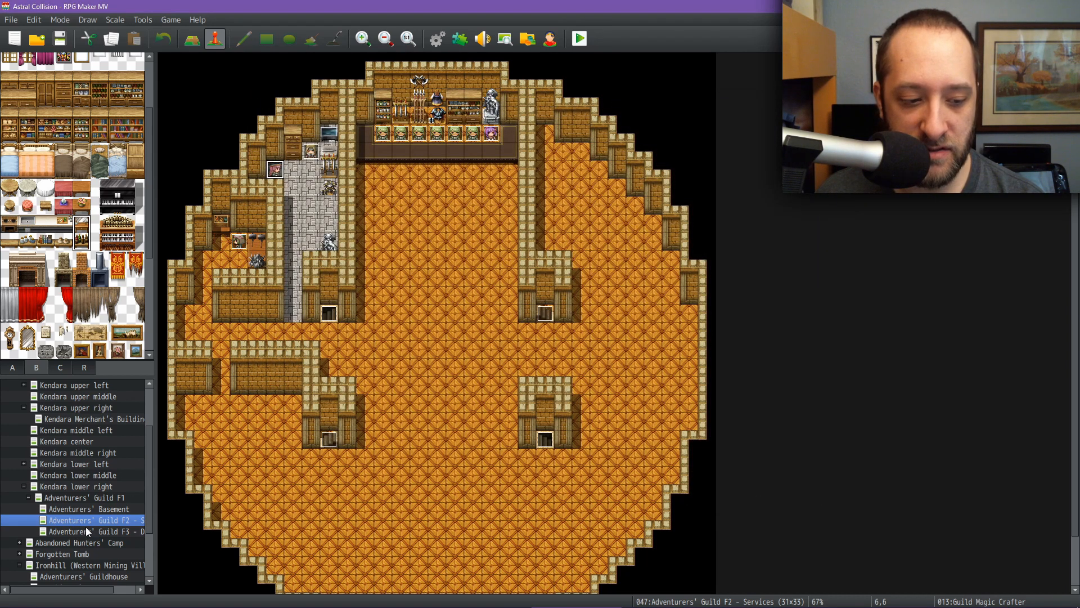
View the Ironhill (Western Mining Village) map, and collapse the Kendara (Capitol City) Folder in the map tree
scroll(65, 530, "down", 2)
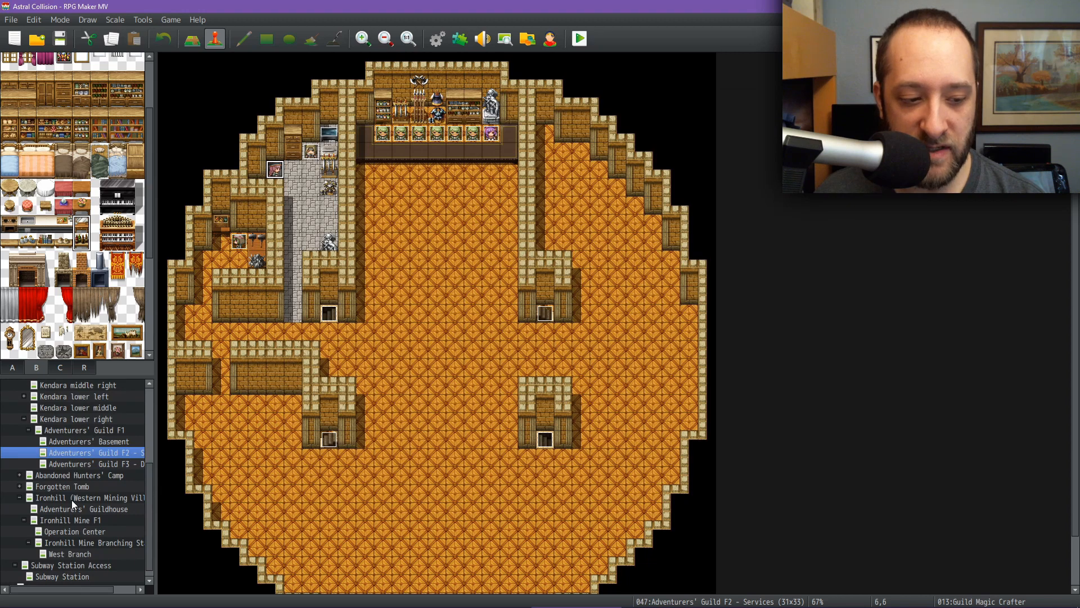
left_click(75, 497)
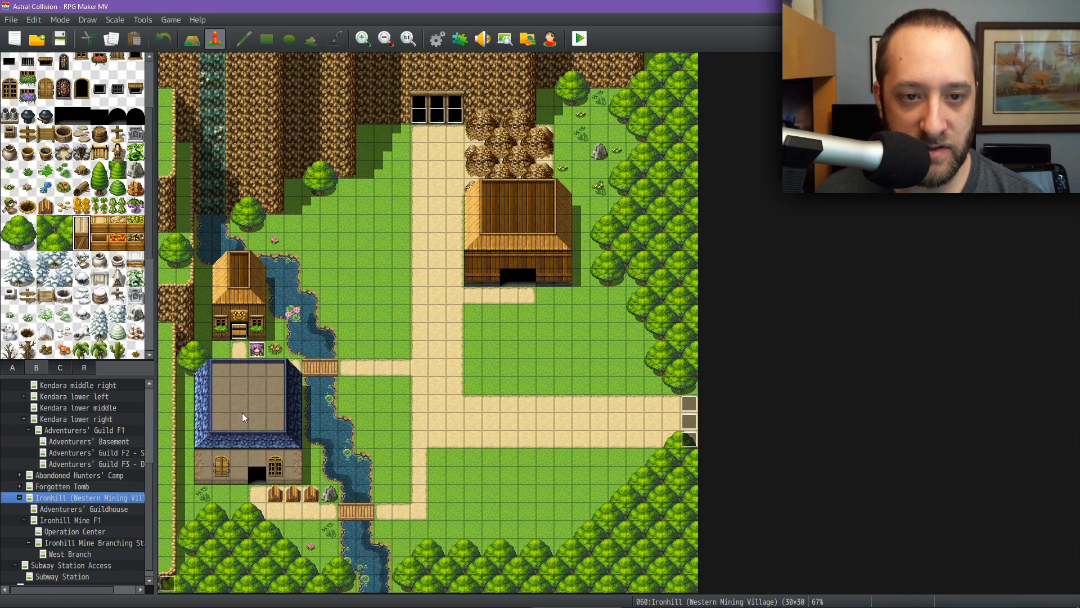
scroll(49, 432, "up", 4)
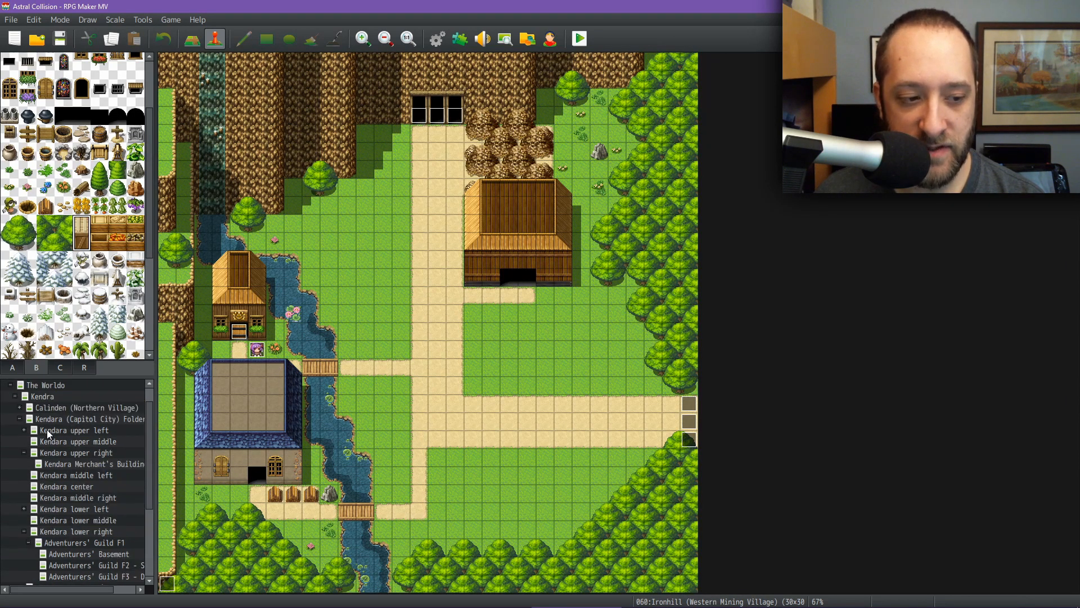
double_click(97, 443)
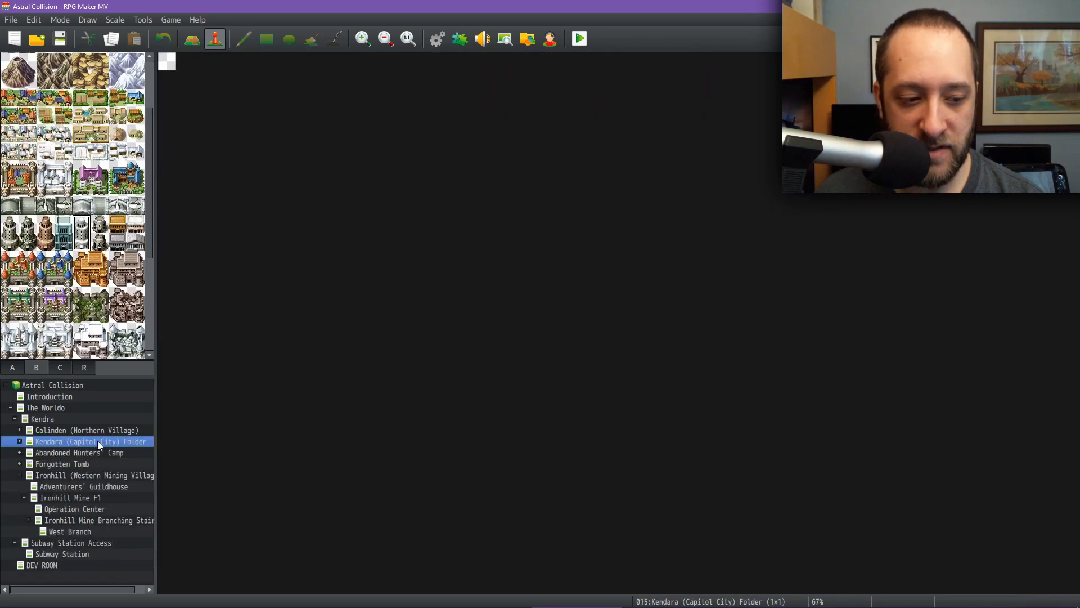
Examine The Worldo map around the walled capital, the northern village and the western mining village
left_click(66, 410)
middle_click_drag(432, 343, 563, 248)
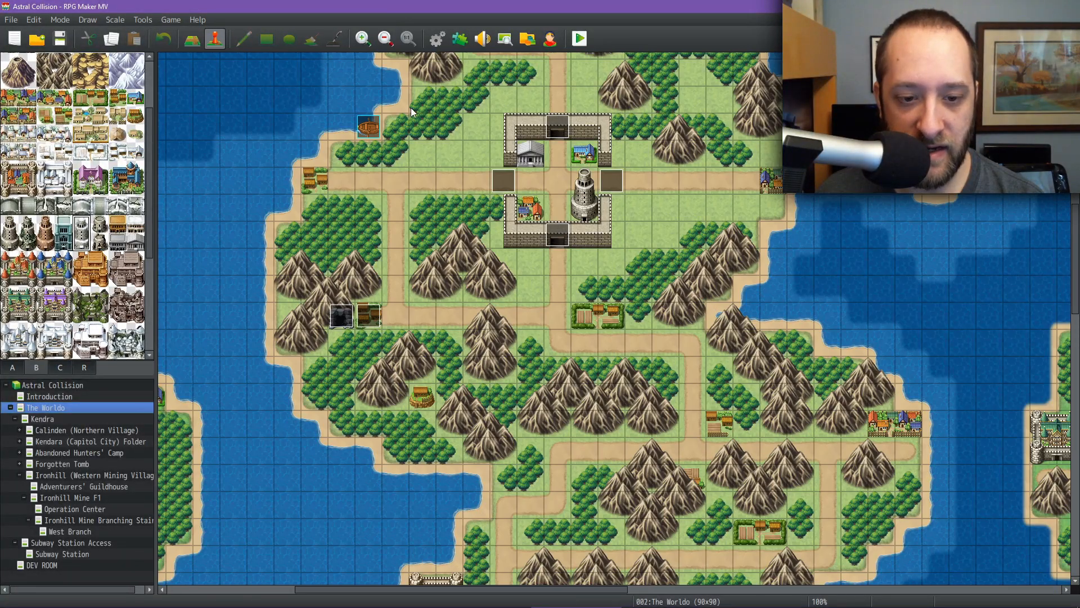
left_click(407, 39)
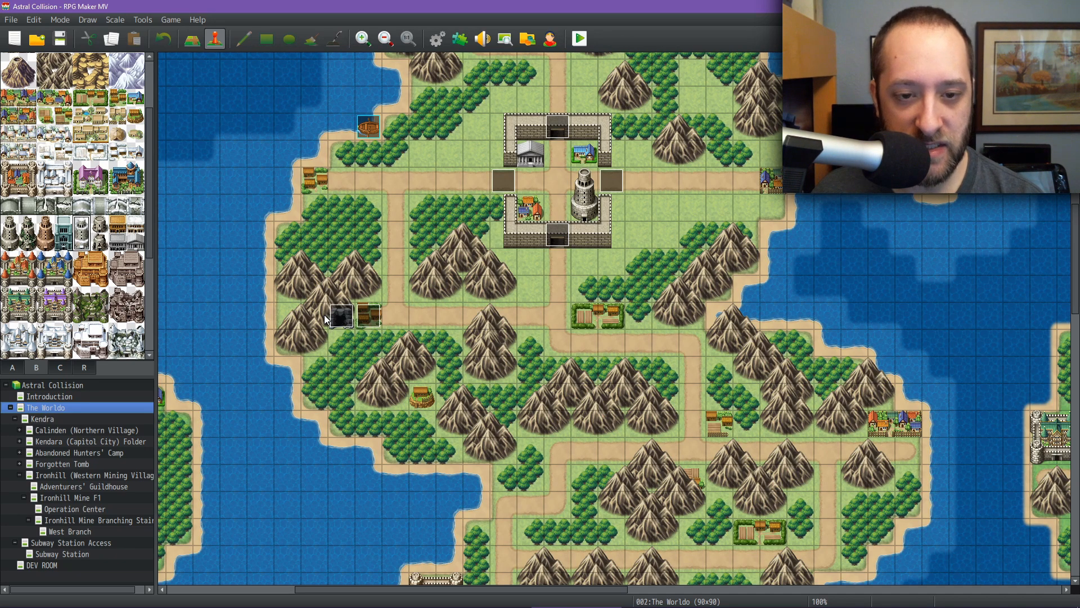
middle_click(523, 300)
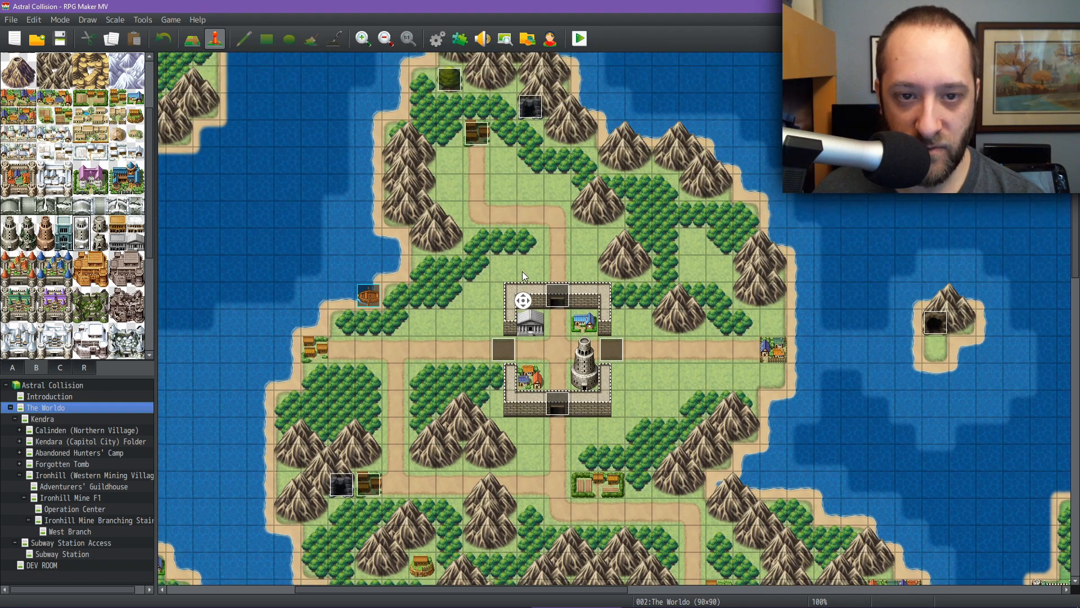
middle_click(522, 272)
middle_click(477, 315)
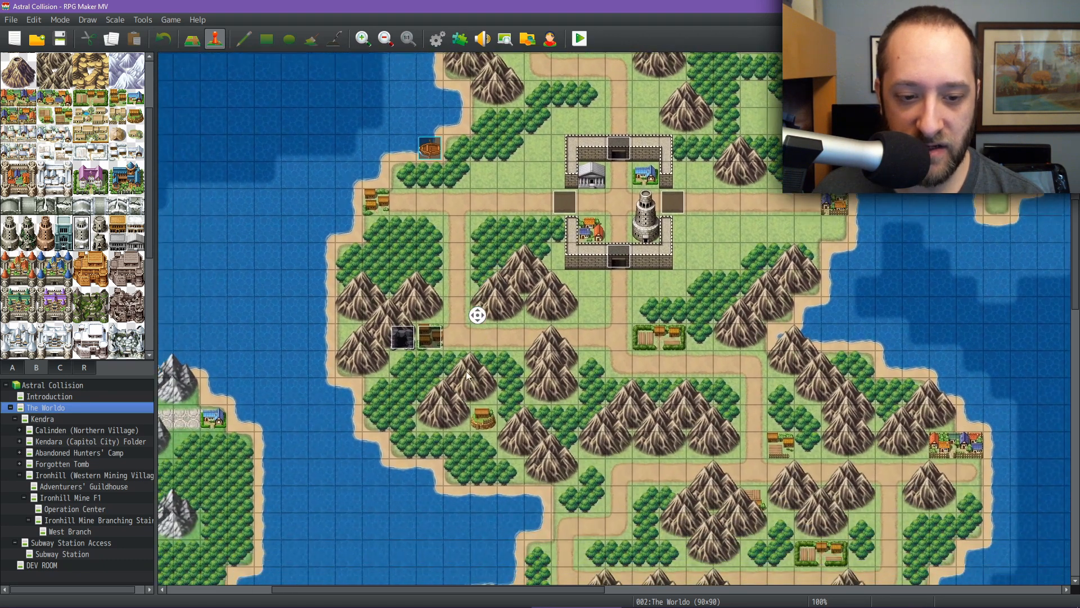
middle_click(466, 370)
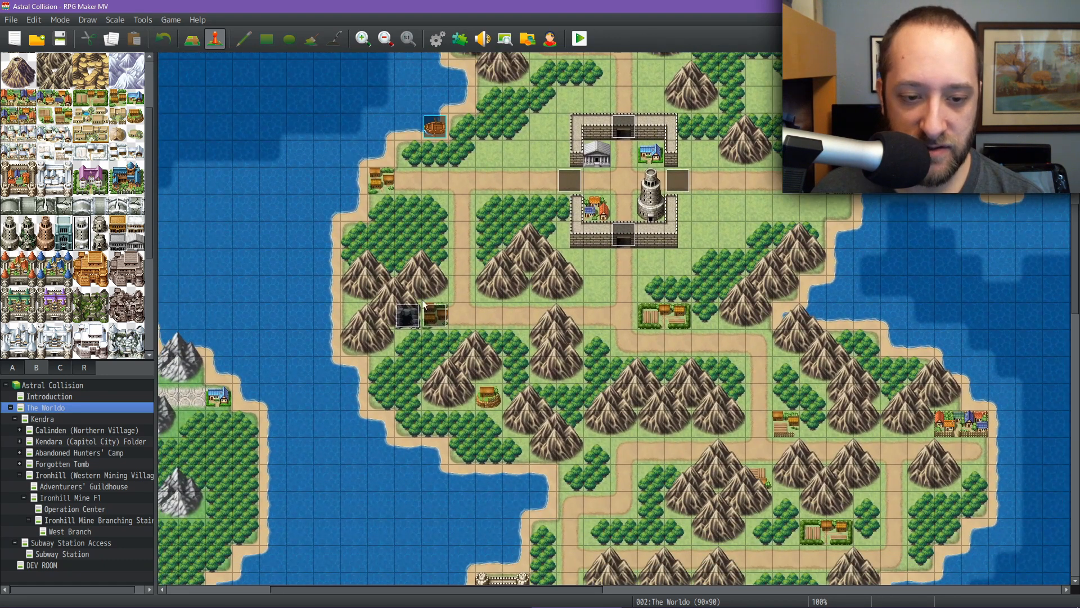
Look over the Ironhill village map from the mine entrance to the southern river, and read the Guild Information event's dialogue
left_click(87, 476)
middle_click(531, 323)
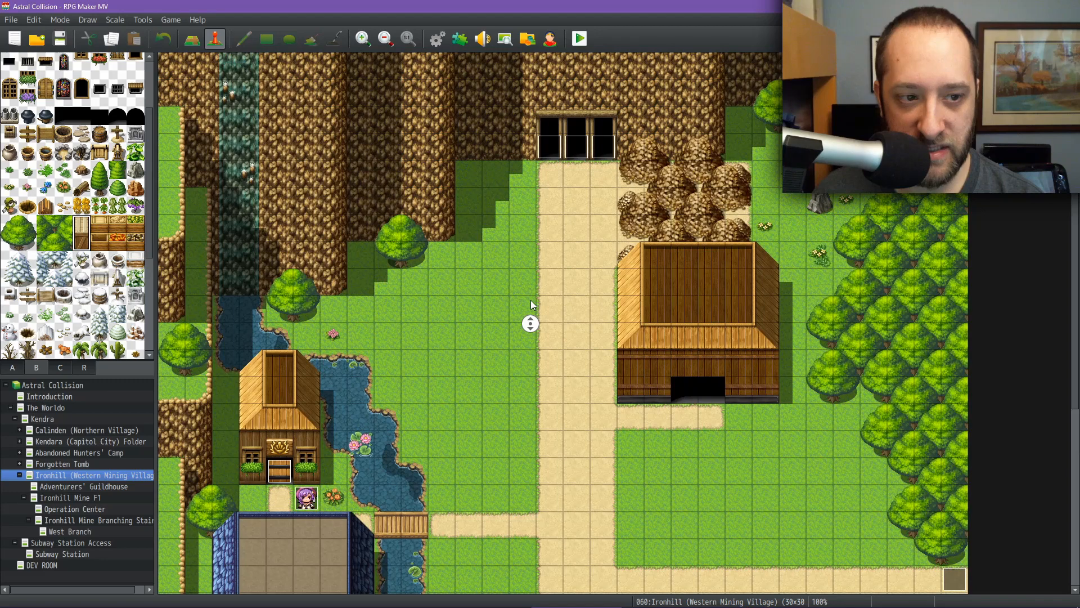
middle_click(532, 300)
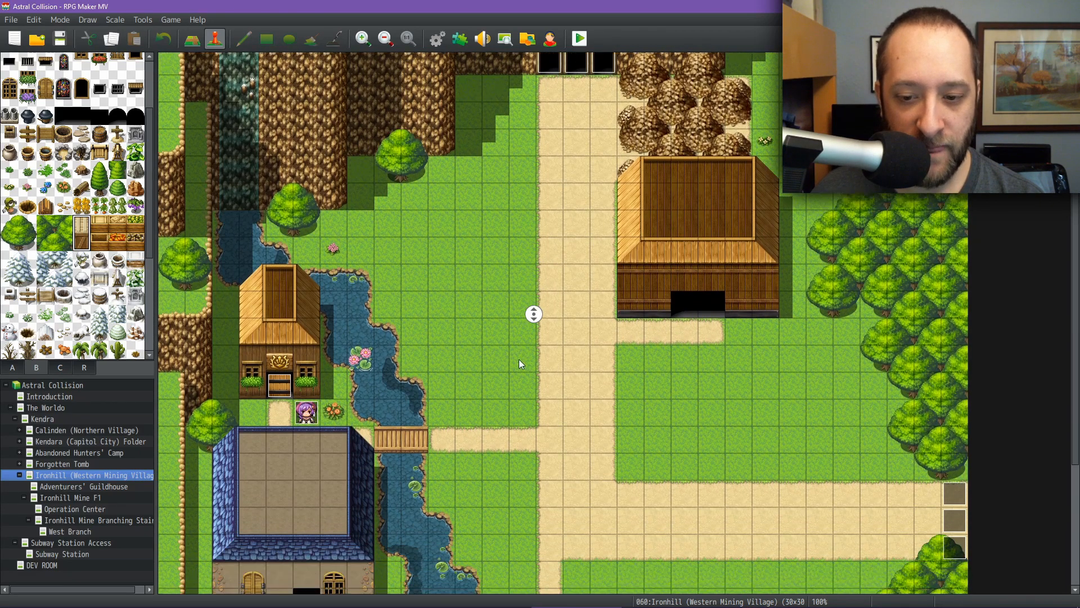
middle_click(518, 370)
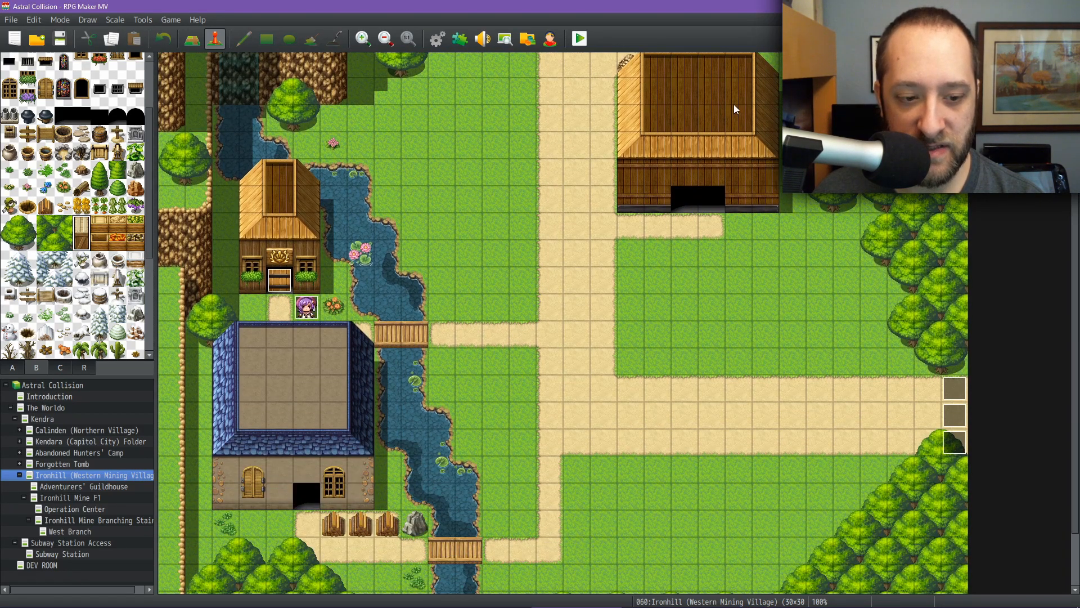
middle_click(735, 188)
middle_click(732, 146)
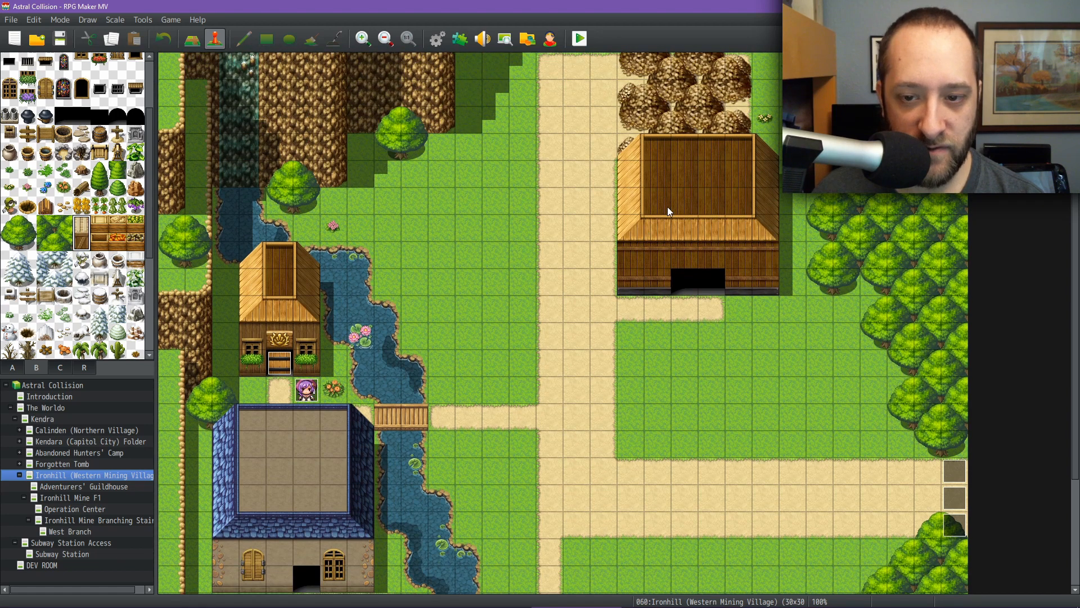
middle_click_drag(728, 191, 731, 142)
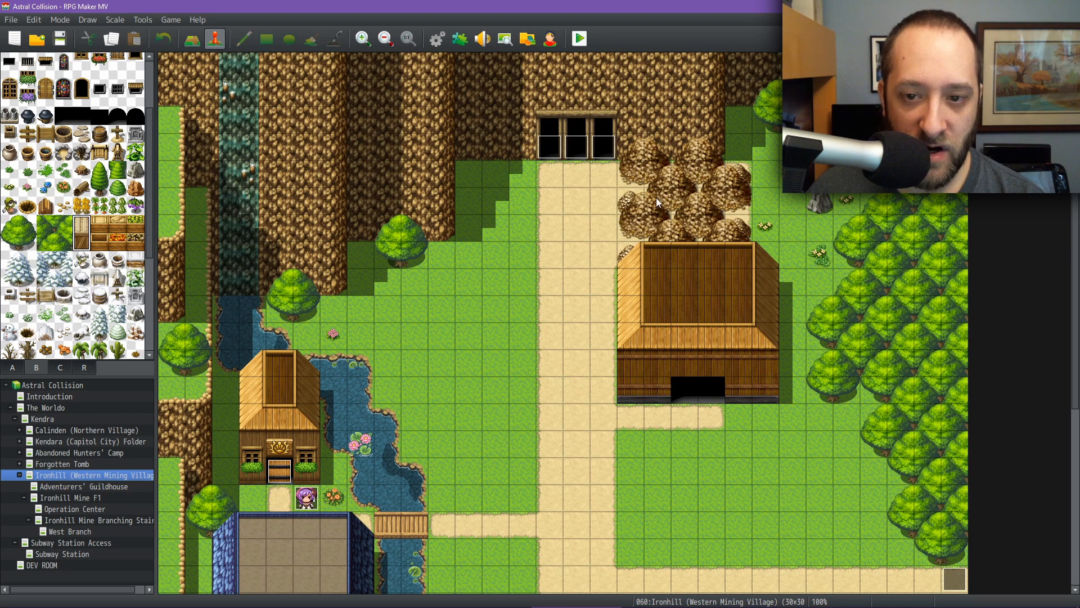
scroll(572, 262, "down", 5)
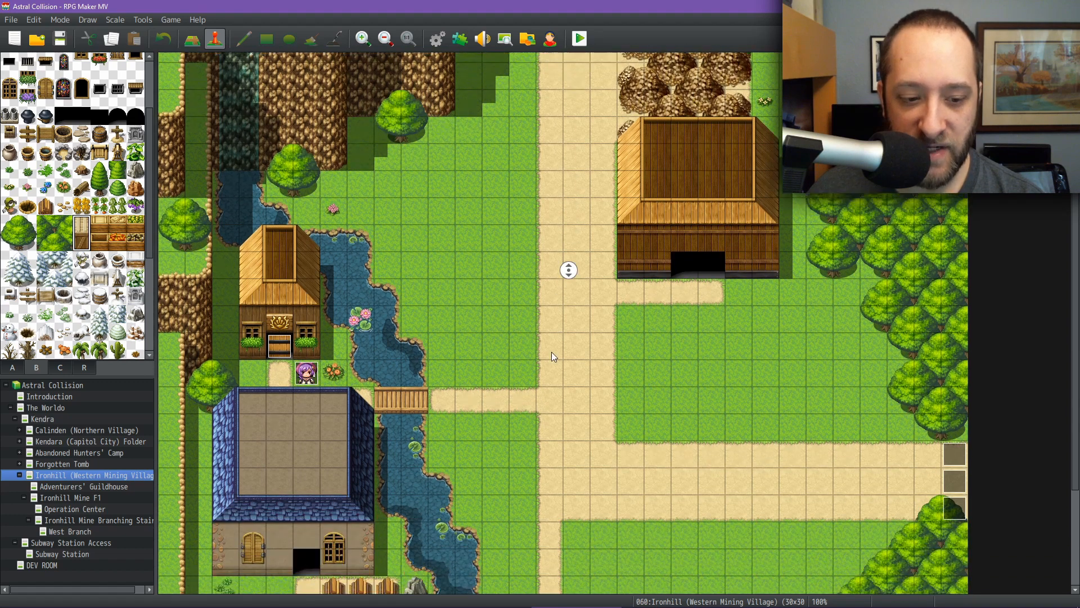
scroll(480, 350, "up", 5)
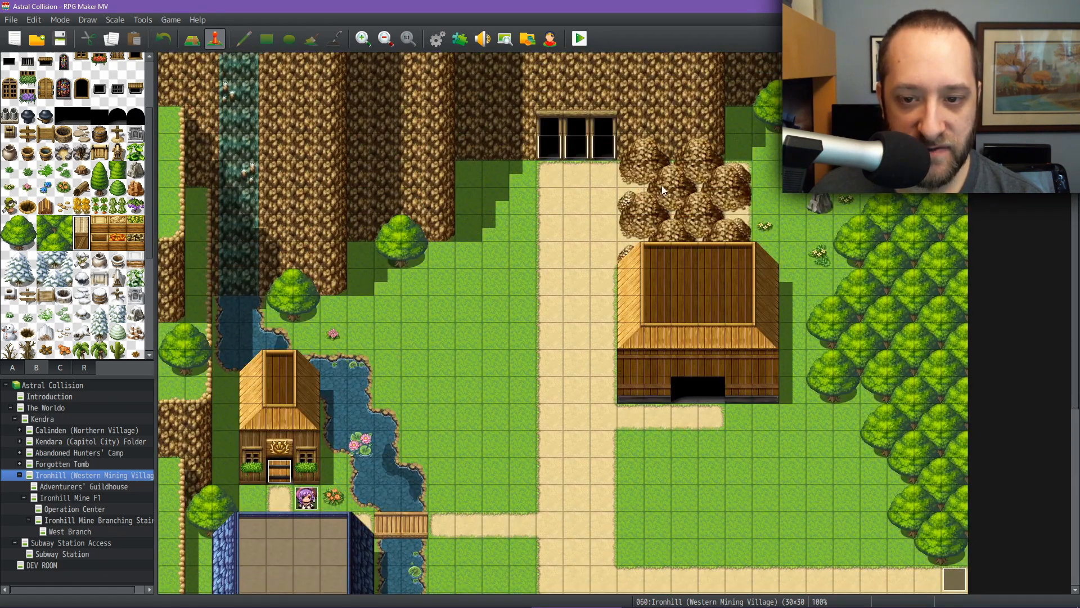
scroll(590, 270, "down", 5)
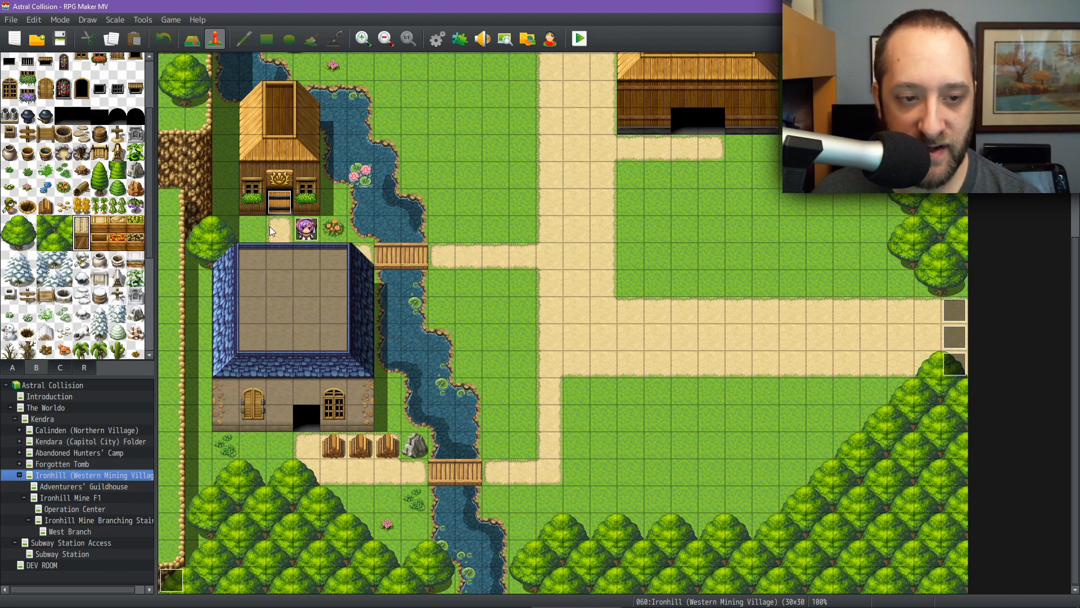
double_click(307, 229)
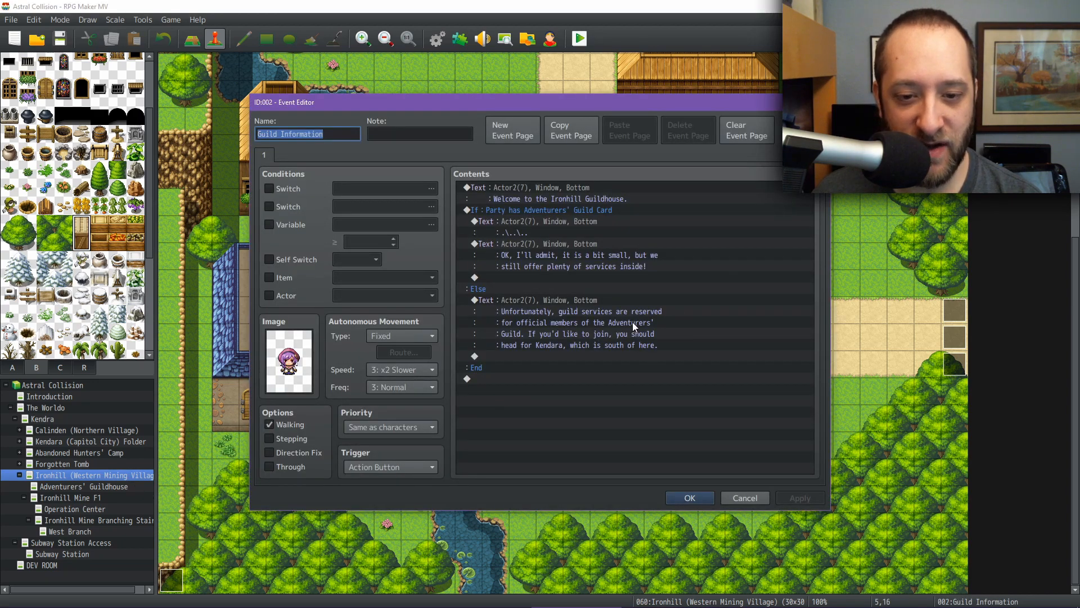
left_click(753, 502)
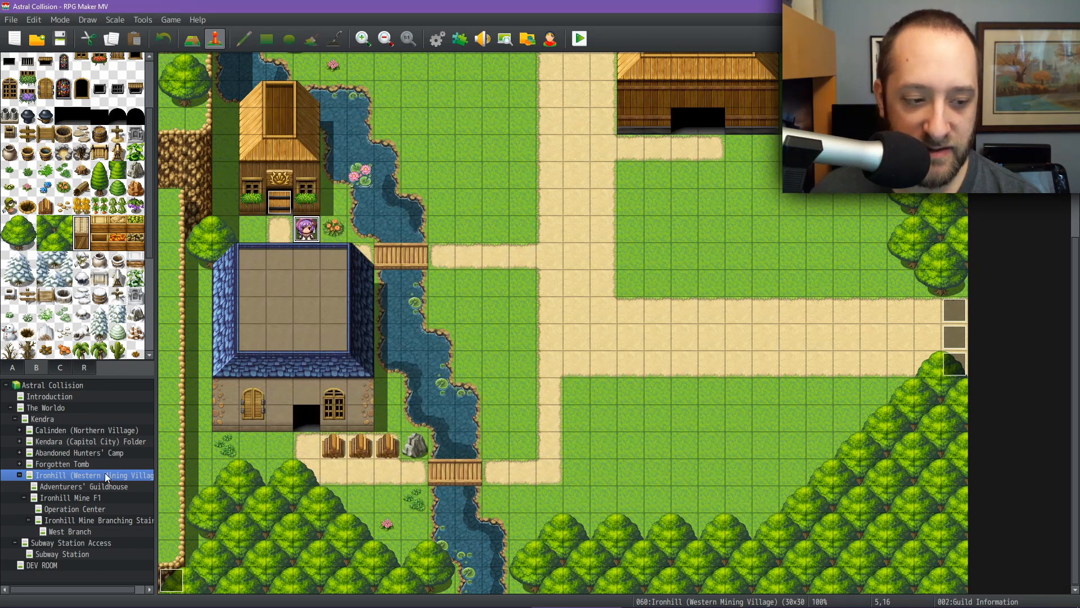
Open Ironhill's Adventurers' Guildhouse map and read the Guild Merchant event's shop and dialogue commands
left_click(97, 486)
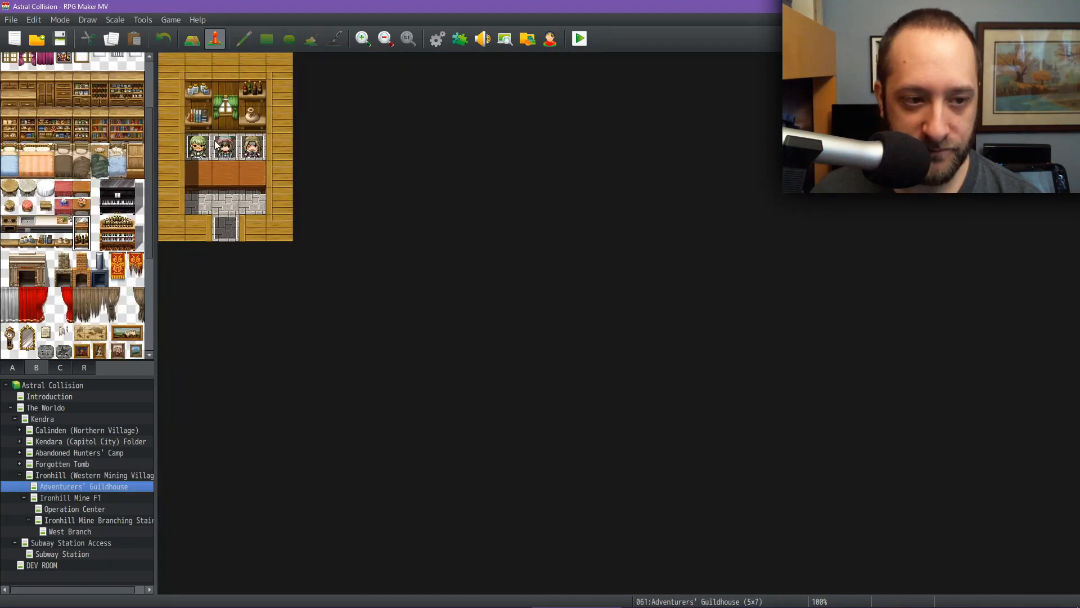
left_click(198, 149)
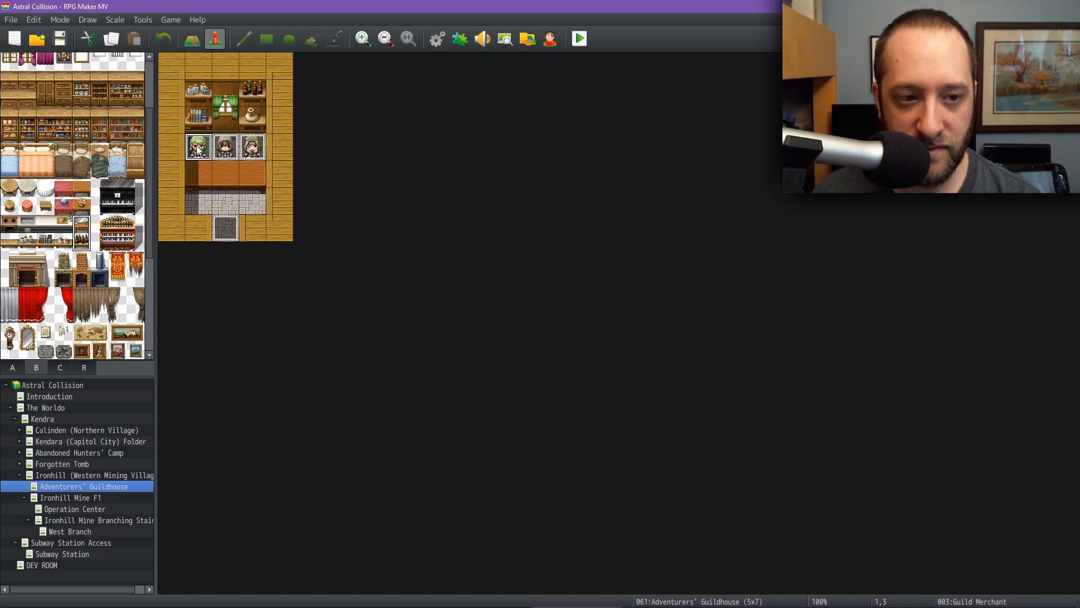
double_click(199, 149)
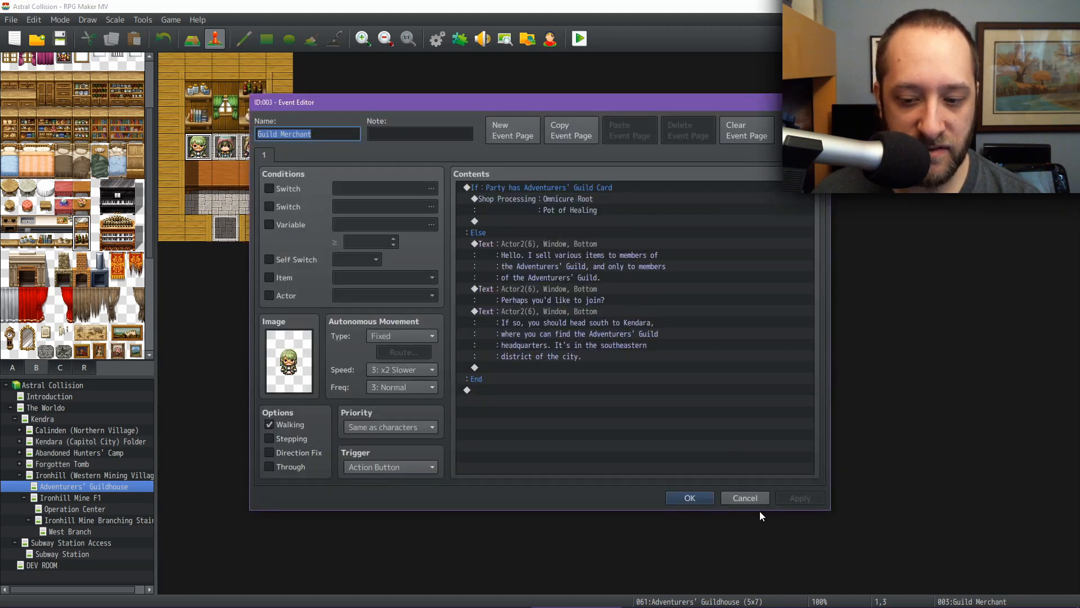
Close the Guild Merchant event and identify the Salvager and Smith events beside it in the Adventurers' Guildhouse
left_click(748, 496)
left_click(232, 149)
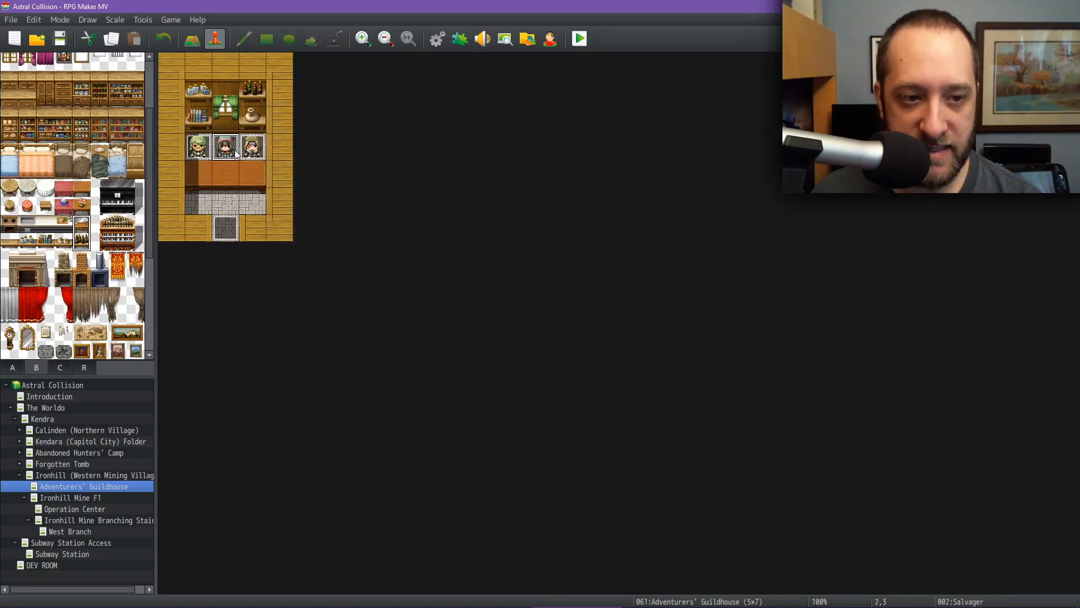
left_click(253, 149)
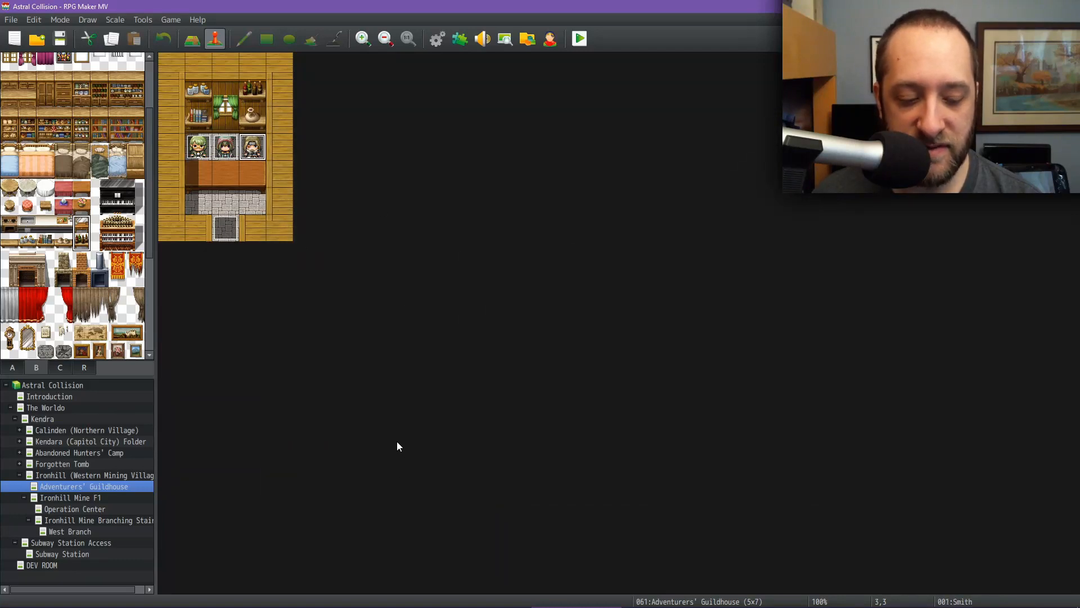
Look over the Ironhill Mine F1 map from the minecart tracks to the eastern side
left_click(68, 497)
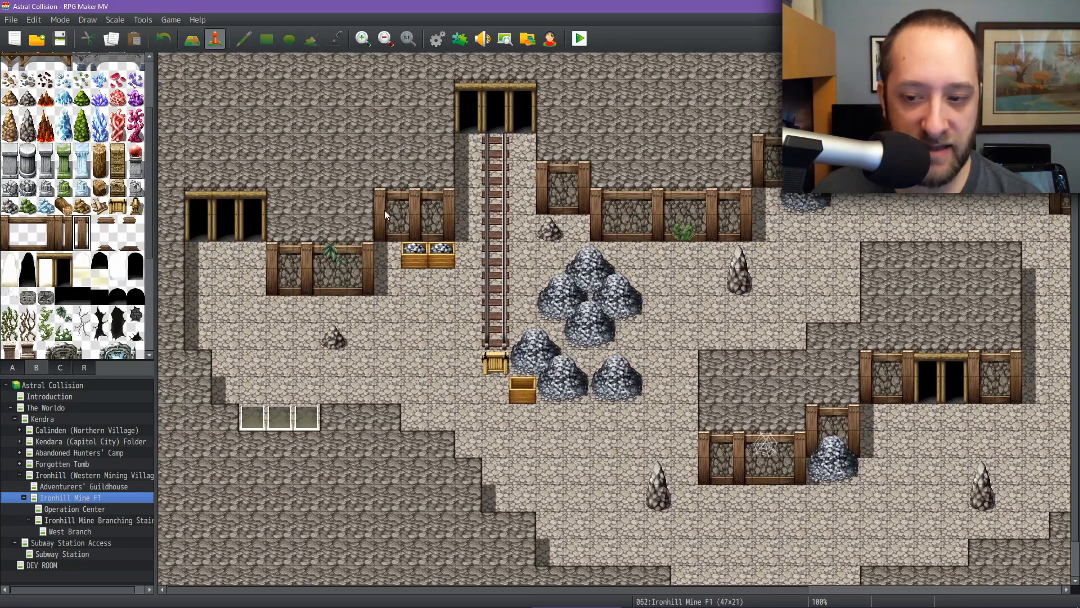
middle_click_drag(384, 272, 489, 267)
middle_click_drag(611, 261, 744, 385)
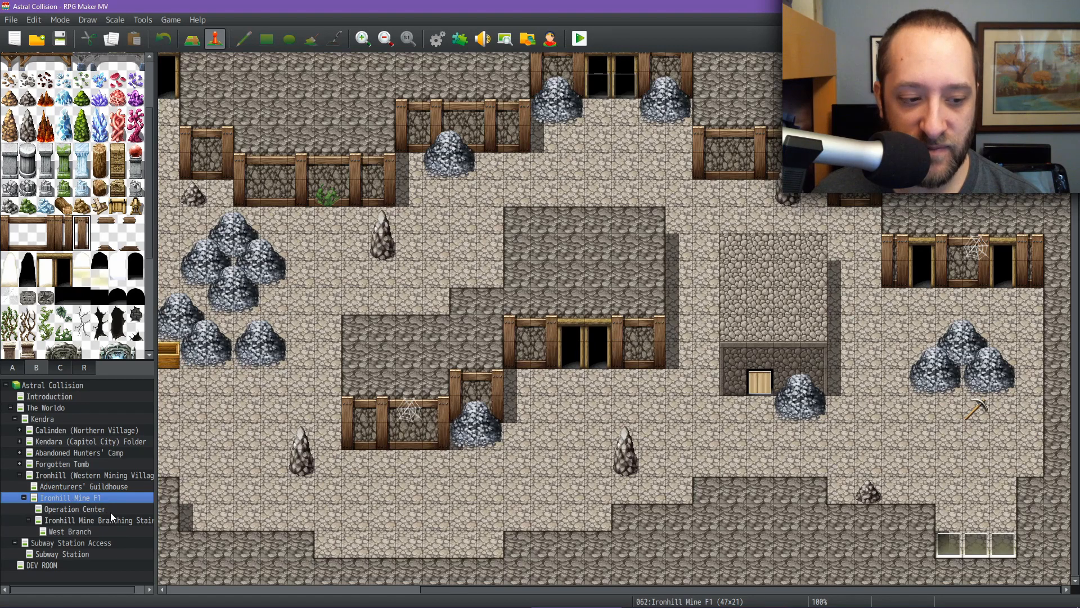
View the Operation Center map and read the Mine Overseer event's dialogue
left_click(93, 509)
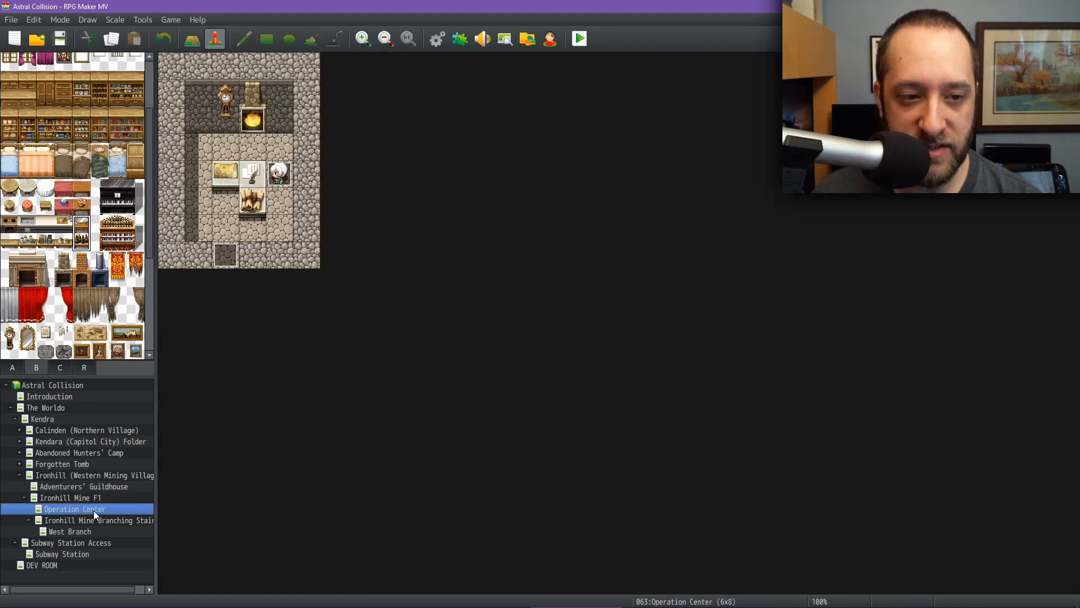
double_click(280, 174)
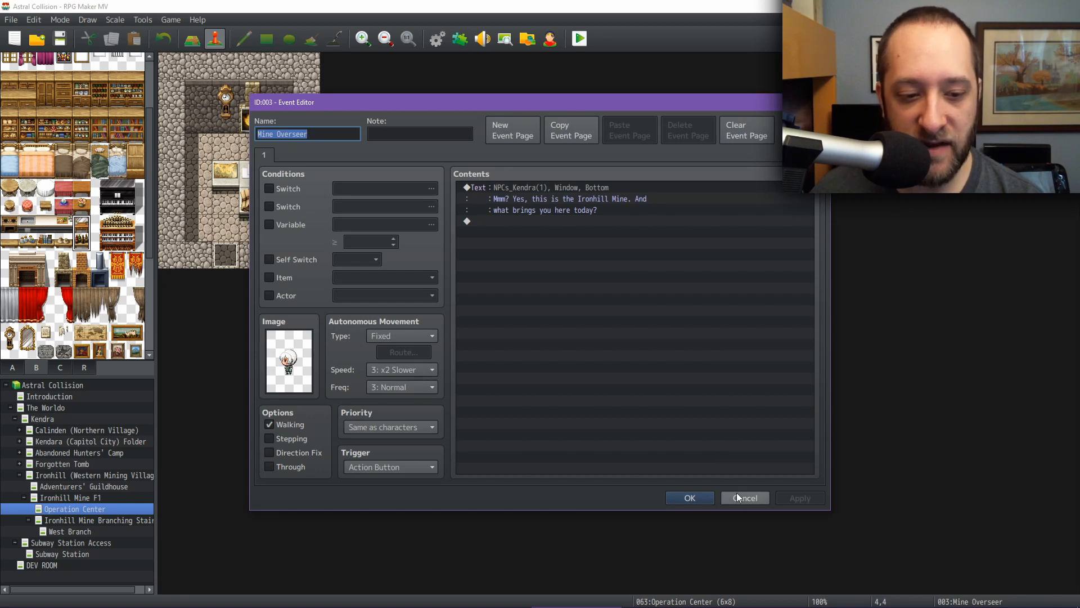
left_click(742, 495)
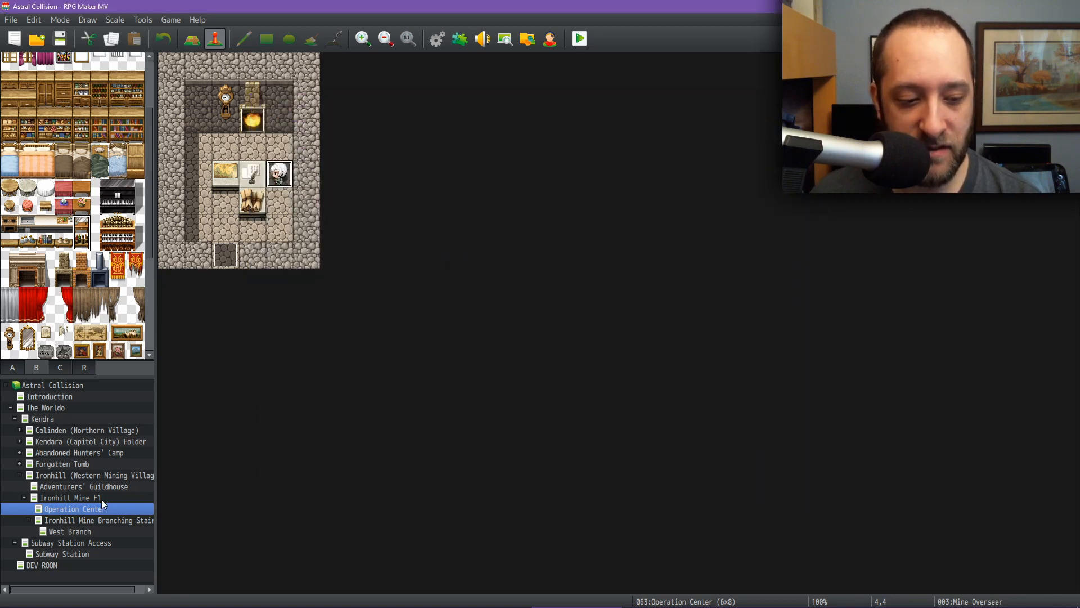
View the Ironhill Mine Branching Stairs map and read the Warning Miner event's dialogue commands
left_click(95, 521)
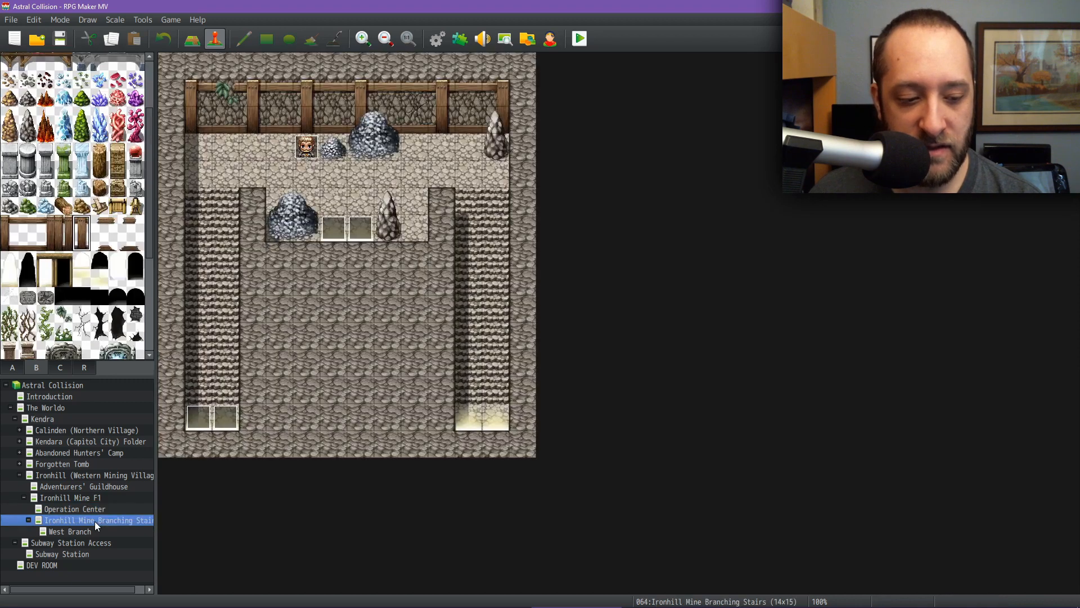
double_click(307, 147)
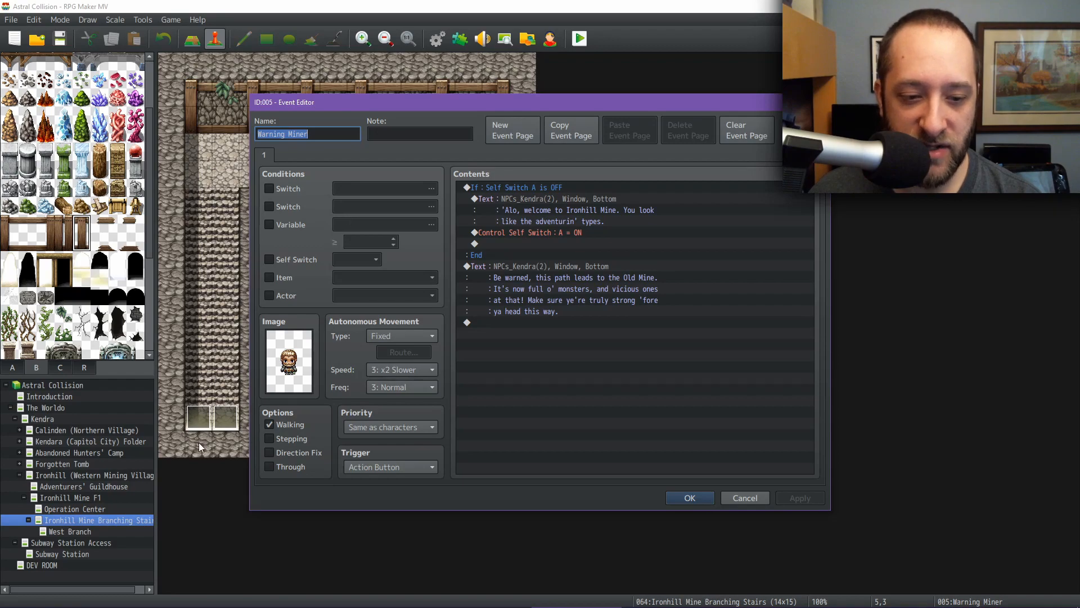
left_click(745, 499)
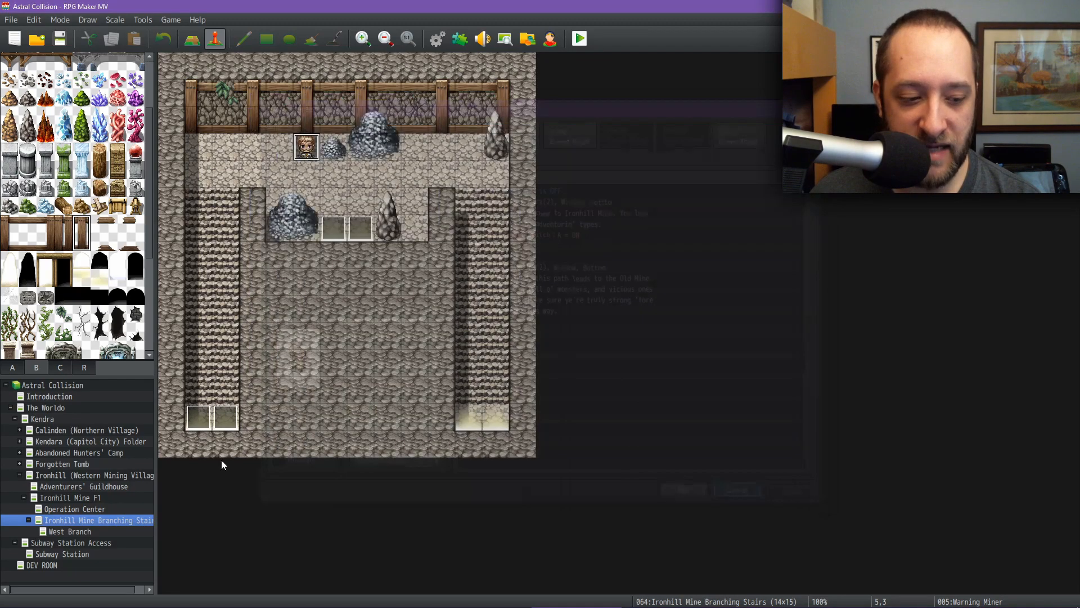
Examine the entire West Branch map and locate the Generate Dungeon command among the map commands
left_click(76, 530)
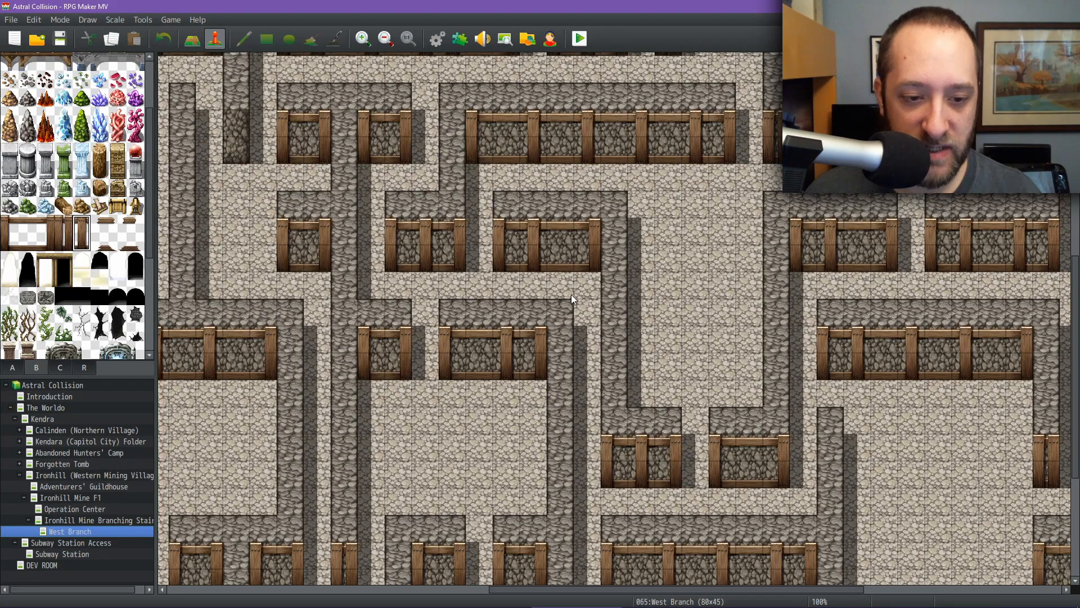
scroll(572, 299, "down", 4, "ctrl")
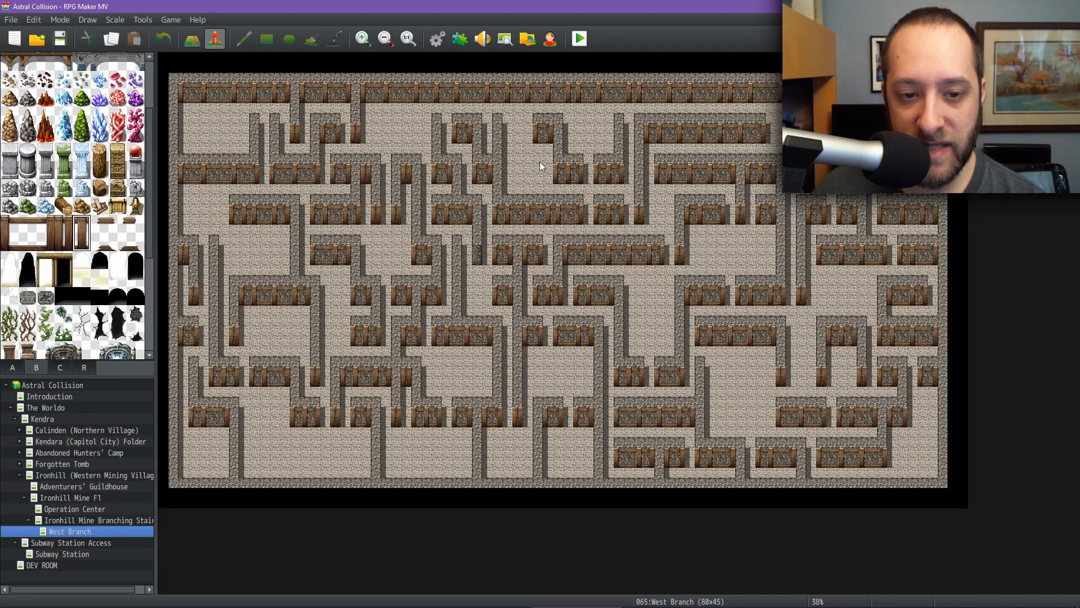
right_click(100, 531)
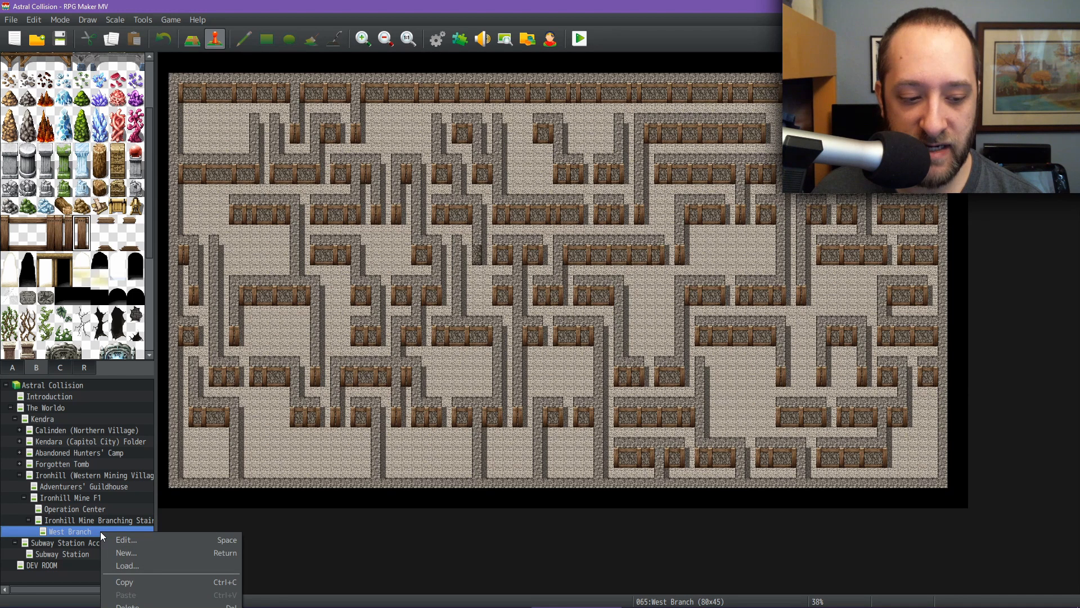
right_click(44, 399)
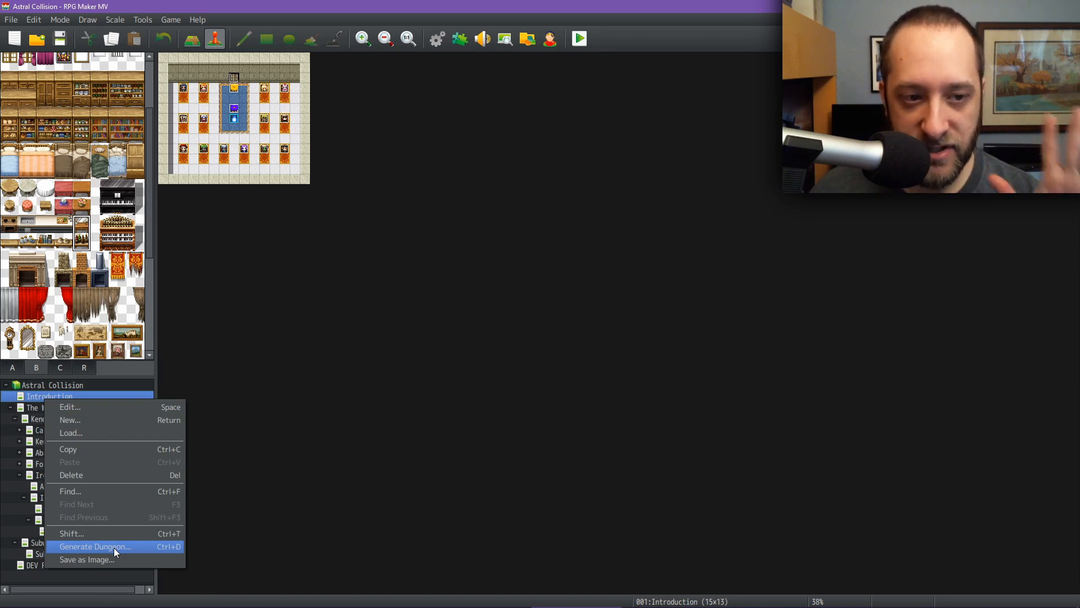
left_click(503, 120)
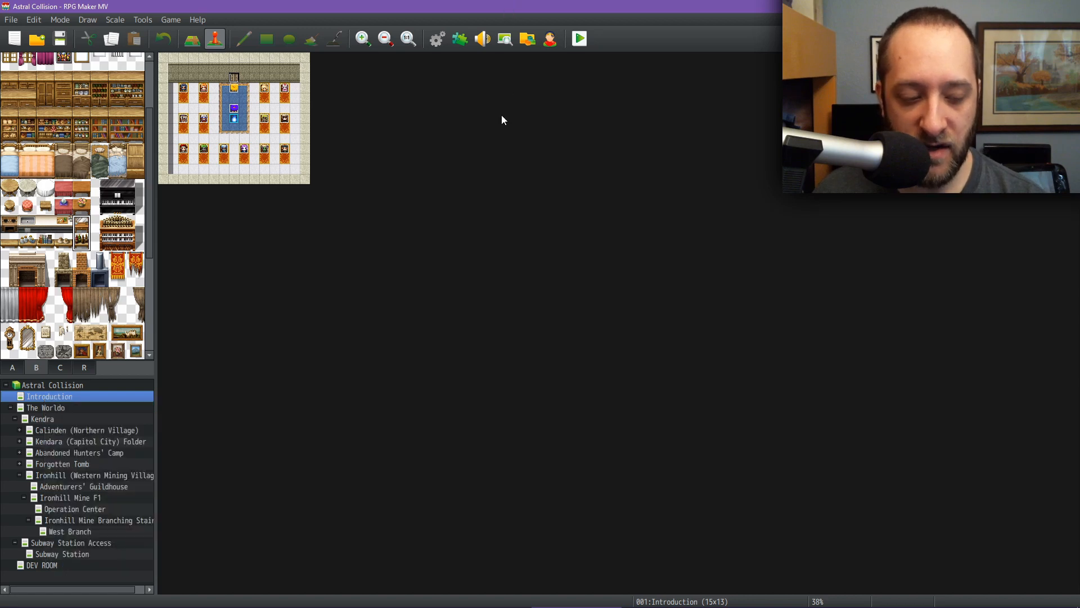
left_click(70, 531)
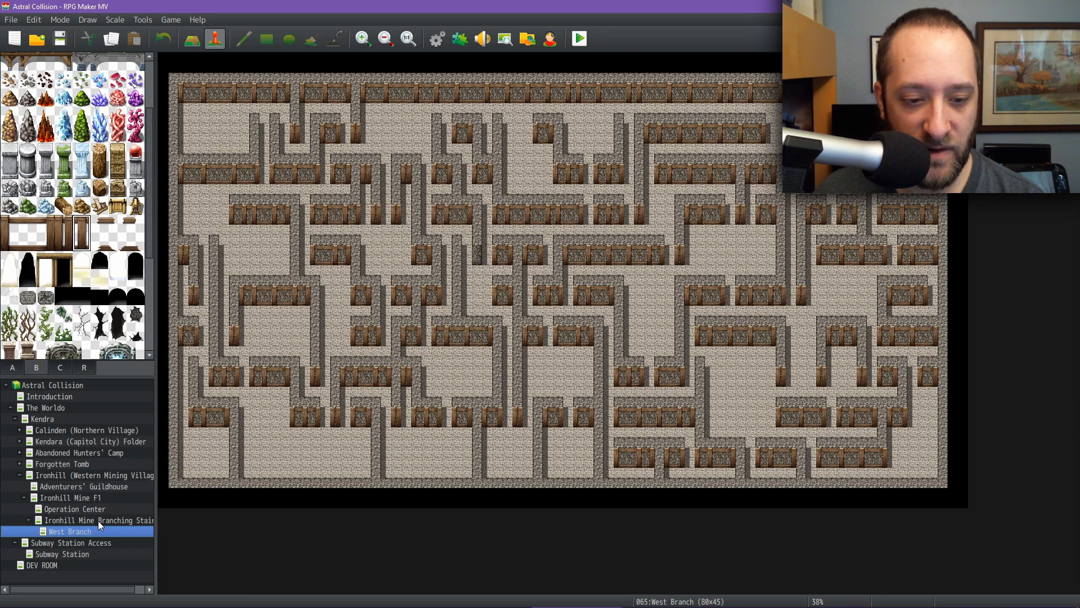
Start a new map under Ironhill Mine Branching Stairs, named East Branch (Demo), with the 0004 Dungeon tileset
left_click(98, 522)
right_click(98, 522)
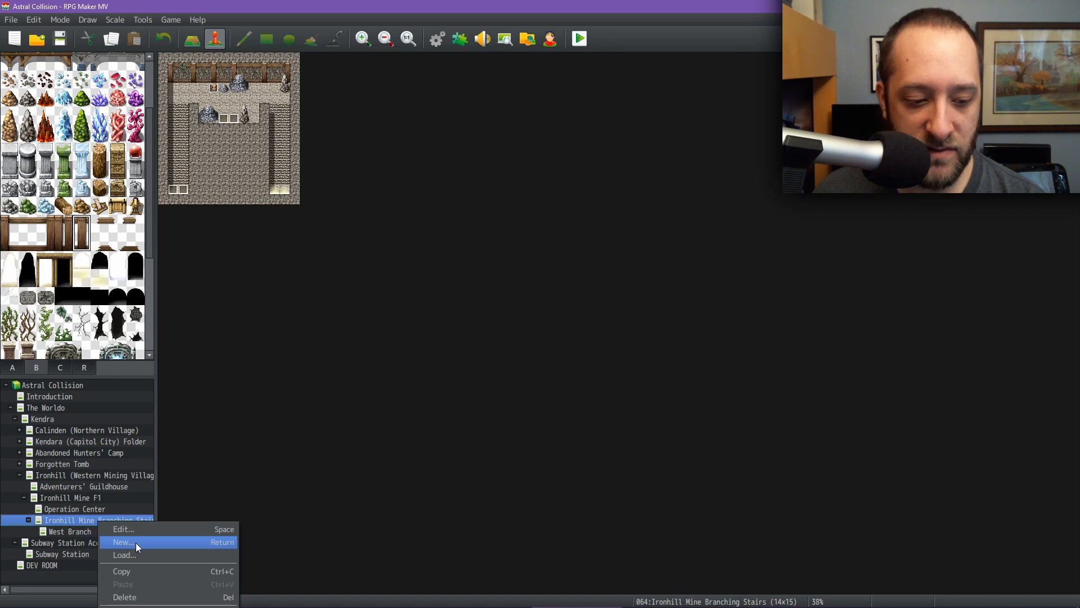
left_click(136, 543)
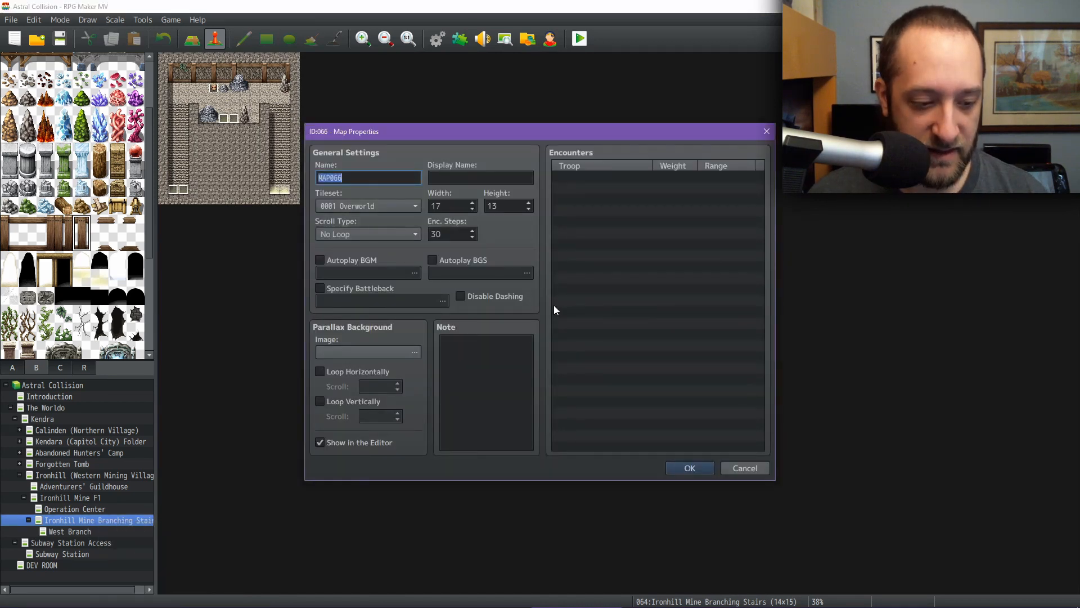
type("East Branc")
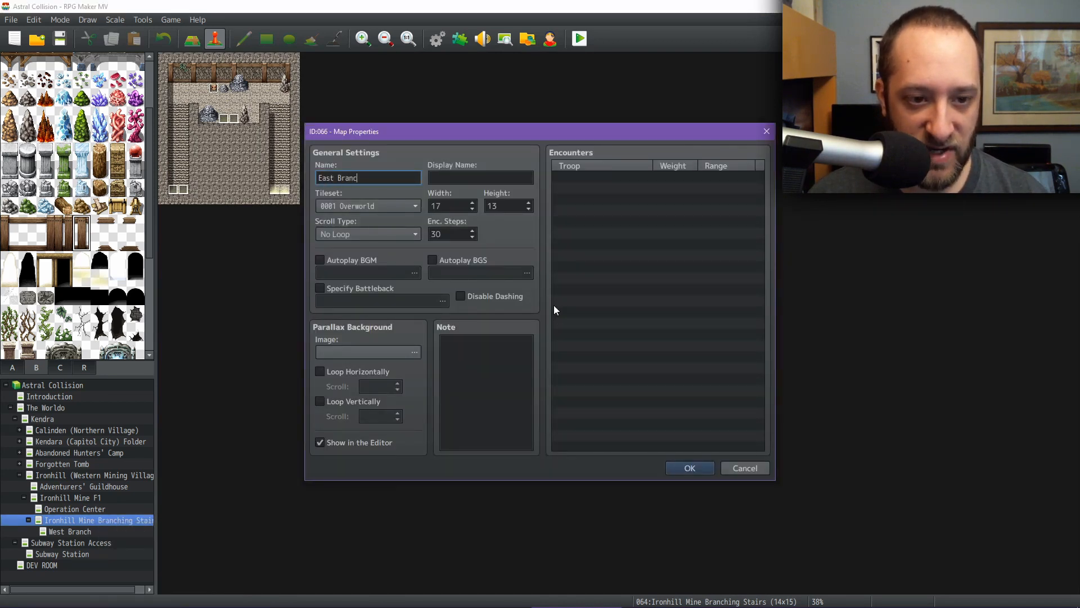
type("h")
left_click(375, 206)
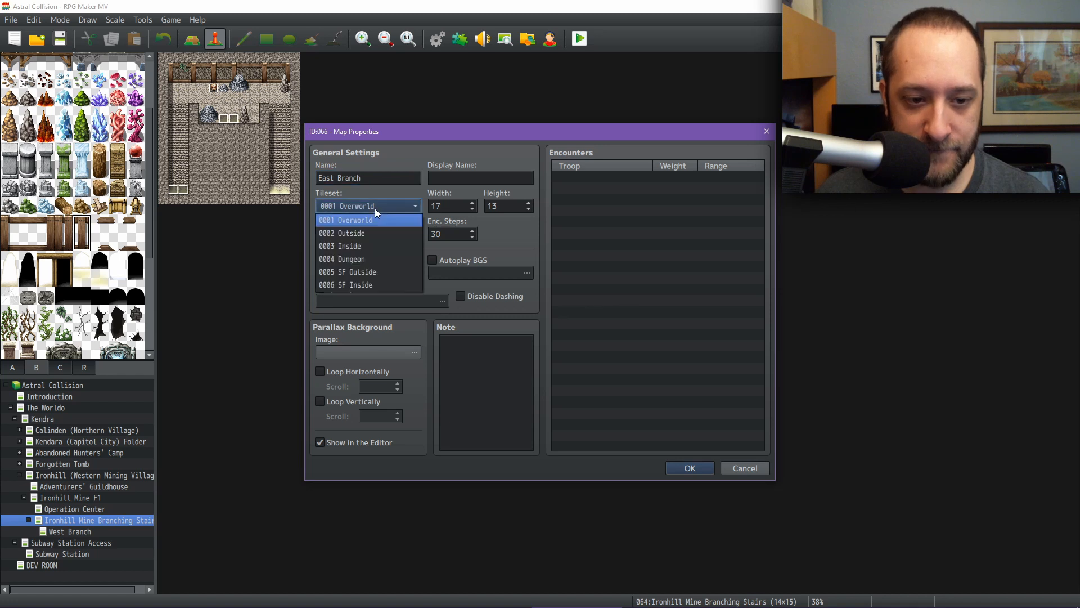
left_click(361, 259)
left_click(387, 179)
key("Right")
type("(D")
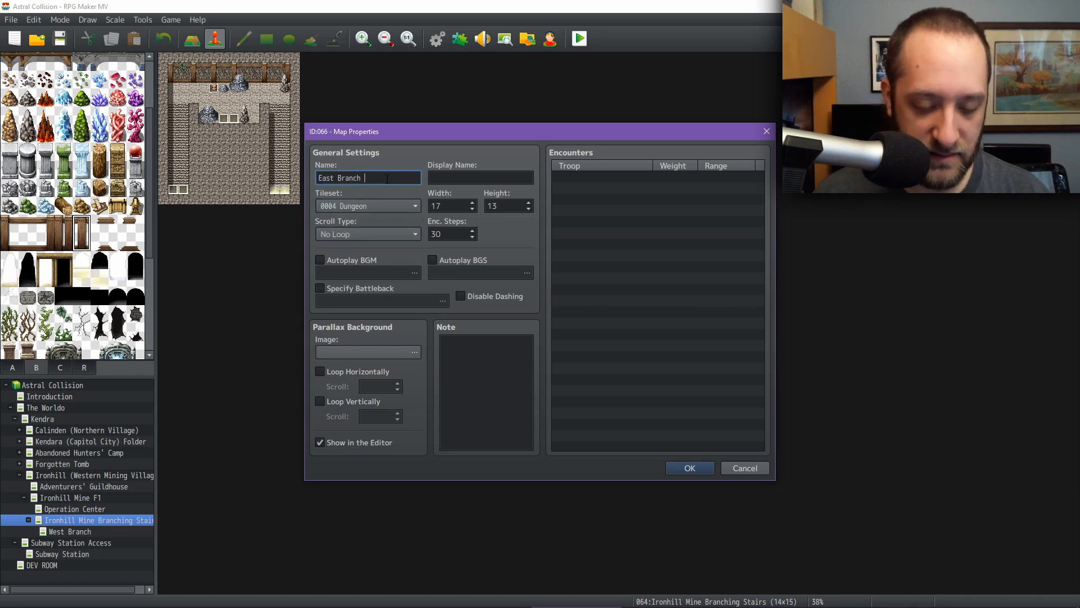
type("emo)")
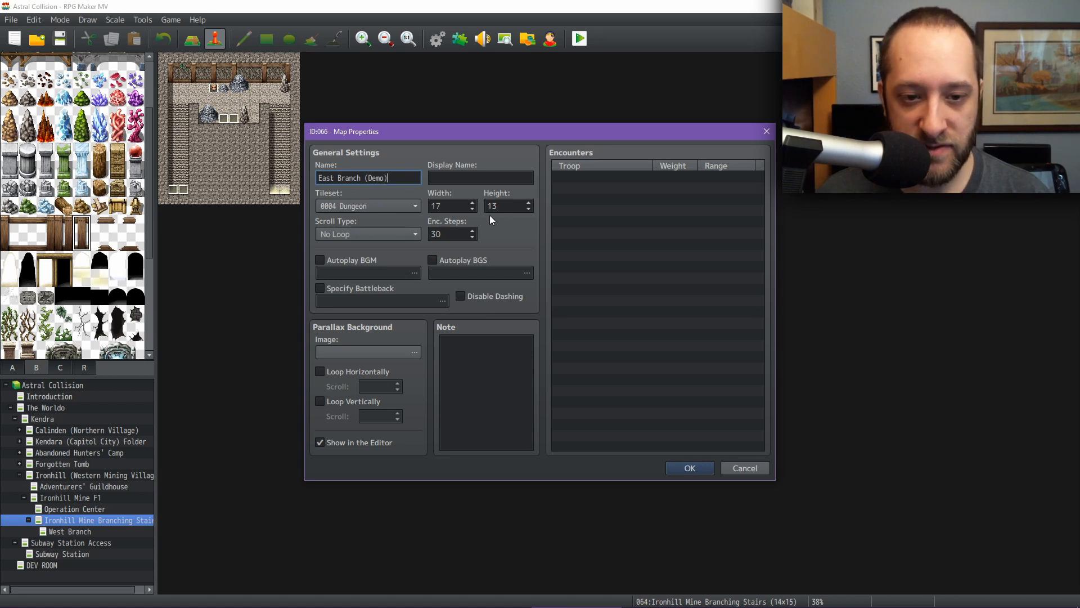
Set the new map's width and height to 40 each and create it
double_click(446, 205)
type("40")
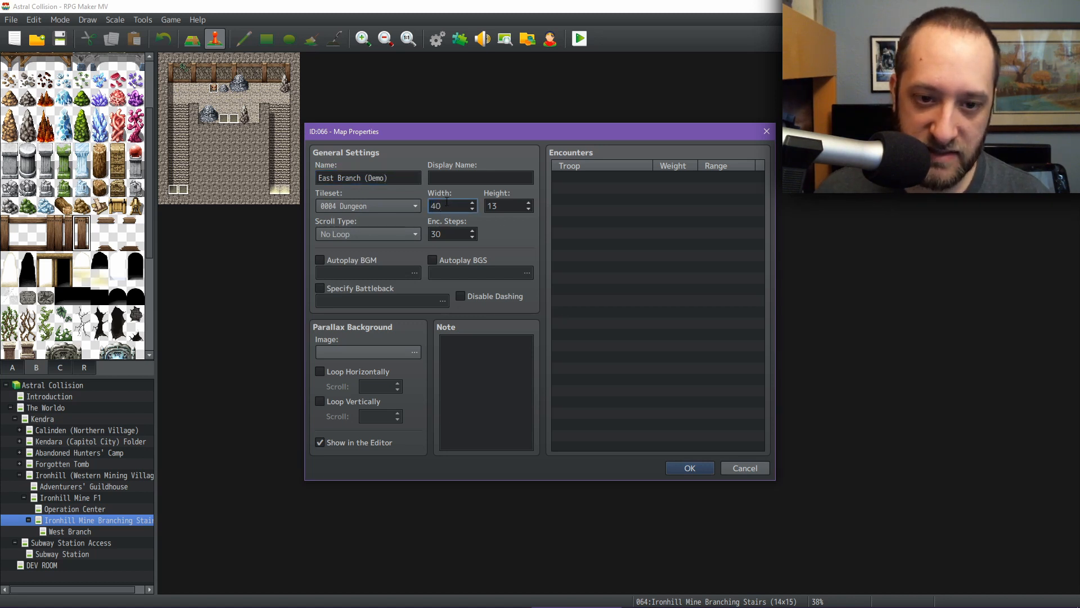
double_click(507, 206)
type("40")
key("Return")
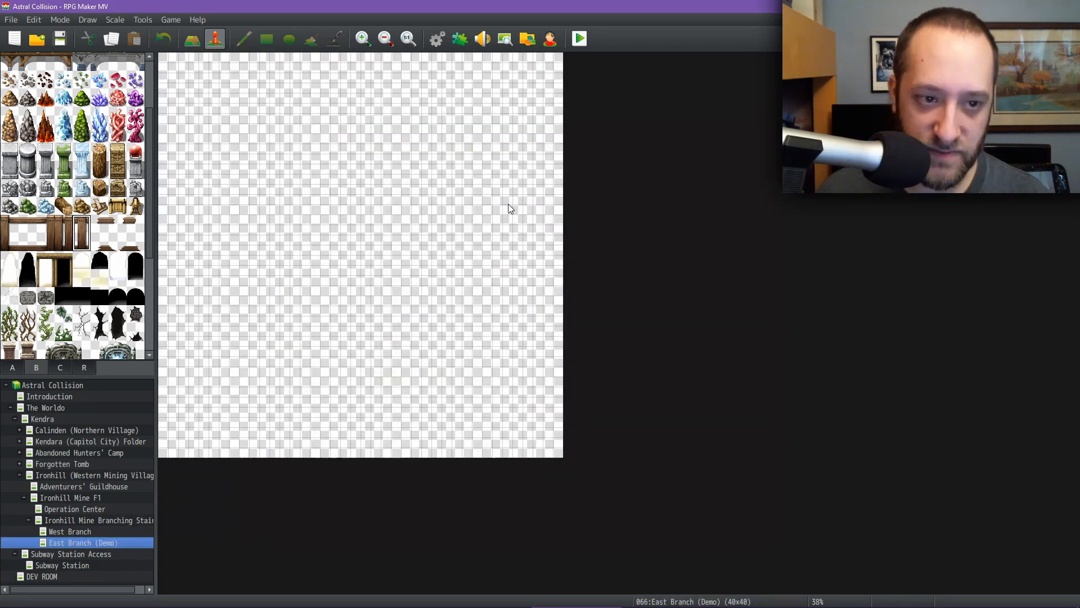
Generate a Rooms-type dungeon on the East Branch (Demo) map using the gray rock wall and floor
right_click(117, 543)
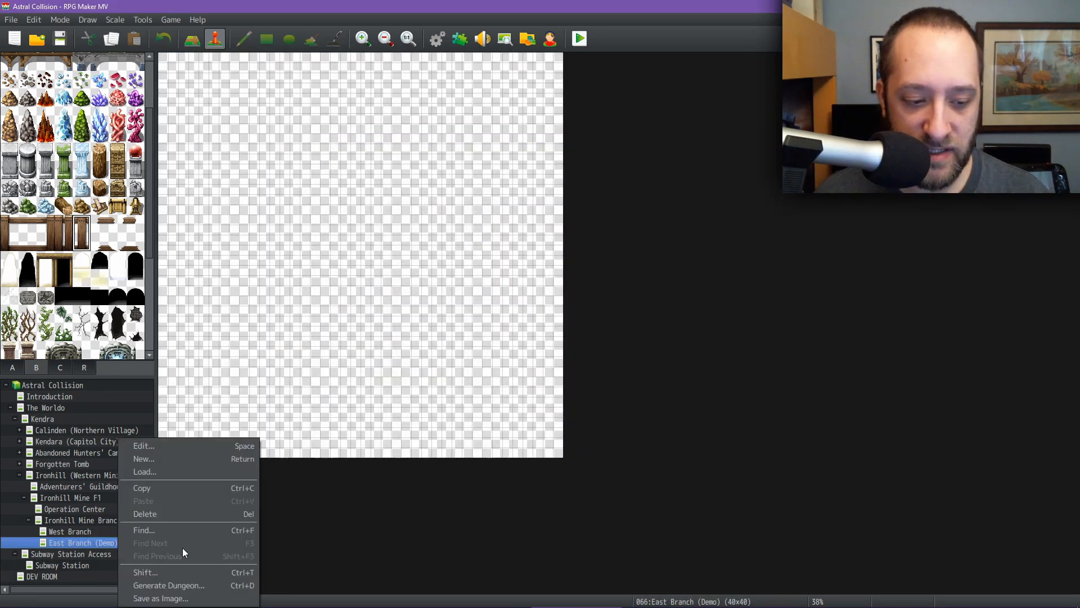
left_click(180, 585)
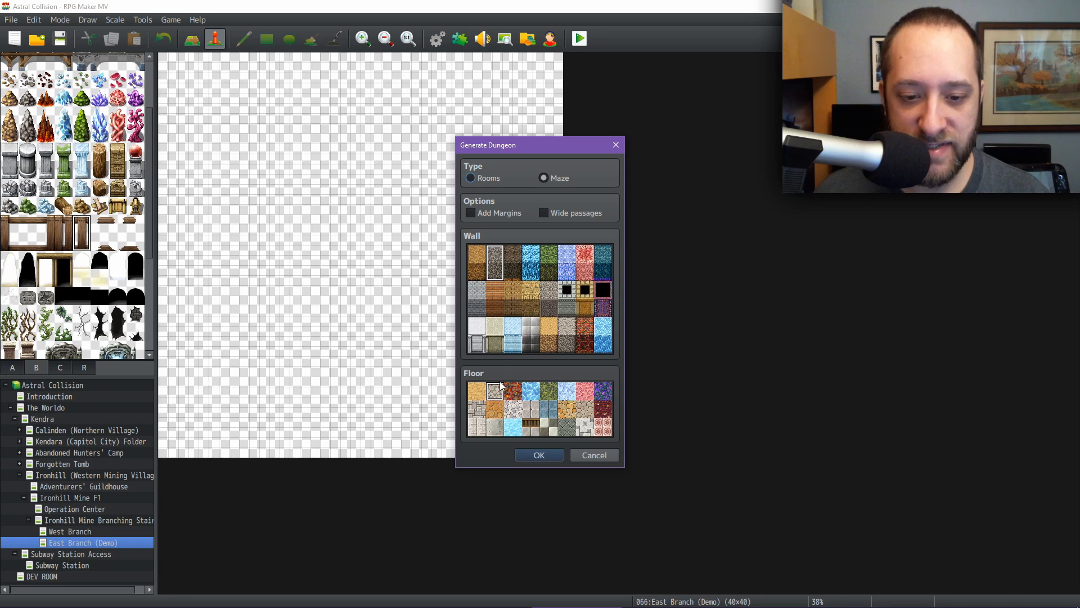
left_click(488, 176)
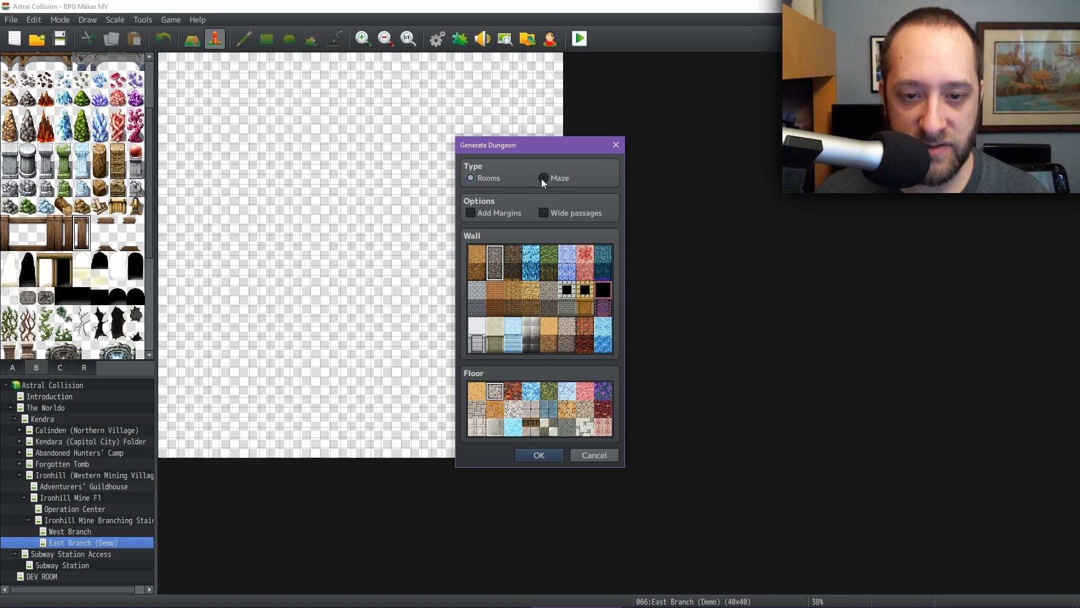
left_click(552, 176)
left_click(482, 177)
left_click(529, 456)
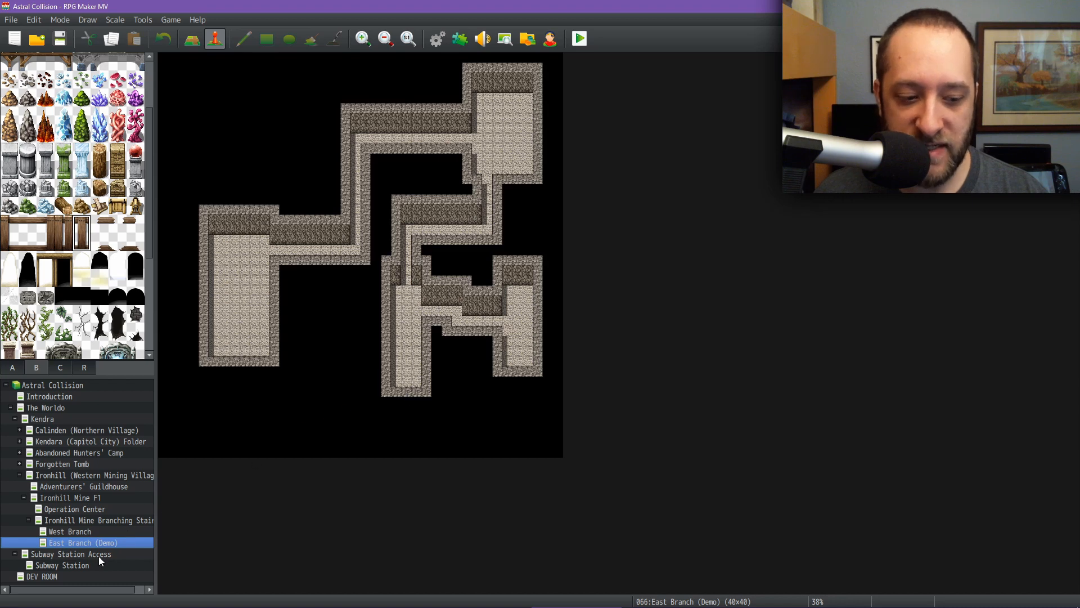
Generate a Maze-type dungeon on the East Branch (Demo) map, and compare it with the West Branch map
right_click(115, 543)
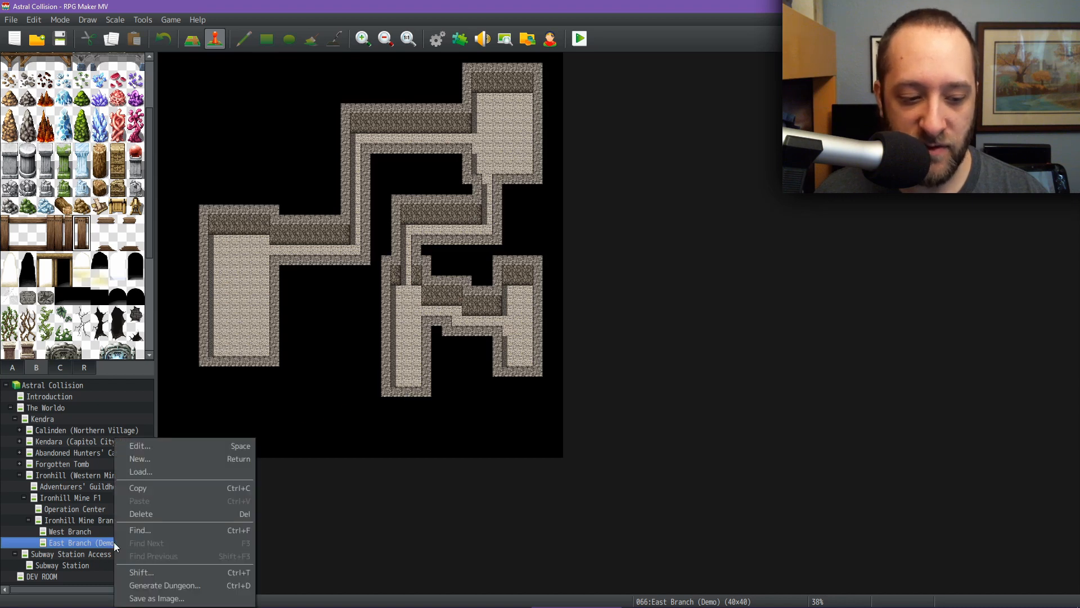
left_click(179, 585)
left_click(554, 179)
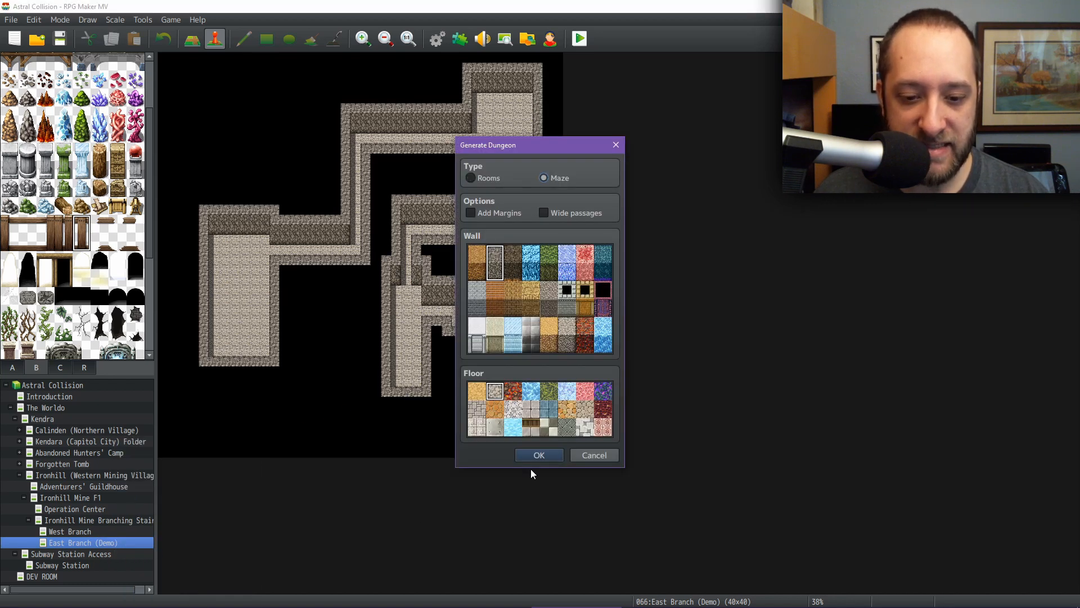
left_click(540, 453)
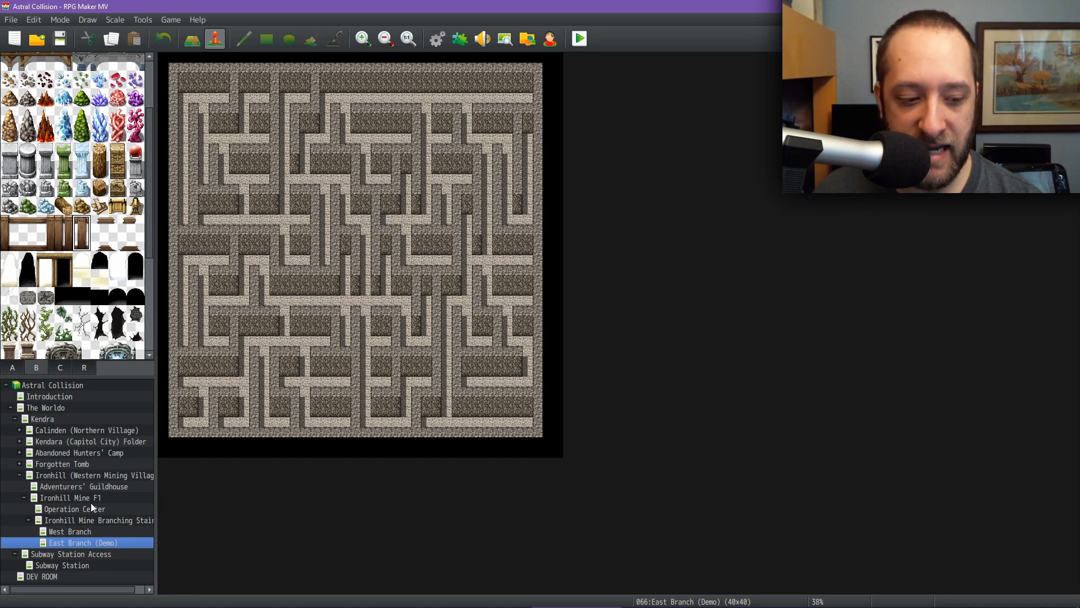
left_click(85, 531)
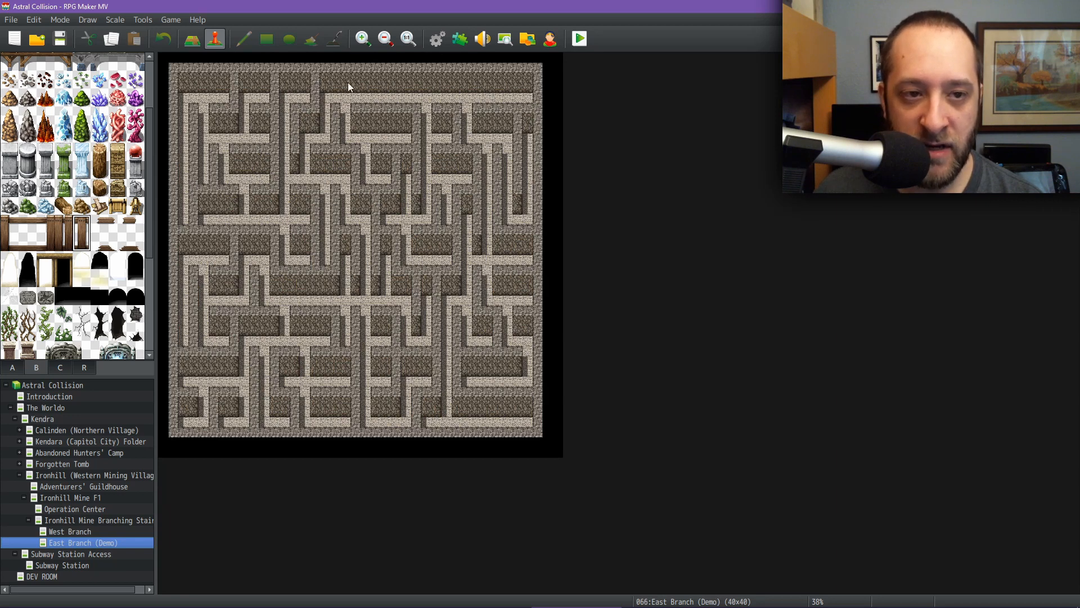
Widen the maze passages near the upper-left corner of East Branch (Demo) with rectangles of gray rock floor
left_click(12, 368)
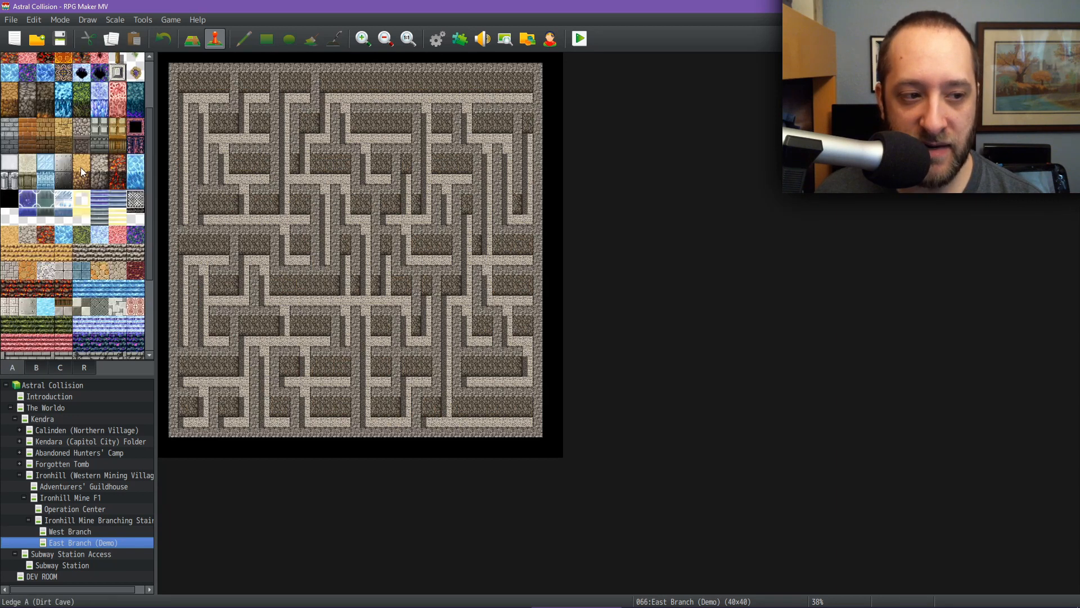
left_click(32, 105)
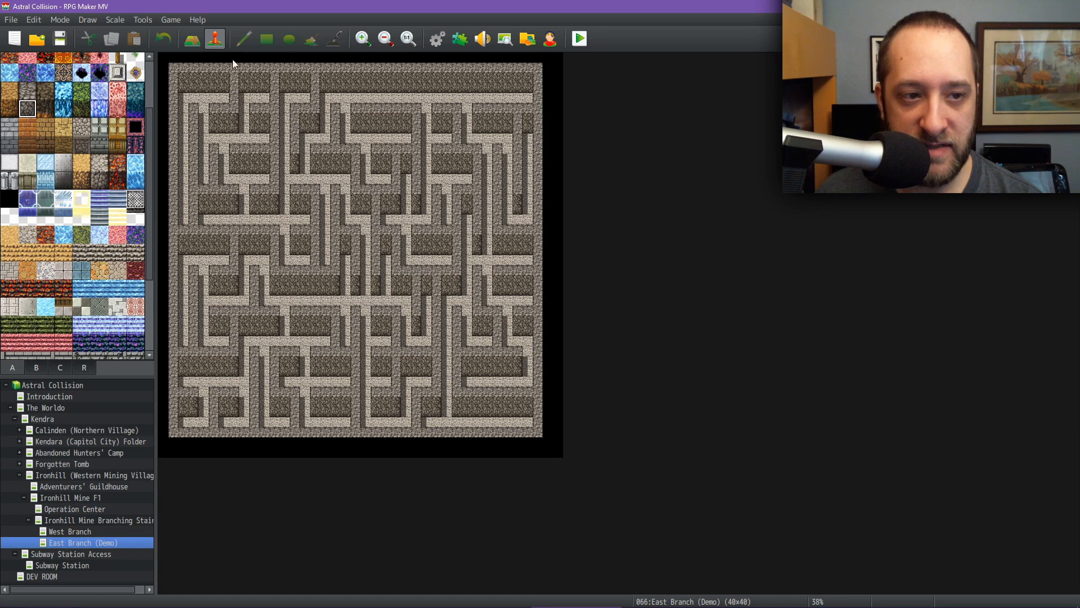
left_click(238, 42)
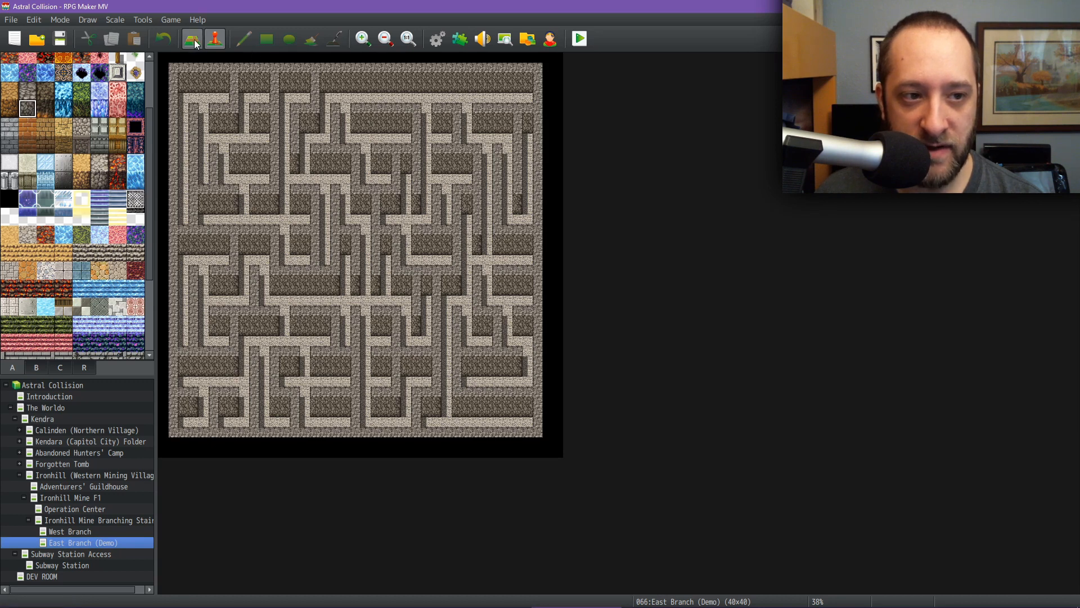
left_click(266, 40)
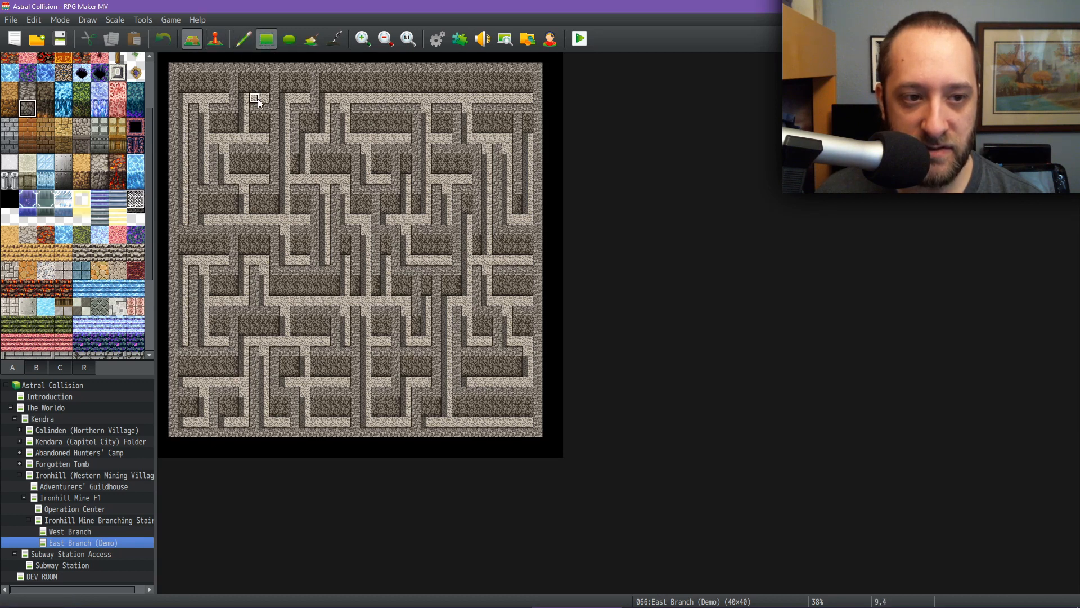
mouse_move(248, 106)
left_mouse_down()
mouse_move(255, 135)
mouse_move(265, 132)
left_mouse_up()
left_click_drag(203, 107, 189, 183)
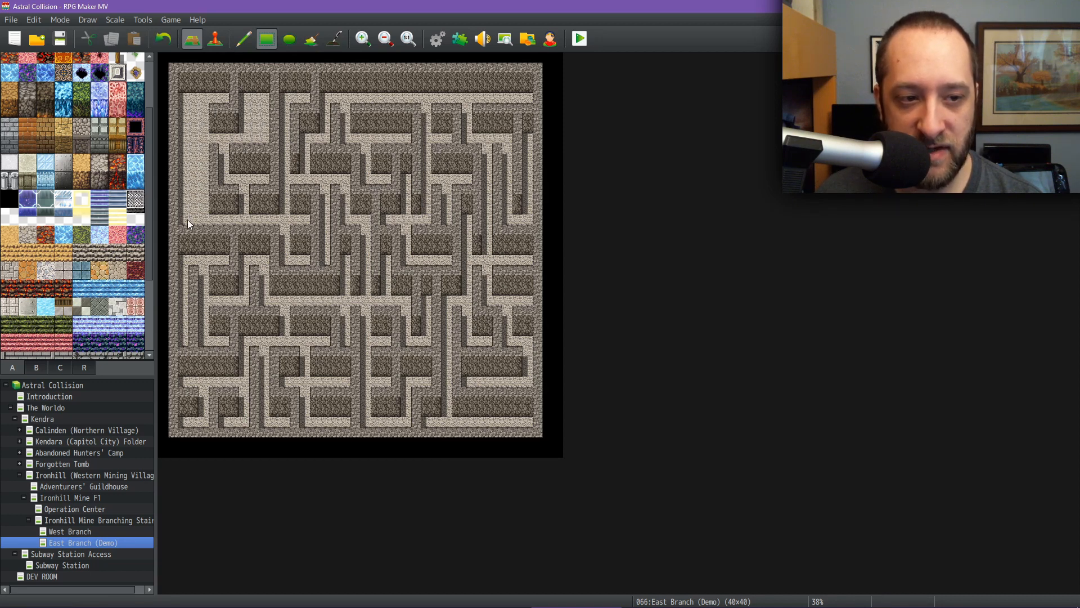
Open up larger gray rock floor areas in the centre and right-hand part of the East Branch (Demo) maze
mouse_move(406, 180)
left_mouse_down()
mouse_move(361, 200)
mouse_move(355, 217)
left_mouse_up()
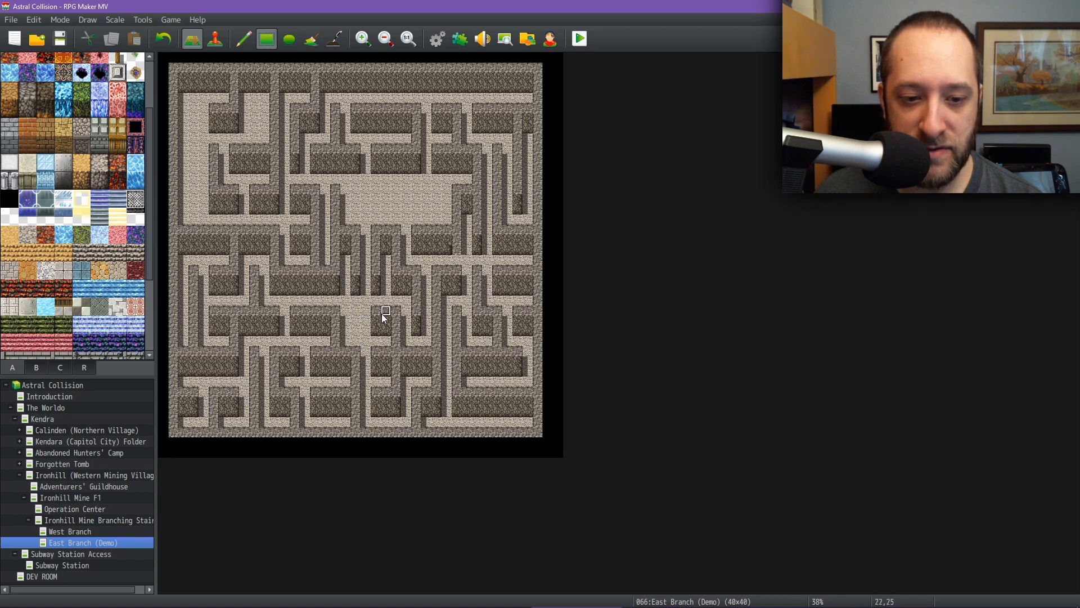
left_click_drag(376, 329, 394, 342)
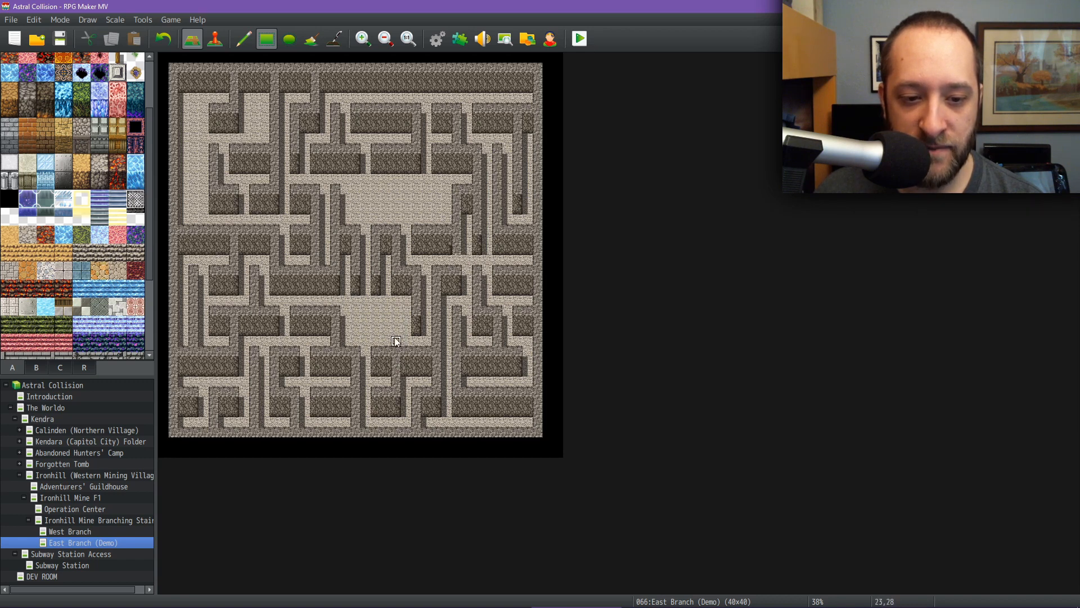
mouse_move(459, 290)
left_mouse_down()
mouse_move(466, 284)
mouse_move(449, 340)
left_mouse_up()
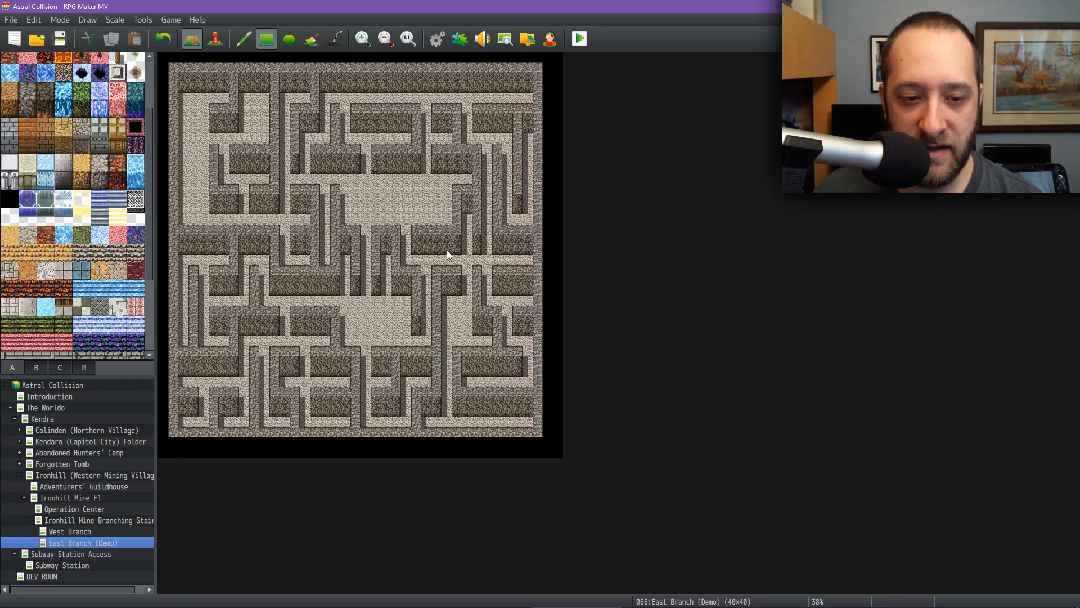
left_click(467, 200)
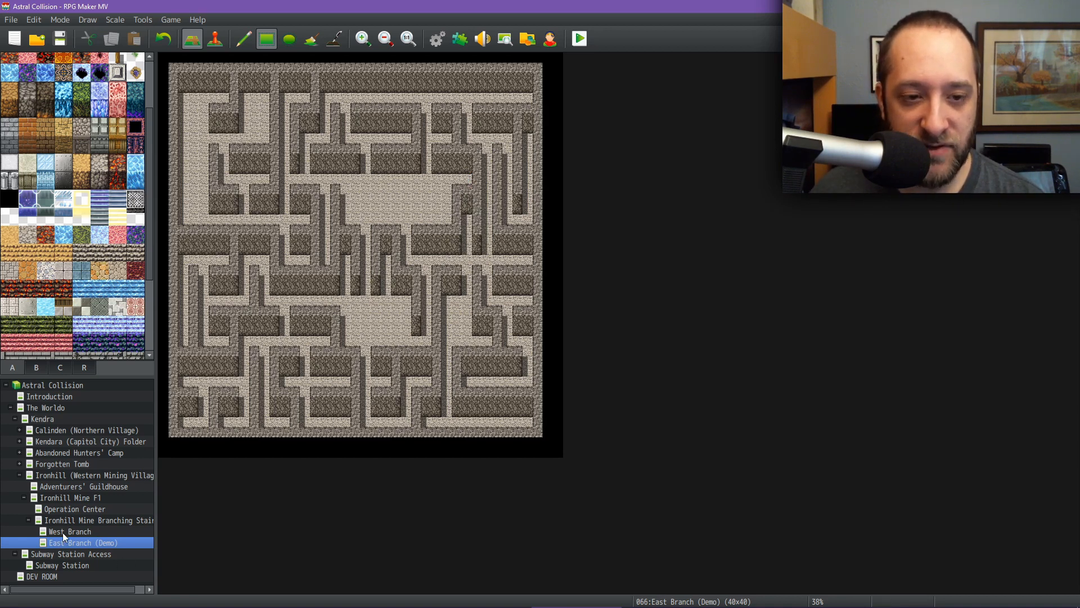
Open the enemy database, and consult the Enemy Stat Math table on the design spreadsheet's Math/Overview sheet
left_click(435, 35)
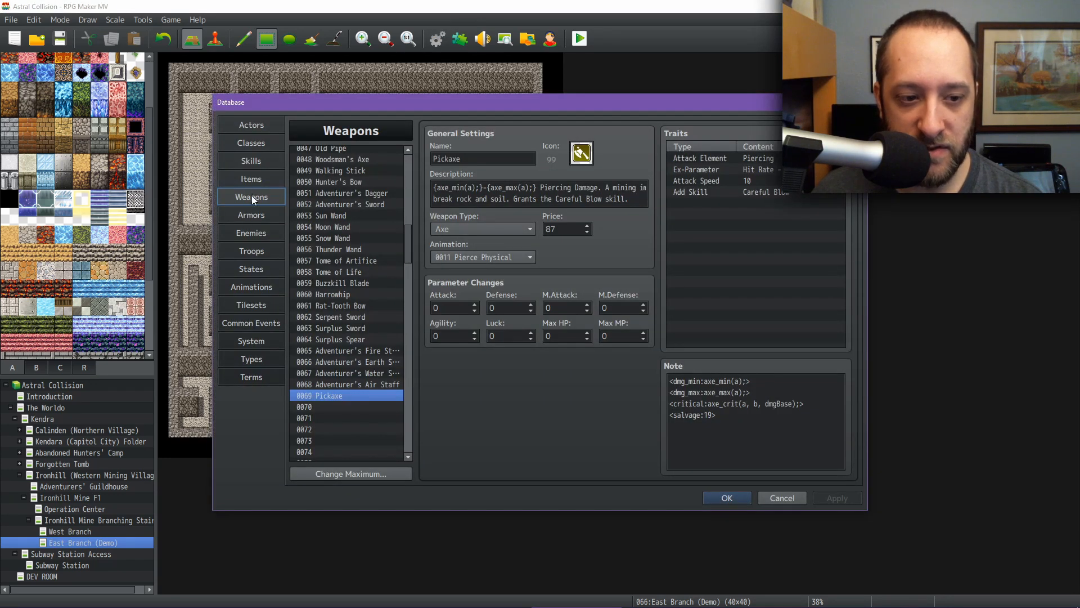
left_click(252, 232)
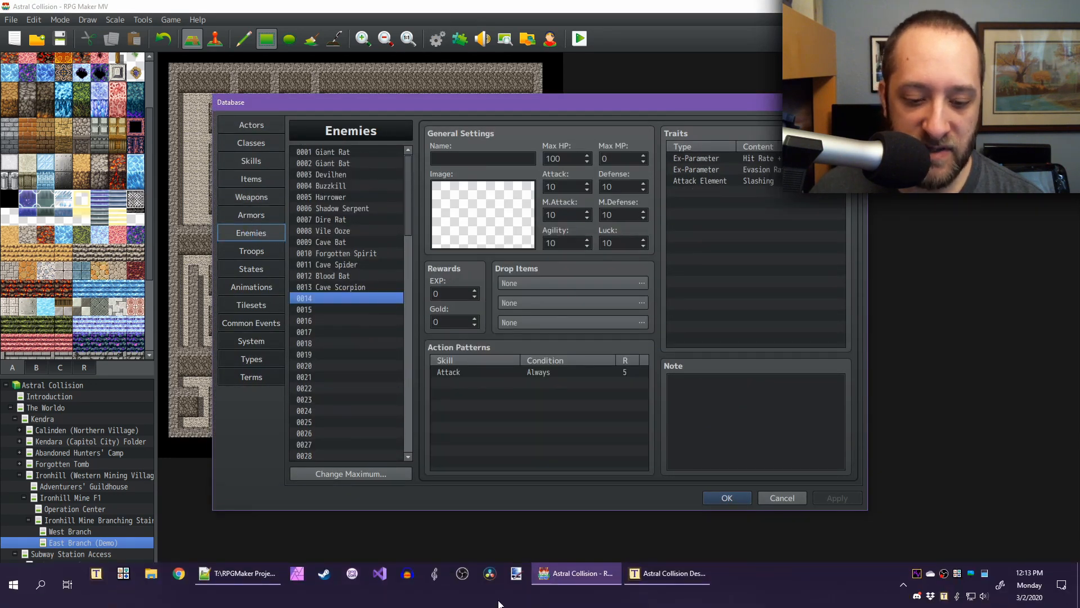
left_click(671, 577)
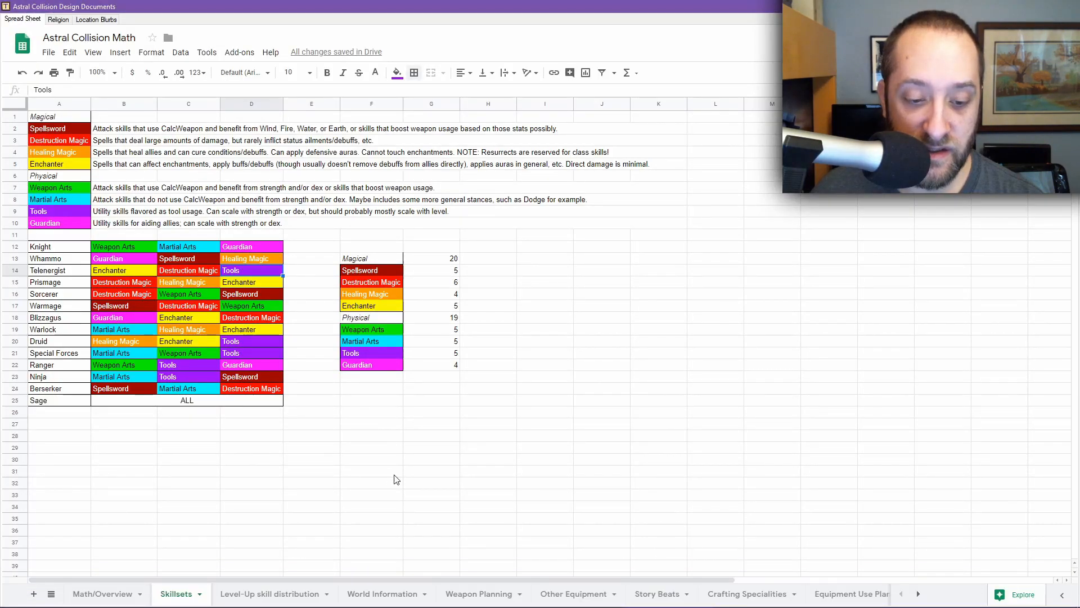
left_click(103, 594)
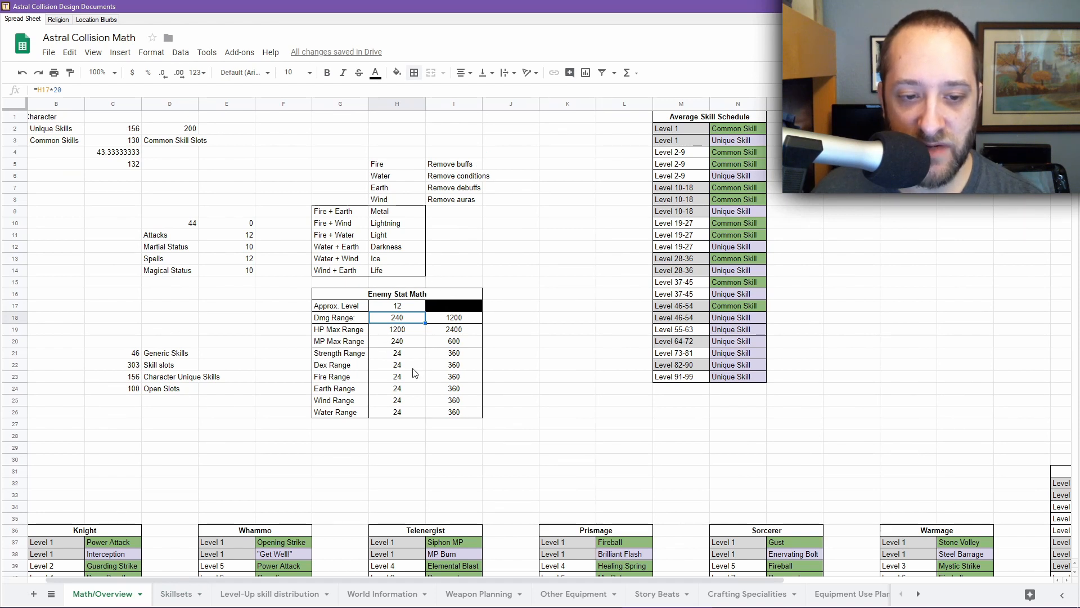
left_click(407, 308)
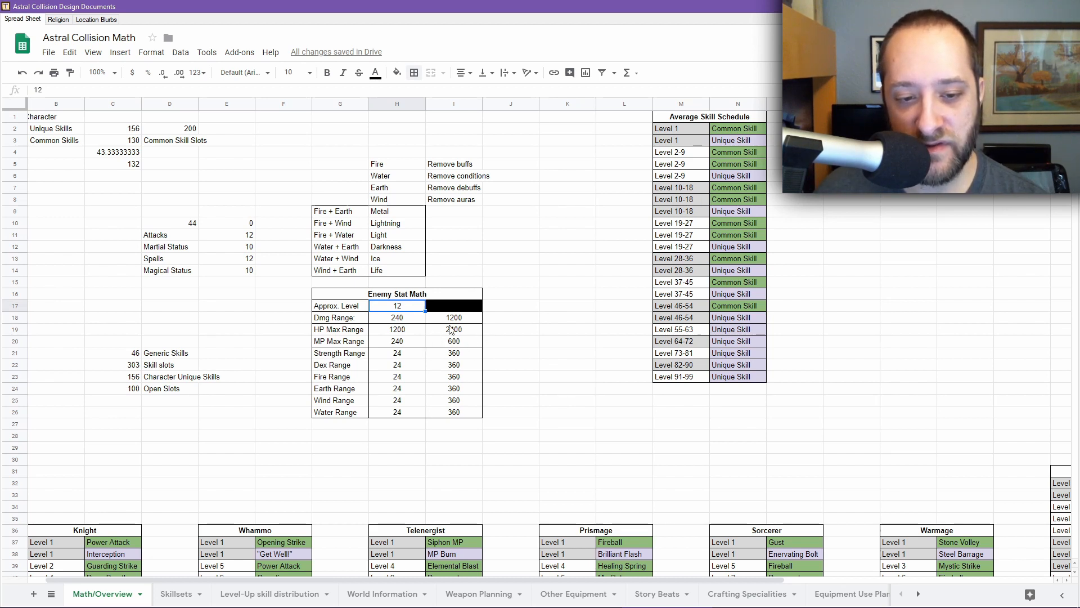
Switch back to RPG Maker MV and review the Cave Scorpion enemy's base parameters, including M.Defense
mouse_move(535, 606)
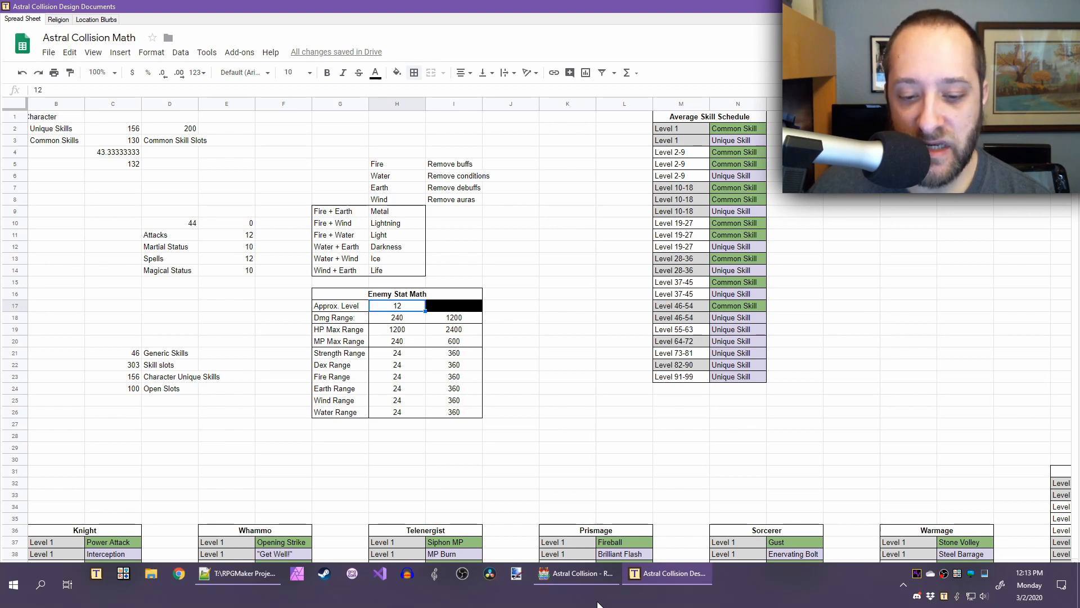
left_click(575, 573)
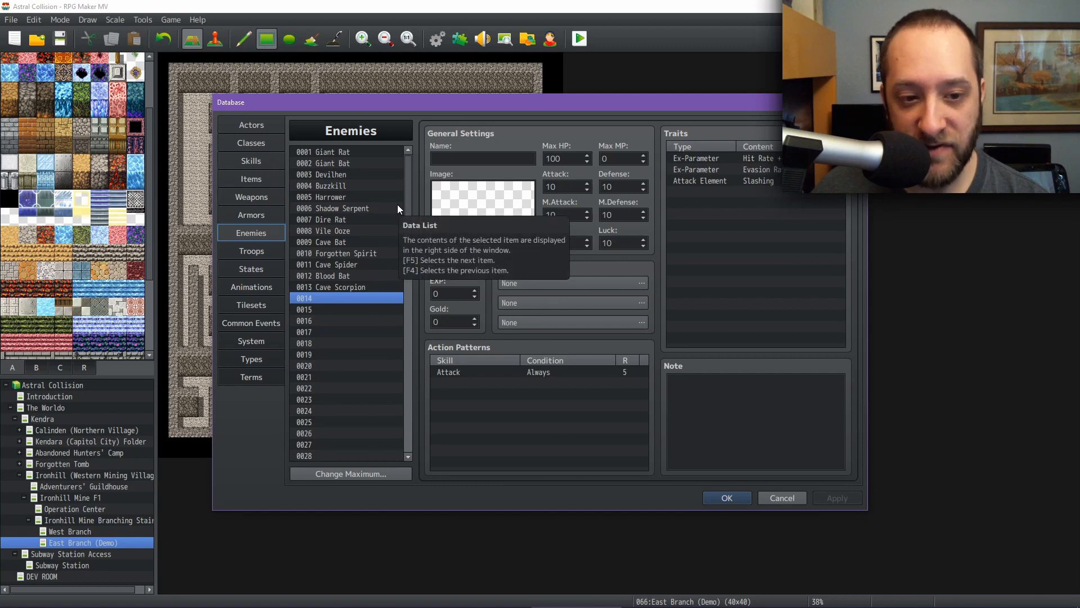
left_click(343, 288)
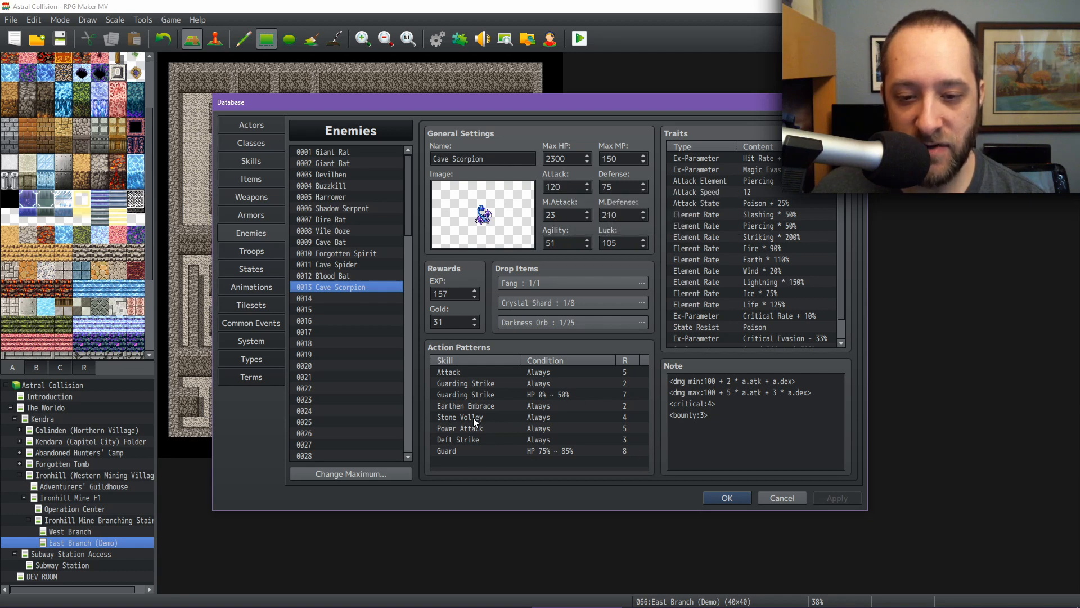
double_click(623, 215)
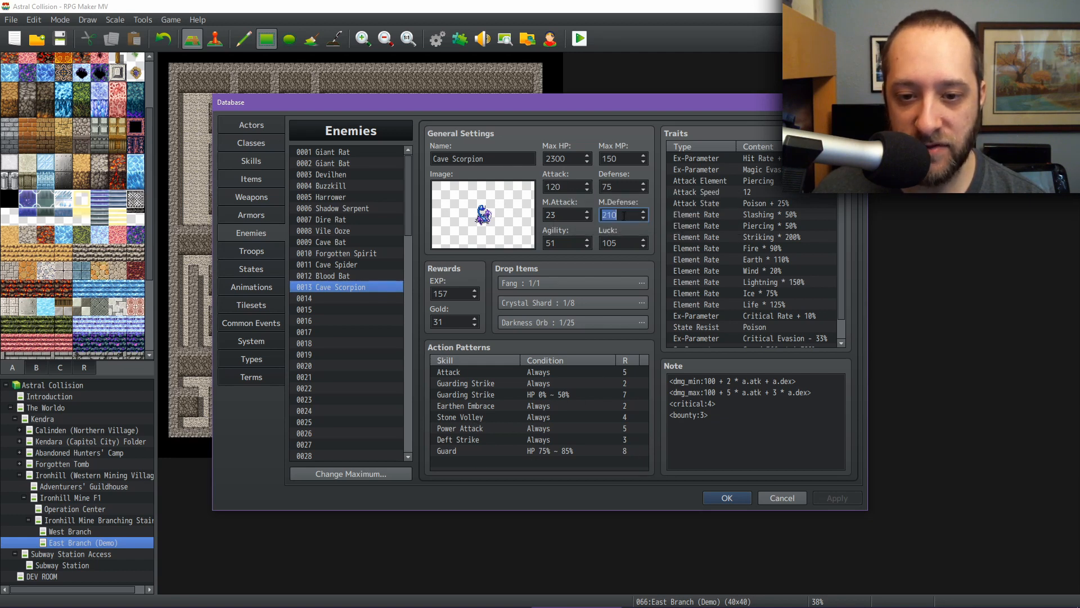
Examine the Cave Scorpion's traits: critical evasion and rate, striking weakness, poison attack, hit rate and magic evasion
scroll(838, 228, "down", 1)
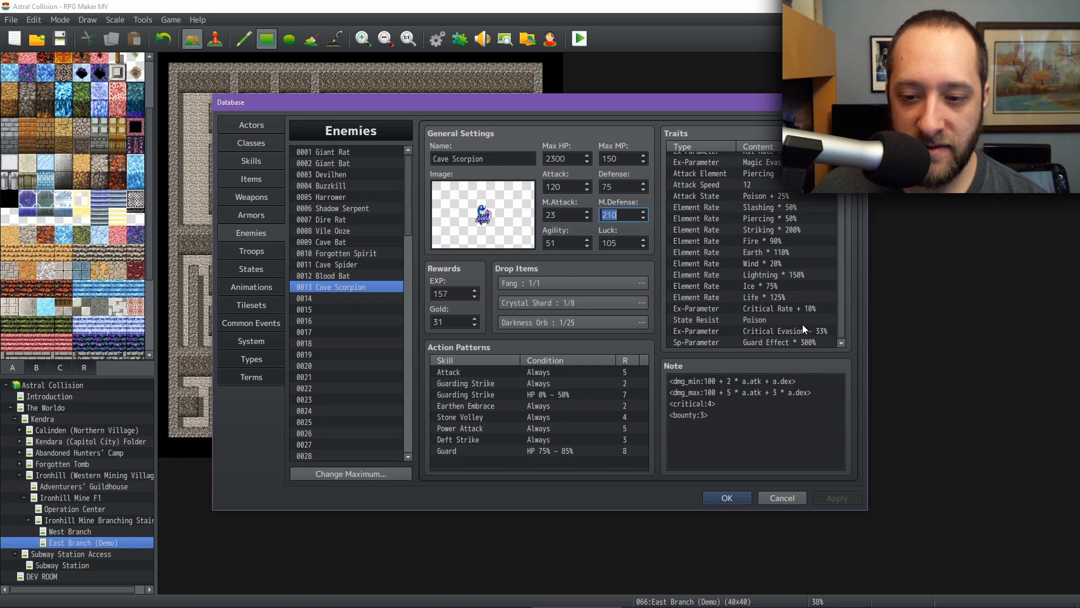
left_click(775, 332)
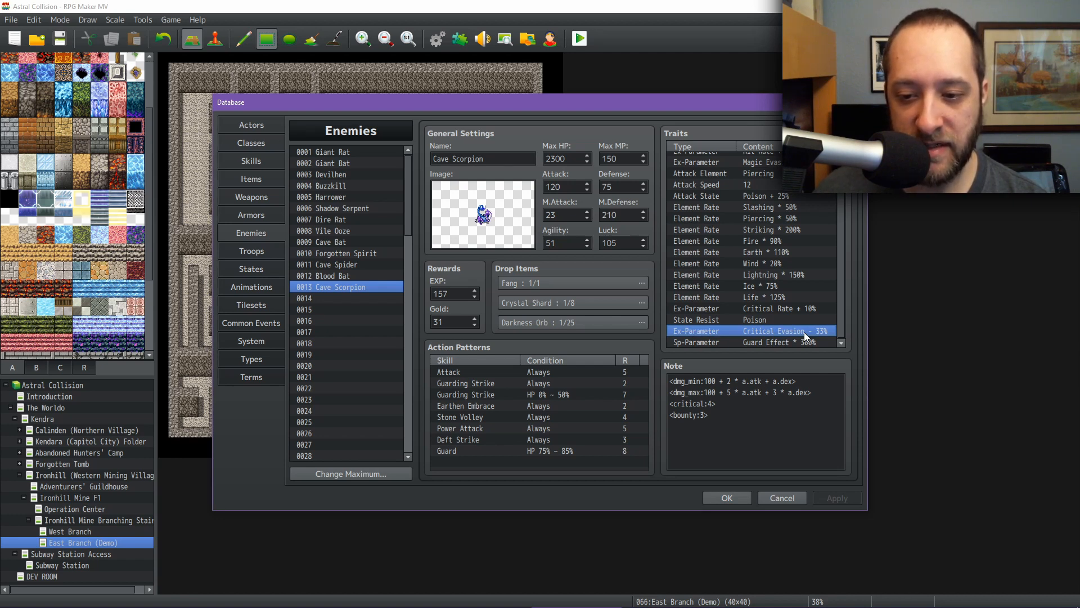
left_click(809, 311)
scroll(802, 309, "up", 1)
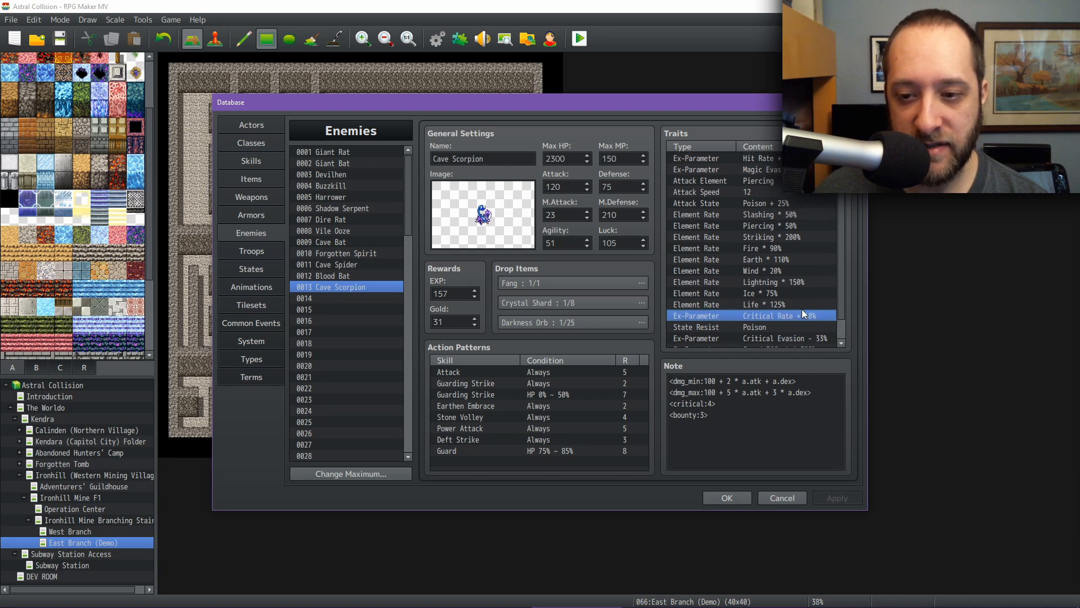
left_click(810, 239)
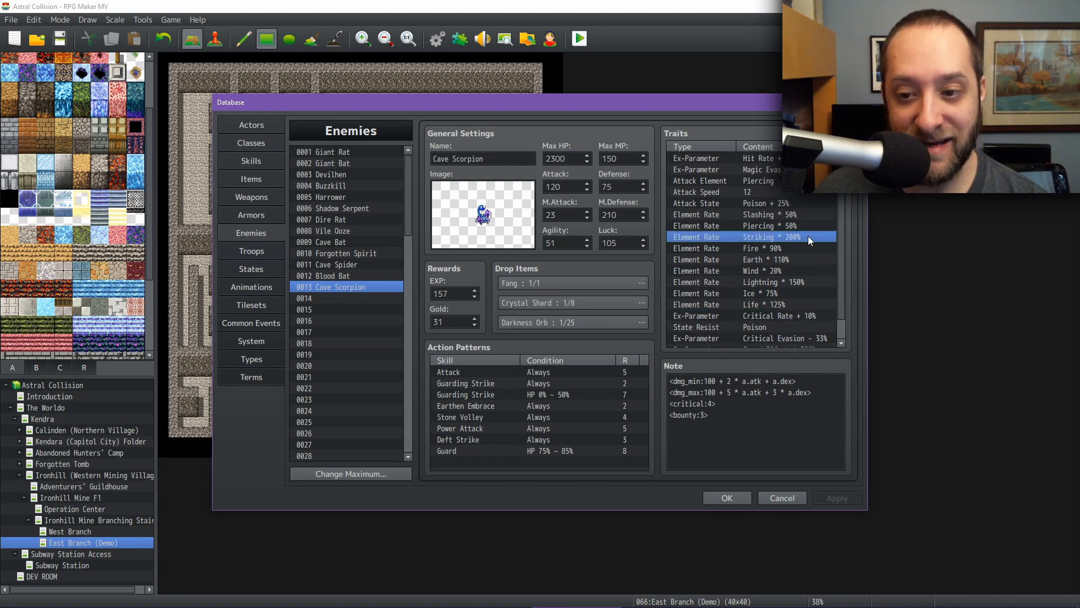
left_click(795, 201)
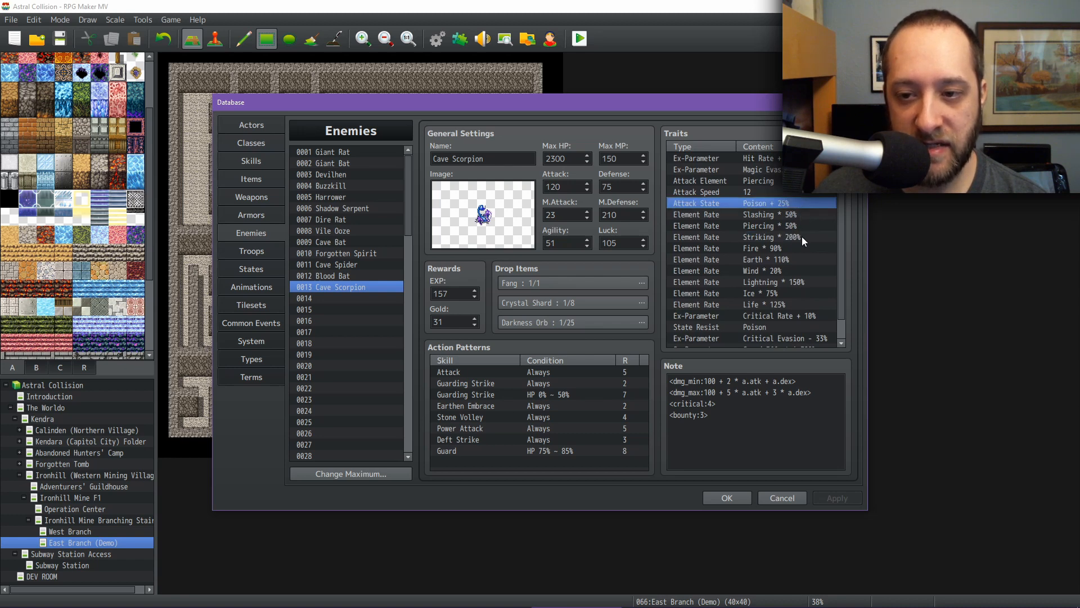
left_click(801, 159)
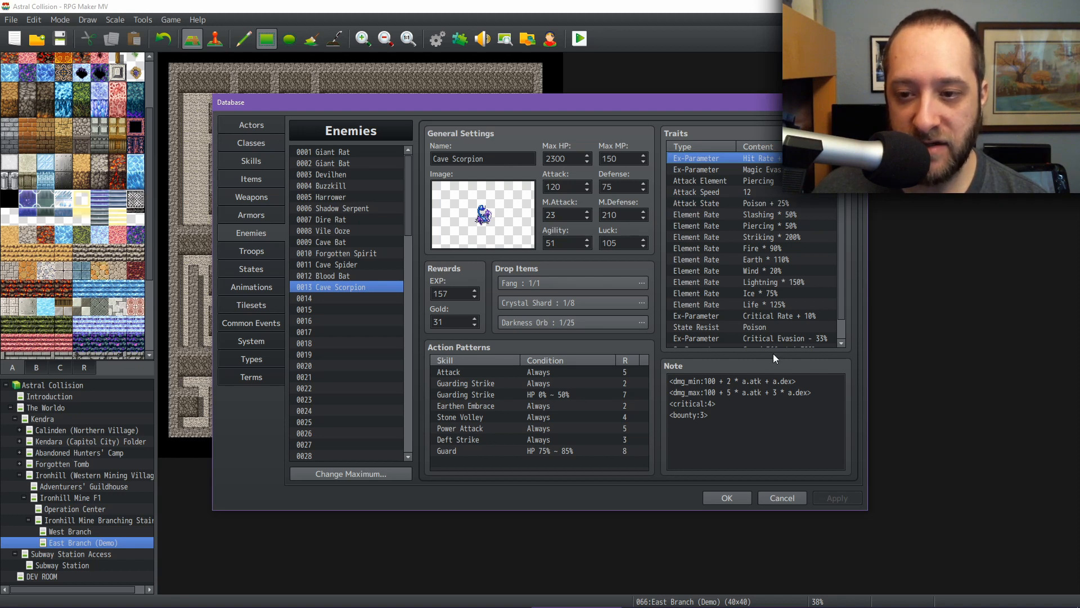
left_click(799, 170)
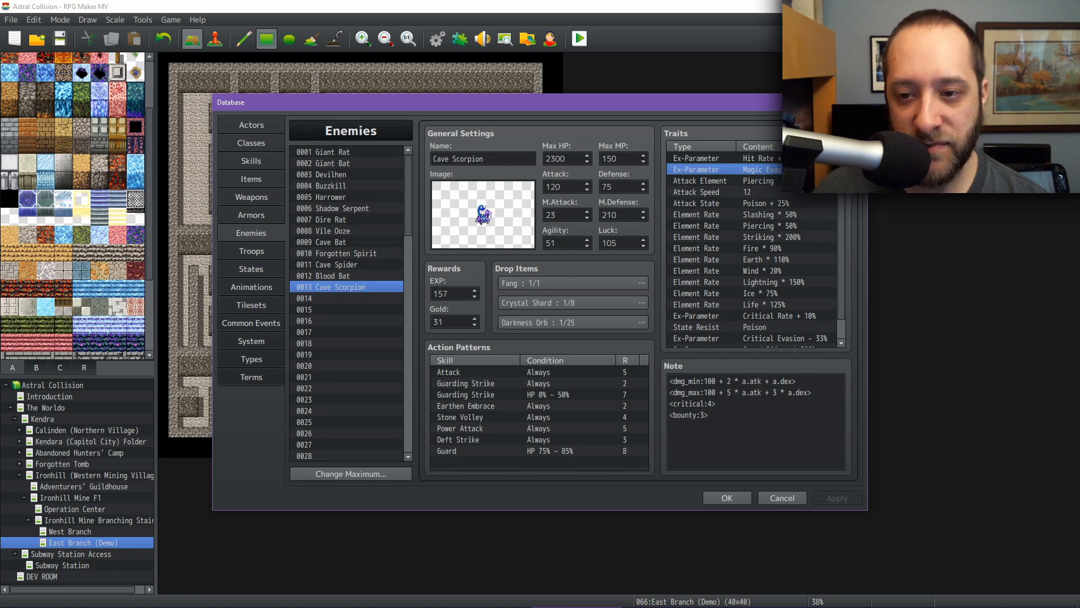
scroll(846, 213, "down", 1)
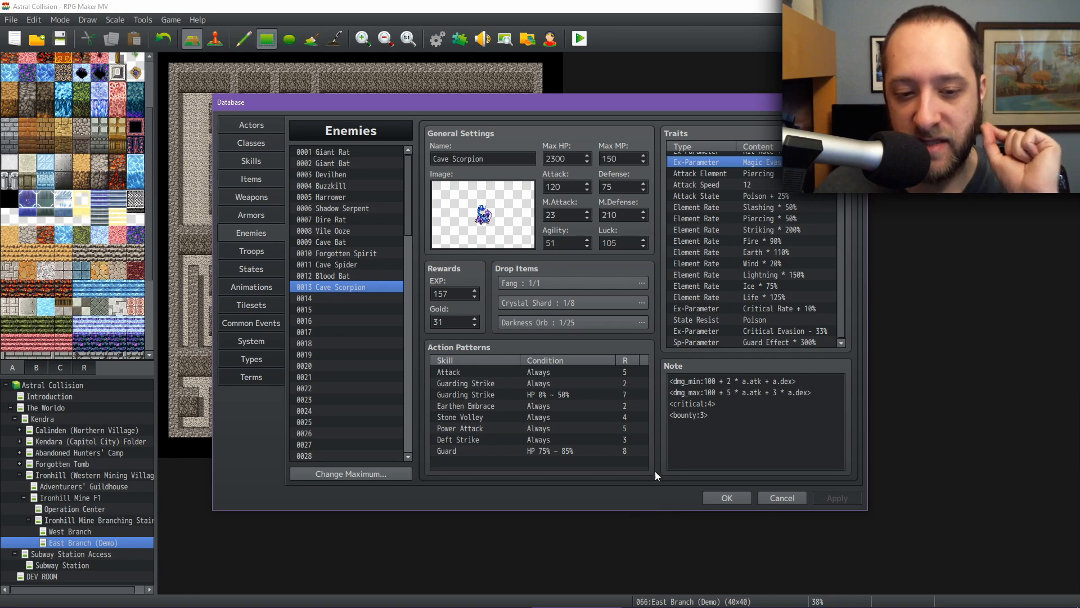
Open the Blood Bat enemy and examine its vampiric note tag and its traits
left_click(348, 275)
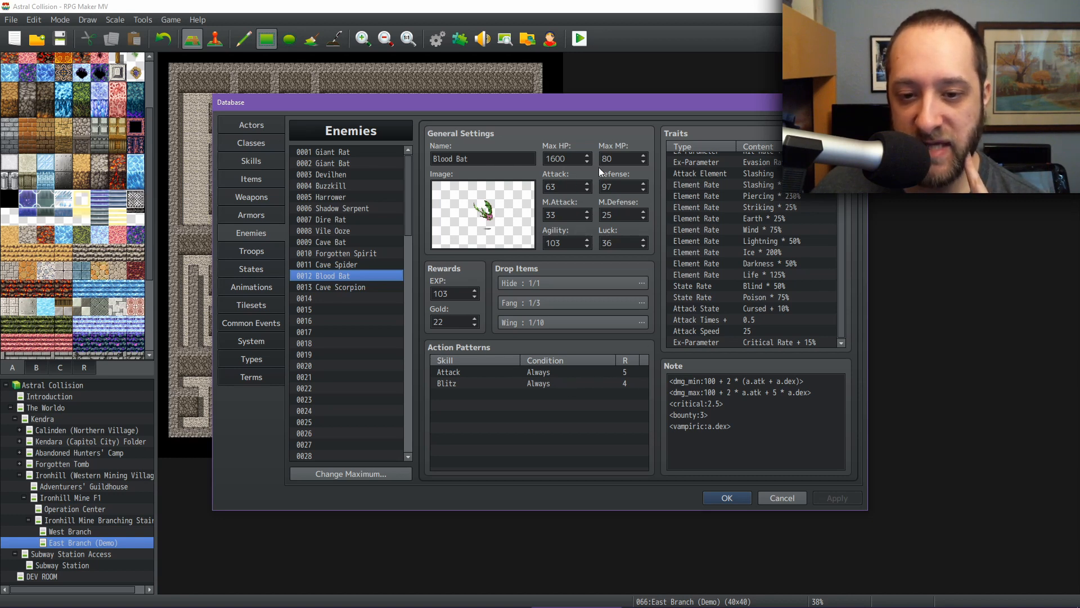
left_click(751, 422)
left_click_drag(752, 426, 650, 427)
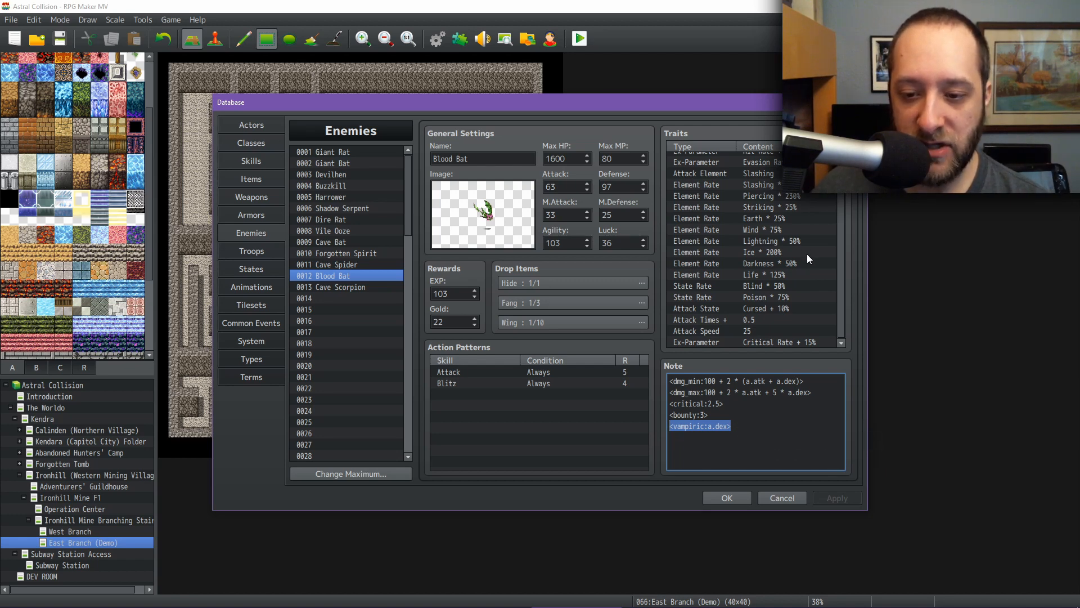
scroll(801, 267, "up", 2)
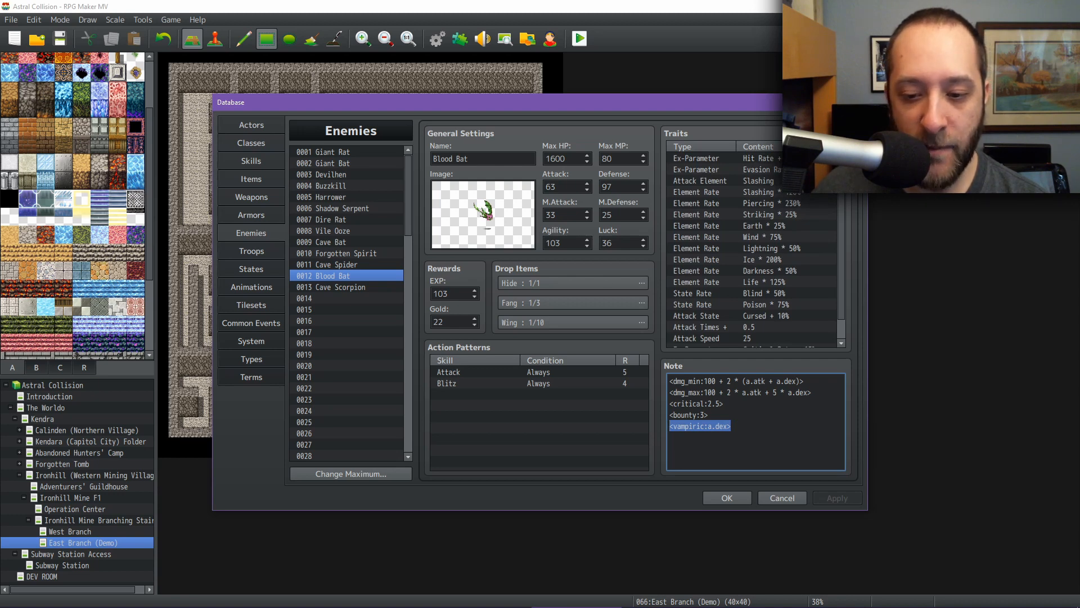
Examine the Blood Bat's dmg_min and dmg_max note formulas, and its Hit Rate trait
left_click(827, 387)
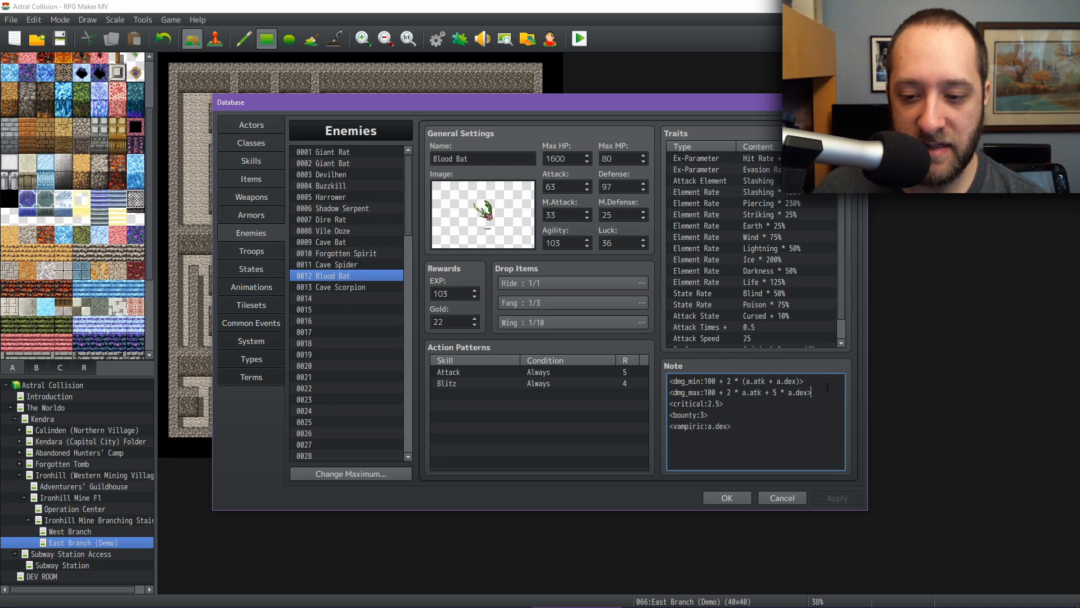
left_click_drag(840, 392, 606, 381)
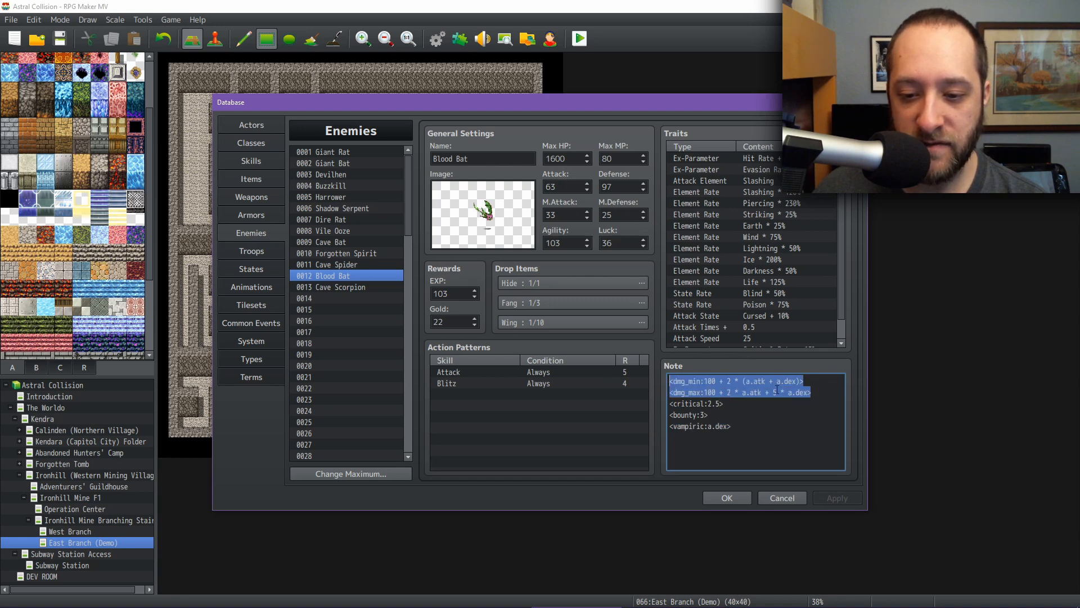
left_click(823, 390)
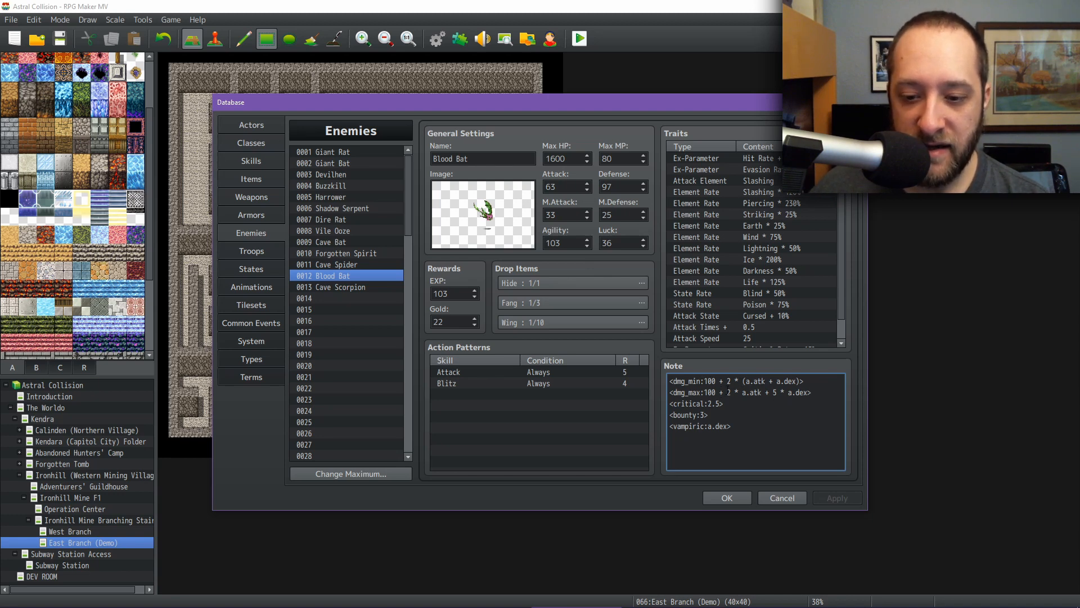
left_click_drag(727, 393, 824, 391)
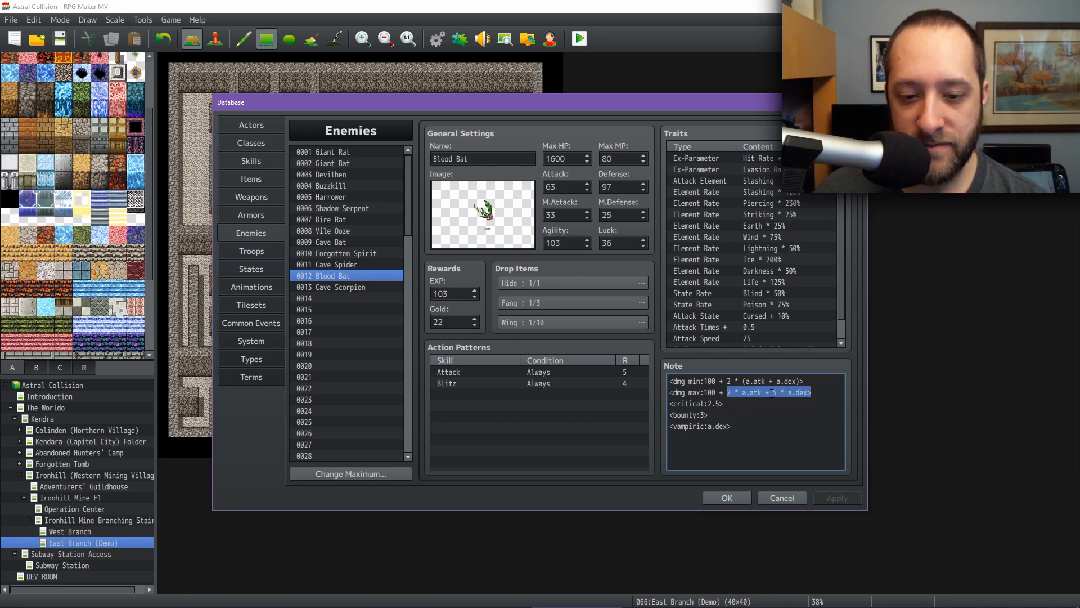
left_click(740, 401)
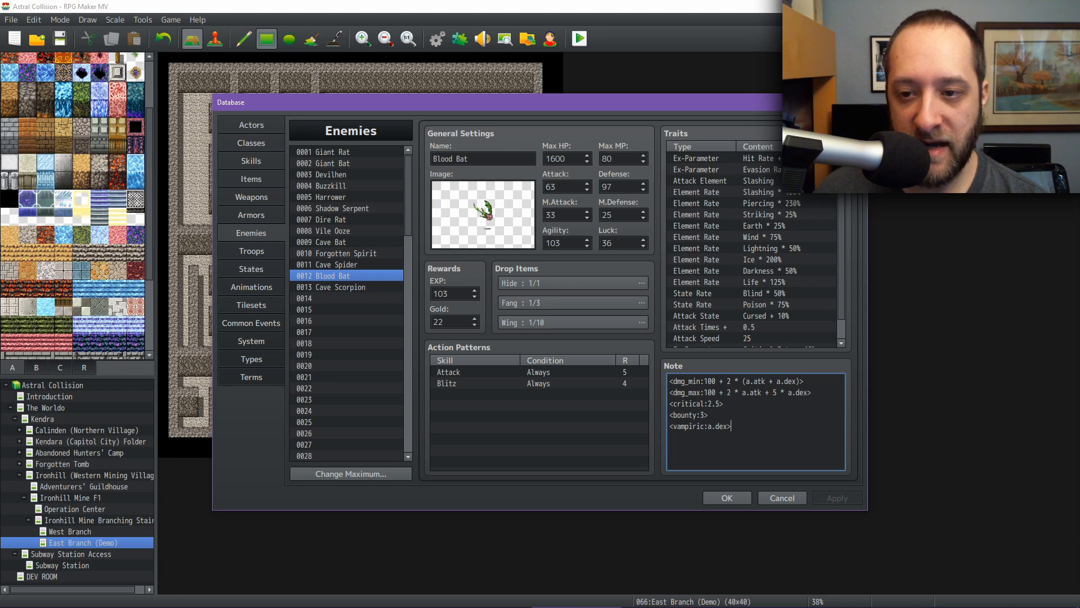
left_click(799, 158)
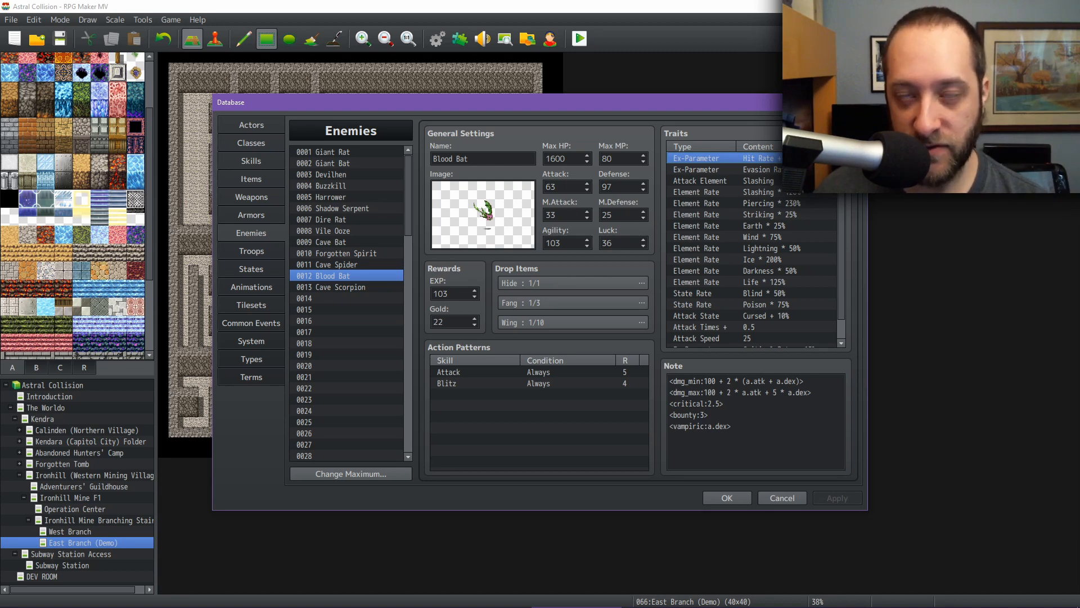
Examine the Blood Bat's evasion, its slashing attack element, and its slashing, piercing and striking element rates
left_click(724, 169)
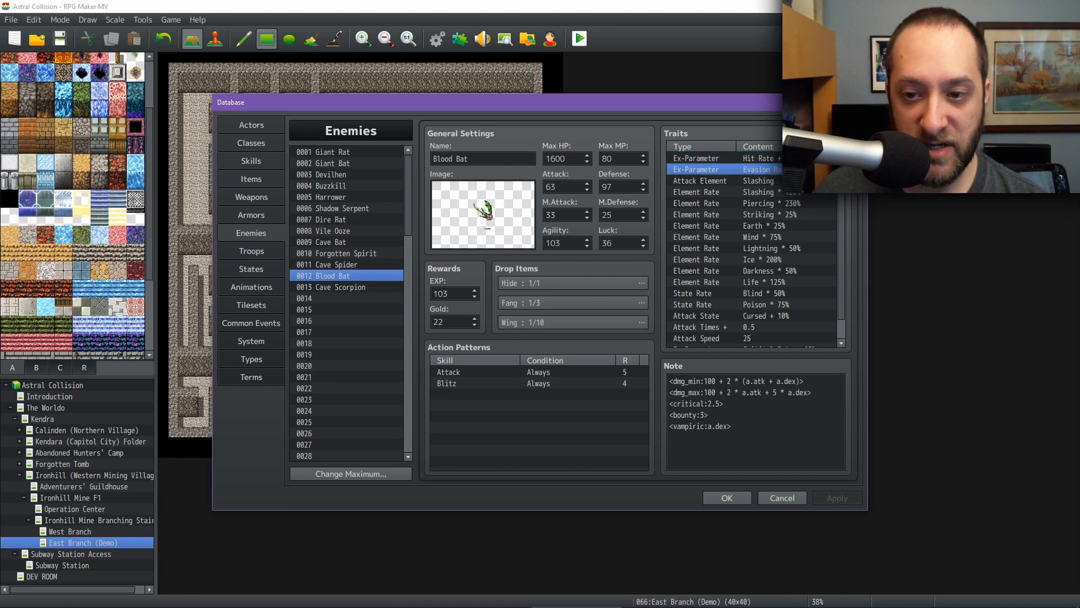
scroll(753, 248, "down", 1)
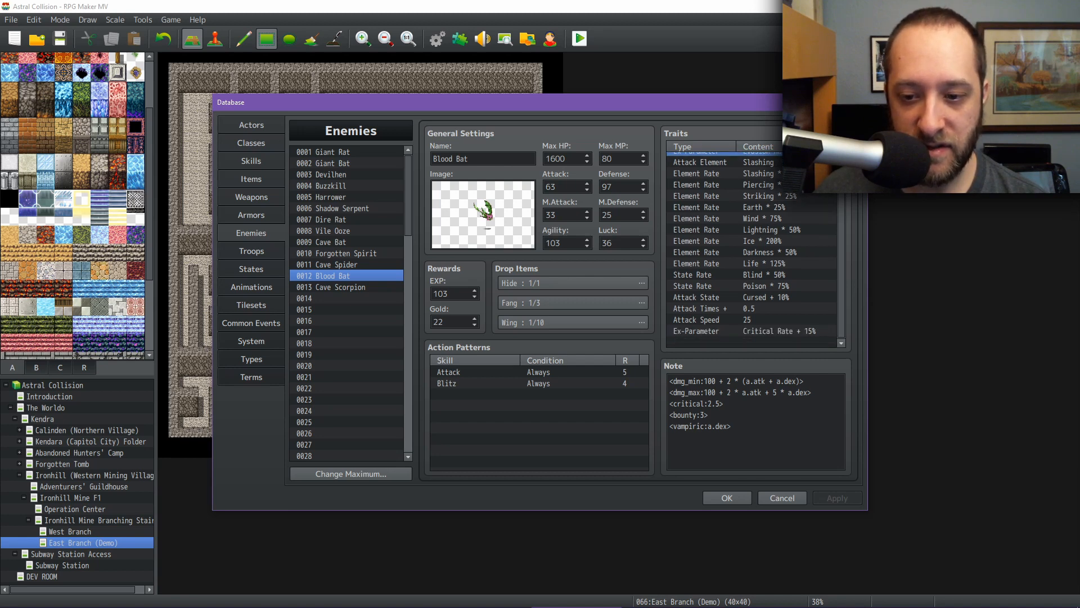
scroll(753, 248, "up", 1)
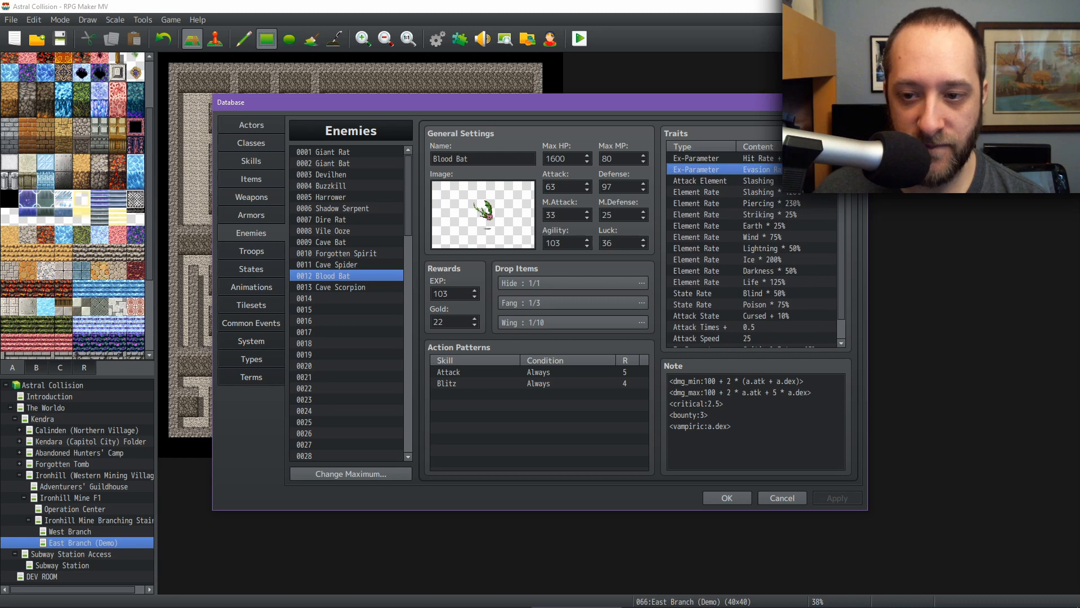
left_click(779, 181)
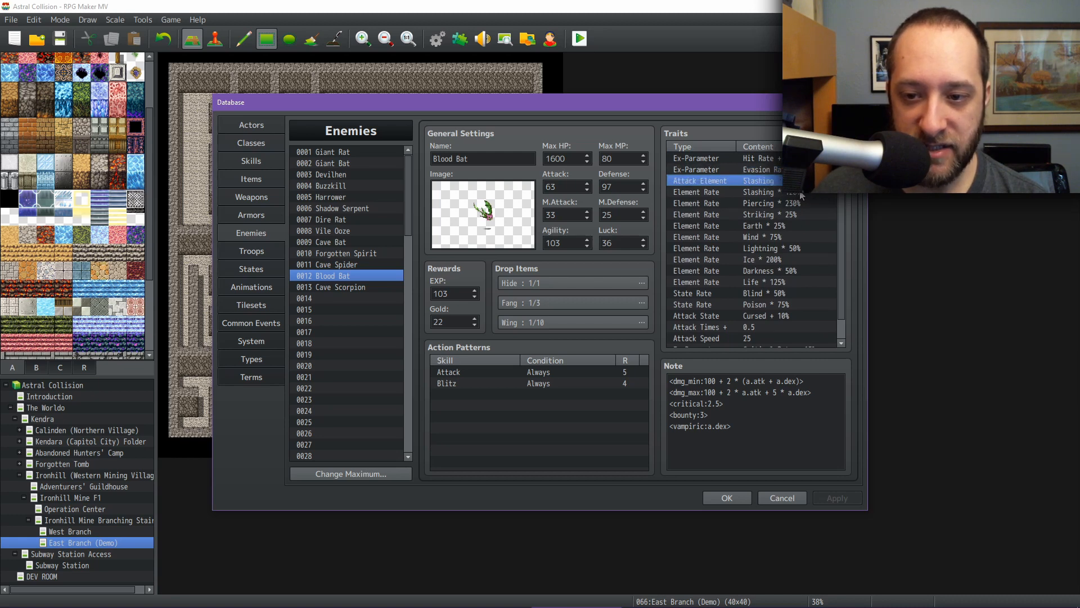
left_click(798, 194)
left_click(797, 204)
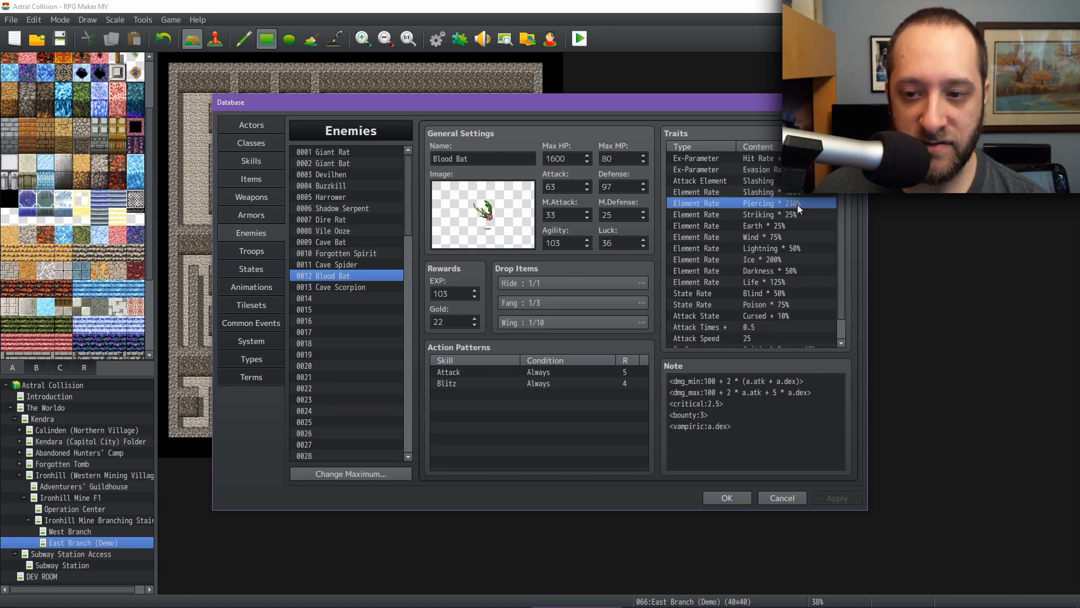
left_click(798, 215)
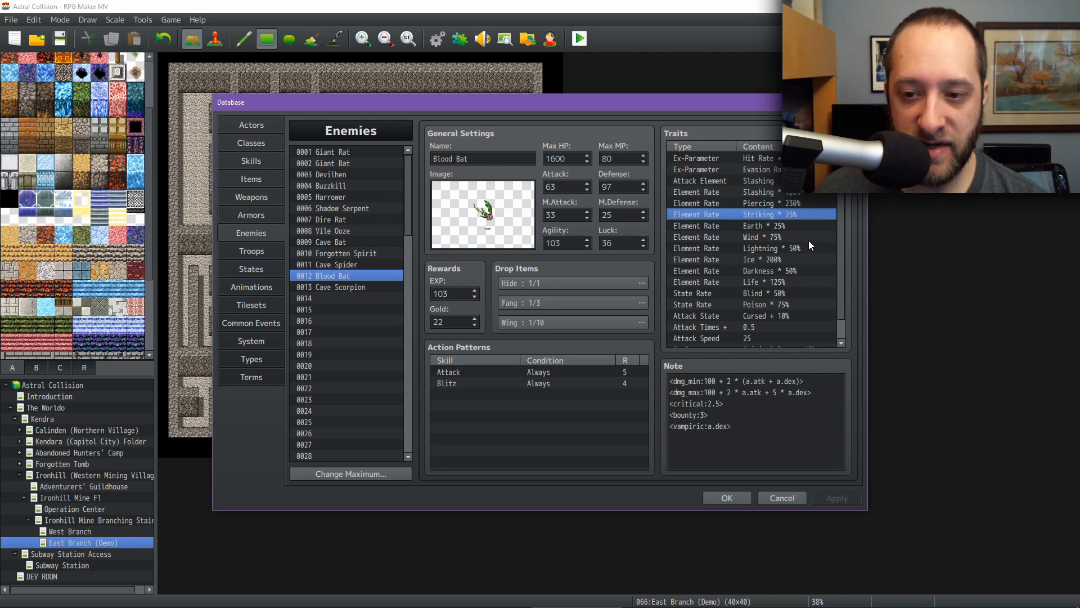
Examine the Blood Bat's elemental rates for Earth, Wind, Lightning, Ice and Life
left_click(794, 224)
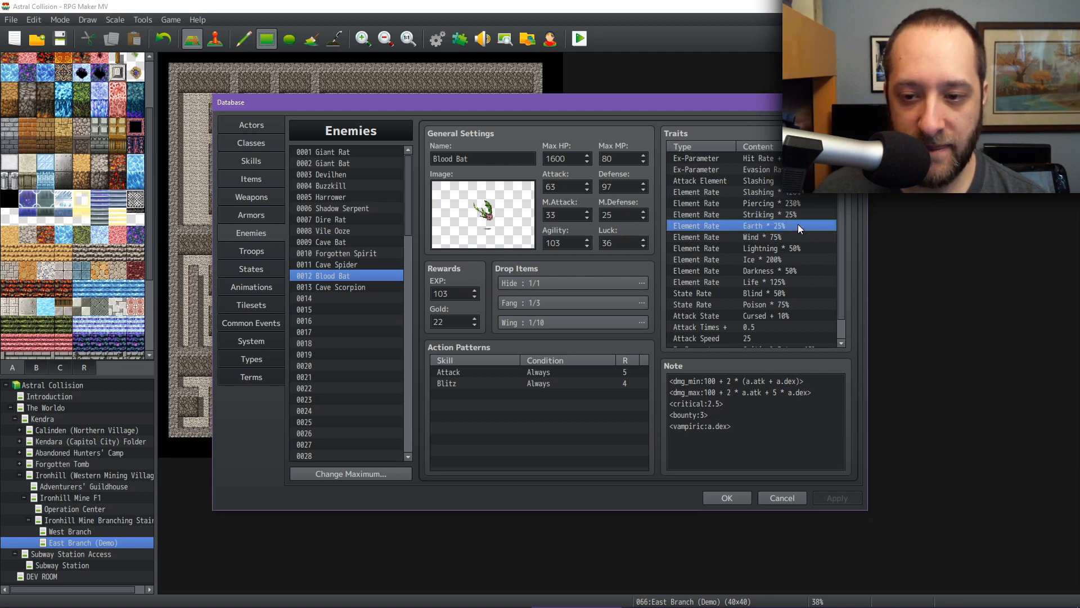
scroll(798, 224, "down", 1)
left_click(798, 218)
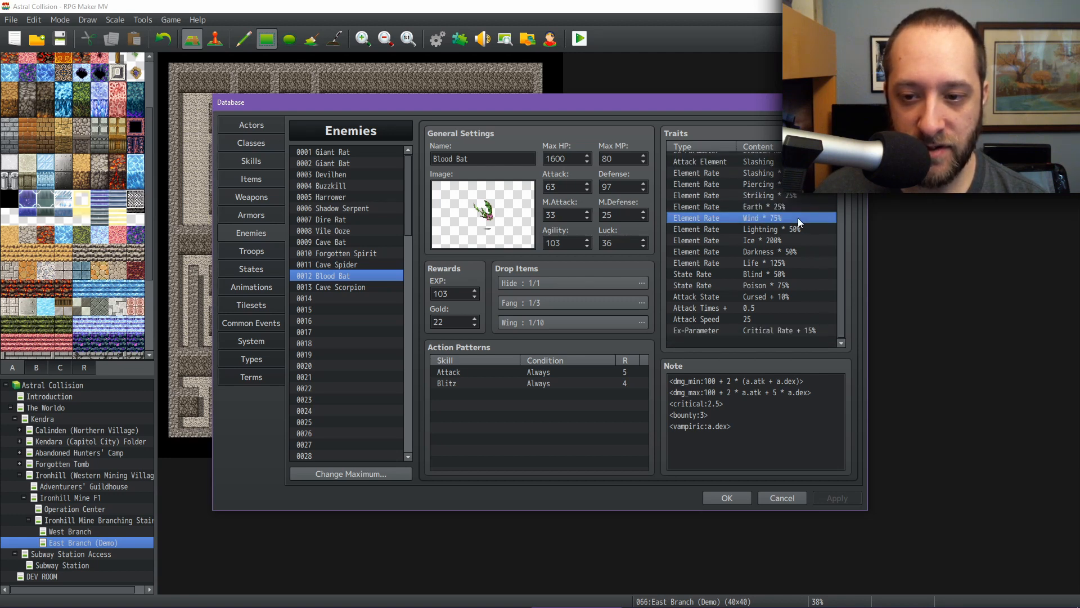
left_click(800, 231)
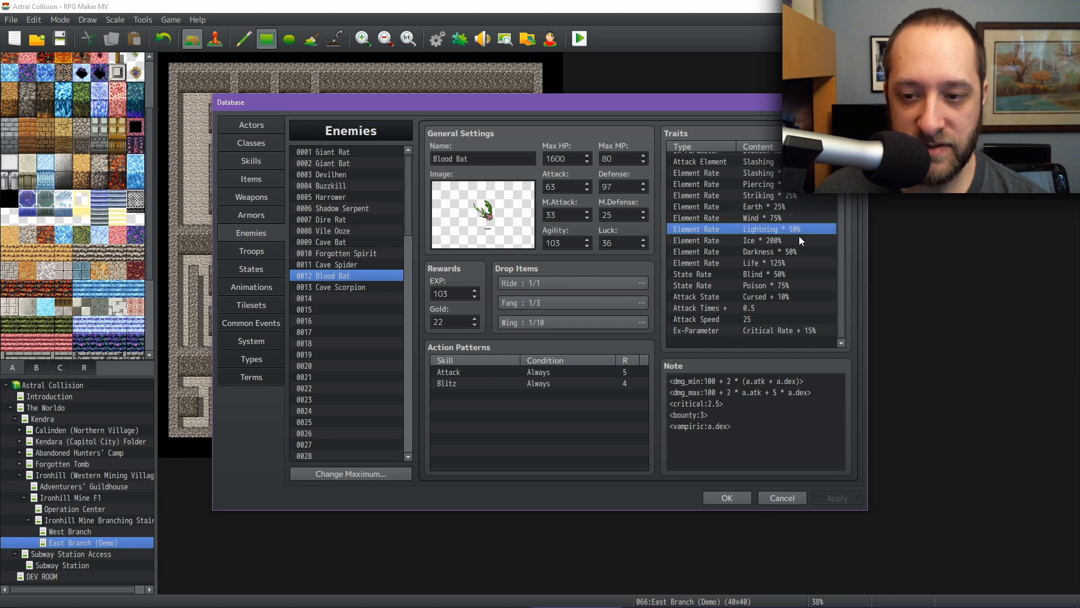
left_click(800, 240)
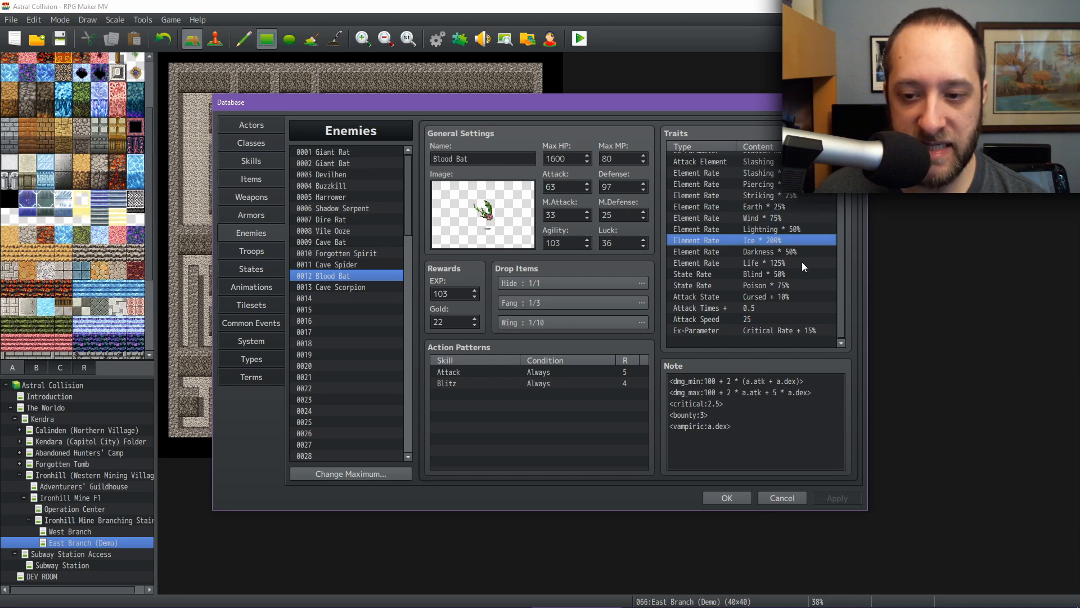
left_click(802, 262)
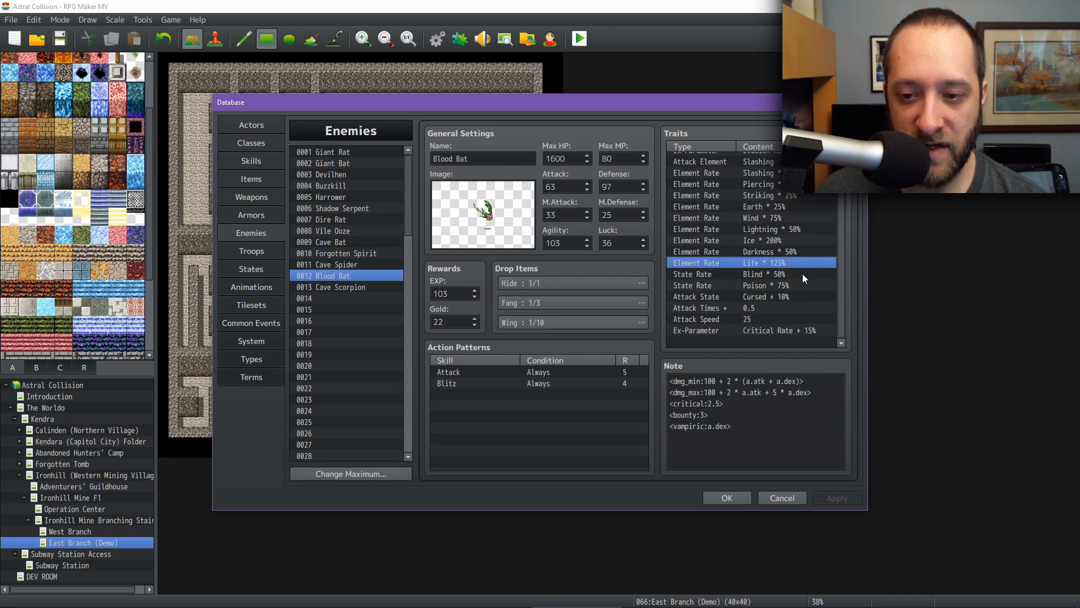
Examine the Blood Bat's Attack Times, Attack Speed and Critical Rate traits
left_click(772, 309)
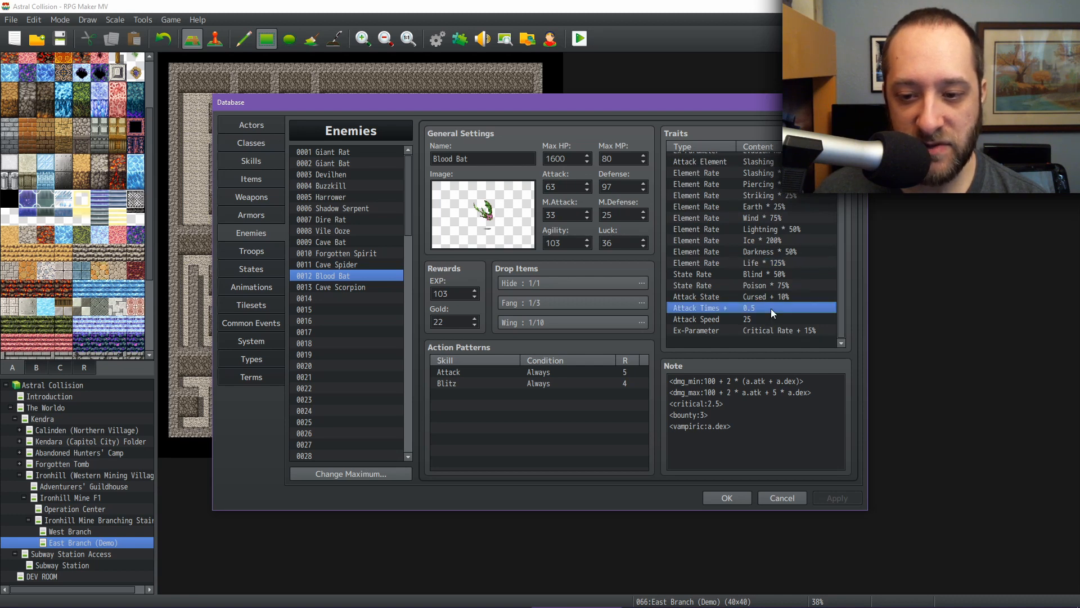
left_click(770, 319)
left_click(774, 331)
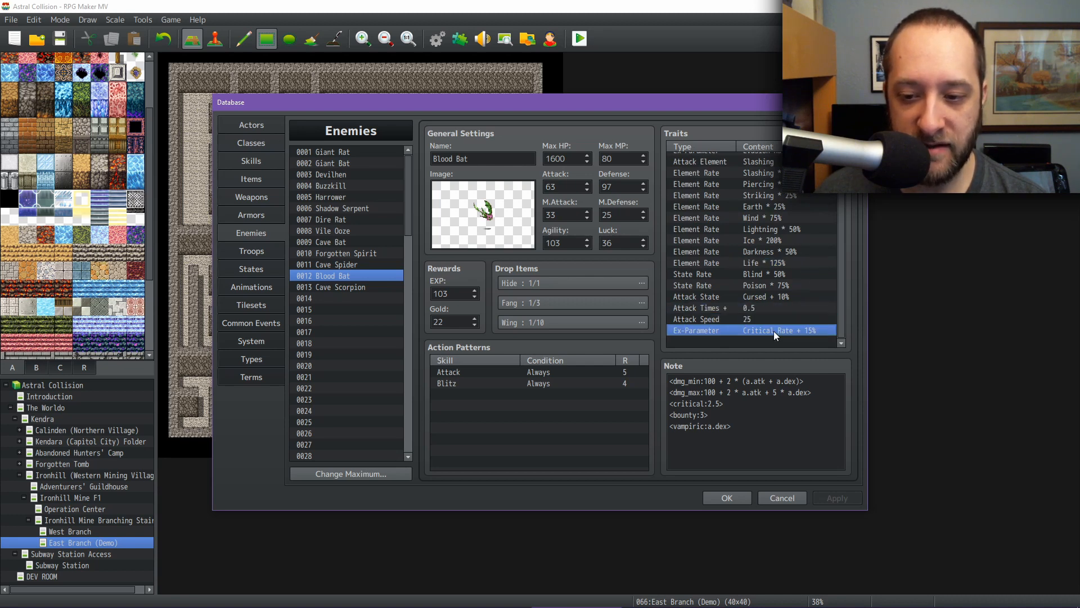
Compare the Cave Scorpion and Blood Bat enemies with the Dire Rat and Shadow Serpent
left_click(348, 289)
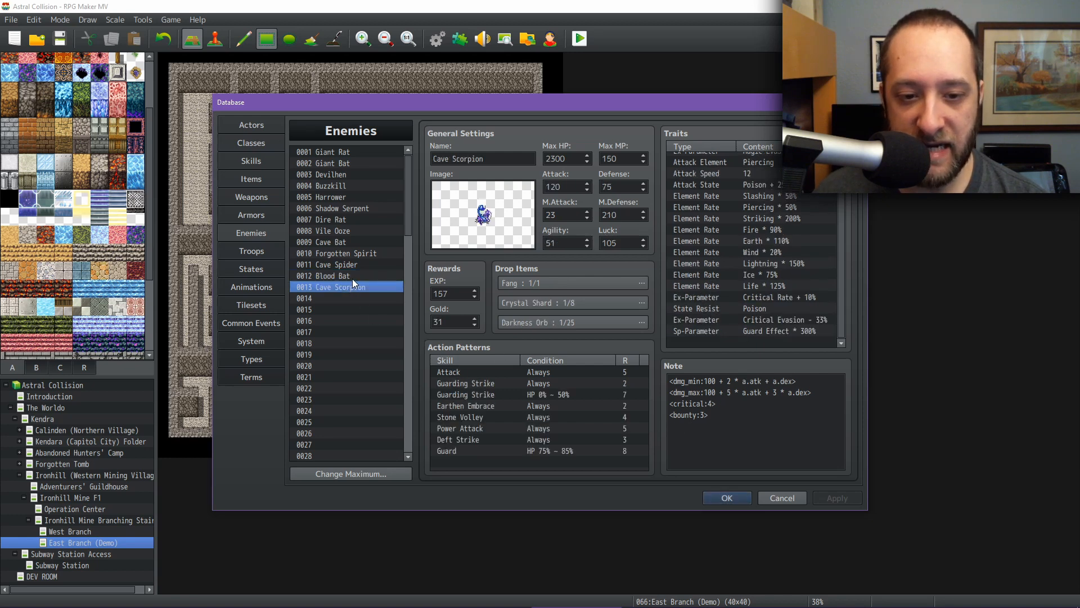
left_click(352, 278)
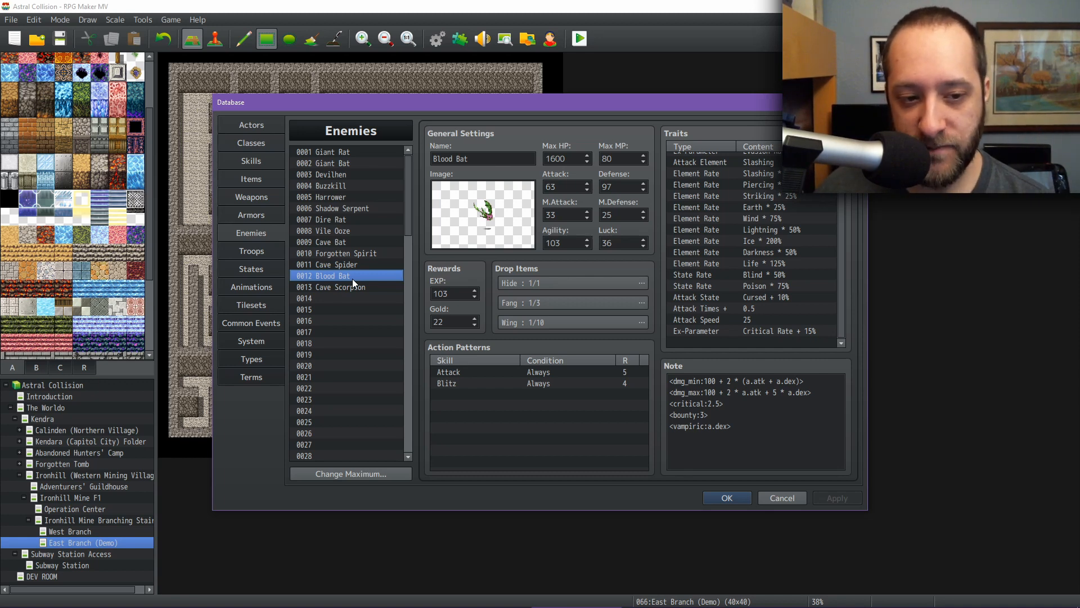
left_click(350, 222)
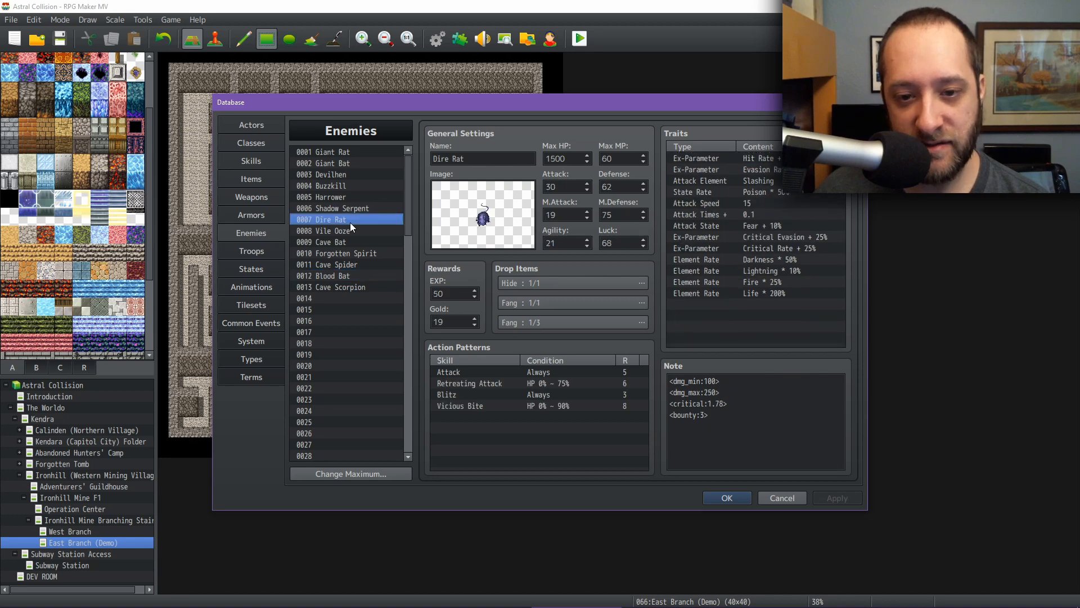
left_click(356, 210)
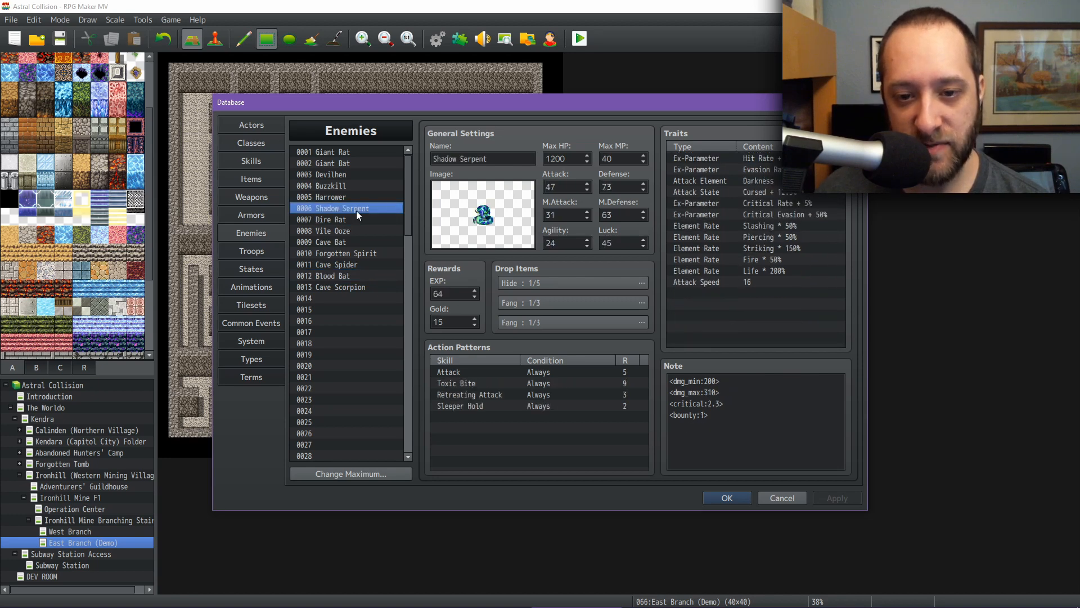
Compare the Cave Bat and Cave Spider enemies' parameters, traits and damage note formulas
left_click(346, 242)
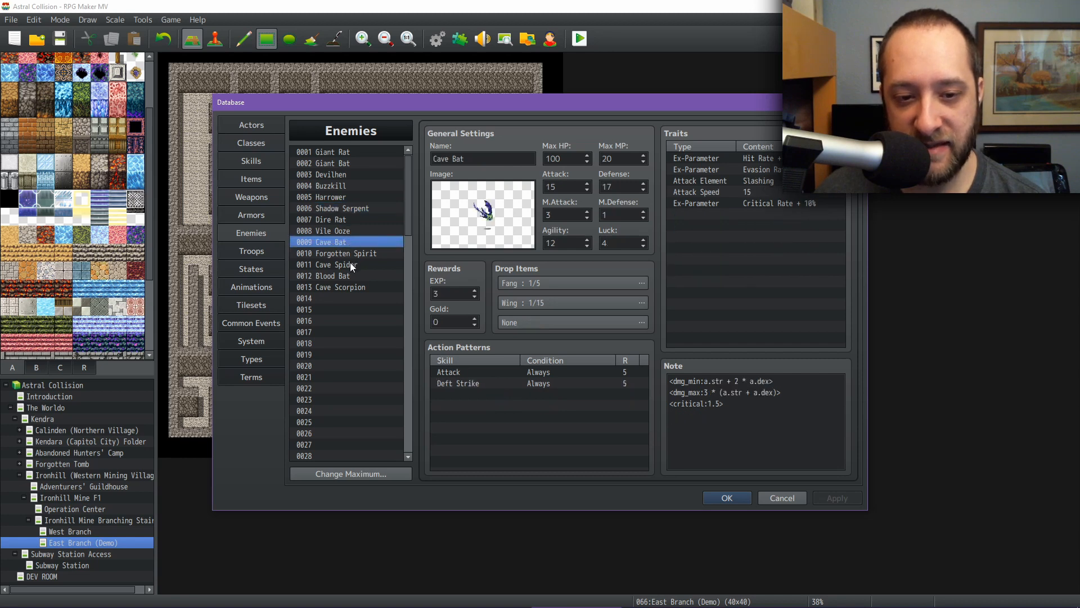
left_click(350, 265)
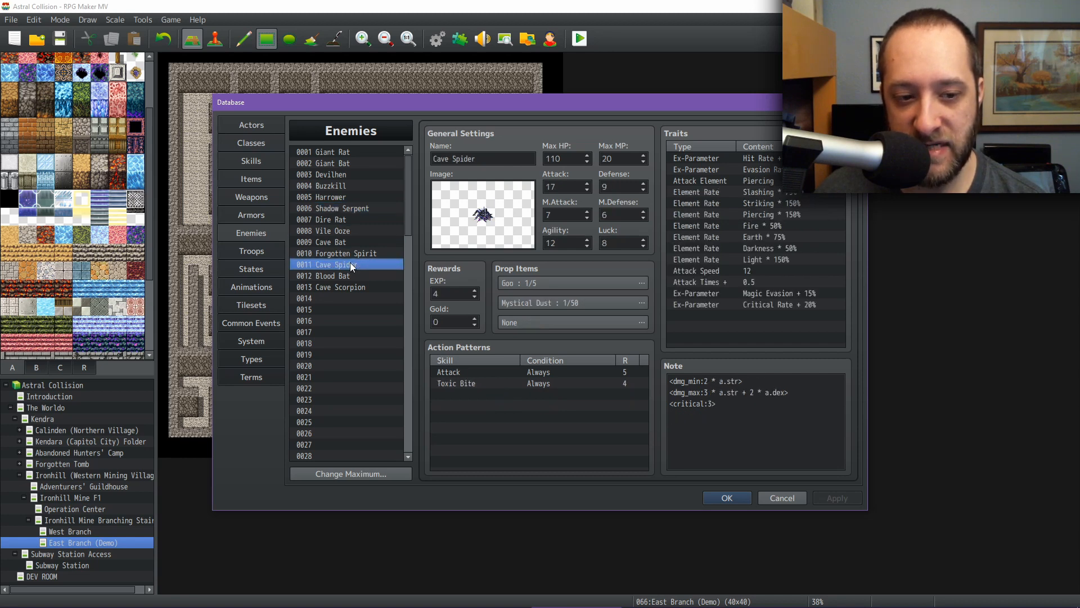
left_click(350, 232)
left_click(349, 242)
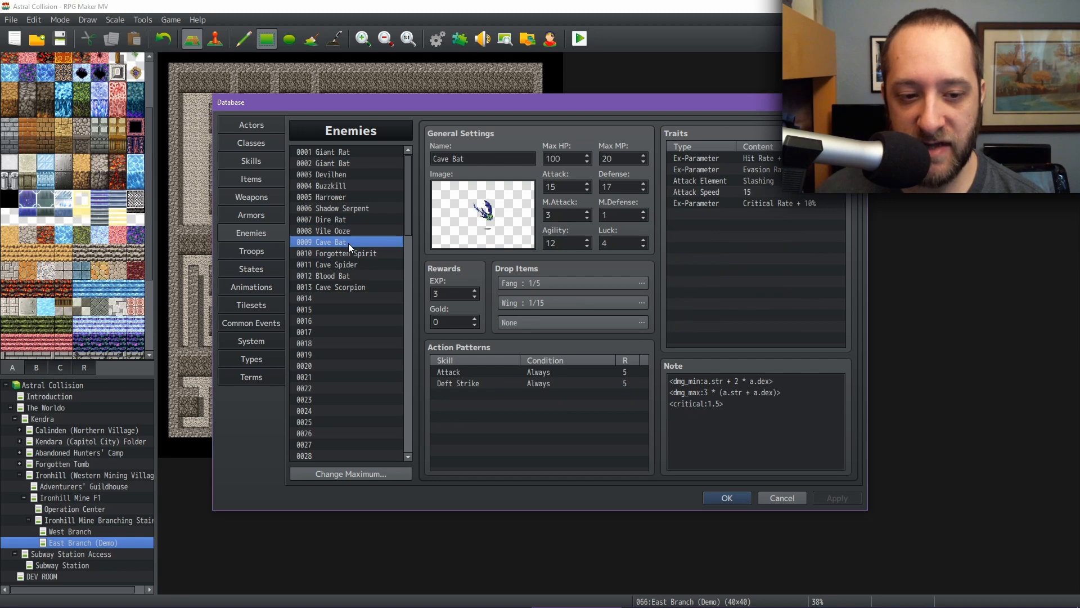
key("Down")
key("Down")
key("Up")
key("Up")
key("Down")
key("Down")
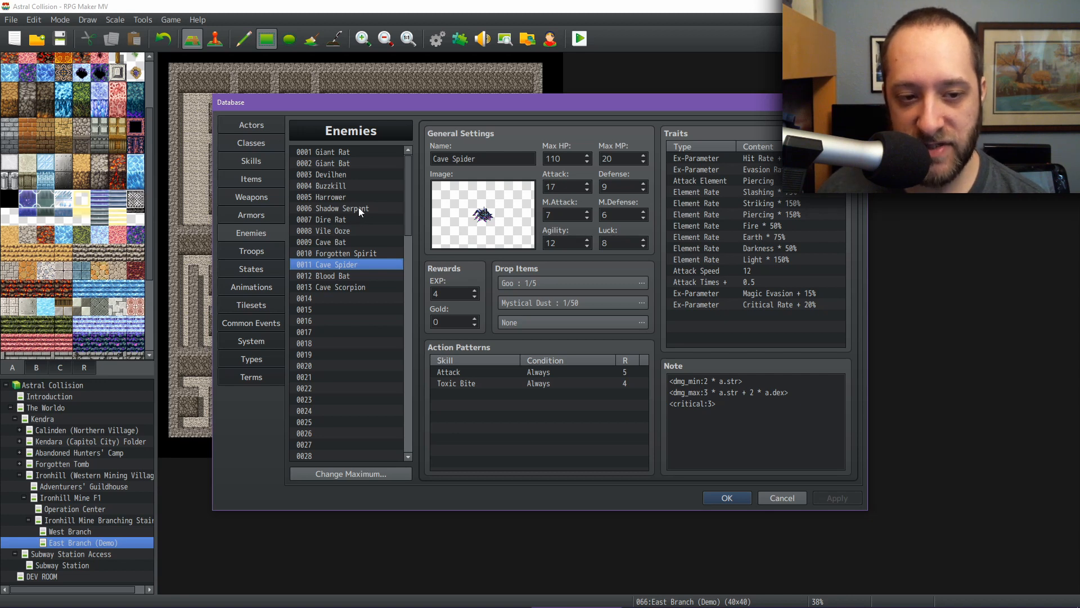
Review the Cave Scorpion, Shadow Serpent and Harrower enemies, and close the database
left_click(356, 287)
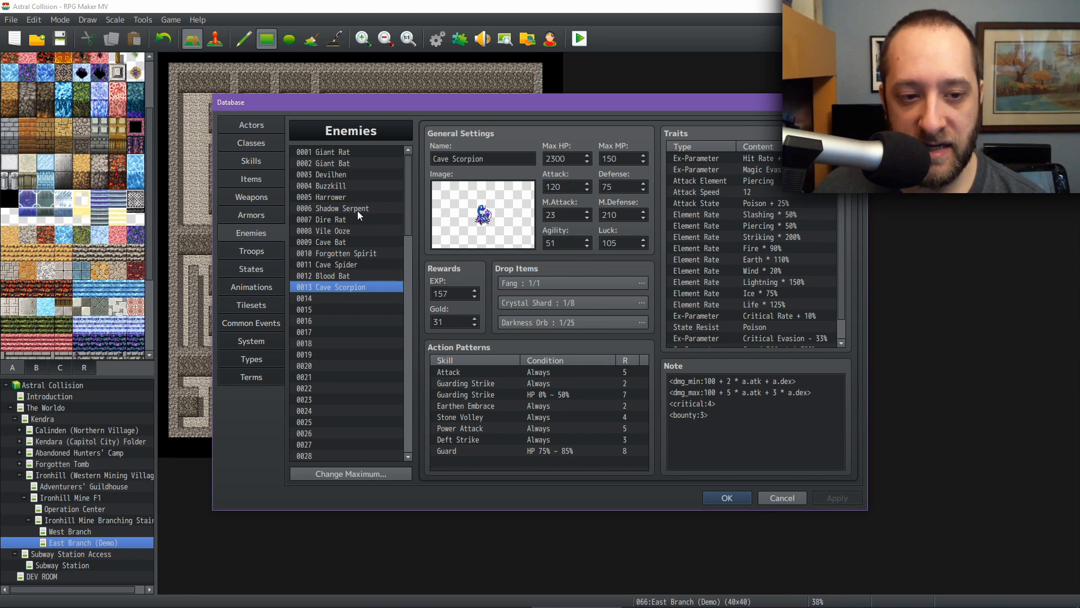
left_click(362, 210)
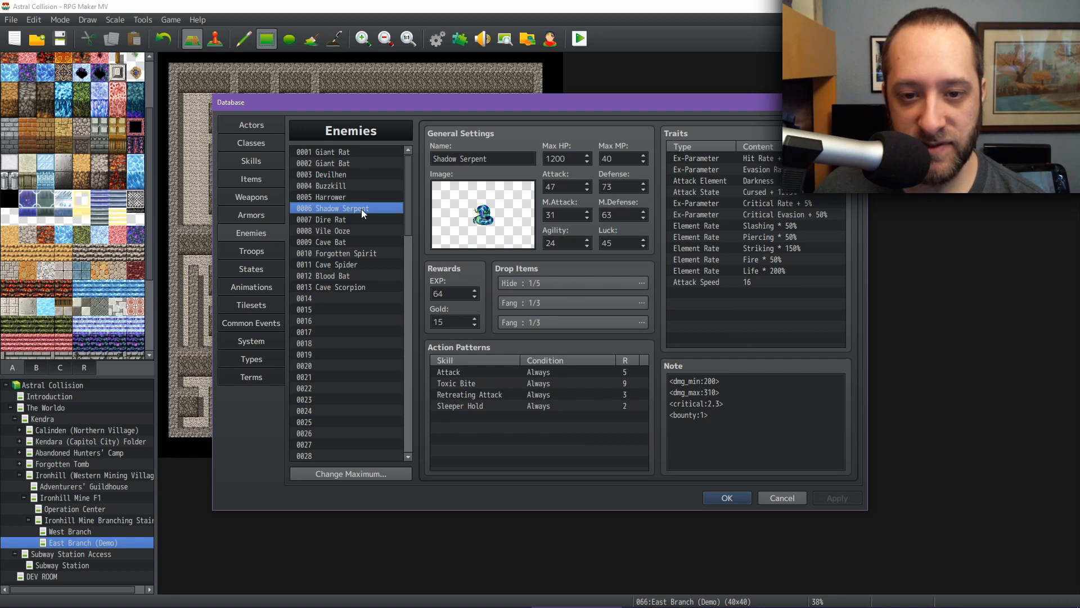
left_click(361, 197)
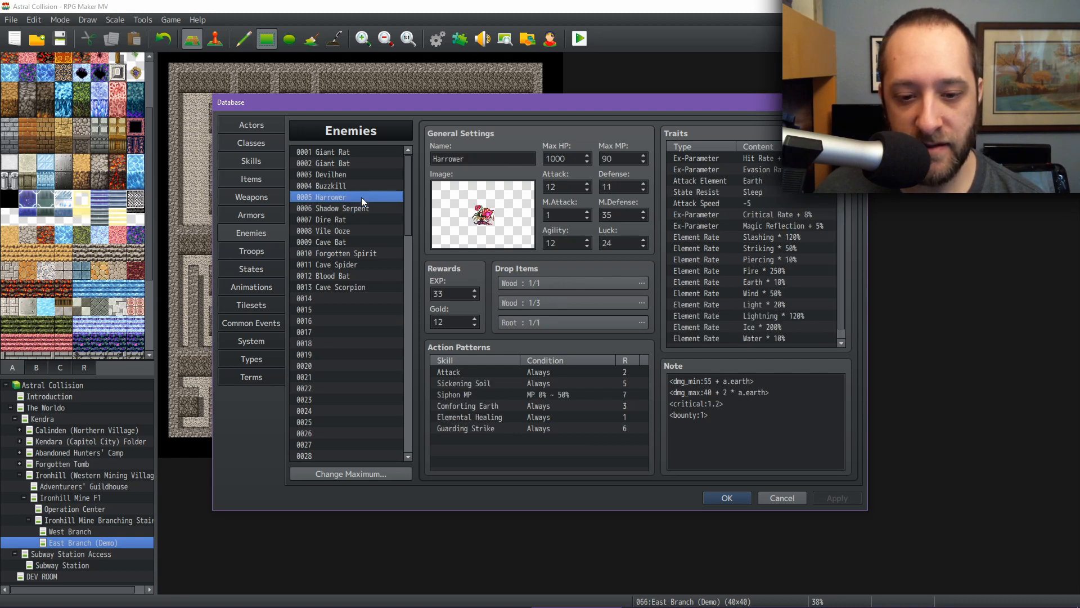
left_click(727, 498)
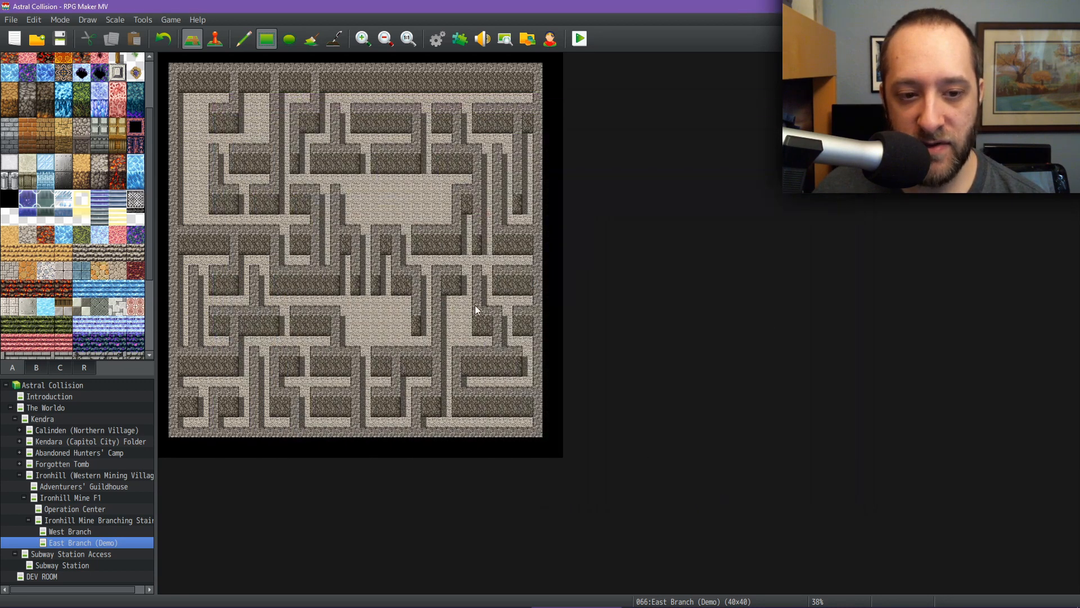
Compare the enemy line-ups of the Ironhill Bats and Snake, Ironhill Scorpion + Cave Spiders and Ironhill Bat-Horde troops
left_click(441, 41)
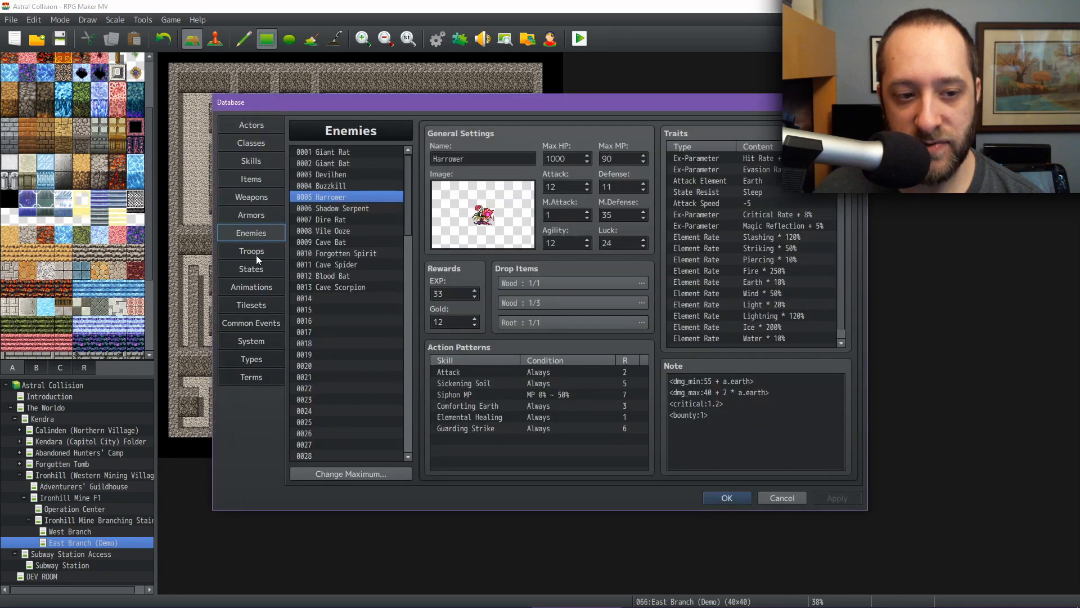
left_click(255, 253)
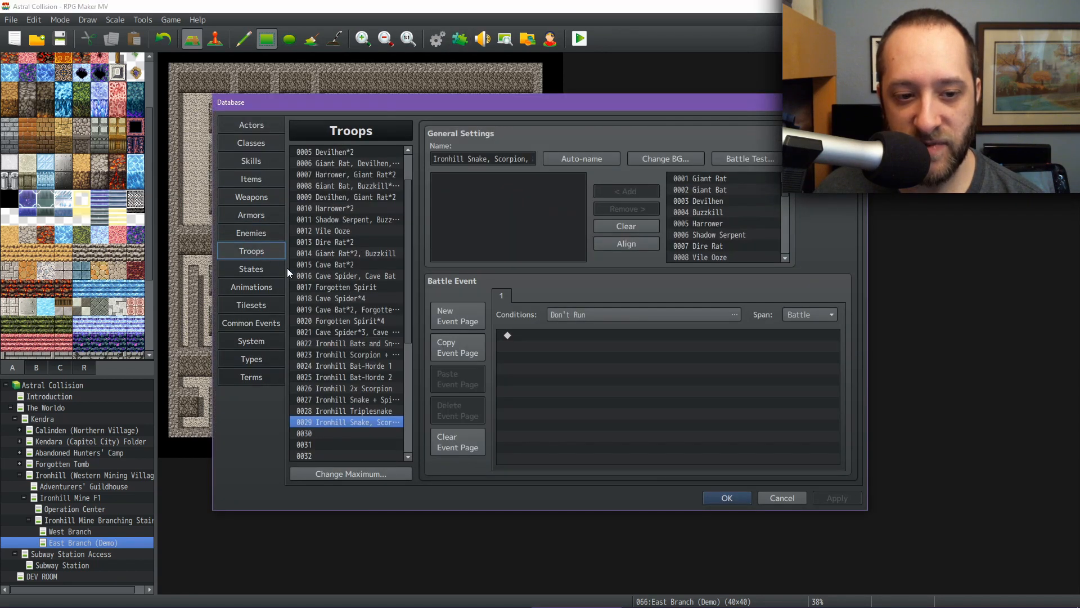
left_click(353, 339)
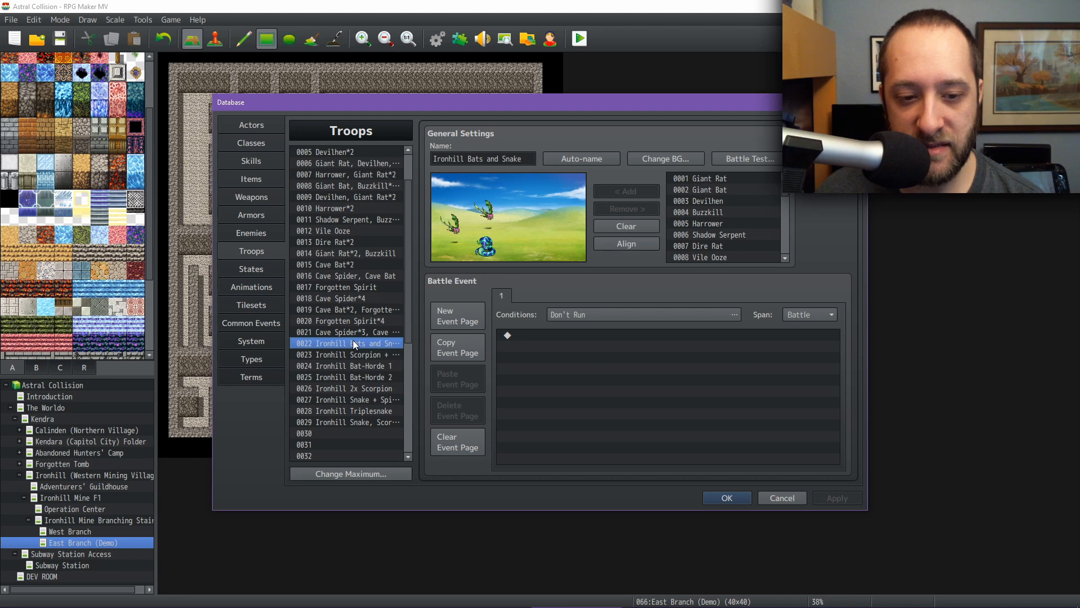
key("Down")
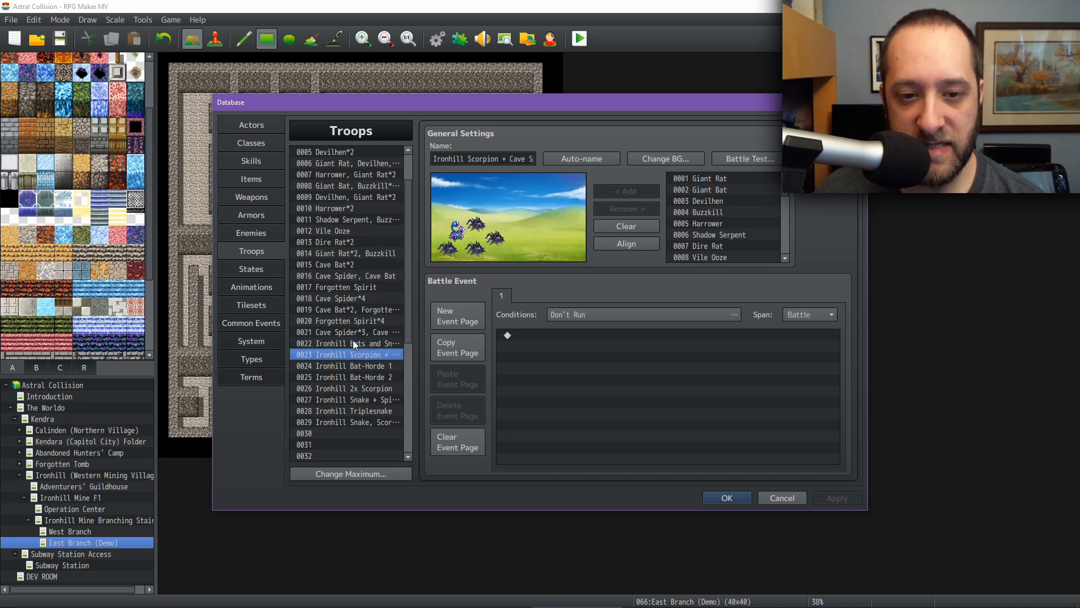
key("Down")
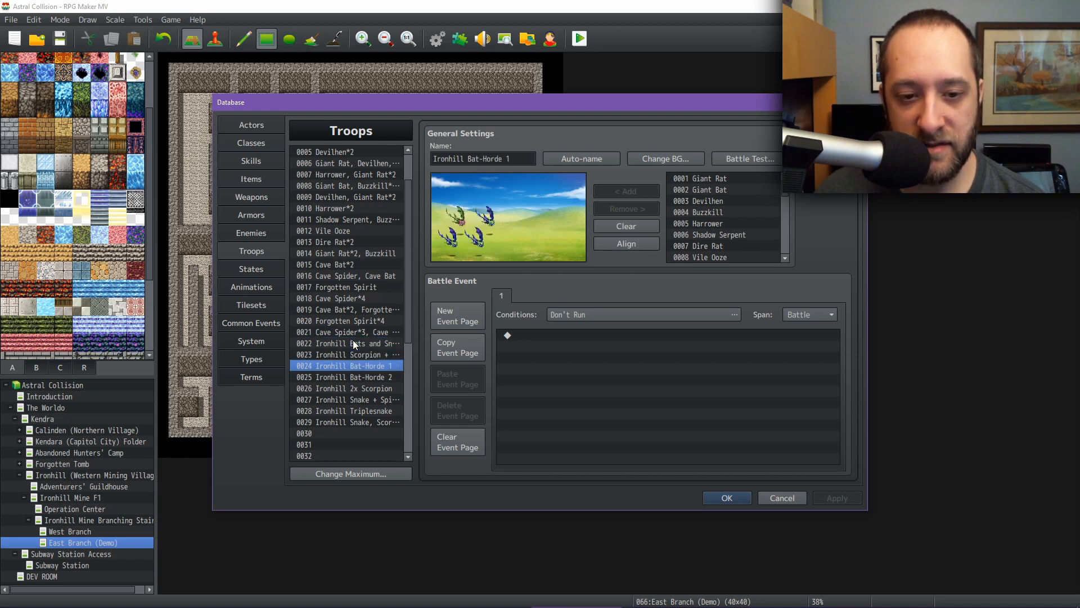
key("Up")
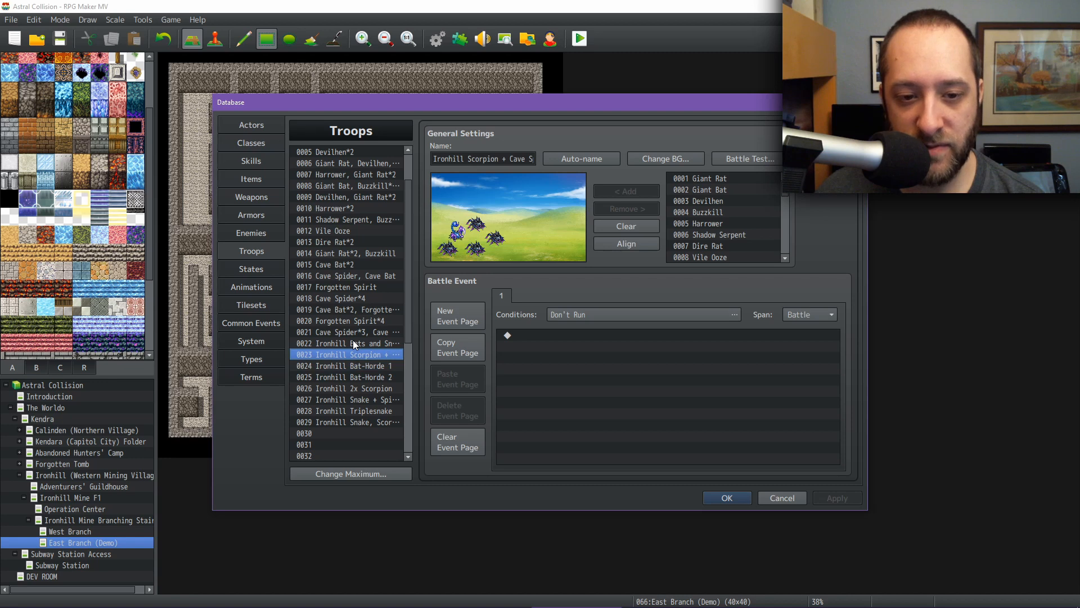
key("Down")
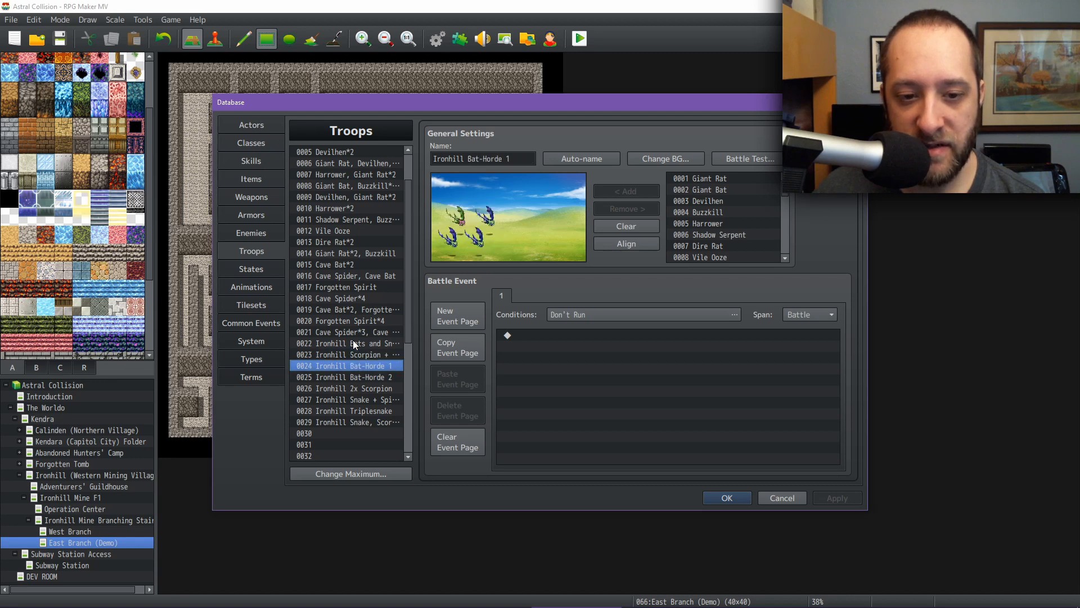
key("Down")
key("Up")
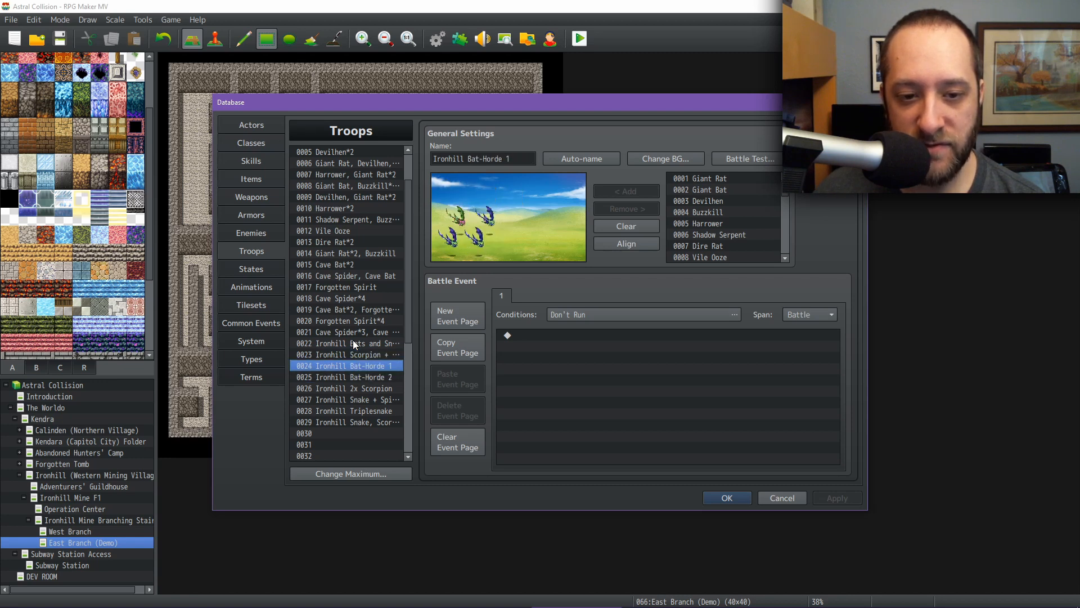
Review the Ironhill 2x Scorpion, Snake + Spiders, Triplesnake and Snake, Scorpion troops, and close the database
key("Down")
key("Down")
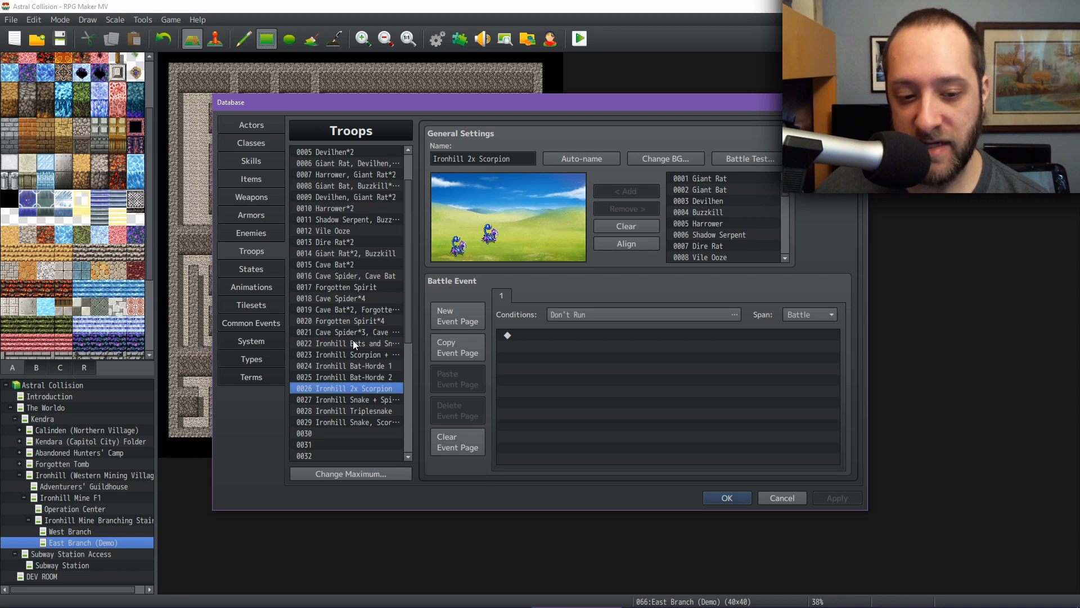
key("Down")
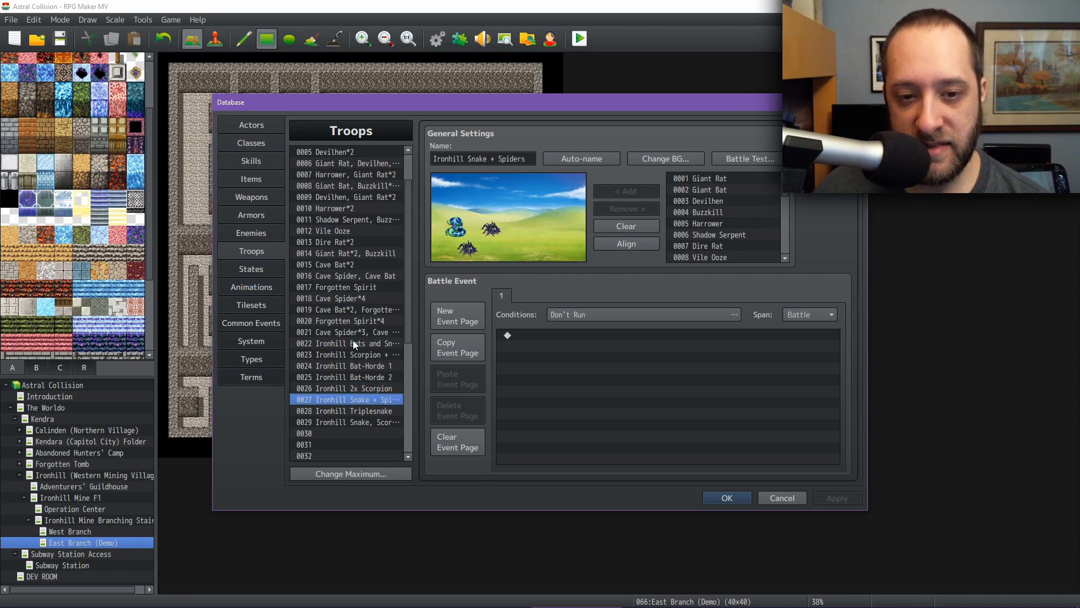
key("Down")
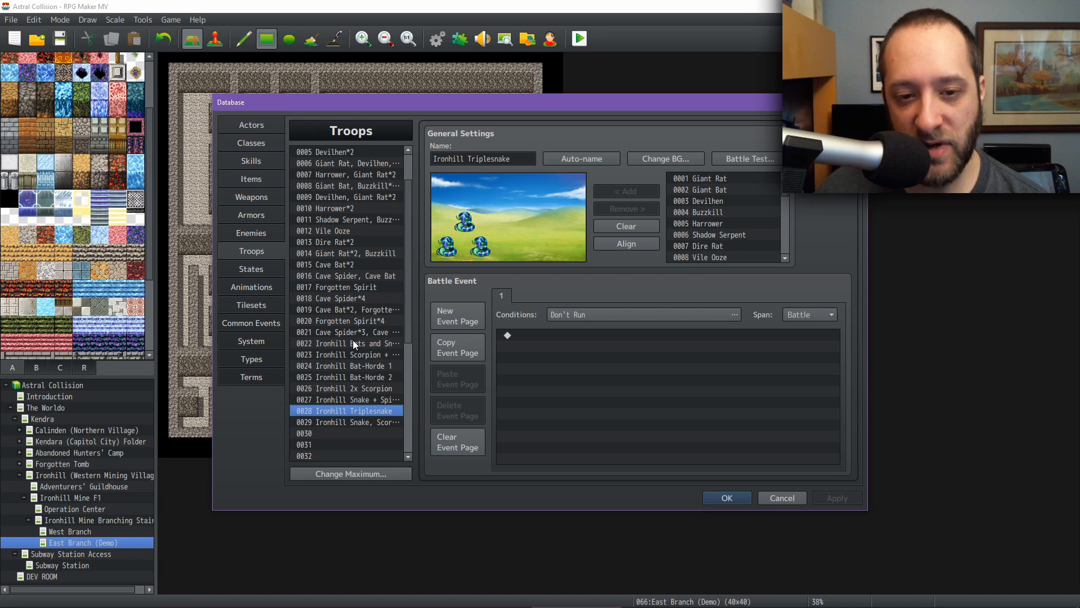
key("Down")
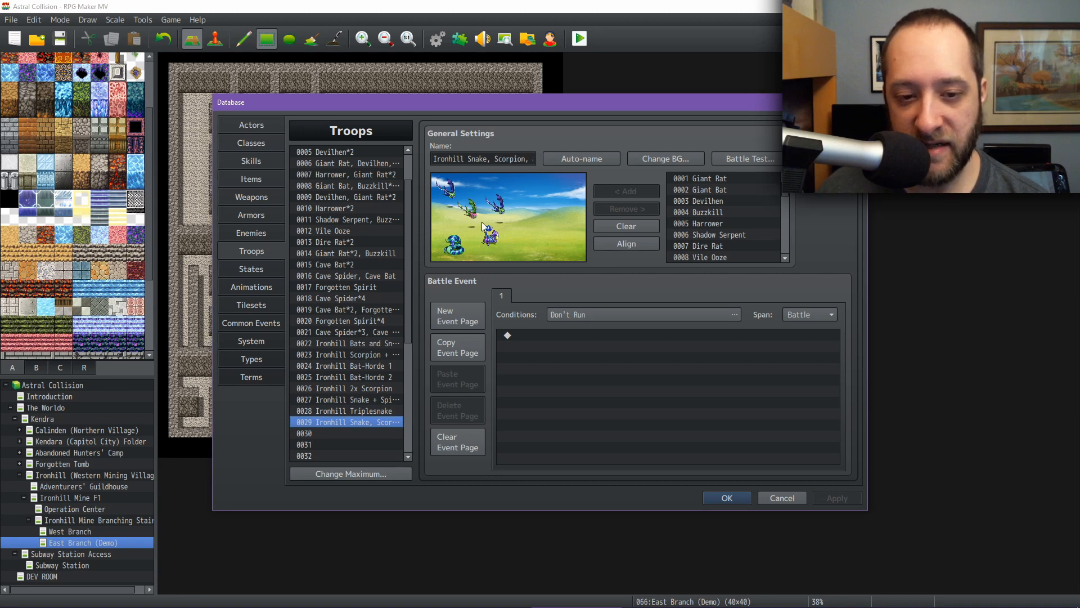
left_click(248, 231)
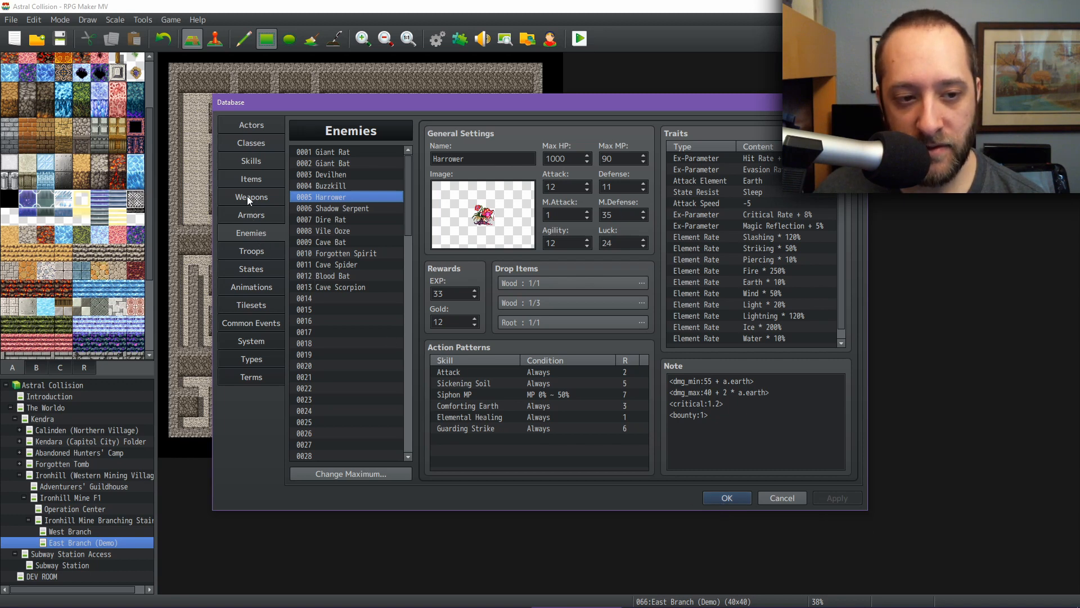
left_click(727, 497)
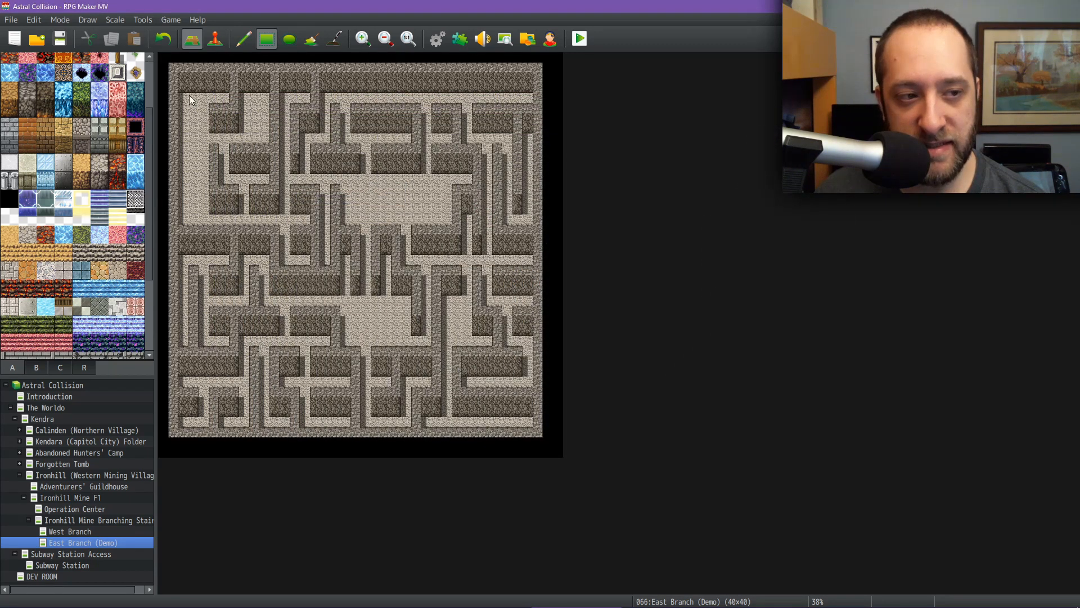
Launch a playtest of the game and look up the Apprentice Mage skill in the database
left_click(583, 41)
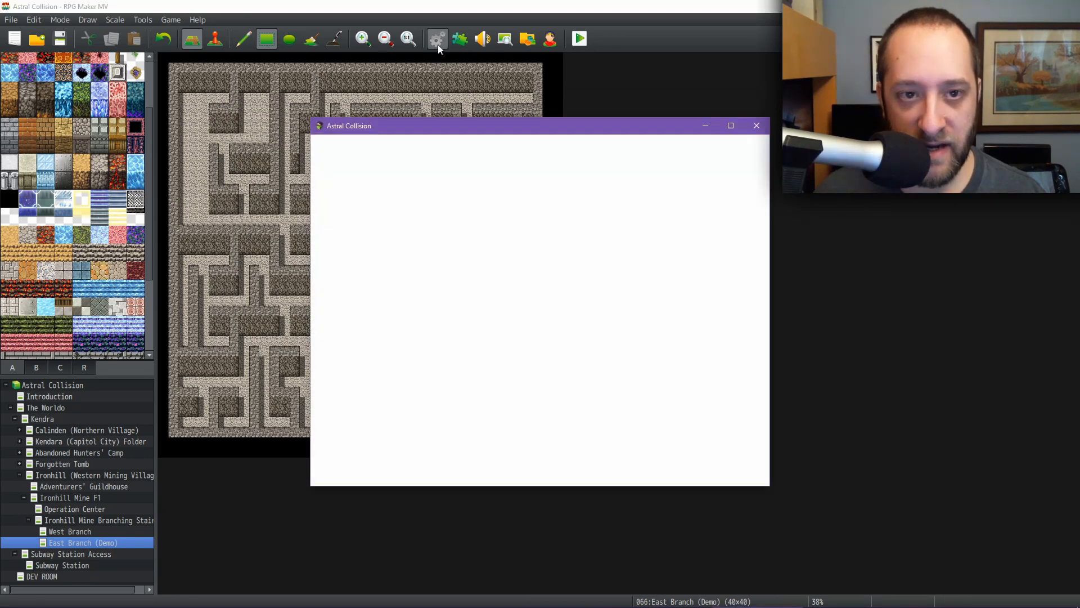
left_click(438, 41)
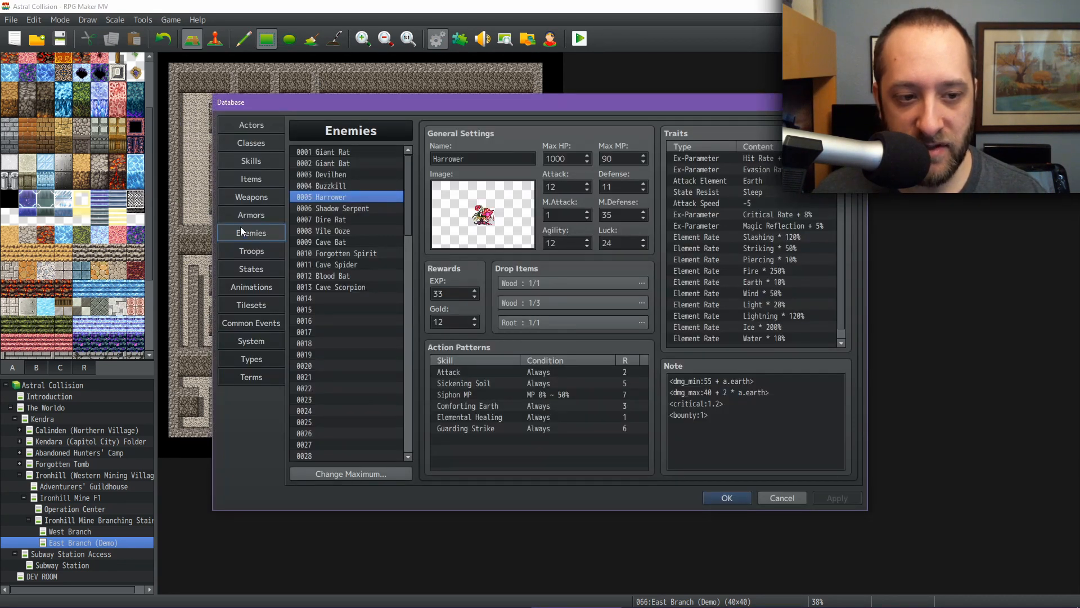
left_click(251, 161)
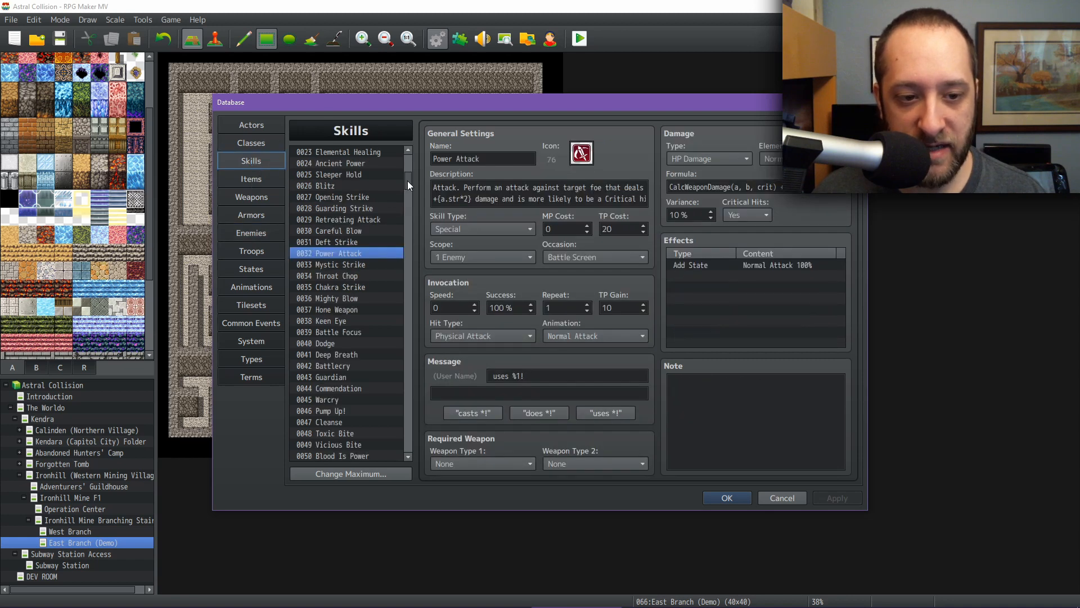
left_click_drag(407, 180, 407, 397)
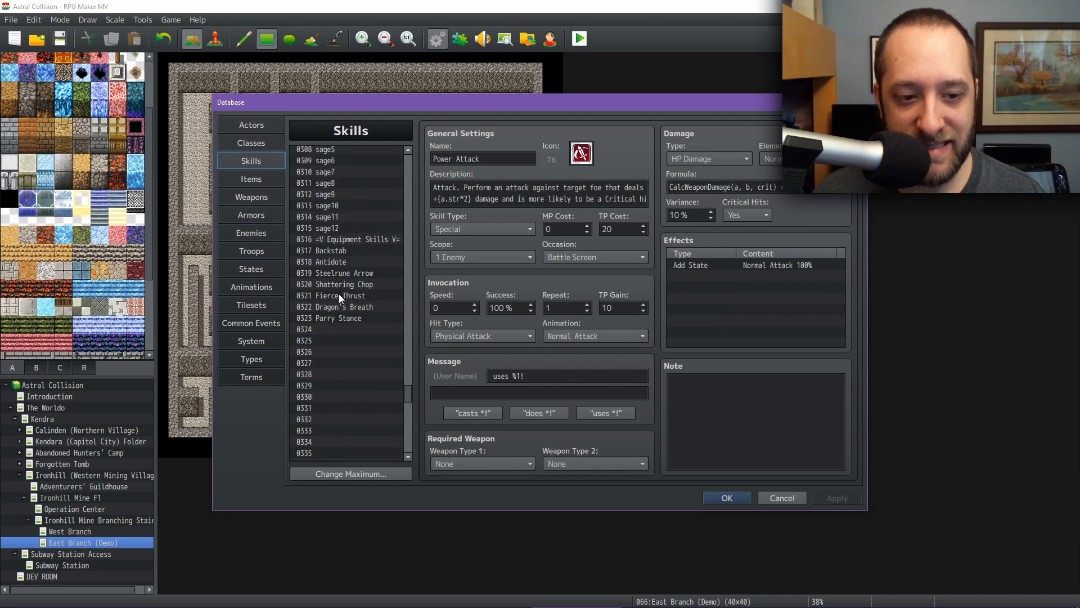
scroll(343, 251, "up", 4)
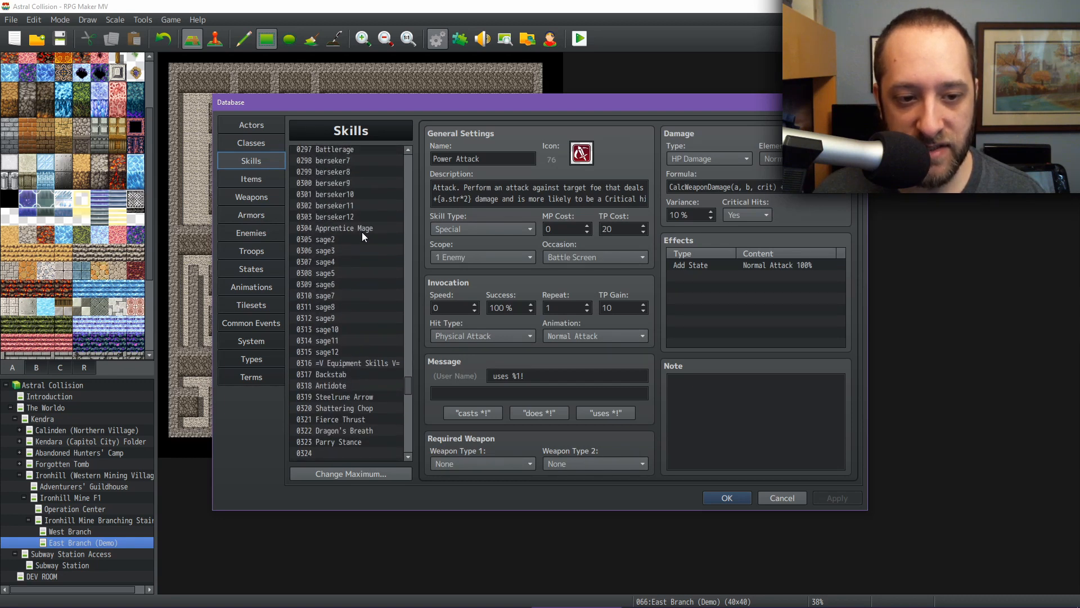
left_click(360, 228)
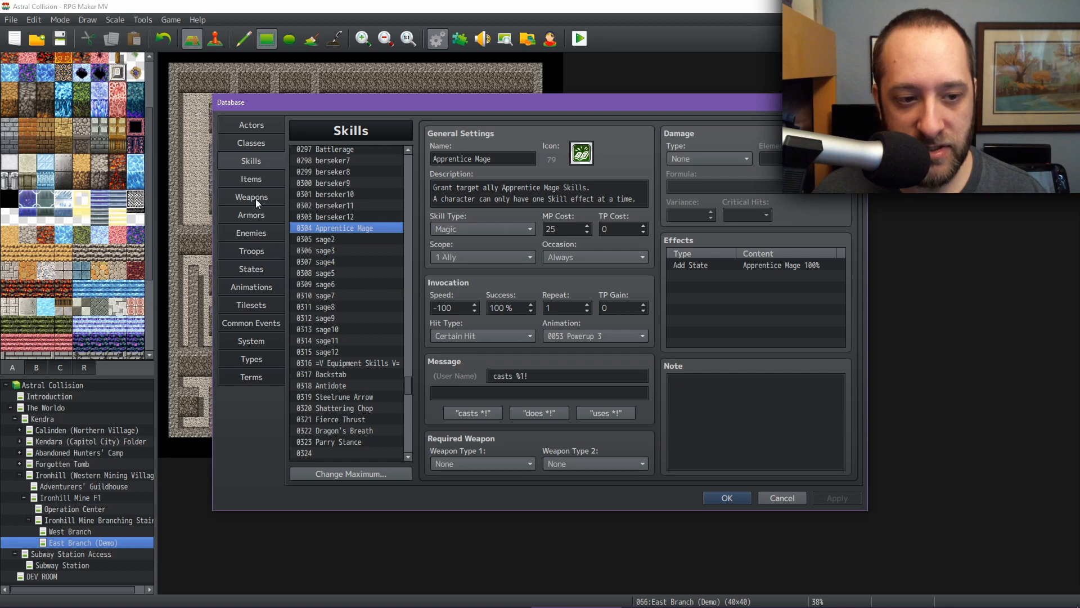
Examine the Apprentice Mage state's granted skills and step-based removal, and close the database
left_click(250, 270)
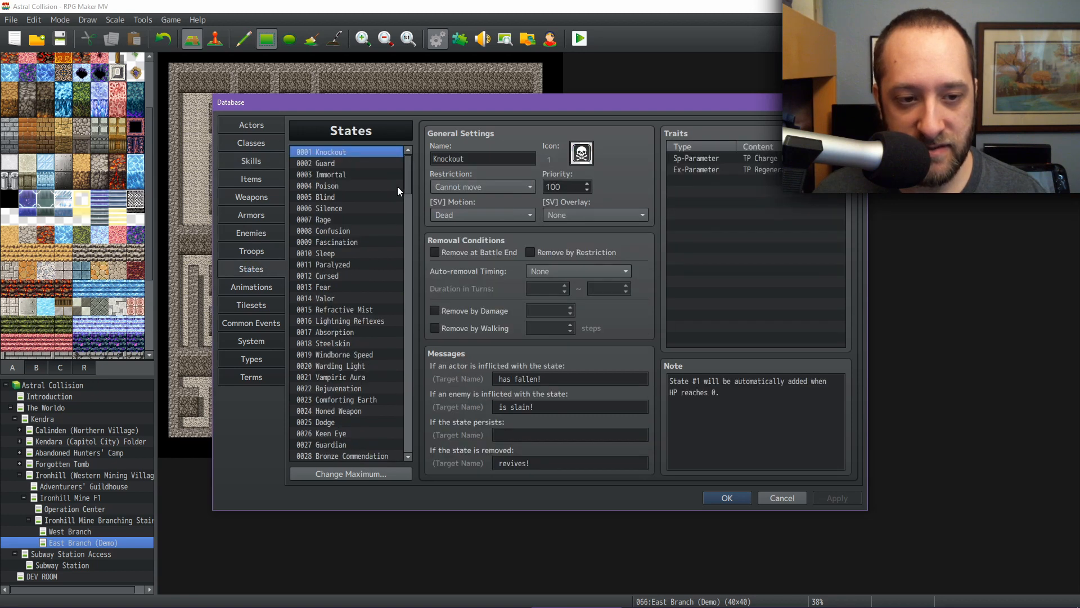
left_click_drag(410, 180, 407, 275)
left_click(369, 259)
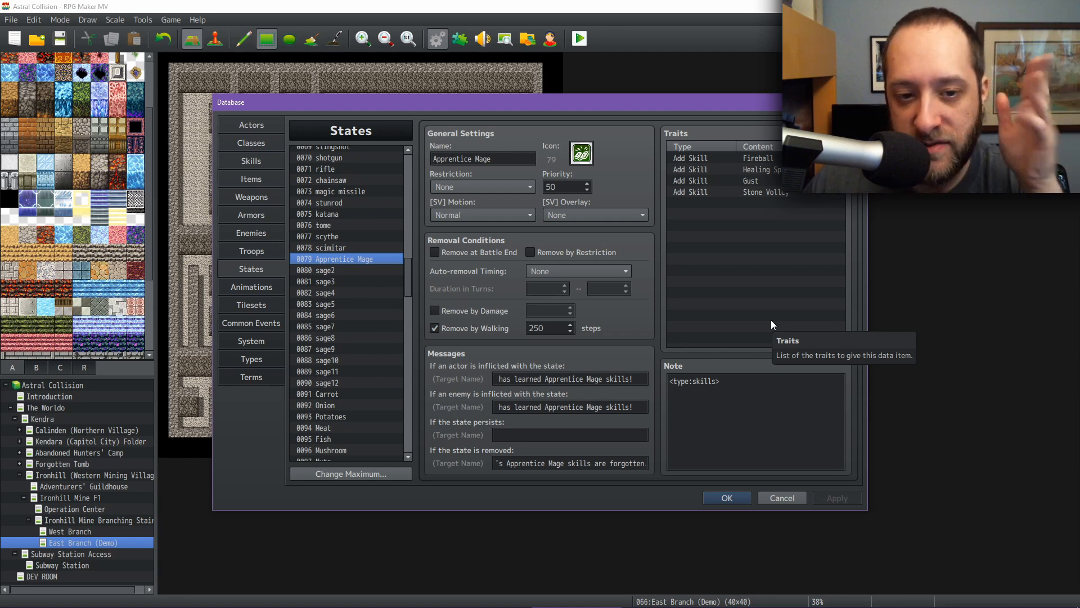
left_click(714, 500)
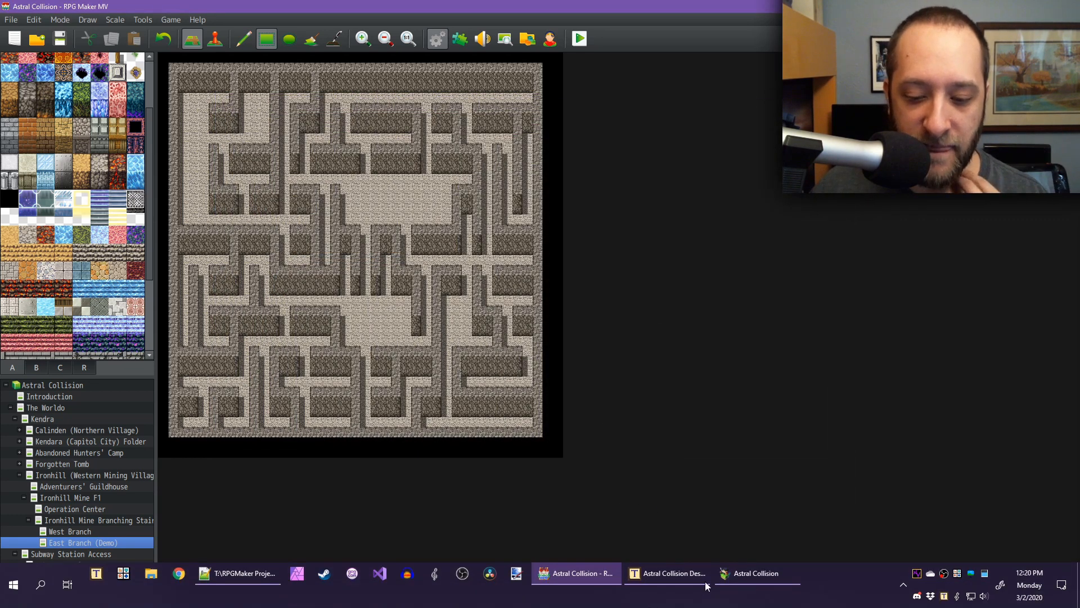
Load File 2 in the running Astral Collision playtest and walk from the world map into the Ironhill Mine
left_click(739, 573)
key("Return")
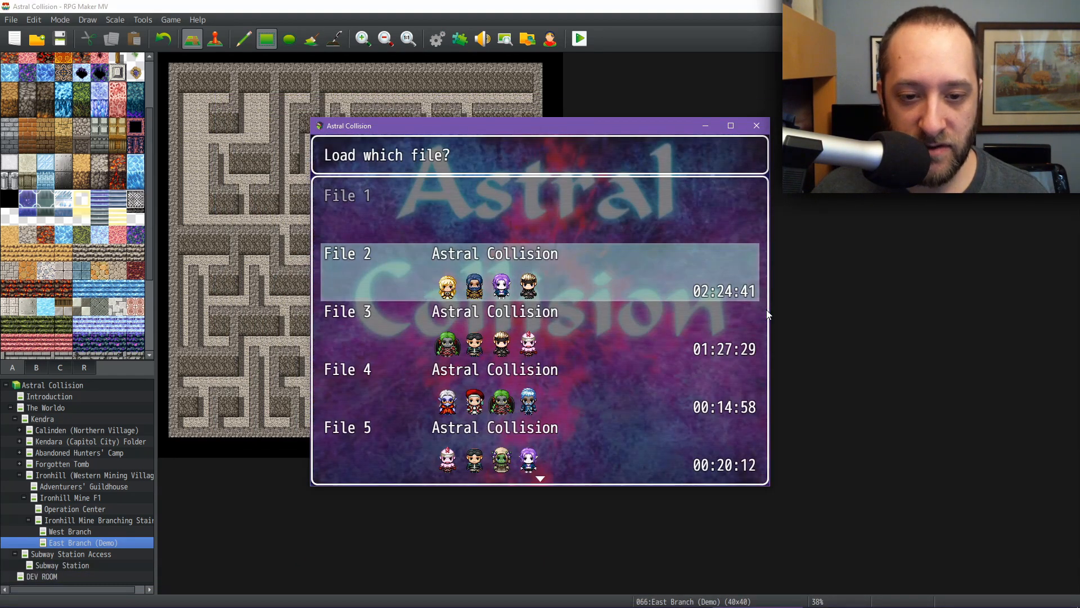
key("Return")
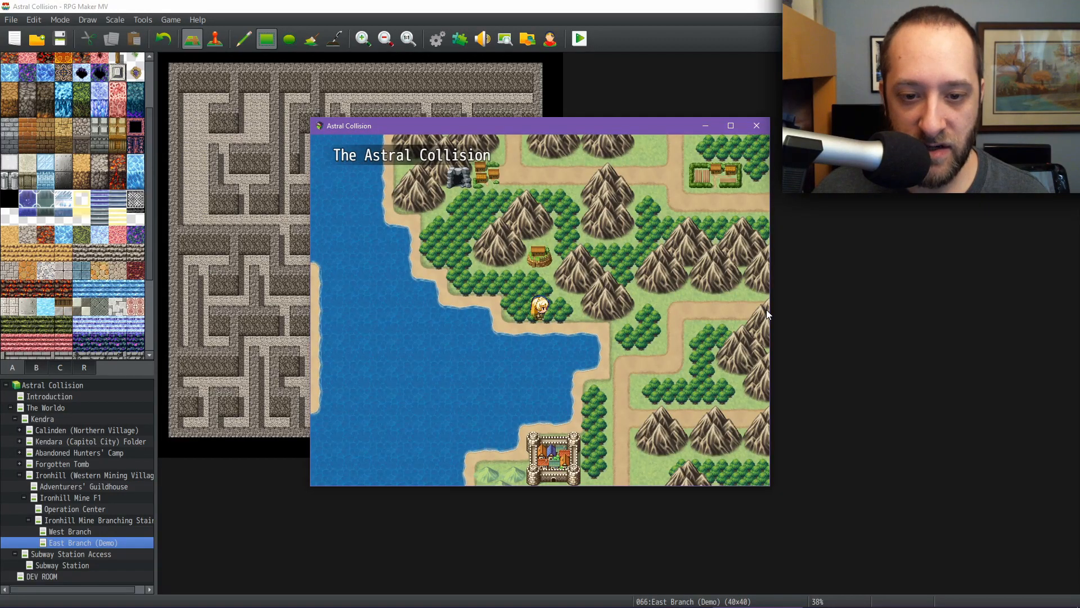
key("Left")
key("Up")
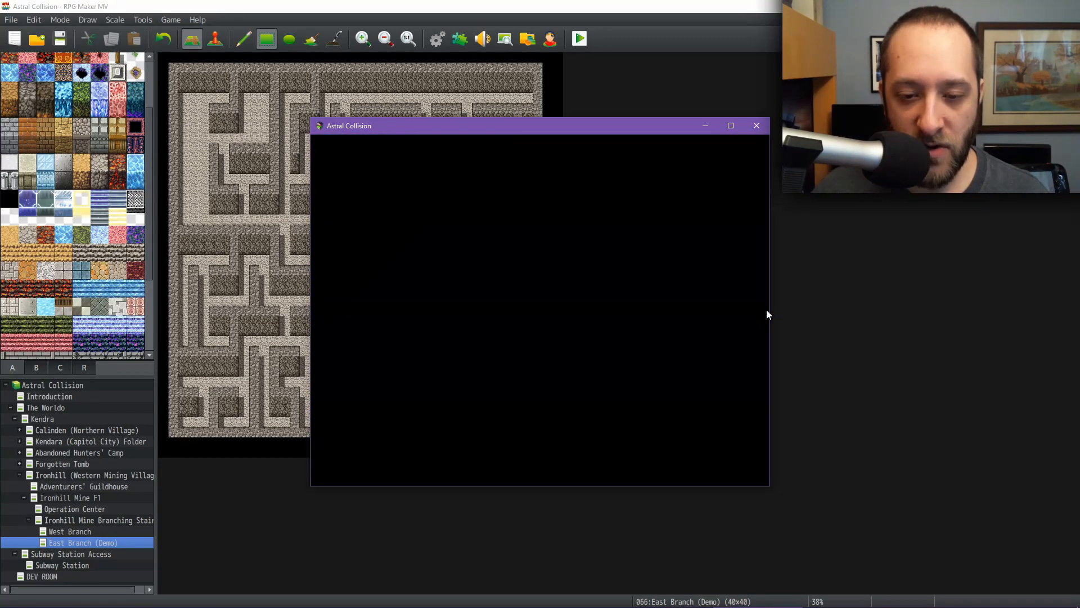
key("Up")
key("Right")
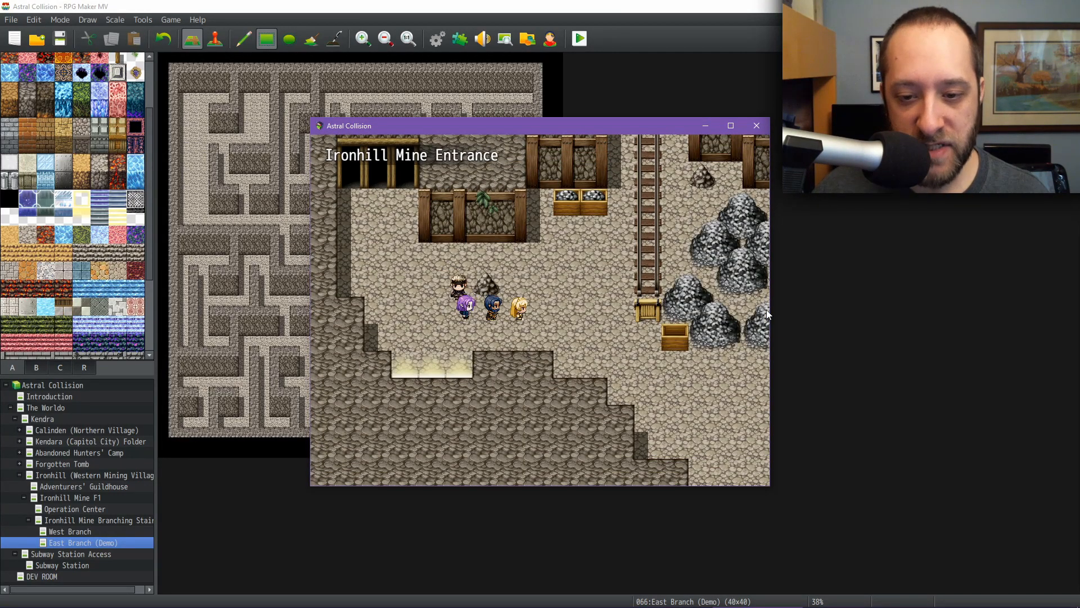
Lead the party east through the Ironhill Mine entrance area to the wooden door of the stone building
key("Right")
key("Down")
key("Right")
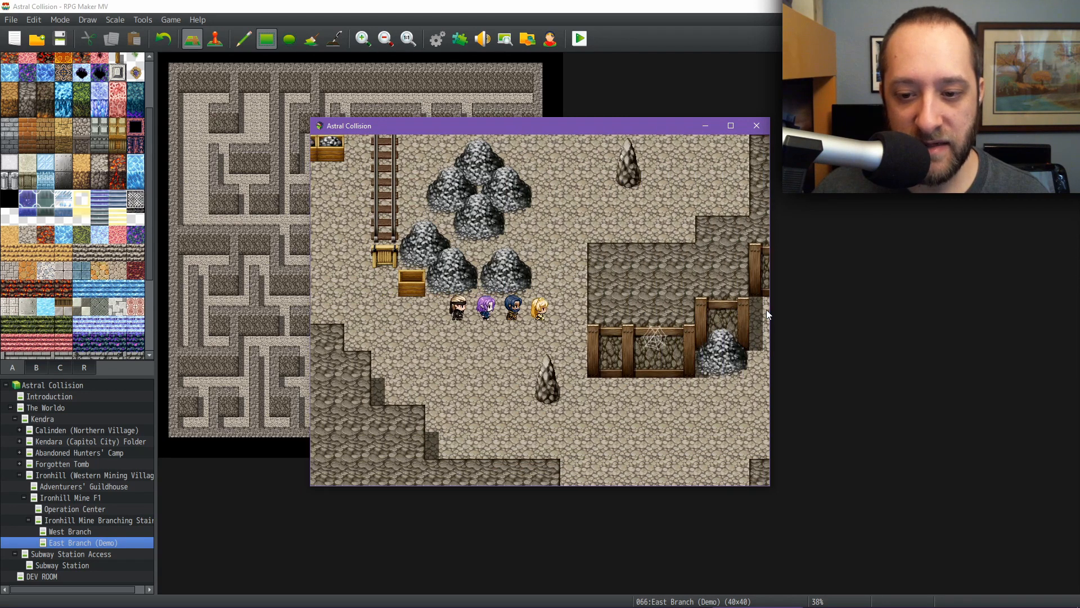
key("Down")
key("Right")
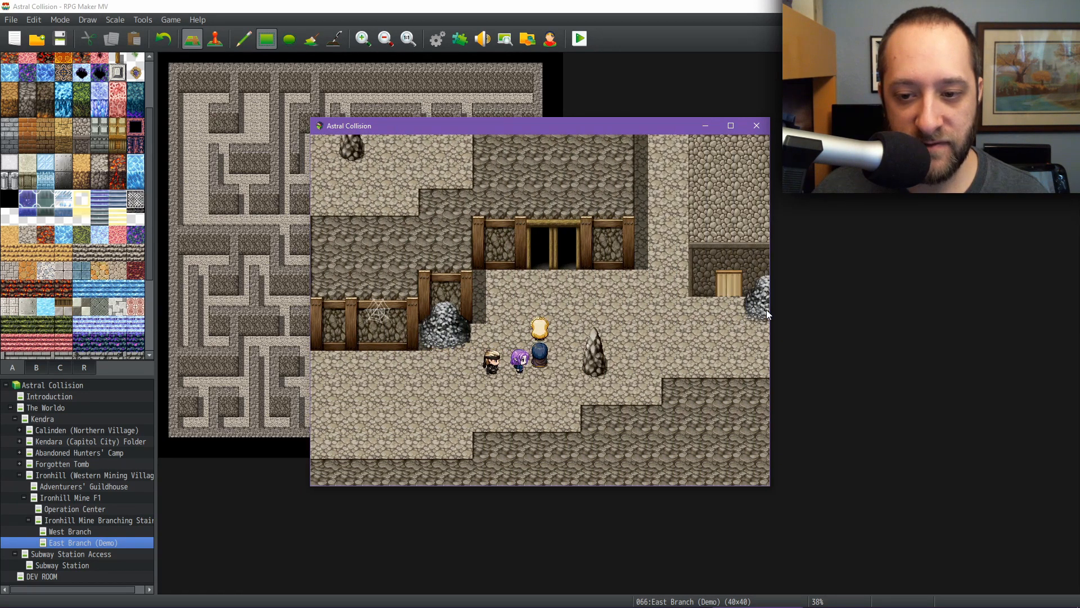
key("Up")
key("Right")
key("Right")
key("Up")
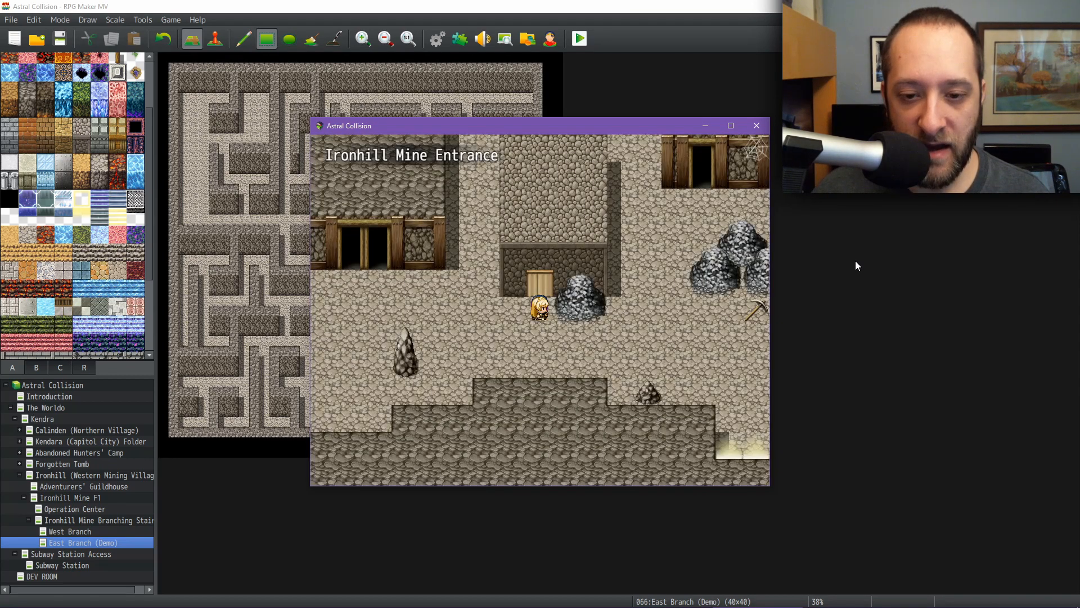
Walk the party around the stone building into the branching stairs area and talk to the bearded miner
key("Down")
key("Right")
key("Up")
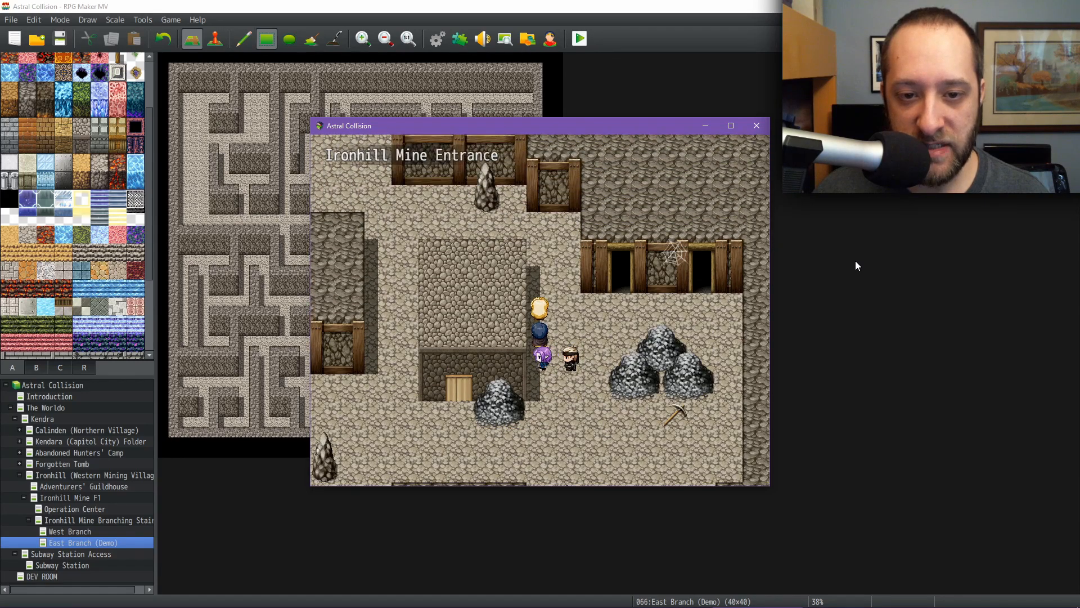
key("Right")
key("Left")
key("Up")
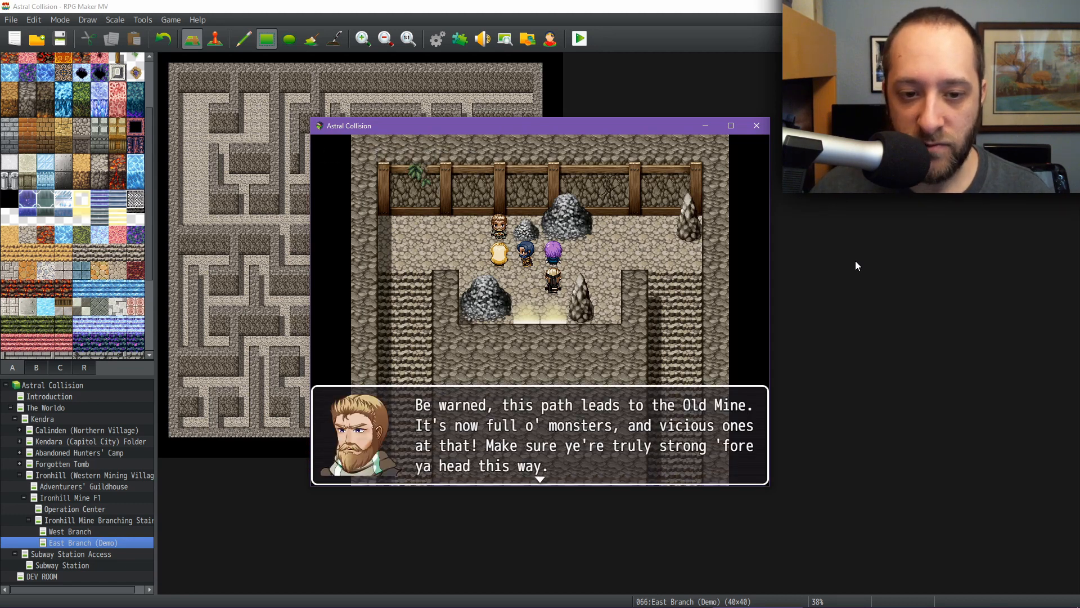
Finish the miner's dialogue, descend the western stairs into the Old Mine, and open the party menu
key("Return")
key("Down")
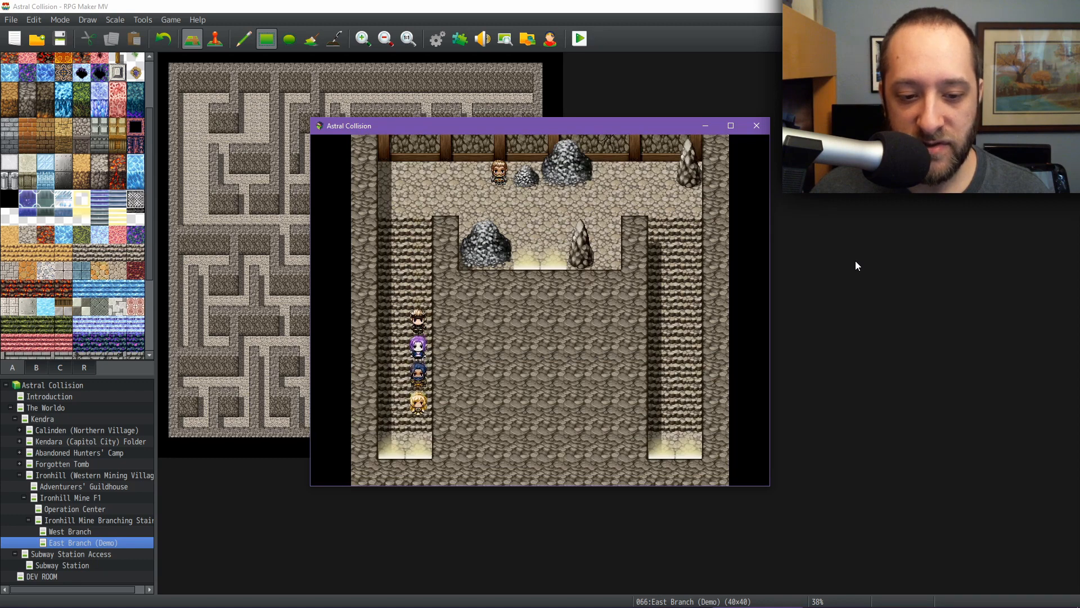
key("Left")
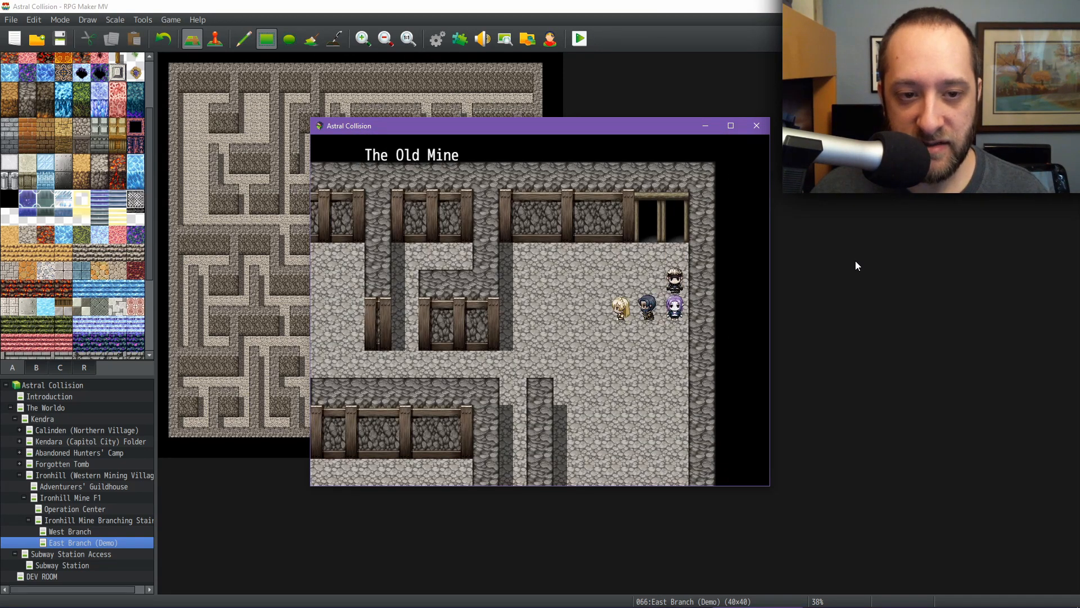
key("Escape")
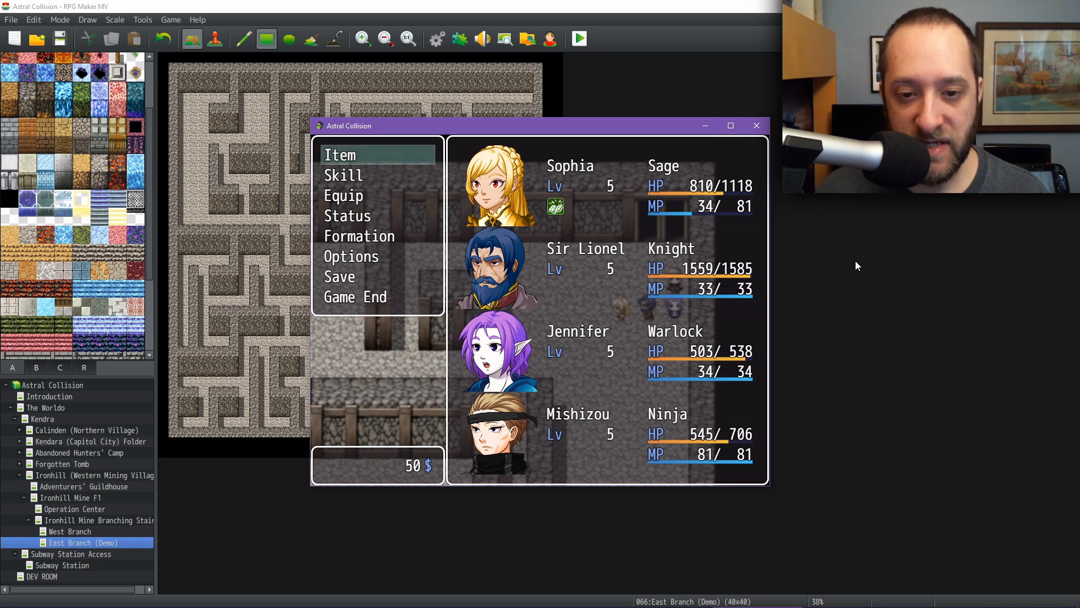
Close the party menu and pace around the open east room of the Old Mine until a random battle starts
key("Escape")
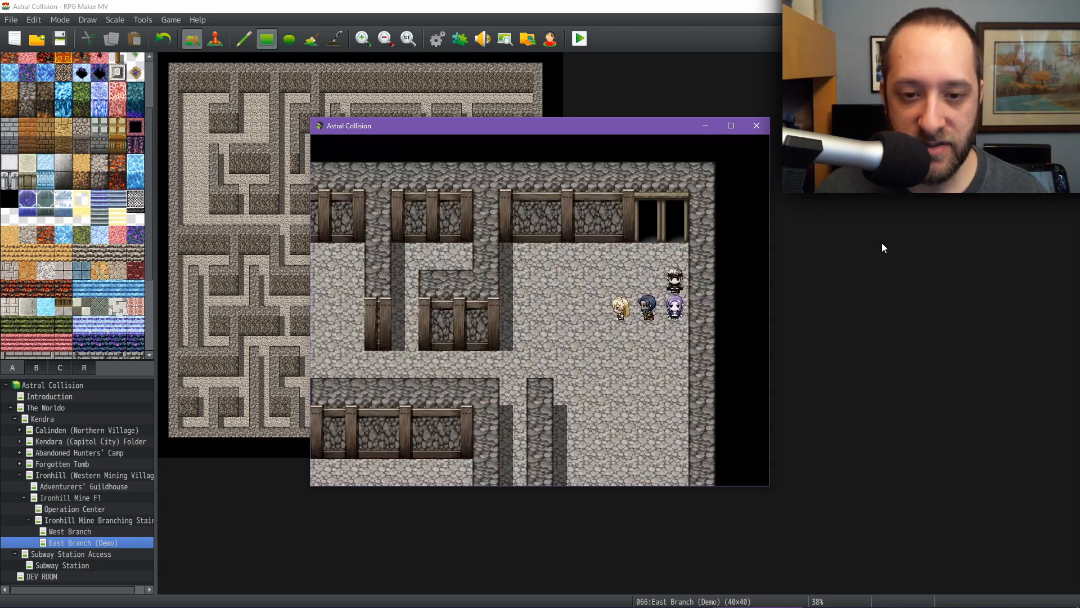
key("Left")
key("Down")
key("Right")
key("Up")
key("Down")
key("Right")
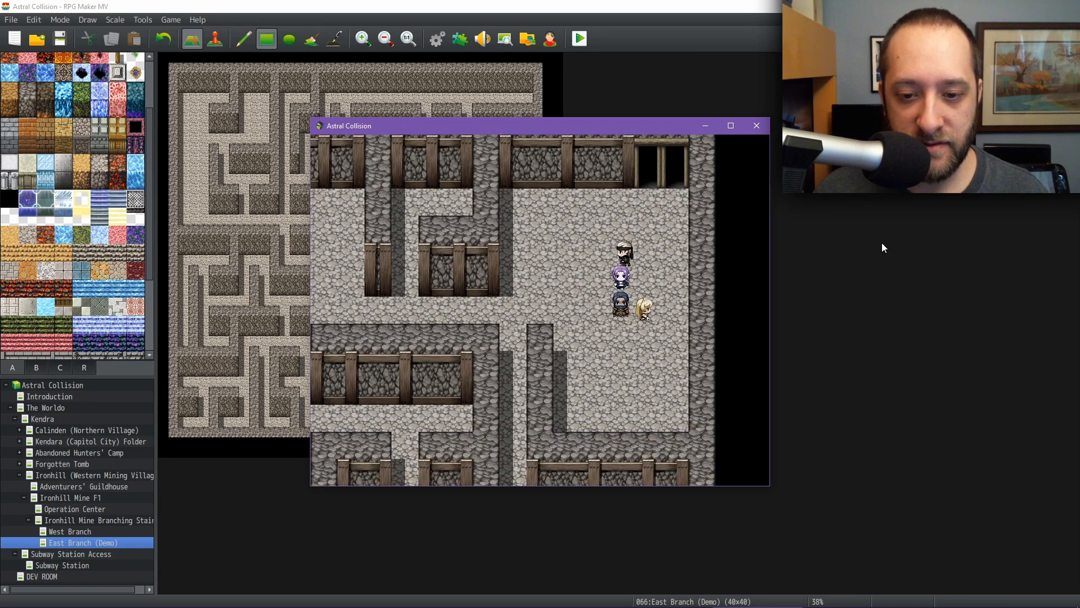
key("Up")
key("Left")
key("Down")
key("Right")
key("Up")
key("Left")
key("Down")
key("Right")
key("Up")
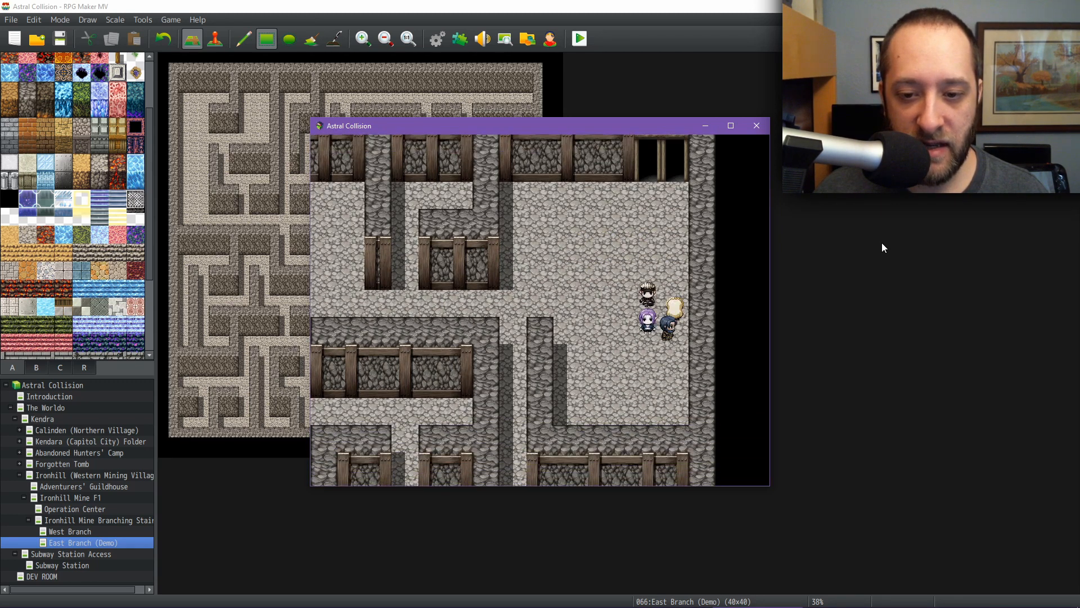
key("Left")
key("Right")
key("Up")
key("Right")
key("Up")
key("Left")
key("Down")
key("Down")
key("Left")
key("Down")
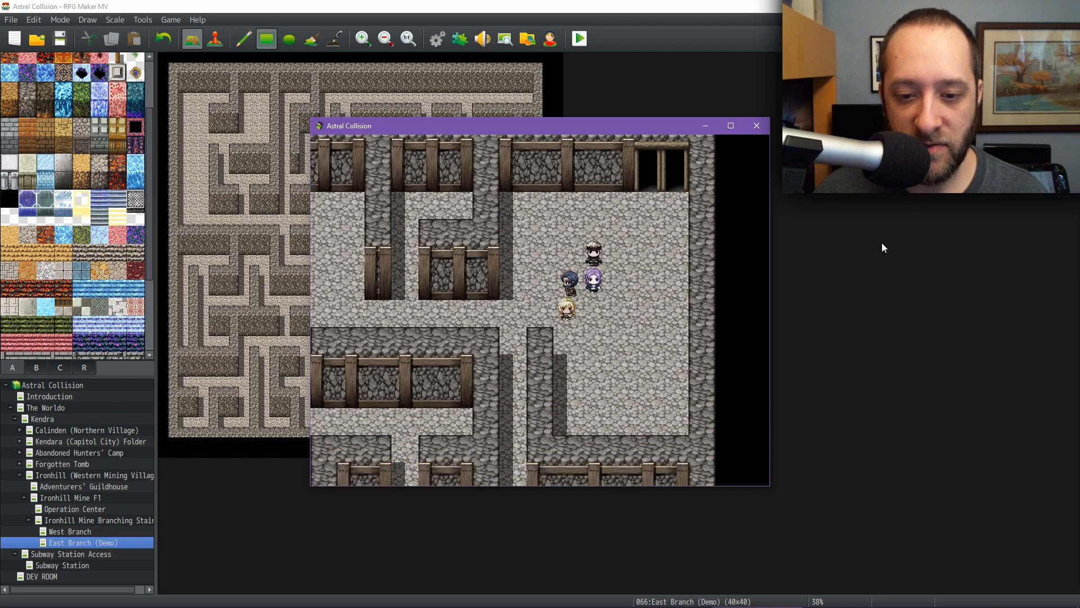
key("Right")
key("Up")
key("Left")
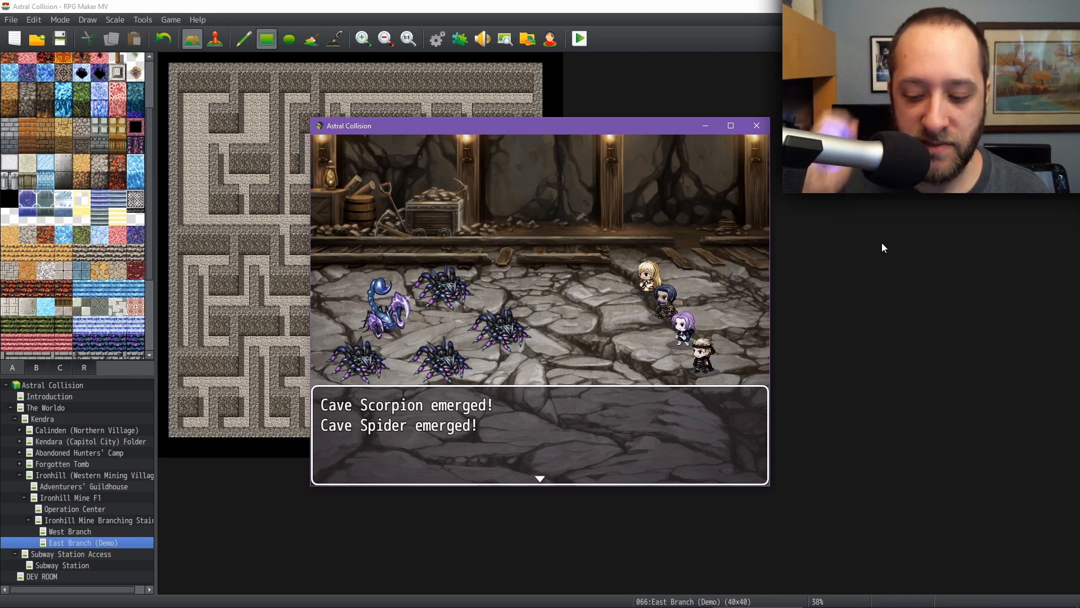
Begin the fight and have Sophia cast Power Is Blood on the Cave Scorpion
key("Return")
key("Return")
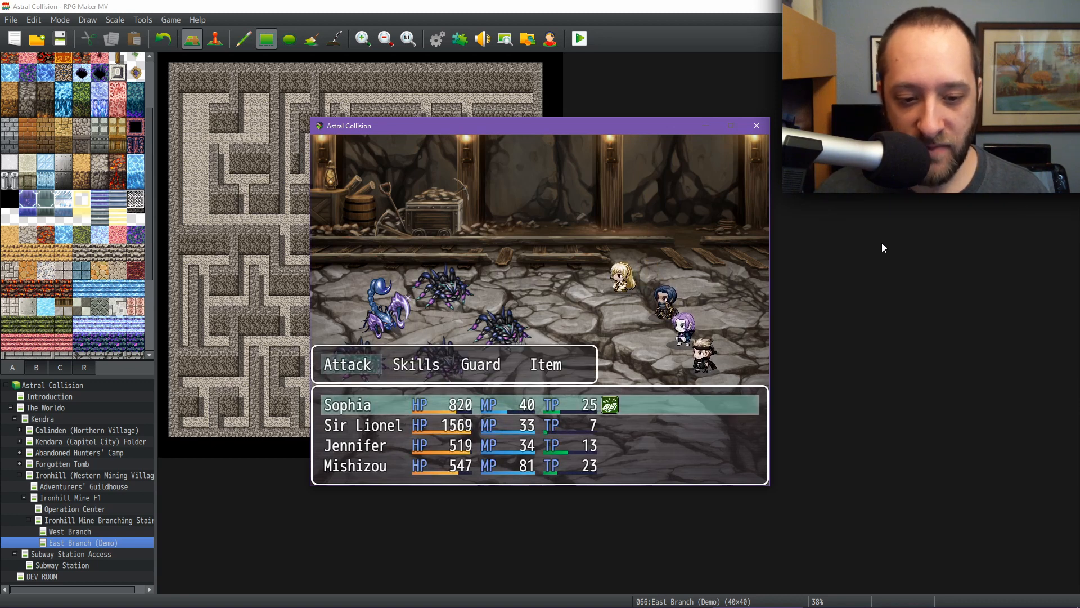
key("Right")
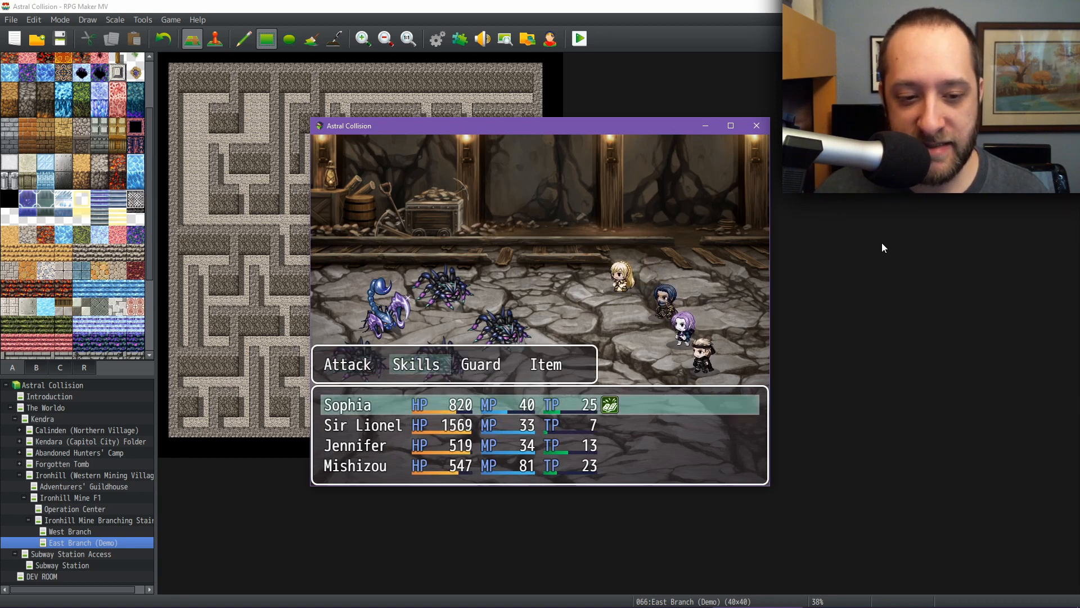
key("Left")
key("Right")
key("Return")
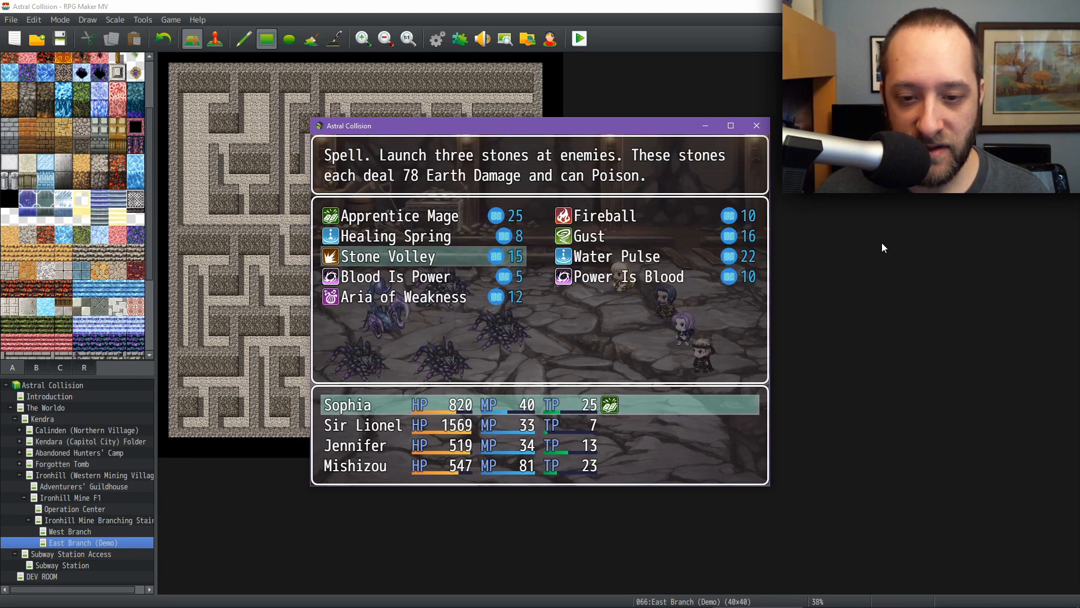
key("Down")
key("Right")
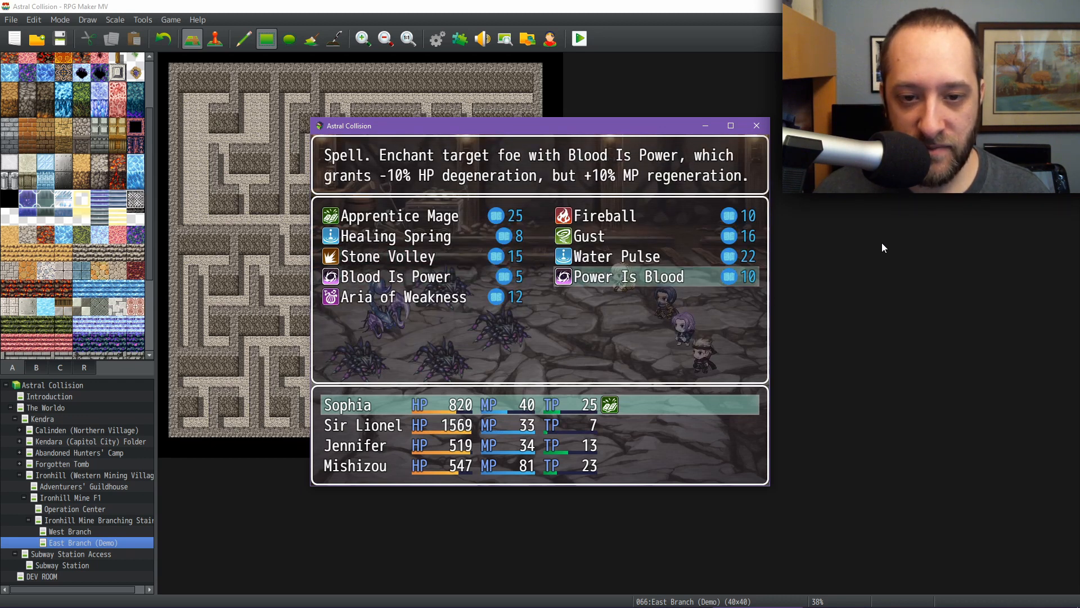
key("Return")
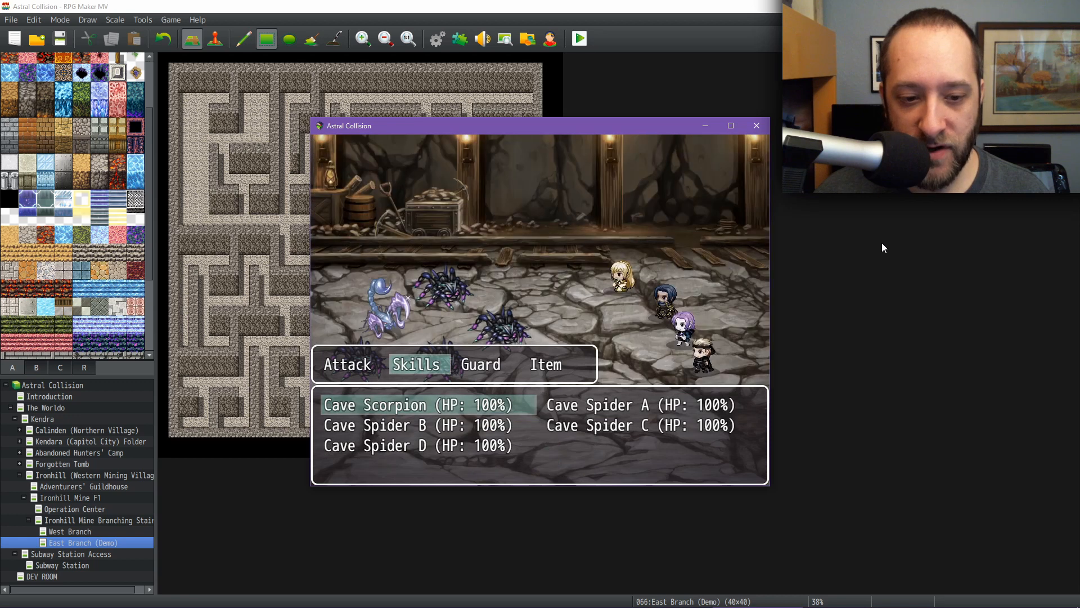
key("Return")
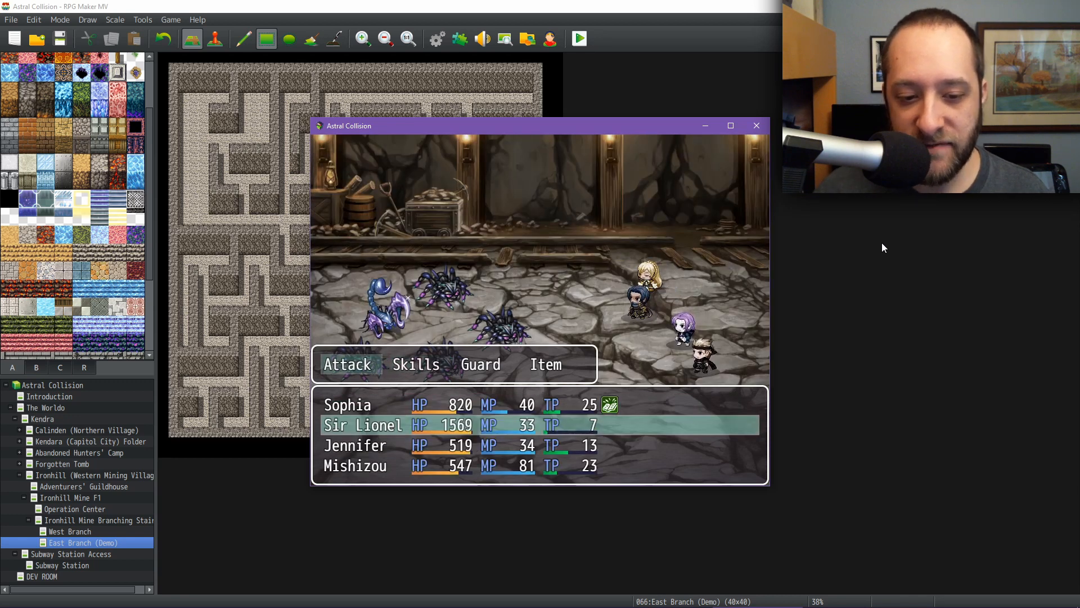
Have Sir Lionel use Healing Defense on Sophia
key("Right")
key("Return")
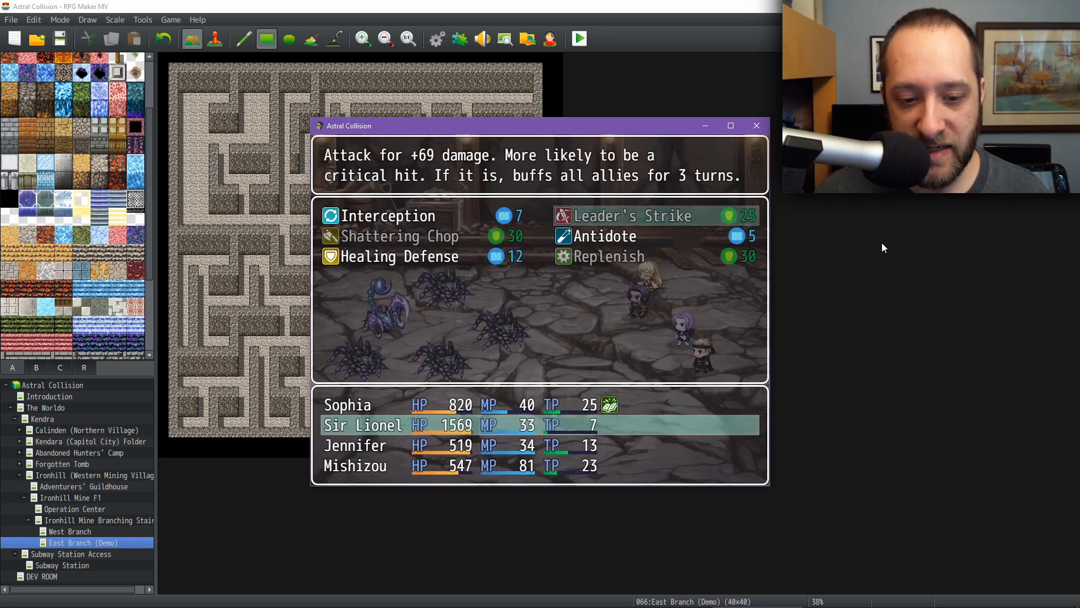
key("Left")
key("Down")
key("Down")
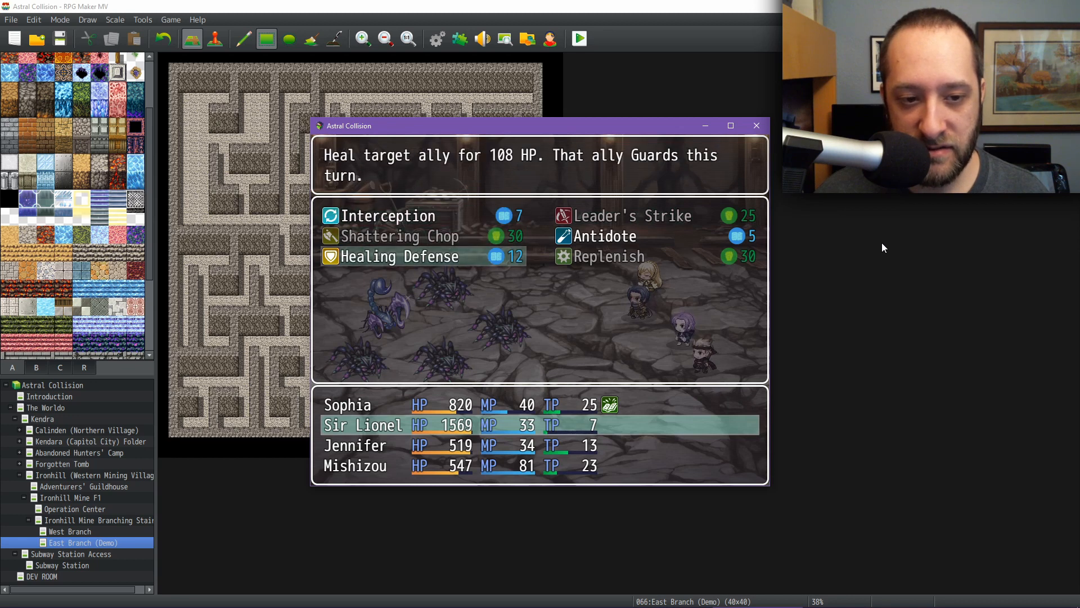
key("Up")
key("Up")
key("Down")
key("Down")
key("Return")
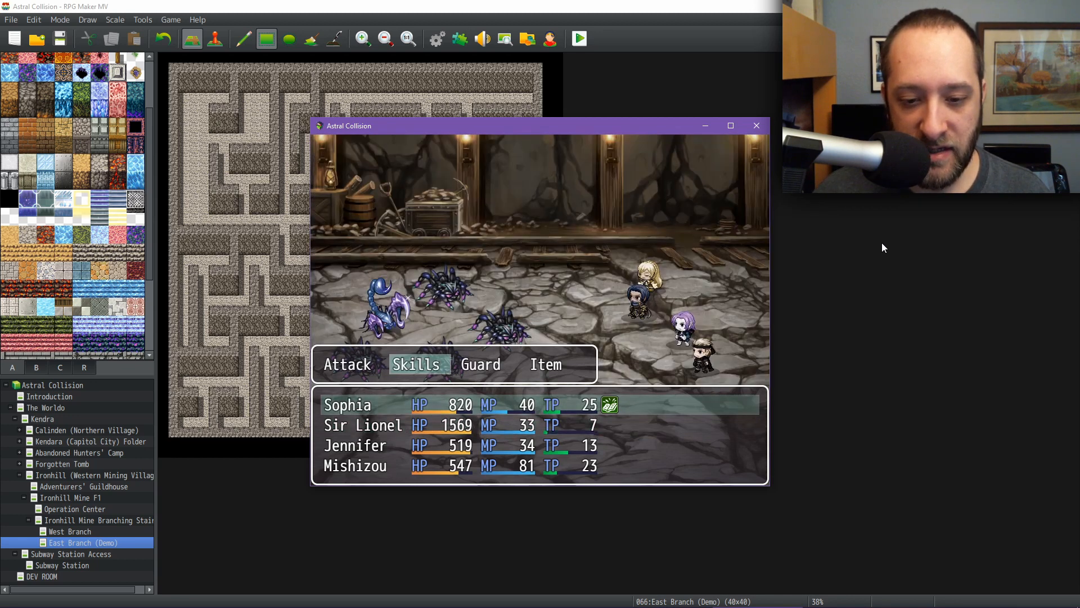
key("Return")
Compare Jennifer's Draining Dark and Cursed Earth spells, and have her cast Cursed Earth on the Cave Scorpion
key("Right")
key("Return")
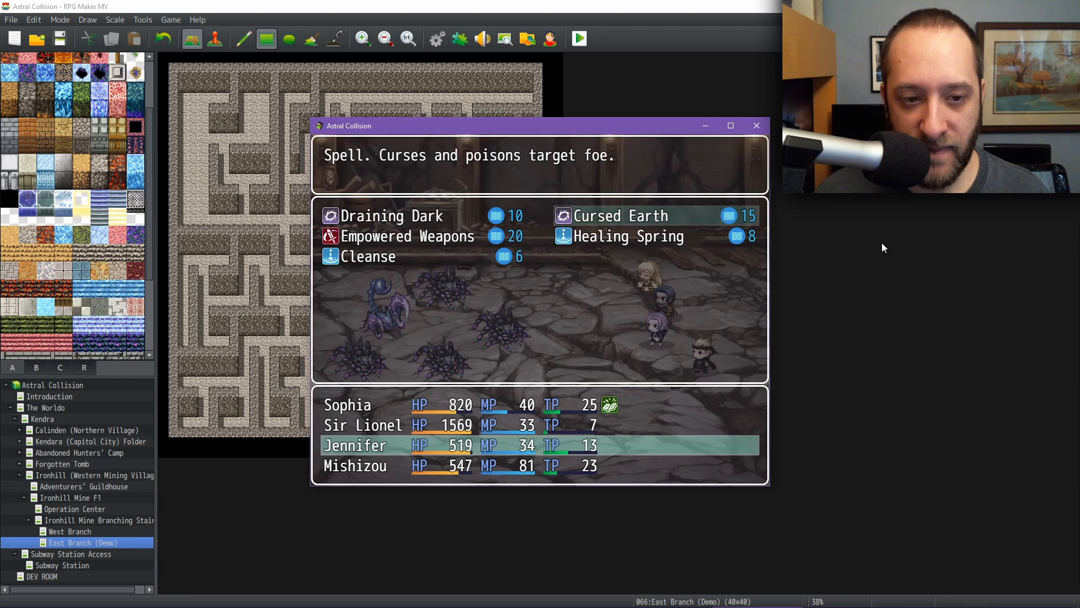
key("Left")
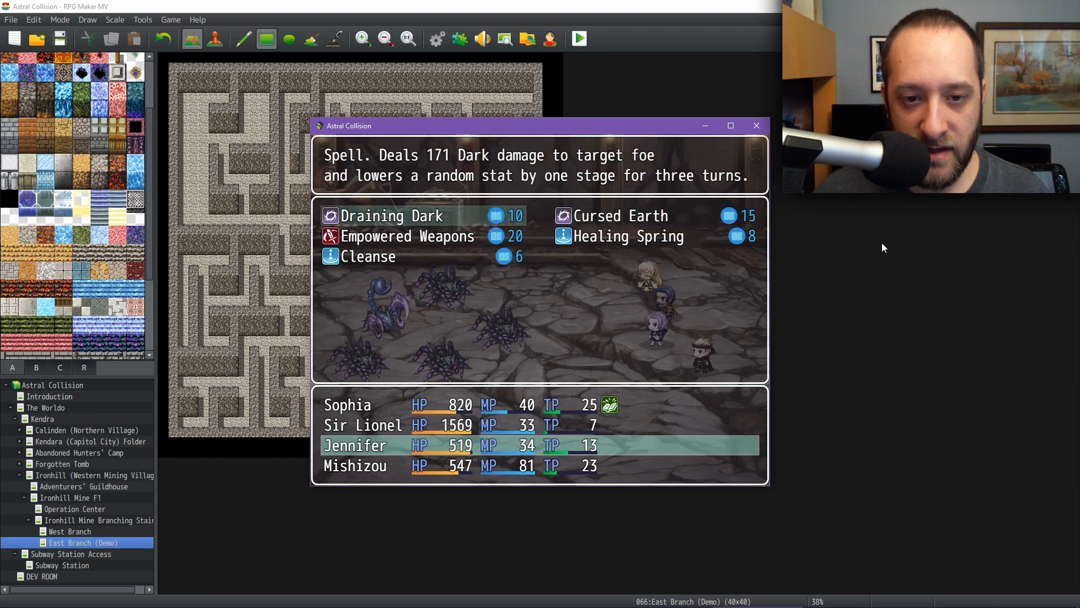
key("Right")
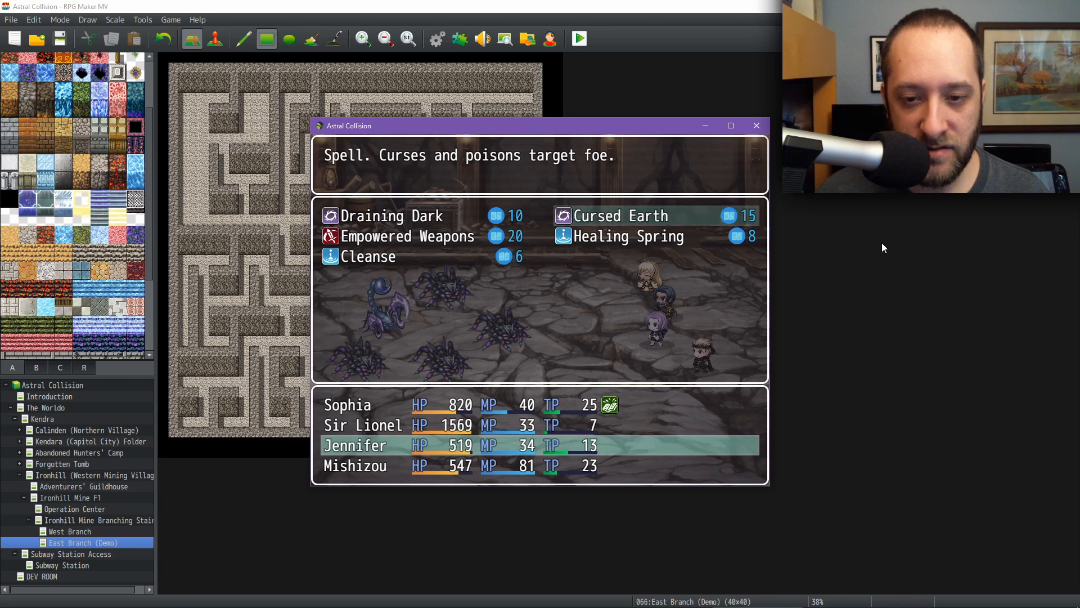
key("Return")
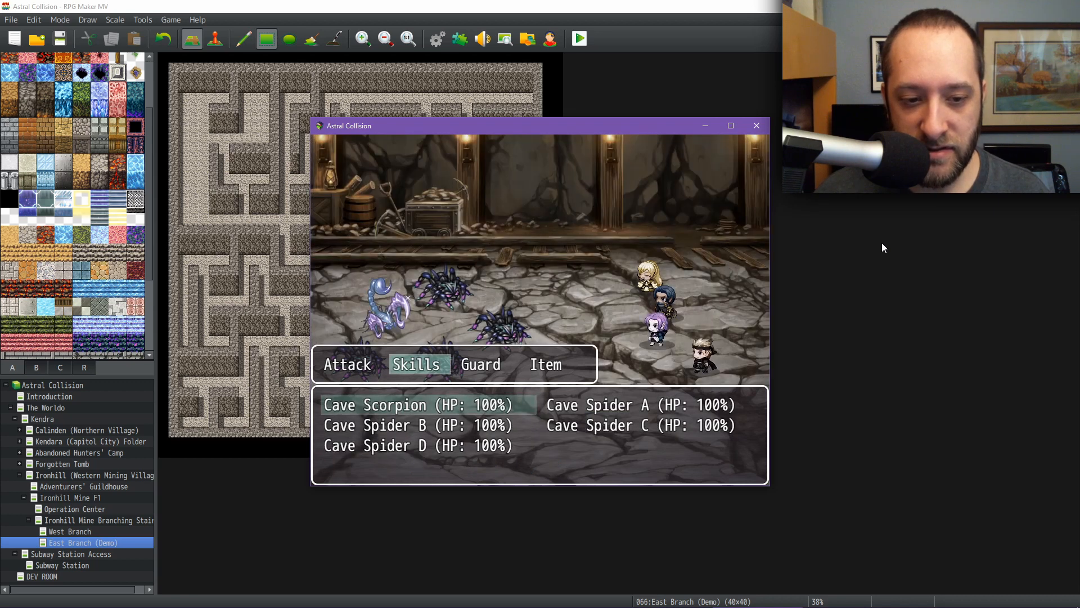
key("Return")
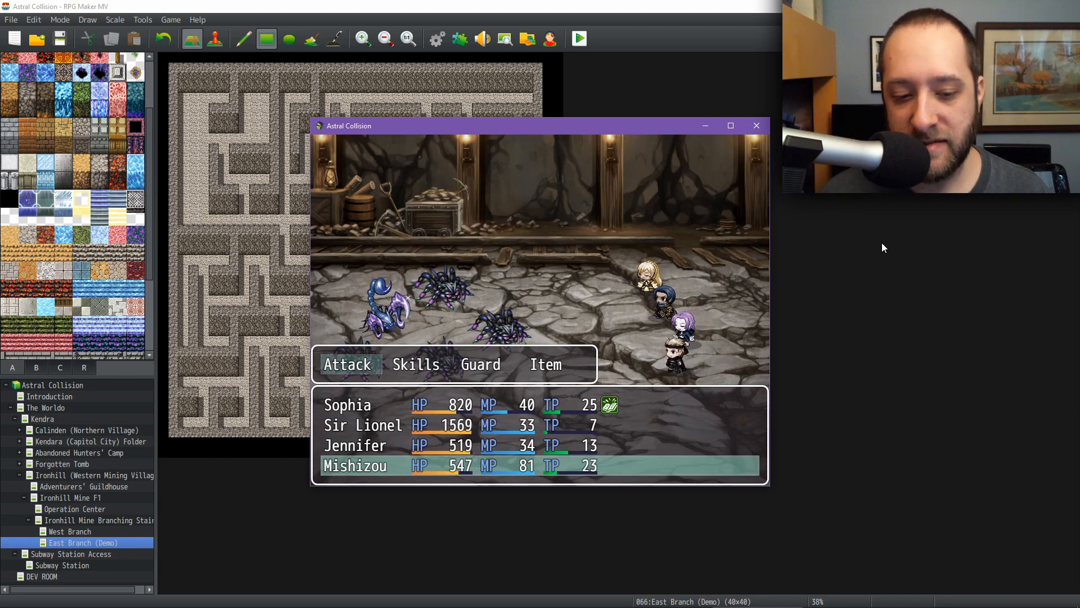
Check Mishizou's skills, back out of them, and have him make a normal attack on Cave Spider B
key("Right")
key("Return")
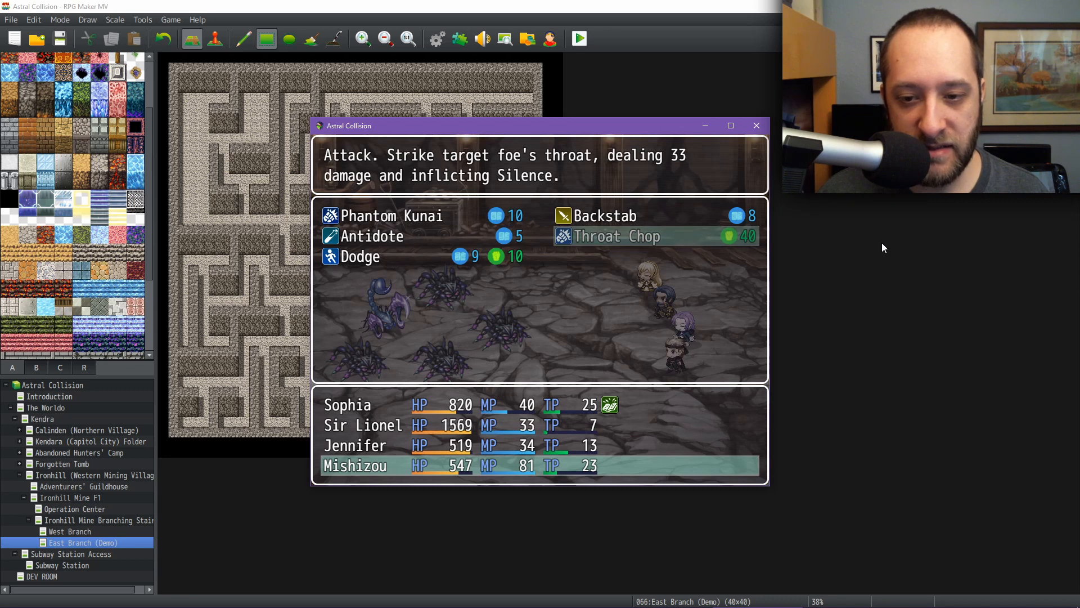
key("Escape")
key("Left")
key("Return")
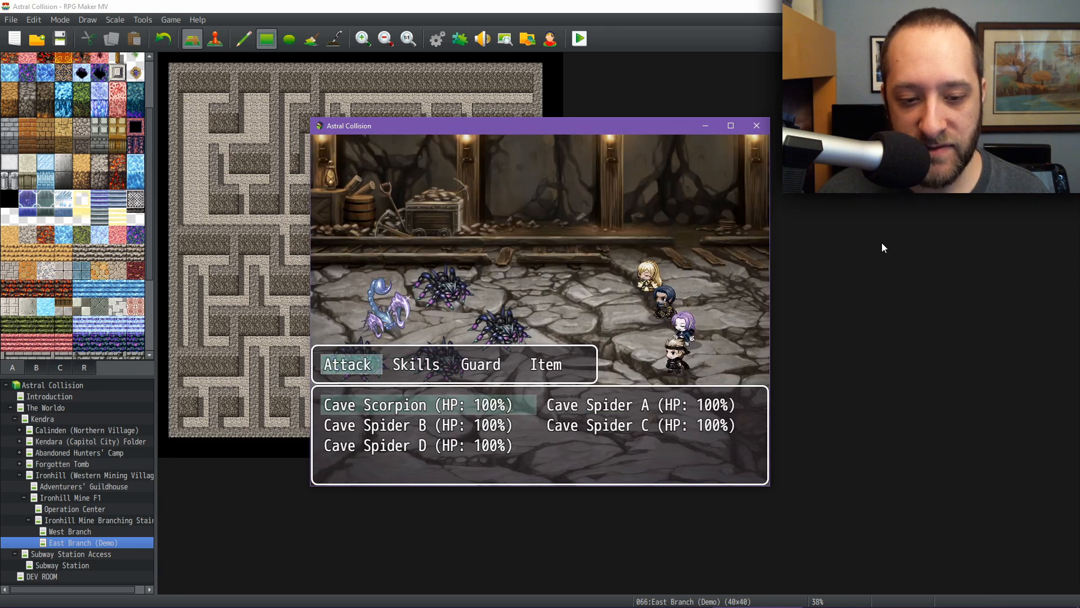
key("Down")
key("Return")
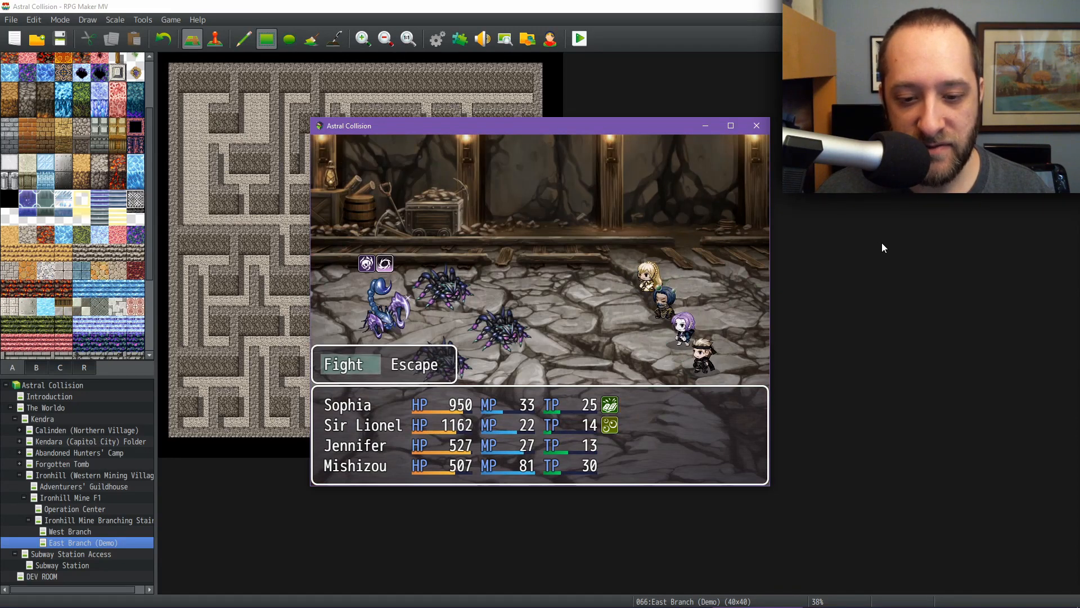
Continue fighting into the second round and have Sophia cast Gust
key("Return")
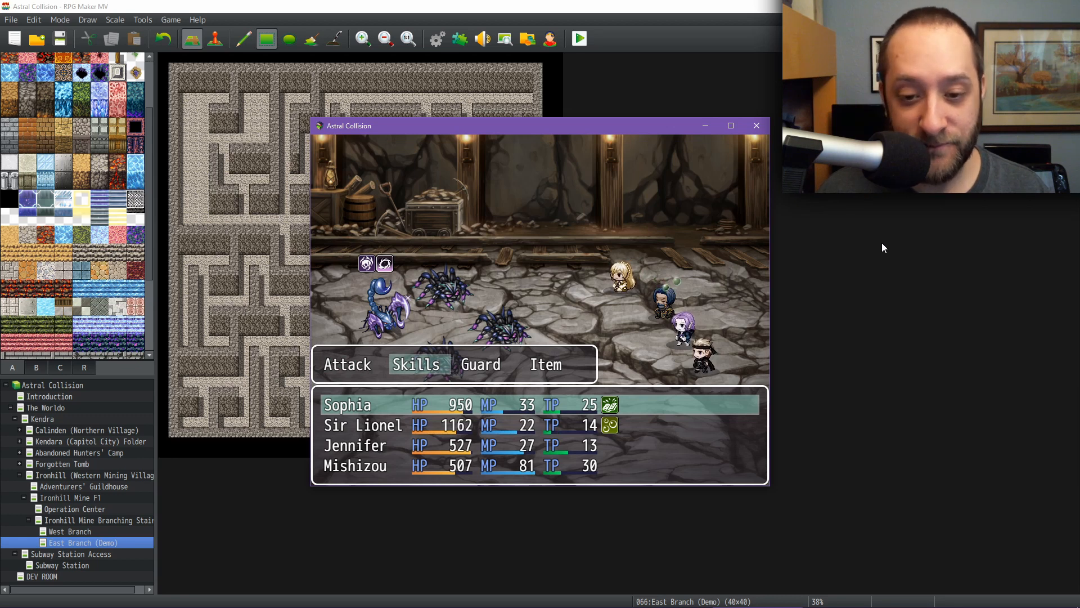
key("Return")
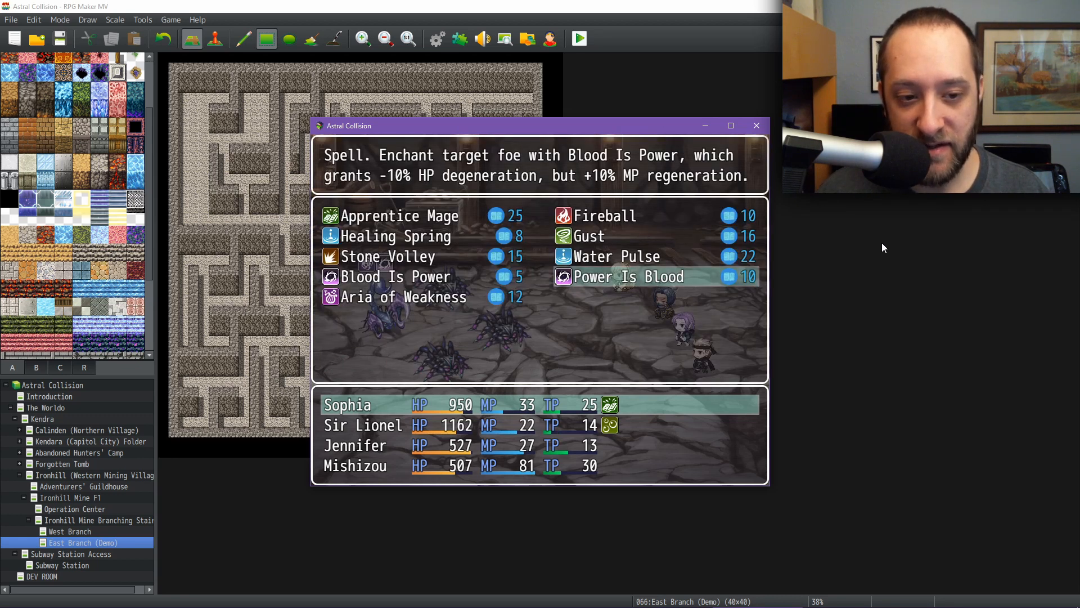
key("Up")
key("Up")
key("Return")
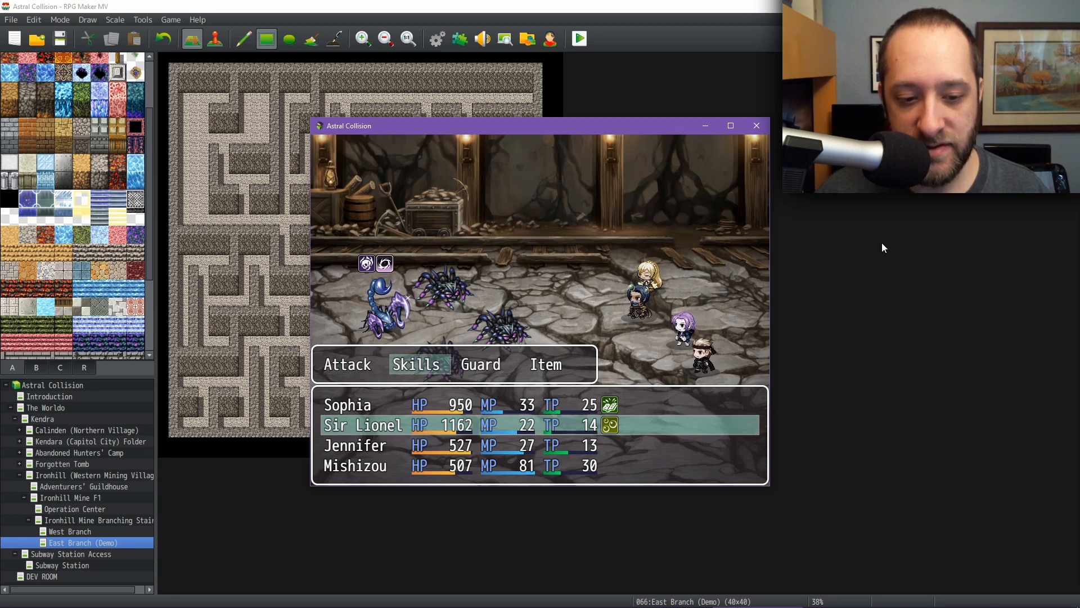
Assign Sir Lionel a basic attack on the first enemy, backing out of his skill list first
key("Return")
key("Escape")
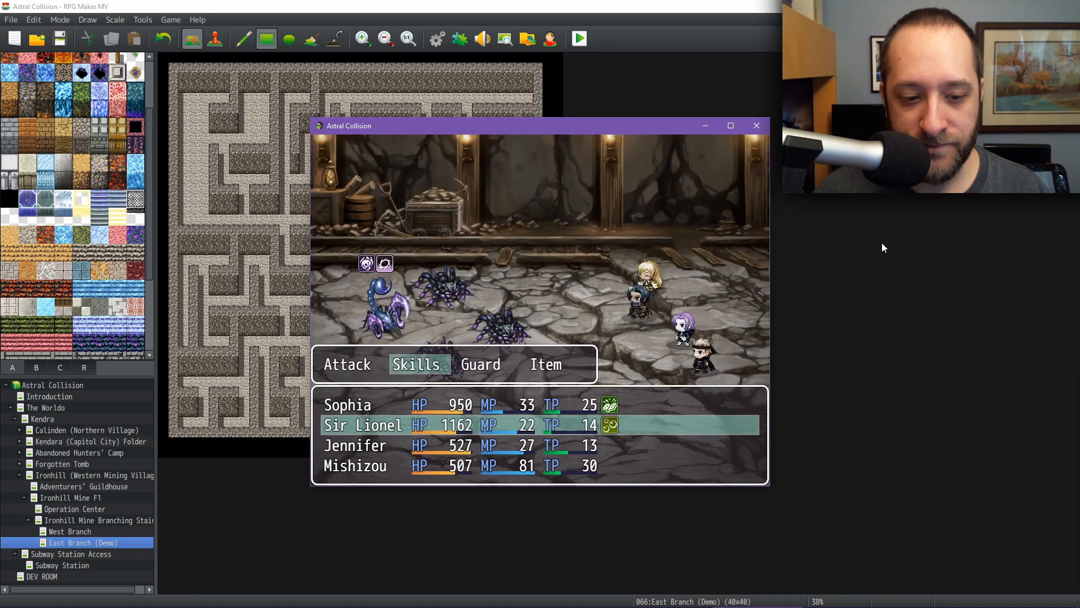
key("Left")
key("Return")
key("Return")
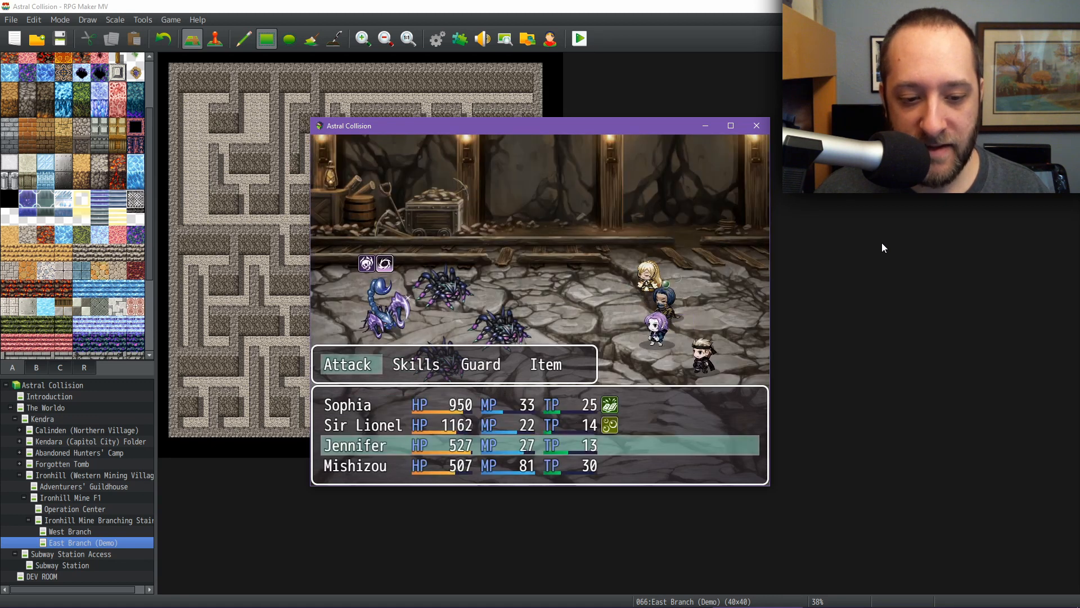
Have Jennifer cast the Cleanse spell on Sir Lionel
key("Return")
key("Down")
key("Left")
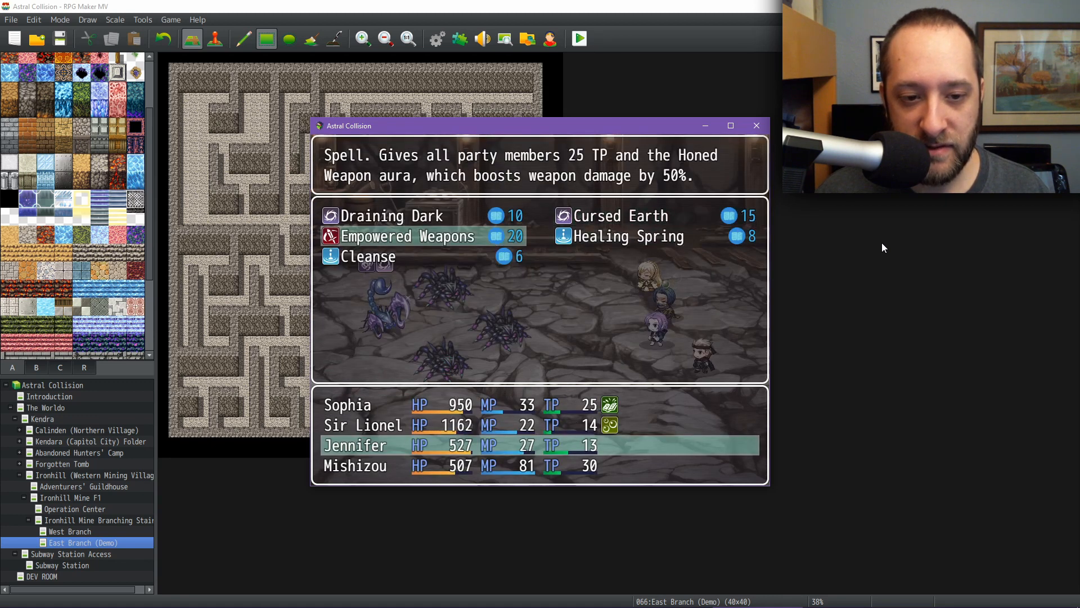
key("Down")
key("Return")
key("Down")
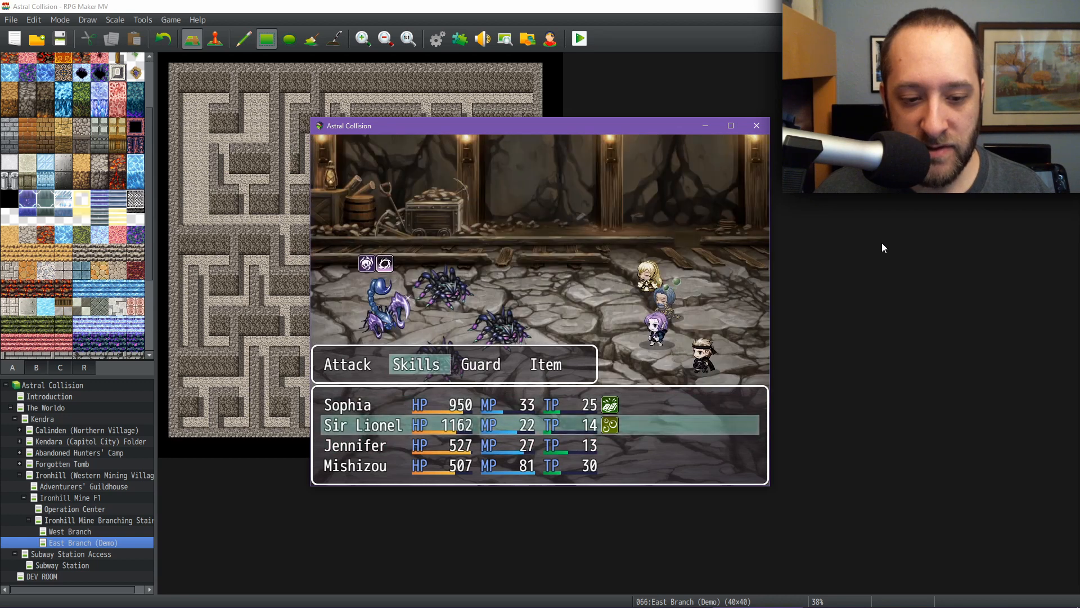
key("Return")
Check Mishizou's skills, back out, and assign Mishizou a basic attack on the Cave Scorpion
key("Right")
key("Return")
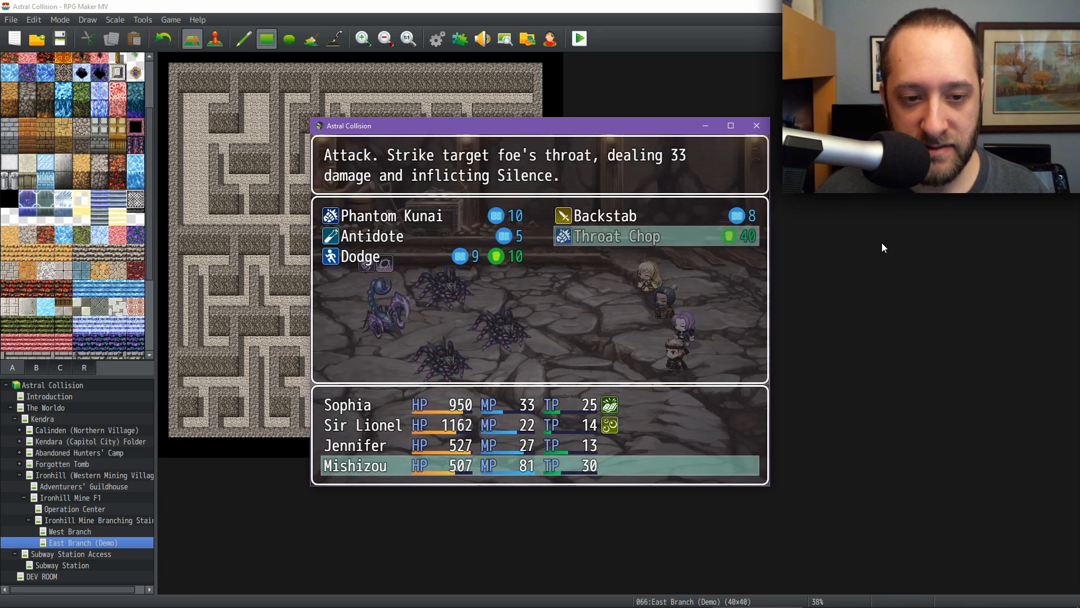
key("Escape")
key("Left")
key("Return")
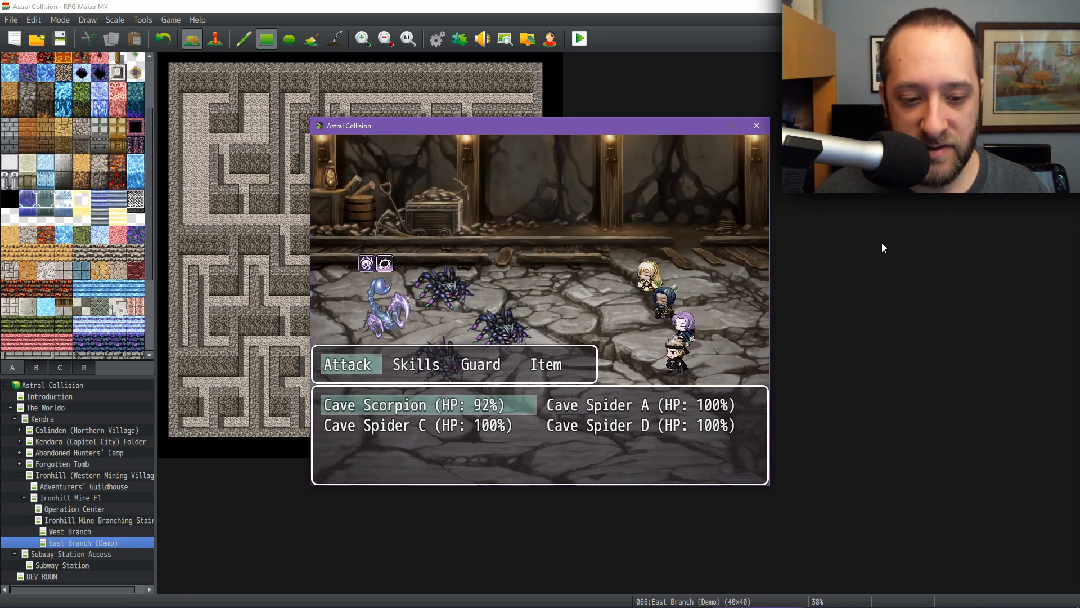
key("Return")
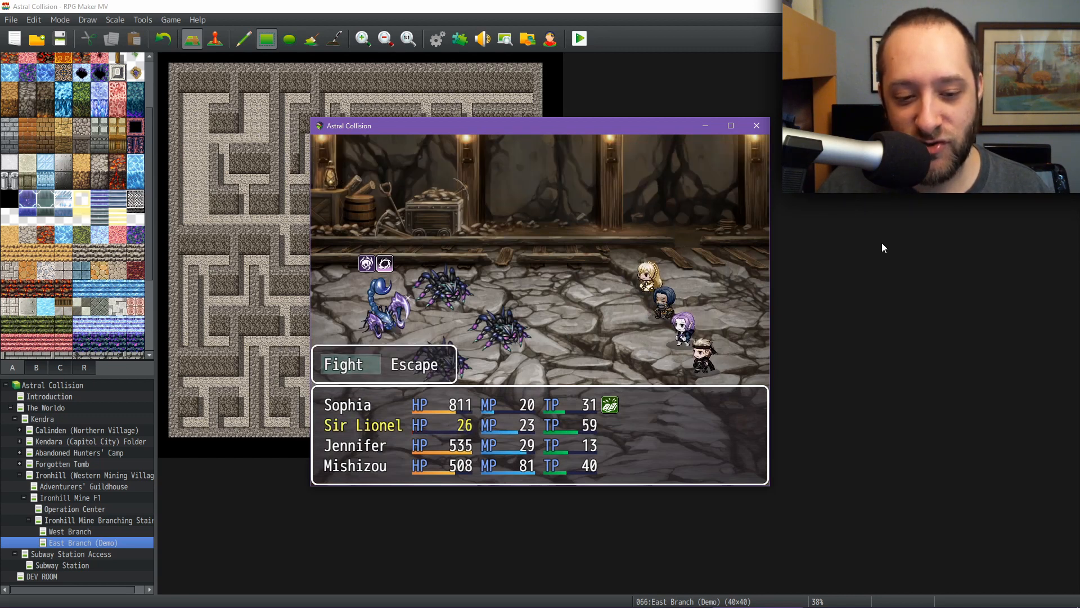
Continue fighting with a new round and choose the Gust spell for Sophia
key("Return")
key("Return")
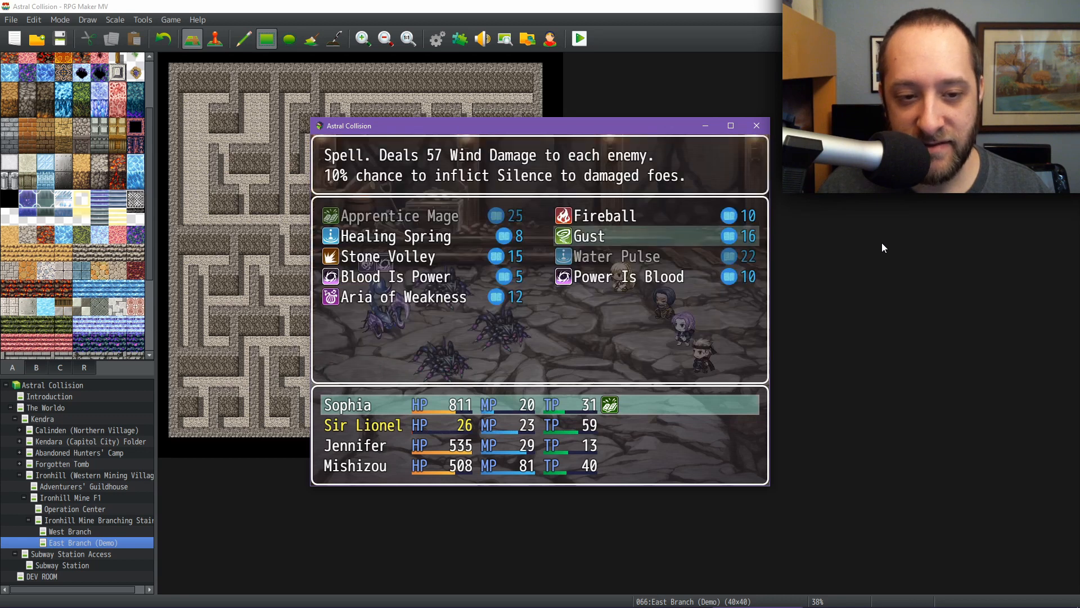
key("Return")
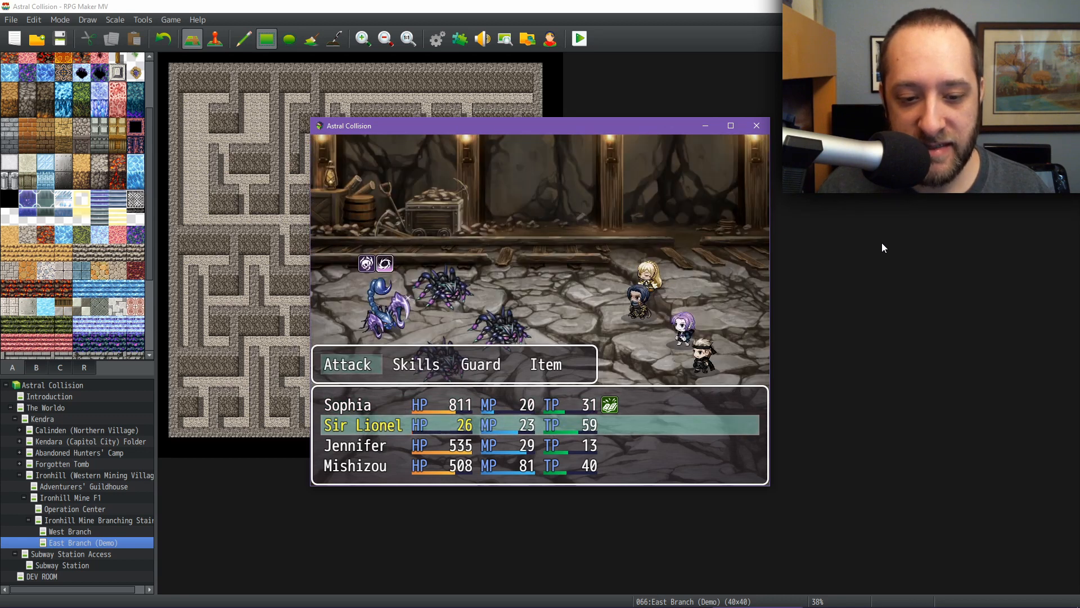
Choose the Healing Defense skill for Sir Lionel and accept the preselected ally
key("Right")
key("Return")
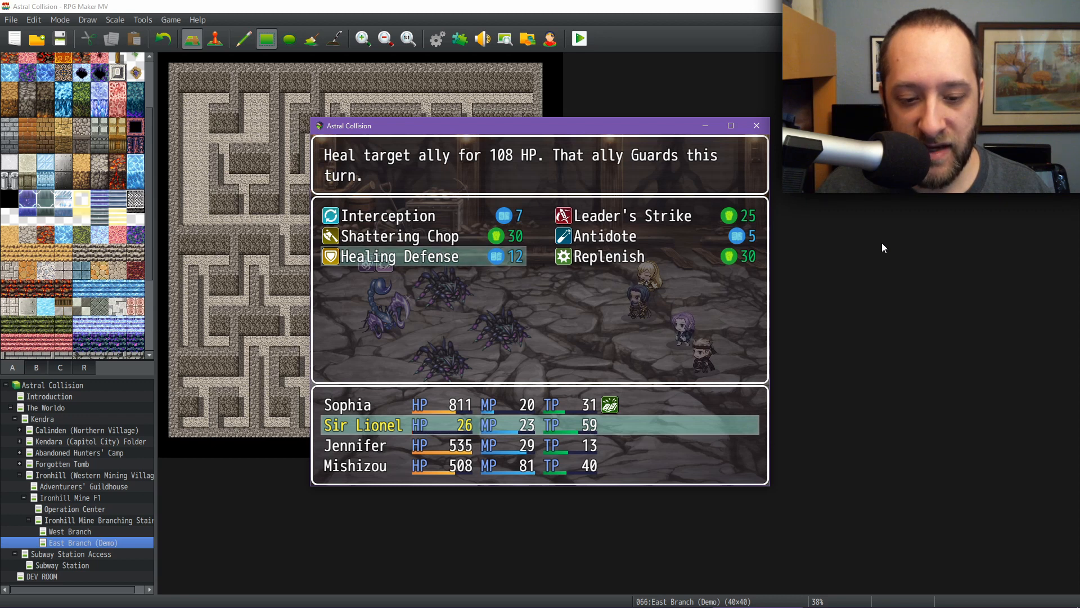
key("Return")
key("Return")
Have Jennifer cast Healing Spring on Sir Lionel
key("Right")
key("Return")
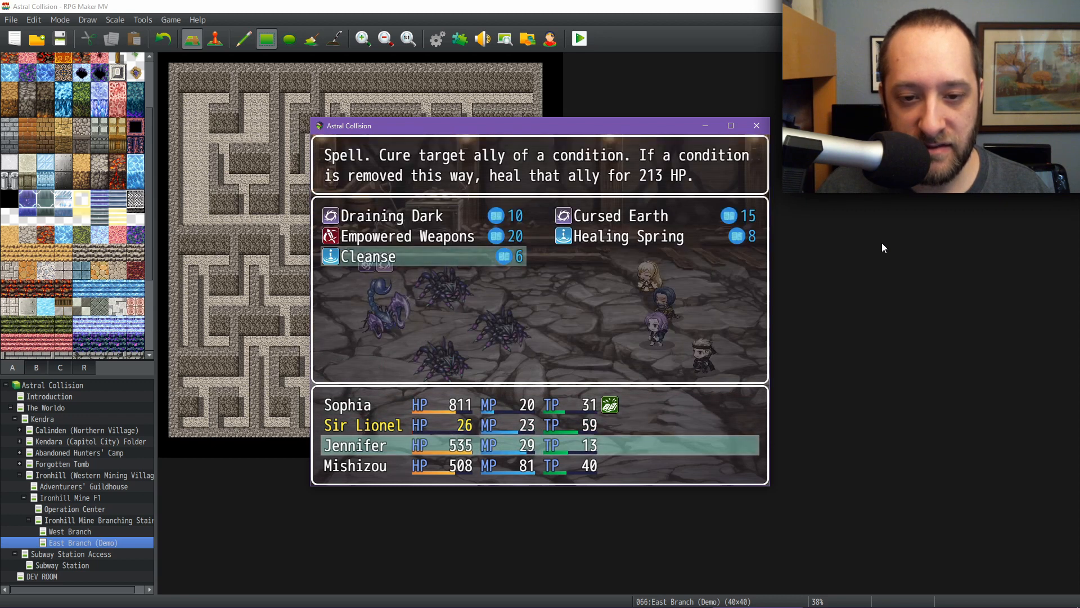
key("Left")
key("Return")
key("Down")
key("Return")
Have Mishizou use Throat Chop on the Cave Scorpion
key("Right")
key("Return")
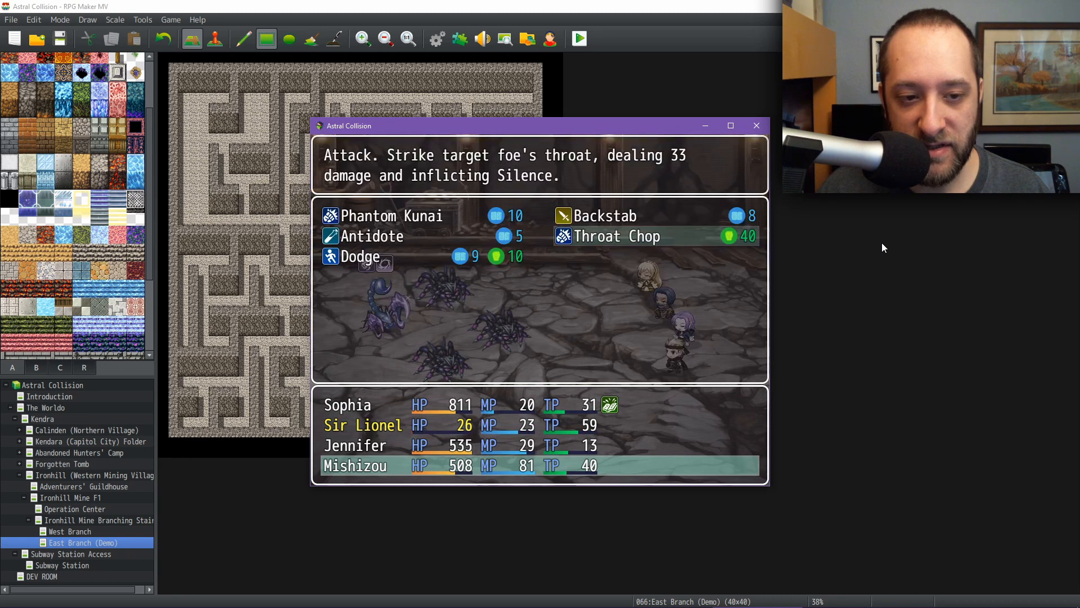
key("Up")
key("Return")
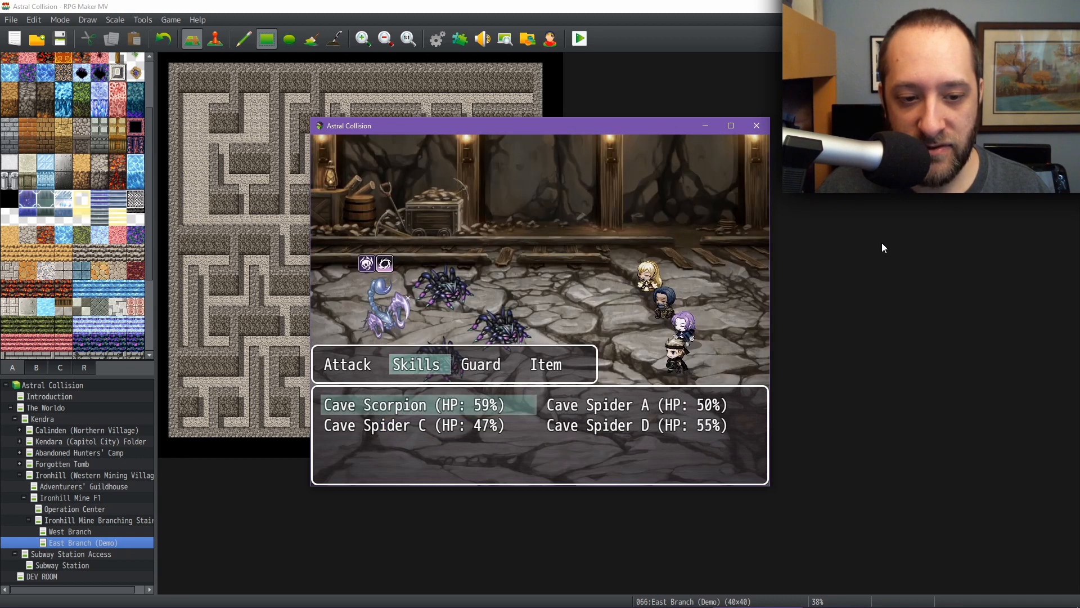
key("Return")
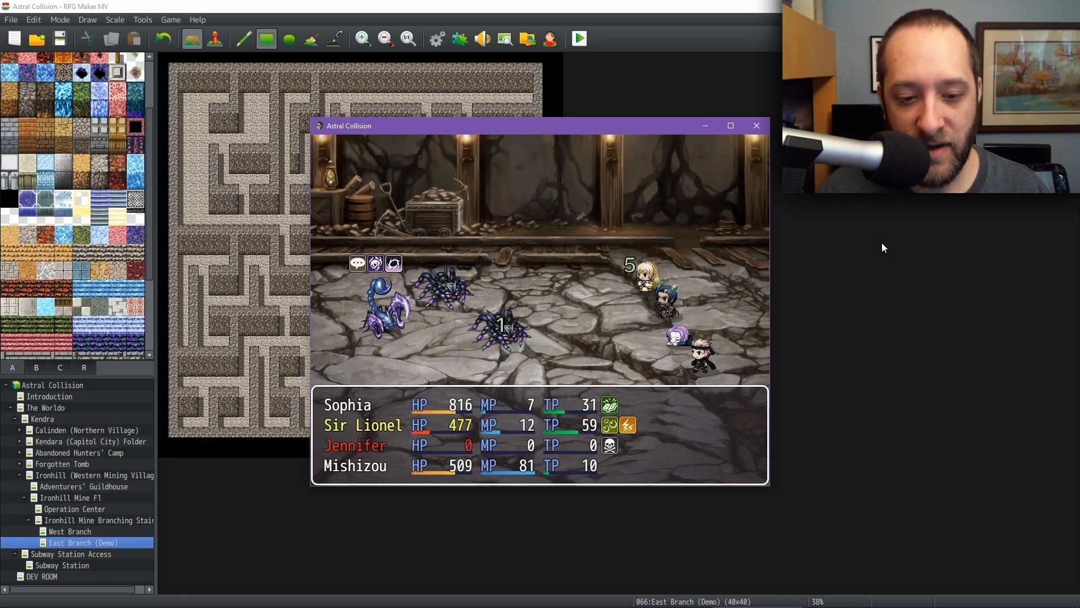
Begin the next round and have Sophia use a ResSig Charge item on the fallen Jennifer instead of a spell
key("Return")
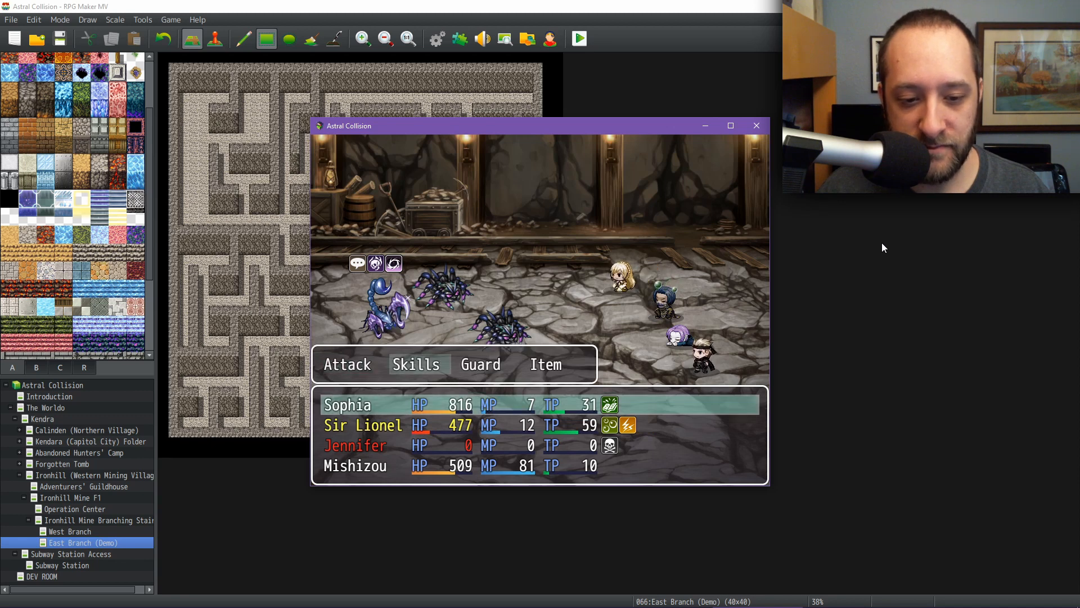
key("Return")
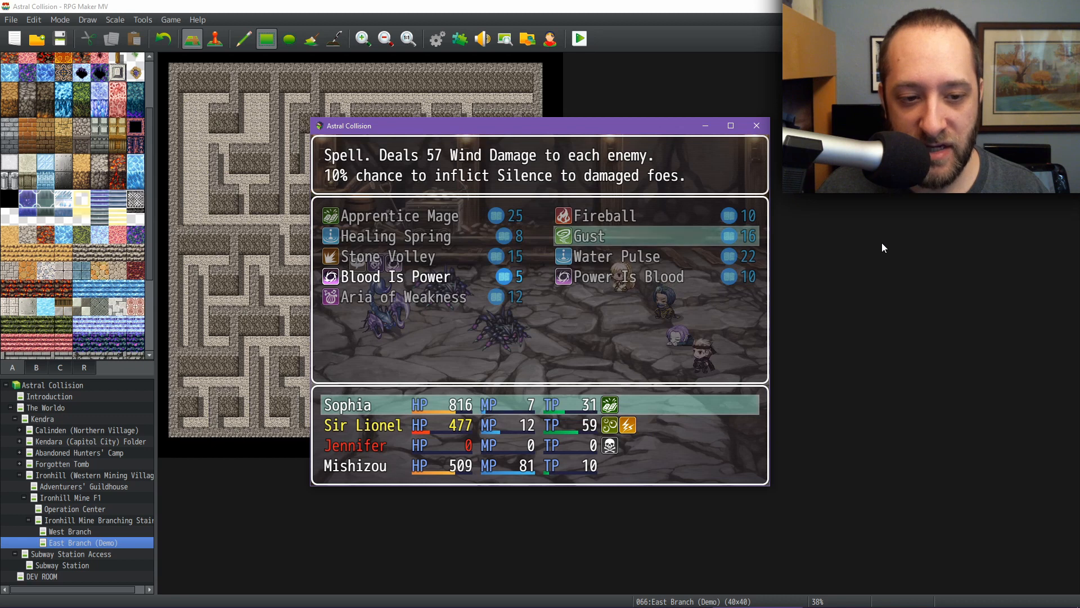
key("Escape")
key("Left")
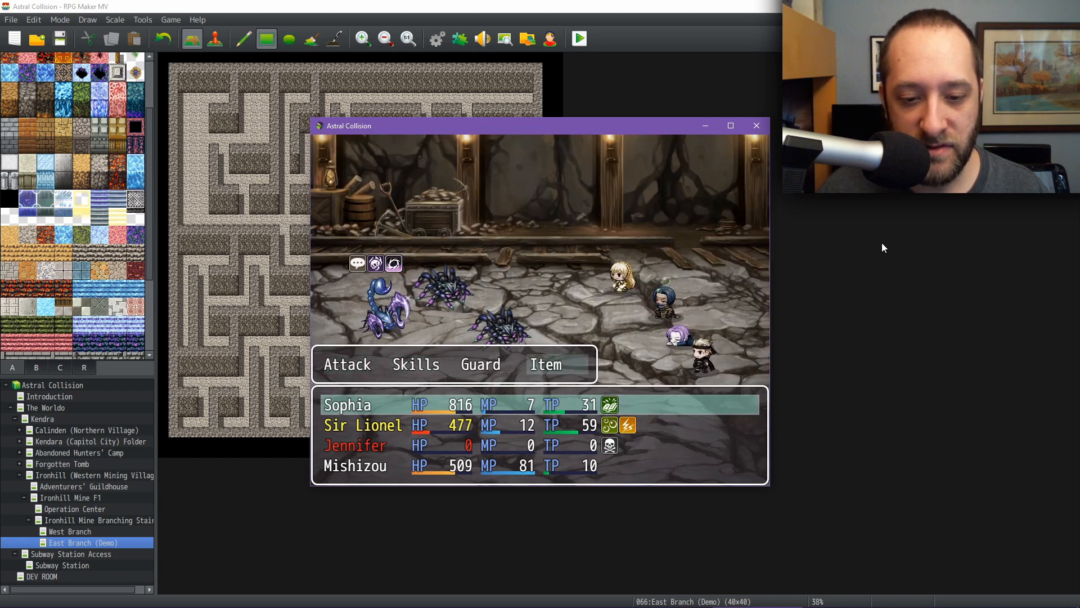
key("Return")
key("Down")
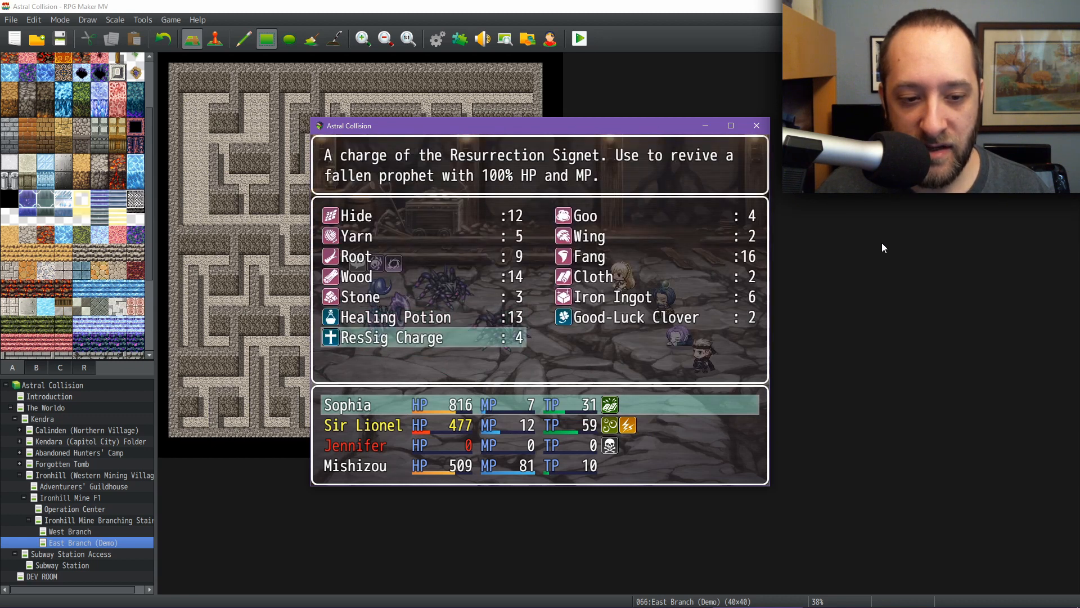
key("Escape")
key("Down")
key("Down")
key("Return")
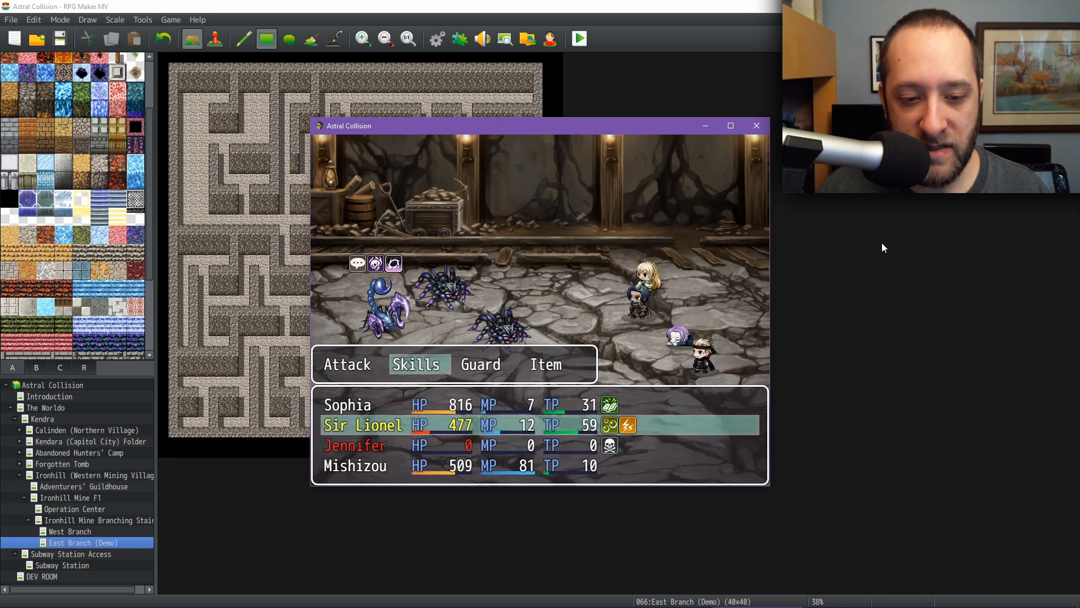
Have Sir Lionel use the Replenish skill on Sophia
key("Return")
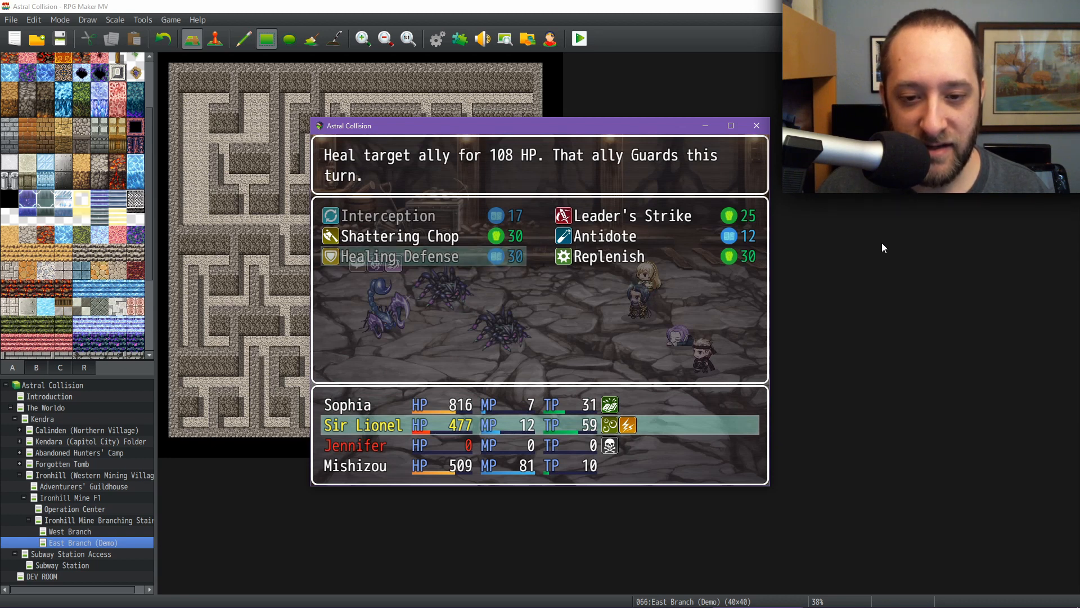
key("Right")
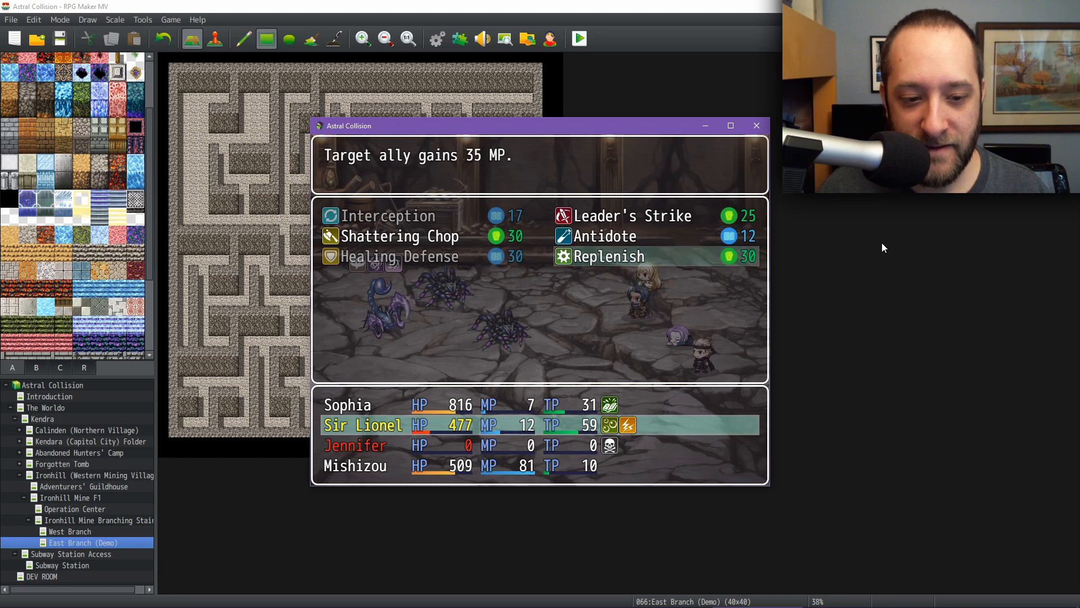
key("Return")
key("Return")
Leave Mishizou's skill list and have Mishizou attack the Cave Scorpion to complete the round's orders
key("Return")
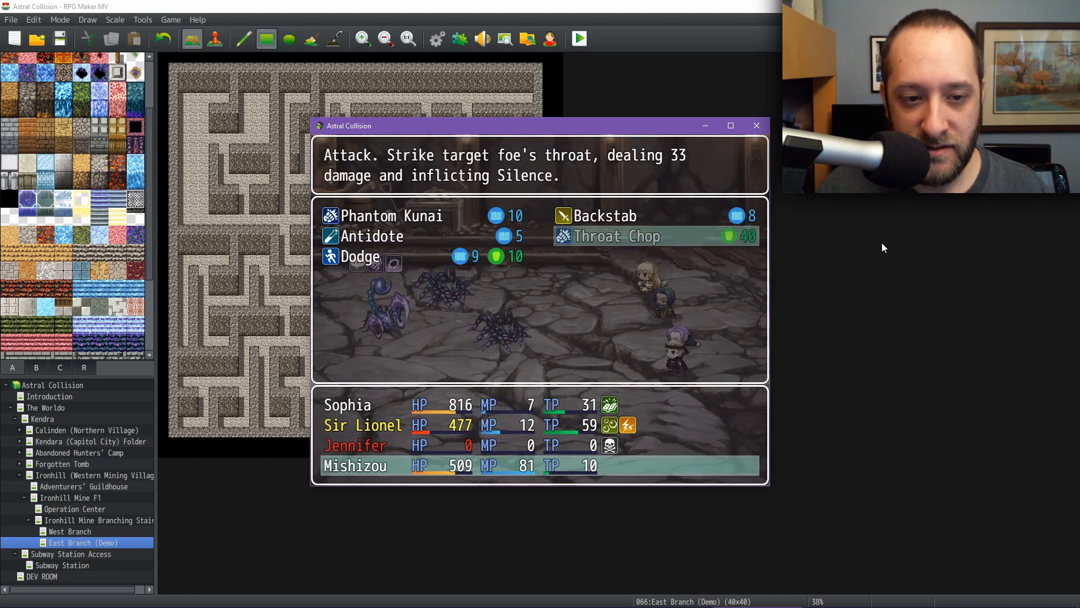
key("Escape")
key("Left")
key("Return")
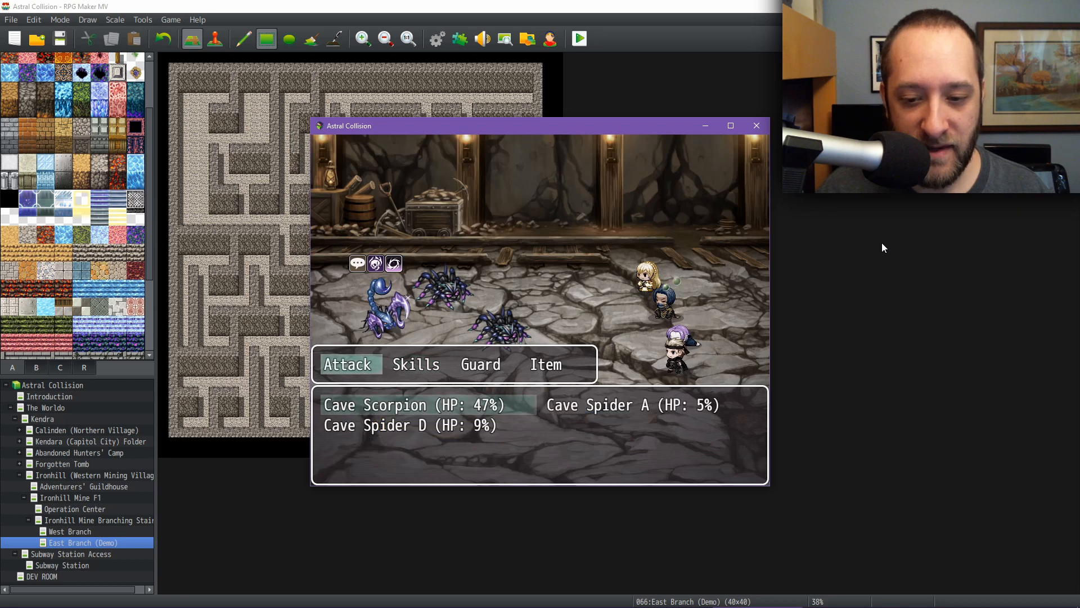
key("Right")
key("Left")
key("Return")
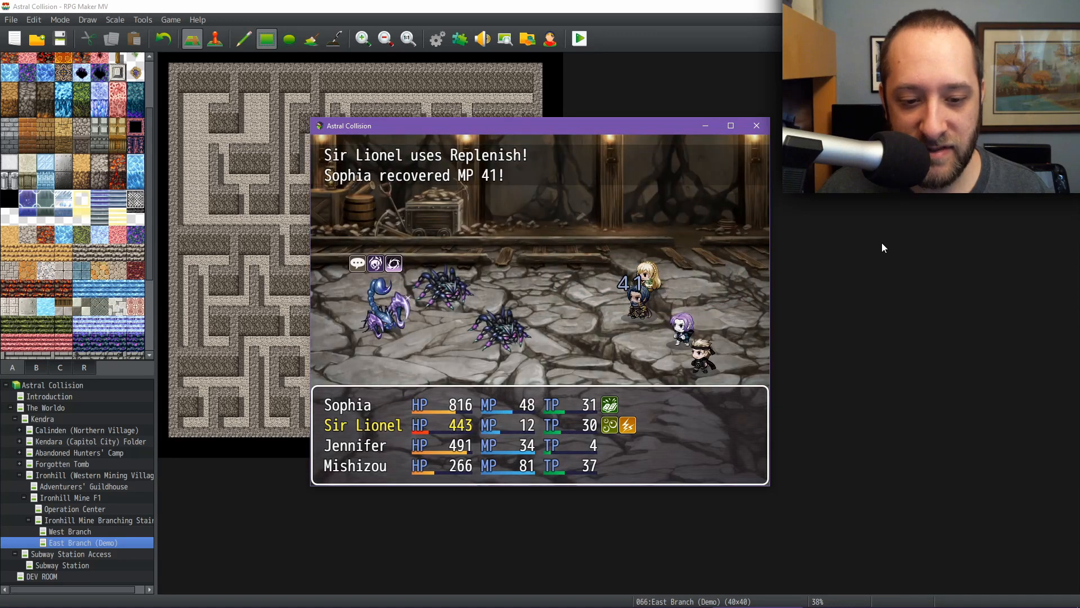
Start another round and have Sophia cast Gust on all enemies
key("Return")
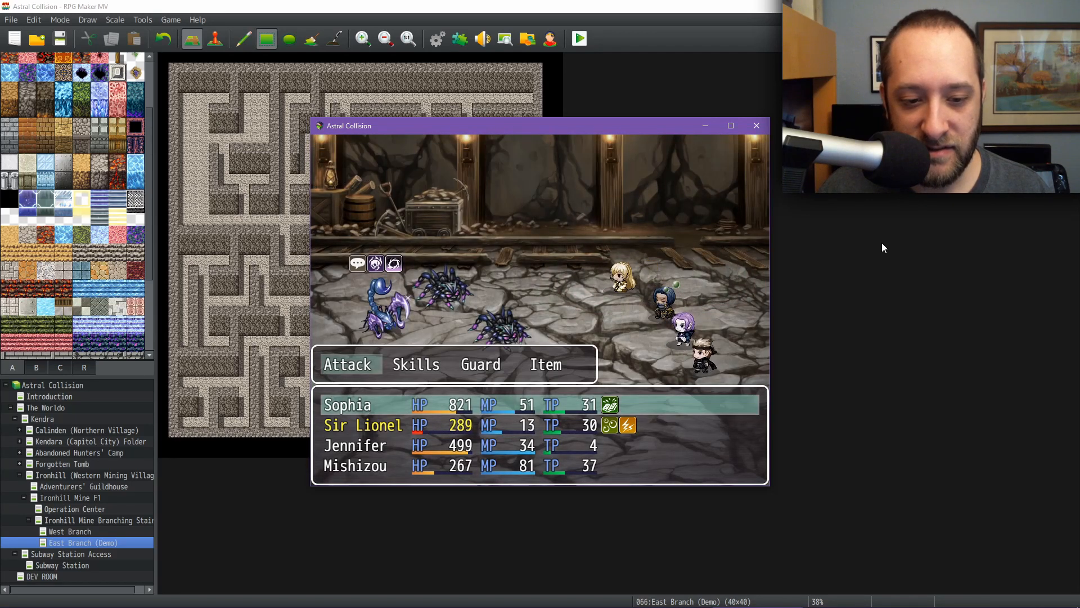
key("Right")
key("Return")
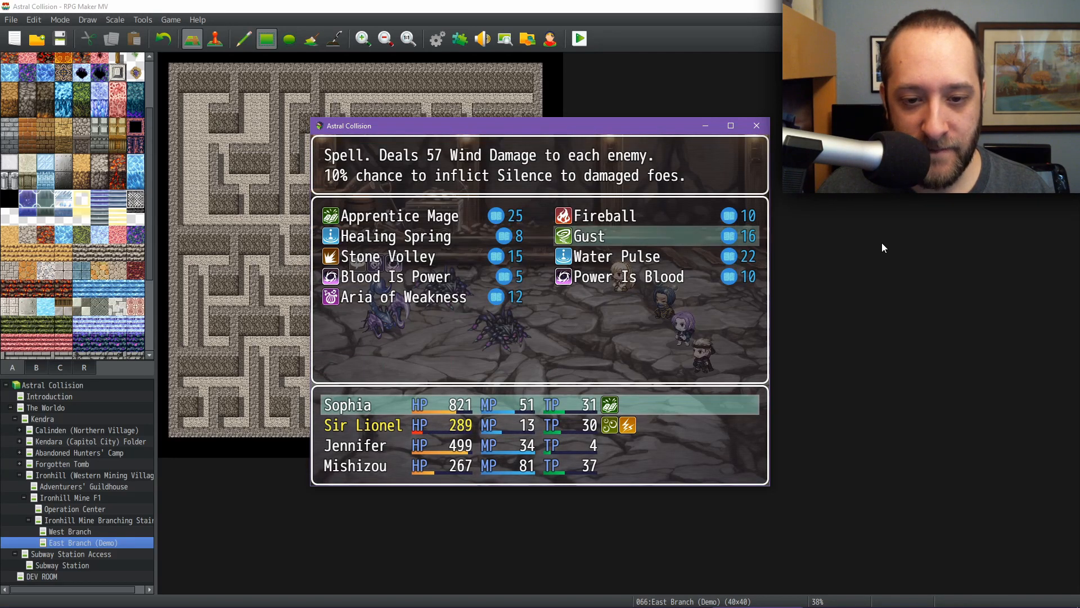
key("Return")
Have Sir Lionel use Leader's Strike on the Cave Scorpion
key("Right")
key("Return")
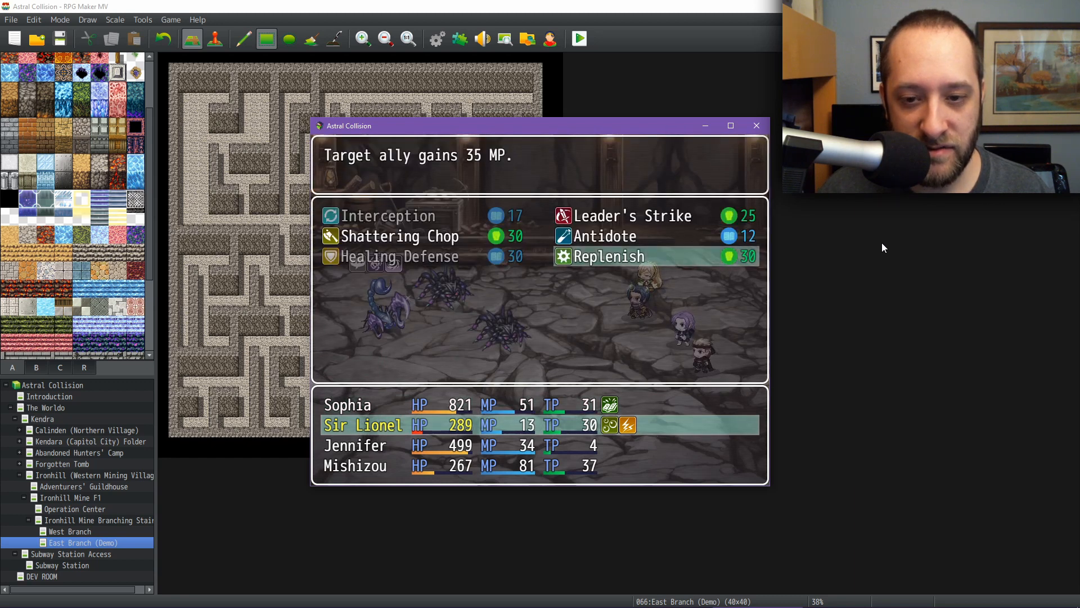
key("Up")
key("Up")
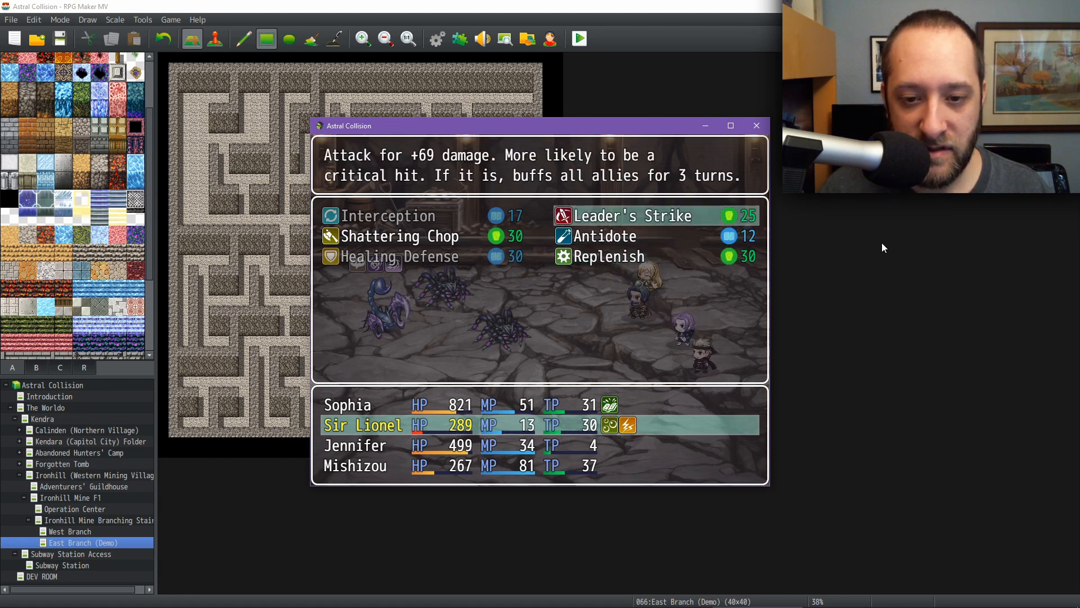
key("Return")
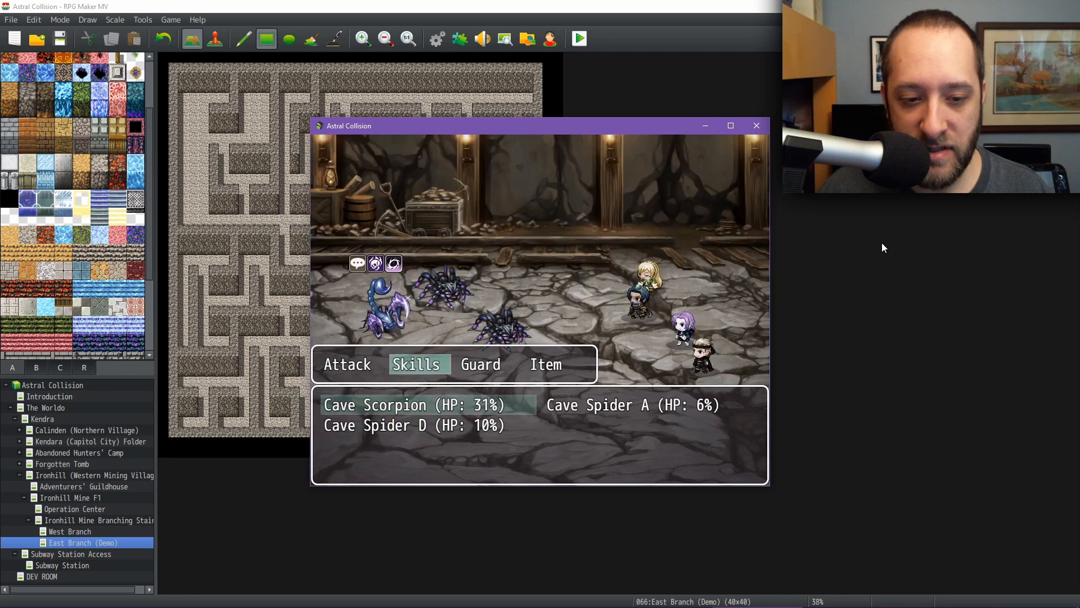
key("Return")
Choose Jennifer's Healing Spring spell with Sir Lionel as the target
key("Return")
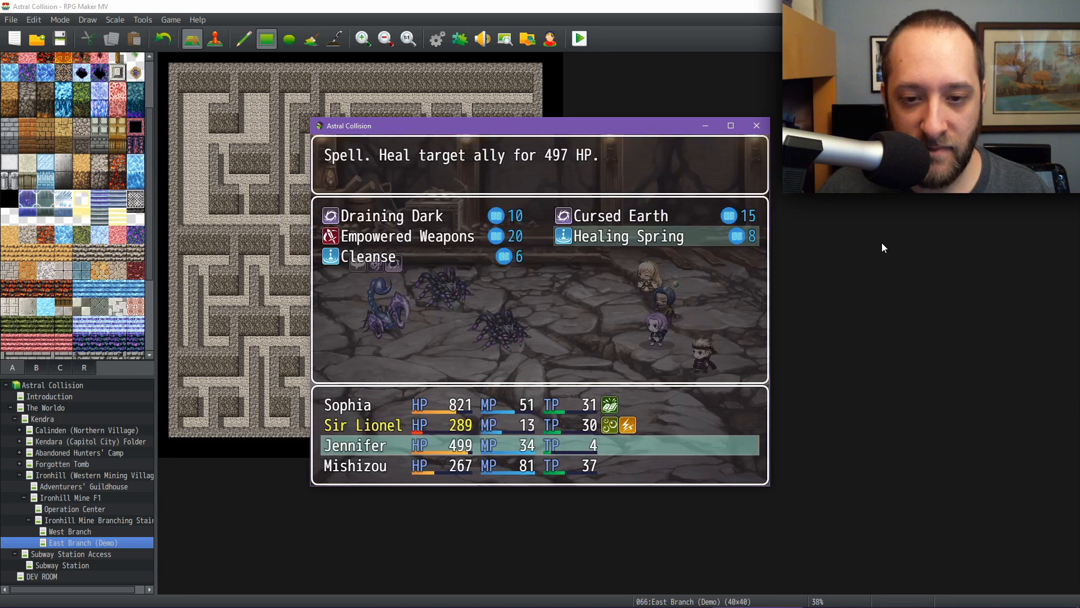
key("Return")
key("Down")
key("Return")
Review Mishizou's skills and settle on a basic attack against the Cave Scorpion
key("Right")
key("Return")
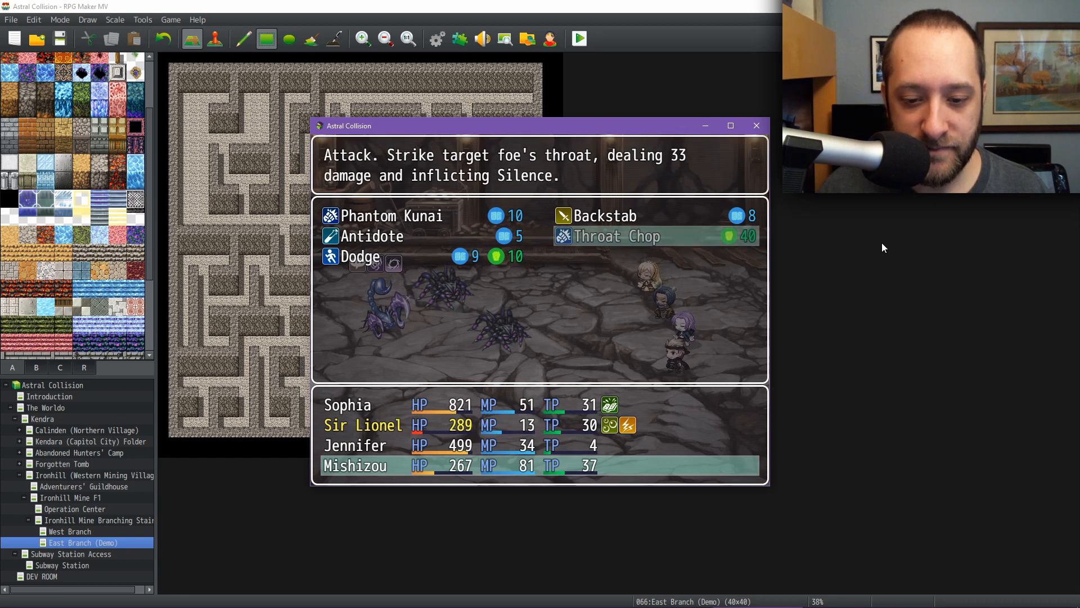
key("Escape")
key("Left")
key("Return")
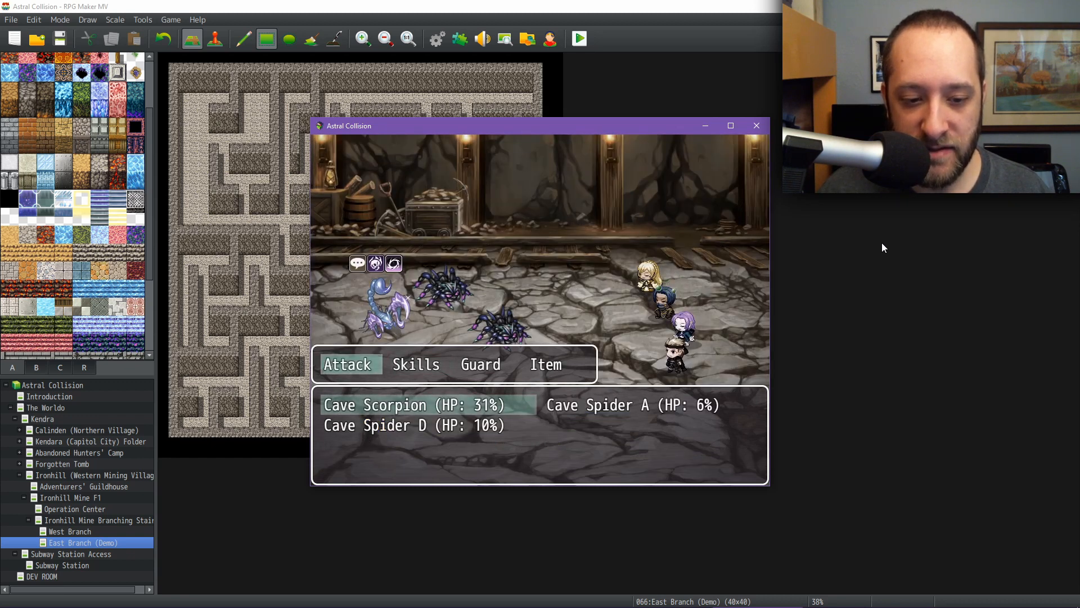
key("Return")
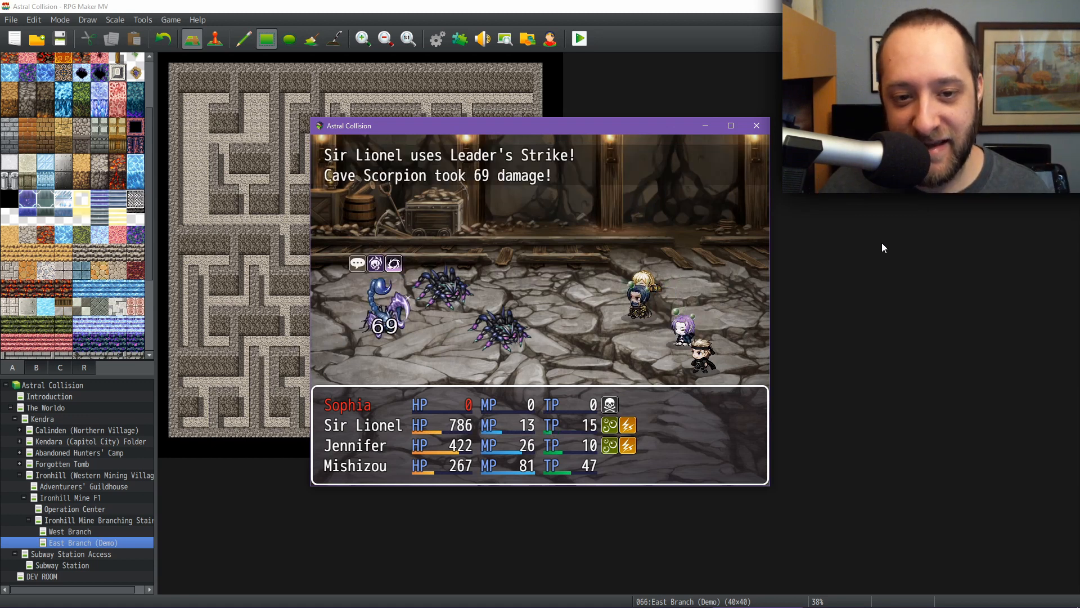
Start another round, check Sir Lionel's skills, and have him use a ResSig Charge on Sophia
key("Return")
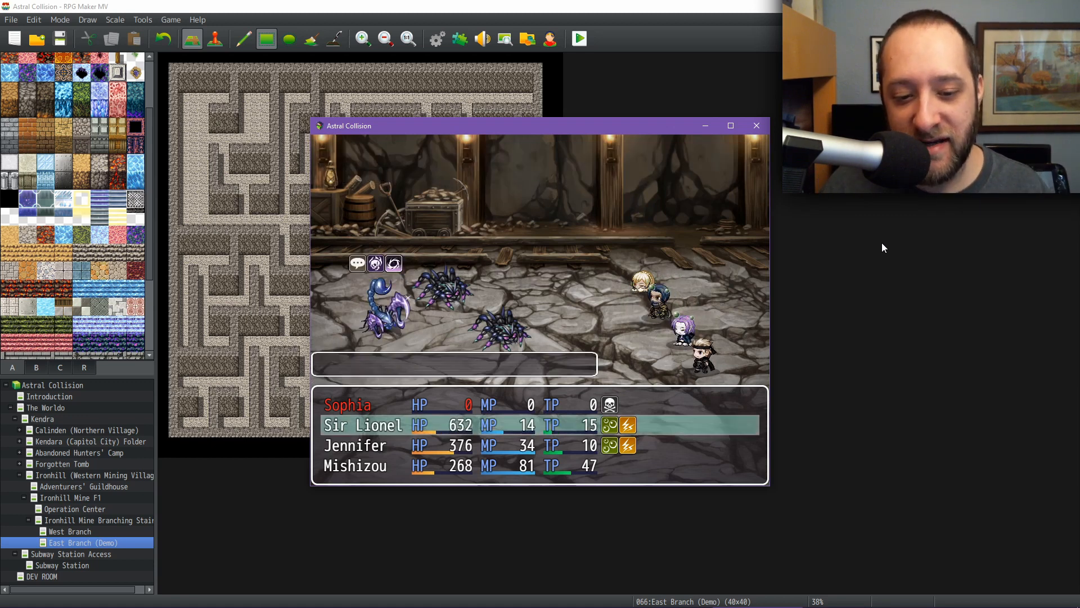
key("Right")
key("Return")
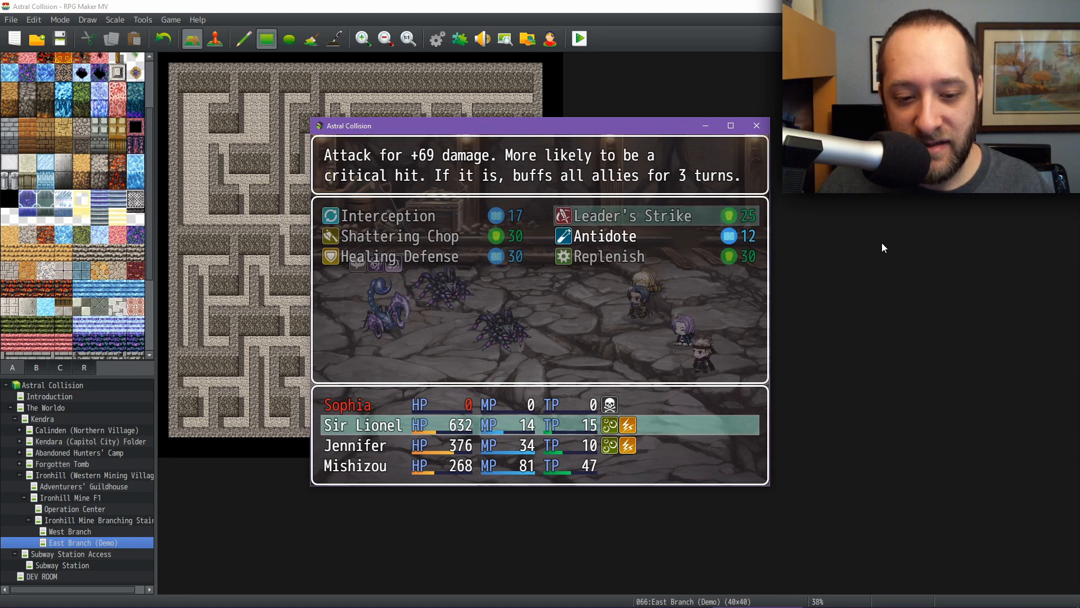
key("Escape")
key("Return")
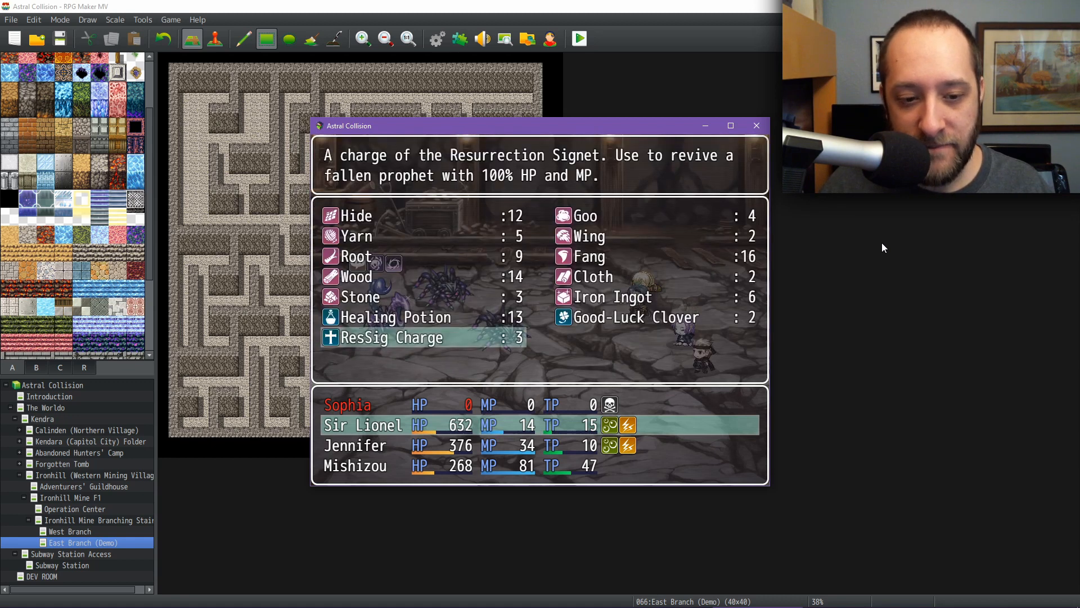
key("Return")
key("Return")
Review Jennifer's Healing Spring and Cleanse spells, settle her action, and have Mishizou attack the Cave Scorpion
key("Return")
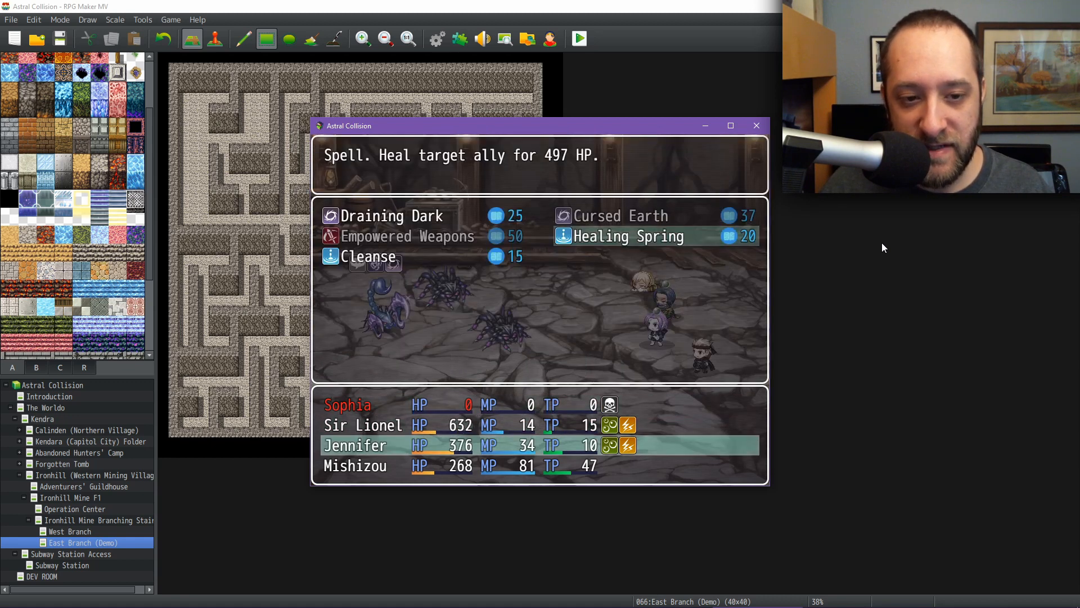
key("Left")
key("Down")
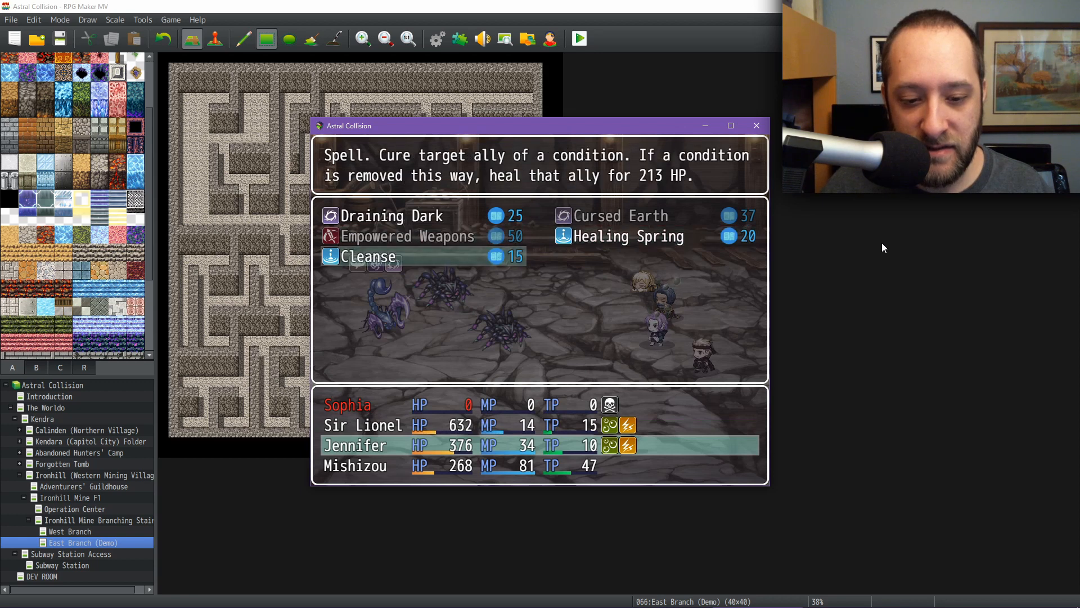
key("Escape")
key("Escape")
key("Return")
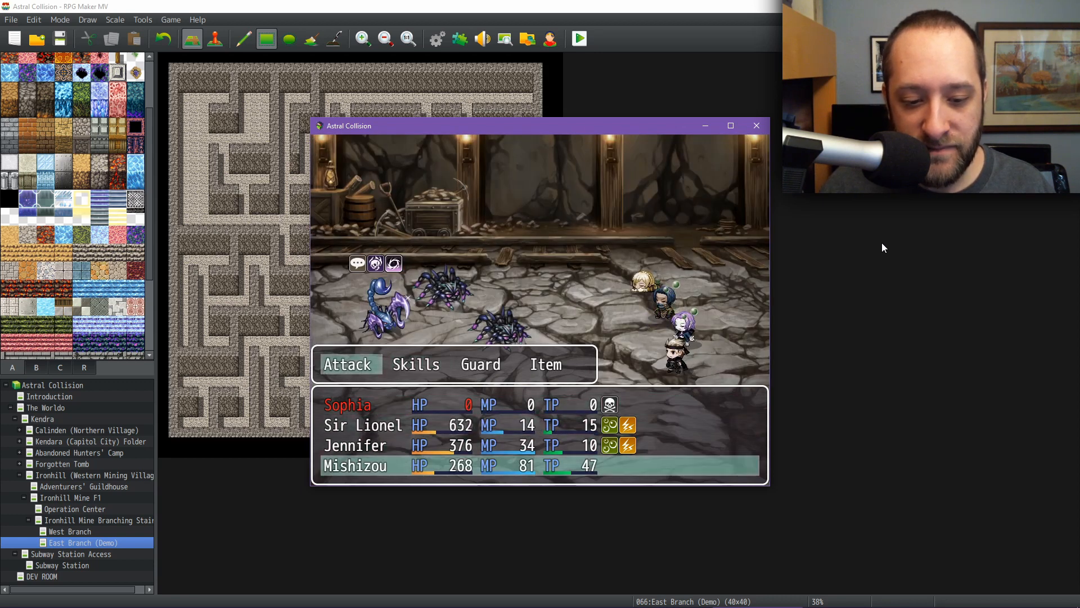
key("Return")
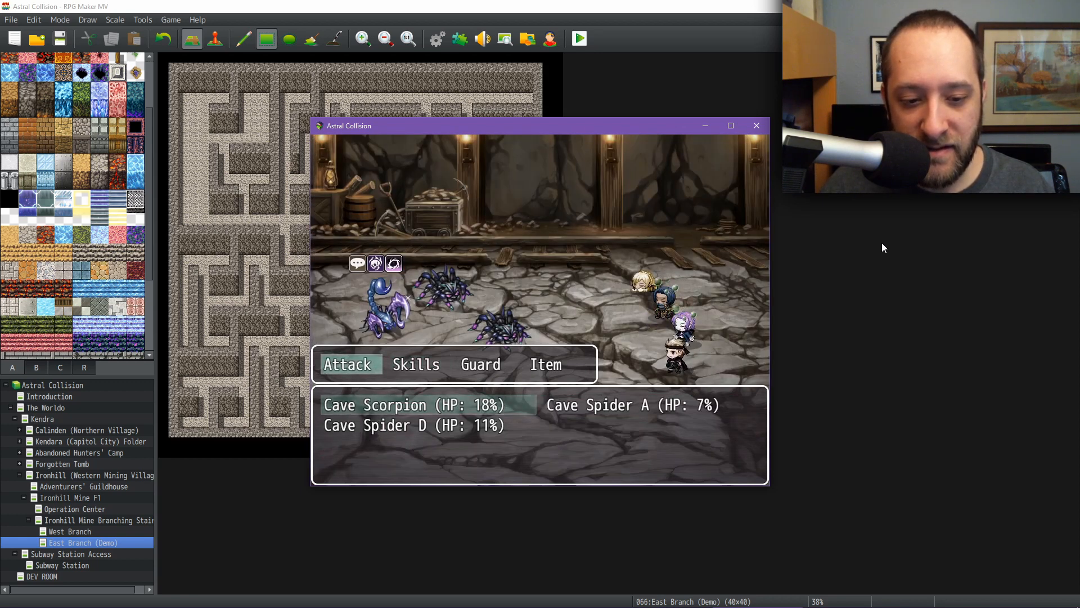
key("Return")
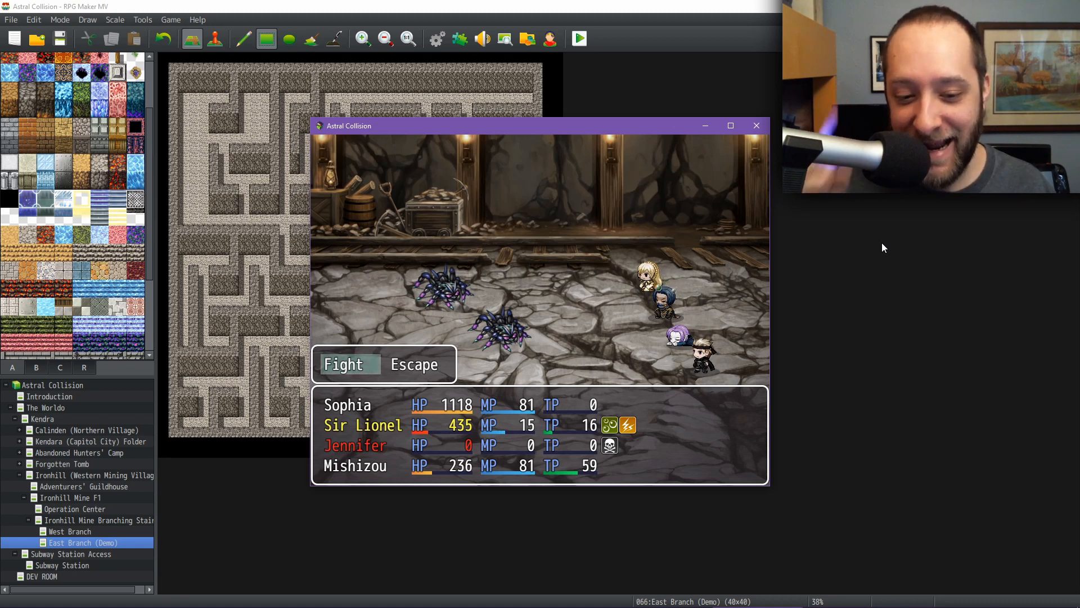
Start the next round, compare Sophia's skills, and have her cast Apprentice Mage on herself
key("Return")
key("Right")
key("Return")
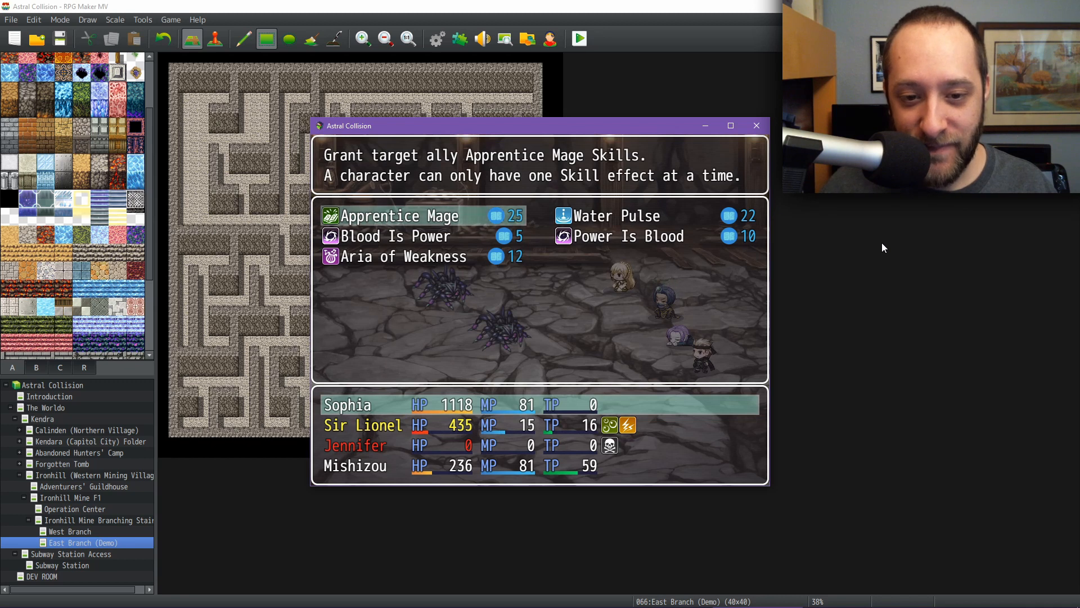
key("Down")
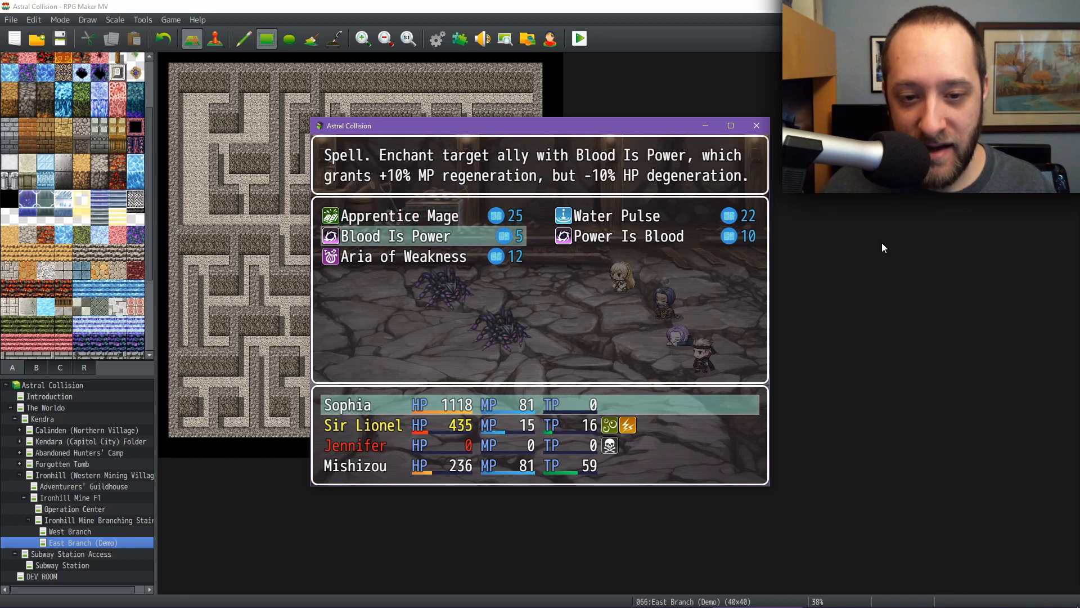
key("Up")
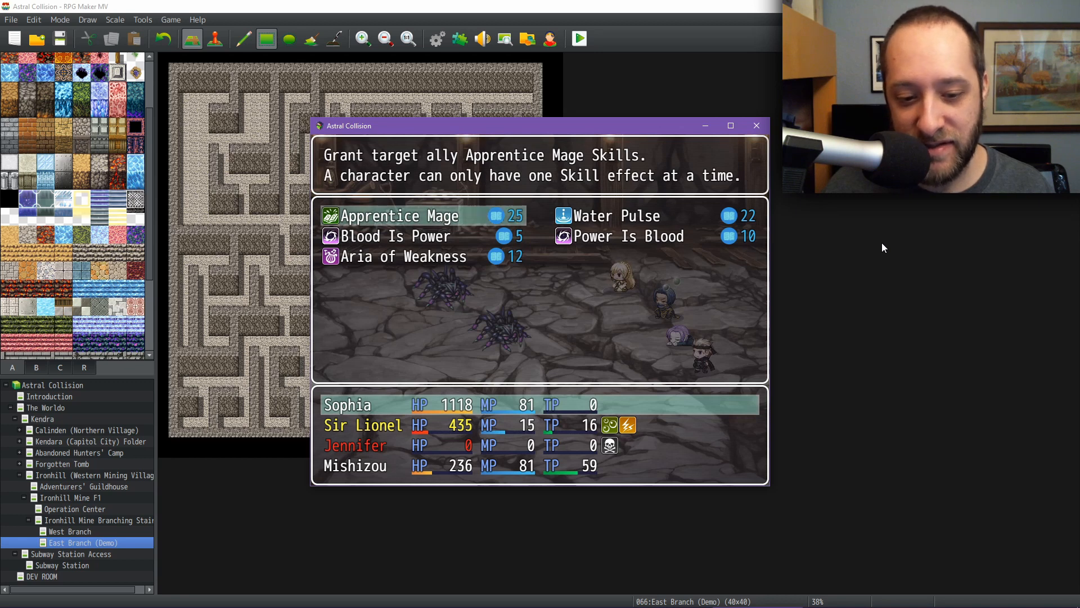
key("Return")
key("Return")
Have Sir Lionel use his Antidote skill on himself
key("Right")
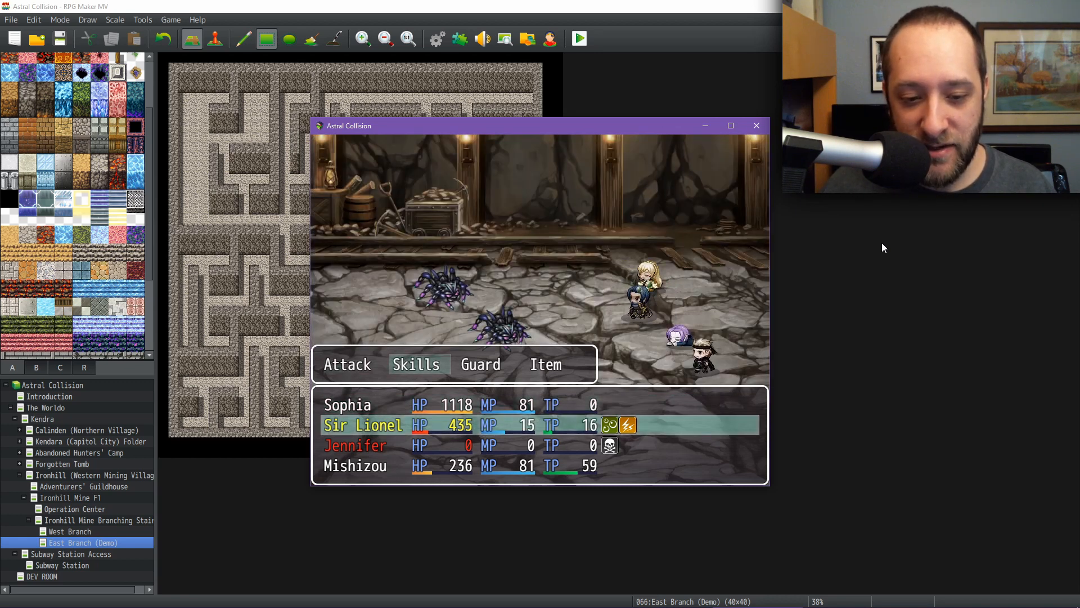
key("Return")
key("Down")
key("Return")
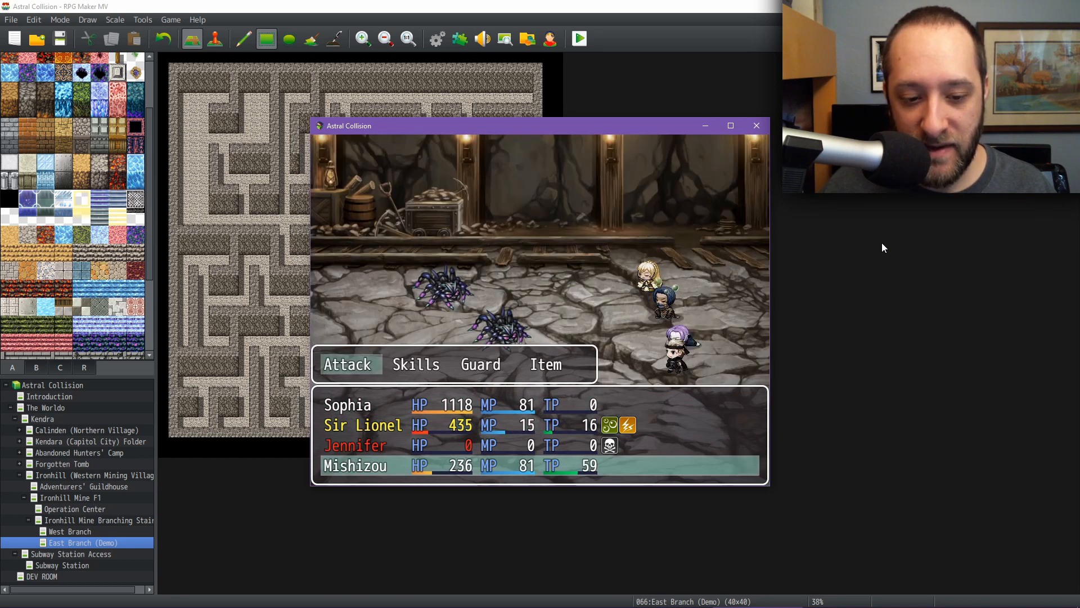
Have Mishizou make a basic attack against Cave Spider D
key("Return")
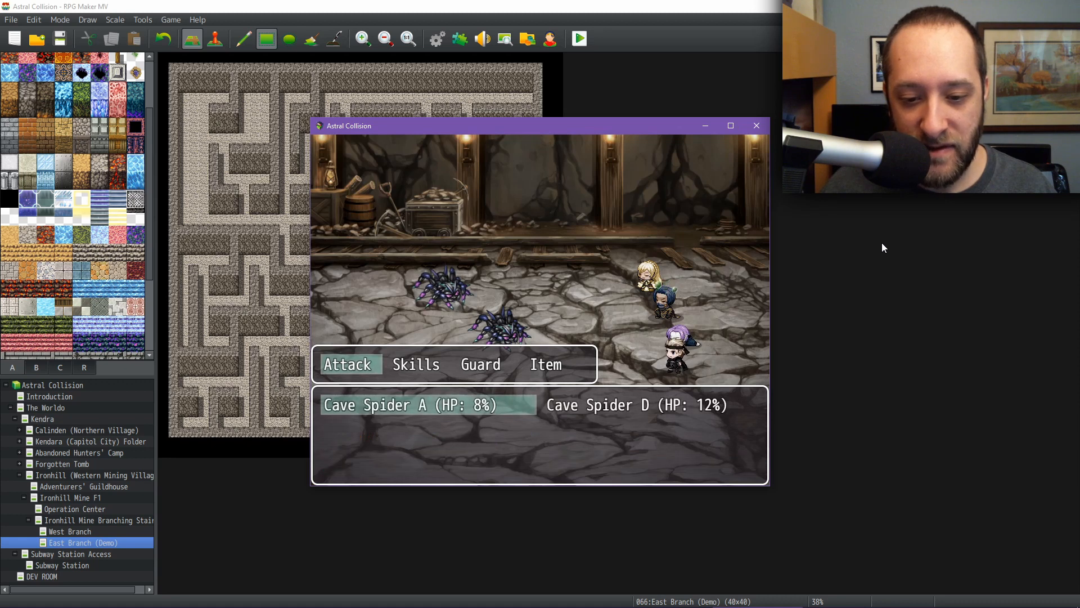
key("Right")
key("Return")
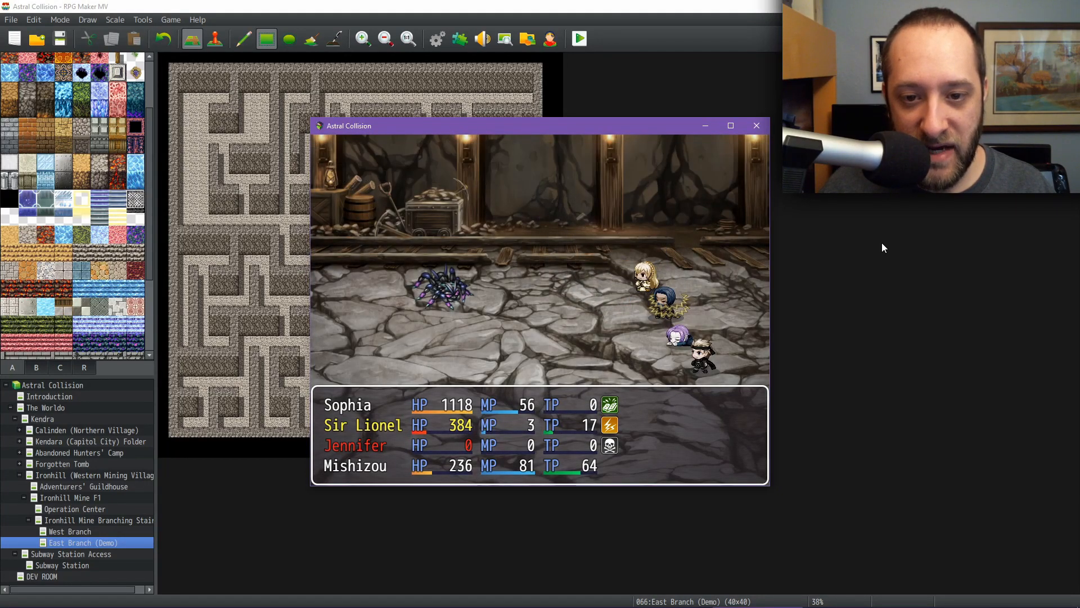
Fight another round with basic attacks from every living party member against the remaining Cave Spider
key("Return")
key("Return")
key("Return")
key("Return")
key("Return")
key("Return")
key("Return")
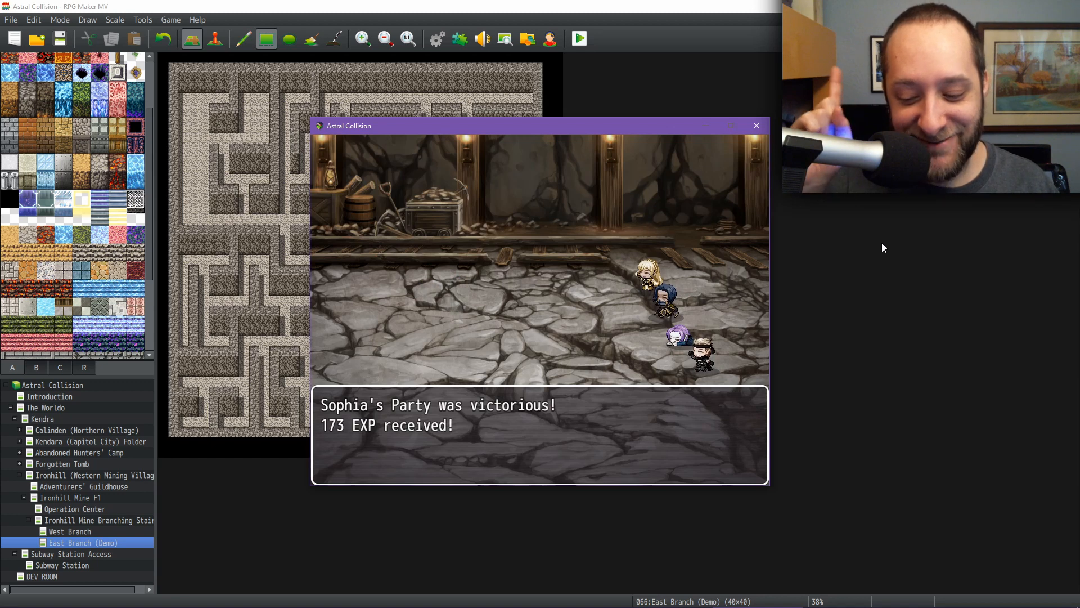
Advance through the battle's victory, loot and level-up messages until the map returns
key("Return")
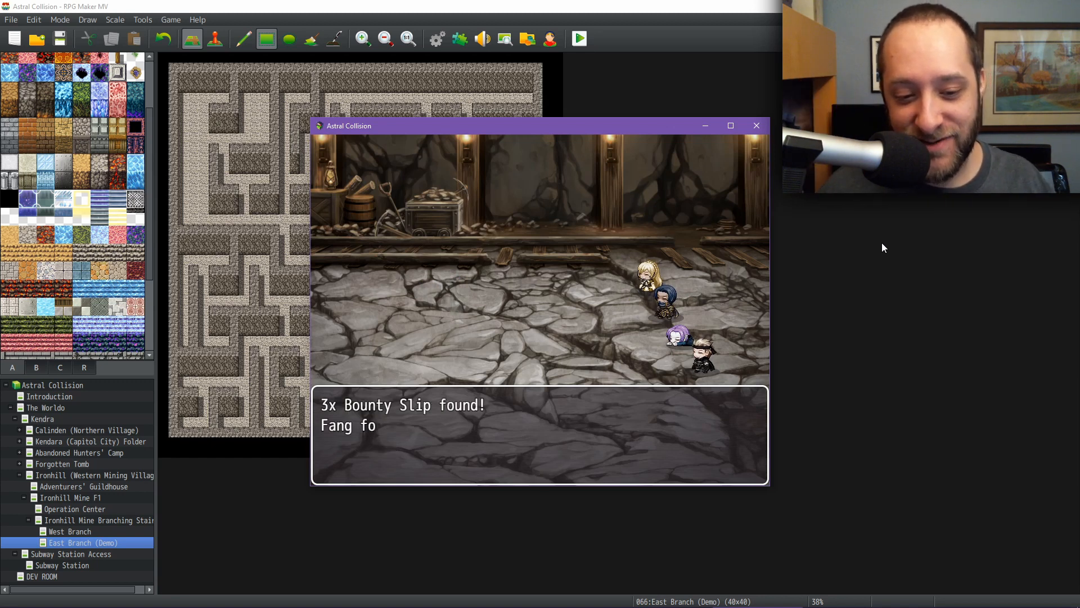
key("Return")
key("Return")
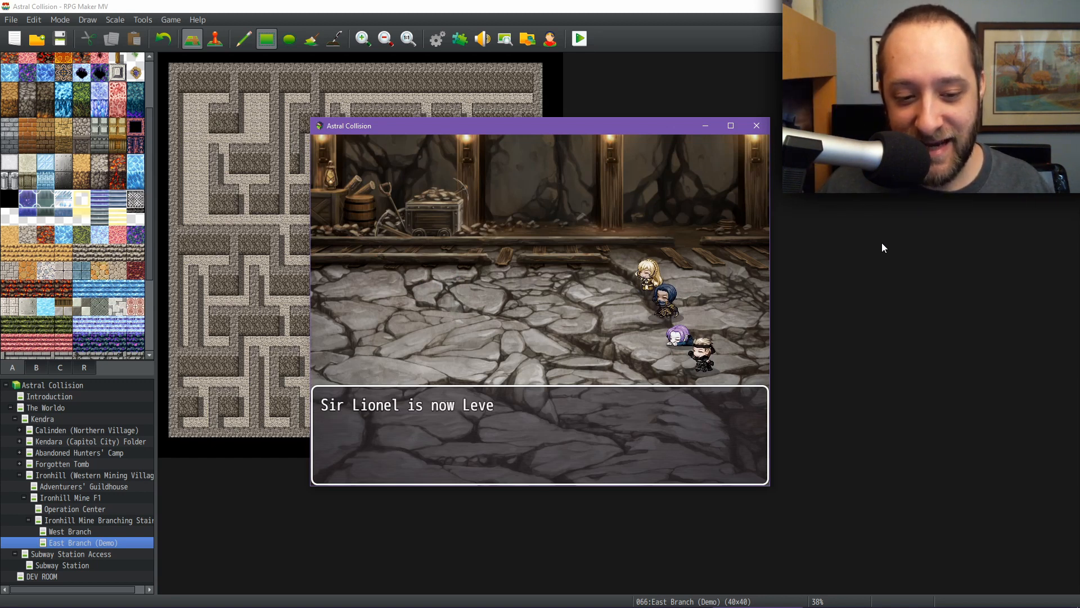
key("Return")
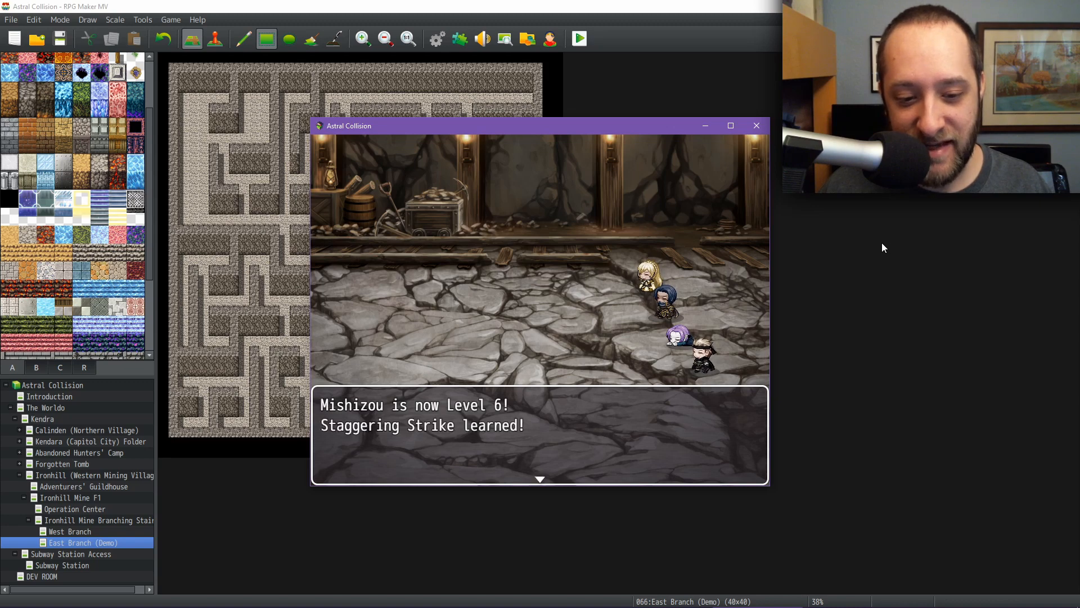
key("Return")
Open the party's inventory and enter its list of regular items
key("Escape")
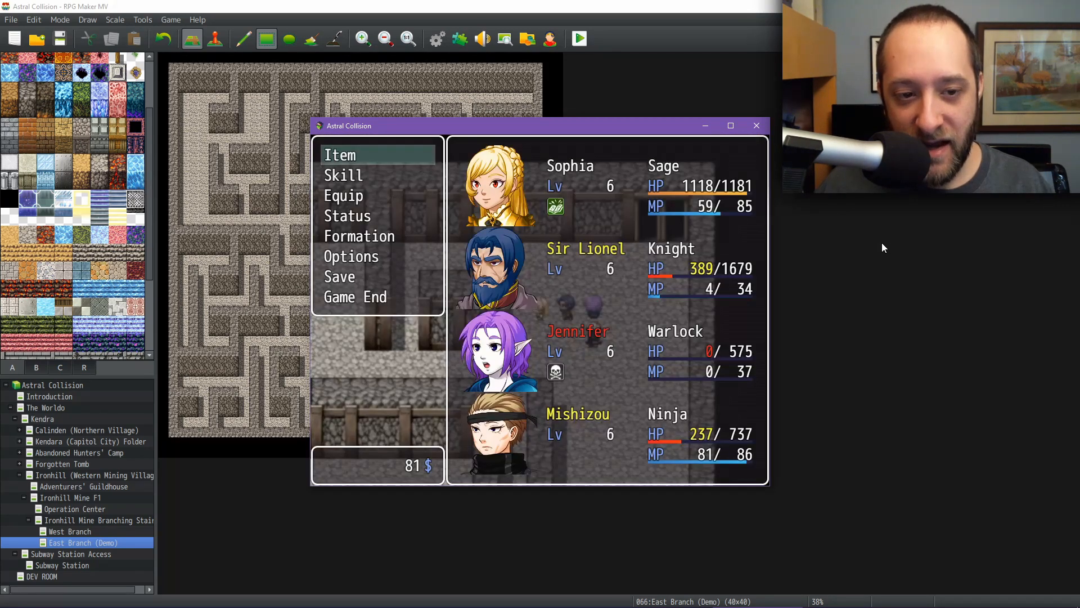
key("Return")
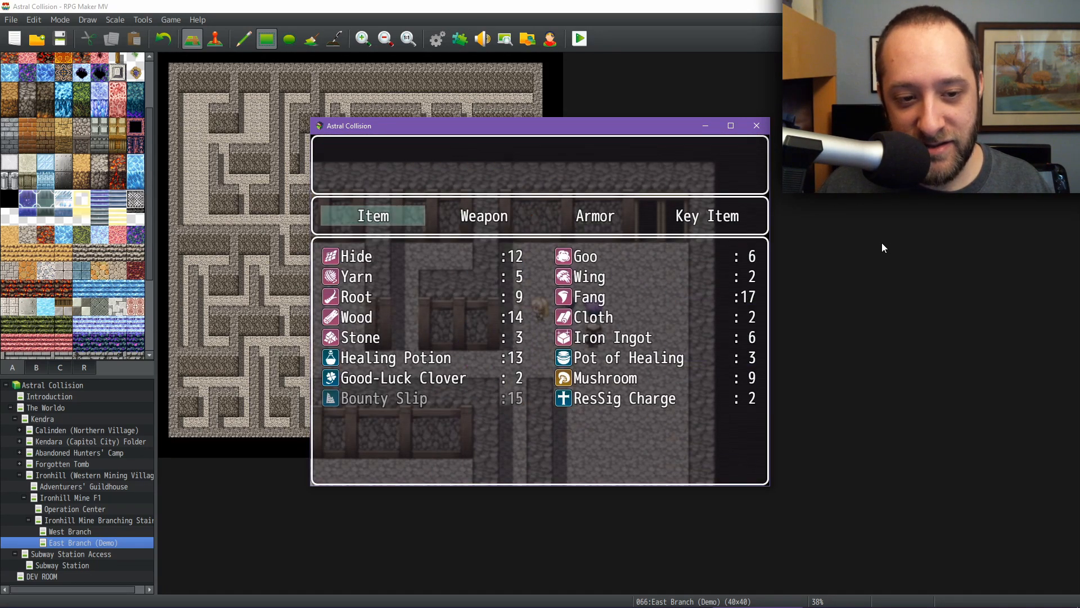
key("Return")
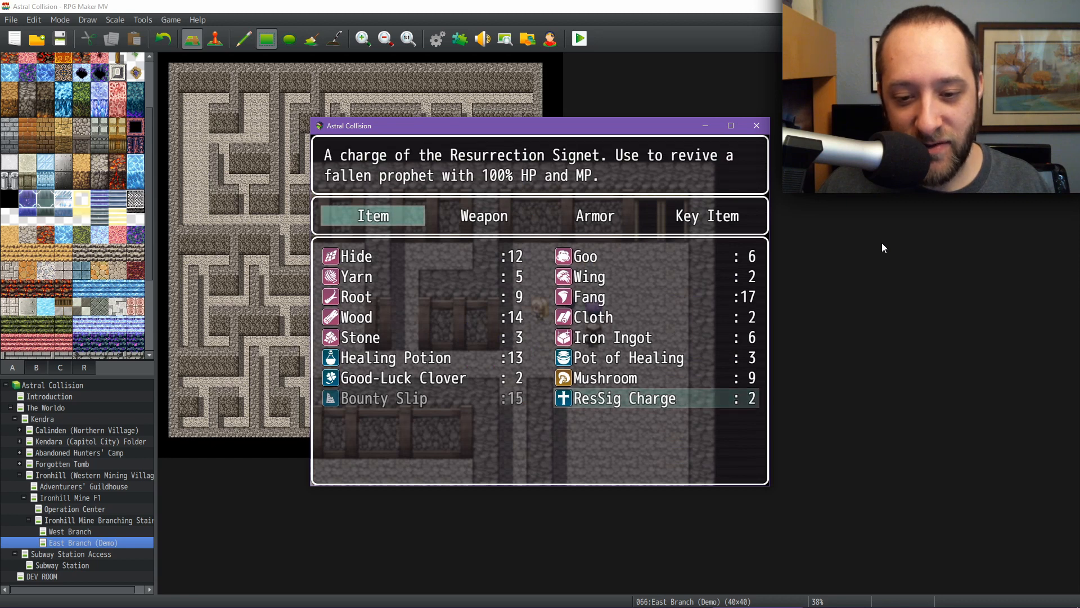
key("Up")
key("Up")
key("Return")
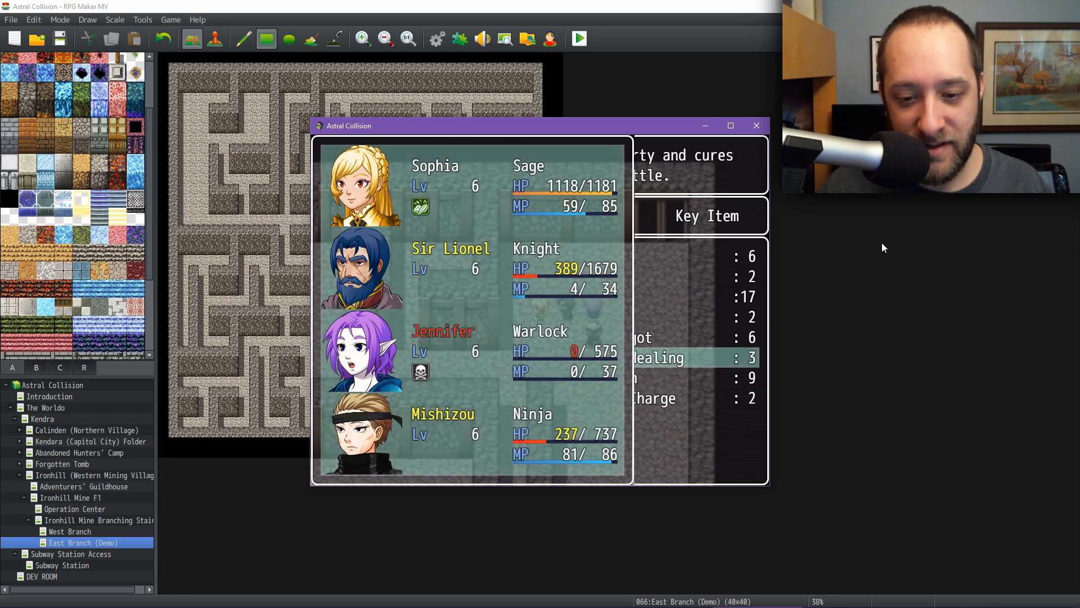
key("Escape")
key("Down")
key("Down")
Use a ResSig Charge on Jennifer
key("Return")
key("Down")
key("Down")
key("Return")
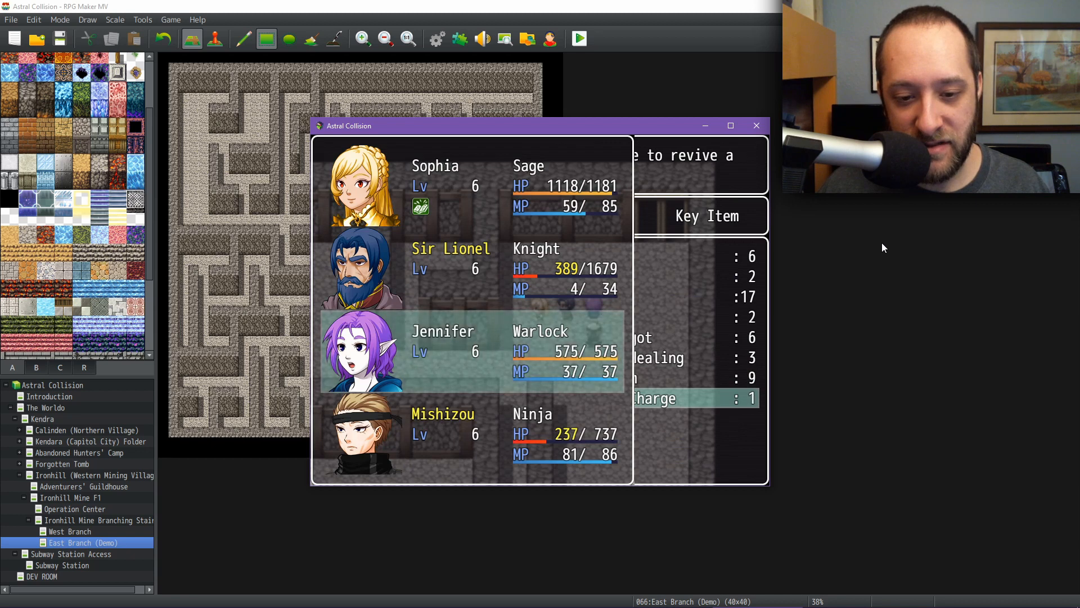
Use a Pot of Healing on the entire party
key("Escape")
key("Up")
key("Up")
key("Return")
key("Return")
key("Escape")
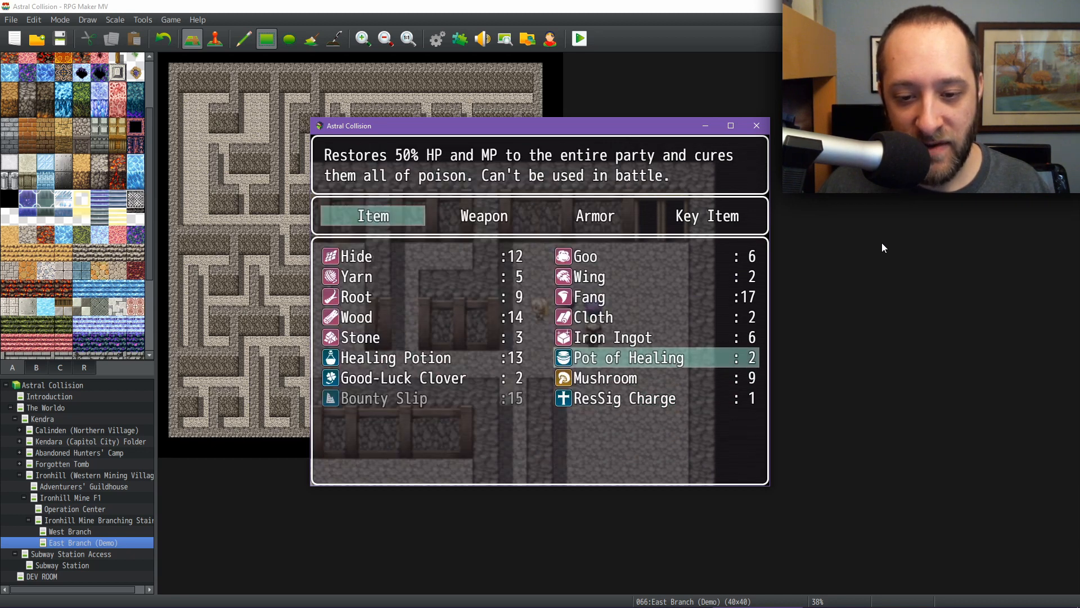
Read the Good-Luck Clover's description and close the inventory
key("Left")
key("Down")
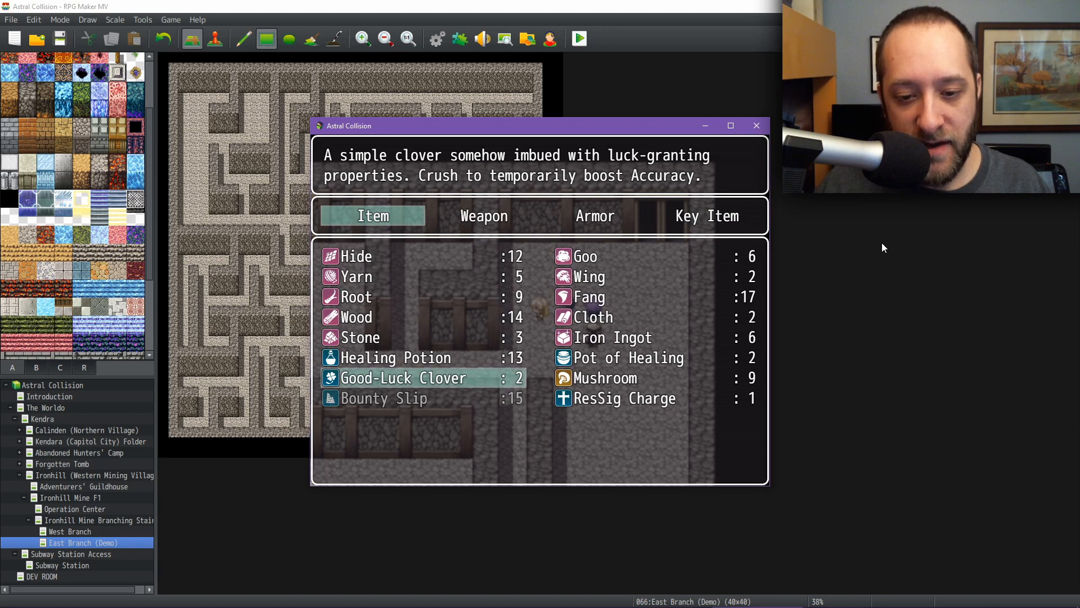
key("Escape")
key("Escape")
key("Escape")
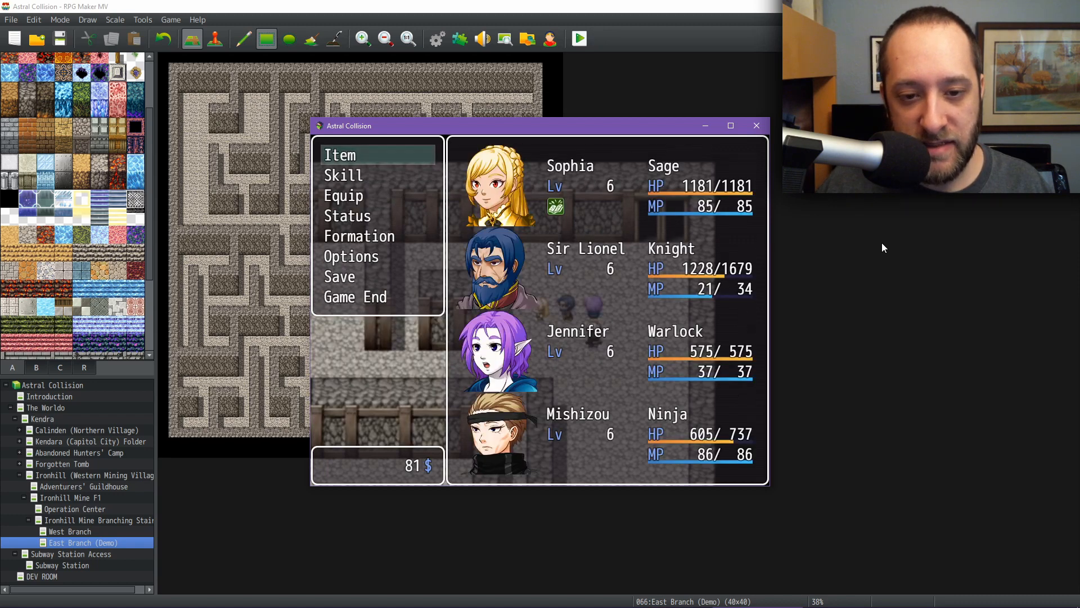
Walk the party out to the branching stairs area and save the game to File 2
key("Up")
key("Up")
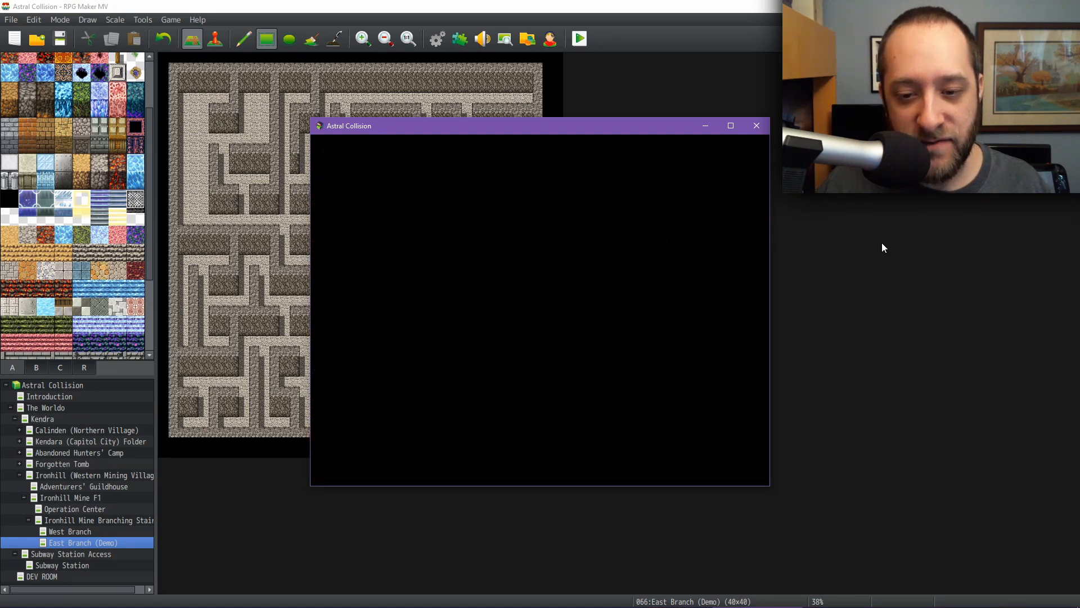
key("Escape")
key("Up")
key("Up")
key("Return")
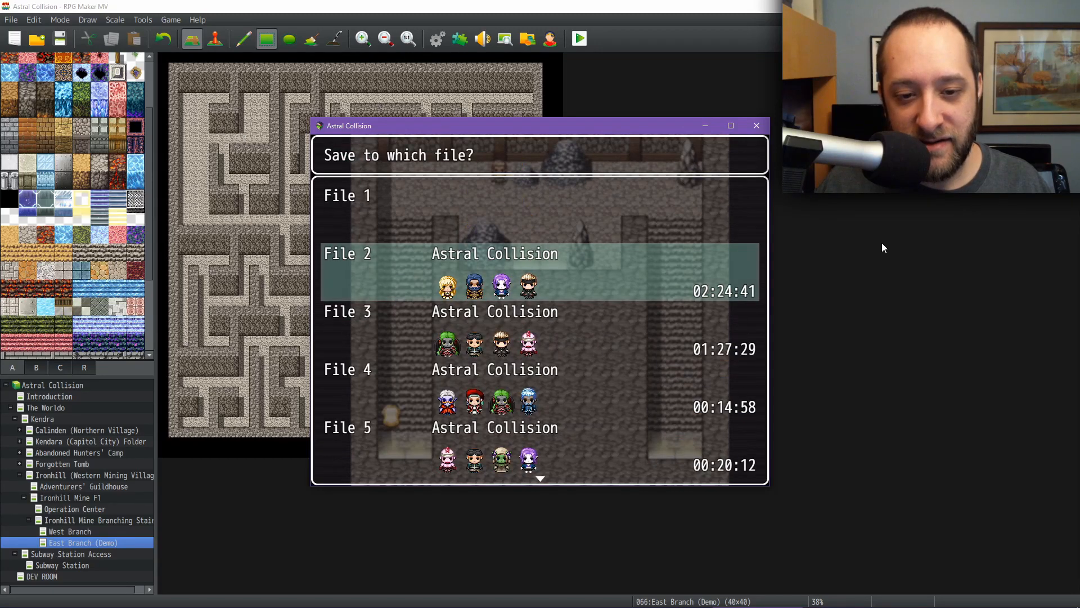
key("Return")
key("Escape")
Lead the party up the stairs and through the passage to the main mine floor
key("Up")
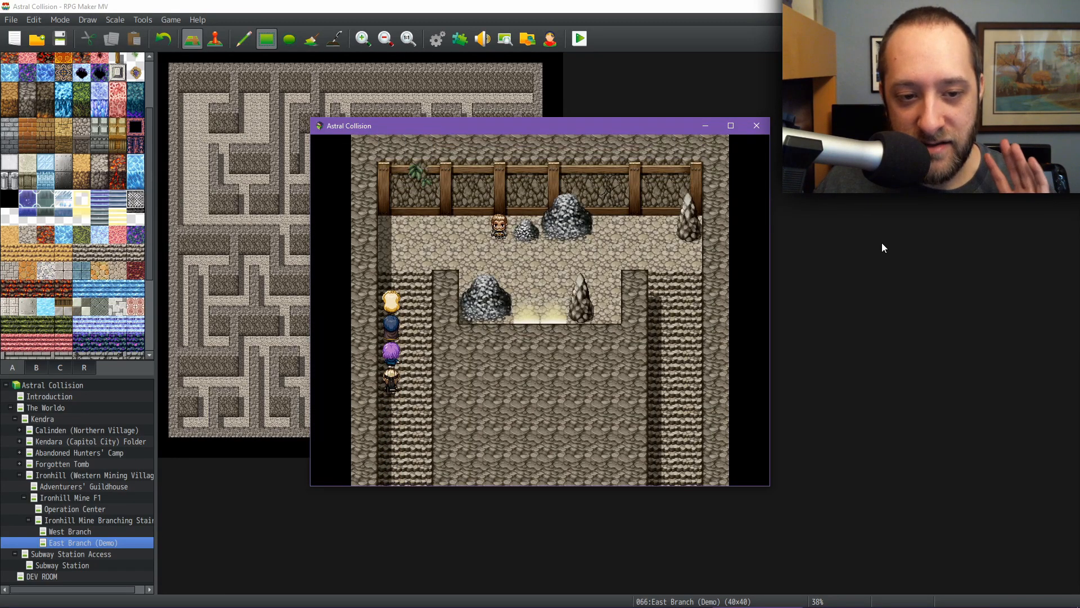
key("Right")
key("Down")
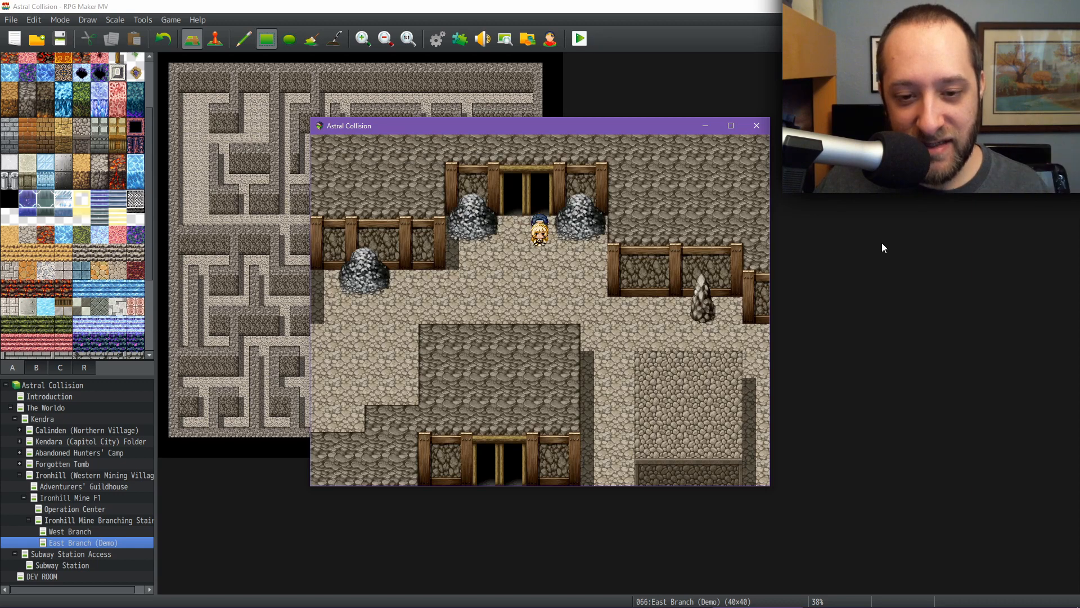
Lead the party across the main mine floor, past the ore piles, and out into Ironhill village
key("Down")
key("Right")
key("Down")
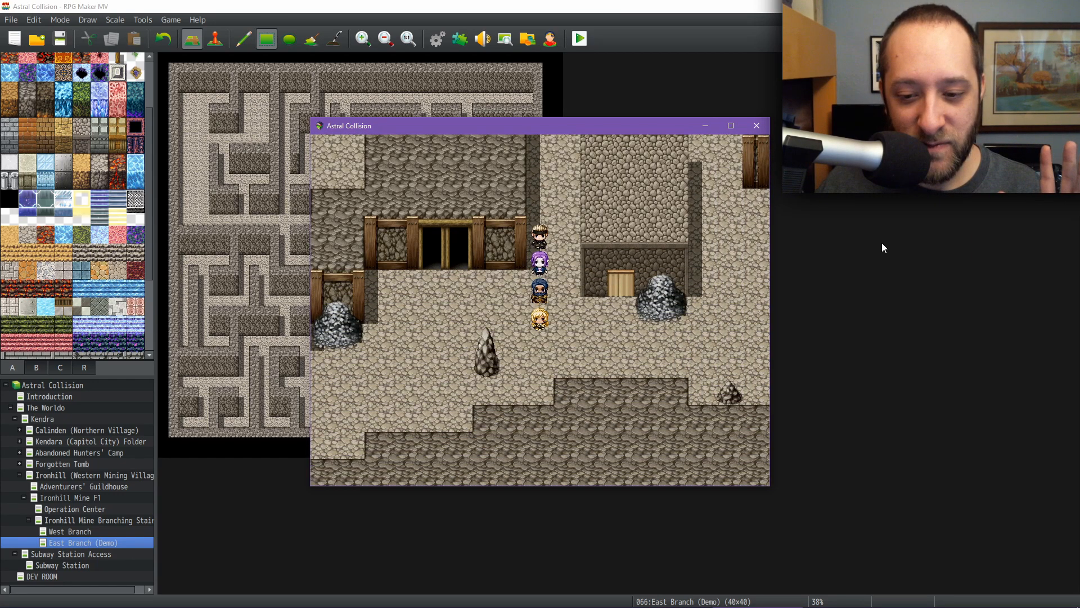
key("Right")
key("Right")
key("Down")
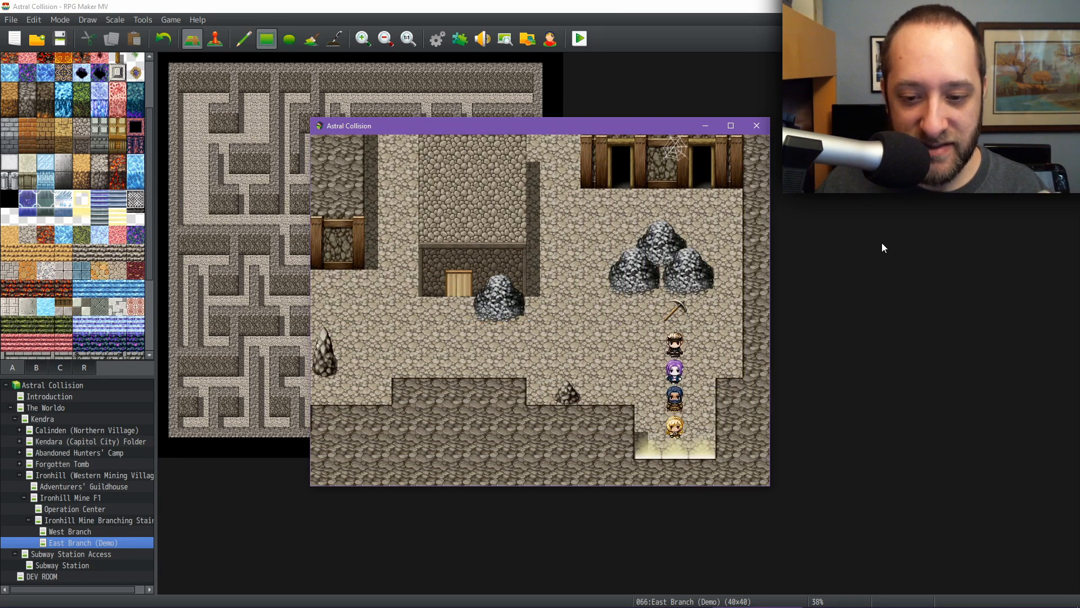
key("Down")
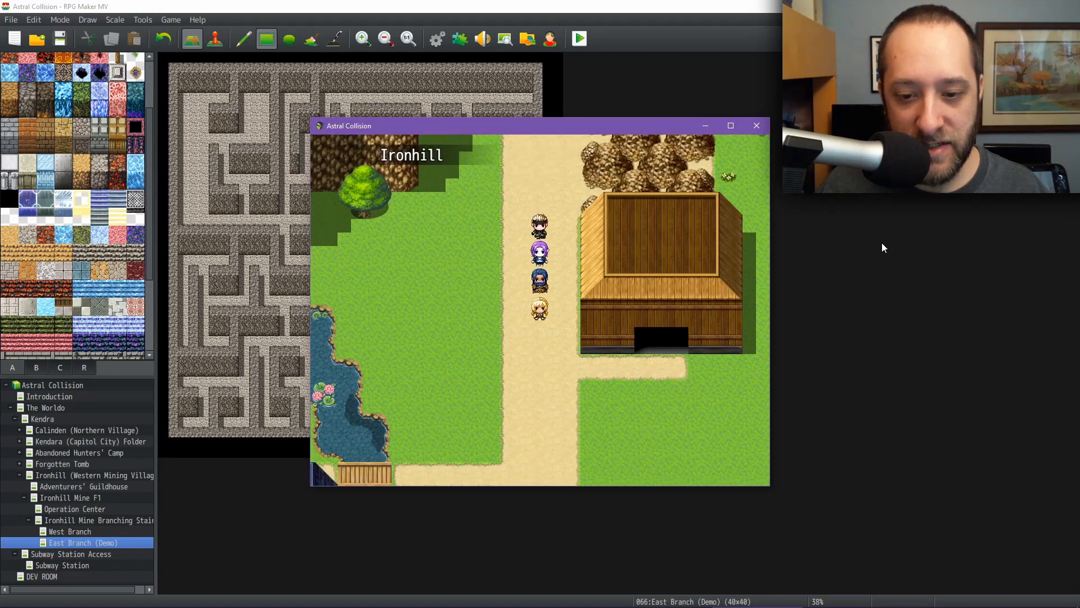
Walk the party around Ironhill by the river bridge and leave the village eastward onto the world map
key("Left")
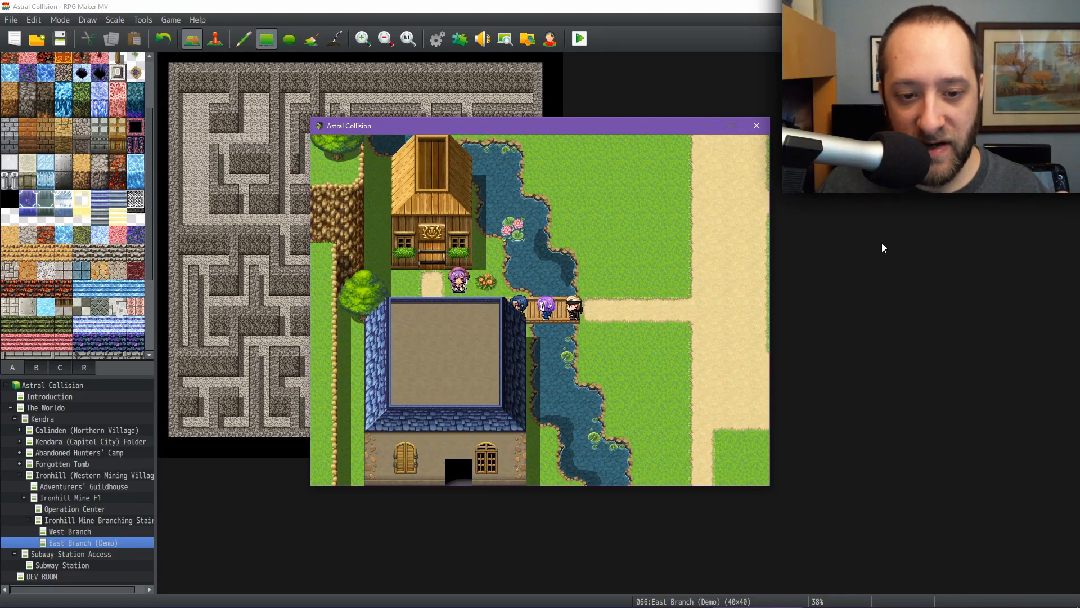
key("Right")
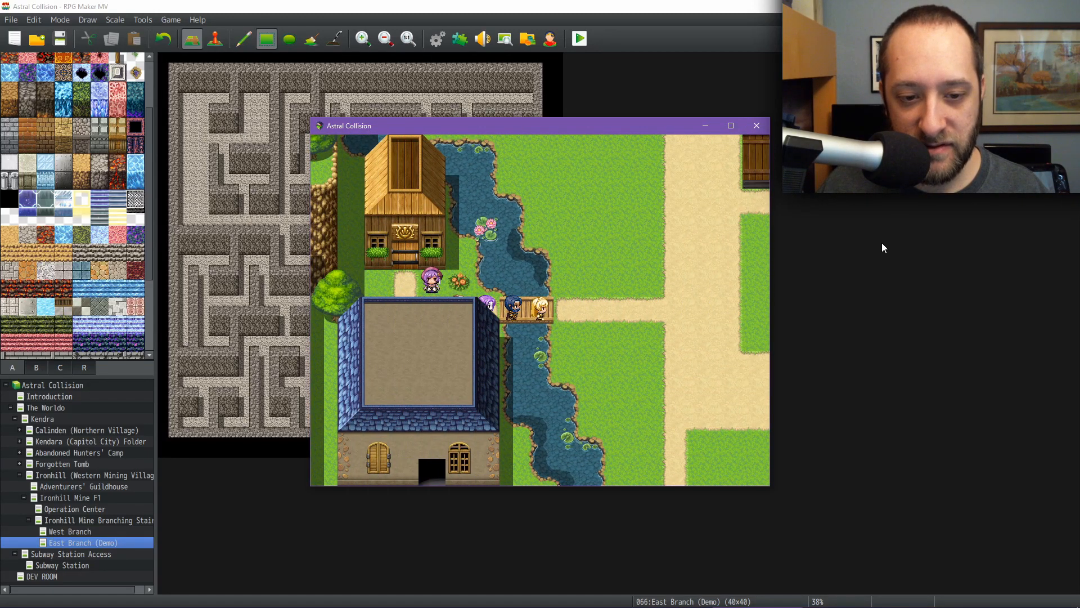
key("Down")
key("Right")
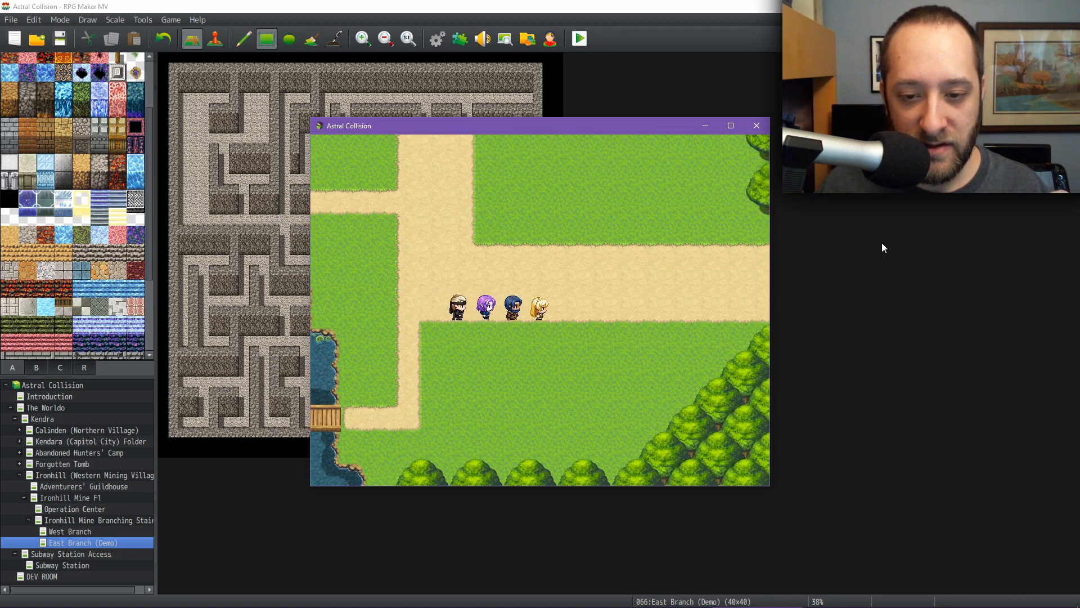
key("Left")
key("Up")
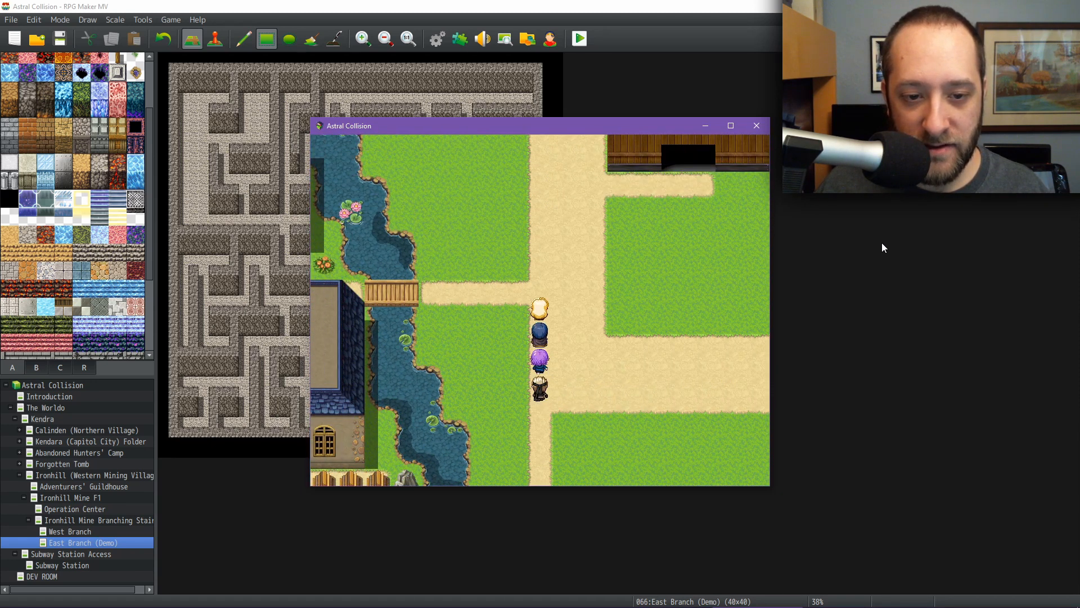
key("Left")
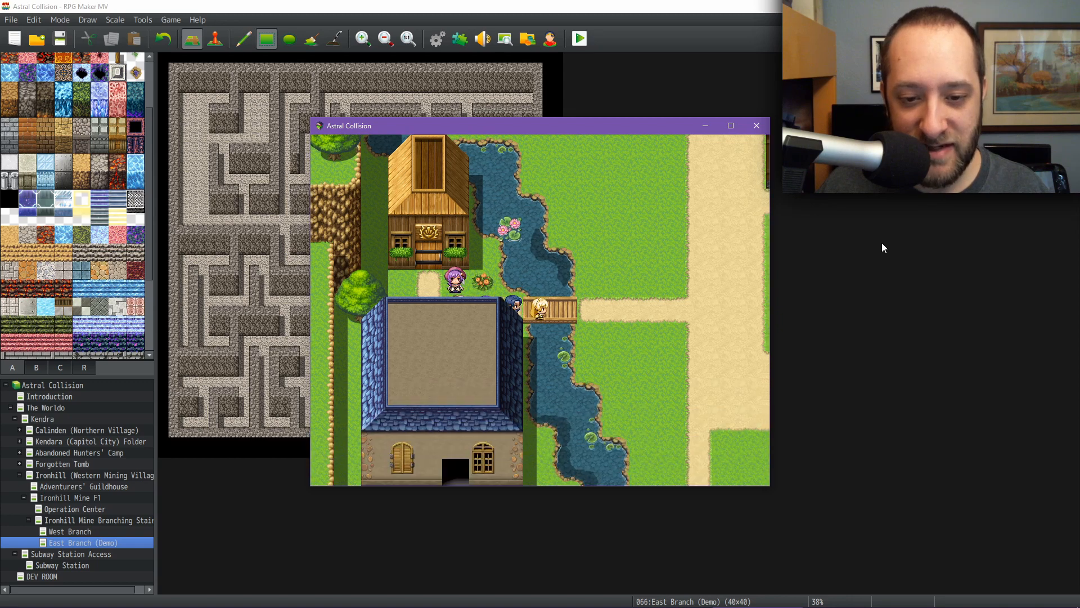
key("Right")
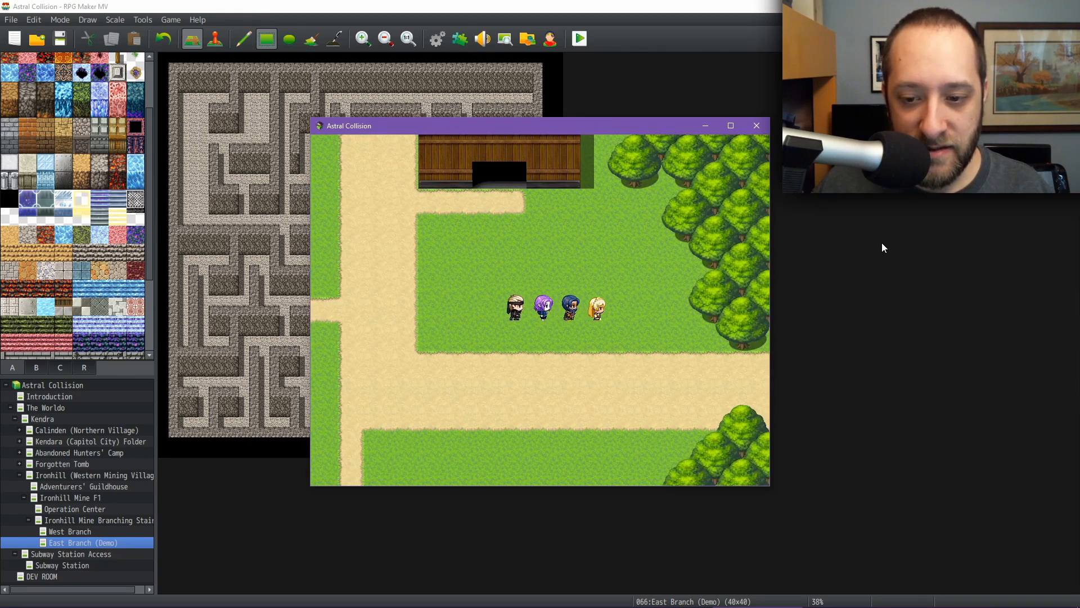
key("Right")
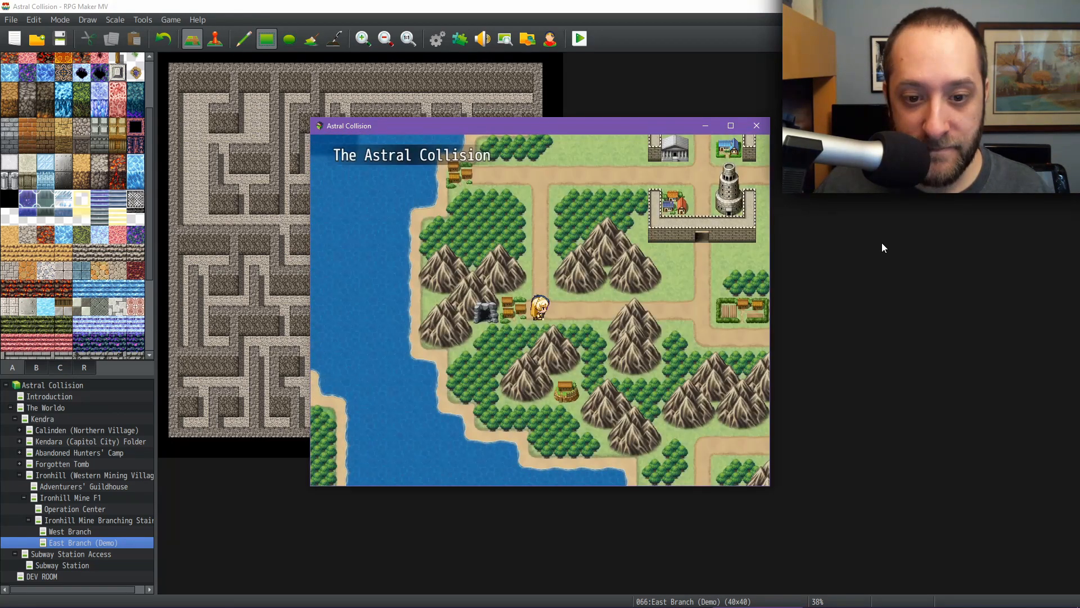
Travel to Kendara's Southern Gate and lead the party through the Adventurers' District into the guild building
key("Right")
key("Up")
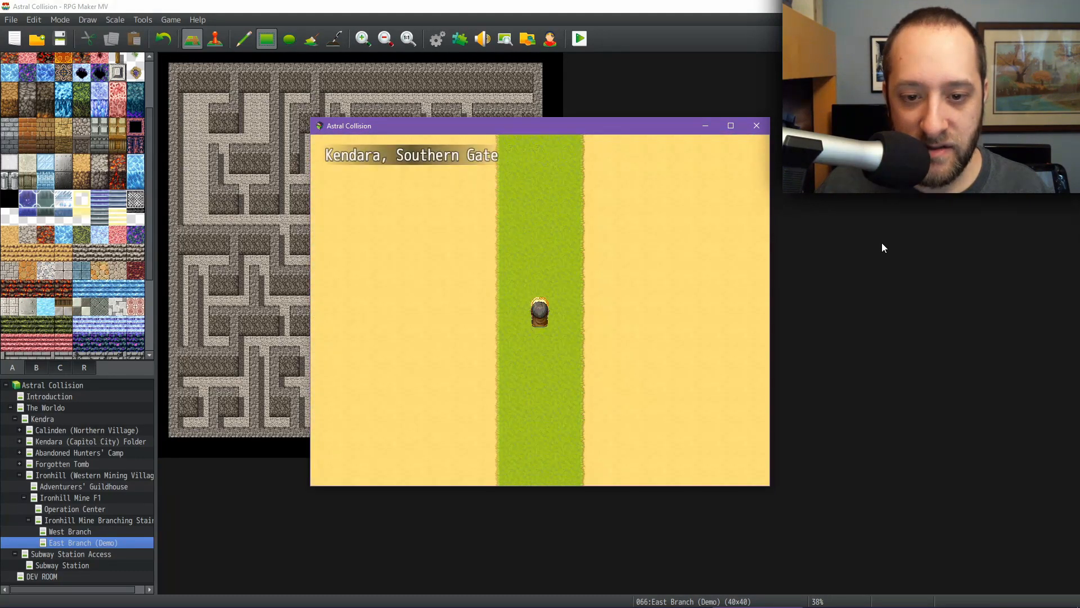
key("Up")
key("Left")
key("Right")
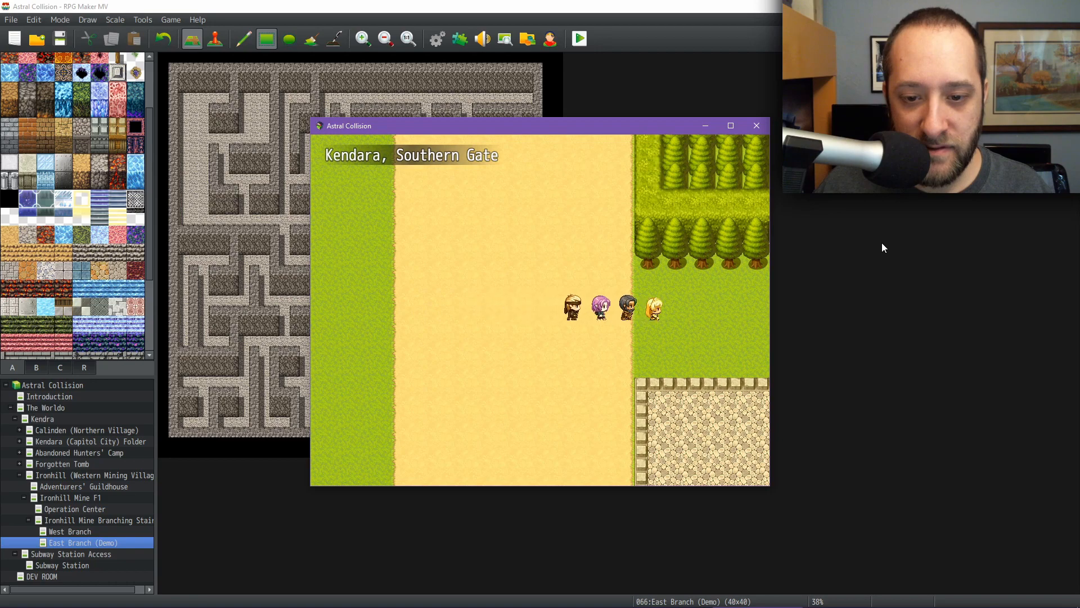
key("Right")
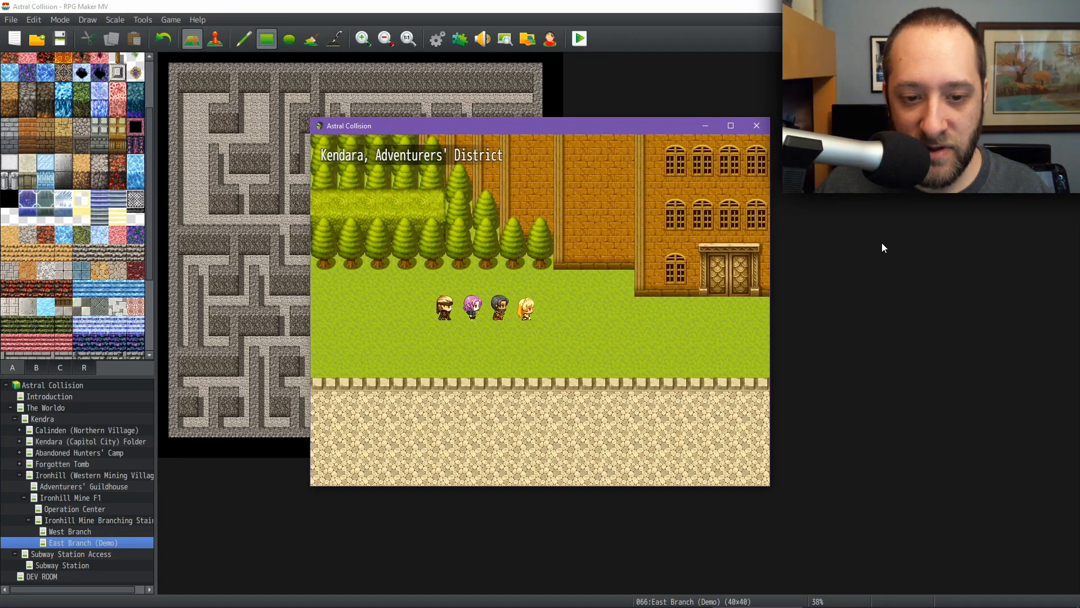
key("Up")
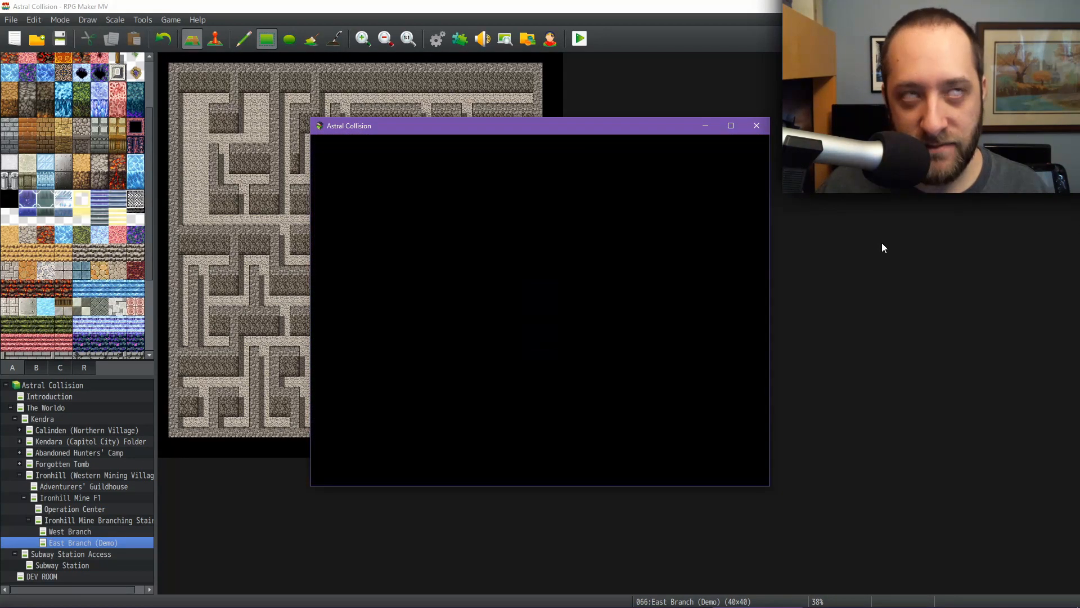
Walk through the Adventurers' Guild Lobby to Guild Services and open the staff crafter's recipe list
key("Up")
key("Left")
key("Up")
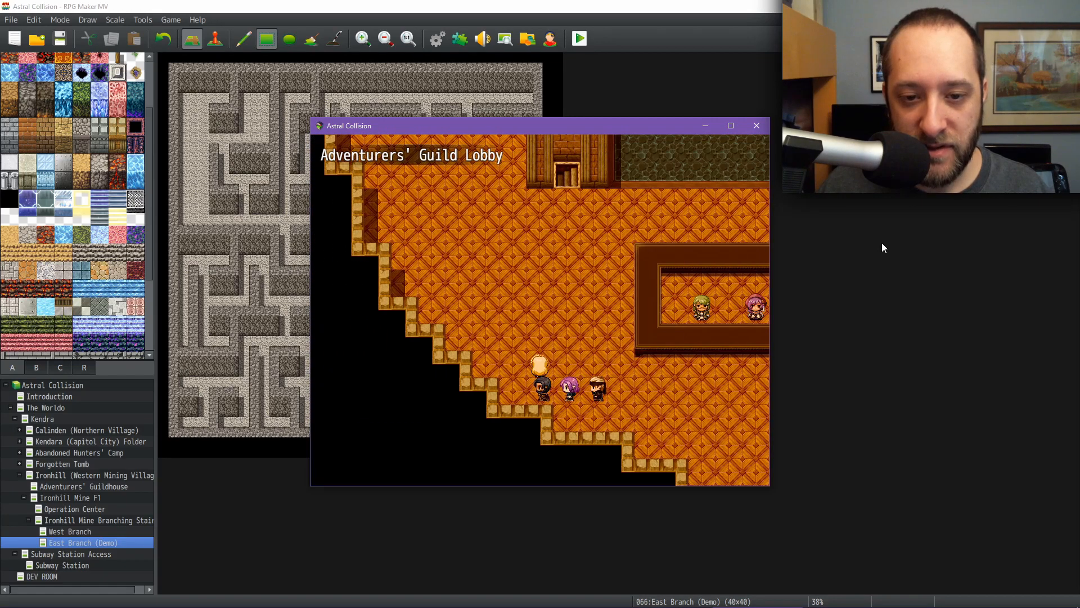
key("Up")
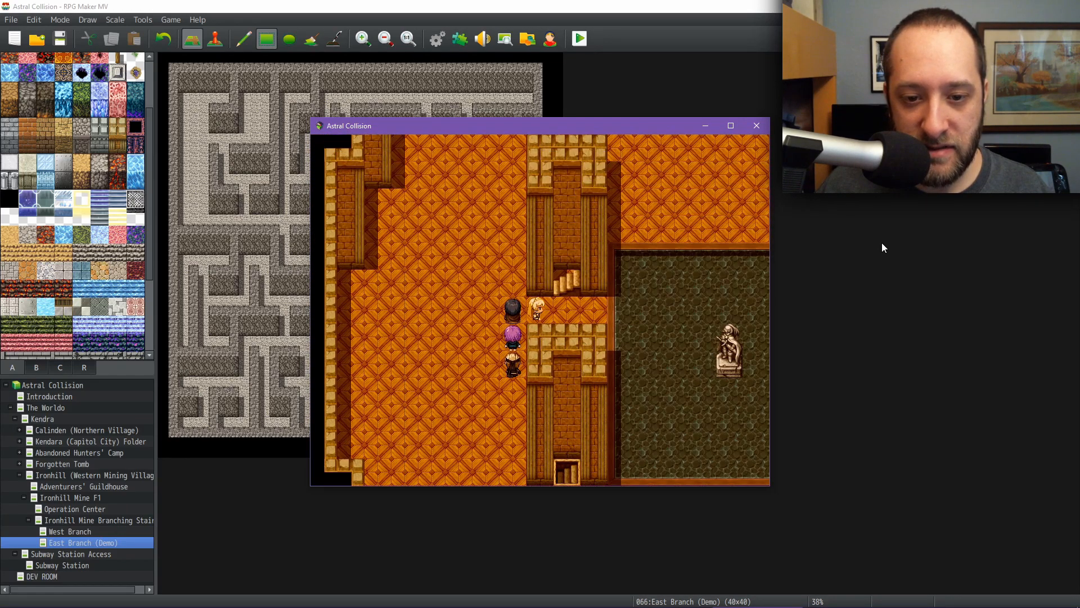
key("Right")
key("Up")
key("Left")
key("Up")
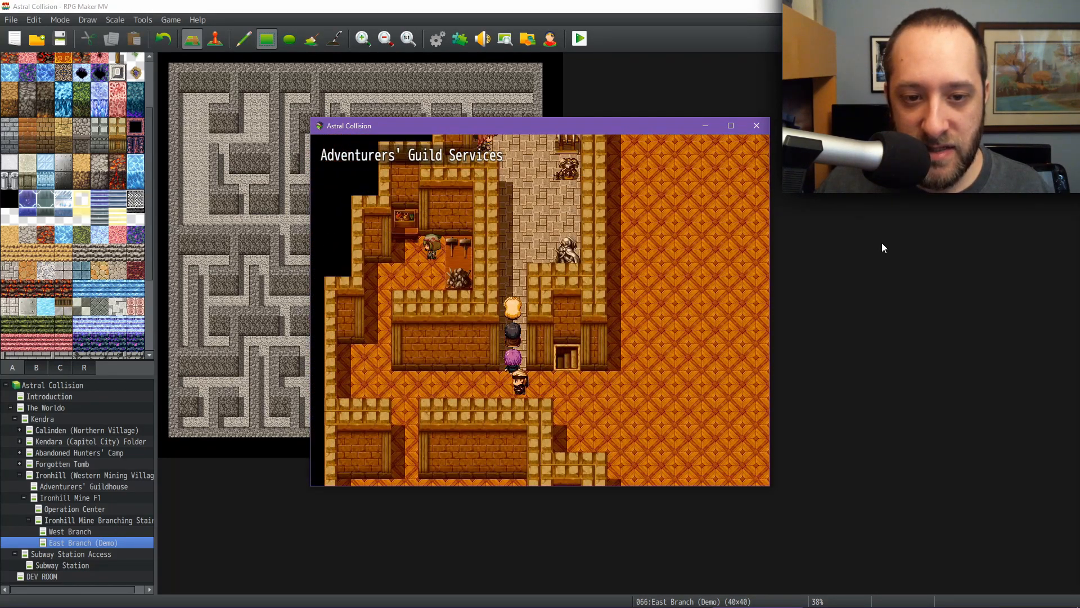
key("Up")
key("Return")
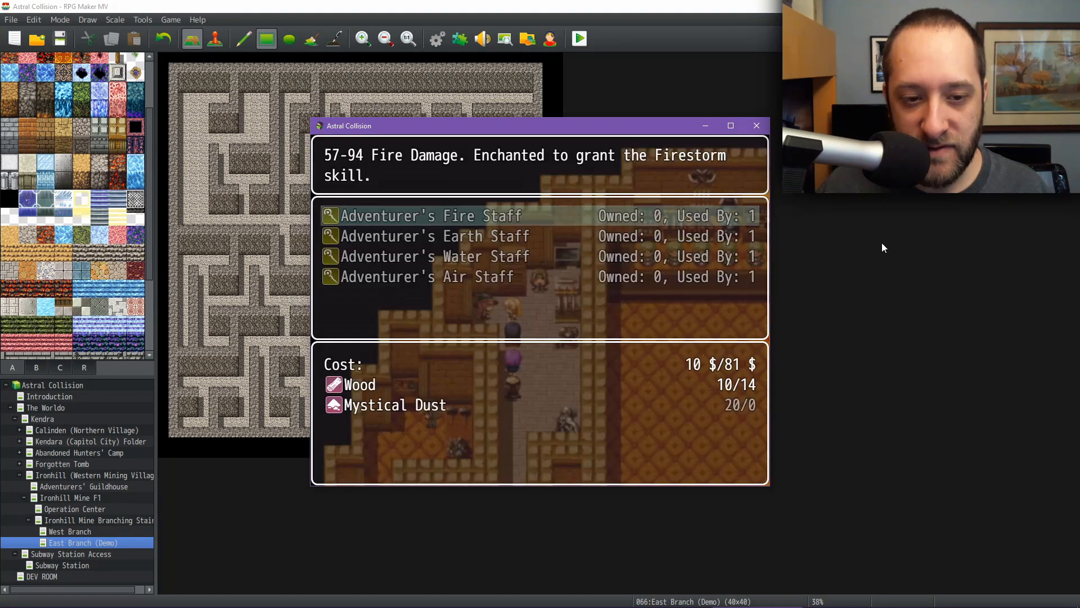
Examine the descriptions and crafting costs of the Adventurer's Fire, Earth, Water and Air Staffs
key("Down")
key("Down")
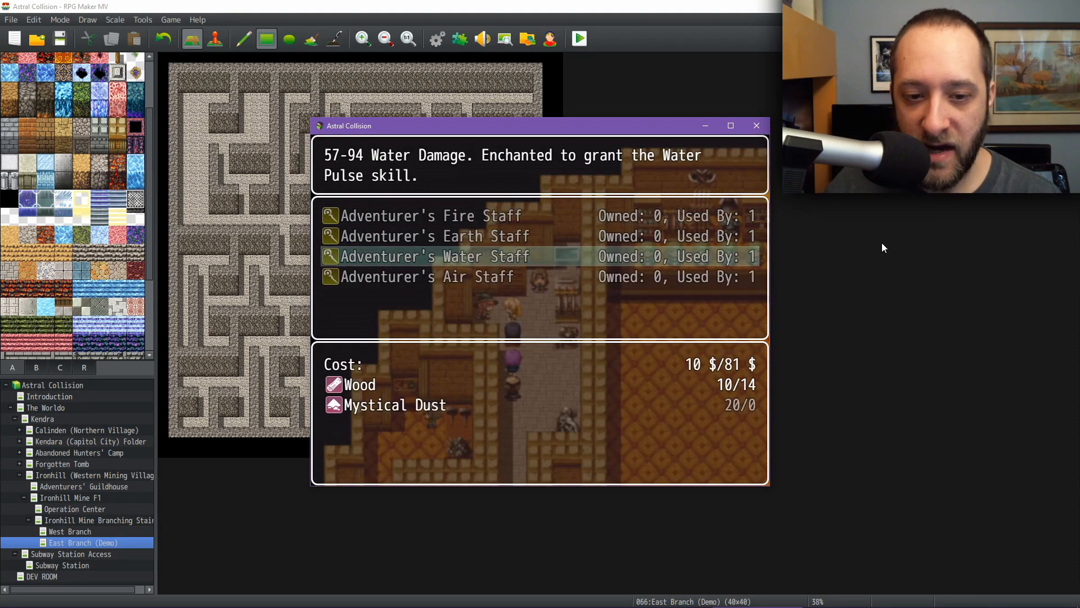
key("Down")
key("Down")
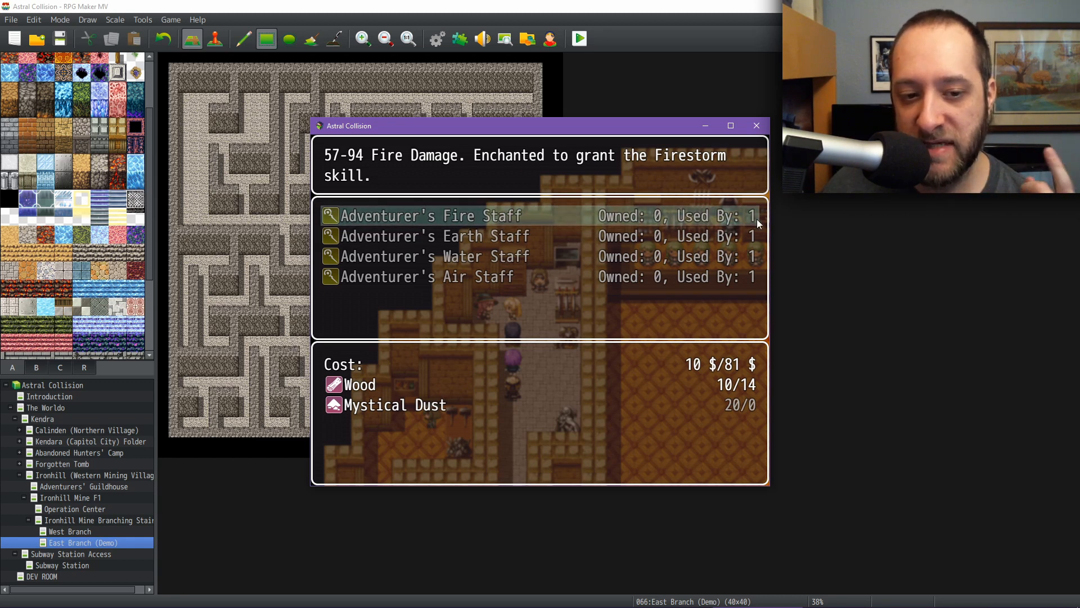
key("Down")
key("Down")
key("Down")
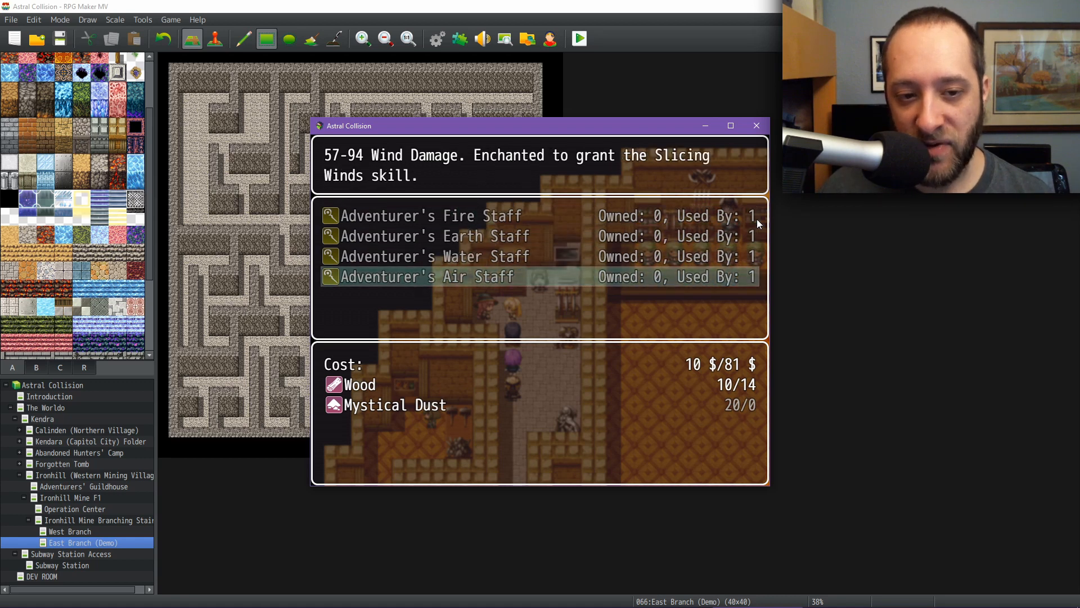
key("Down")
key("Up")
key("Down")
key("Down")
key("Down")
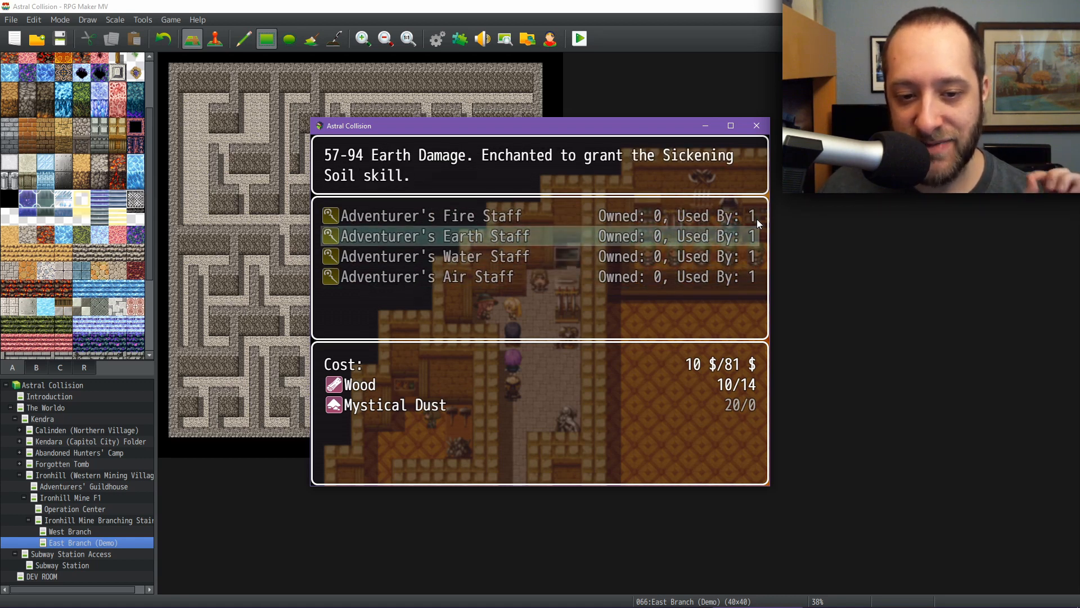
key("Up")
key("Up")
key("Down")
key("Down")
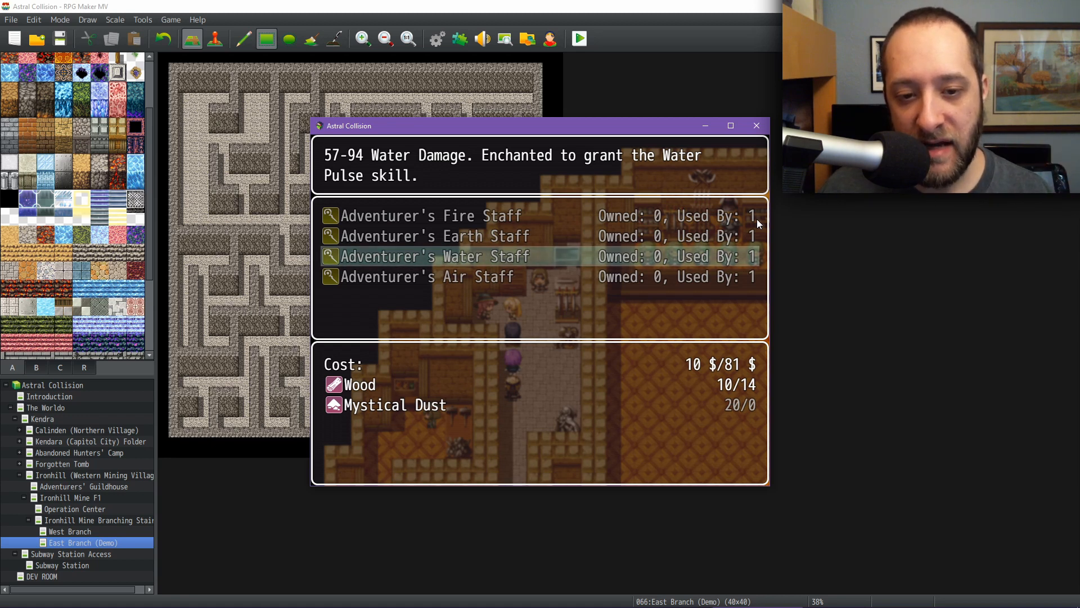
key("Up")
key("Up")
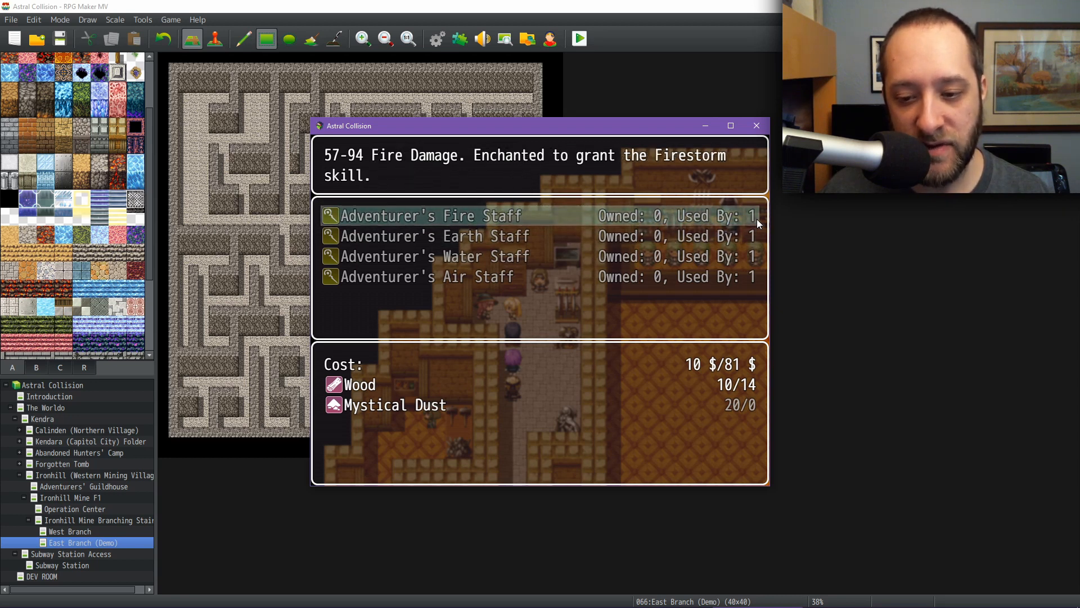
Review the neighbouring crafter's equipment recipes, including the Adventurer's Dagger and Adventurer's Breastplate, and close the list
key("Escape")
key("Return")
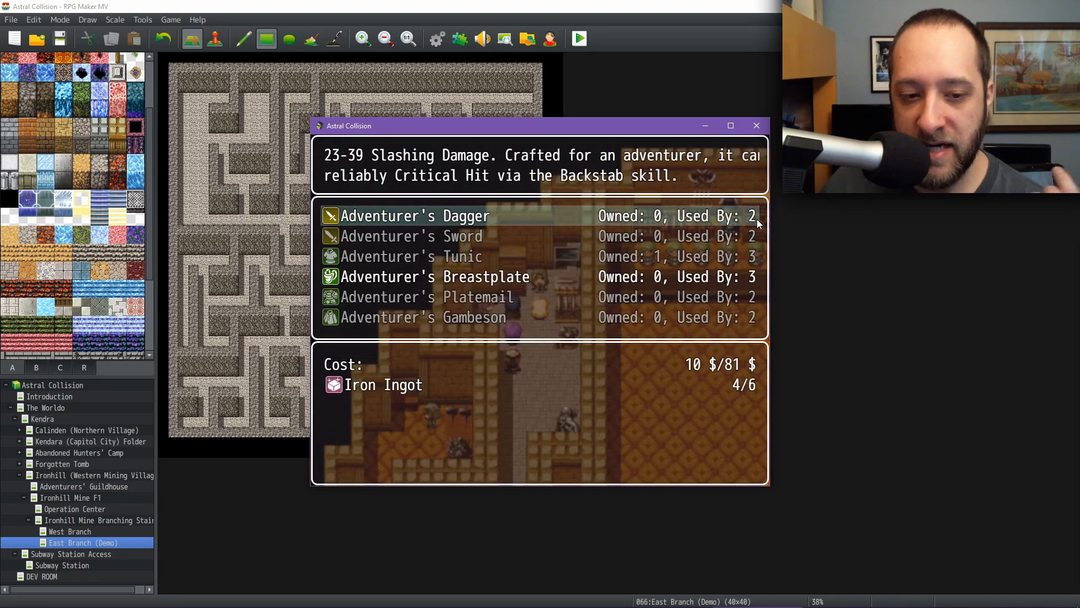
key("Down")
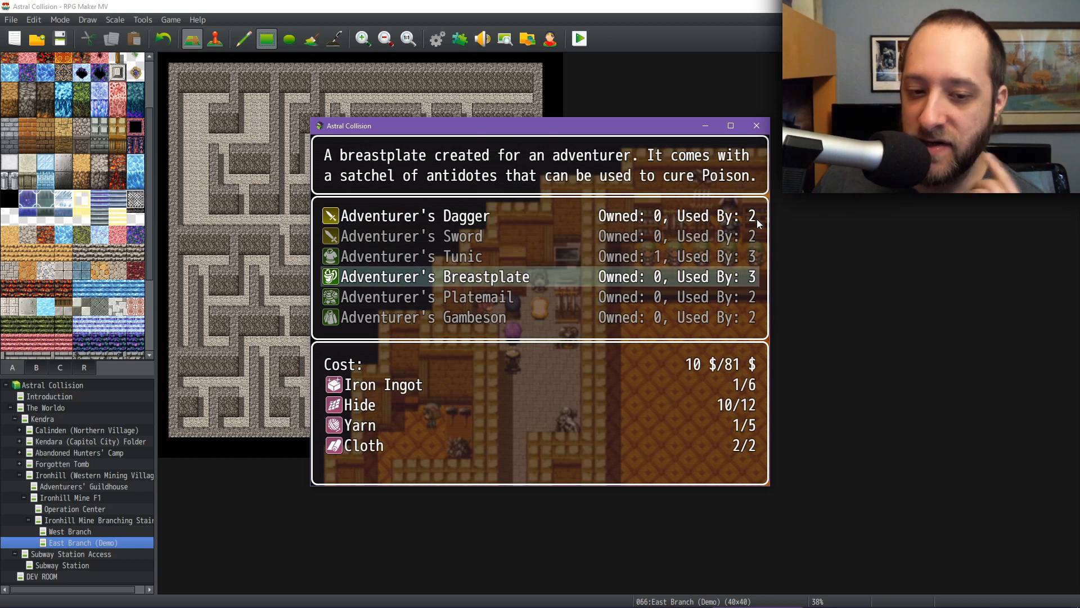
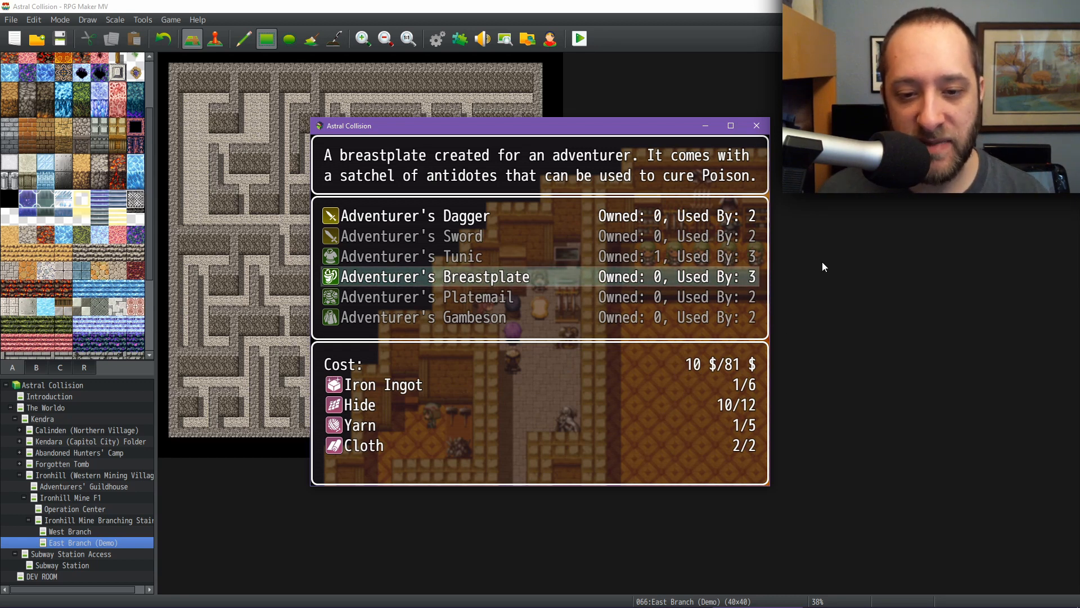
key("Up")
key("Up")
key("Escape")
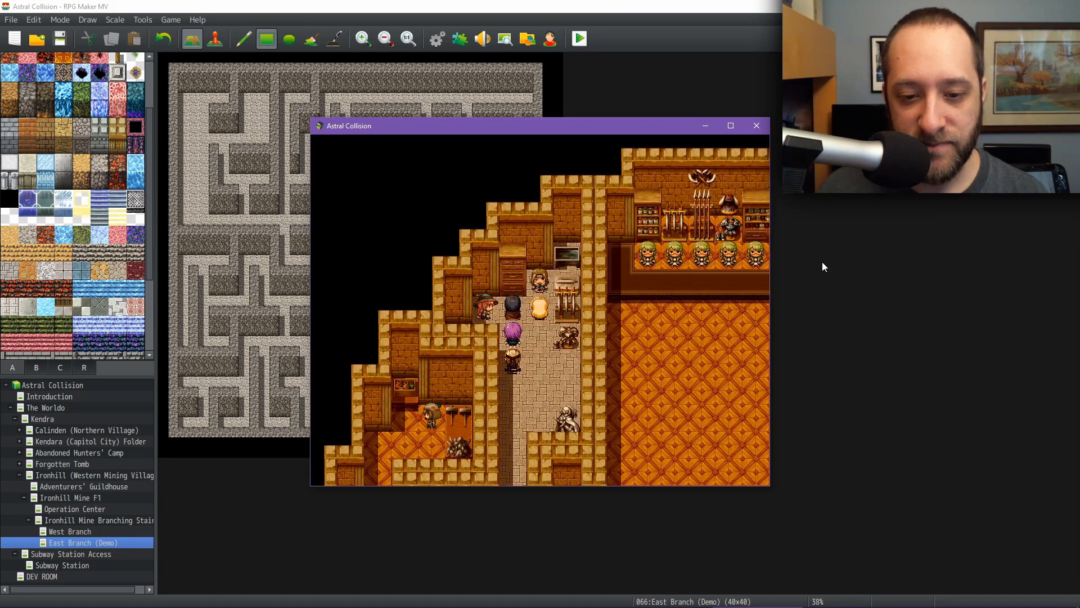
Return to the guild's bounty counter and turn in 15 bounty slips
key("Down")
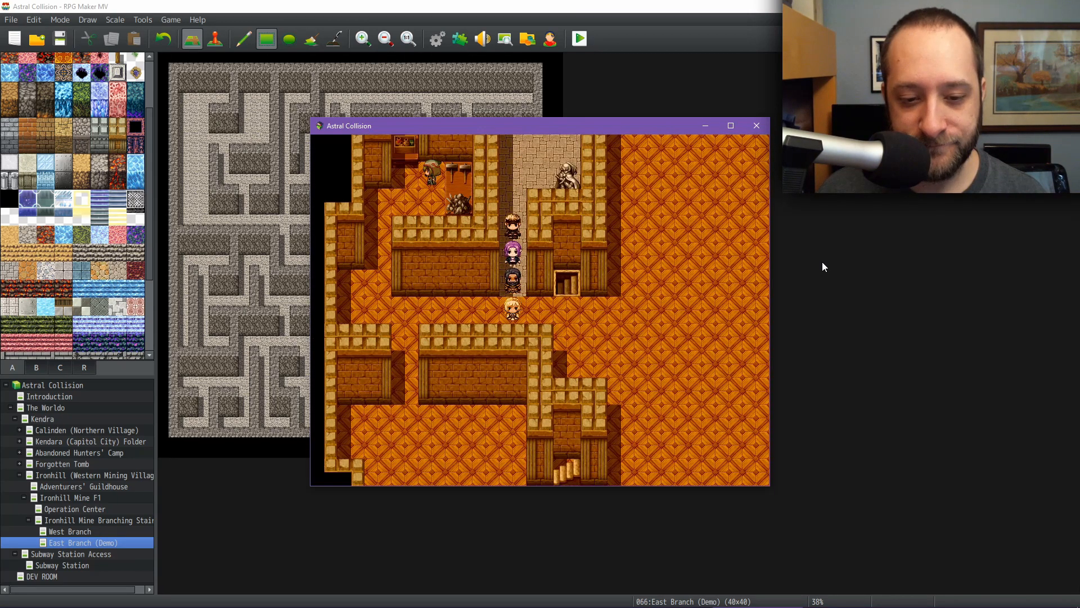
key("Down")
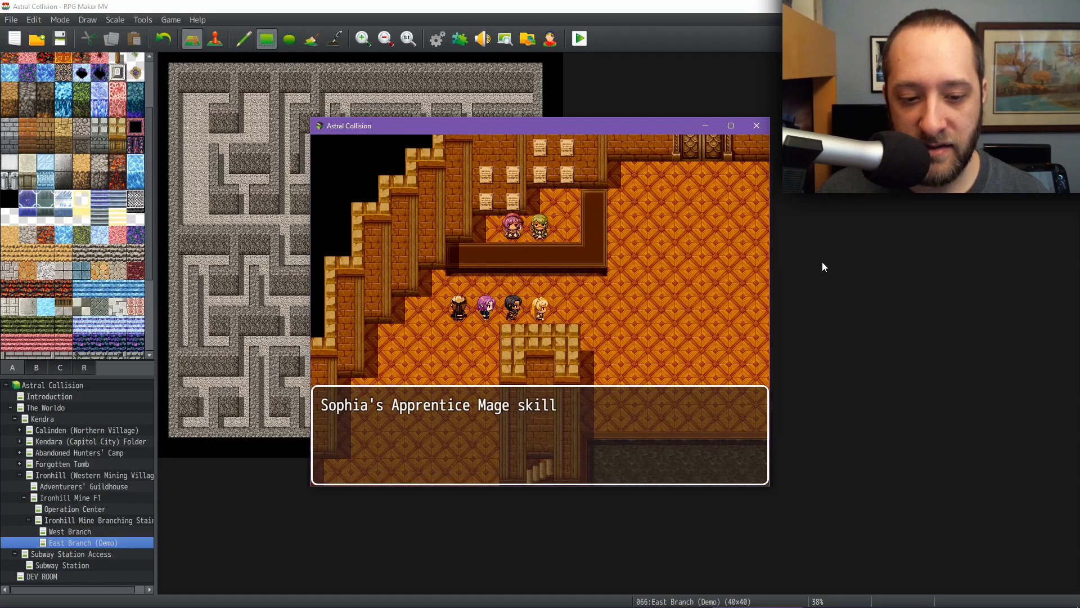
key("Return")
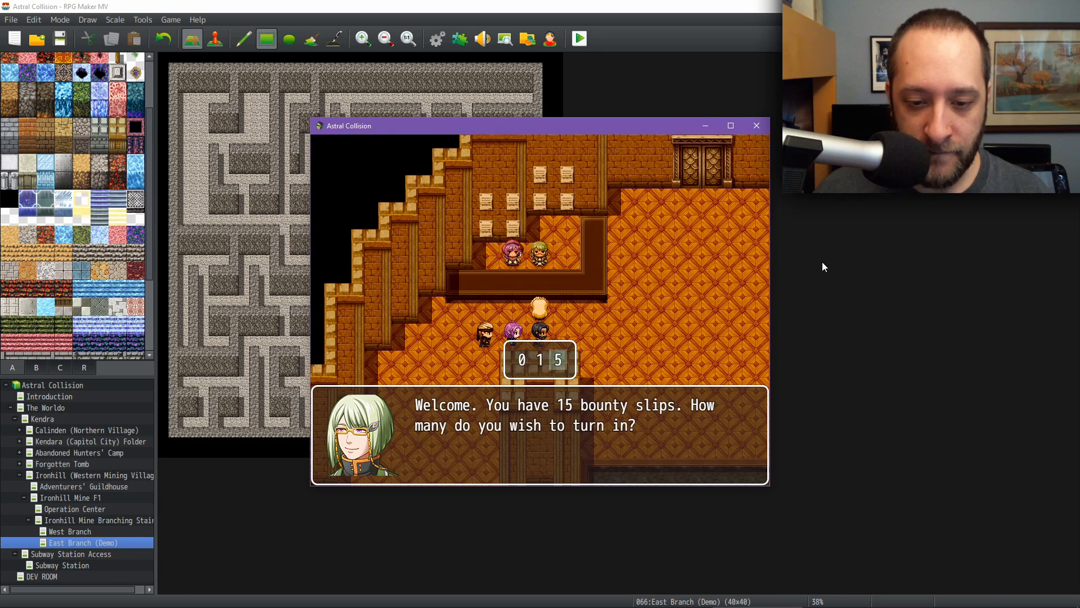
key("Return")
key("Return")
key("Return")
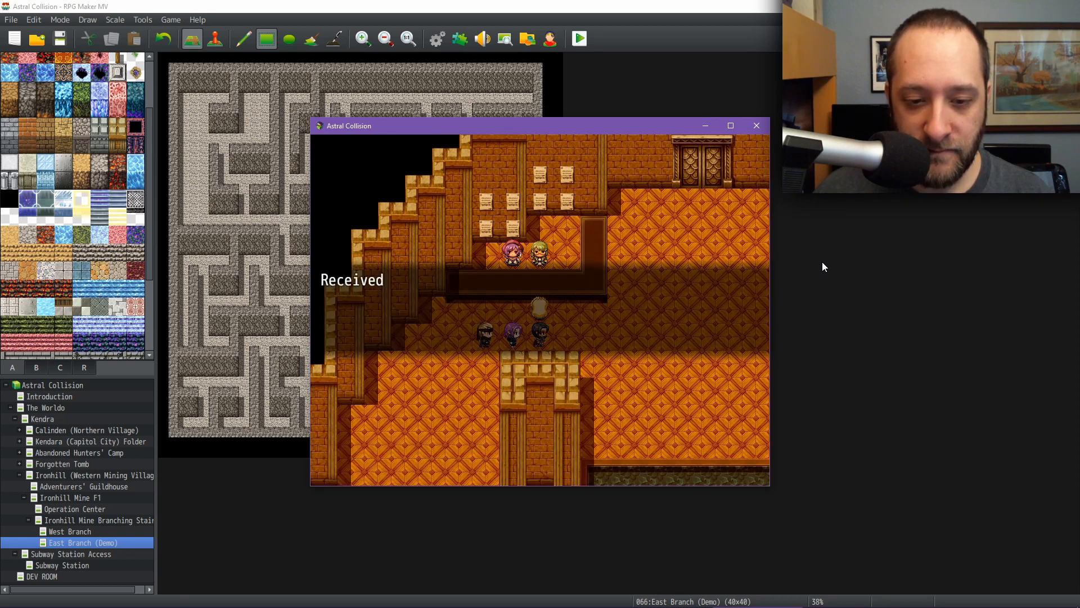
key("Return")
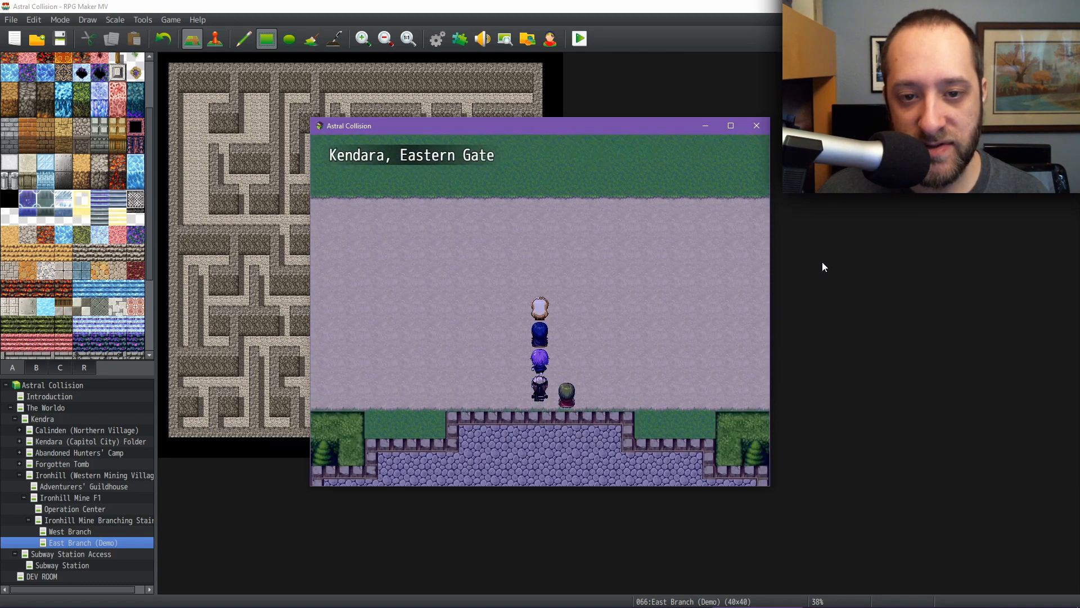
Walk from Kendara's Eastern Gate through the Merchant District into the Mercantile Building and up to the ring seller's counter
key("Up")
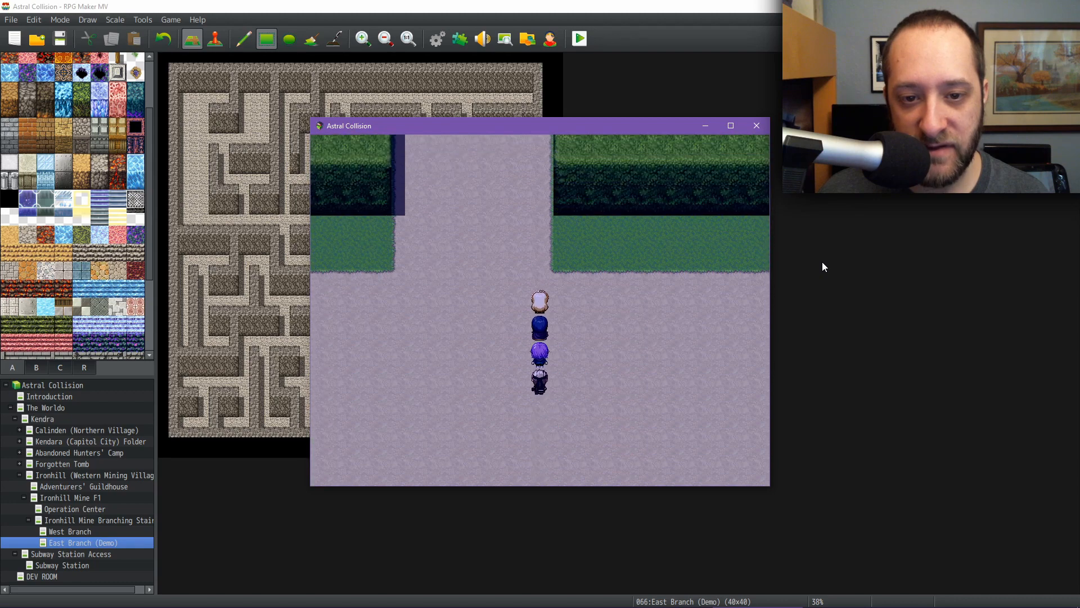
key("Up")
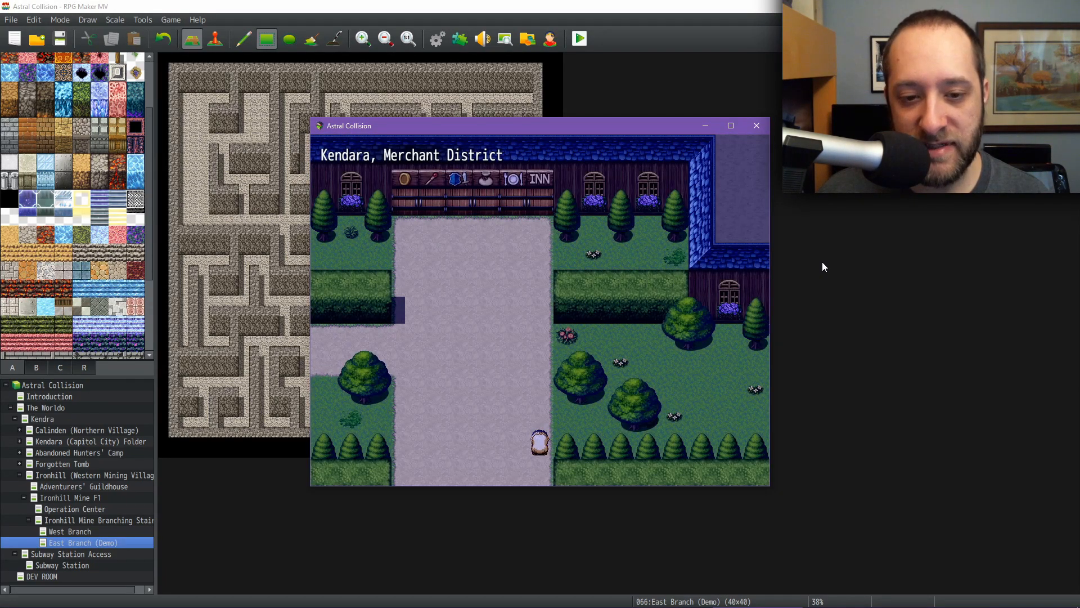
key("Up")
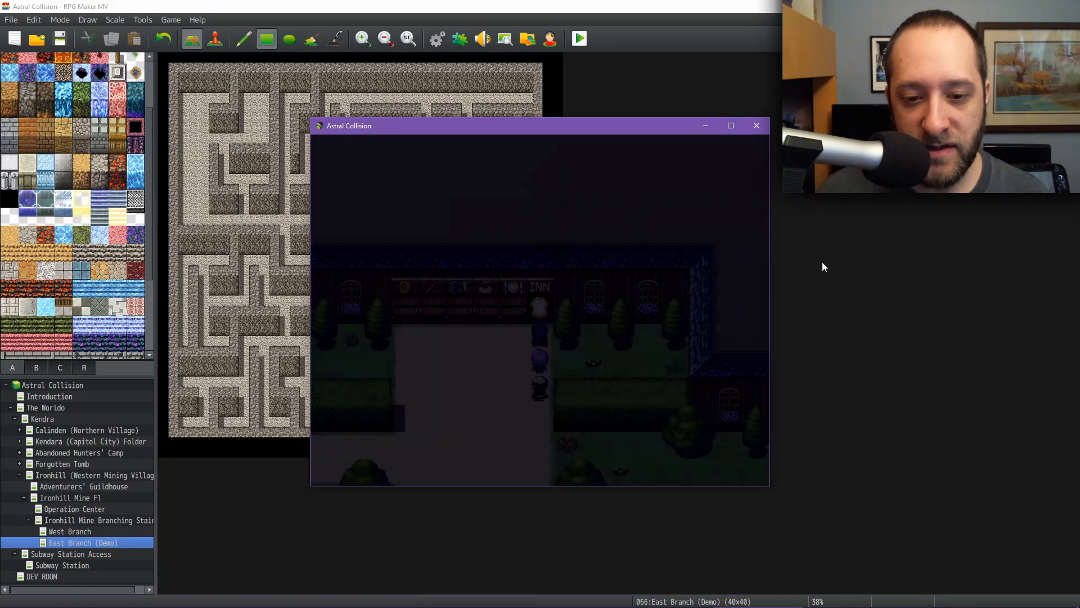
key("Left")
key("Up")
key("Left")
key("Down")
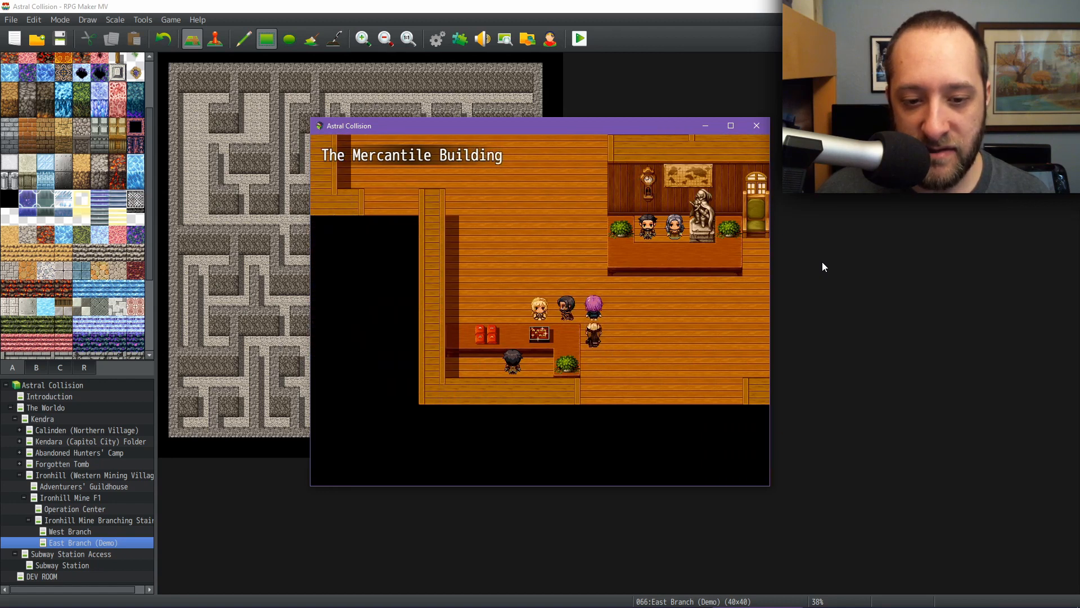
Examine the descriptions of the Silver Ruby, Onyx, Emerald and Sapphire Rings in the ring seller's shop and close it
key("Return")
key("Return")
key("Down")
key("Down")
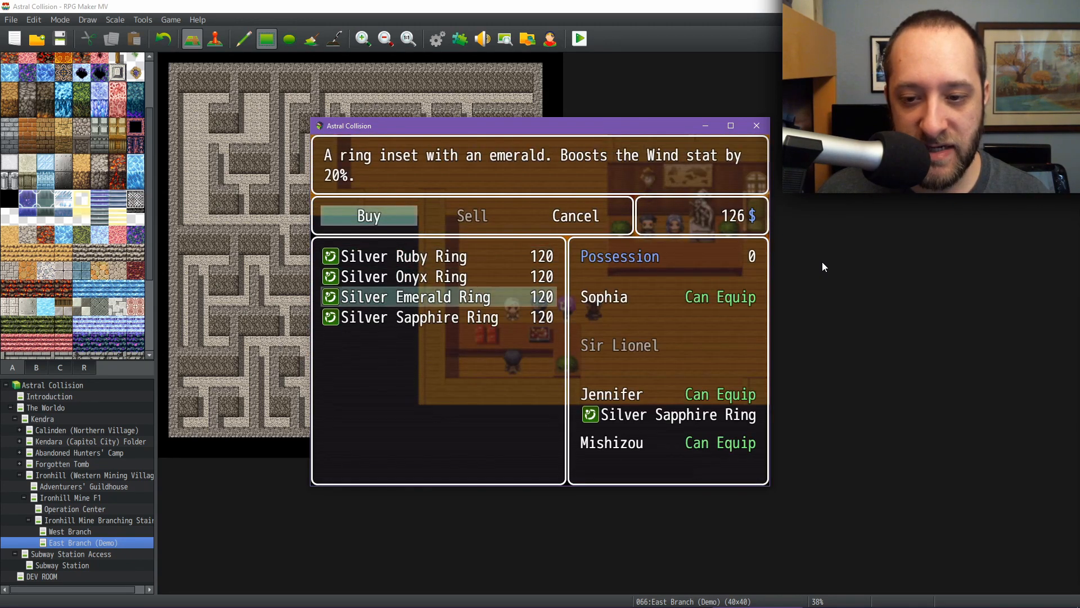
key("Down")
key("Up")
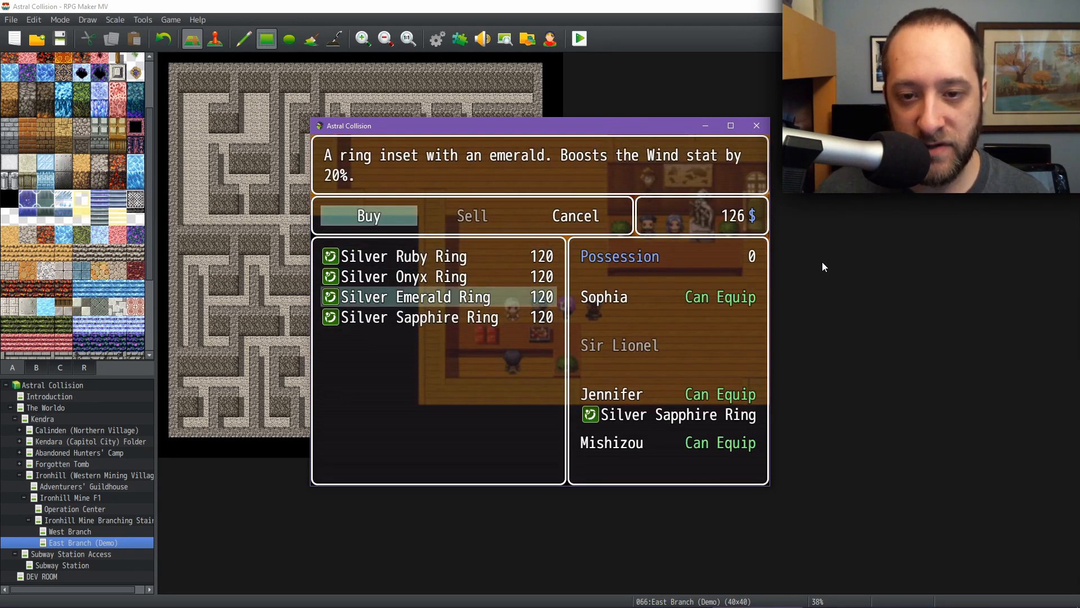
key("Up")
key("Up")
key("Down")
key("Down")
key("Down")
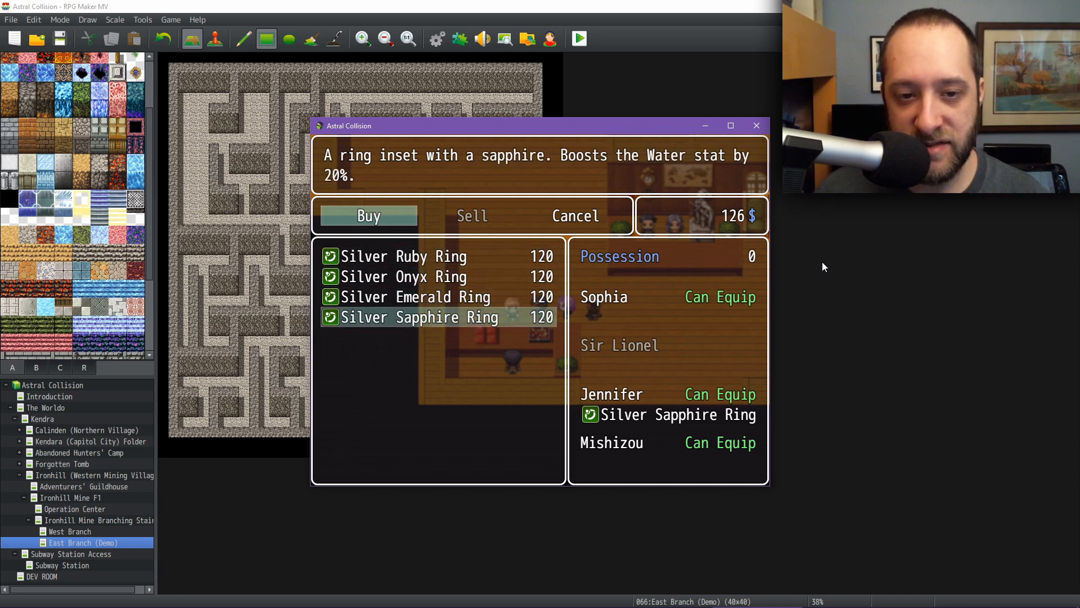
key("Up")
key("Up")
key("Up")
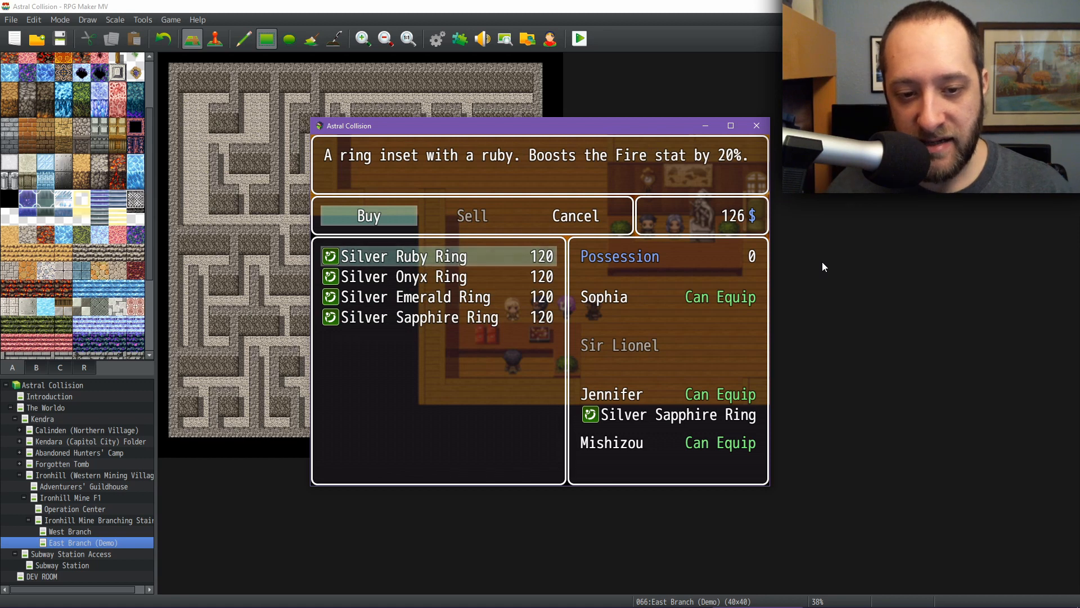
key("Escape")
key("Escape")
At the counter beside the statue, check the party's sellable items and the Good-Luck Clover on offer, and leave the shop
key("Right")
key("Right")
key("Right")
key("Right")
key("Right")
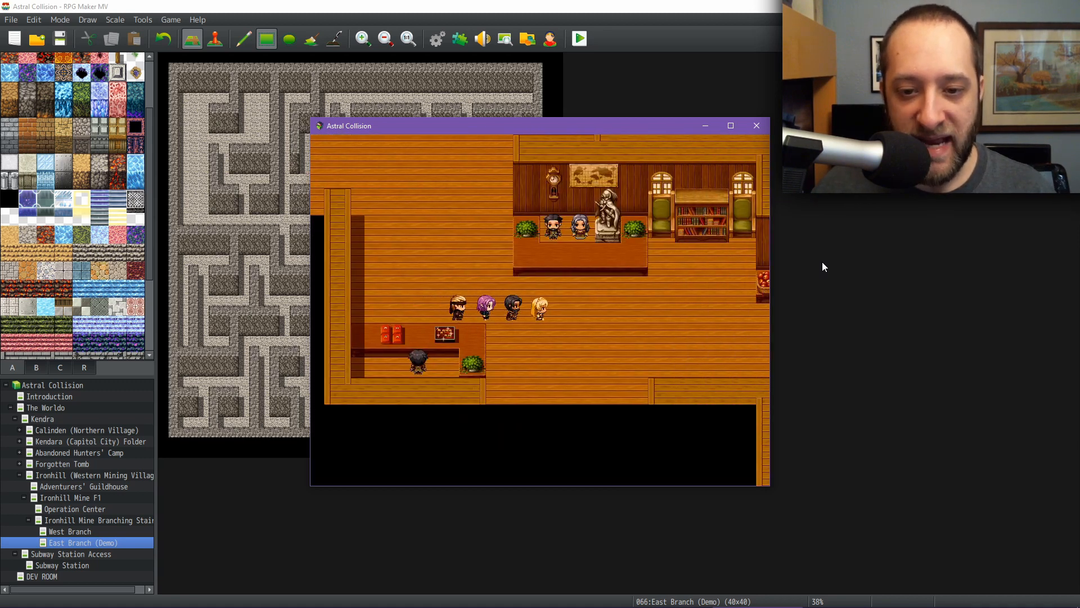
key("Left")
key("Up")
key("Return")
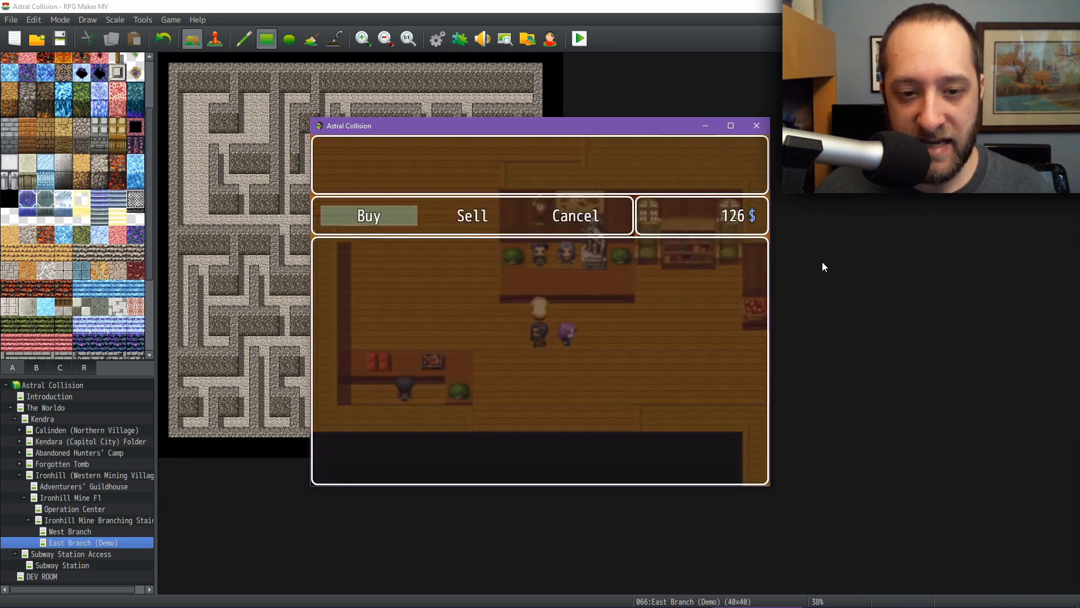
key("Right")
key("Return")
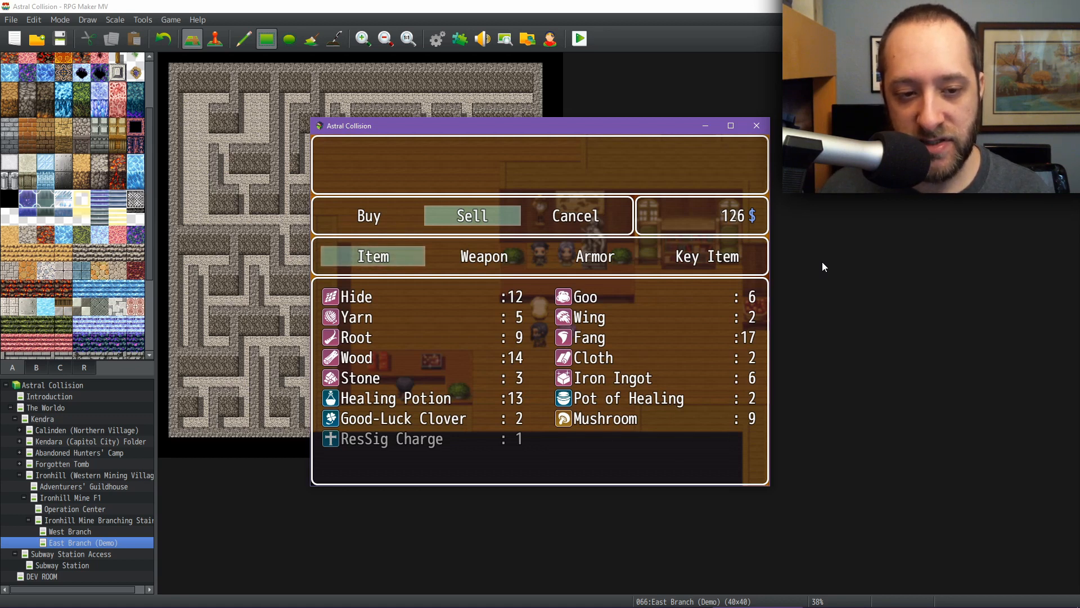
key("Escape")
key("Left")
key("Return")
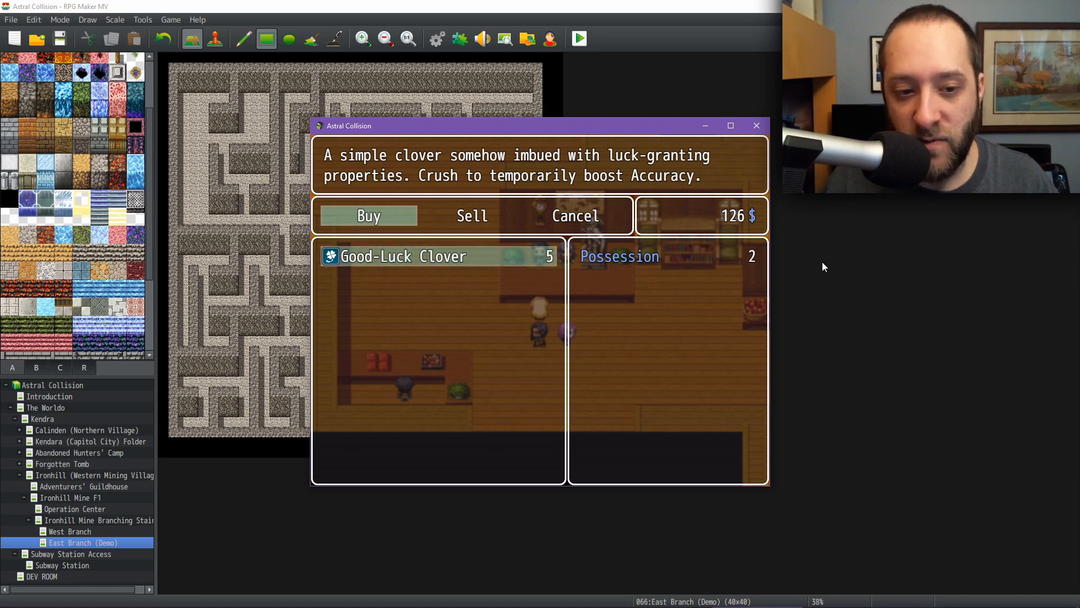
key("Escape")
key("Escape")
Talk to the blue-haired clerk at the statue counter and read through the dialogue
key("Right")
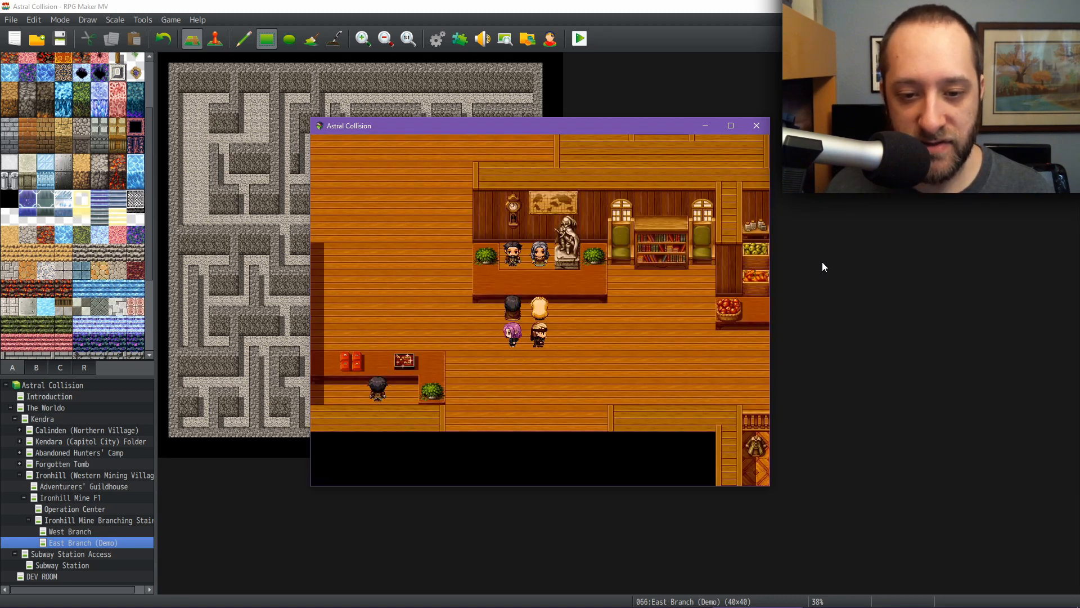
key("Return")
key("Return")
key("Return")
key("Return")
key("Return")
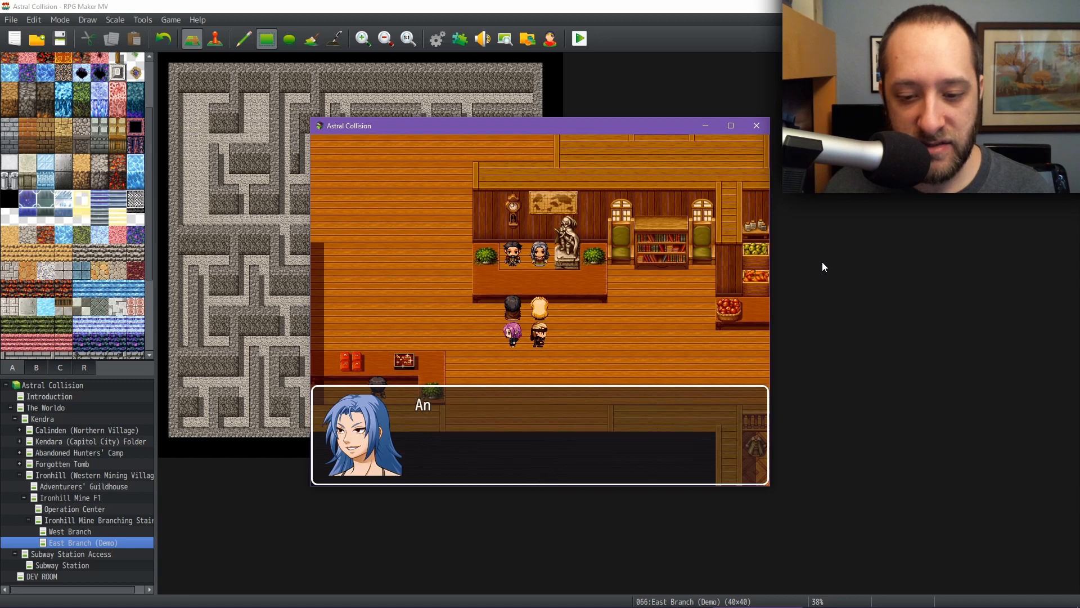
key("Return")
Walk to the restaurant, open the shop at its food counter and leave without buying anything
key("Left")
key("Up")
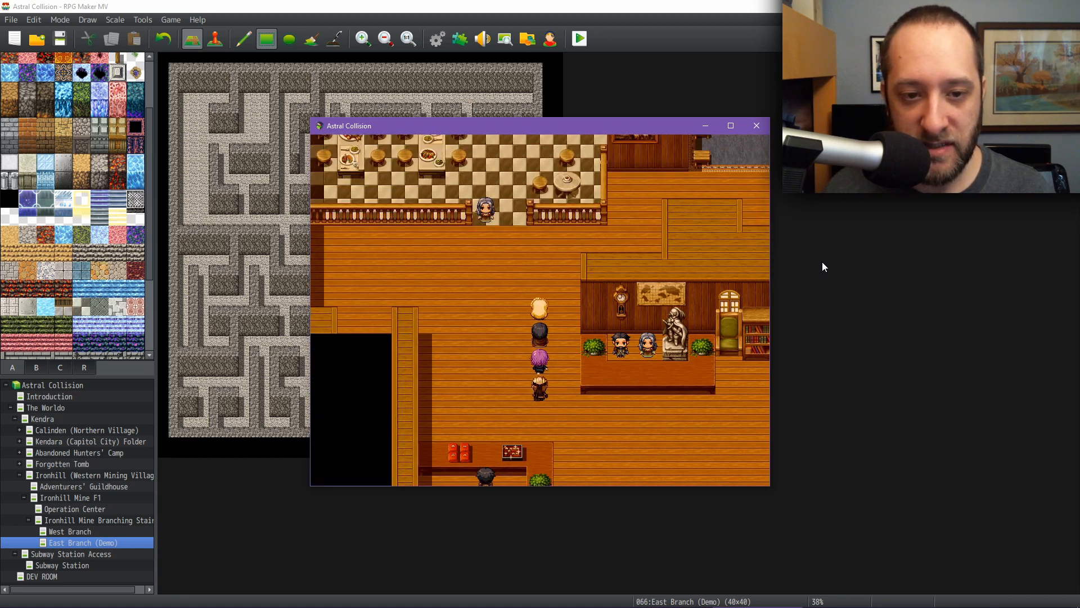
key("Up")
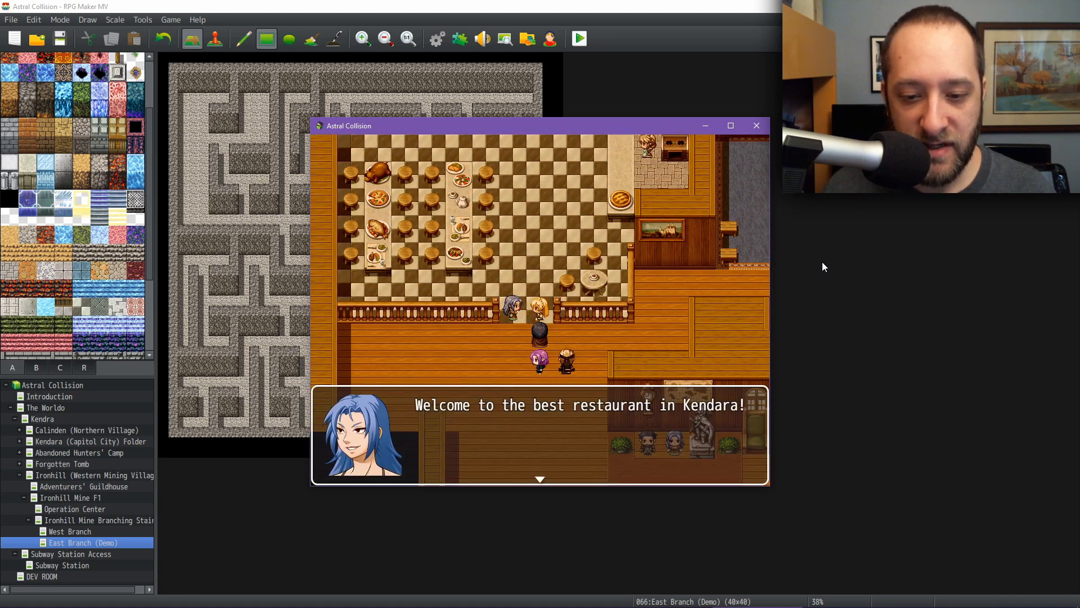
key("Return")
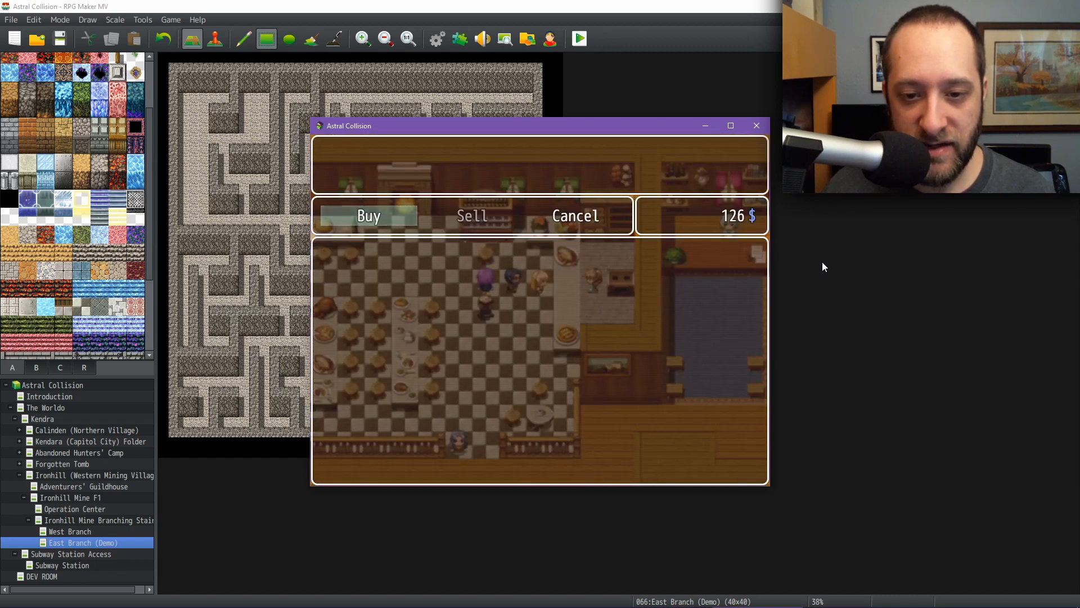
key("Escape")
key("Escape")
key("Escape")
Walk from the restaurant to the produce stand and open its list of goods for purchase
key("Down")
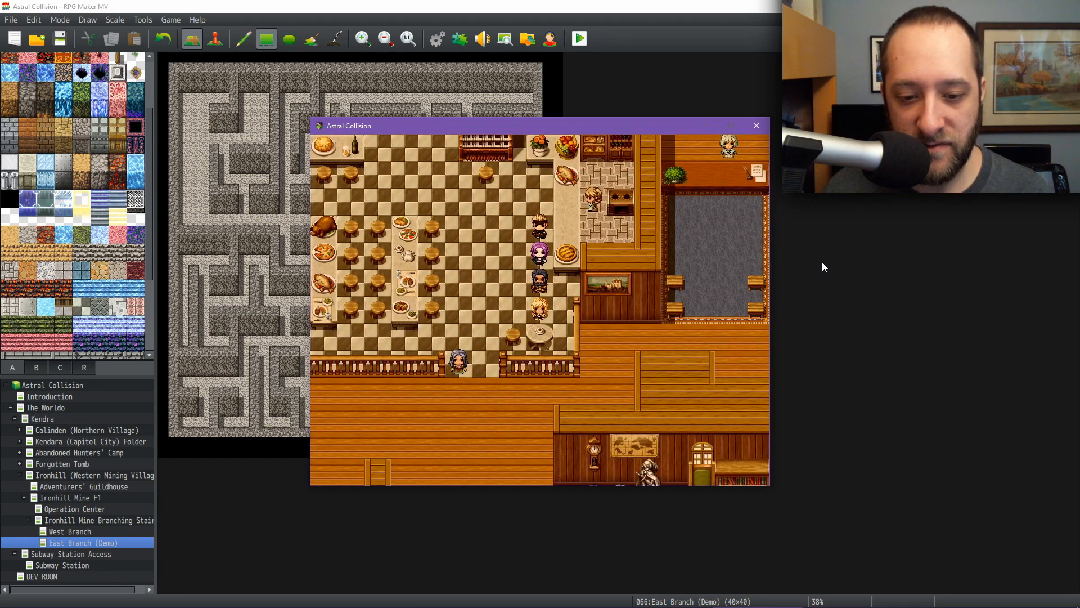
key("Down")
key("Left")
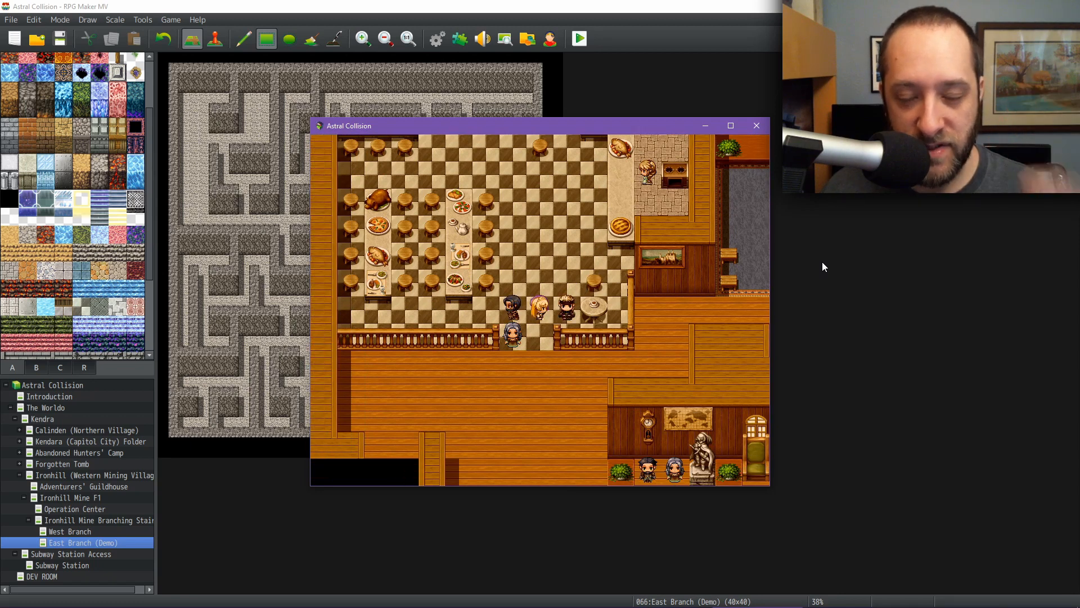
key("Down")
key("Right")
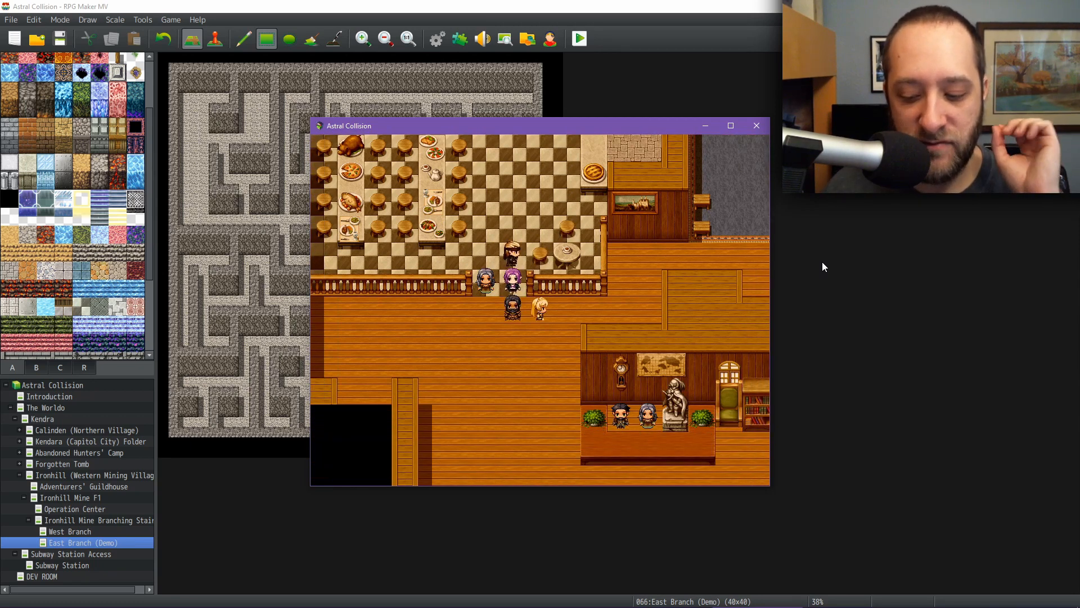
key("Right")
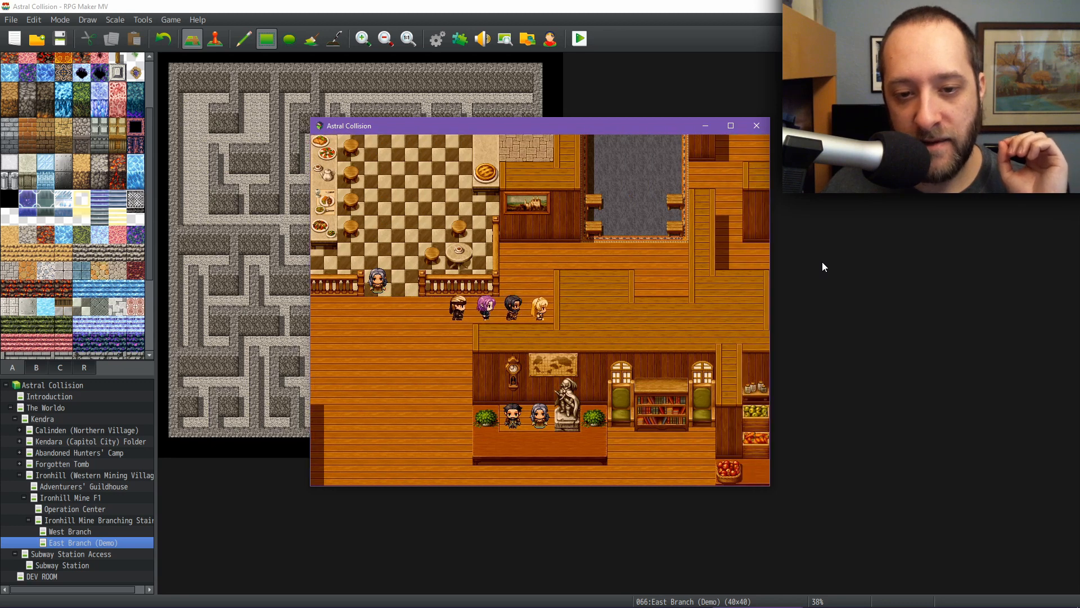
key("Left")
key("Down")
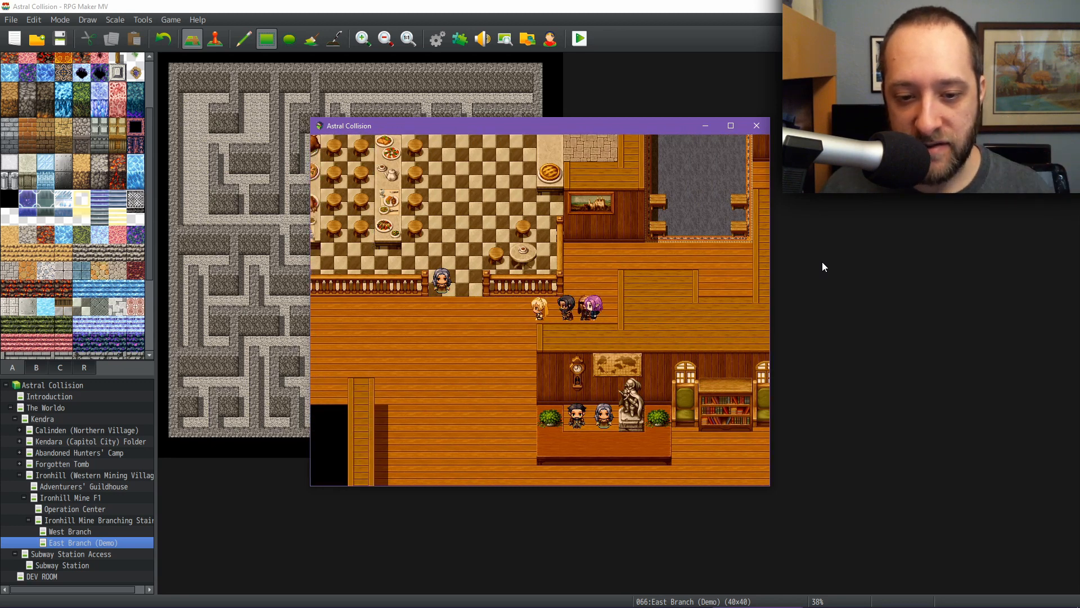
key("Right")
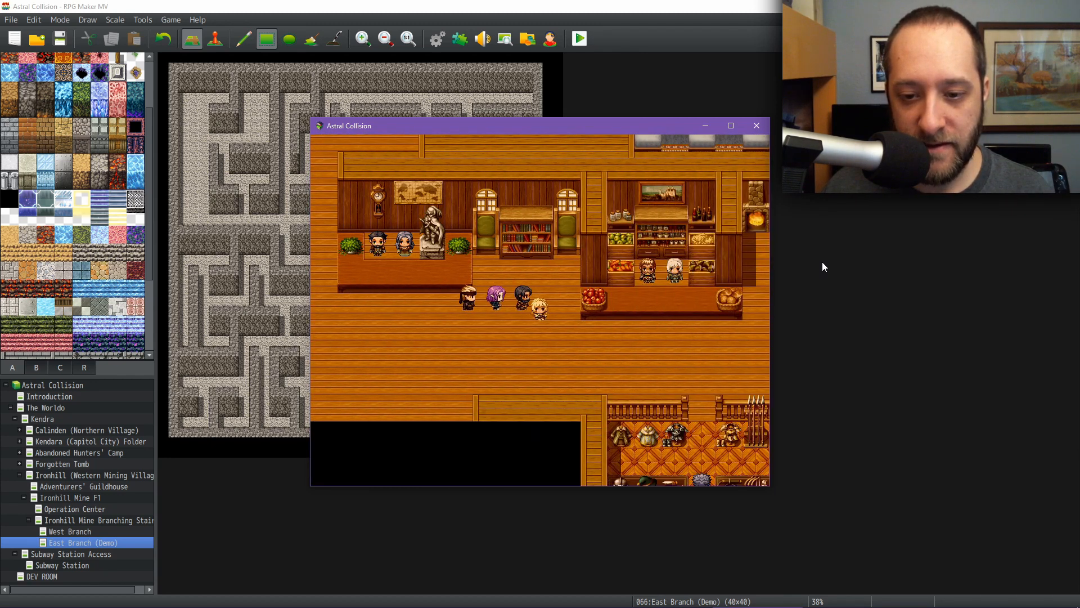
key("Return")
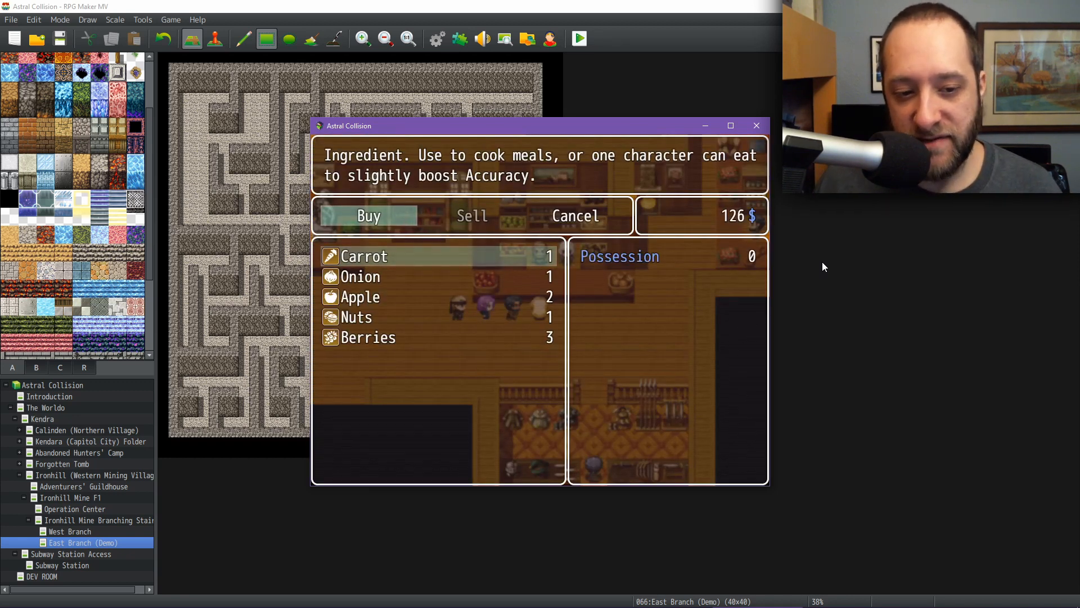
Examine the descriptions of the Carrot, Onion, Apple, Nuts and Berries ingredients sold at the produce stand
key("Down")
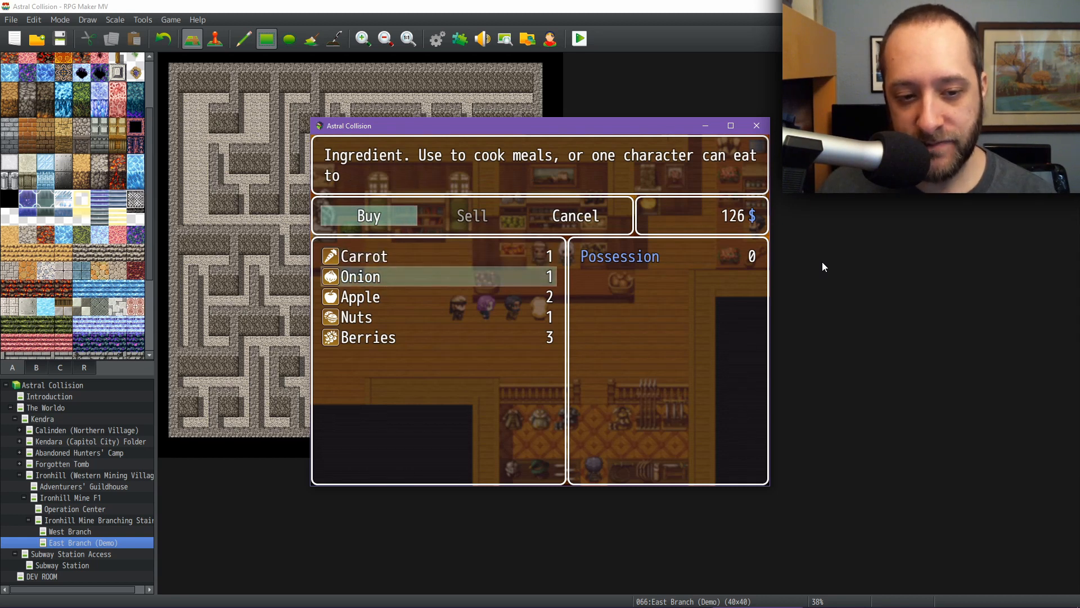
key("Up")
key("Down")
key("Down")
key("Down")
key("Down")
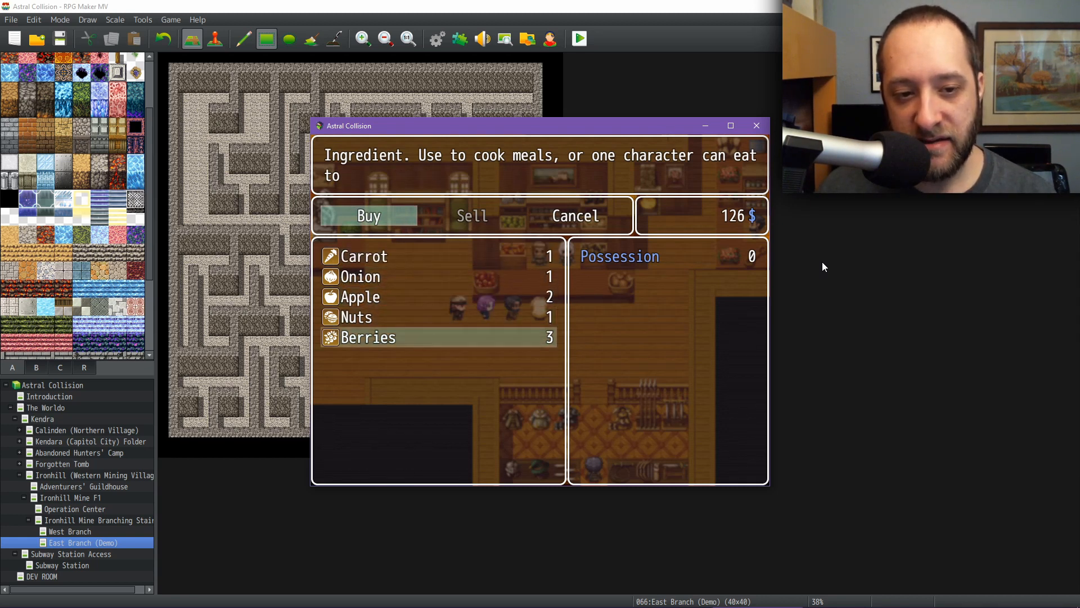
key("Up")
key("Down")
key("Up")
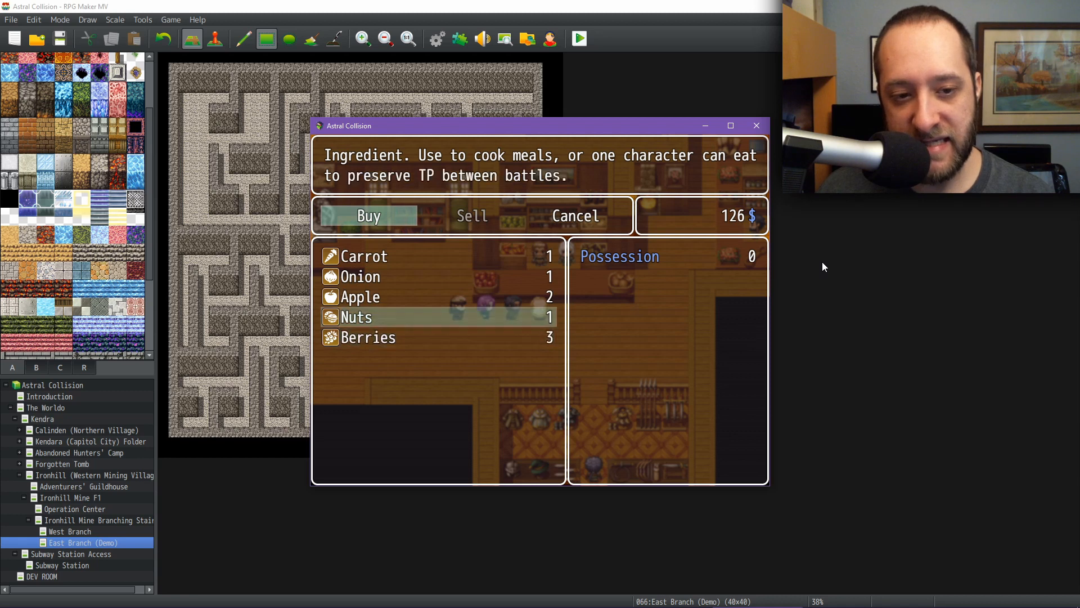
key("Up")
key("Up")
key("Up")
key("Down")
key("Down")
key("Down")
key("Down")
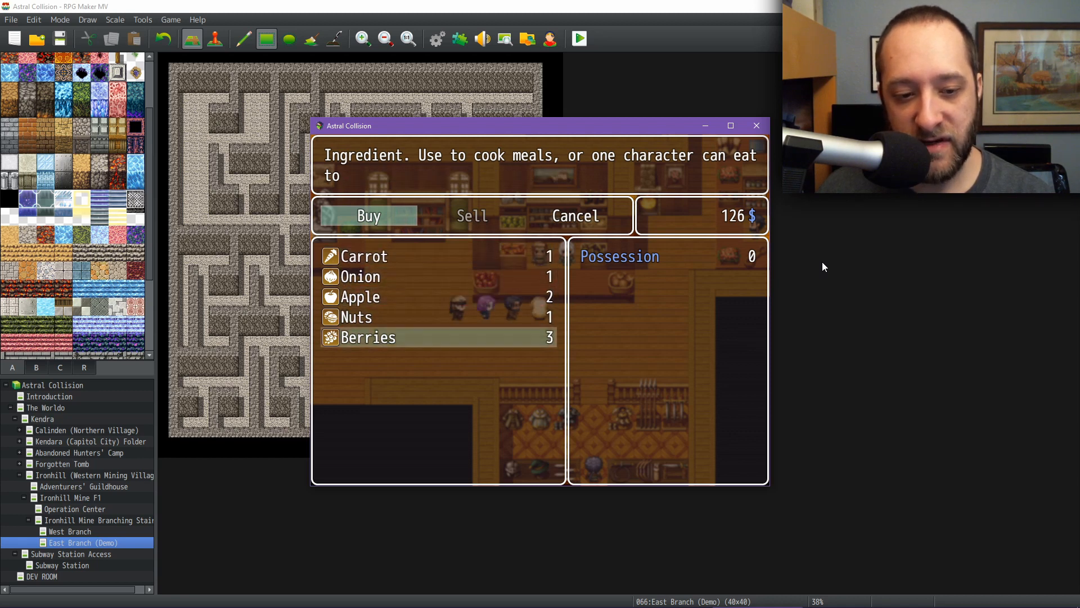
Switch to the RPG Maker MV editor and open the Carrot entry in the database's item list
left_click(437, 39)
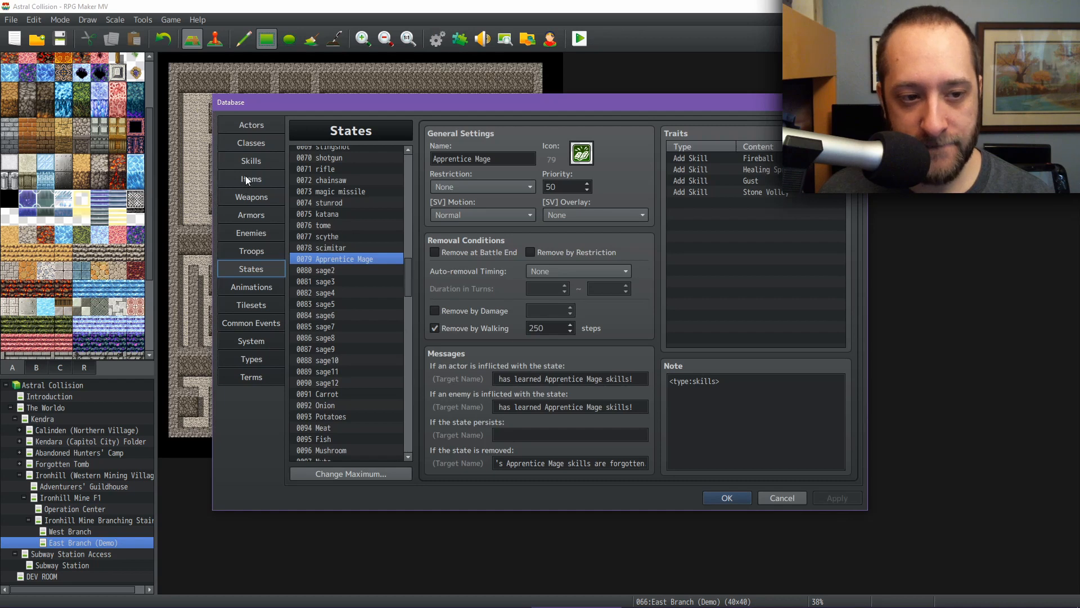
left_click(246, 178)
left_click(363, 232)
scroll(387, 315, "down", 8)
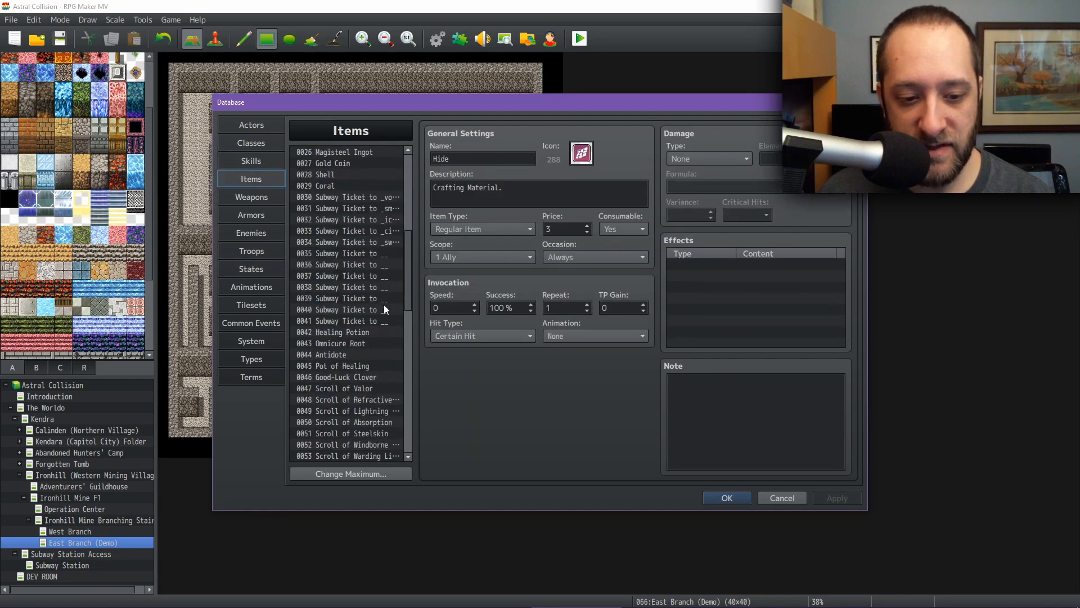
scroll(384, 309, "down", 4)
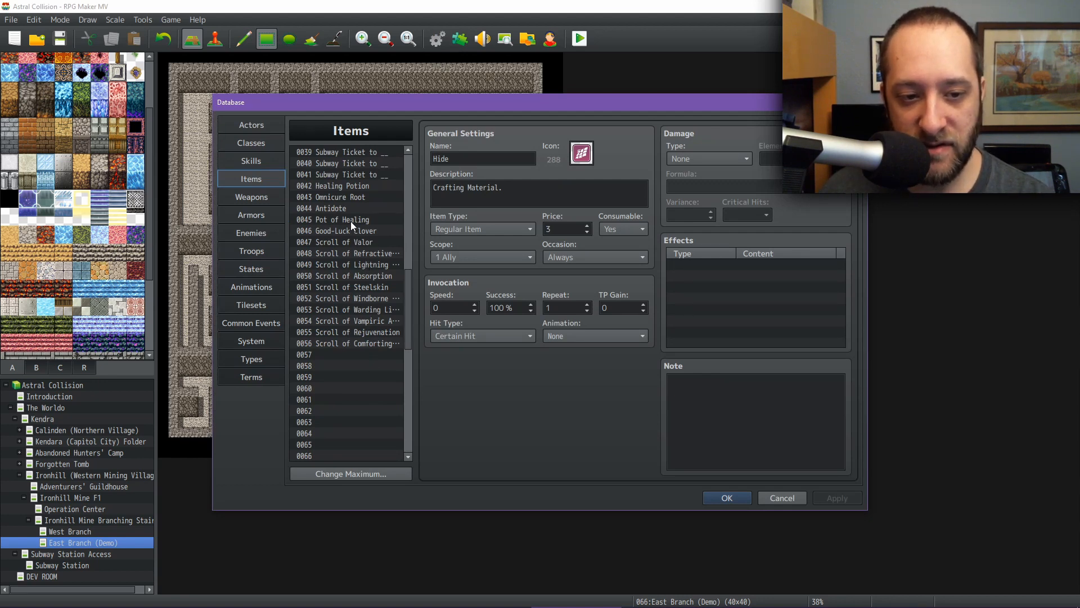
scroll(352, 298, "down", 9)
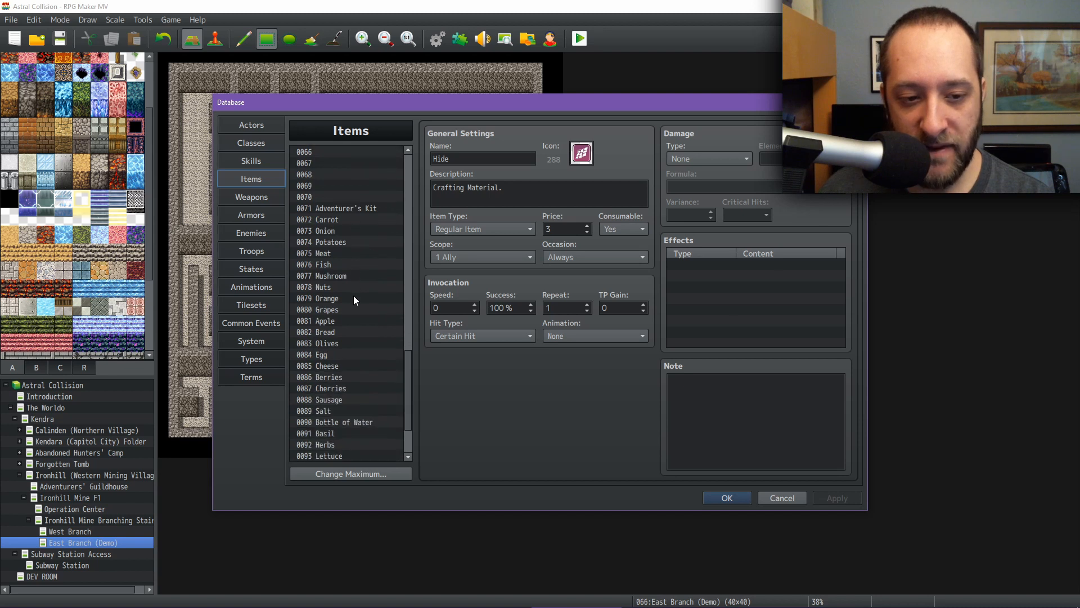
left_click(339, 221)
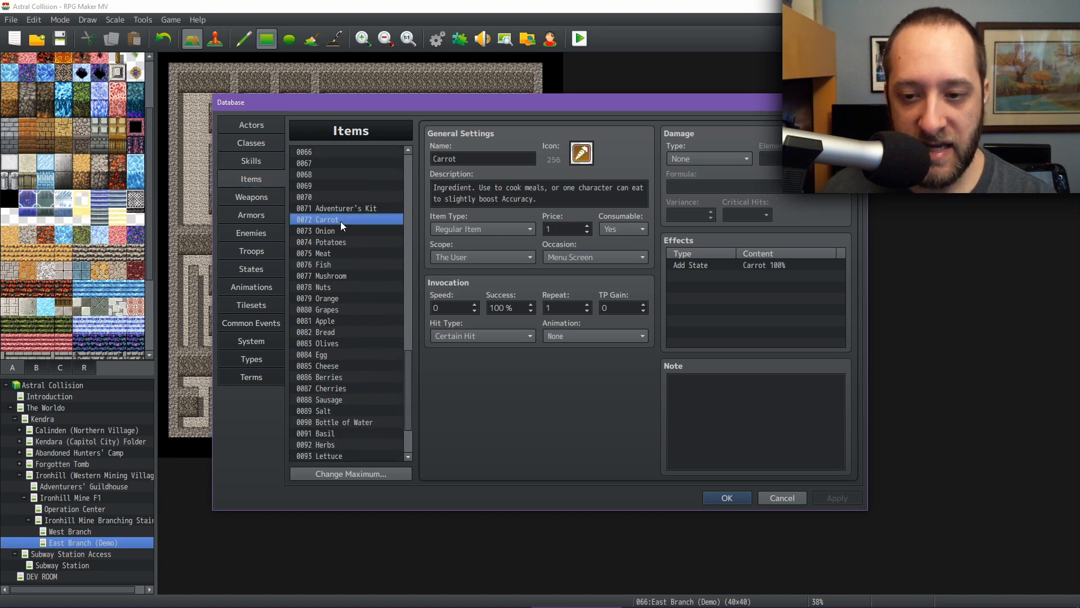
Examine the descriptions and effects of the Meat, Fish and Egg entries in the item list
key("Down")
key("Down")
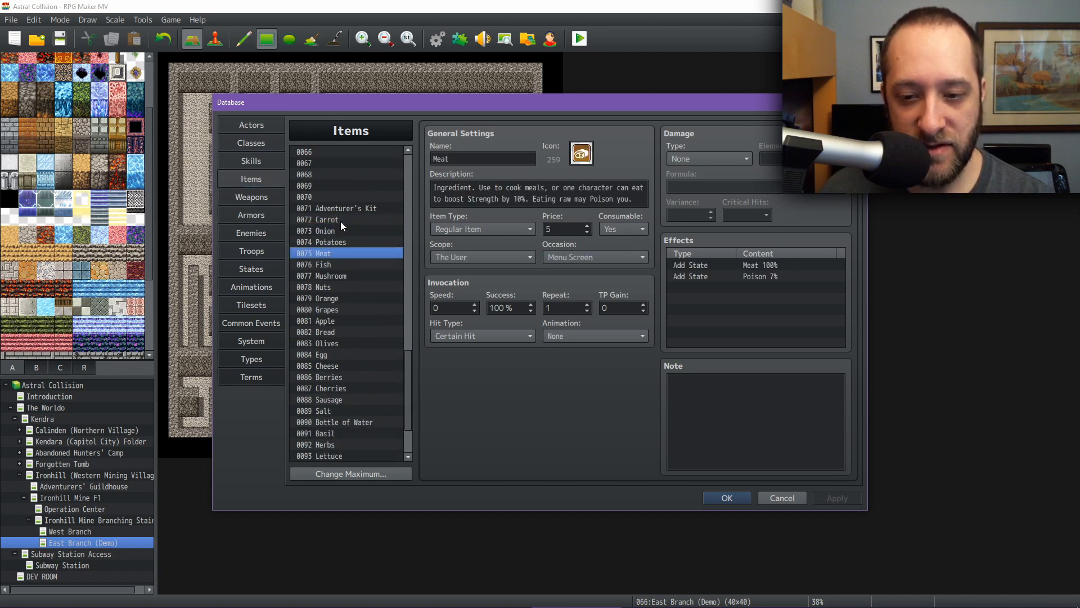
key("Down")
key("Up")
key("Down")
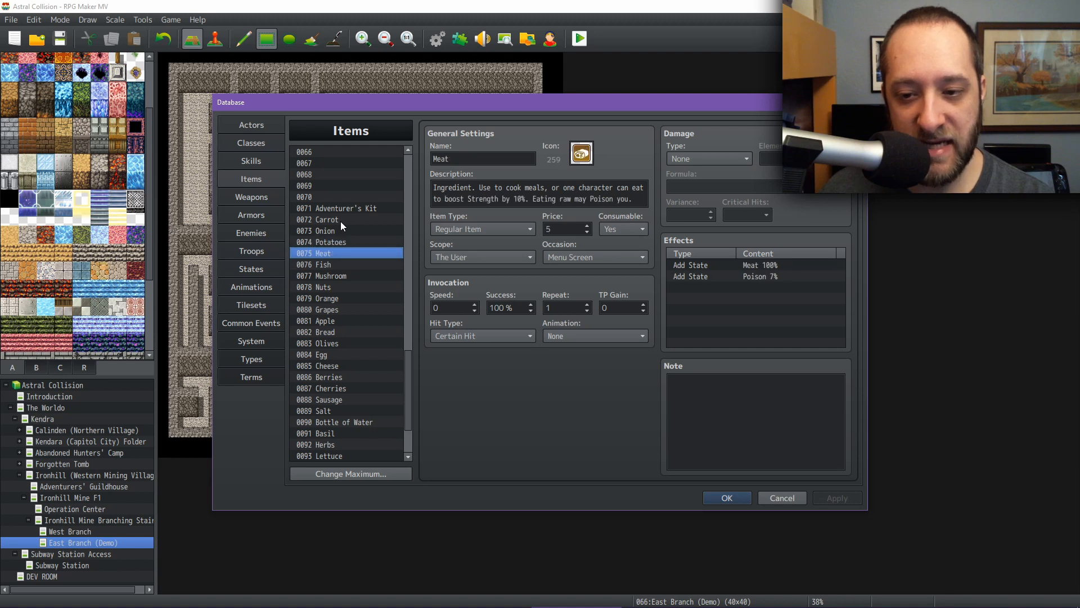
key("Down")
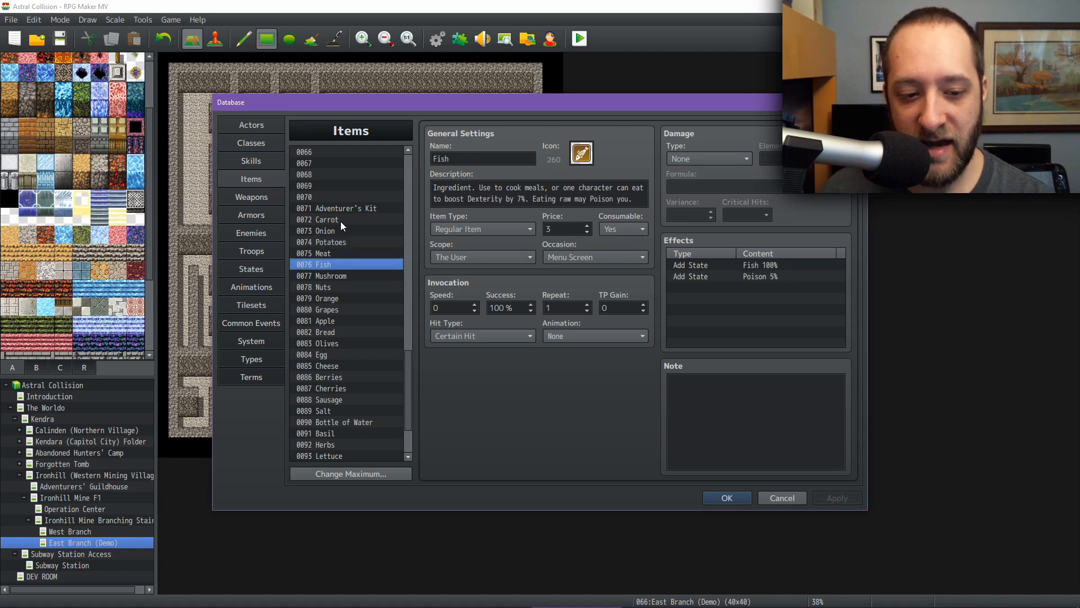
left_click(333, 355)
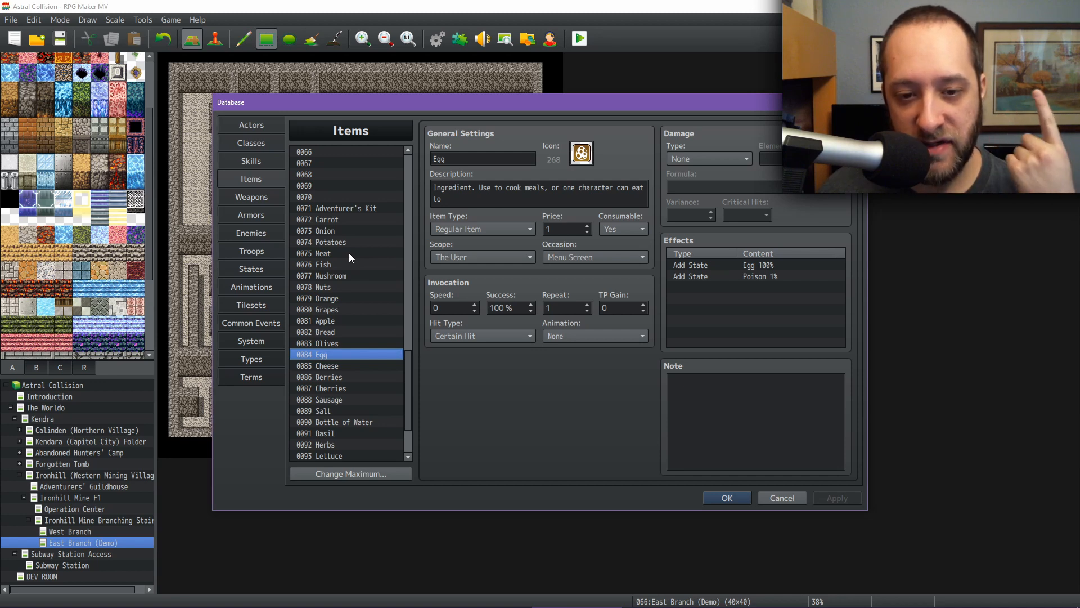
left_click(710, 266)
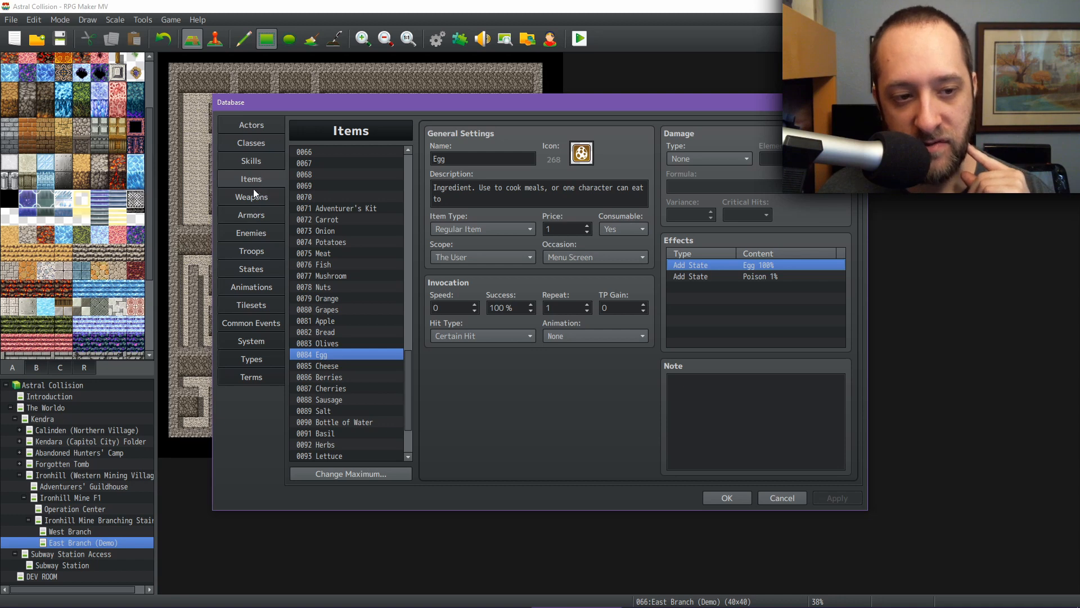
Open the Carrot entry in the database's state list and examine its traits and removal conditions
left_click(256, 267)
scroll(392, 303, "down", 4)
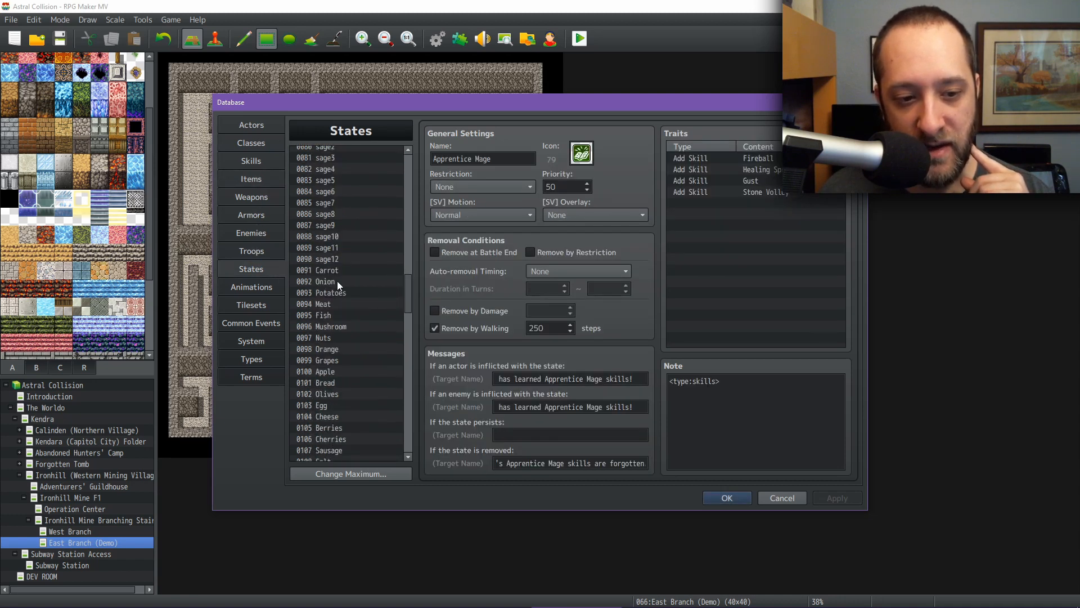
left_click(339, 271)
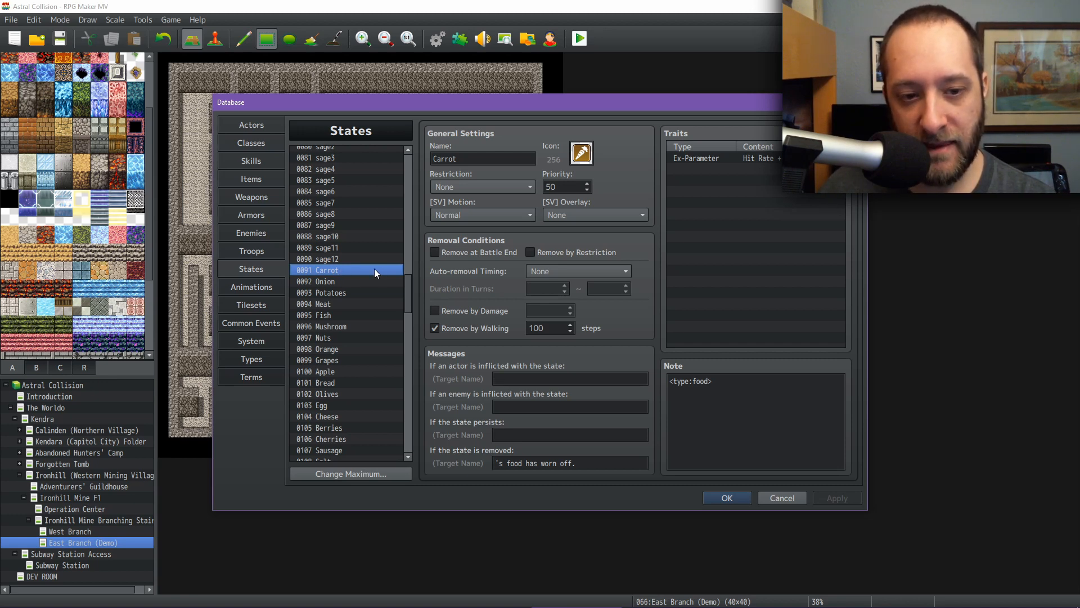
left_click(352, 282)
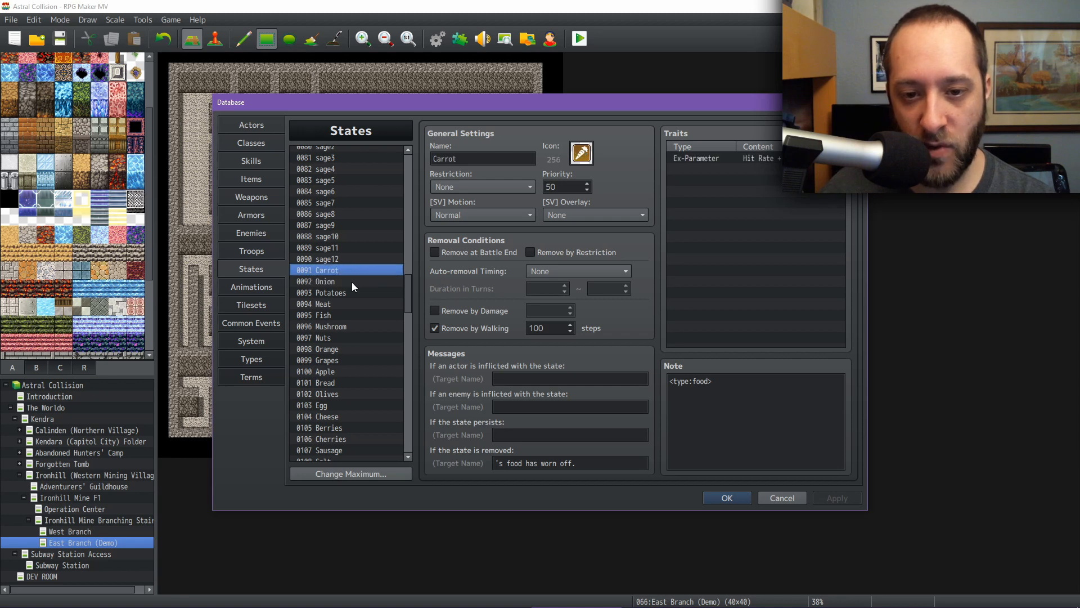
Examine the traits of the food states between Onion and Orange, including Nuts
key("Down")
key("Down")
key("Down")
key("Down")
key("Down")
key("Down")
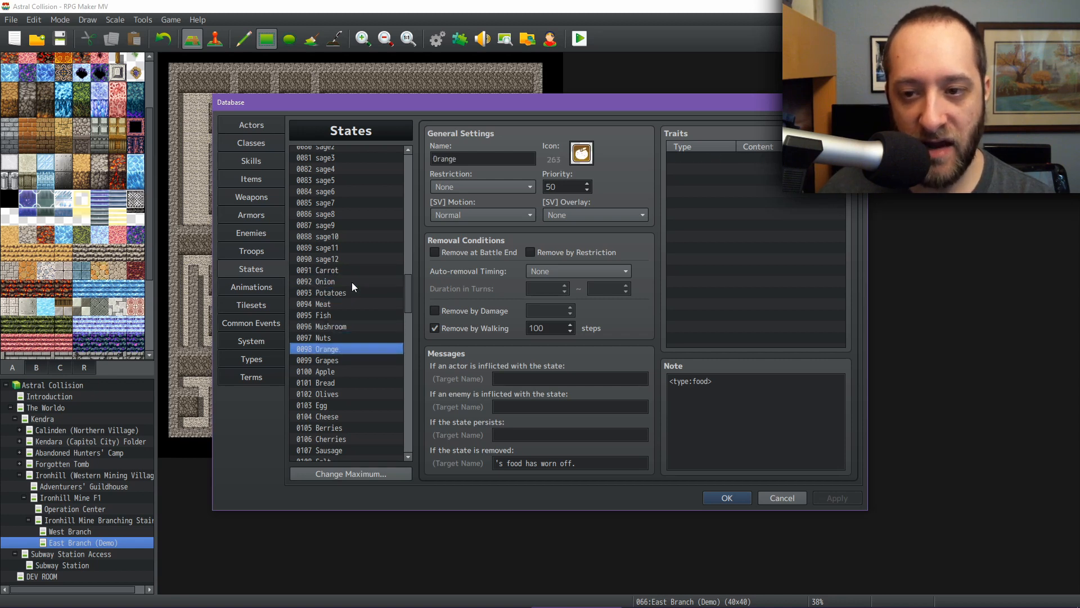
key("Up")
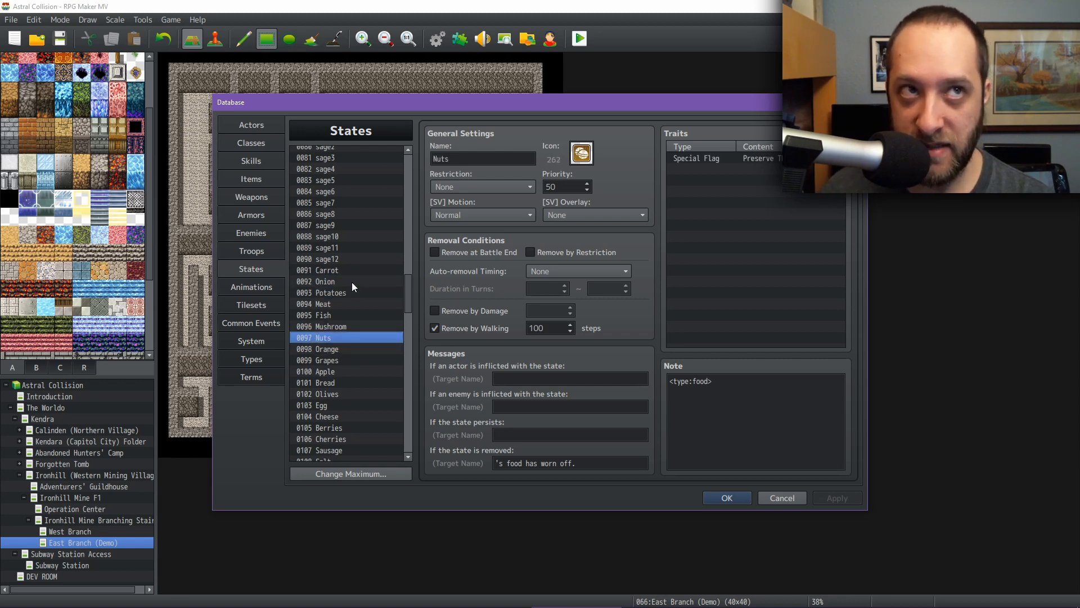
key("Up")
key("Up")
key("Up")
key("Up")
key("Up")
key("Up")
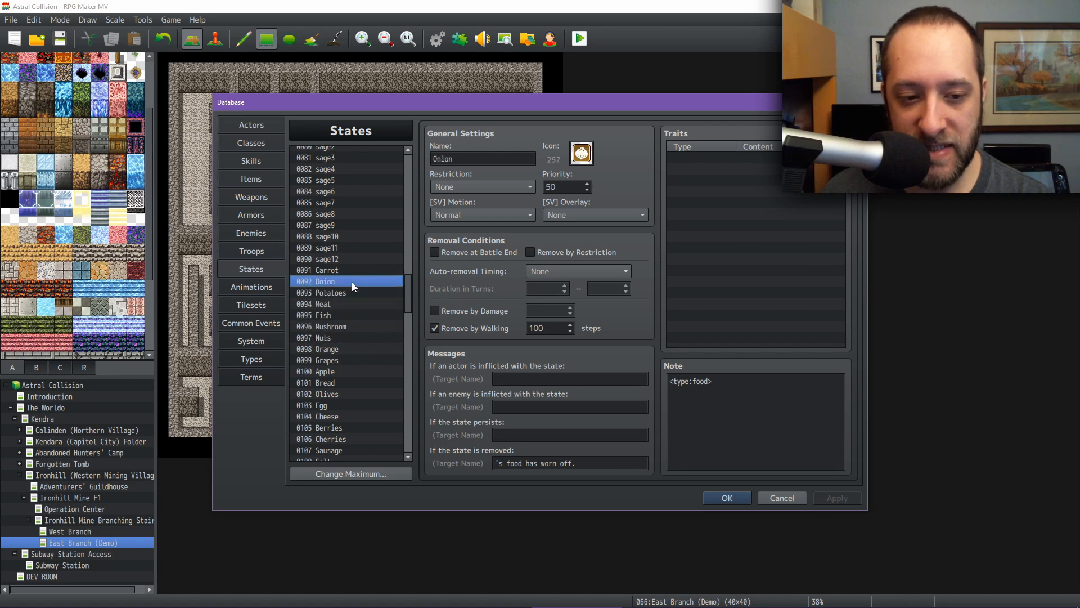
Examine the traits of the food states from Onion through Orange and Sausage to Herbs
key("Down")
key("Down")
key("Down")
key("Down")
key("Down")
key("Down")
key("Down")
key("Down")
key("Down")
key("Down")
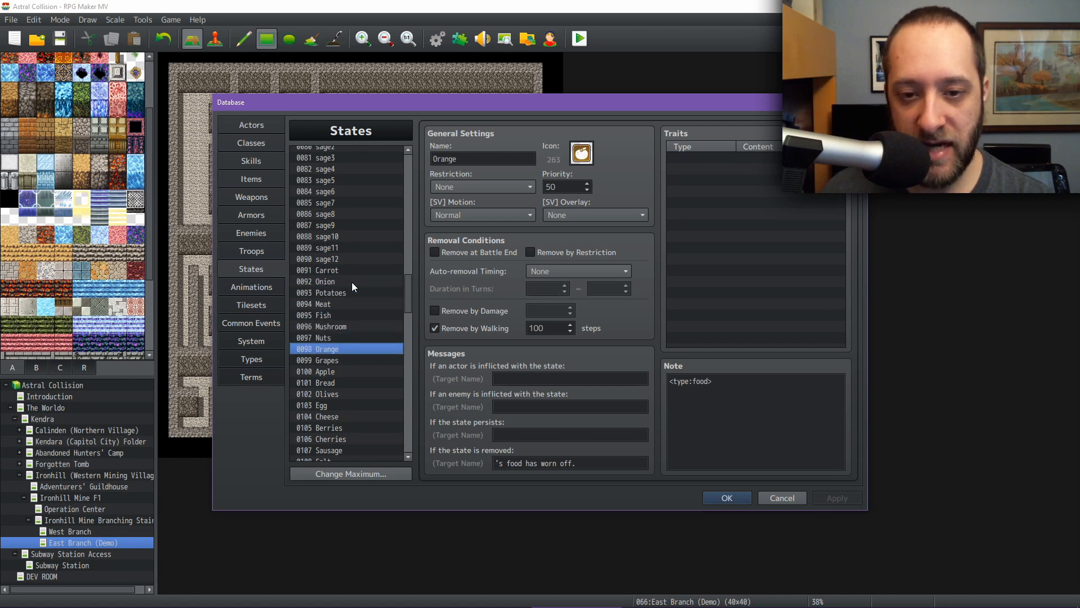
key("Down")
key("Down")
key("Down")
key("Down")
key("Down")
key("Down")
key("Down")
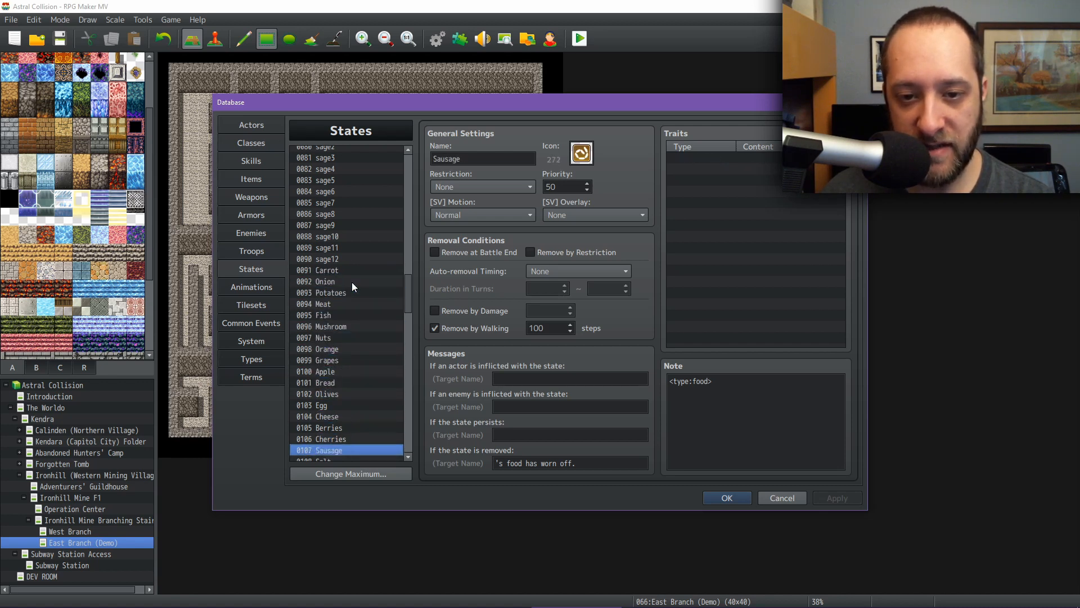
key("Down")
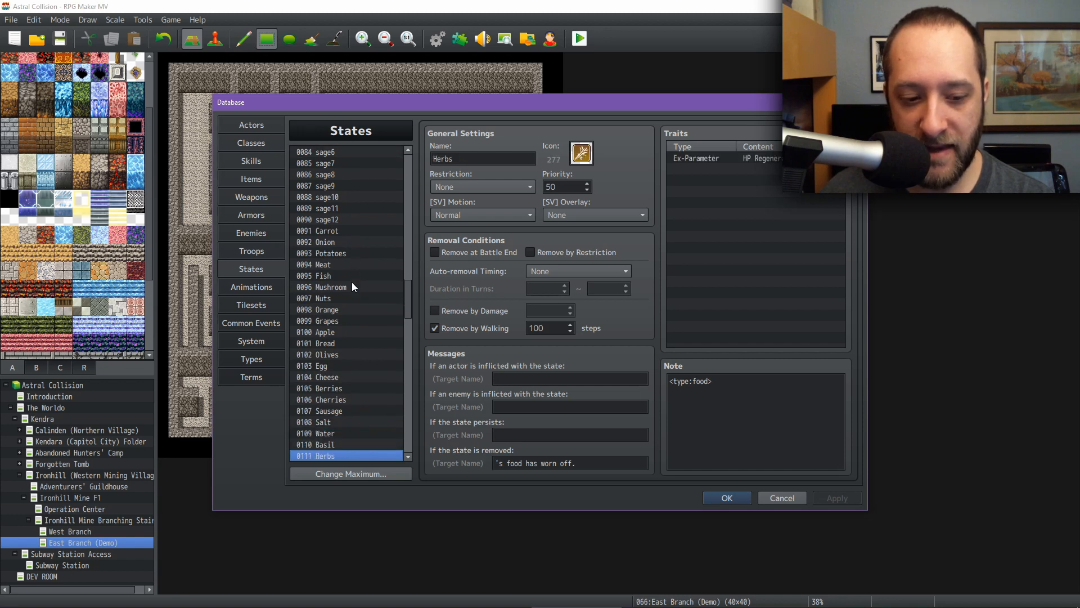
Review the food states in reverse order from Herbs to Carrot, checking the Basil state as well
key("Up")
key("Up")
key("Up")
key("Up")
key("Up")
key("Up")
key("Up")
key("Up")
key("Up")
key("Up")
key("Up")
key("Up")
key("Up")
key("Up")
key("Up")
key("Up")
key("Up")
key("Up")
key("Up")
key("Up")
key("Up")
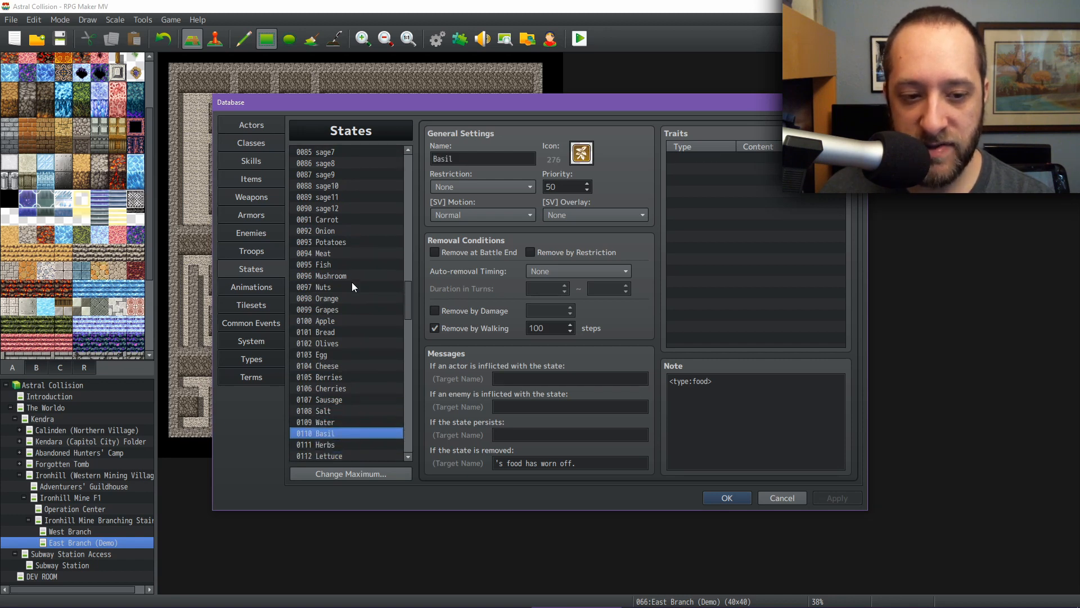
key("Down")
key("Down")
key("Down")
key("Down")
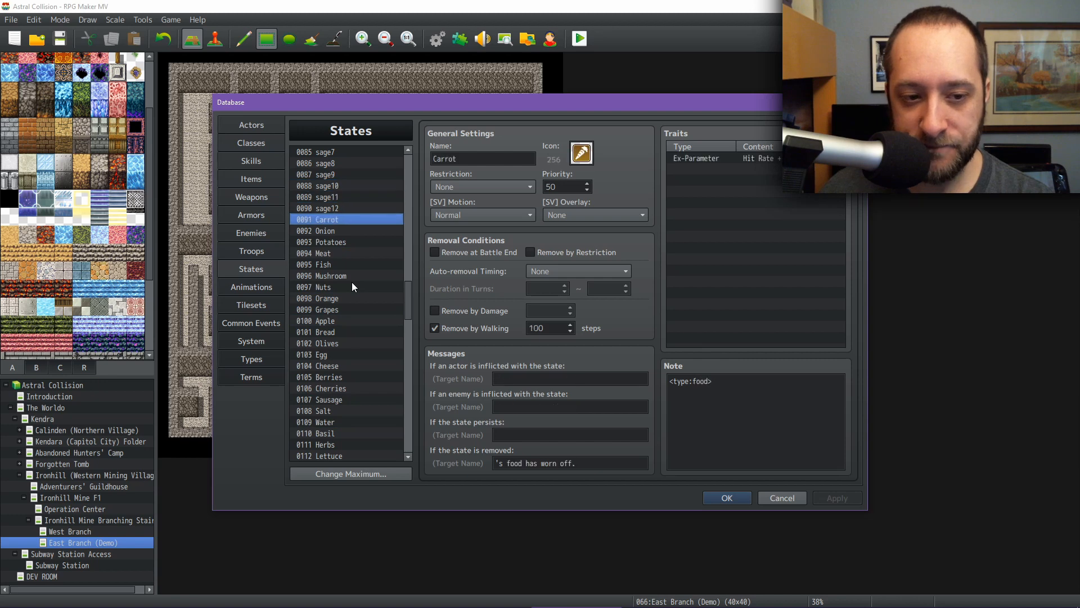
Compare the parameter traits of the Meat and Fish states
key("Down")
key("Down")
key("Down")
key("Down")
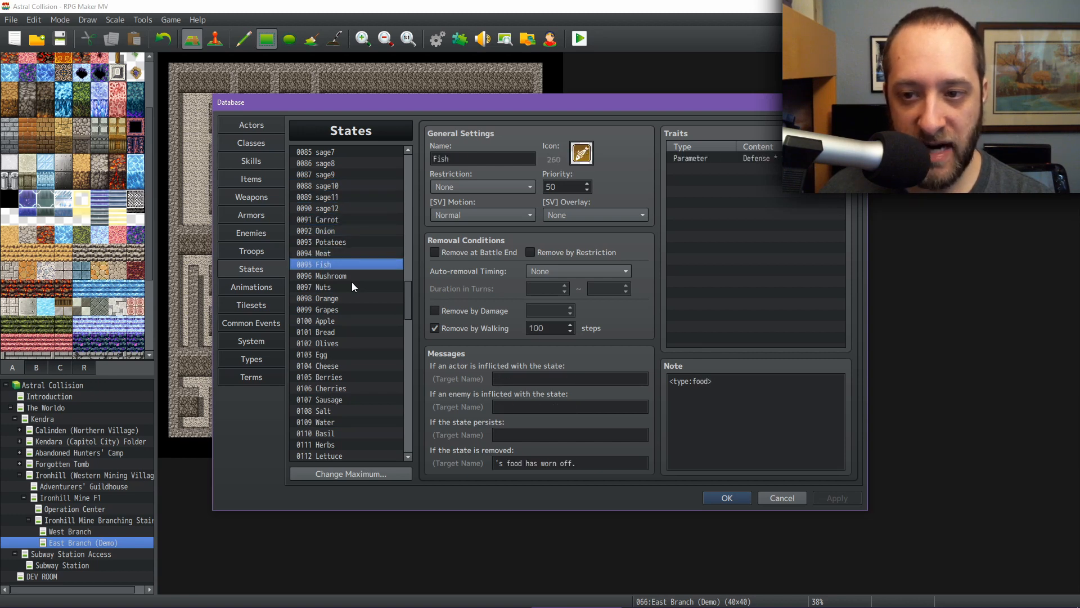
key("Up")
key("Down")
key("Up")
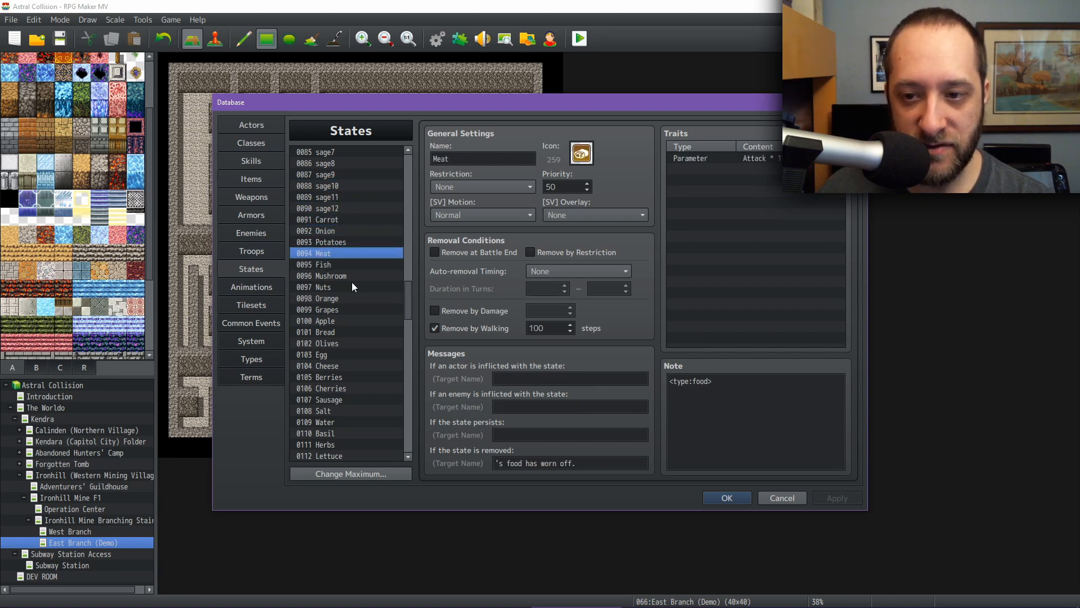
key("Down")
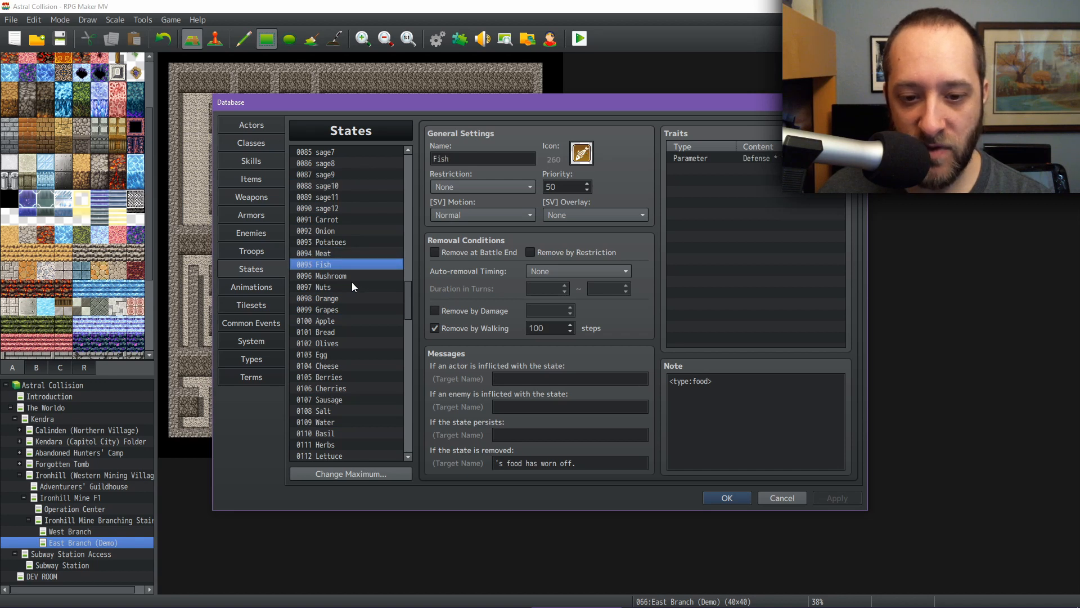
key("Up")
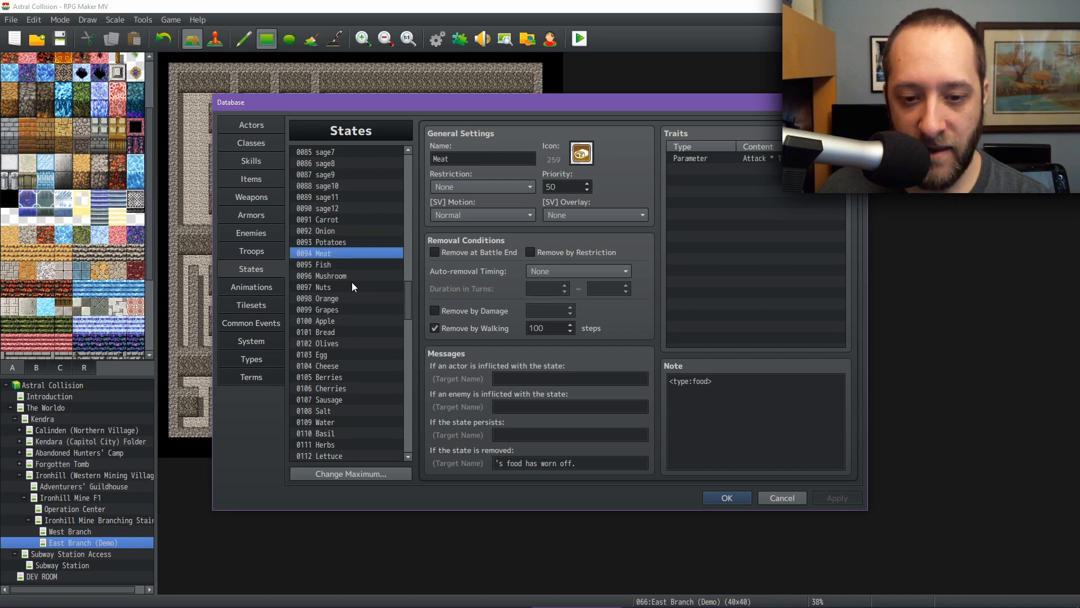
key("Down")
key("Up")
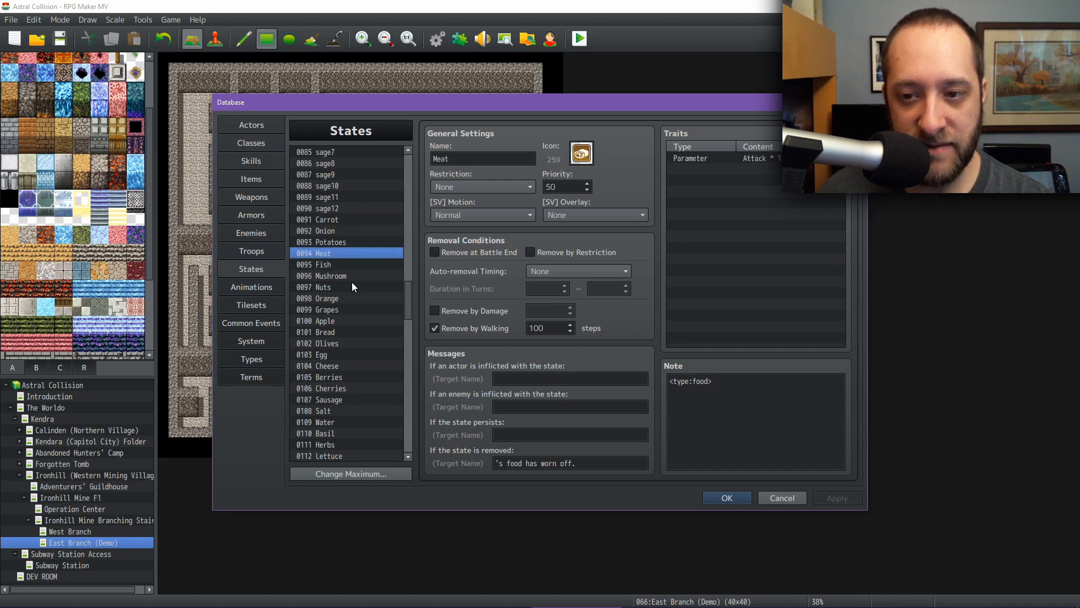
key("Down")
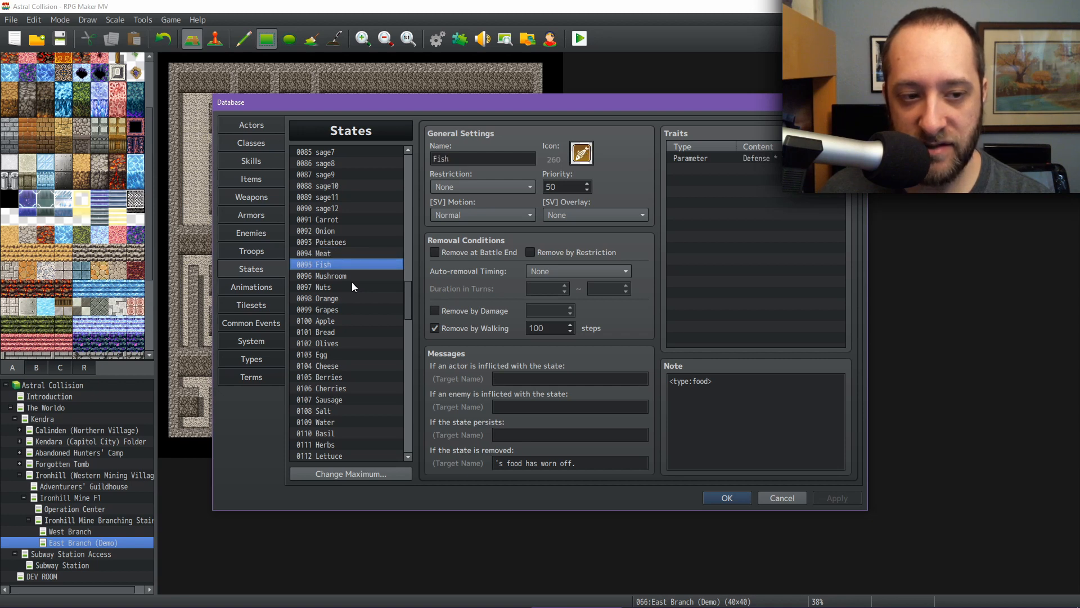
Return to the database's item list, switch to the Astral Collision playtest and leave the produce shop without buying
left_click(258, 178)
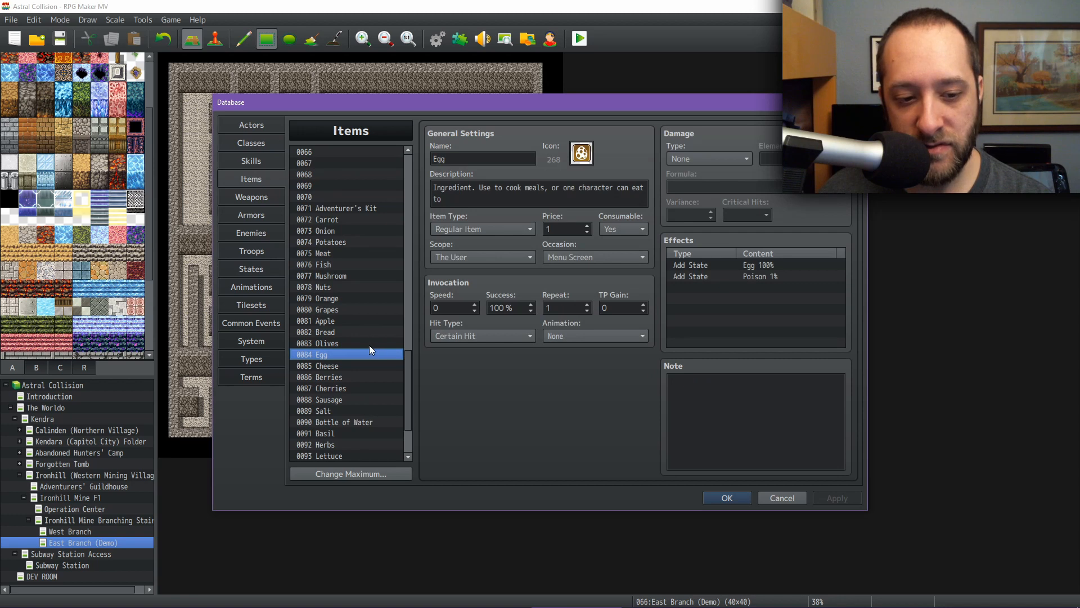
left_click(757, 573)
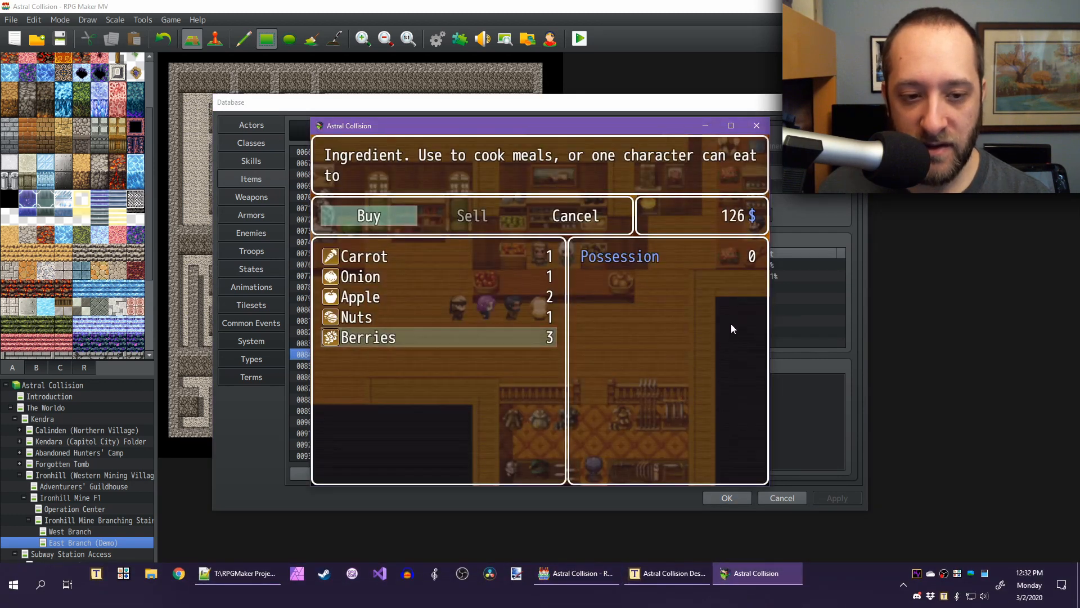
key("Escape")
key("Escape")
Move over to the second vendor at the food counter and open the list of goods for purchase
key("Right")
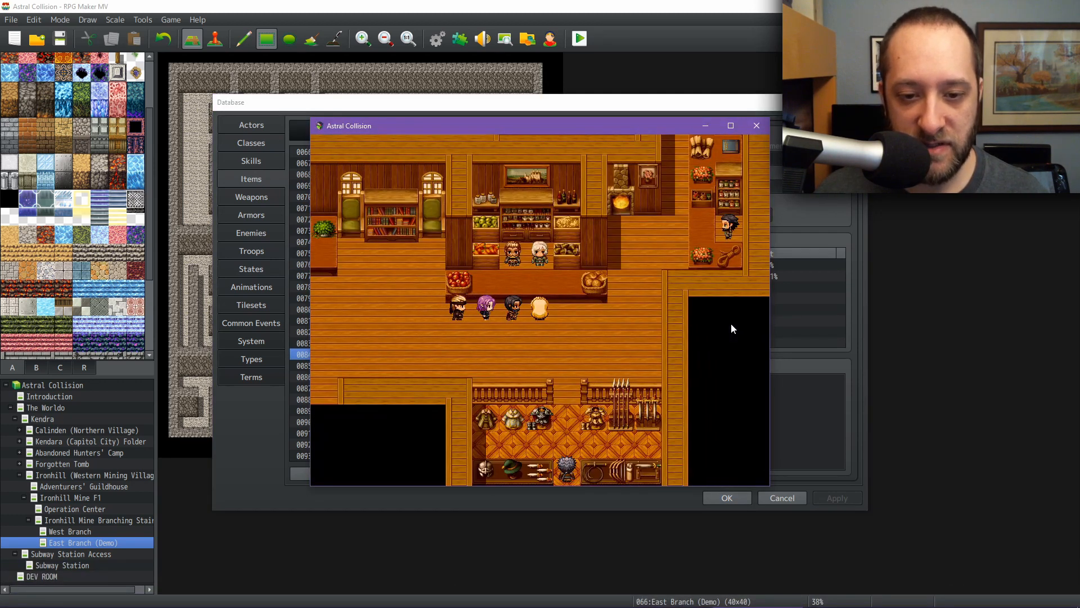
key("Return")
key("Right")
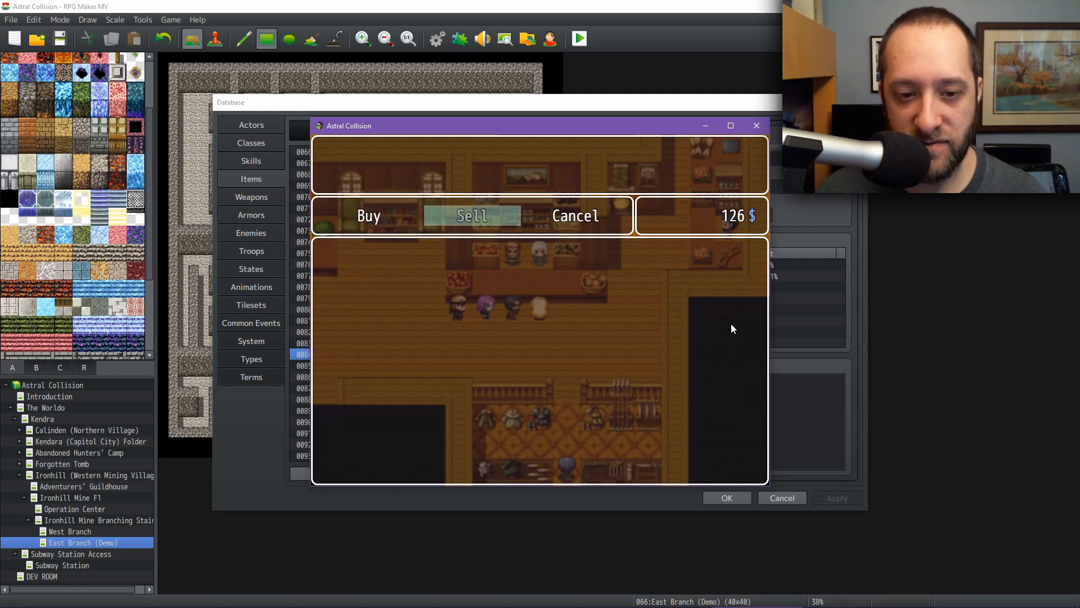
key("Left")
key("Return")
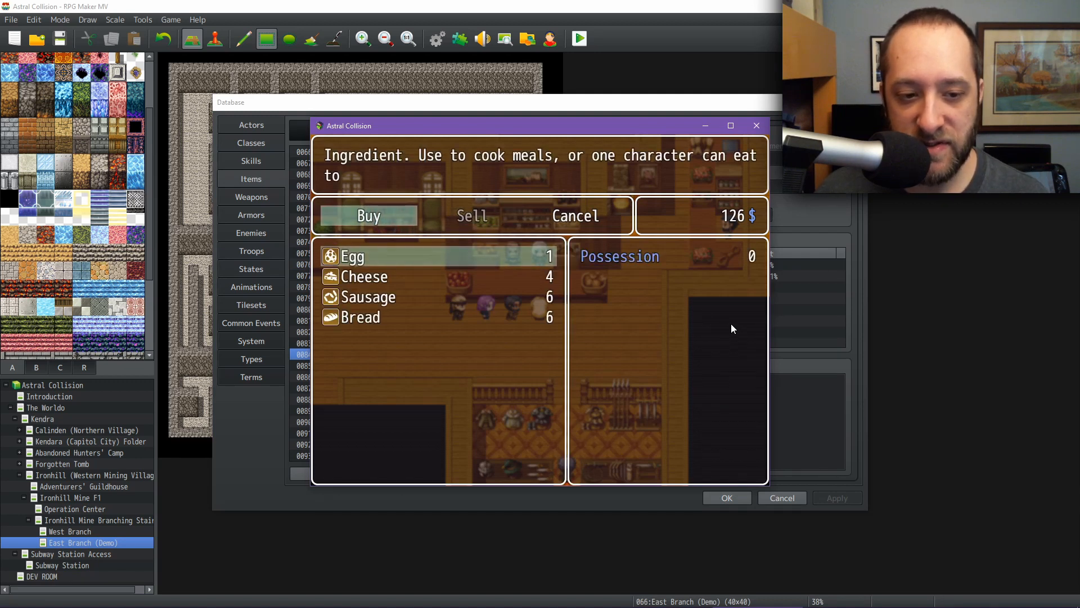
Examine the descriptions of the Cheese, Sausage and Bread ingredients and leave the shop without buying
key("Down")
key("Down")
key("Down")
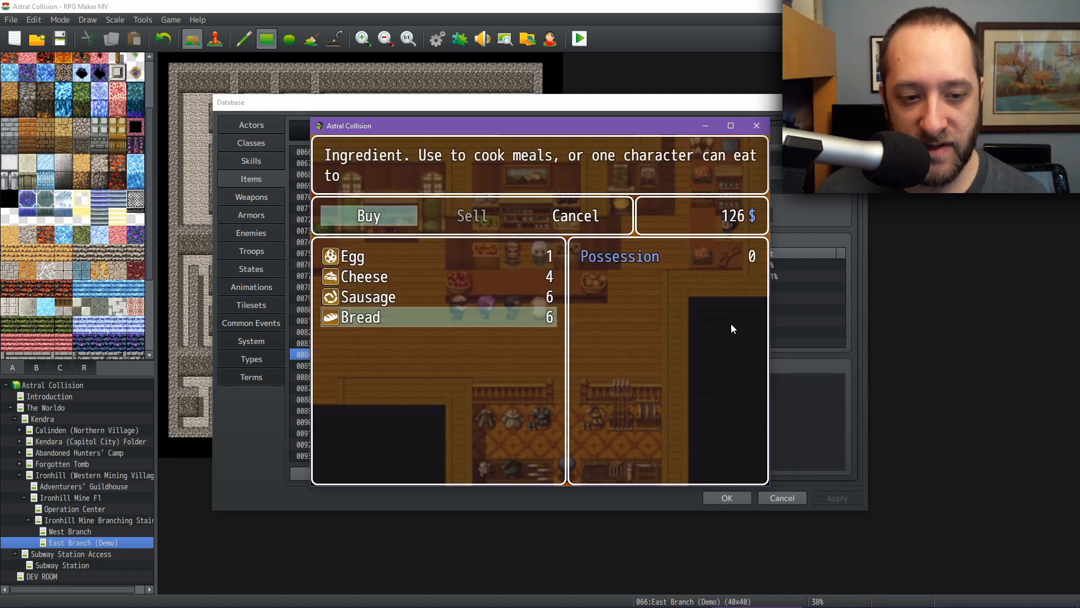
key("Escape")
key("Escape")
Move back to the produce vendor, view the goods for purchase again and leave without buying
key("Left")
key("Return")
key("Return")
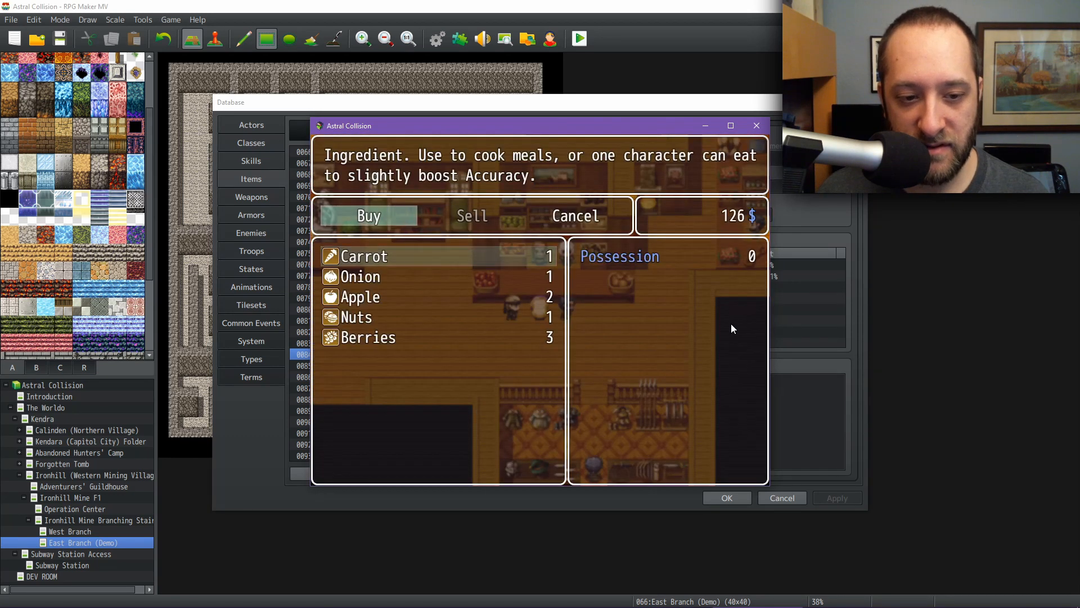
key("Escape")
key("Escape")
Switch to the RPG Maker MV editor and open the Fish entry in the item list
left_click(440, 5)
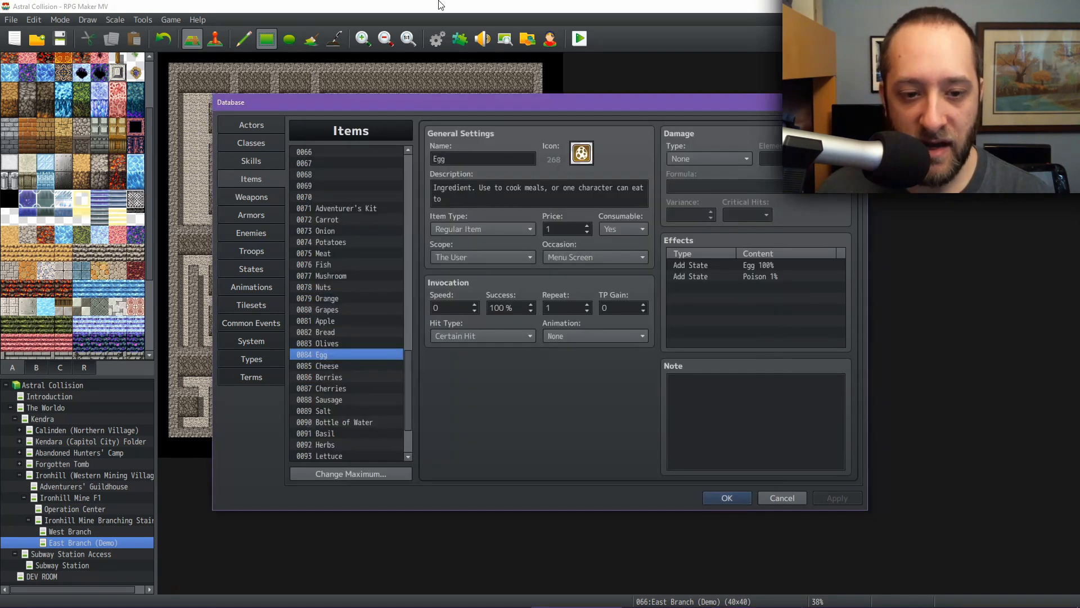
left_click(336, 263)
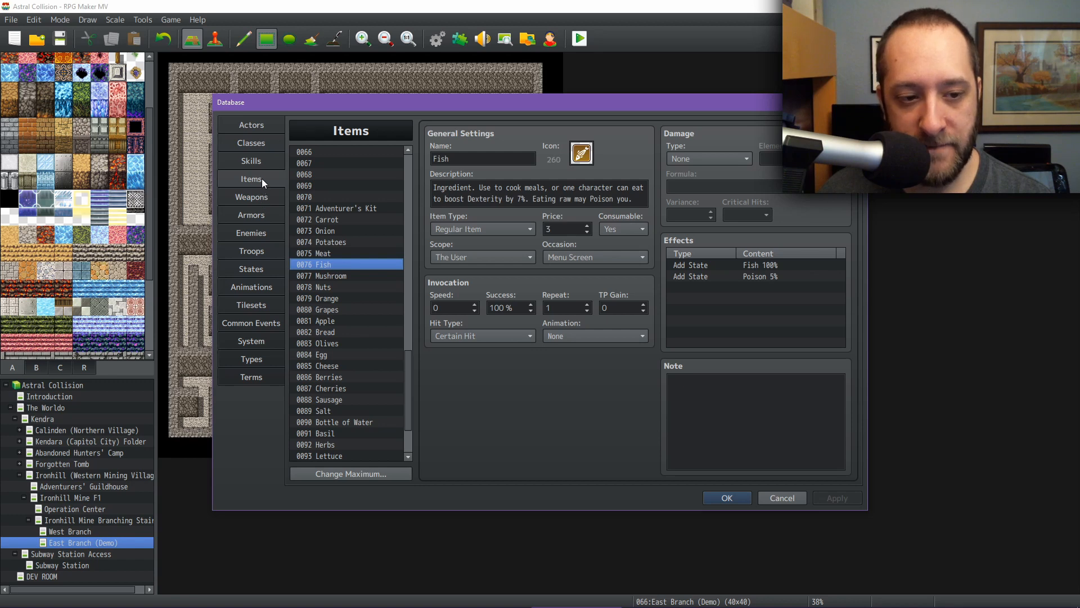
Examine the traits of the food states from Mushroom through Nuts and Egg to Herbs
left_click(250, 269)
left_click(350, 275)
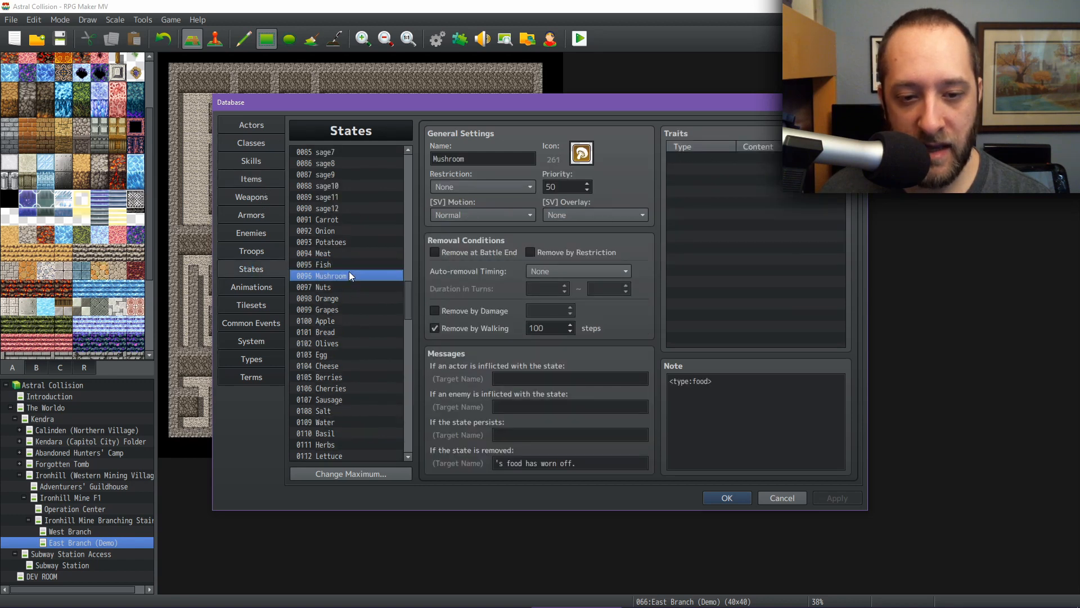
key("Down")
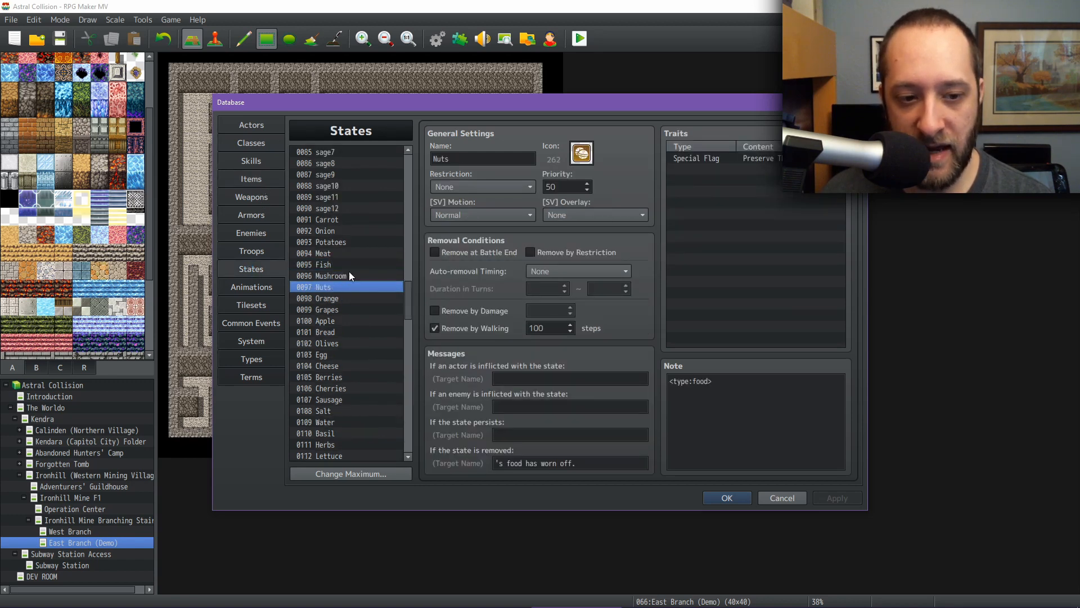
key("Down")
key("Down")
key("Down")
key("Down")
key("Down")
key("Down")
key("Down")
key("Down")
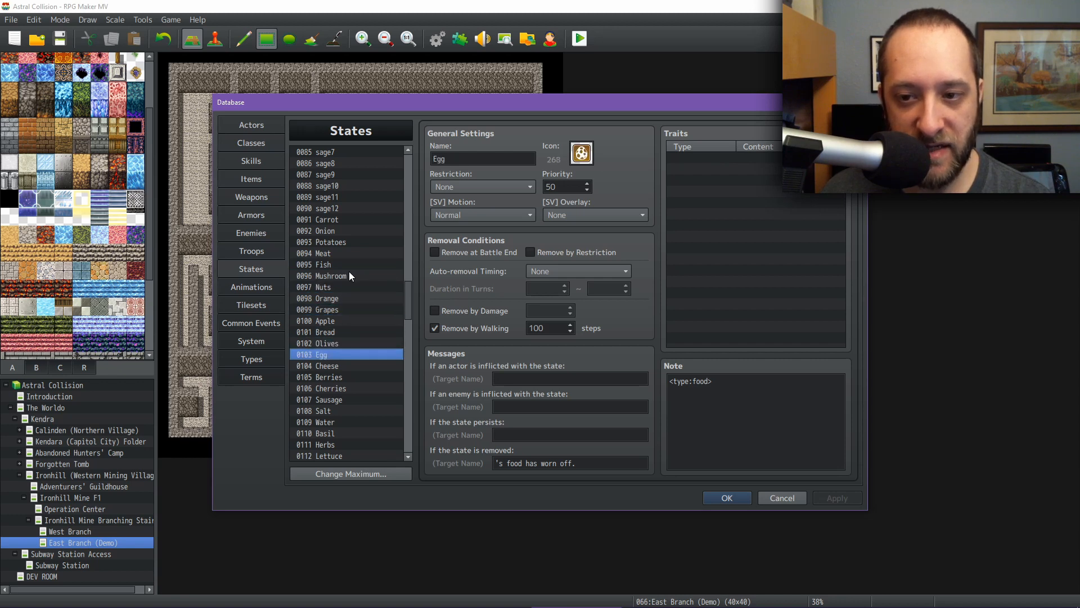
key("Down")
key("Down")
key("Down")
key("Down")
key("Down")
key("Down")
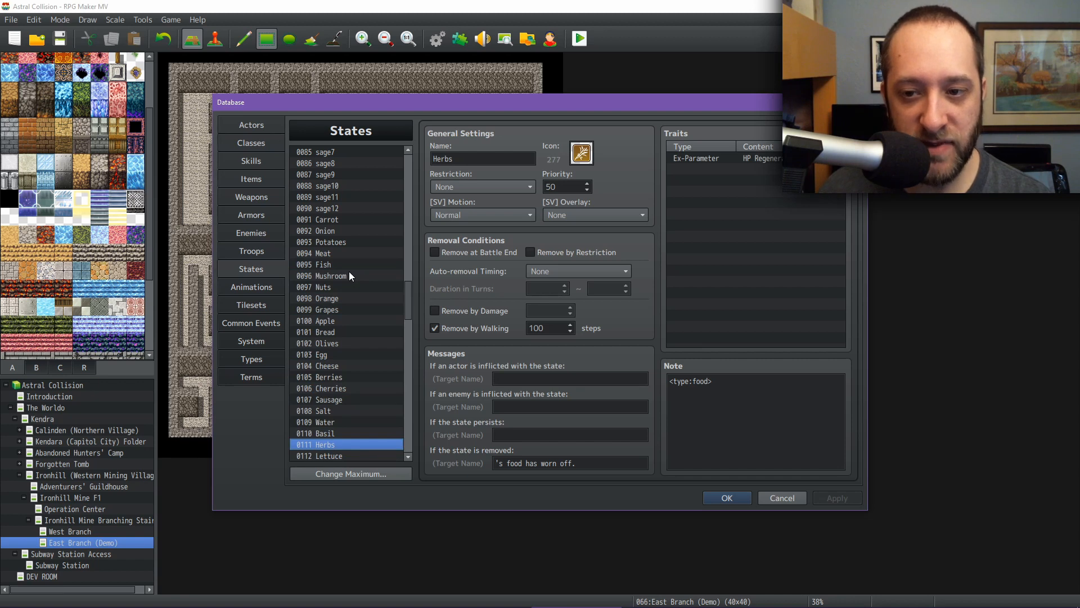
Examine the remaining food states from Lettuce through Bell Pepper and Tomato to the empty state slots
key("Down")
key("Down")
key("Down")
key("Down")
key("Down")
key("Down")
key("Down")
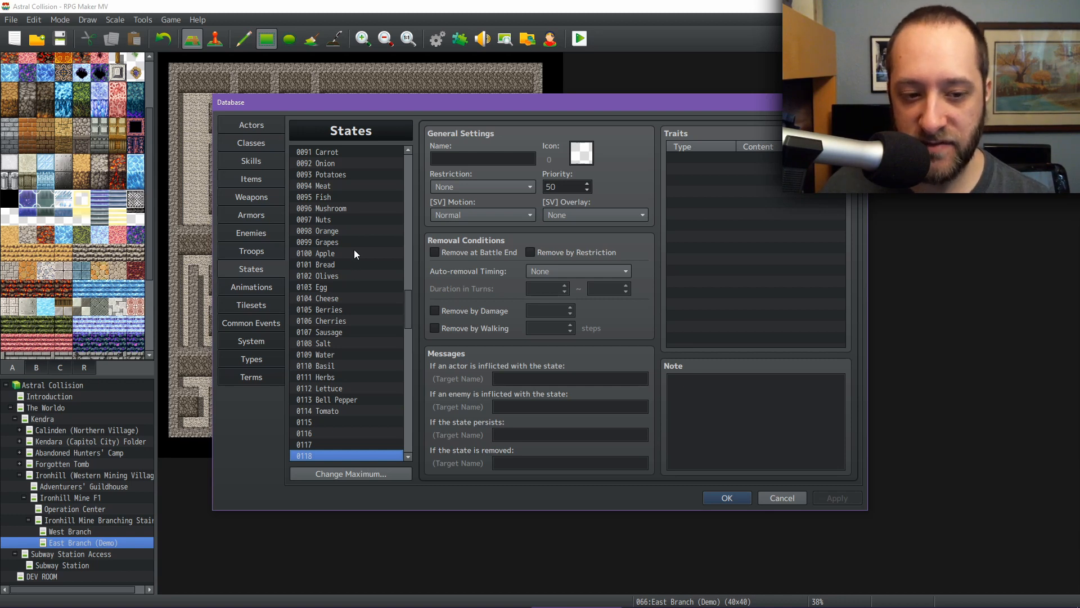
scroll(356, 306, "down", 6)
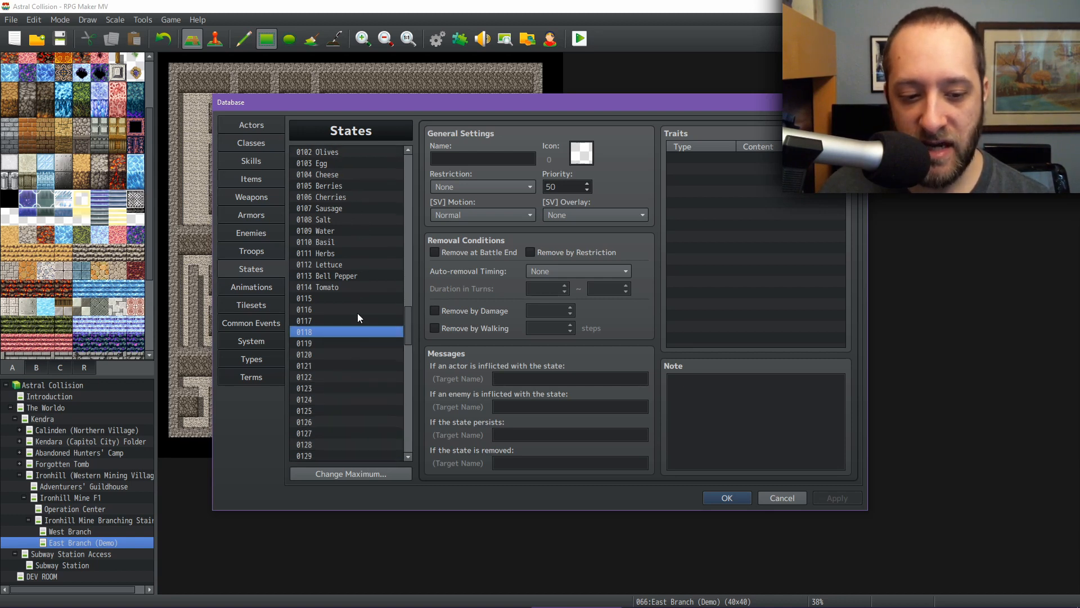
left_click_drag(409, 329, 404, 269)
Return to the item list and view the Adventurer's Kit and Carrot entries
left_click(242, 178)
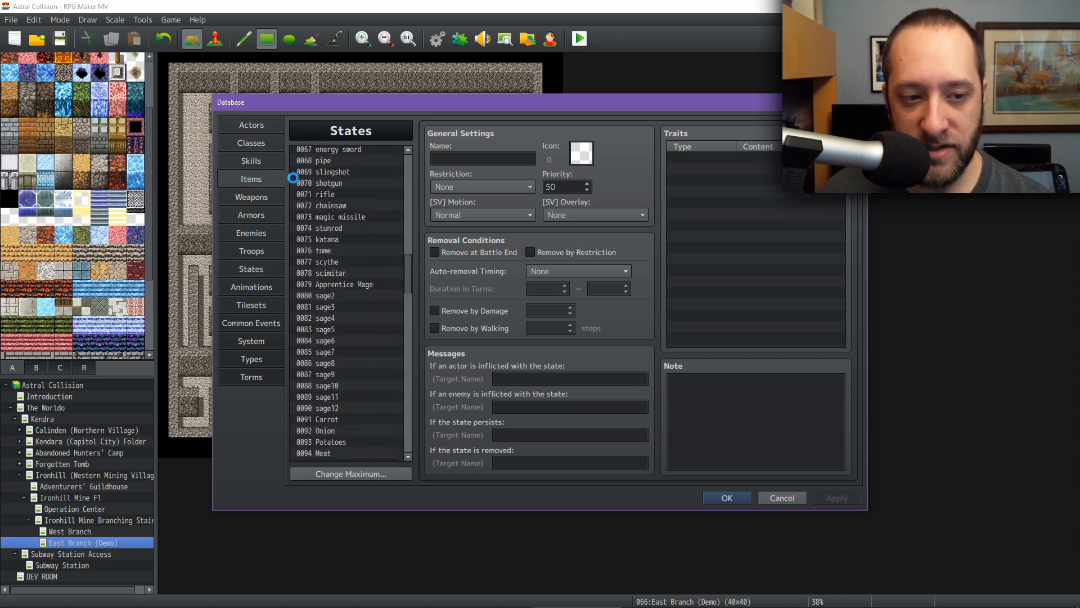
left_click(369, 208)
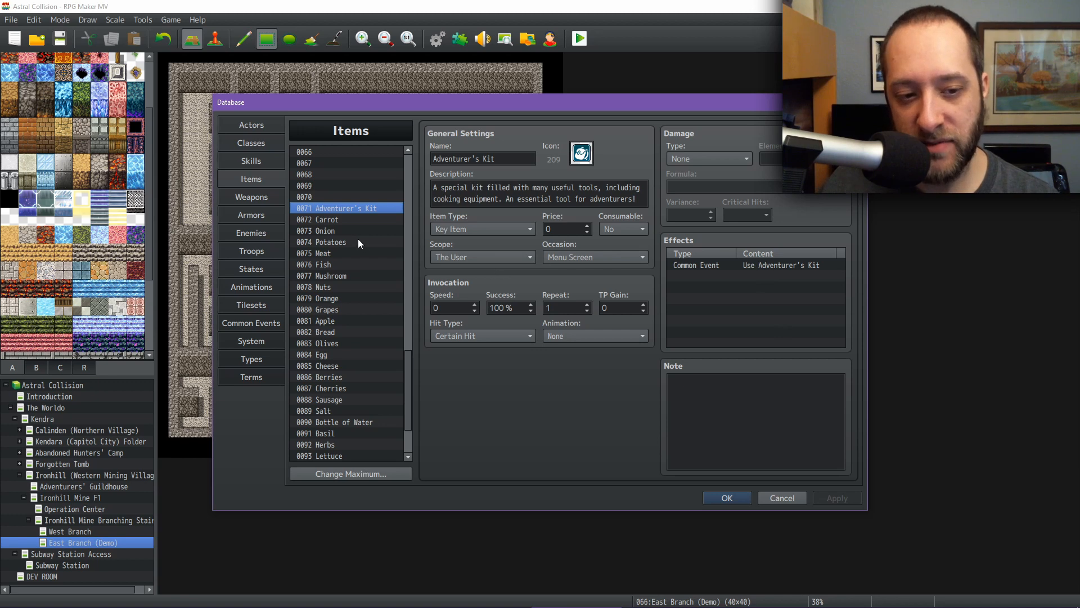
left_click(341, 221)
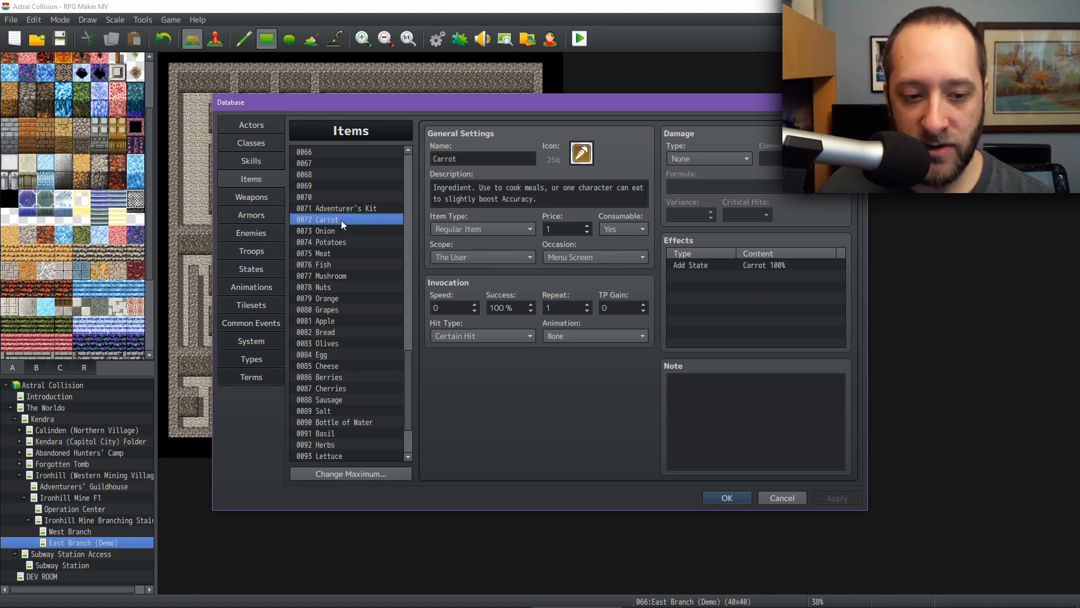
Switch to the Astral Collision playtest, walk the party into the checkered-floor dining area and come back out
mouse_move(754, 596)
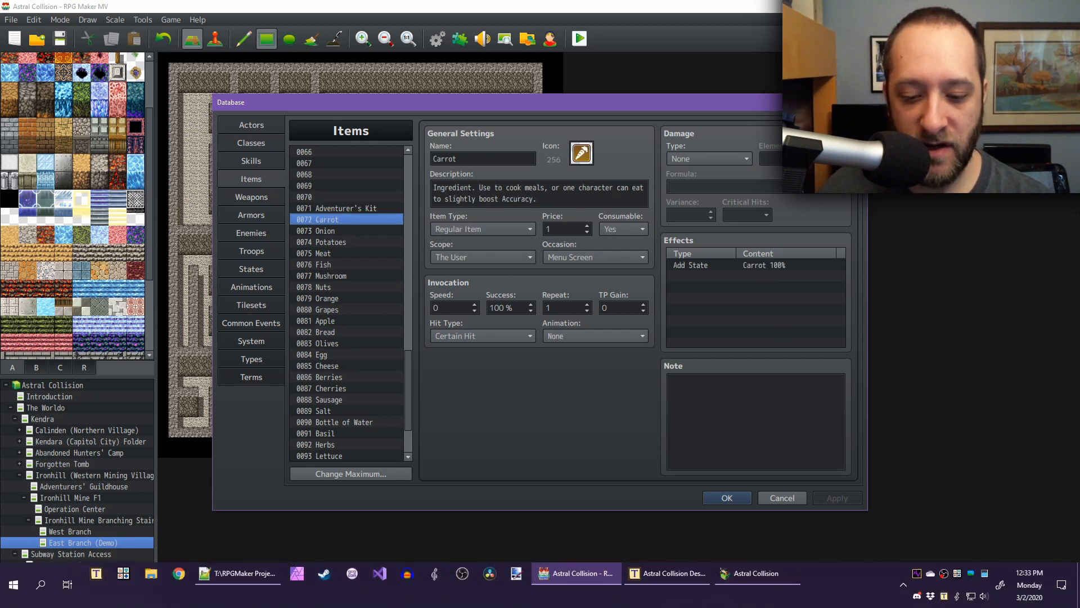
left_click(754, 574)
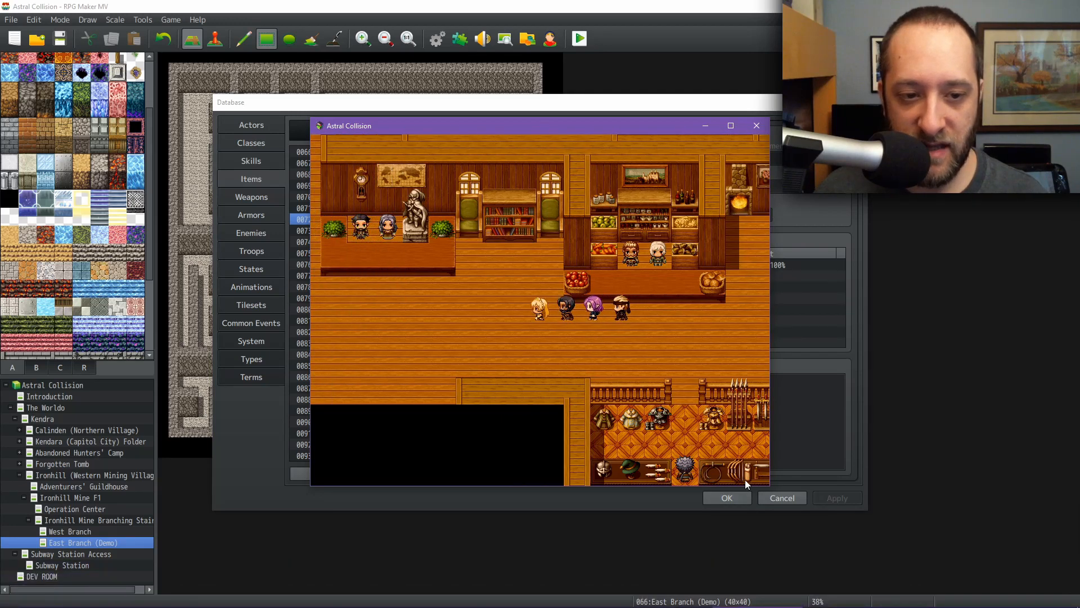
key("Left")
key("Up")
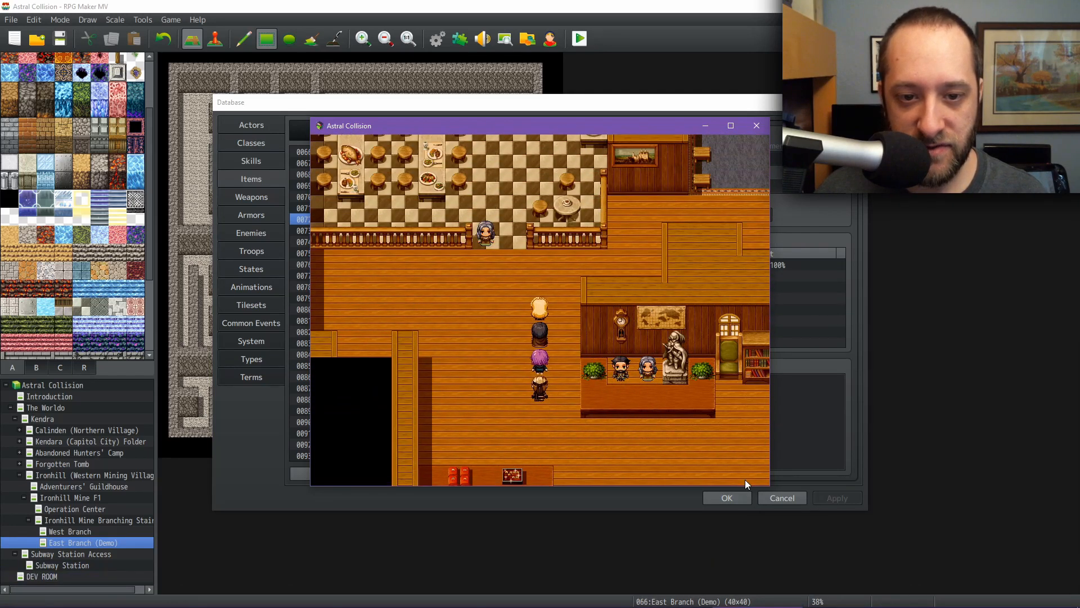
key("Up")
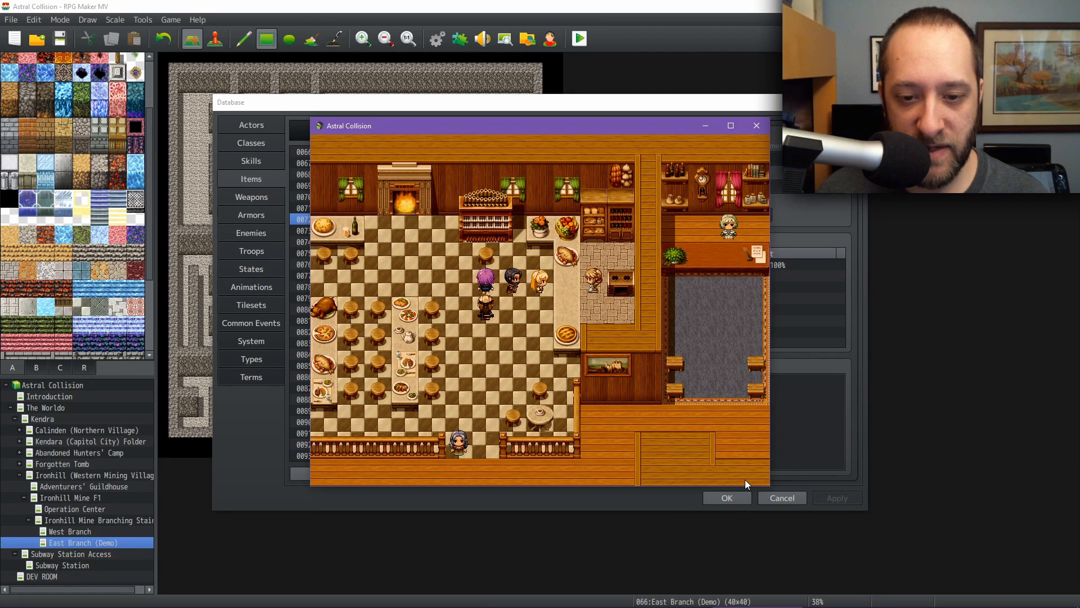
key("Down")
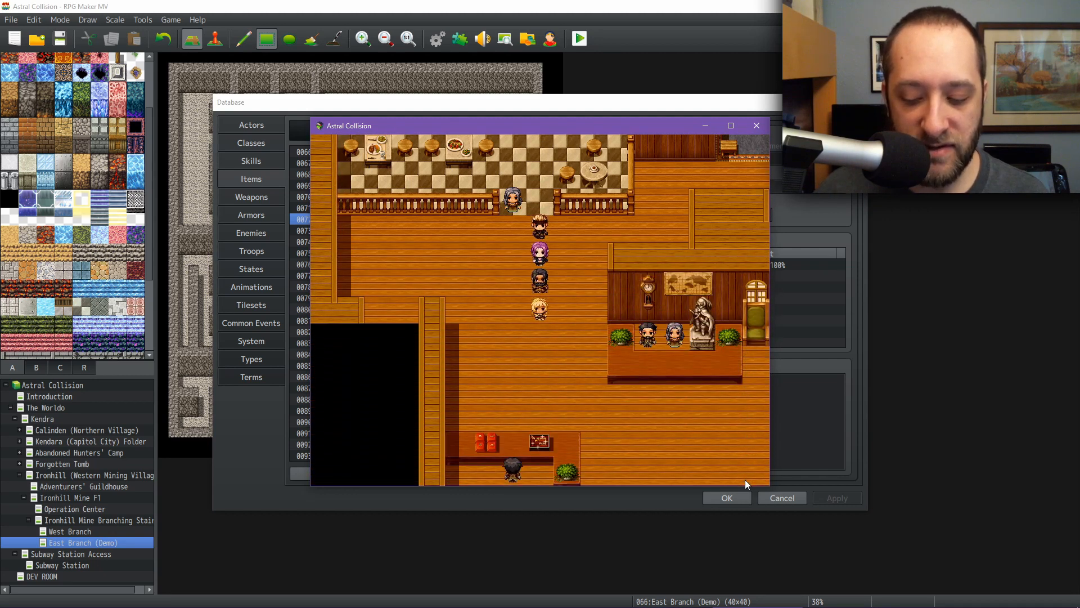
Walk to the produce counter, look through the first vendor's goods for purchase and leave without buying
key("Right")
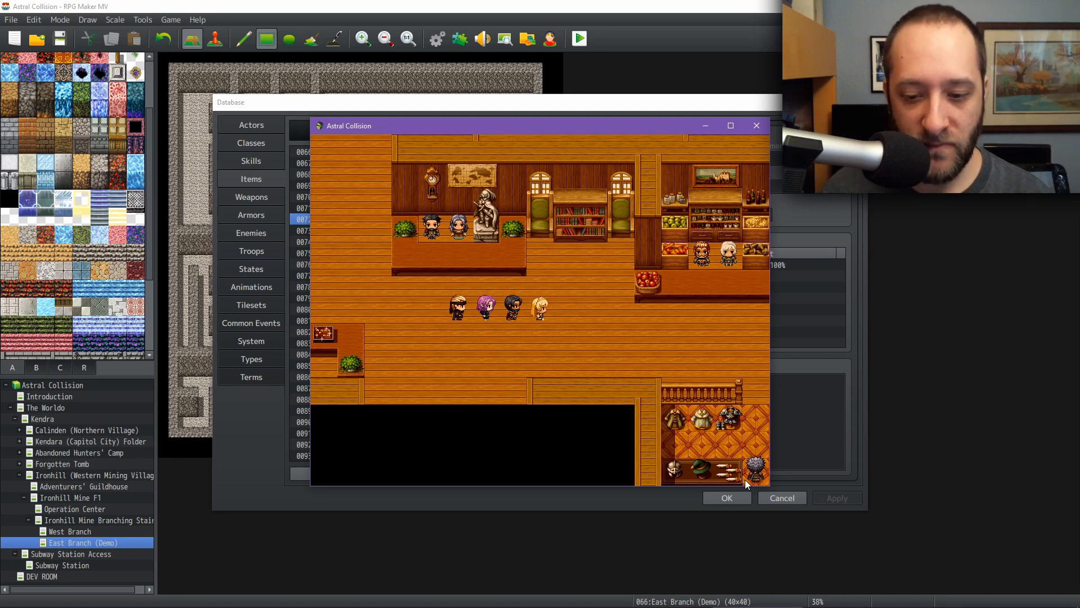
key("Right")
key("Up")
key("Return")
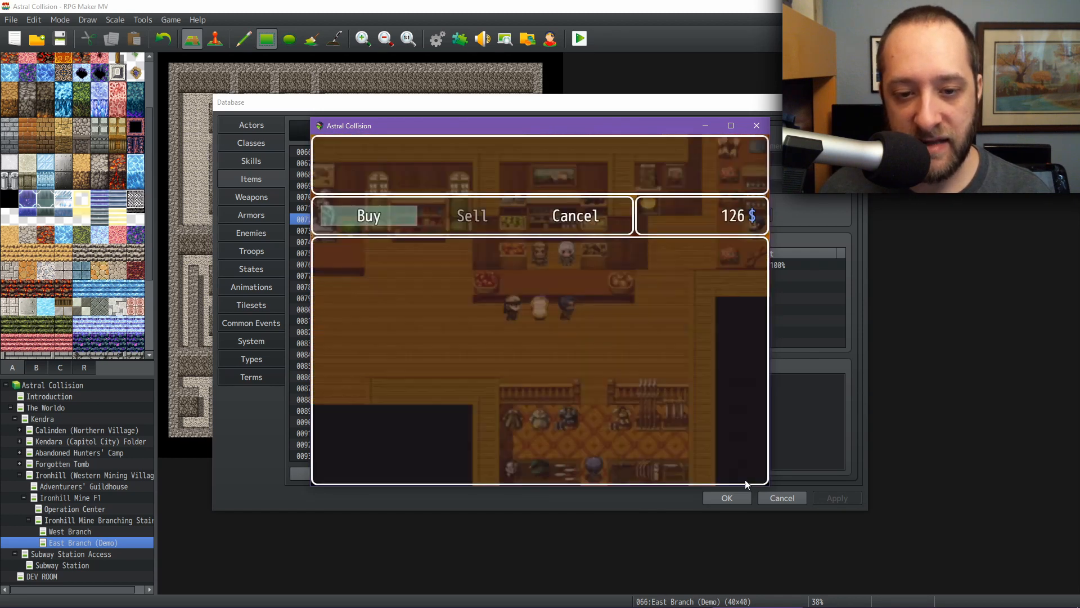
key("Return")
key("Down")
key("Down")
key("Down")
key("Escape")
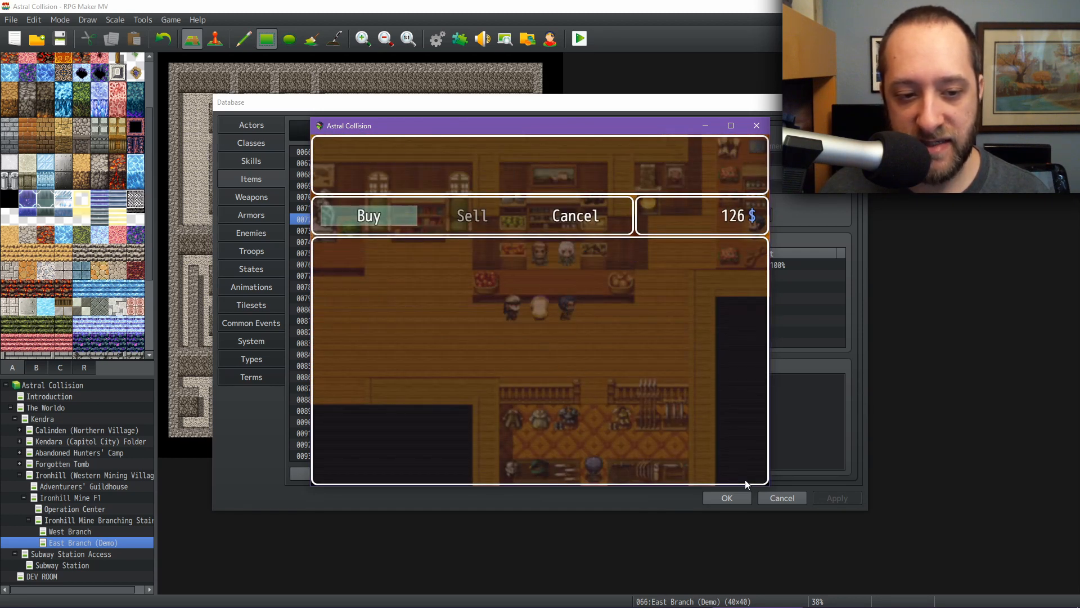
key("Right")
key("Escape")
View the neighbouring vendor's Egg, Cheese, Sausage and Bread for purchase and leave without buying
key("Right")
key("Up")
key("Return")
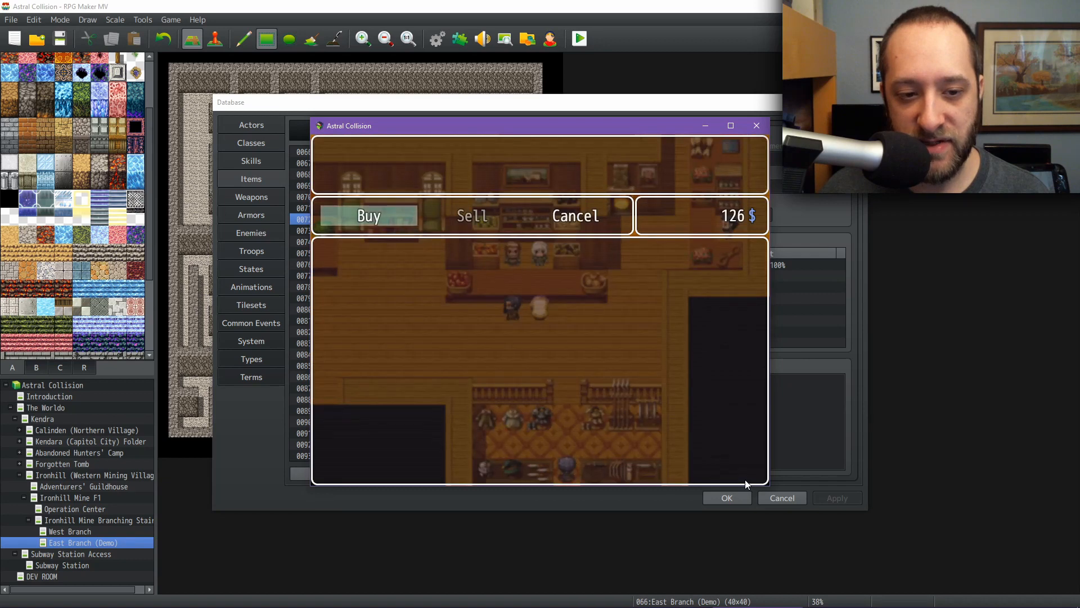
key("Return")
key("Down")
key("Down")
key("Down")
key("Up")
key("Up")
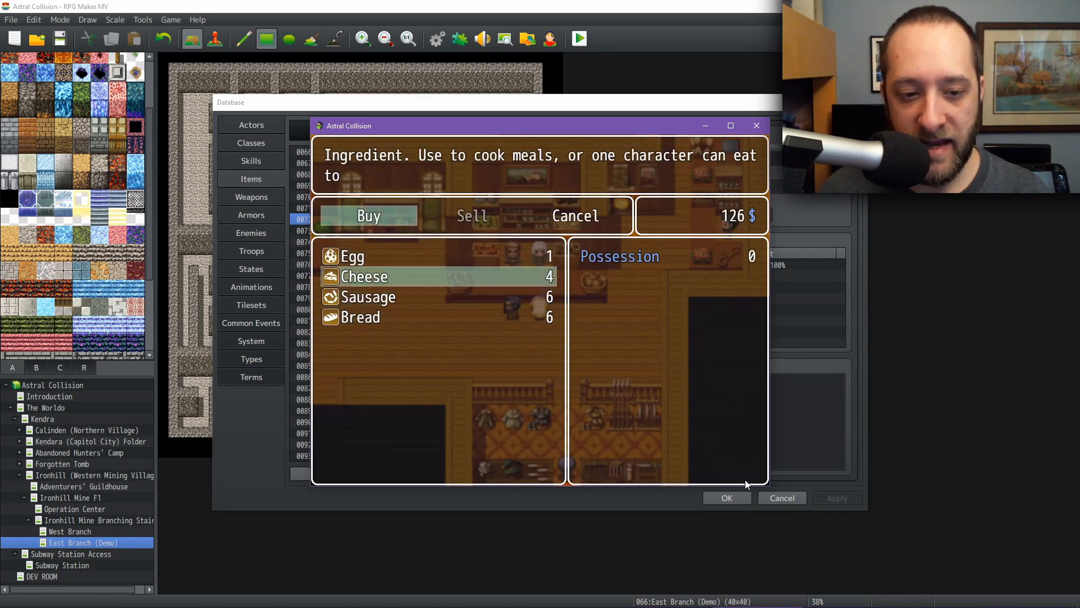
key("Down")
key("Down")
key("Escape")
key("Escape")
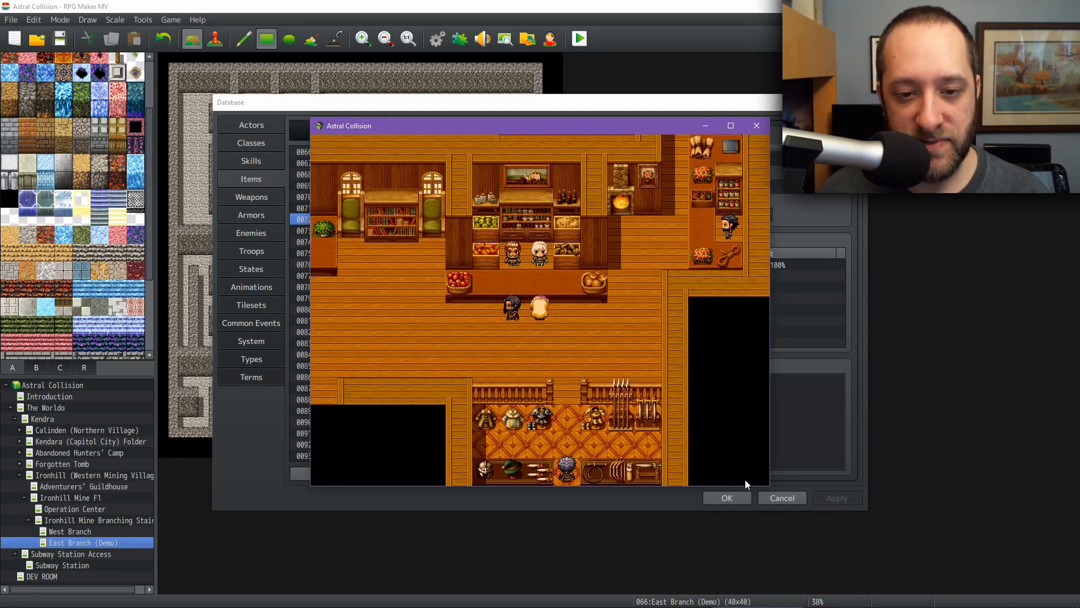
Walk the party up to the fabric vendor, view the Yarn and Cloth and leave without buying
key("Right")
key("Down")
key("Right")
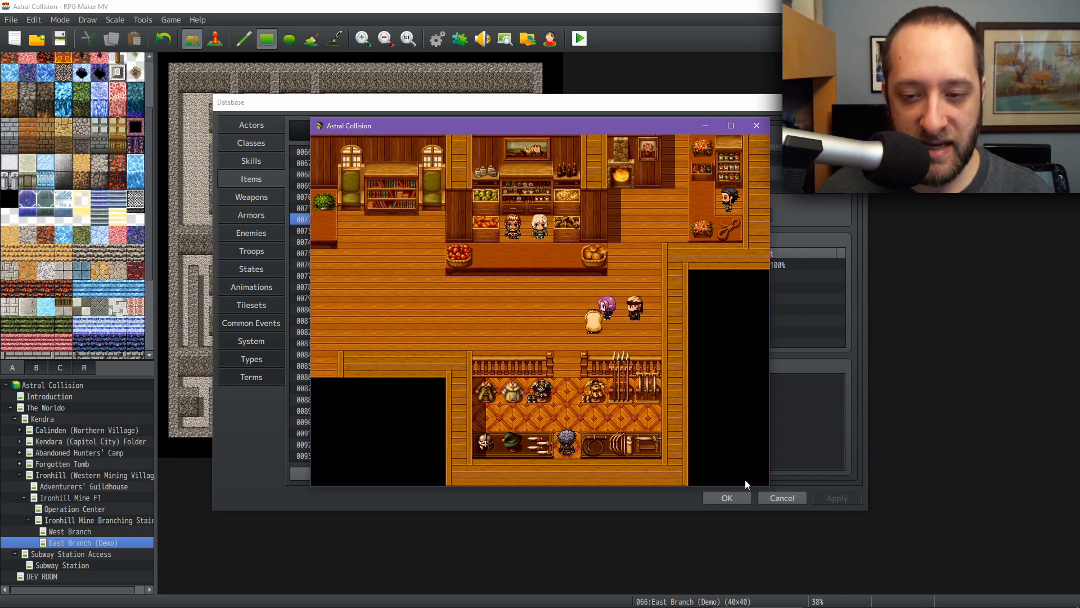
key("Up")
key("Right")
key("Up")
key("Right")
key("Up")
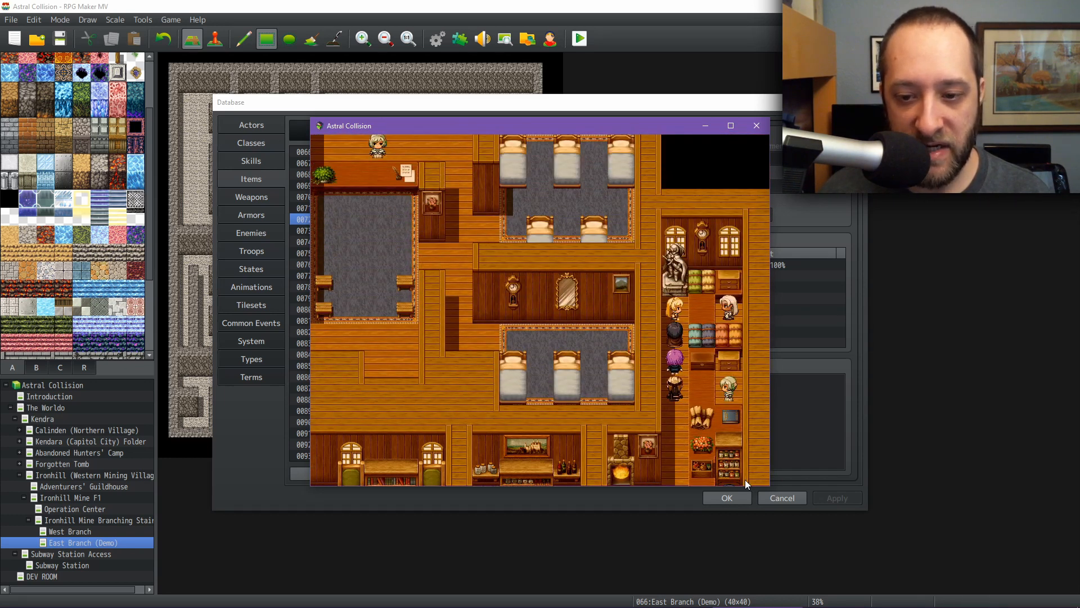
key("Return")
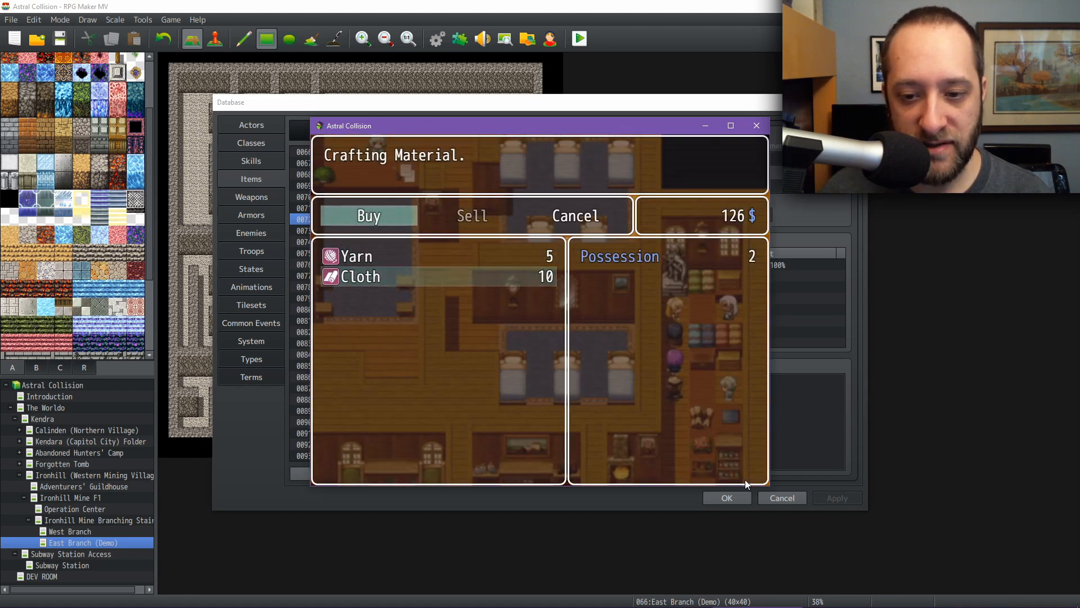
key("Escape")
Open the magic vendor's shop and look through the goods from Sun Wand to Tome of Life
key("Down")
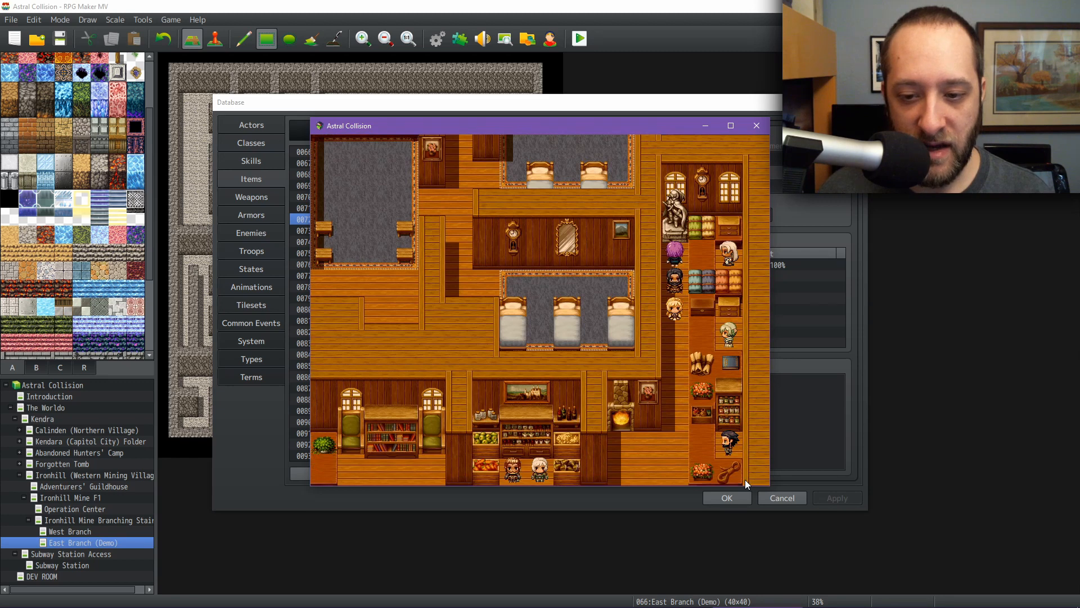
key("Return")
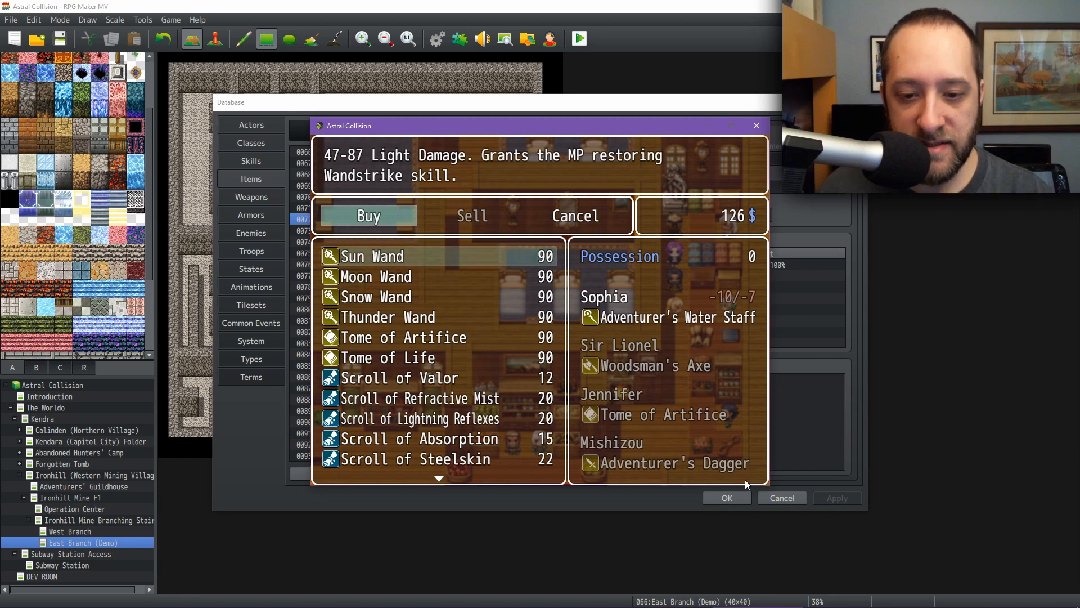
key("Down")
key("Down")
key("Down")
key("Down")
key("Down")
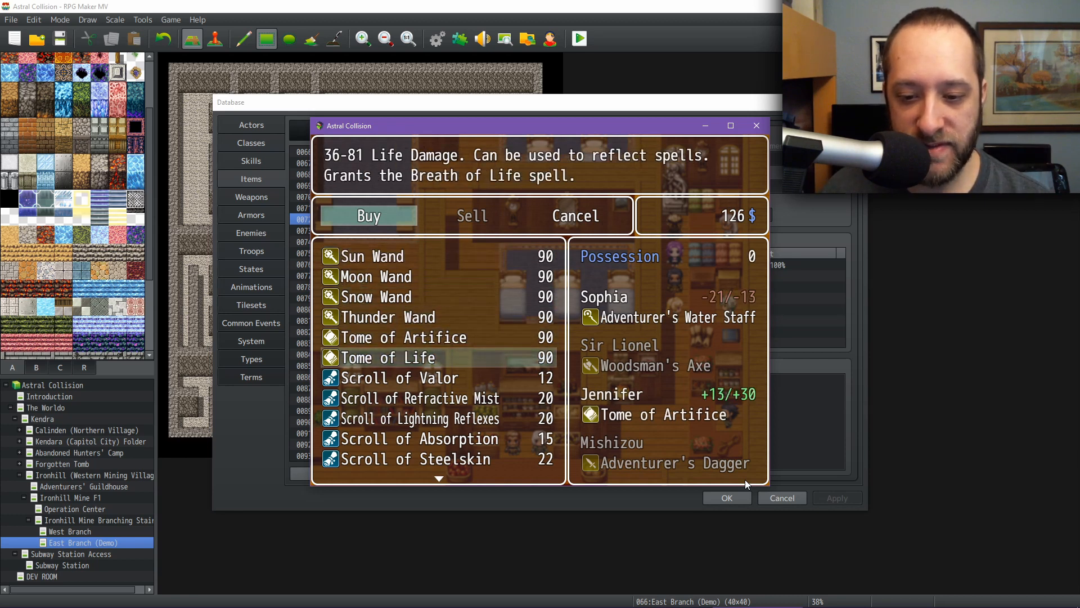
Compare the descriptions and character stat changes of the Tome of Artifice and the Tome of Life
key("Up")
key("Down")
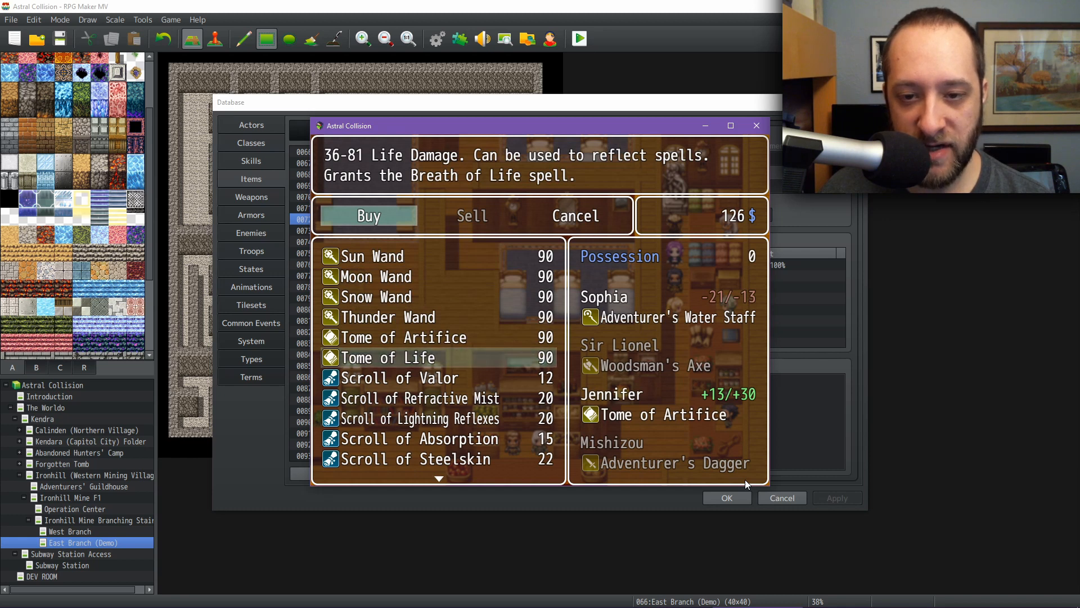
key("Up")
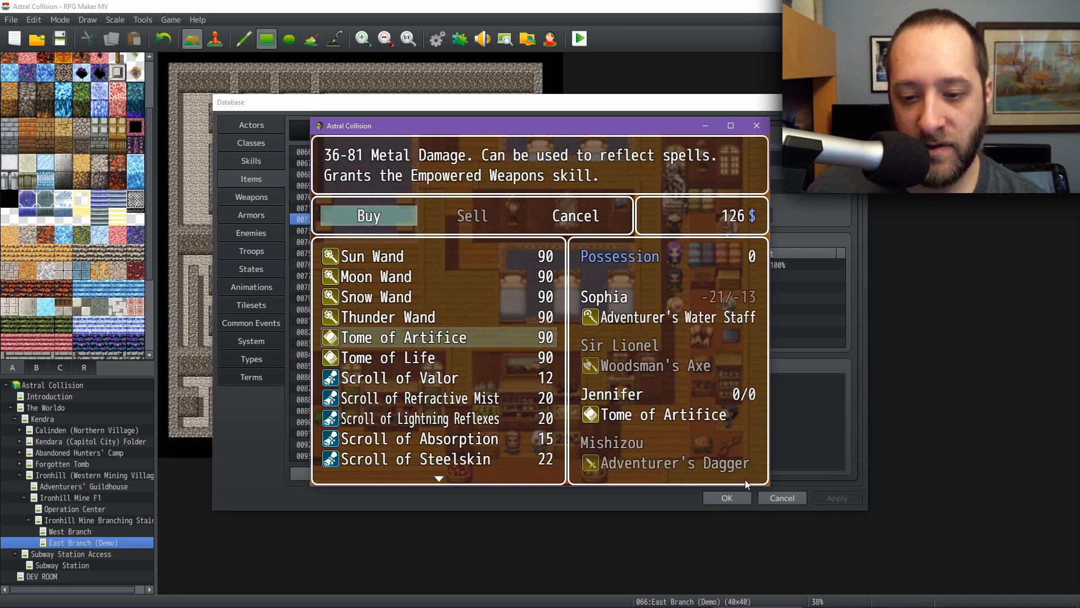
key("Down")
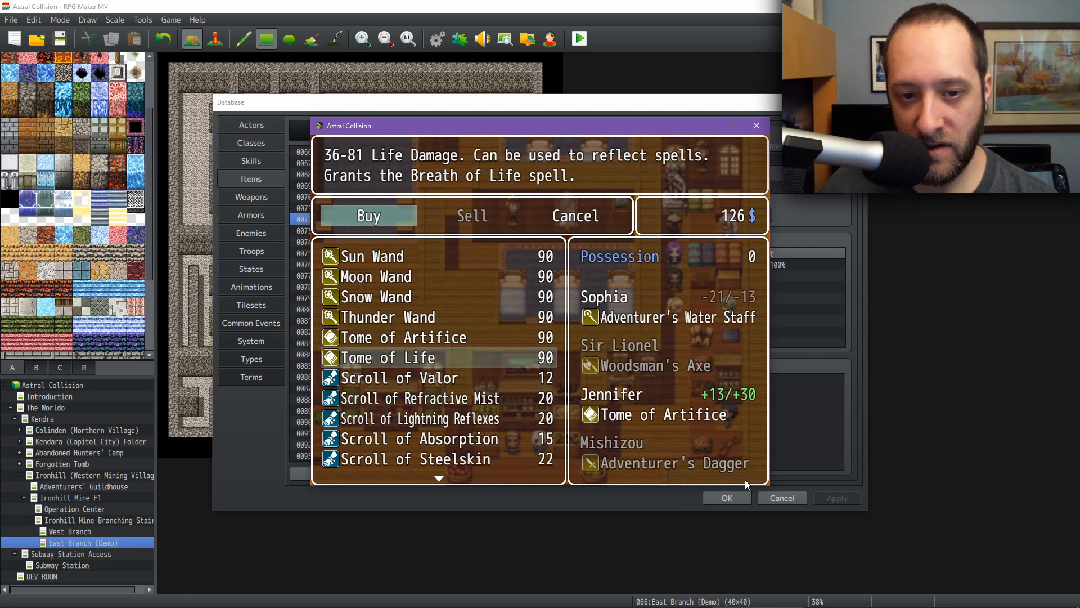
key("Up")
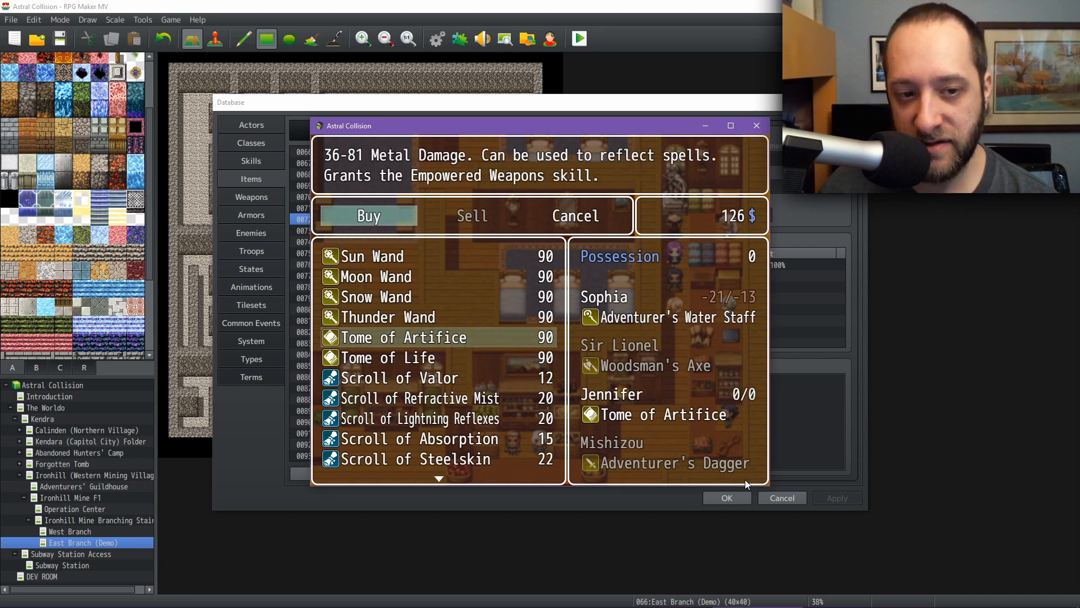
key("Down")
key("Up")
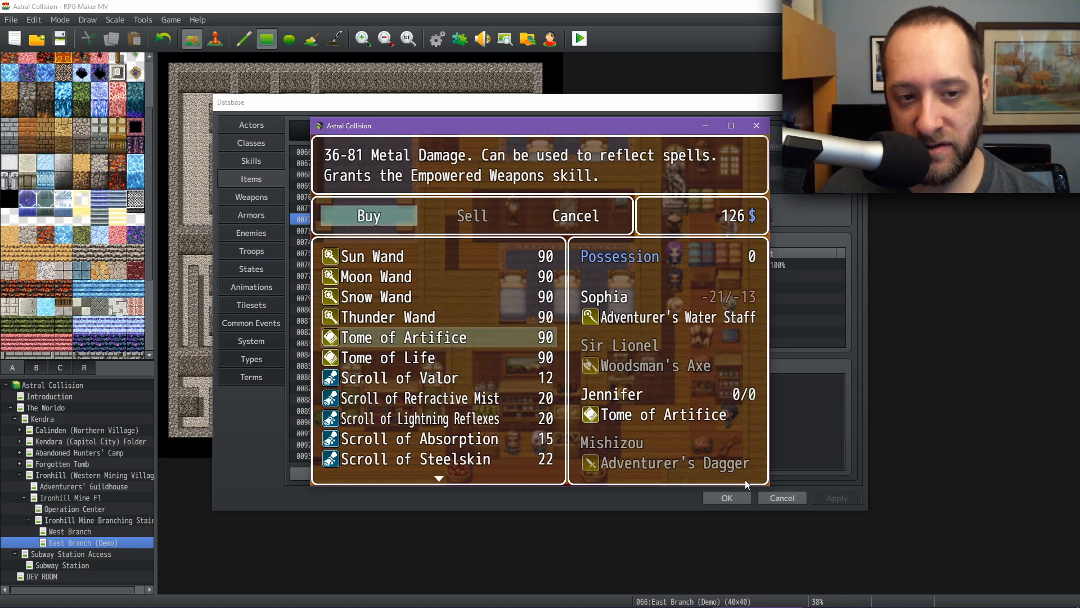
key("Down")
key("Up")
key("Down")
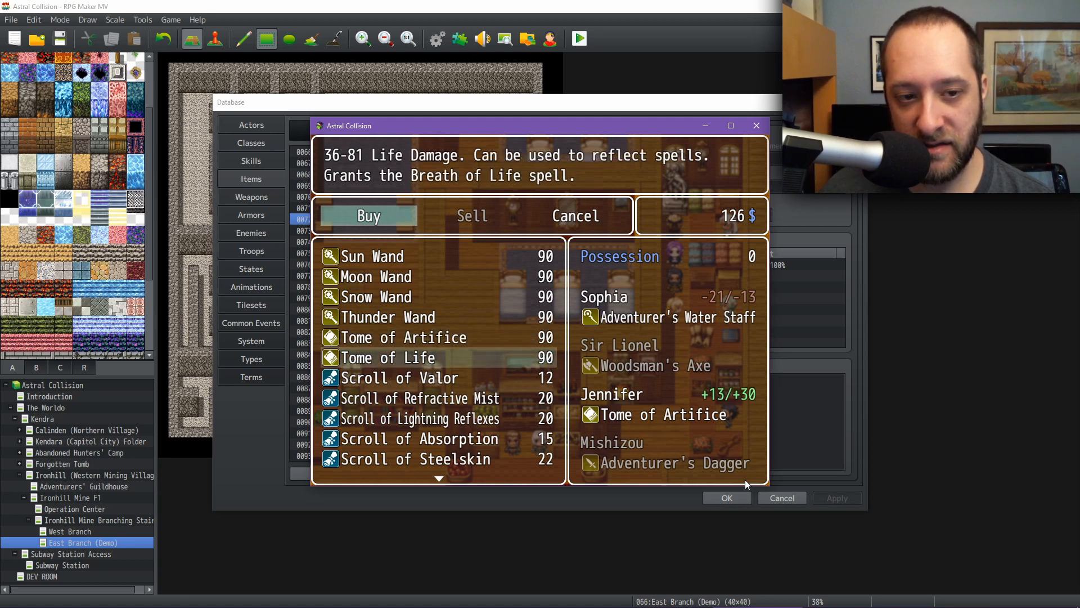
key("Up")
key("Down")
key("Up")
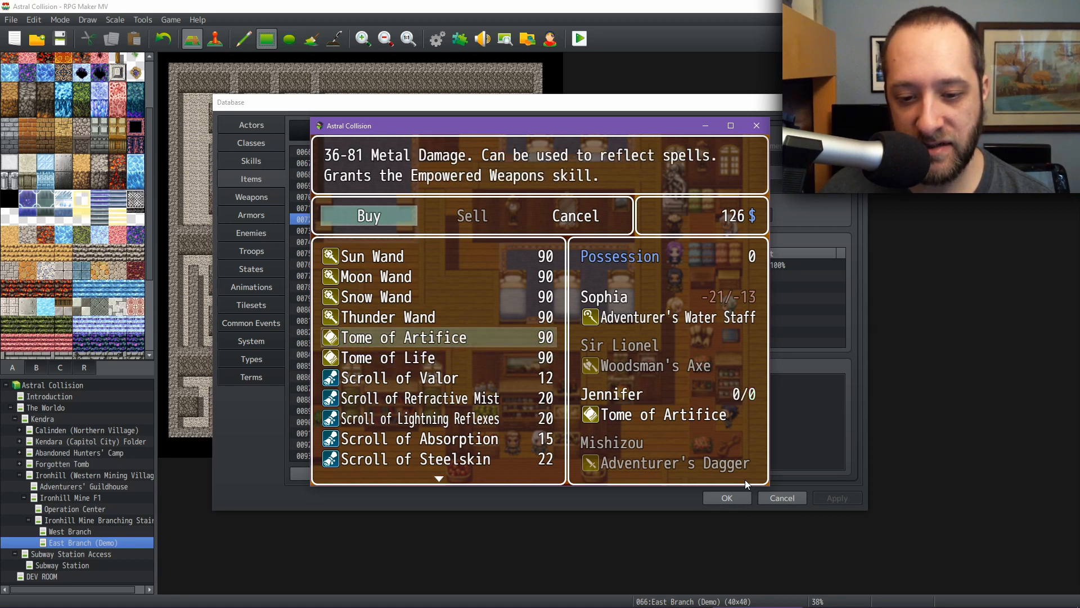
key("Down")
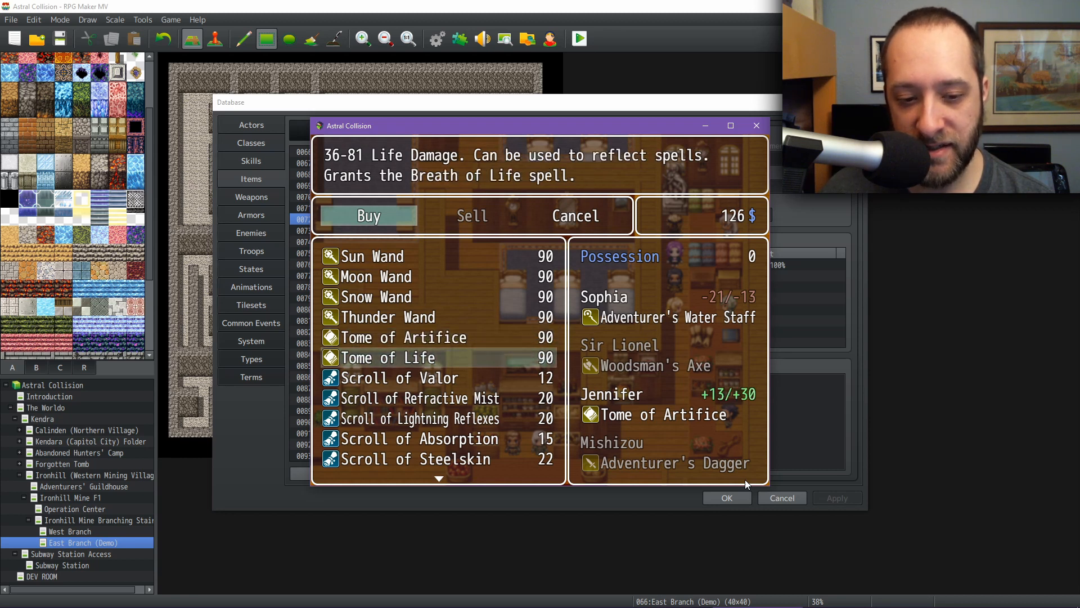
key("Up")
key("Down")
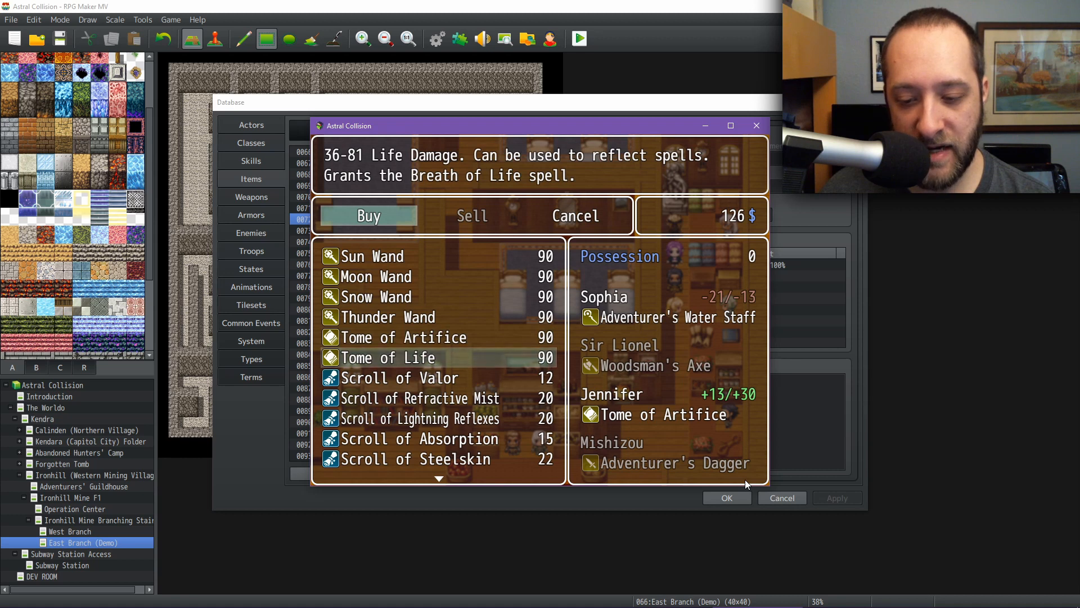
key("Up")
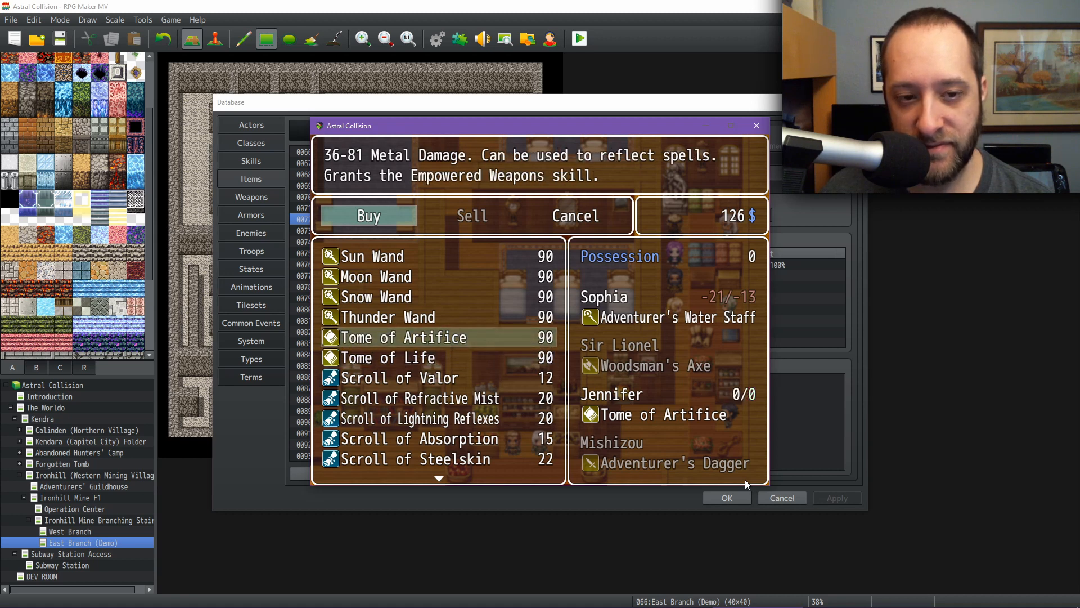
key("Down")
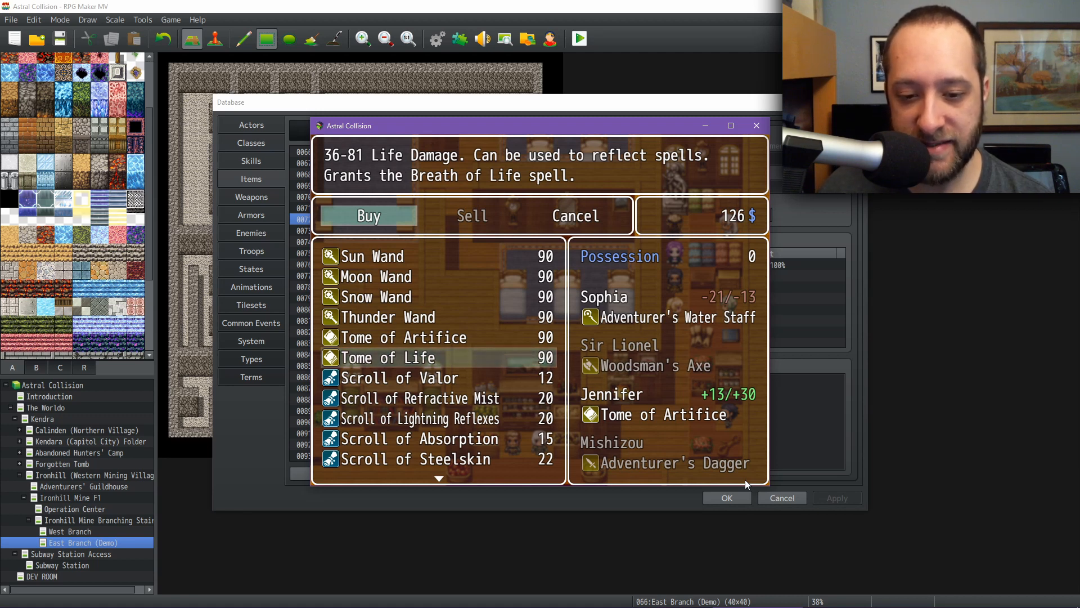
key("Up")
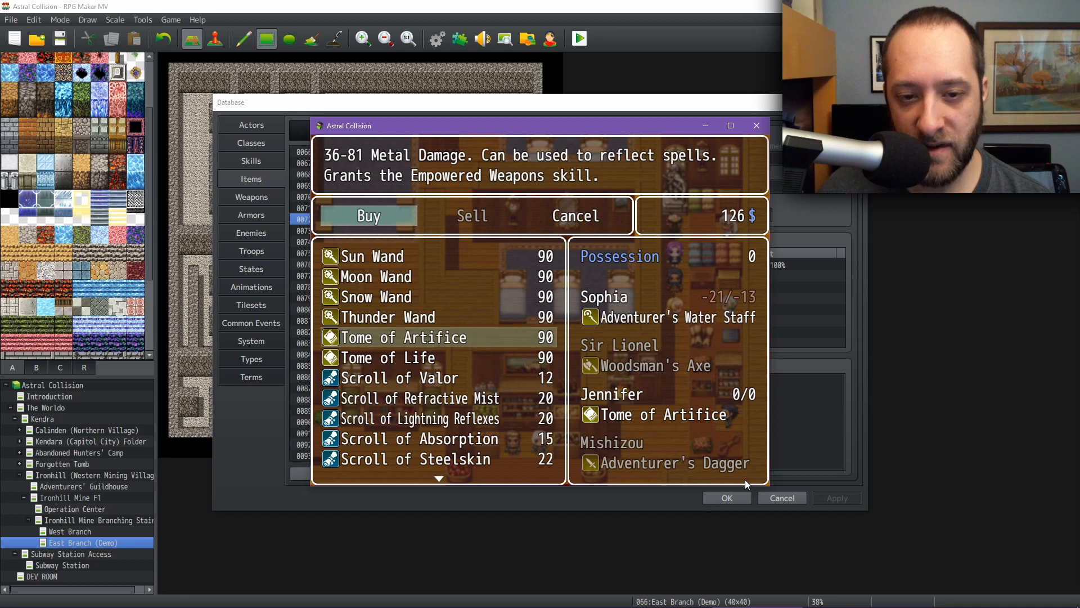
Examine the Sun, Moon, Snow and Thunder Wand descriptions in the magic shop
key("Up")
key("Up")
key("Up")
key("Up")
key("Down")
key("Down")
key("Down")
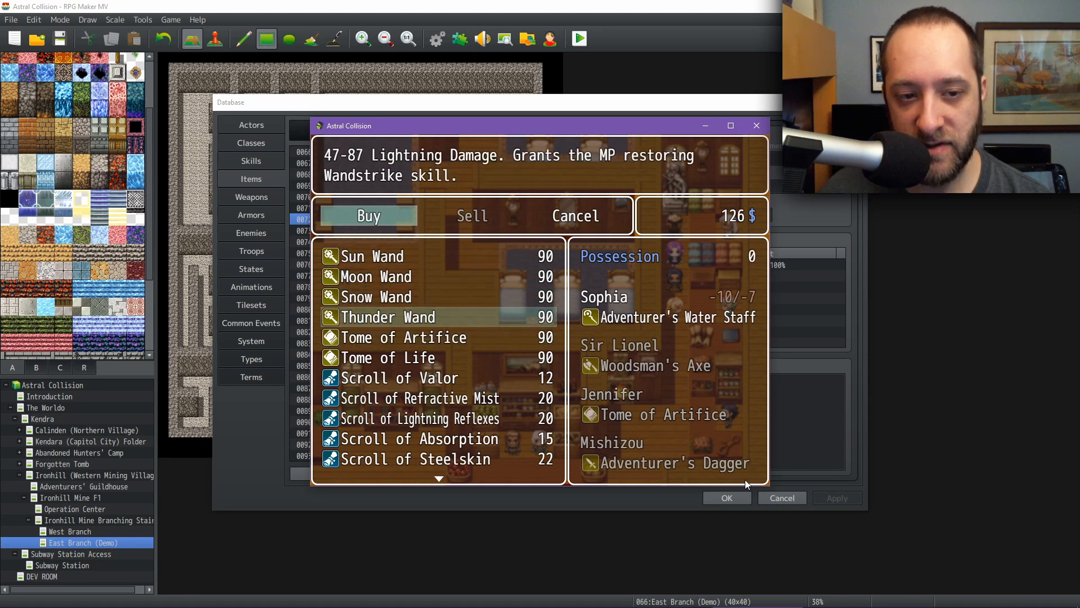
Look up the Wandstrike skill in the database and examine its description, costs and full damage formula
left_click(301, 100)
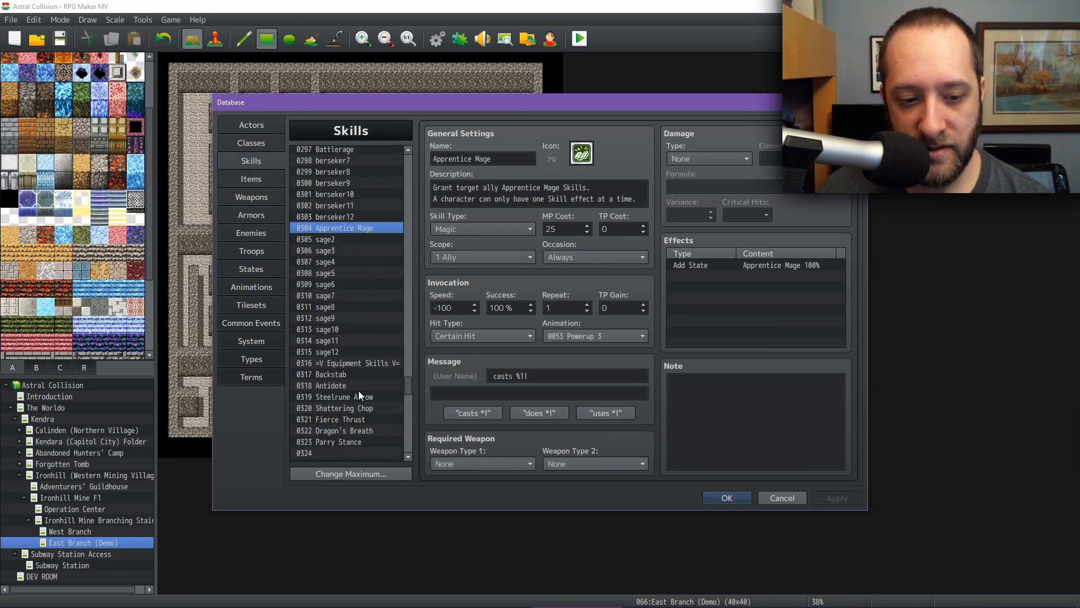
scroll(362, 431, "up", 6)
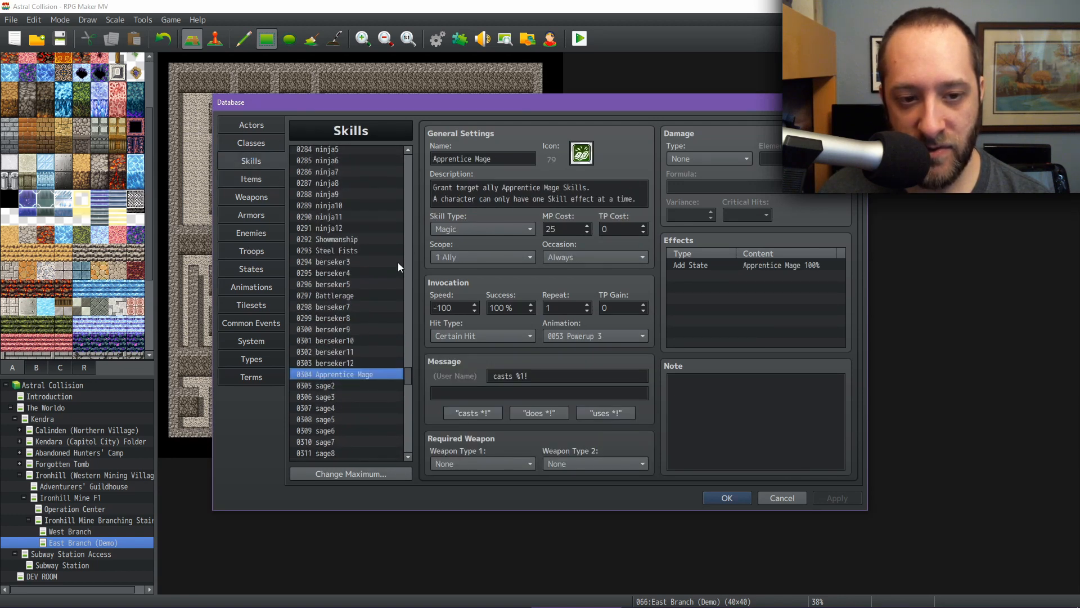
left_click_drag(411, 375, 414, 204)
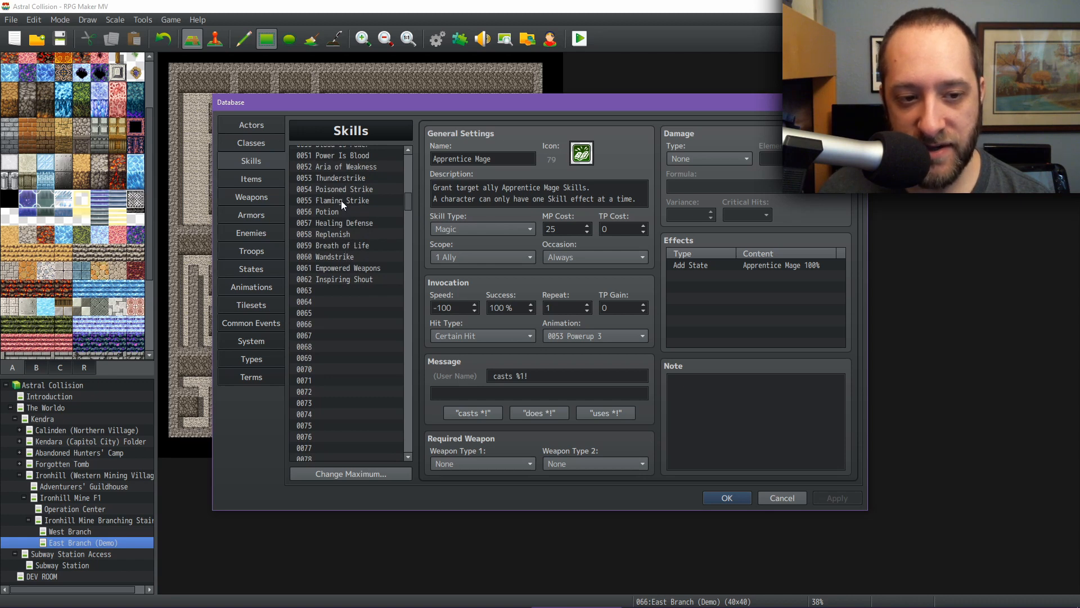
left_click(350, 256)
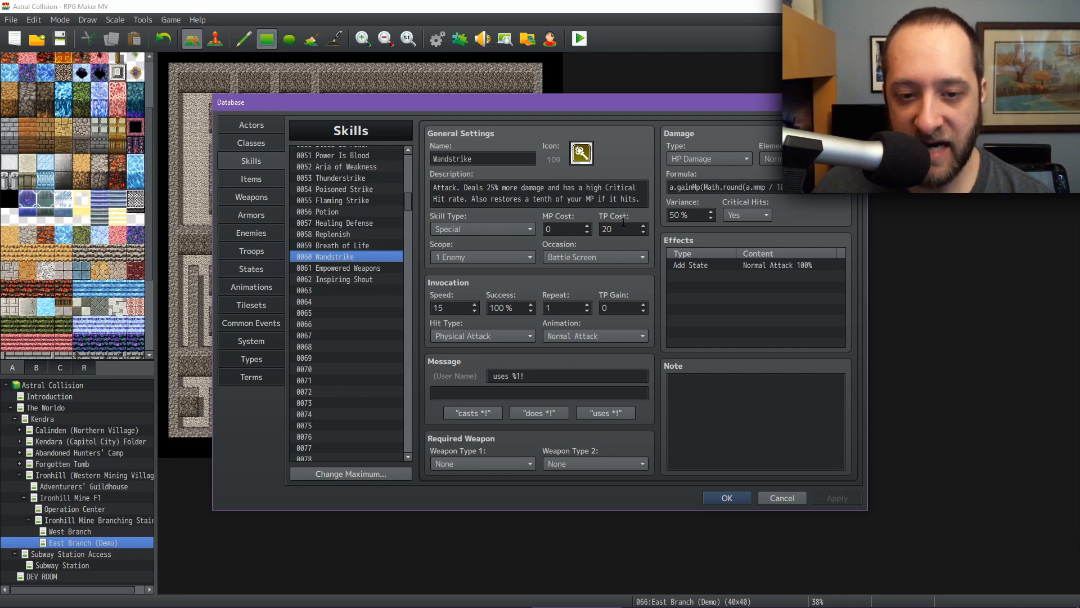
mouse_move(623, 222)
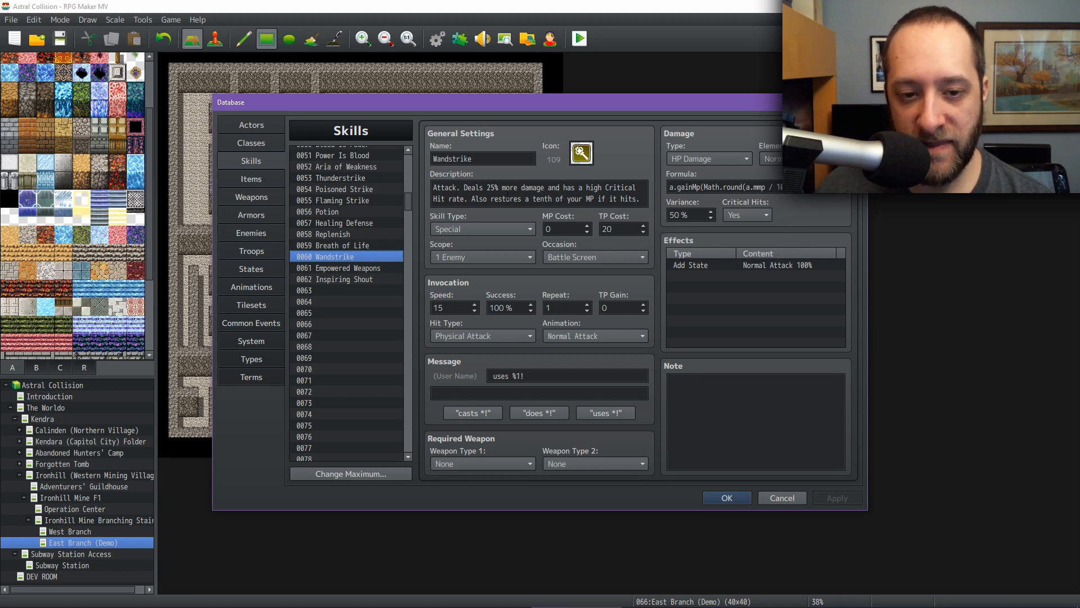
left_click_drag(669, 187, 758, 187)
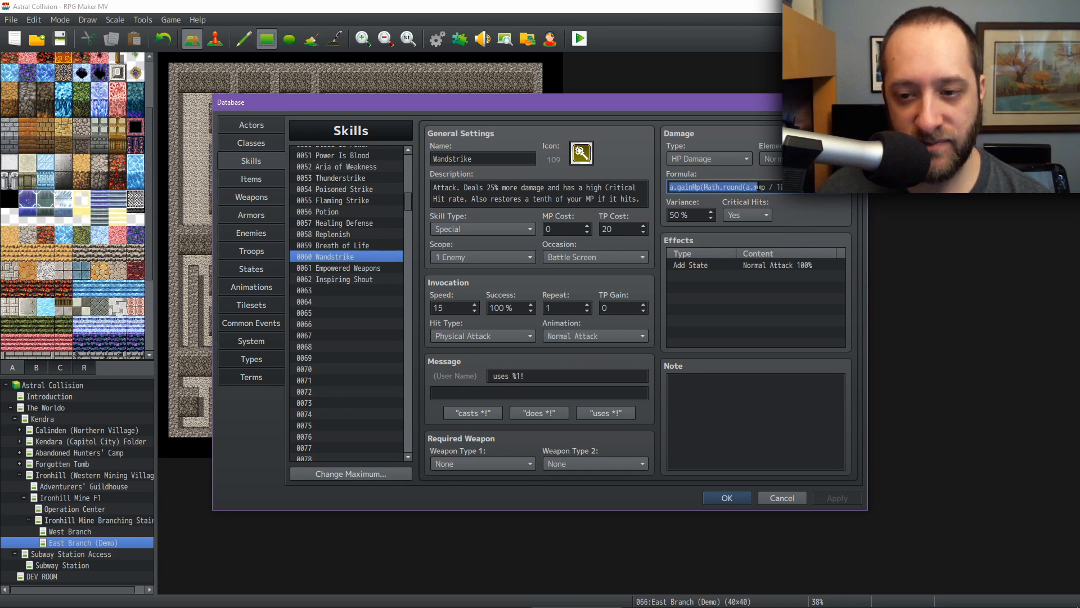
key("End")
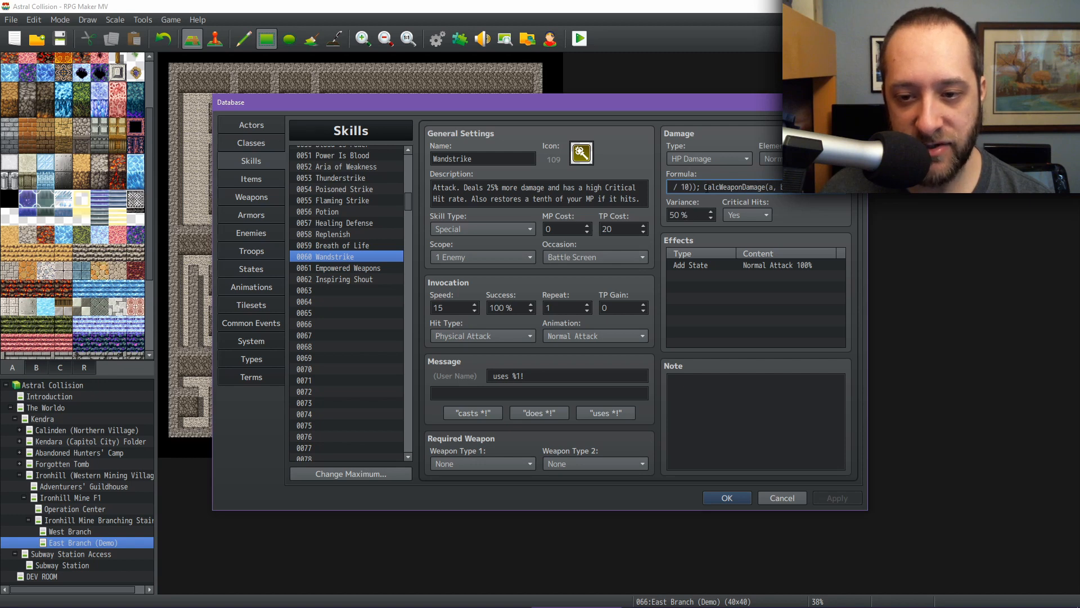
key("Home")
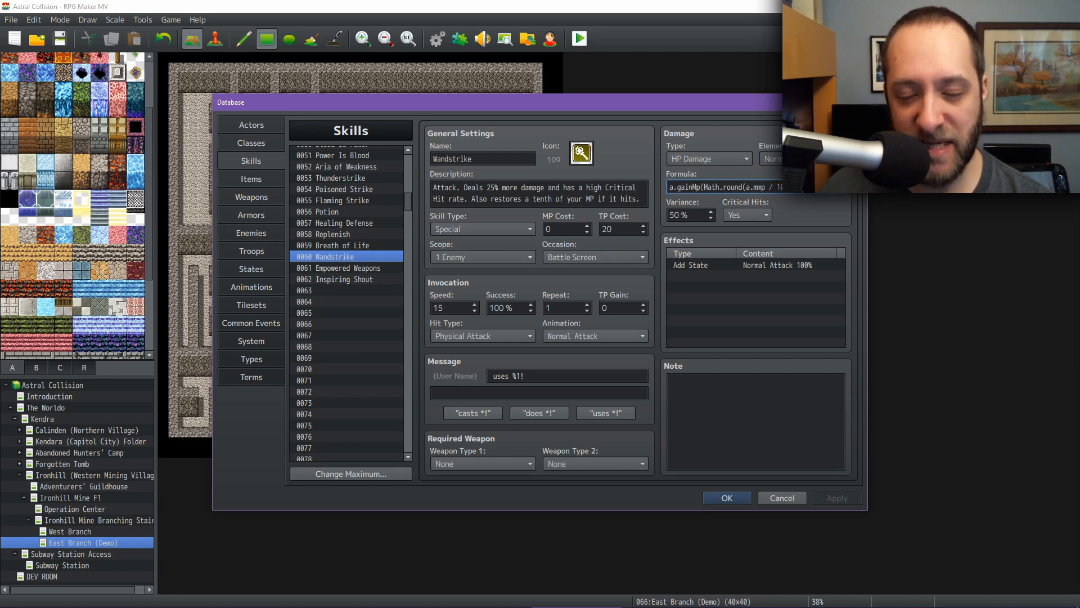
View the Empowered Weapons skill entry and return to the playtest's magic shop to read the Tome of Life
left_click(346, 268)
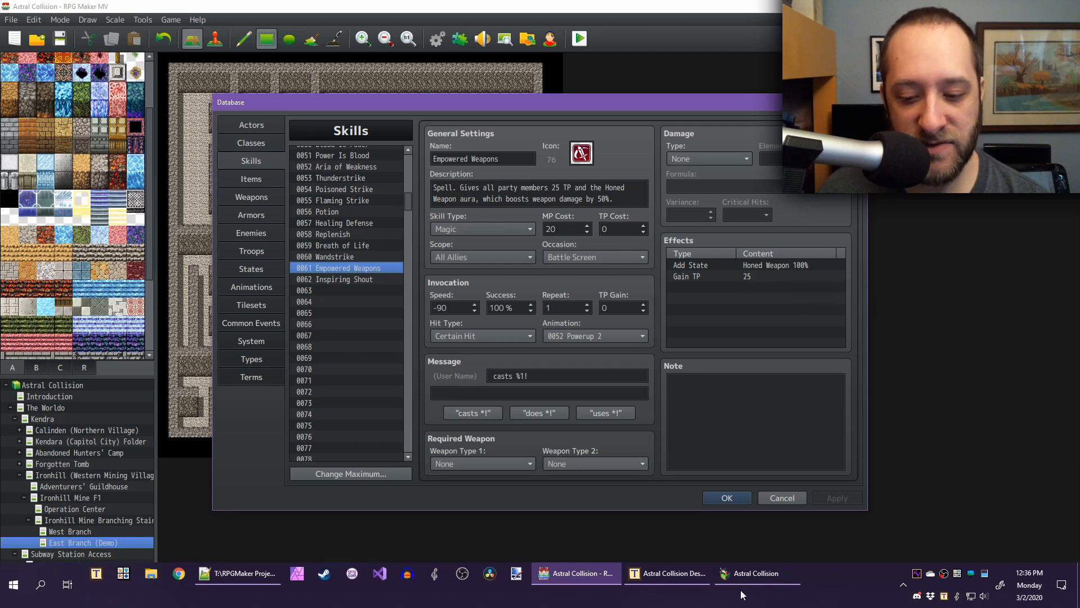
left_click(755, 575)
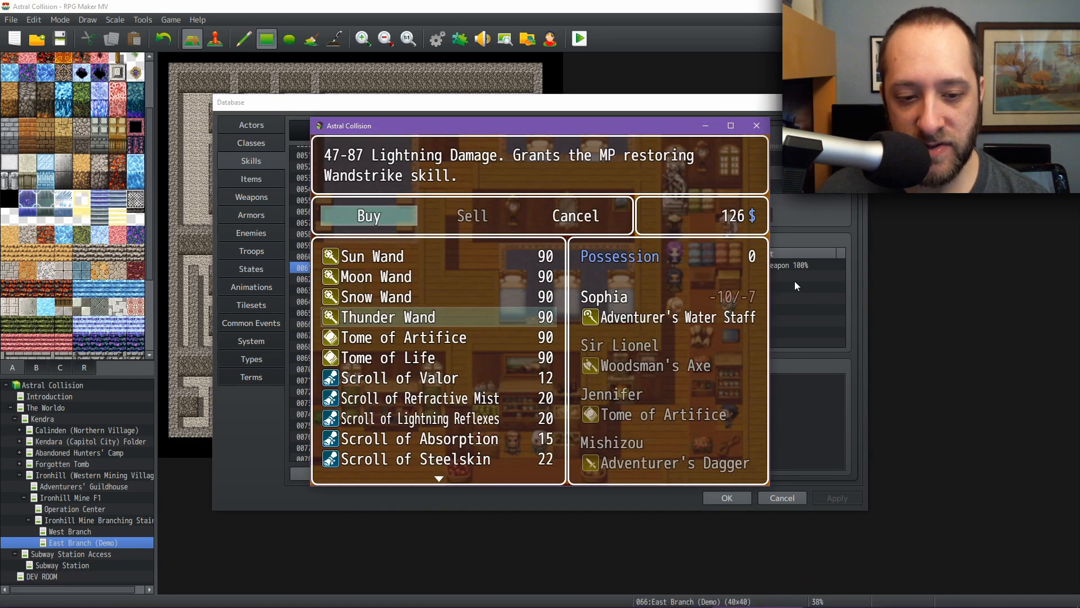
key("Down")
key("Down")
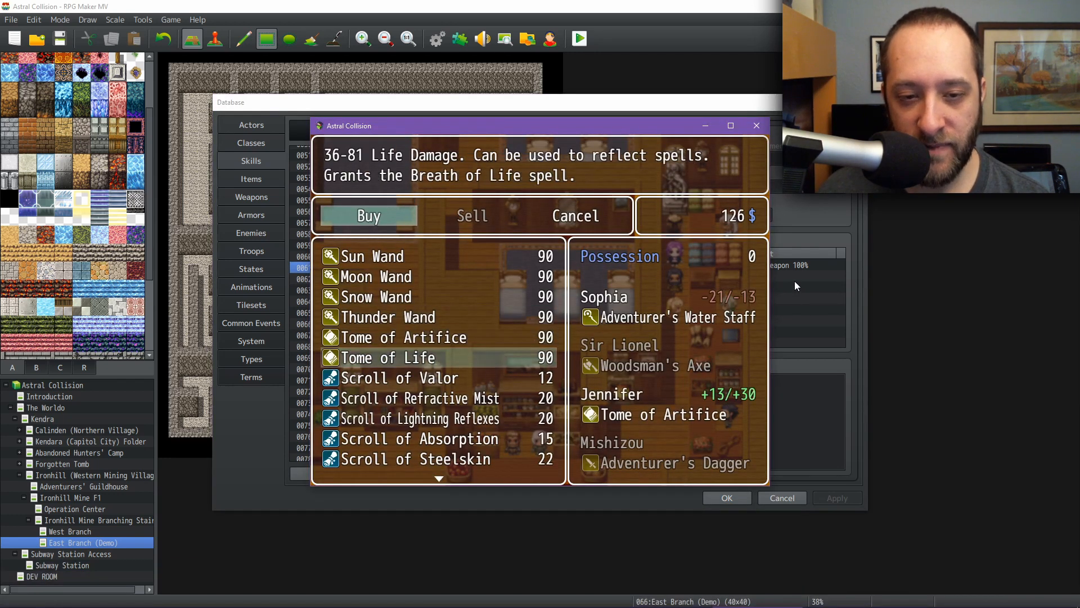
View the Breath of Life skill's database entry, including its healing formula and added state
left_click(589, 110)
left_click(348, 246)
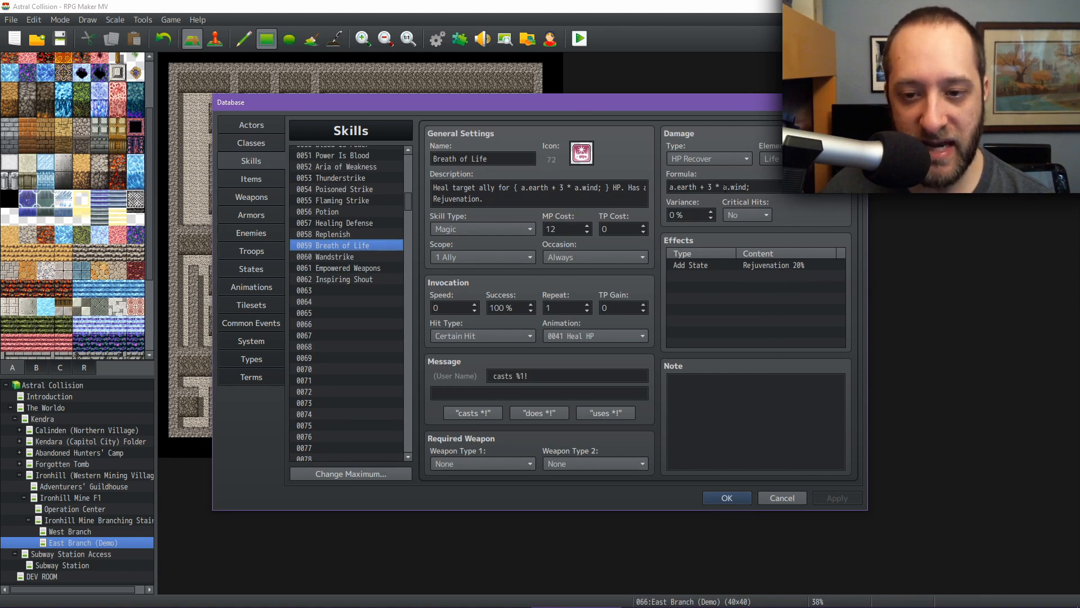
mouse_move(629, 607)
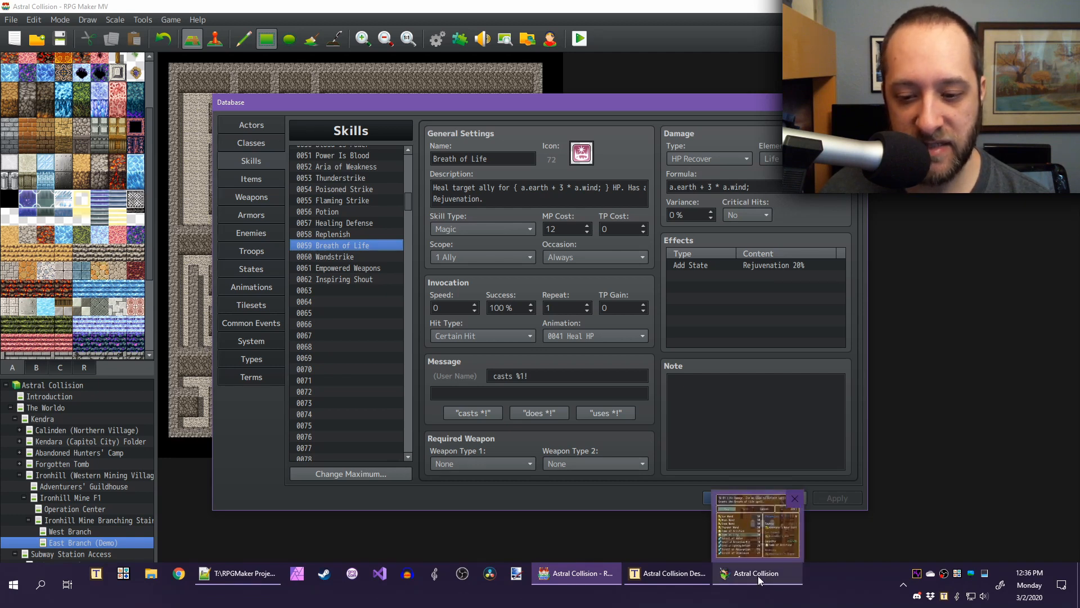
Switch back to the playtest and read the Scrolls of Valor, Refractive Mist, Lightning Reflexes and Absorption descriptions
left_click(758, 576)
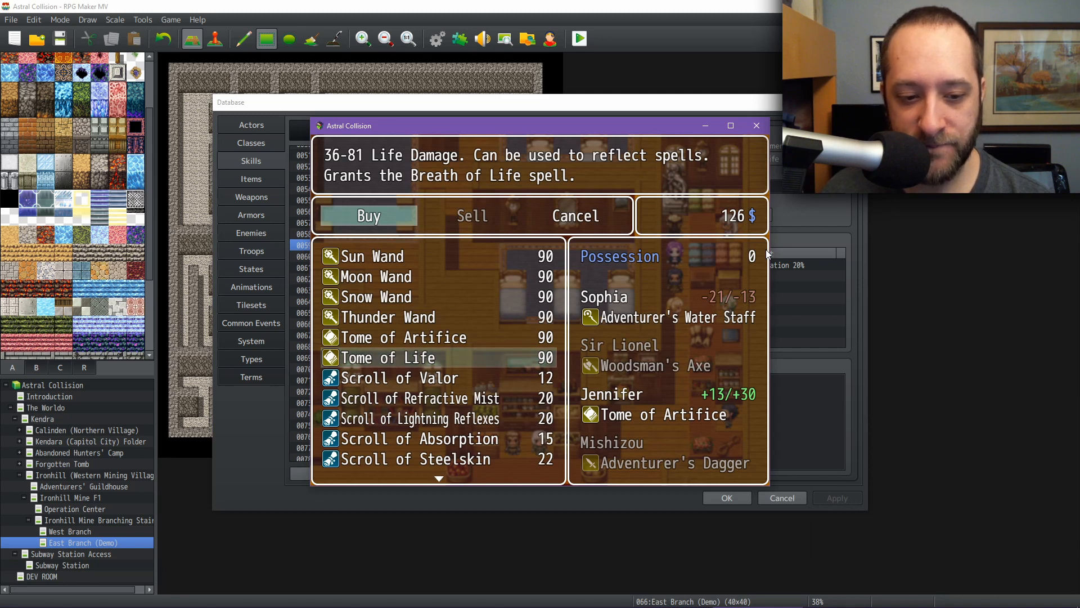
key("Down")
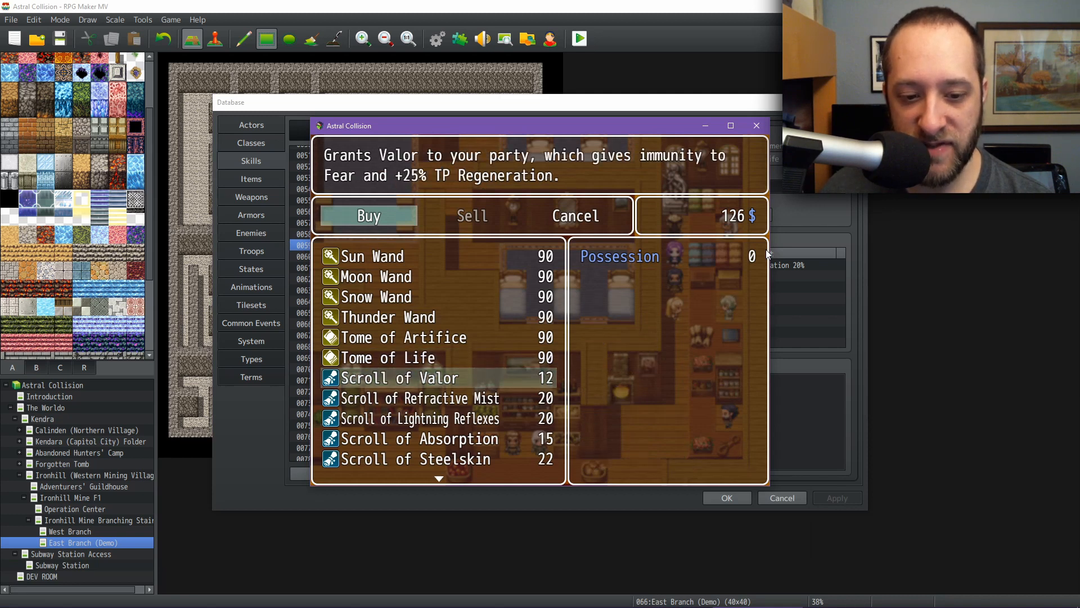
key("Down")
key("Up")
key("Down")
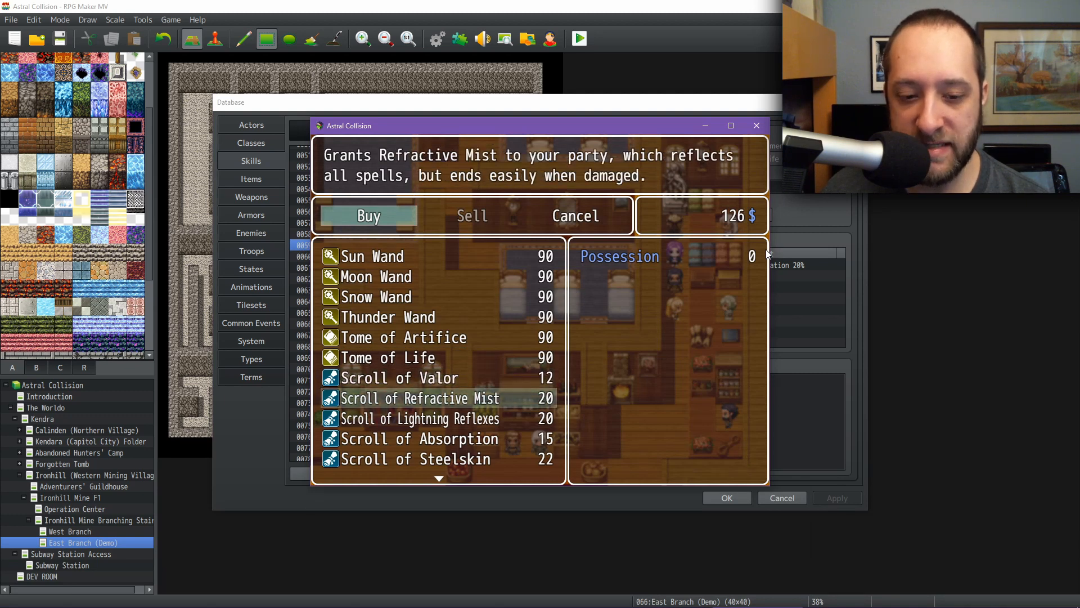
key("Up")
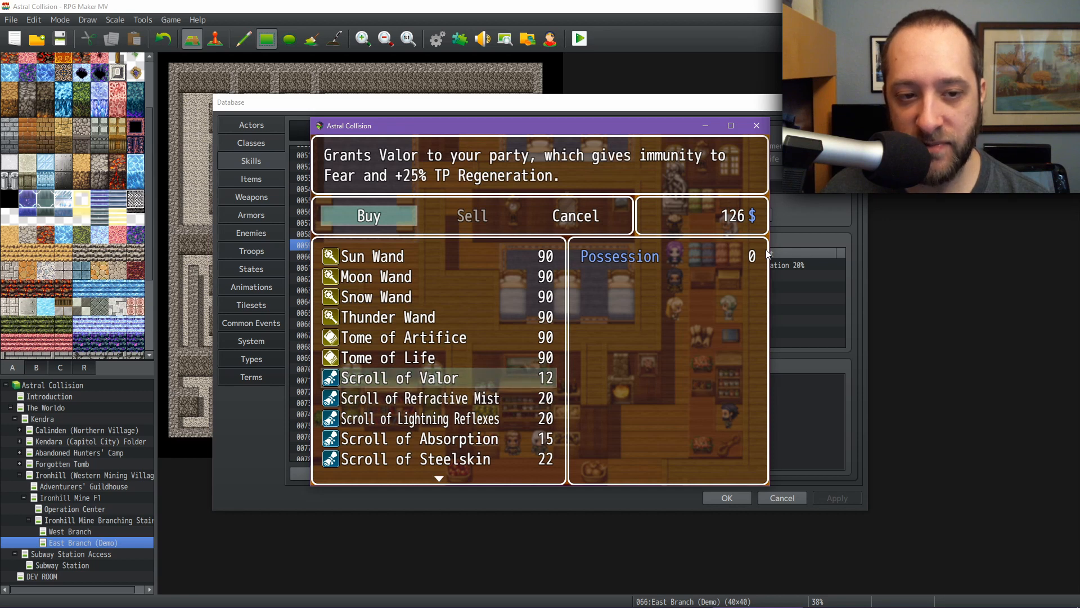
key("Down")
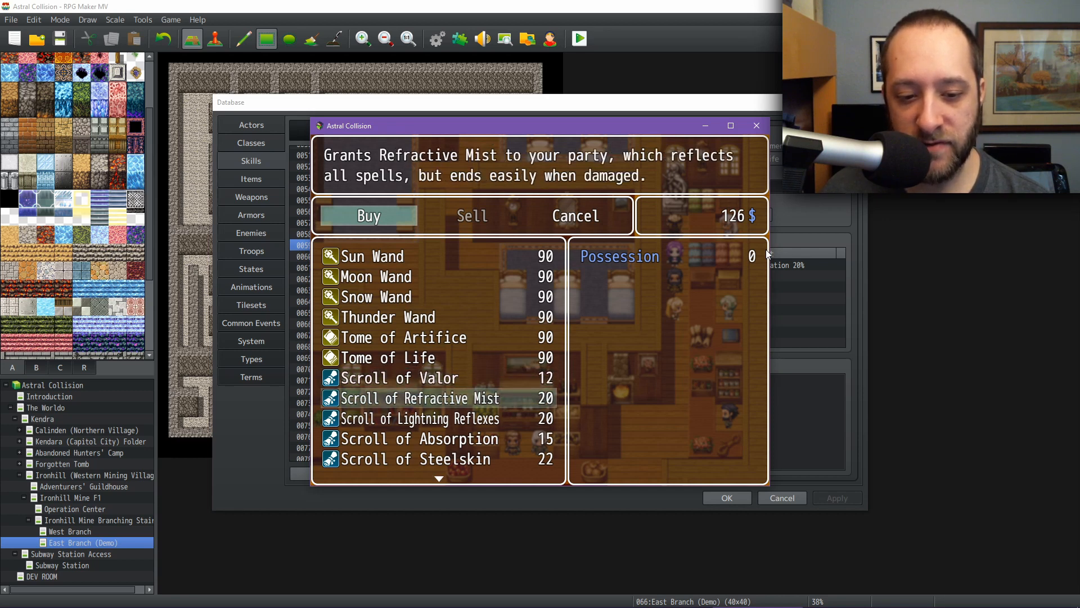
key("Down")
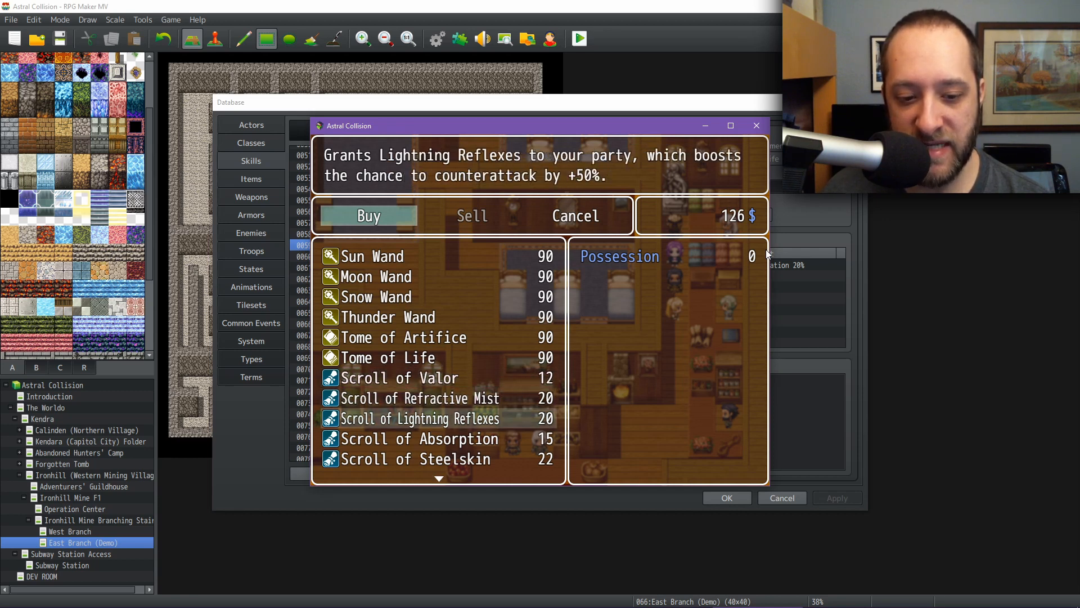
key("Down")
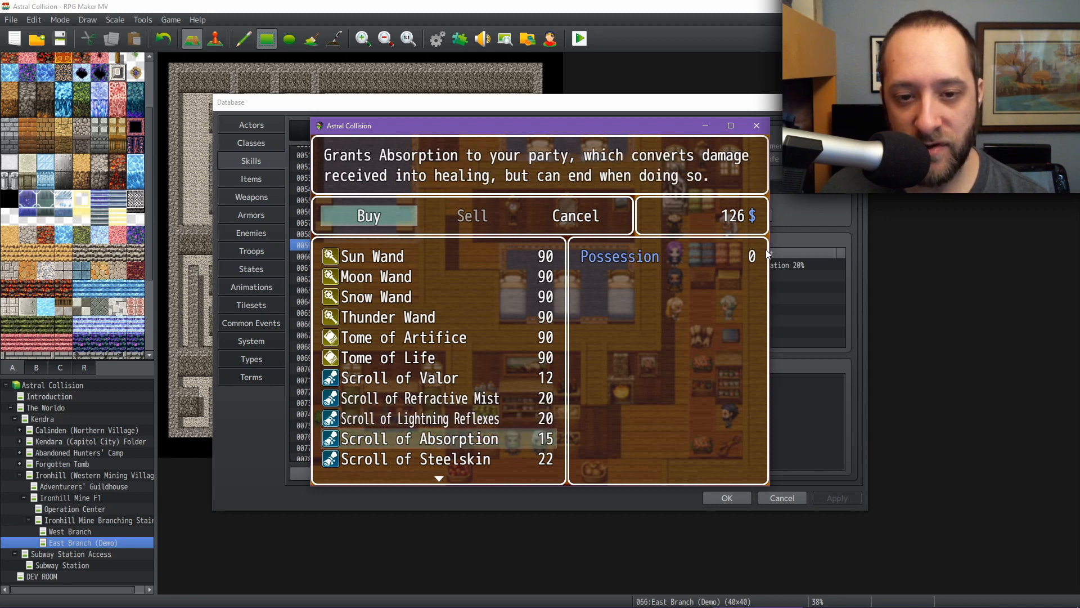
Examine the shop's scrolls from Steelskin through Windborne Speed and Warding Light to Vampiric Aura
key("Down")
key("Down")
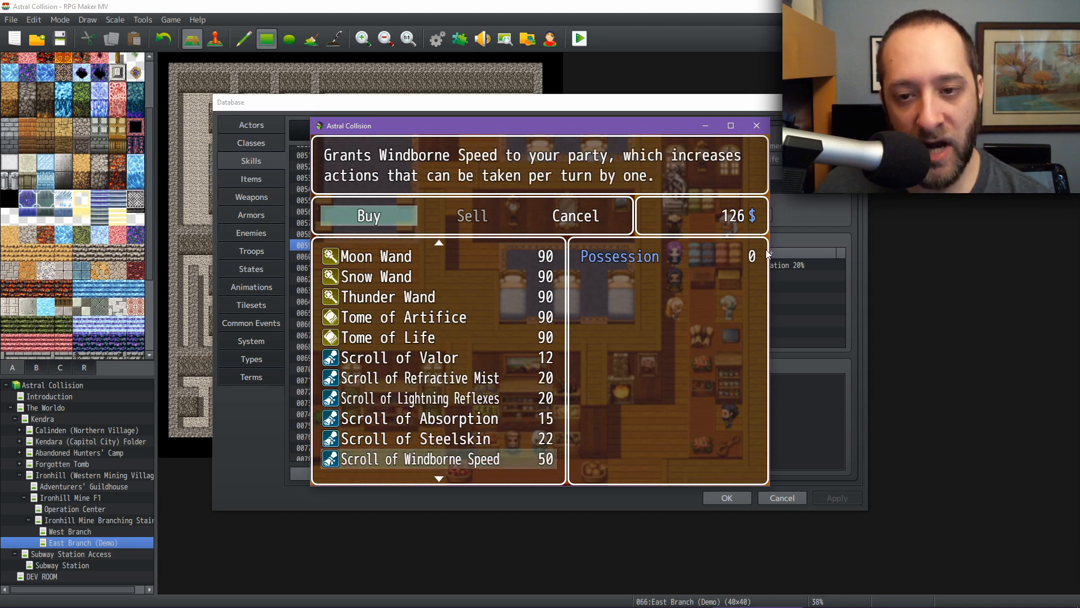
key("Down")
key("Down")
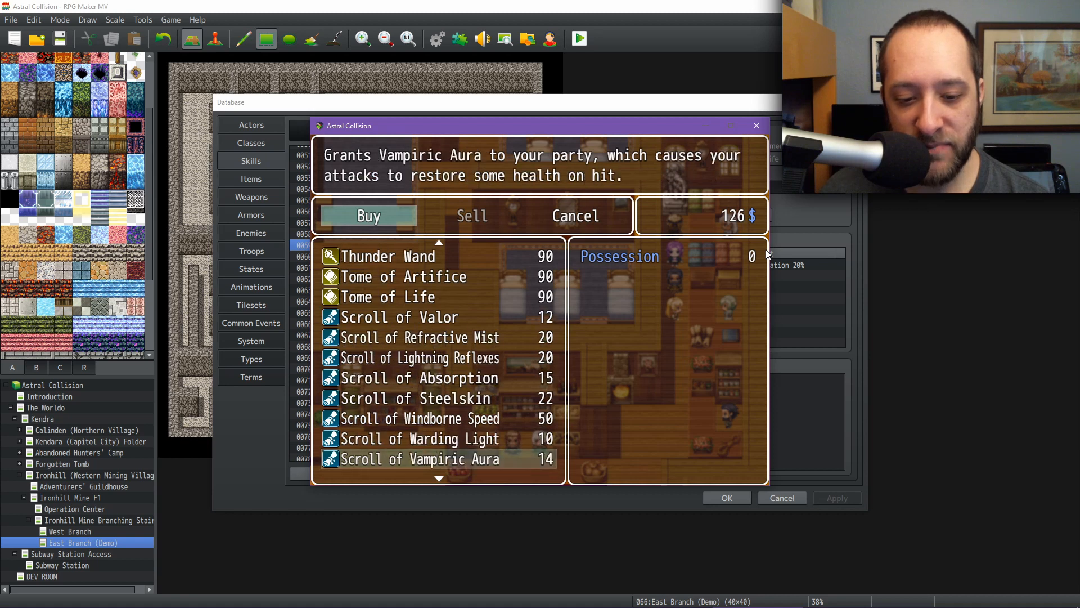
key("Up")
key("Up")
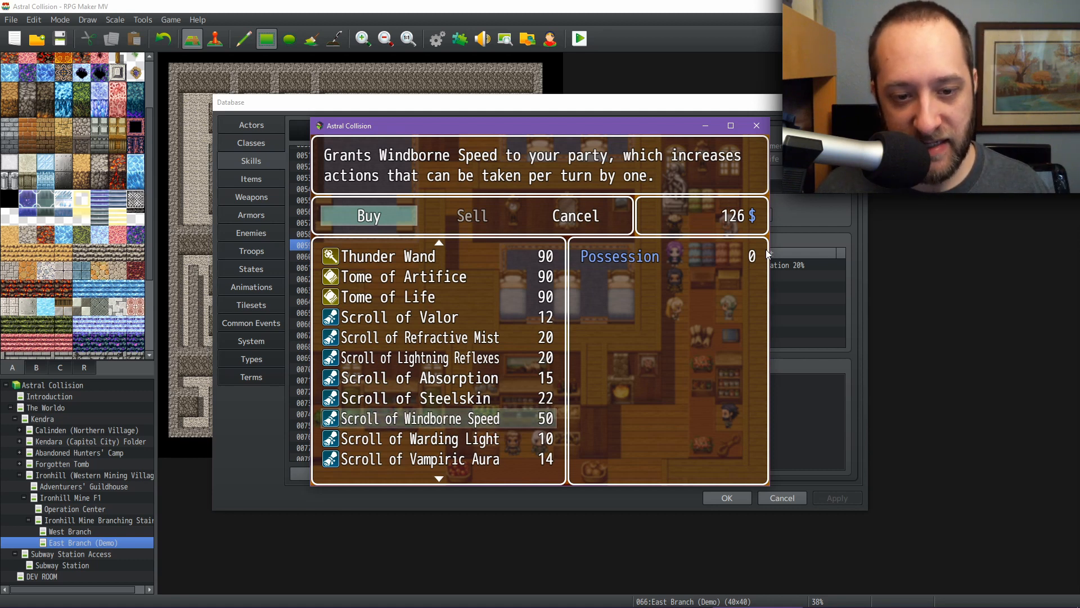
key("Down")
key("Down")
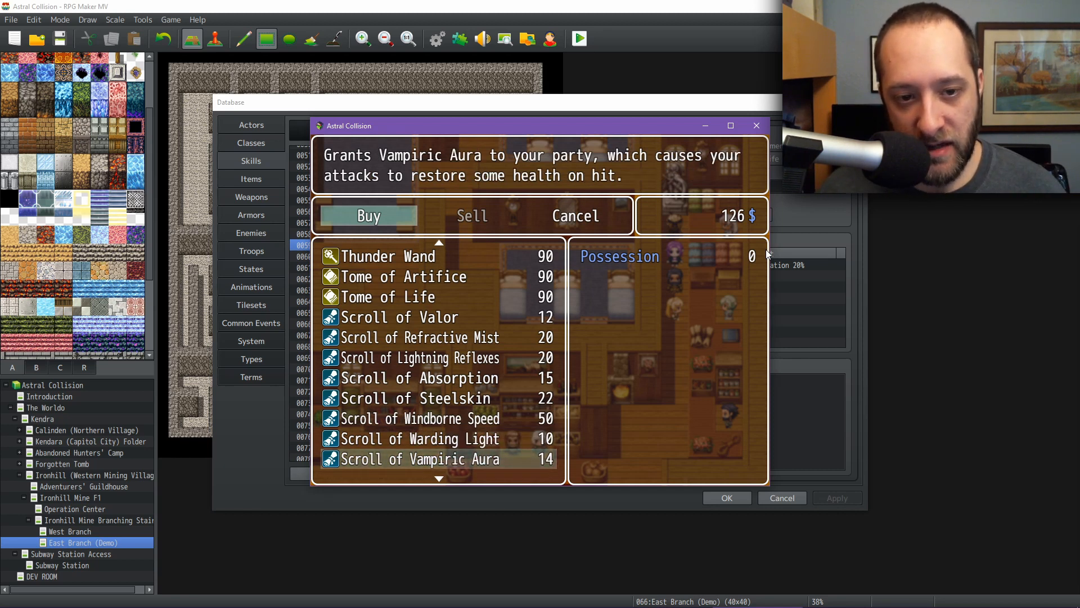
Read through the remaining magic goods from the Scroll of Rejuvenation to Mystical Dust
key("Down")
key("Up")
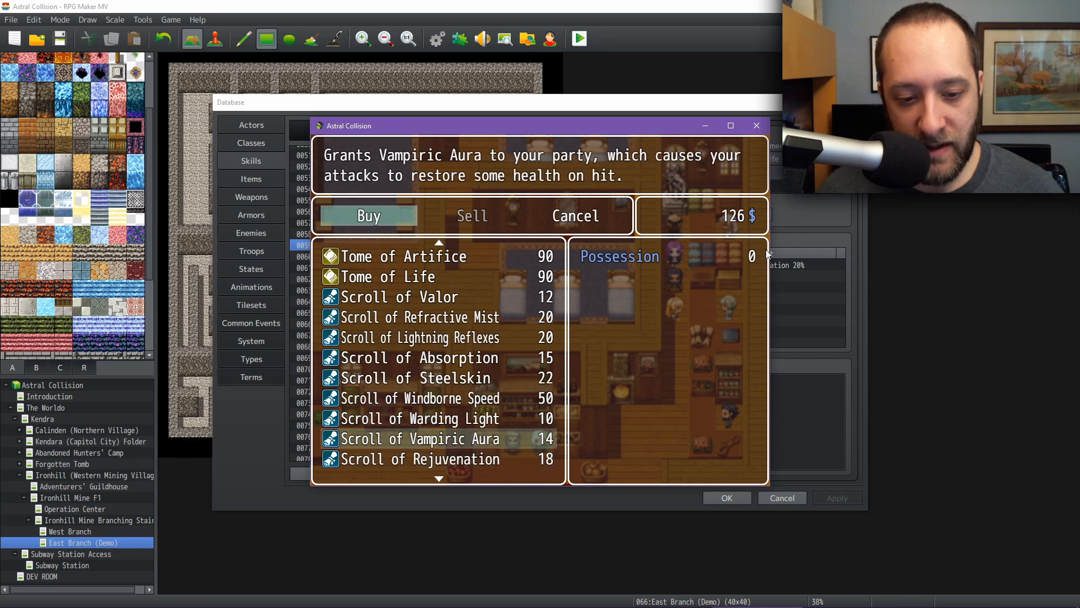
key("Down")
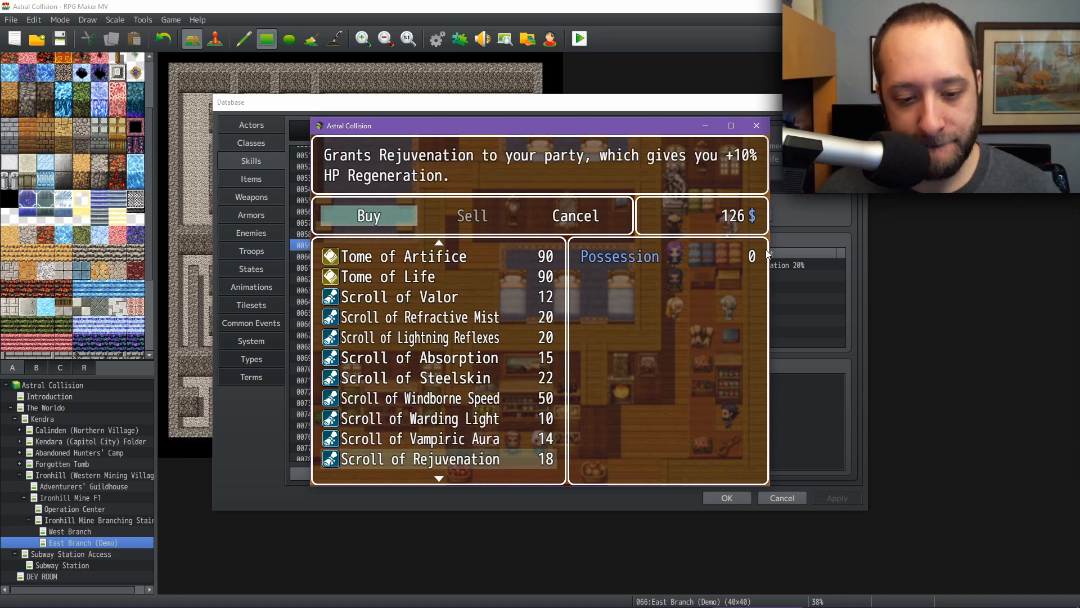
key("Down")
key("Down")
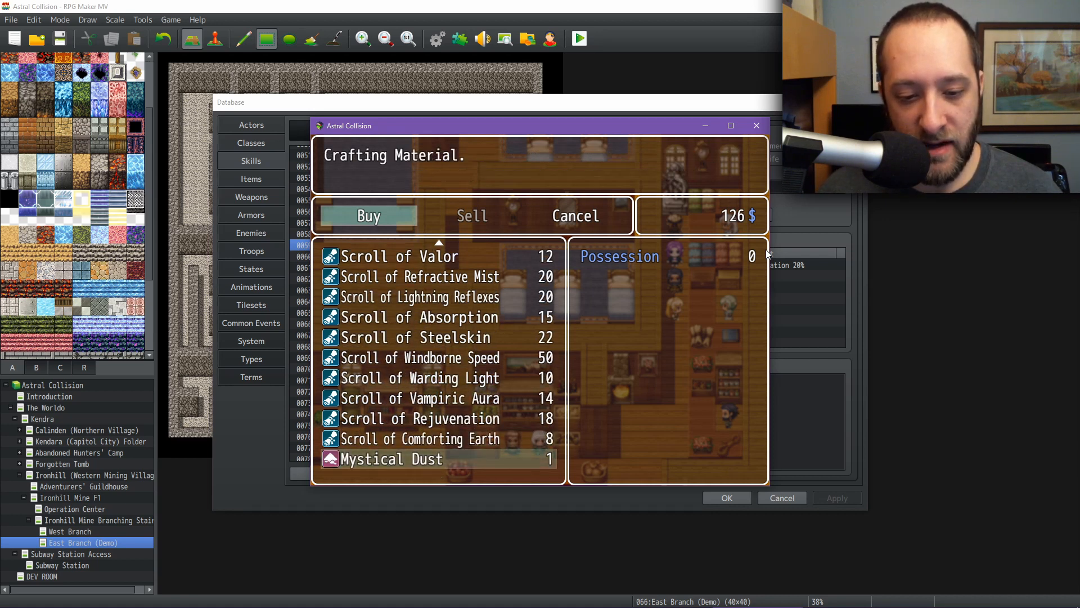
Look back over the magic shop's wands and the Tome of Artifice
key("Down")
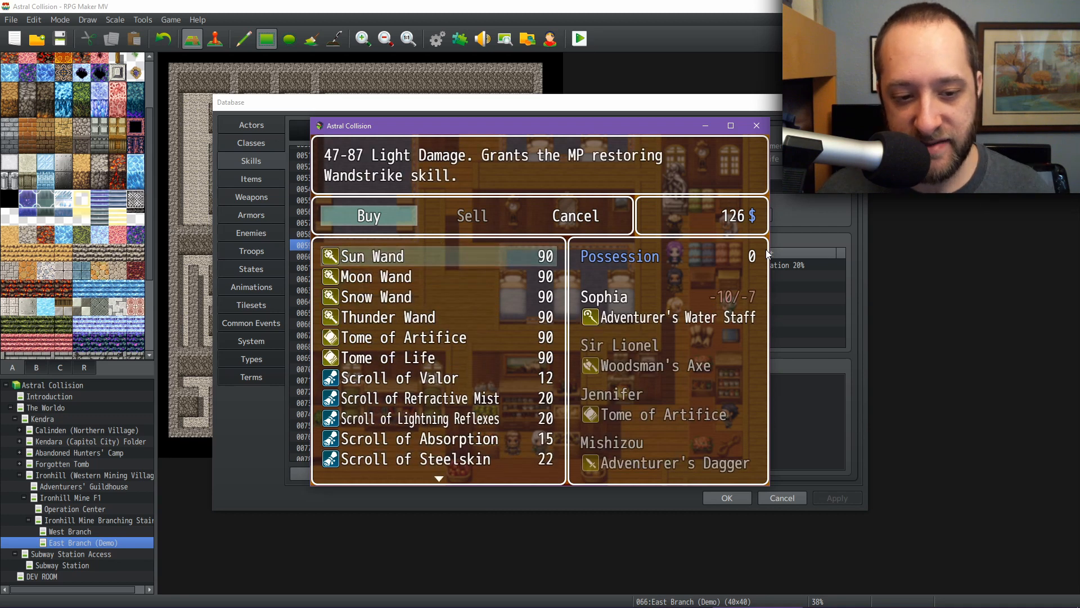
key("Down")
key("Down")
key("Down")
key("Down")
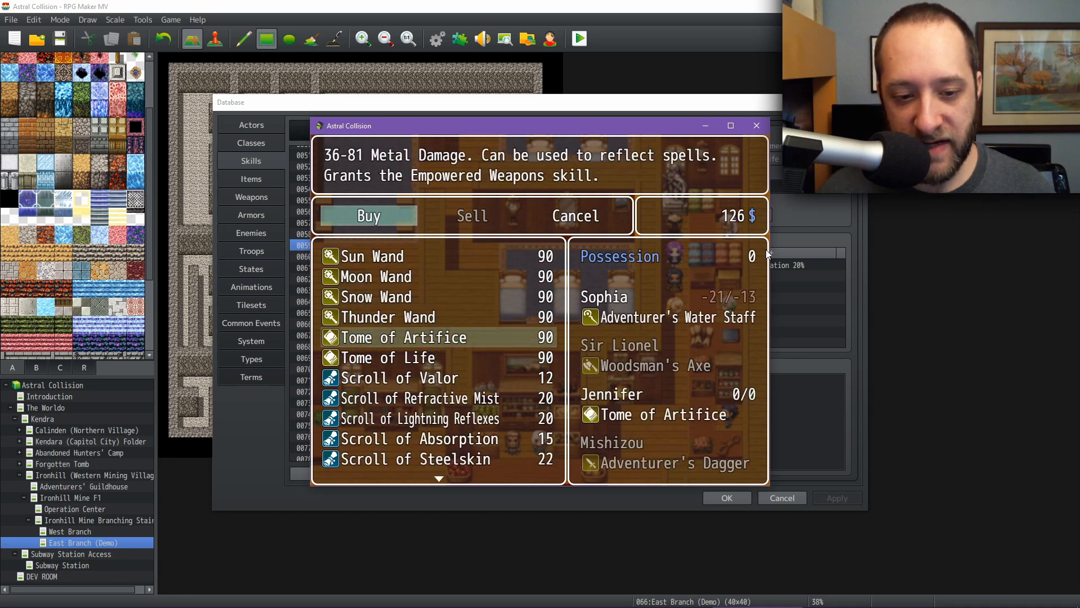
key("Up")
key("Up")
key("Up")
key("Up")
Buy 20 Mystical Dust from the magic vendor
key("Down")
key("Down")
key("Down")
key("Down")
key("Down")
key("Down")
key("Down")
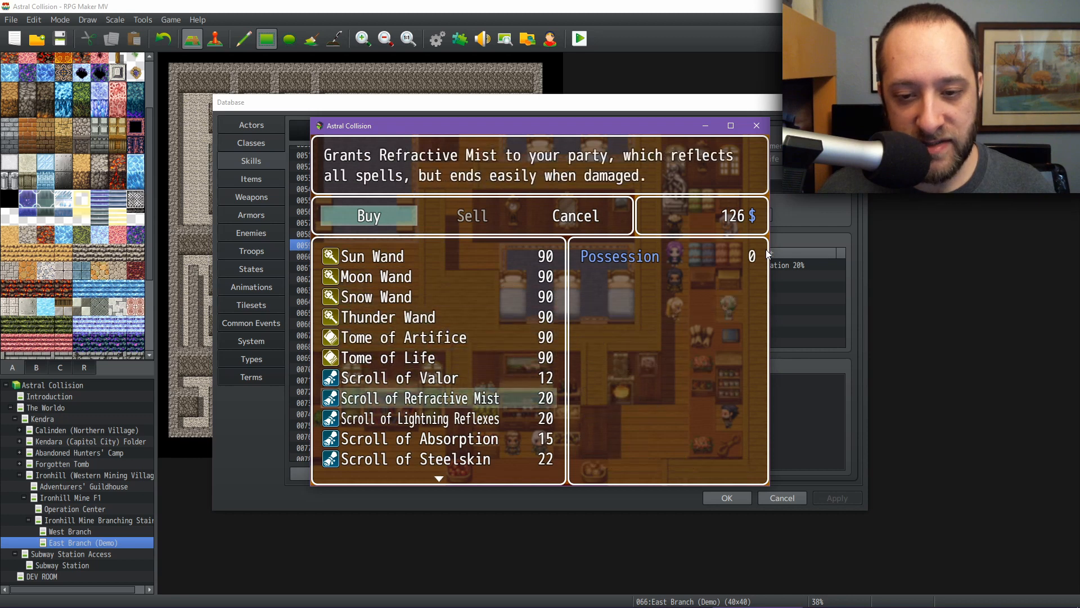
key("Down")
key("Down")
key("Down")
key("Down")
key("Down")
key("Down")
key("Down")
key("Down")
key("Down")
key("Return")
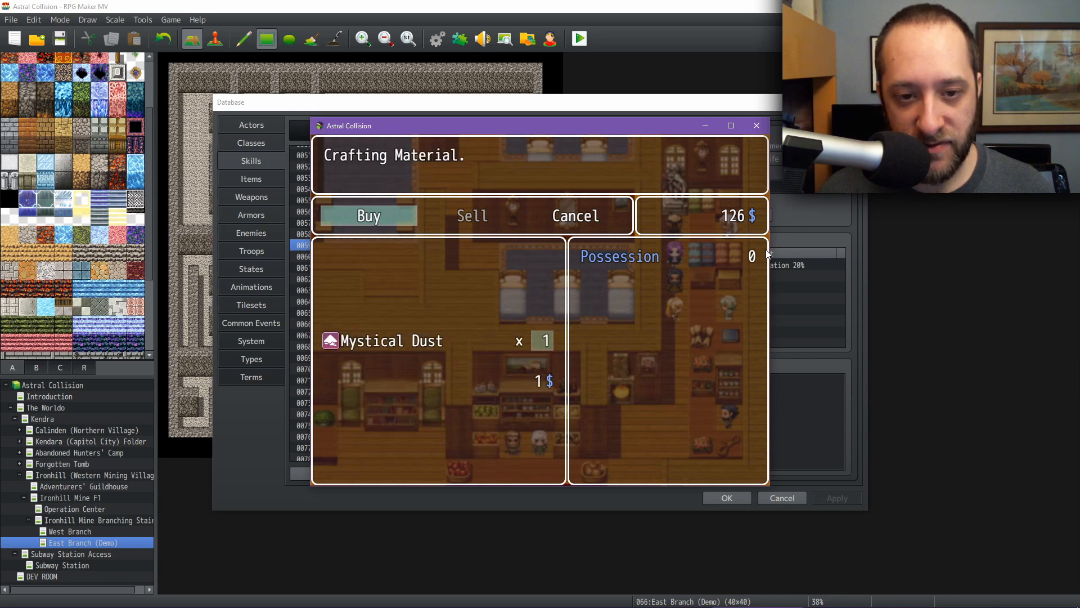
key("Right")
key("Right")
key("Right")
key("Right")
key("Right")
key("Right")
key("Right")
key("Right")
key("Right")
key("Right")
key("Right")
key("Right")
key("Right")
key("Right")
key("Right")
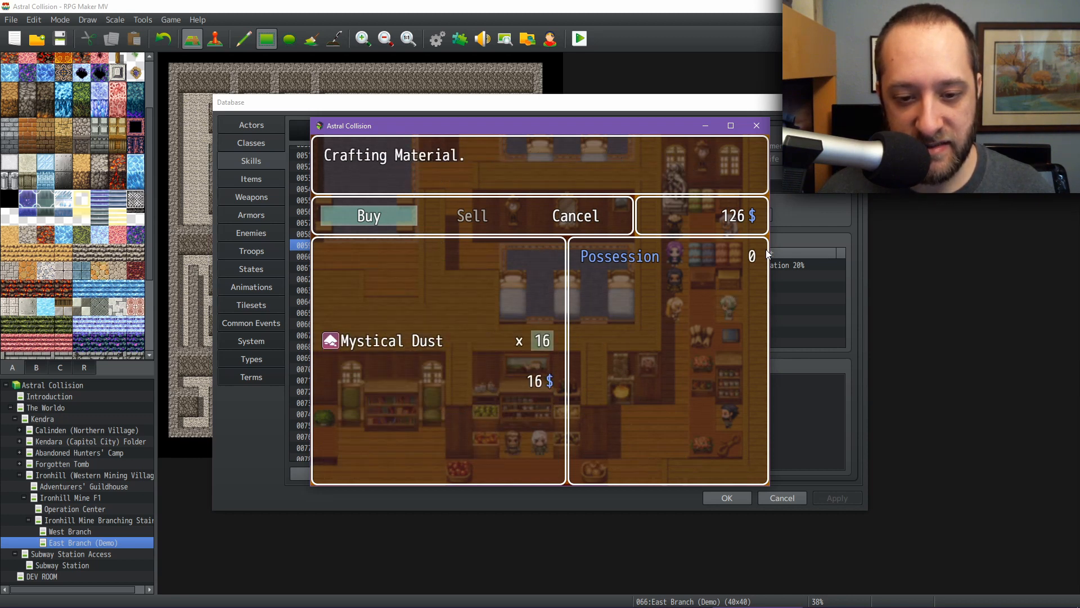
key("Right")
key("Right")
key("Right")
key("Right")
key("Return")
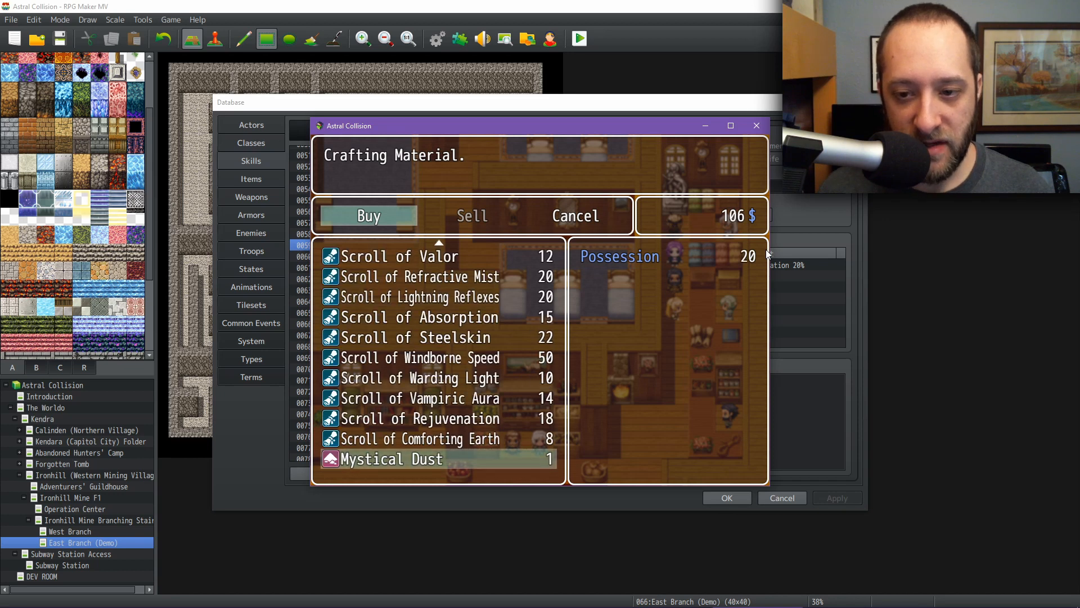
Leave the magic shop and walk the party down the aisle to the potion vendor
key("Escape")
key("Escape")
key("Down")
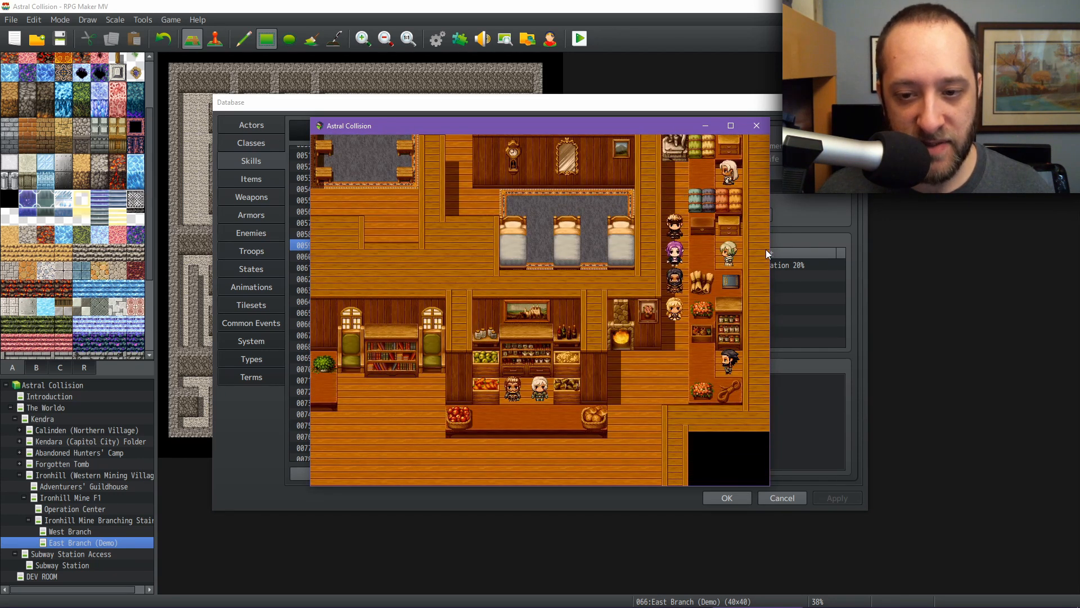
key("Up")
key("Down")
key("Down")
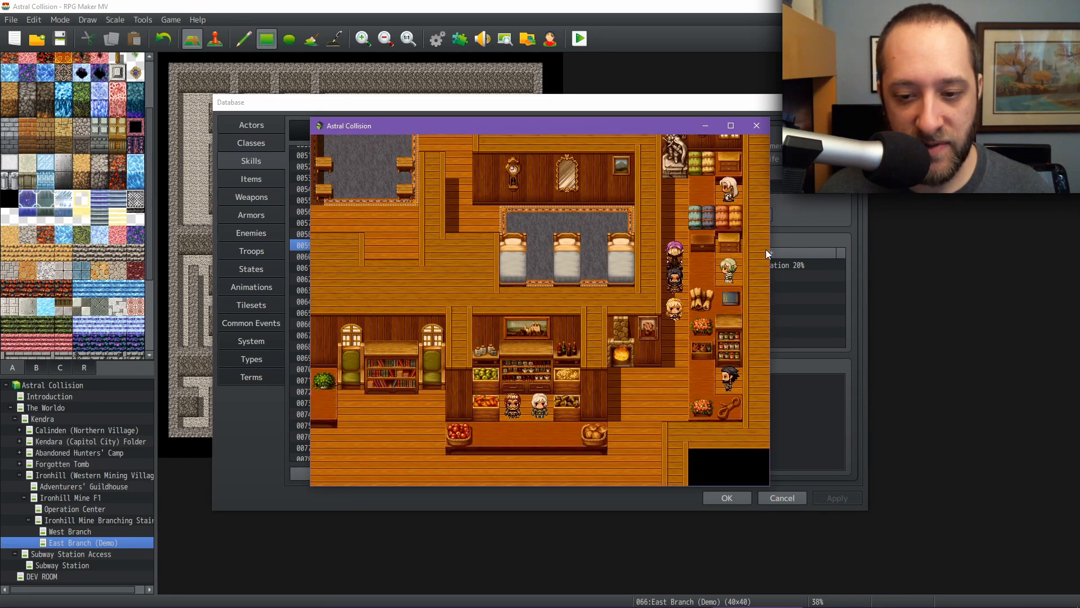
Review the Healing Potion and Antidote in the potion vendor's stock and leave the shop
key("Return")
key("Return")
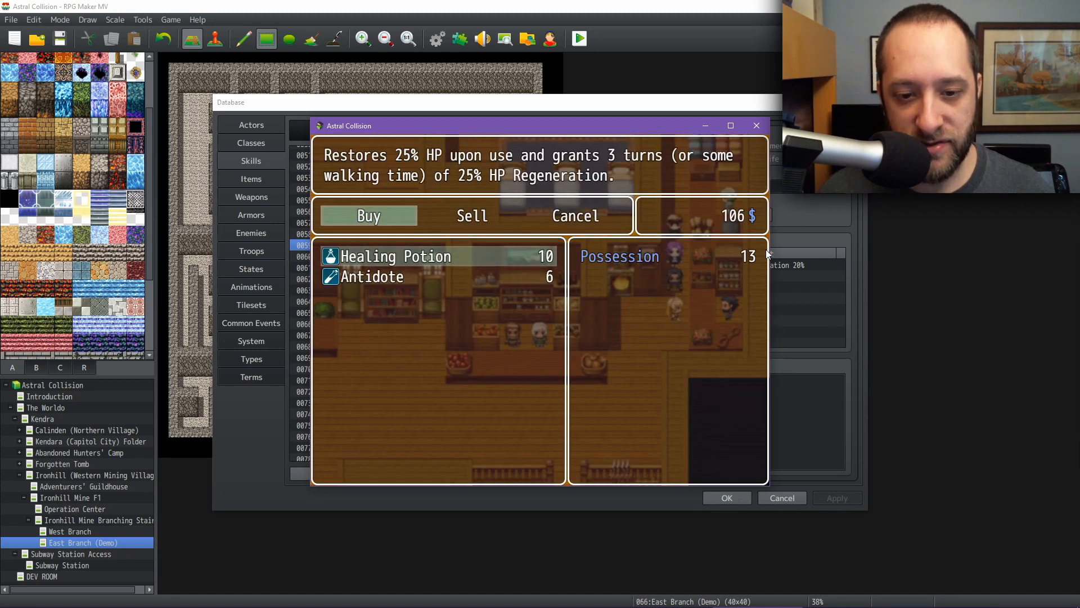
key("Down")
key("Up")
key("Down")
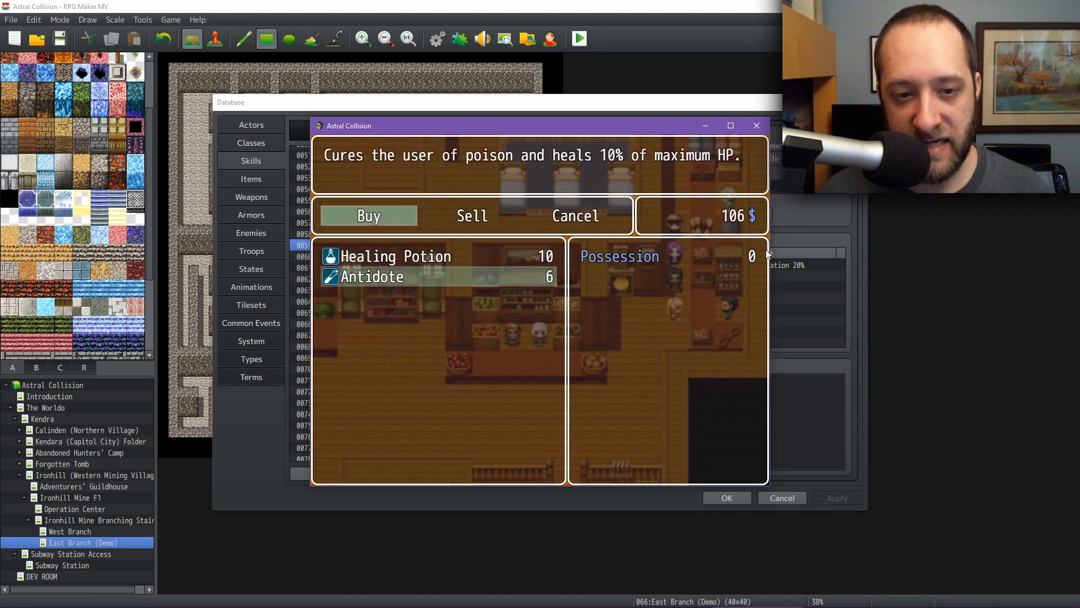
key("Escape")
key("Right")
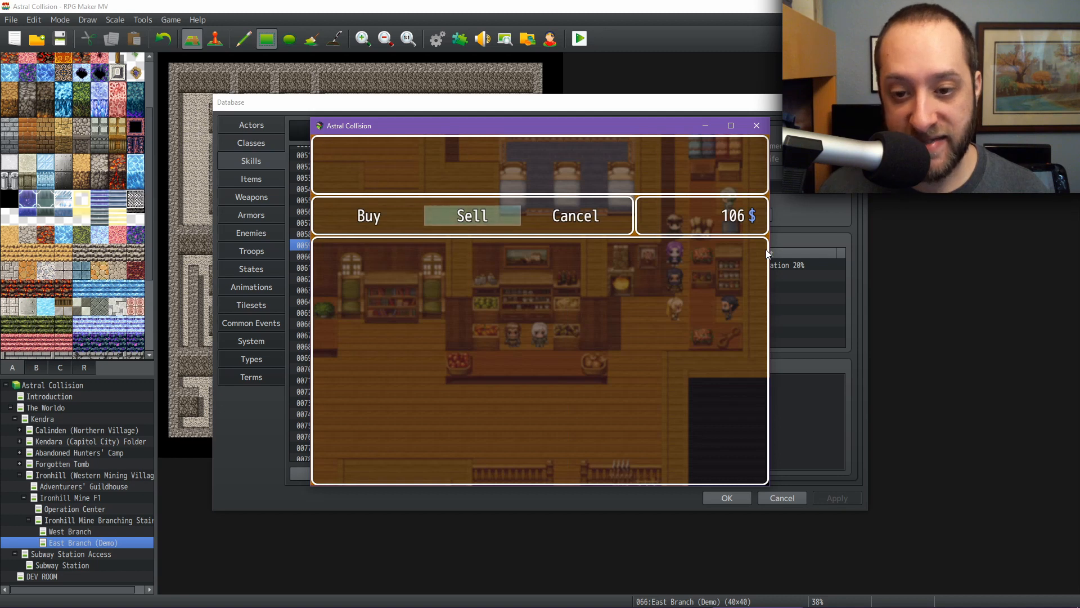
key("Escape")
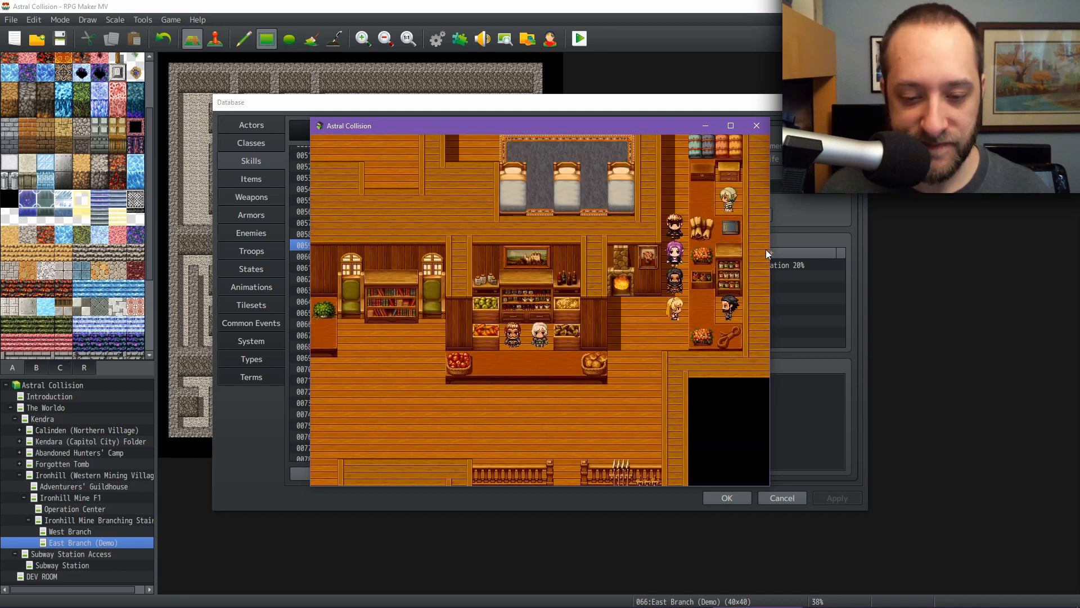
Walk to the armor stall and read the display labels for the Ice Mage's Jacket and Healer's Robe
key("Down")
key("Left")
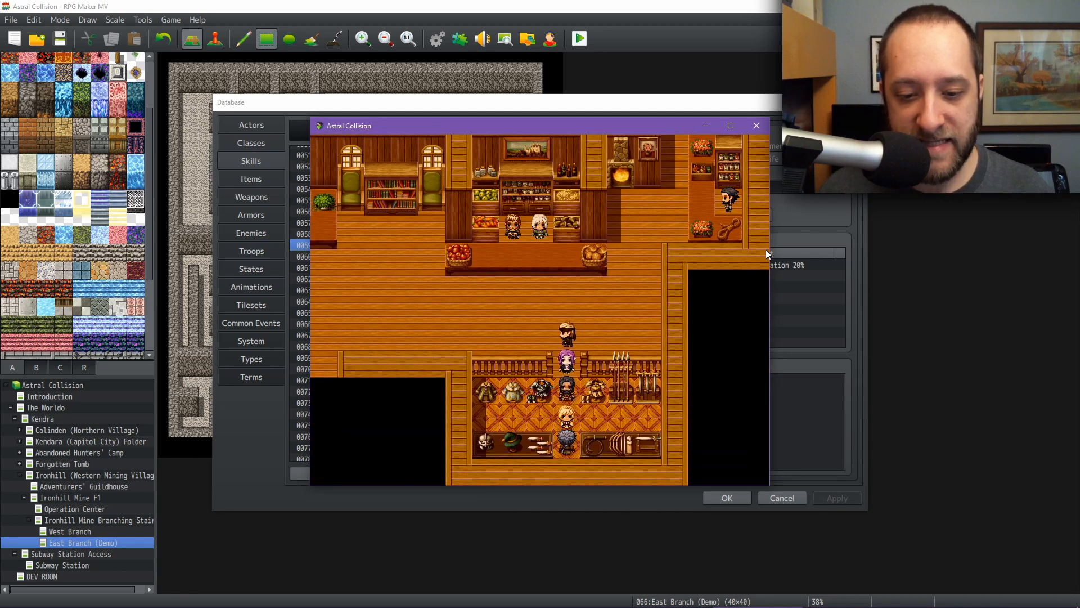
key("Left")
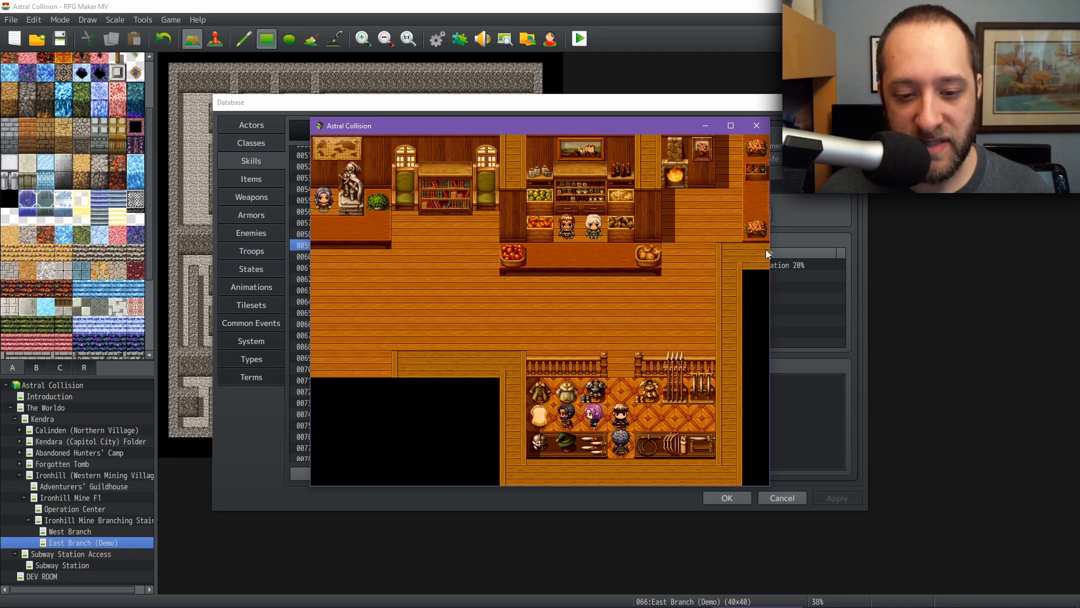
key("Return")
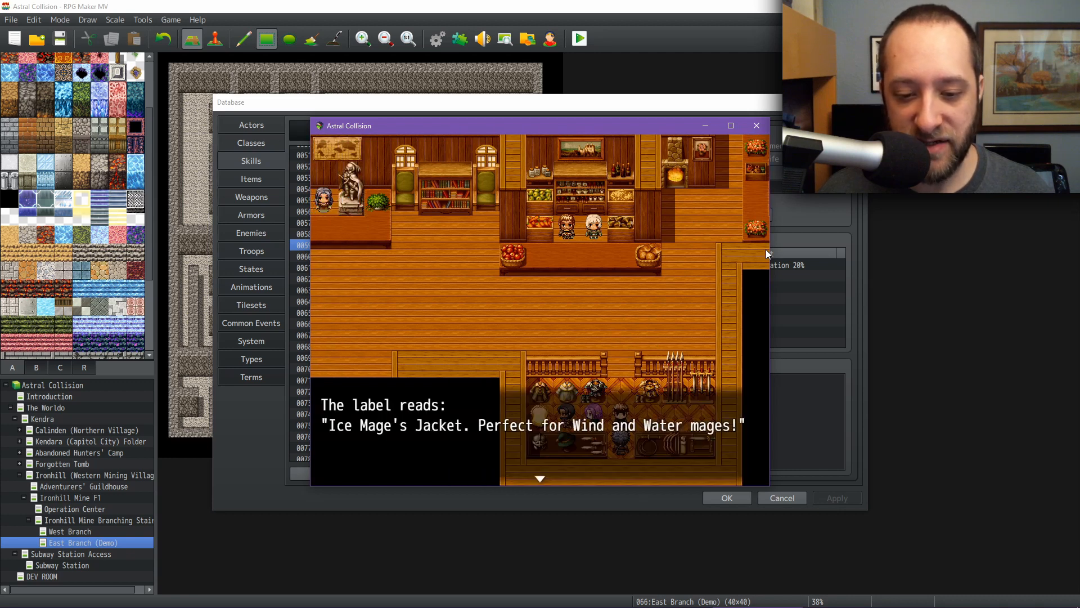
key("Return")
key("Right")
key("Return")
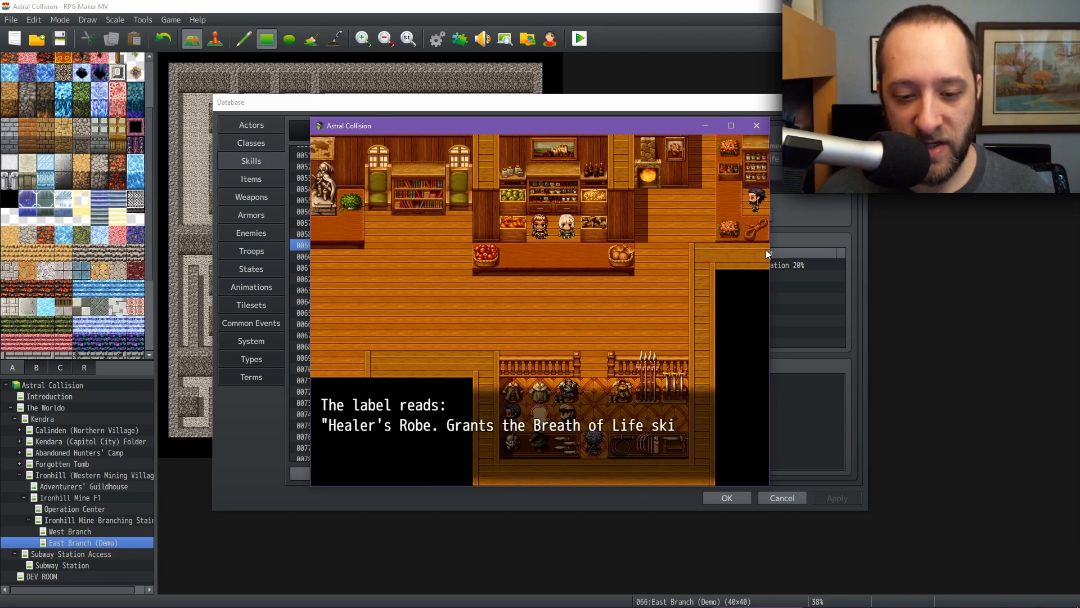
key("Return")
Talk to the armor and weapon vendor and open the list of goods for purchase
key("Right")
key("Return")
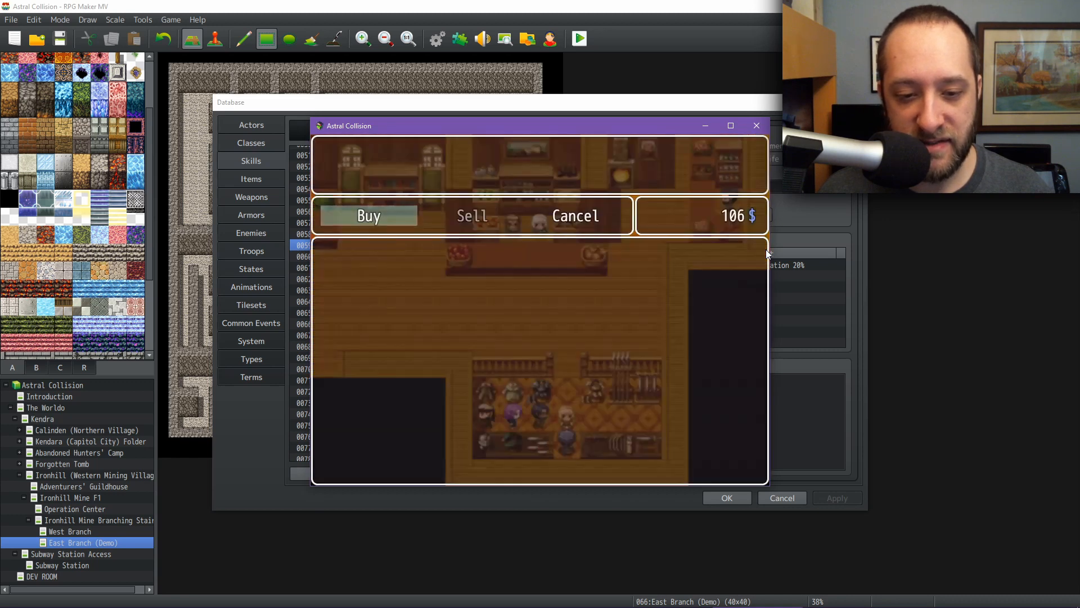
key("Return")
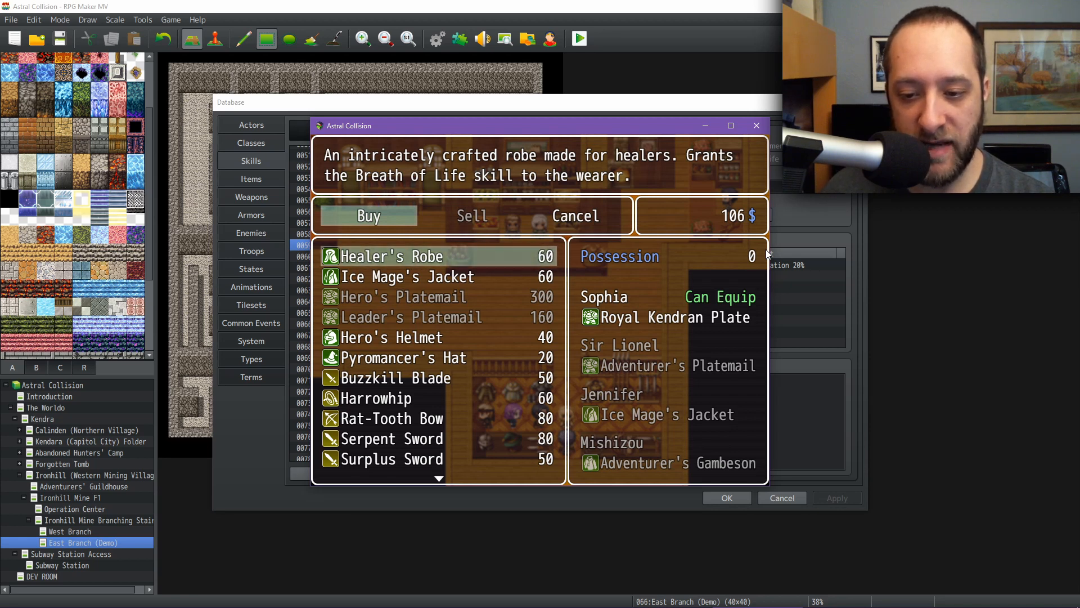
Switch to the editor's database and examine the armor entry for the Royal Kendran Plate
left_click(356, 104)
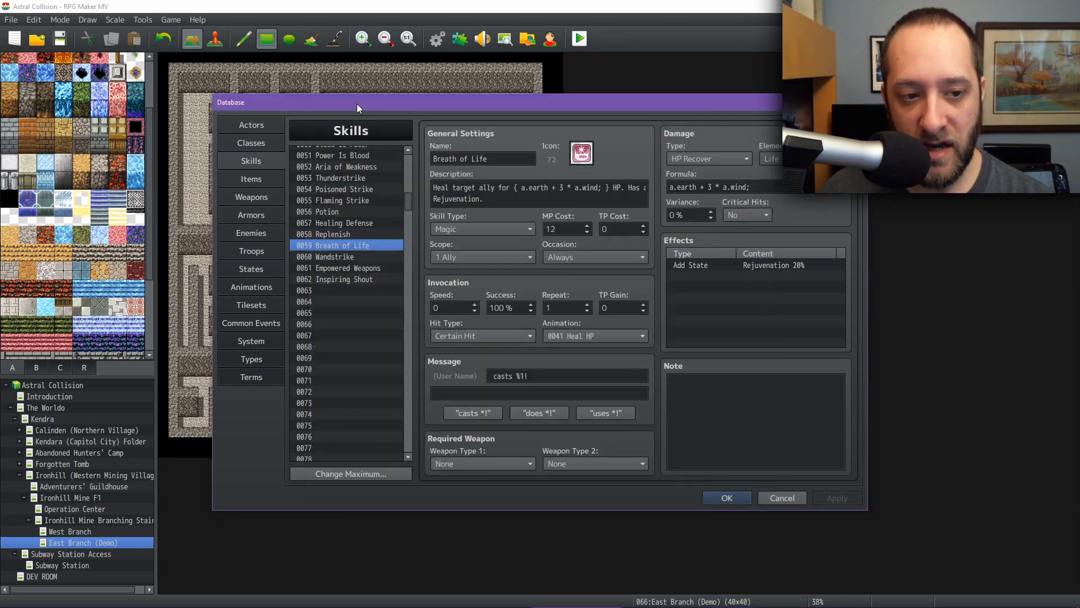
left_click(257, 213)
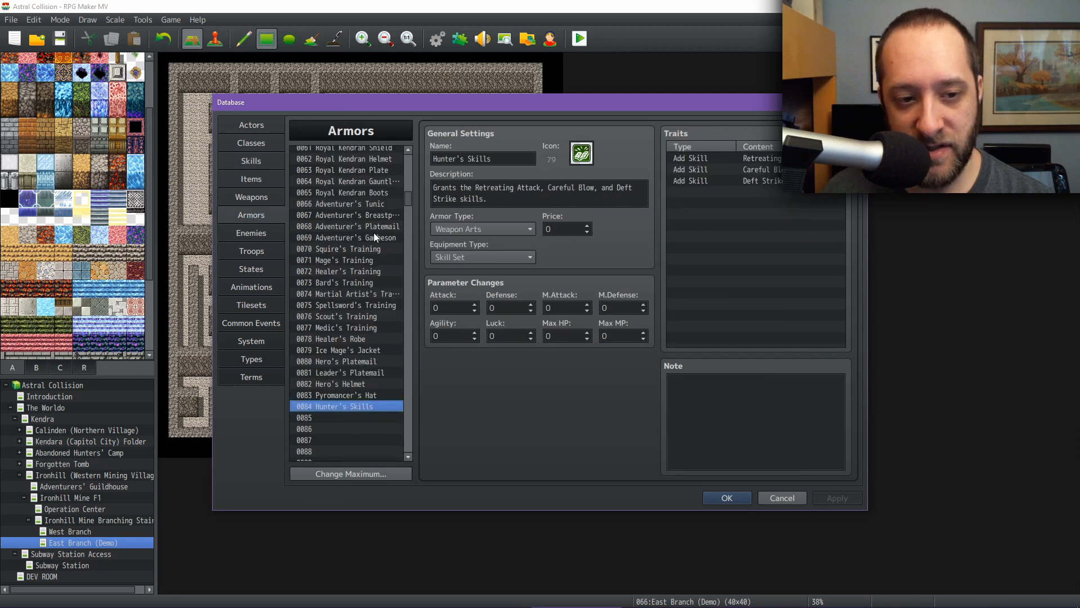
scroll(374, 232, "up", 2)
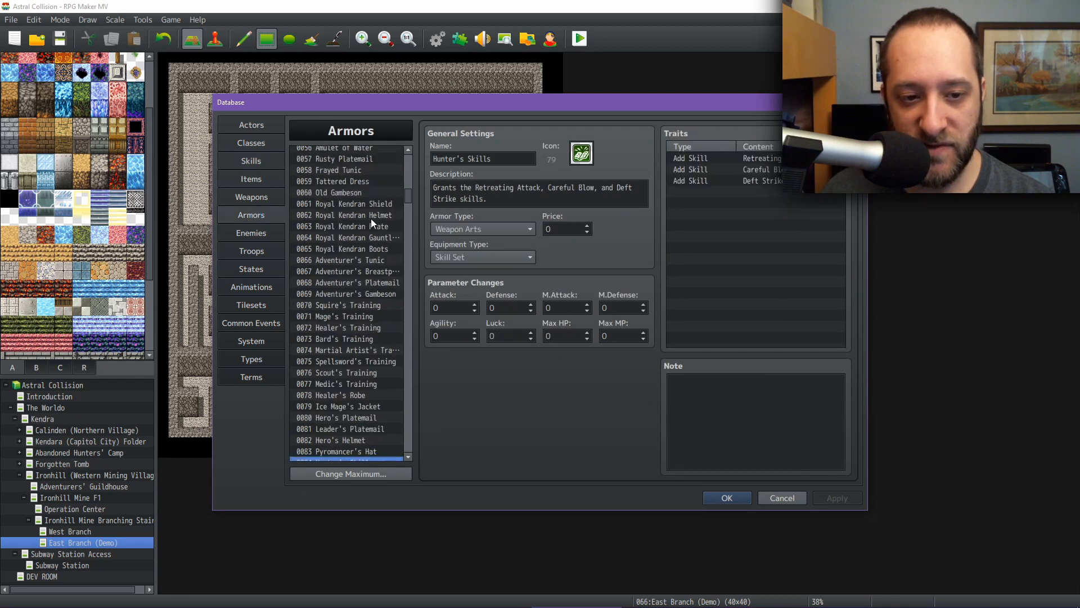
left_click(375, 227)
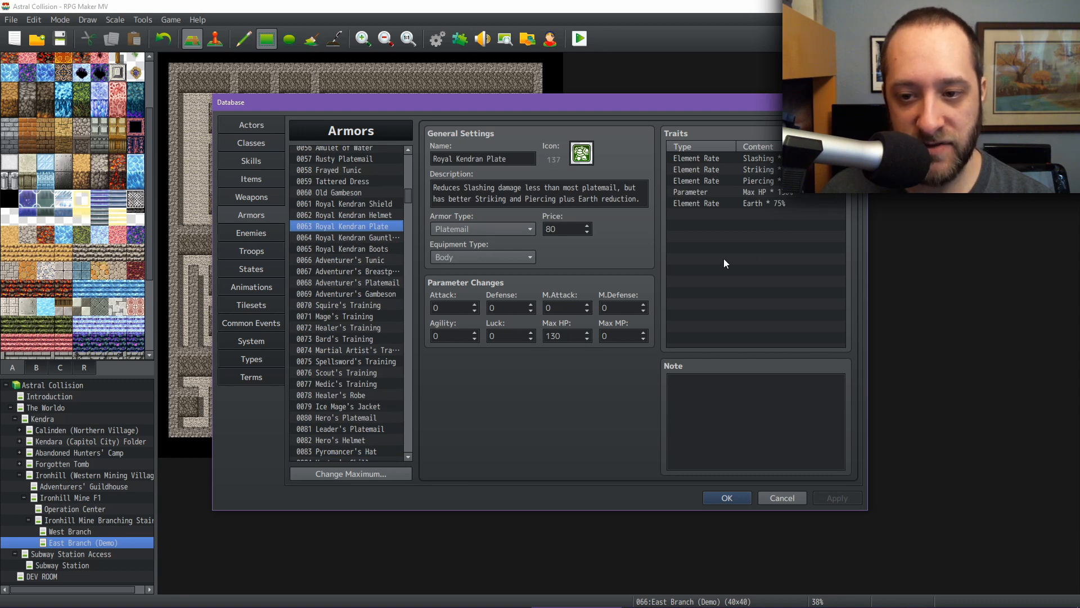
mouse_move(708, 606)
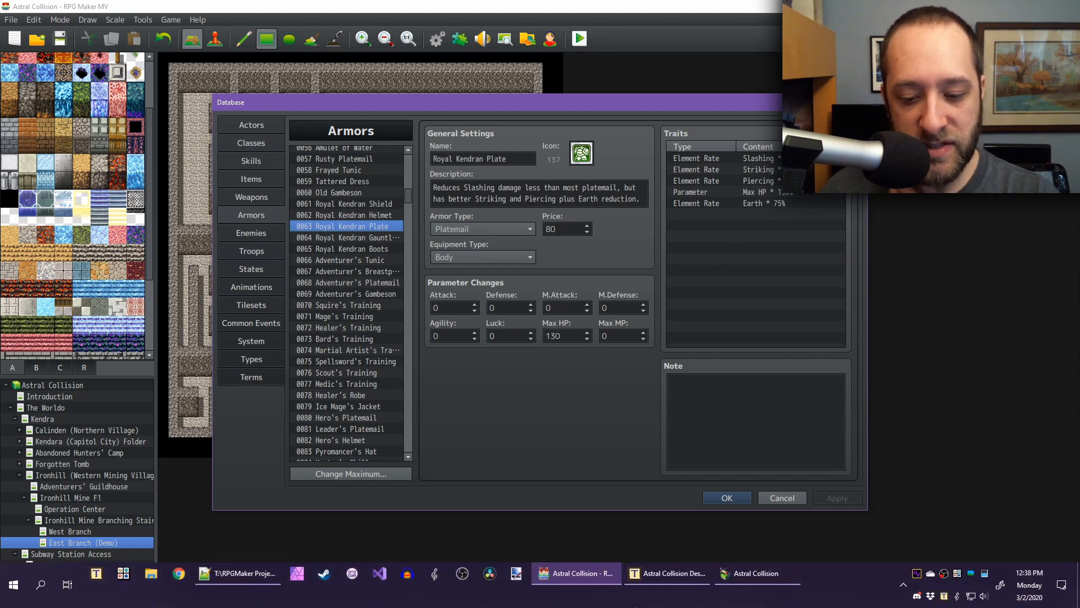
mouse_move(752, 579)
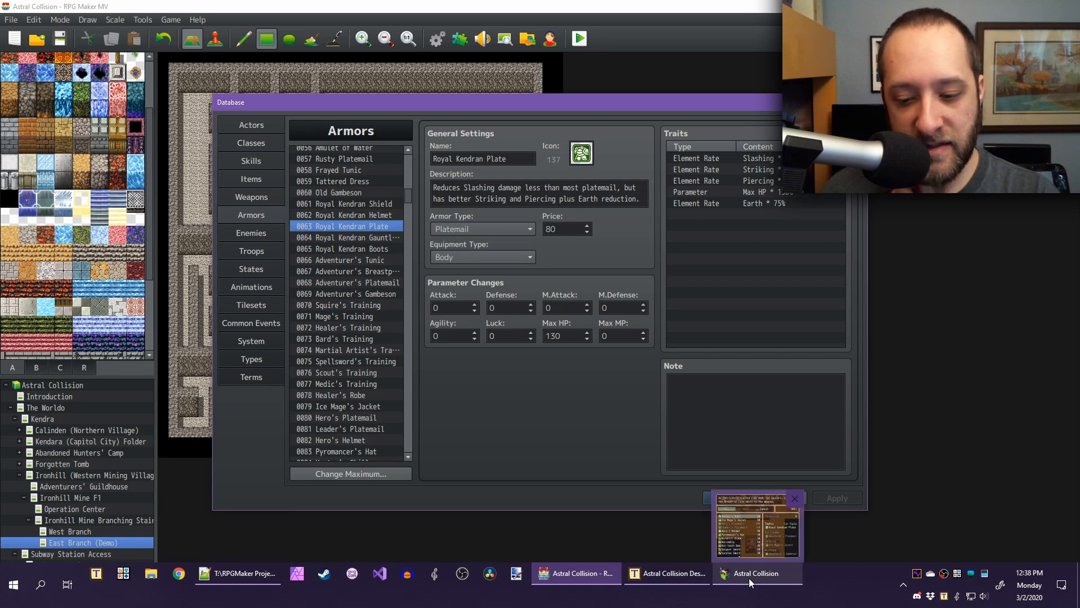
Examine the Healer's Robe and Ice Mage's Jacket entries in the armor database
scroll(366, 376, "down", 2)
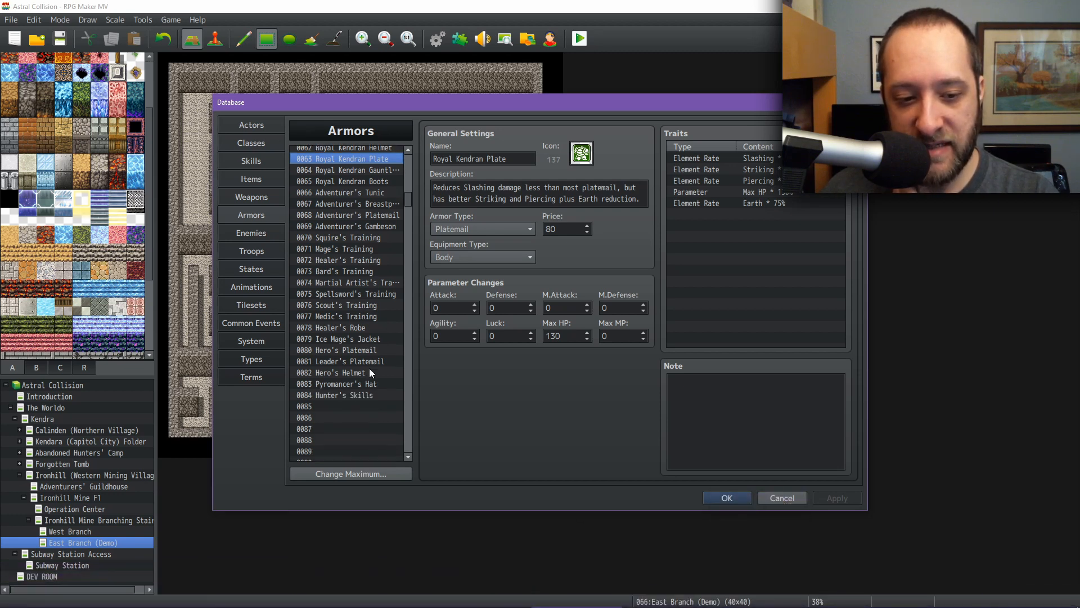
left_click(360, 327)
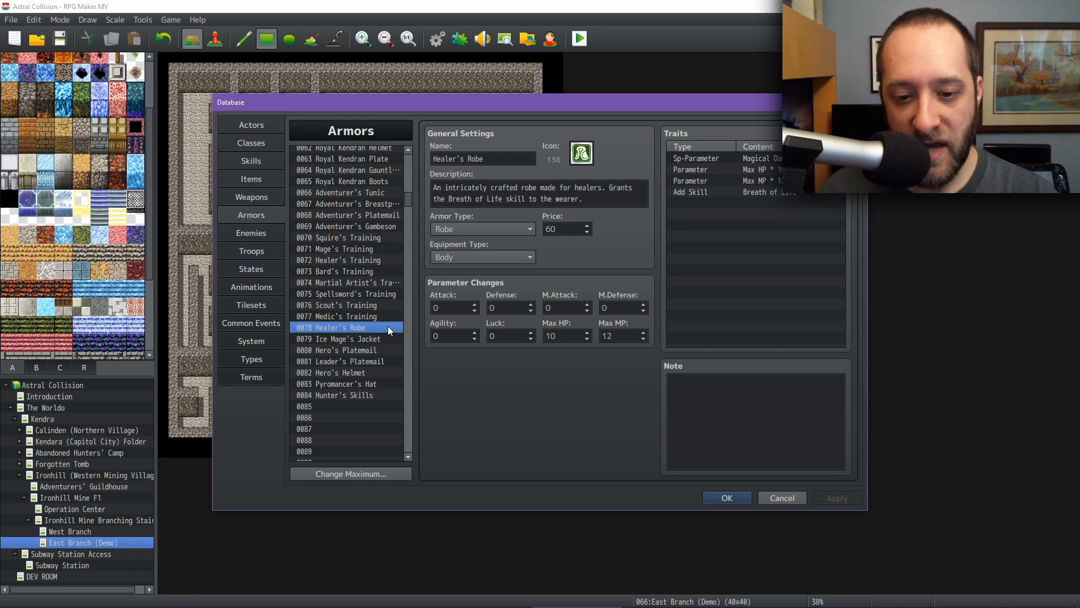
left_click(373, 339)
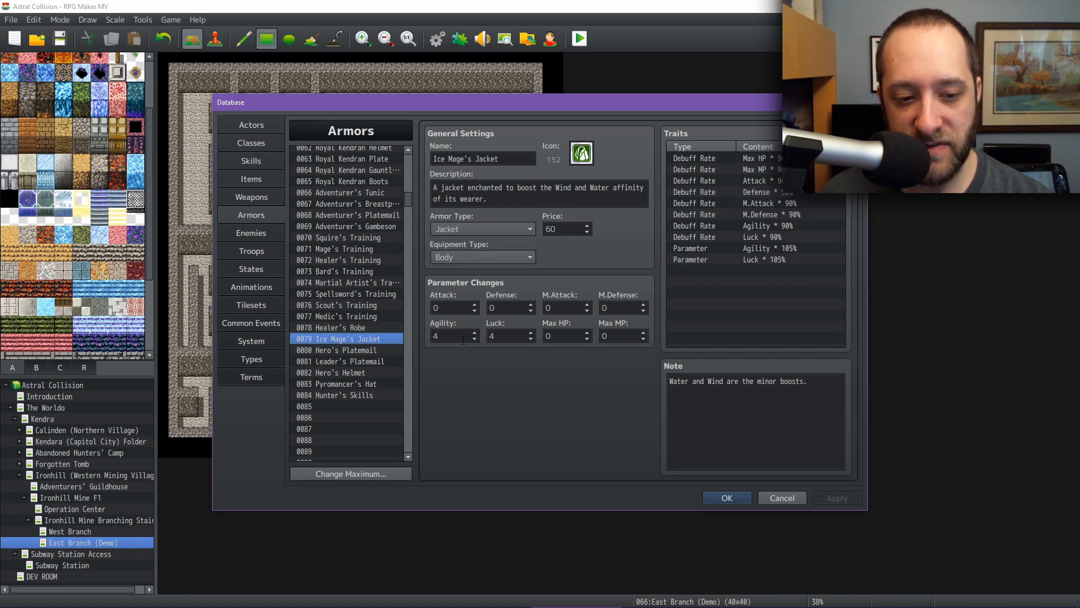
Examine the Hero's Platemail entry, going through its traits from Target Rate to HP Regeneration
left_click(376, 350)
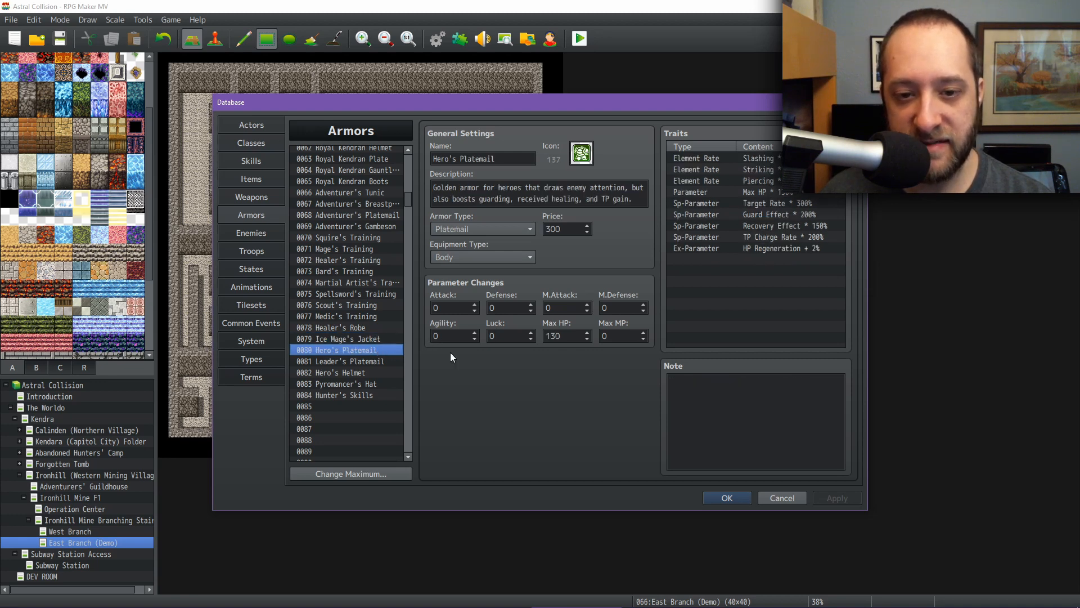
left_click(801, 206)
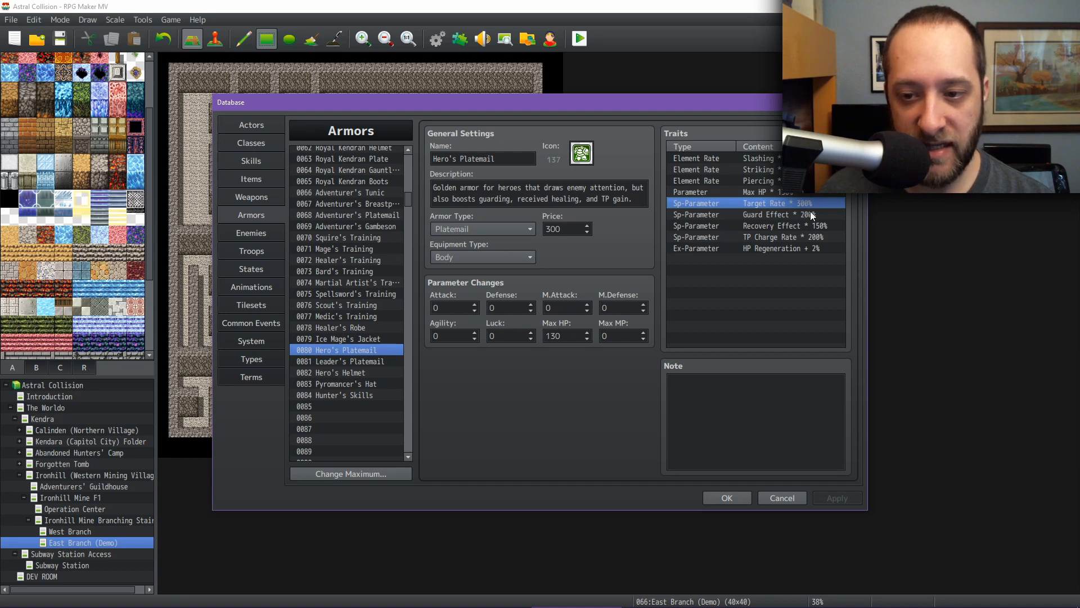
left_click(815, 215)
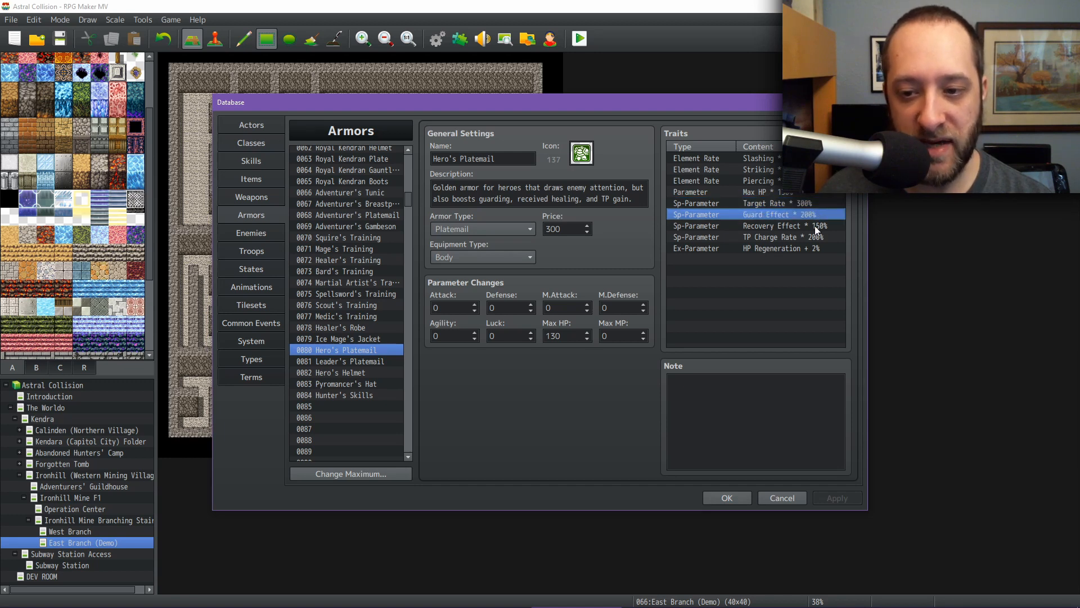
left_click(815, 226)
left_click(777, 237)
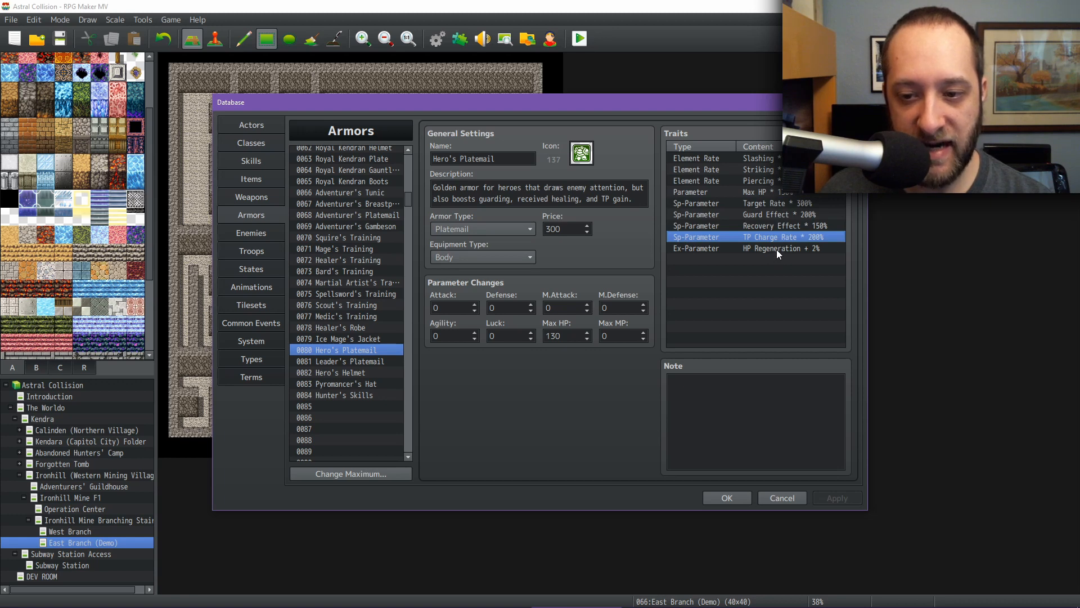
left_click(776, 249)
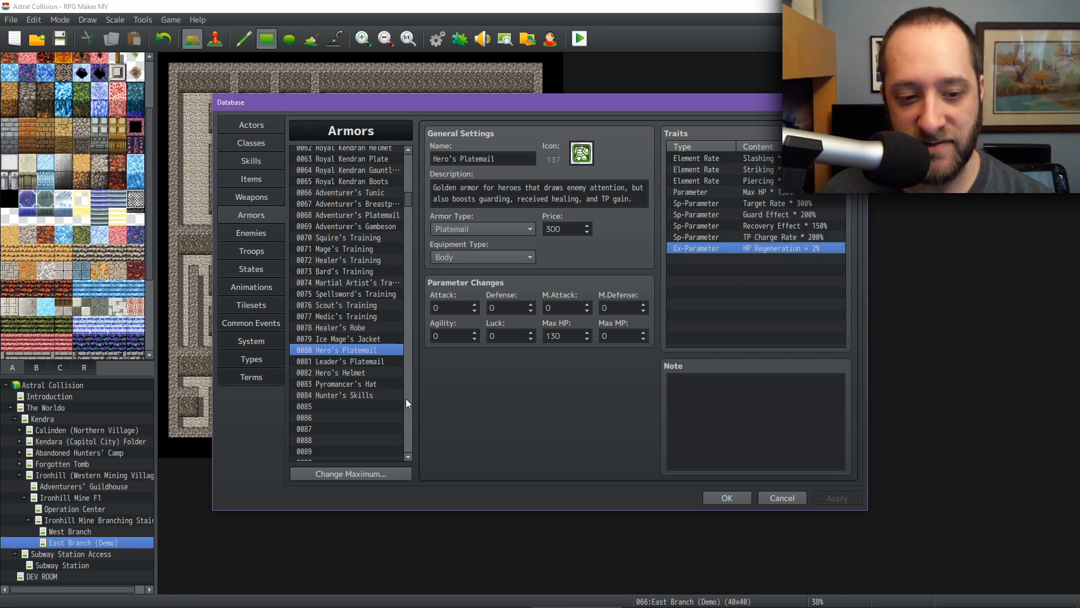
Examine the Leader's Platemail entry and the Inspiring Shout skill it grants
left_click(368, 361)
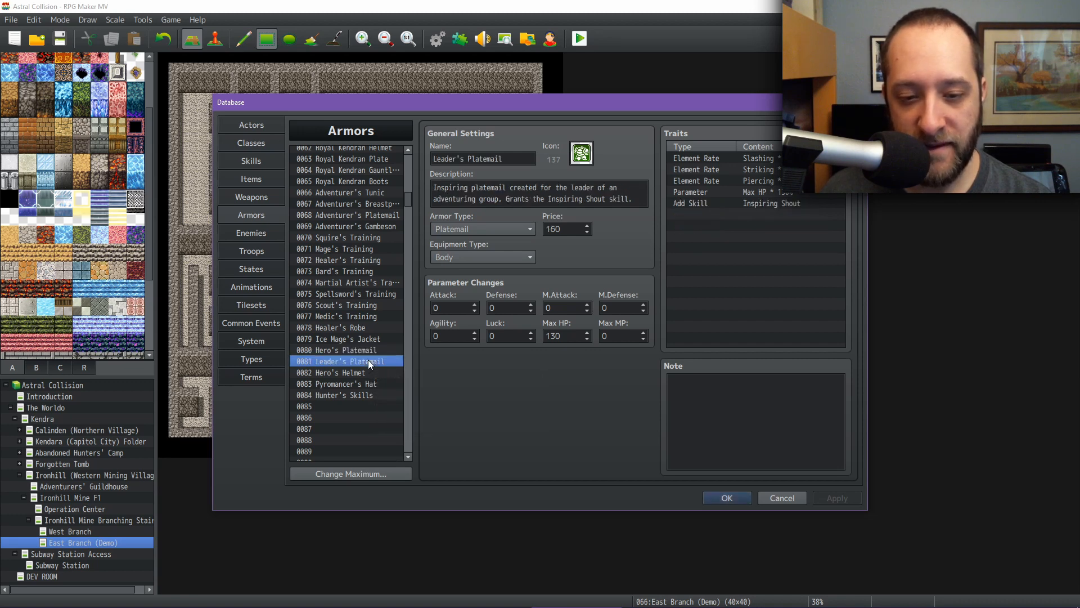
left_click(793, 203)
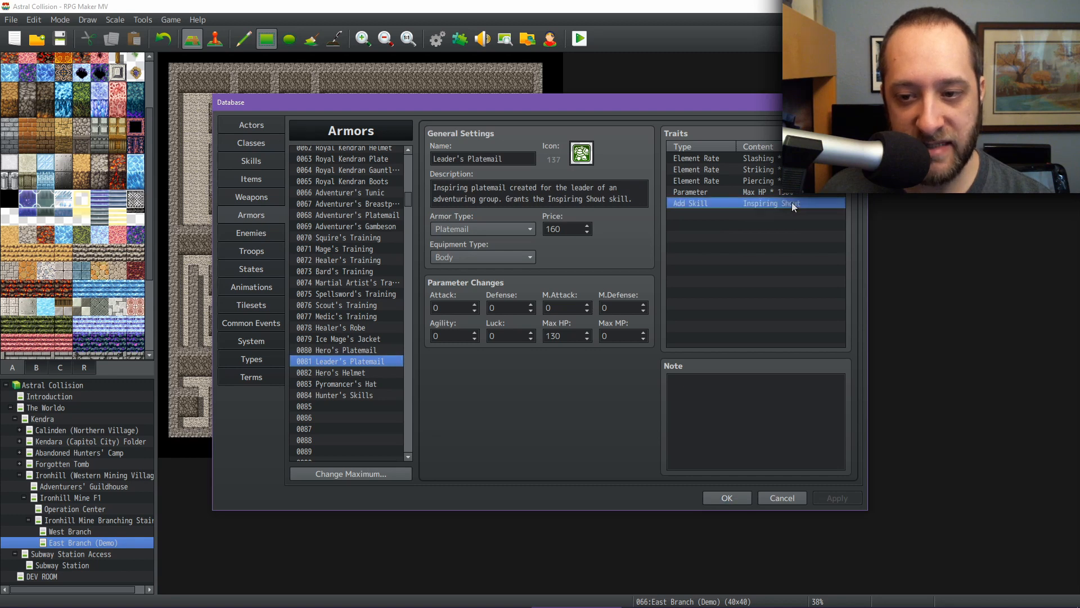
left_click(250, 165)
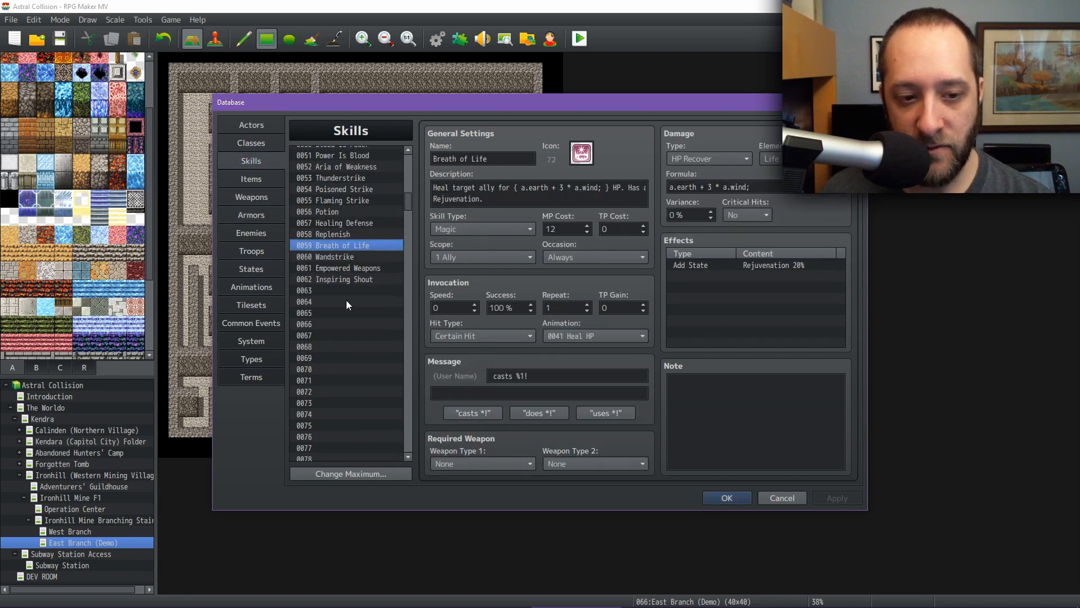
left_click(353, 280)
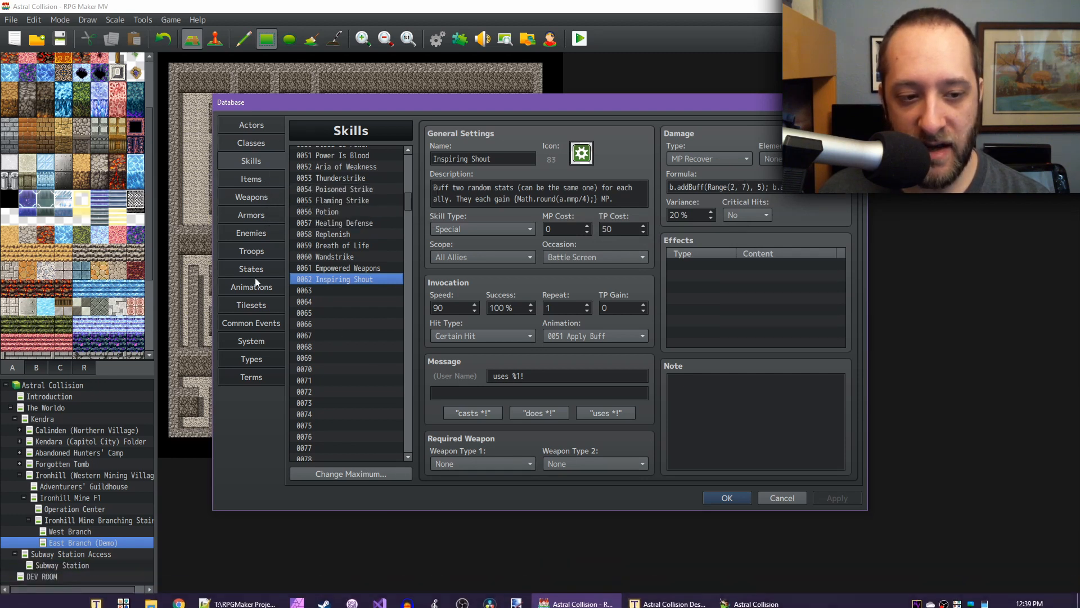
Return to the armor entries and examine the Hero's Helmet, Pyromancer's Hat and Hunter's Skills
left_click(243, 216)
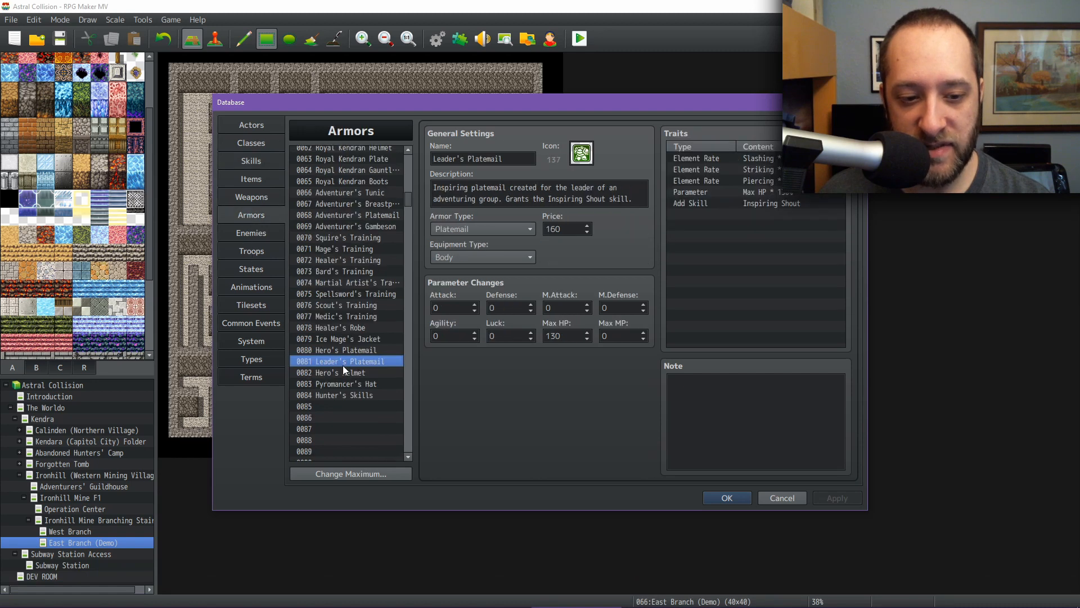
left_click(346, 374)
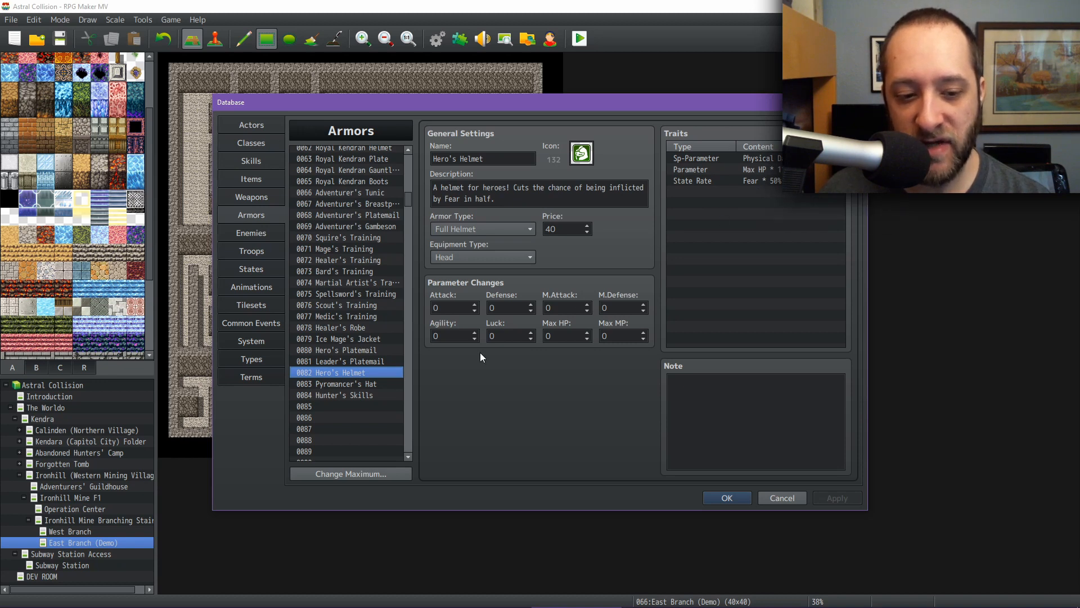
left_click(377, 385)
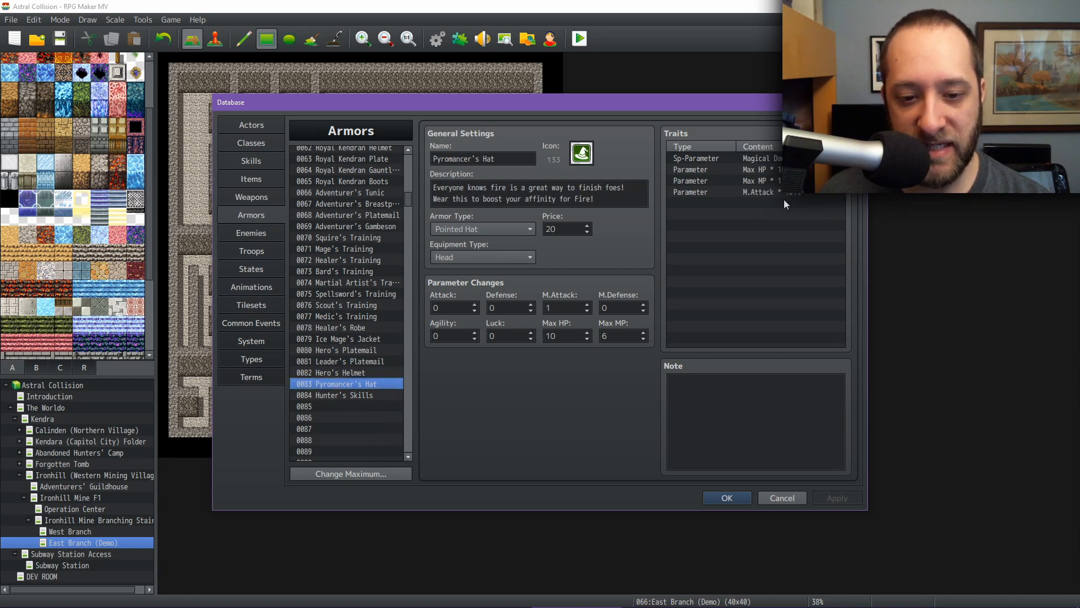
left_click(358, 395)
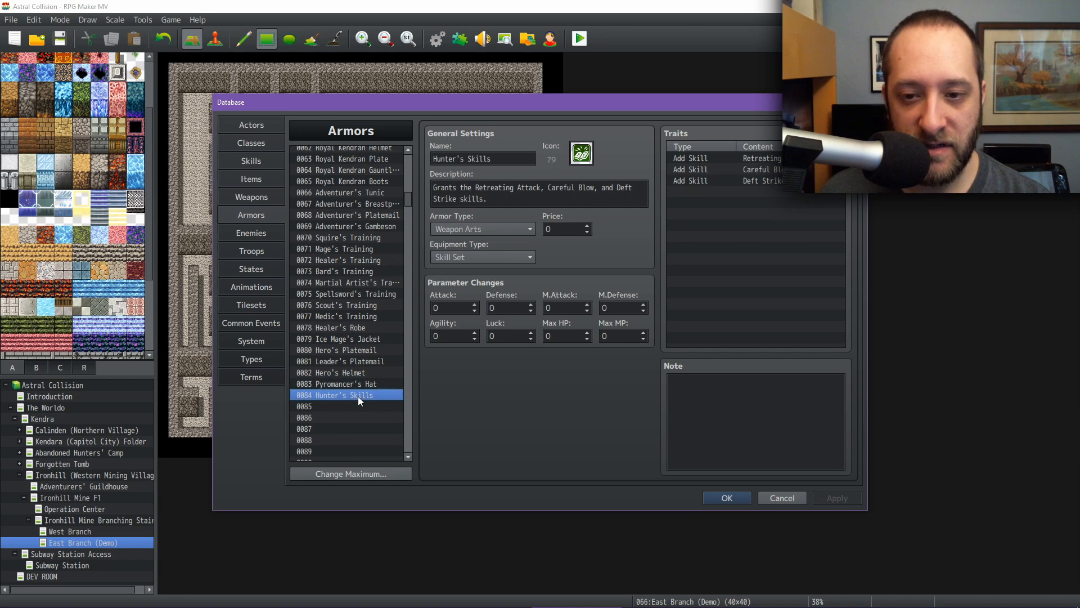
left_click(360, 384)
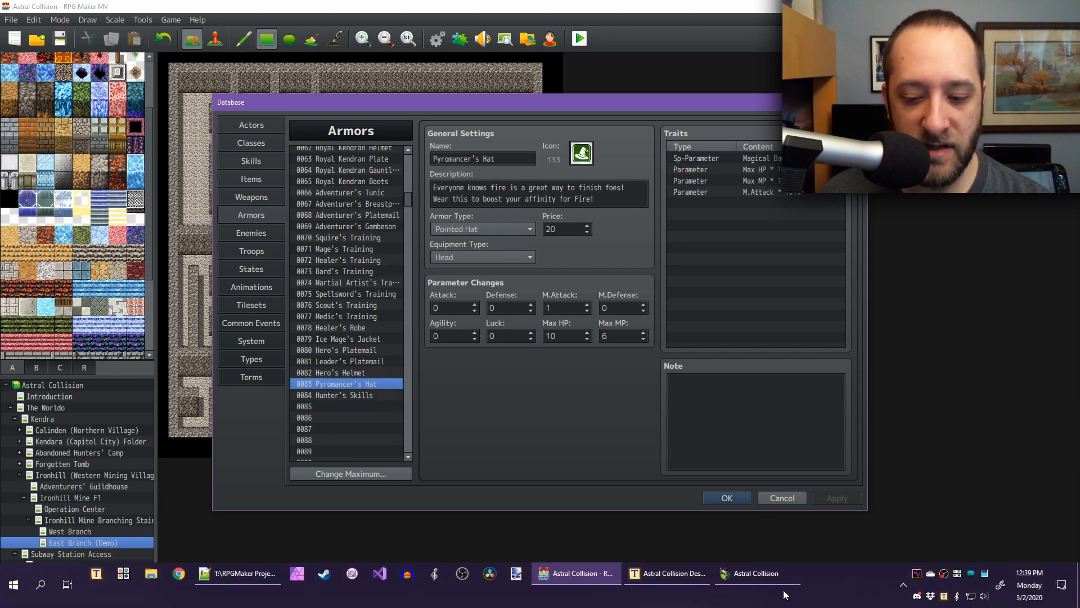
Switch to the Astral Collision playtest and review the shop's armor from the Healer's Robe to the Pyromancer's Hat
left_click(763, 572)
key("Down")
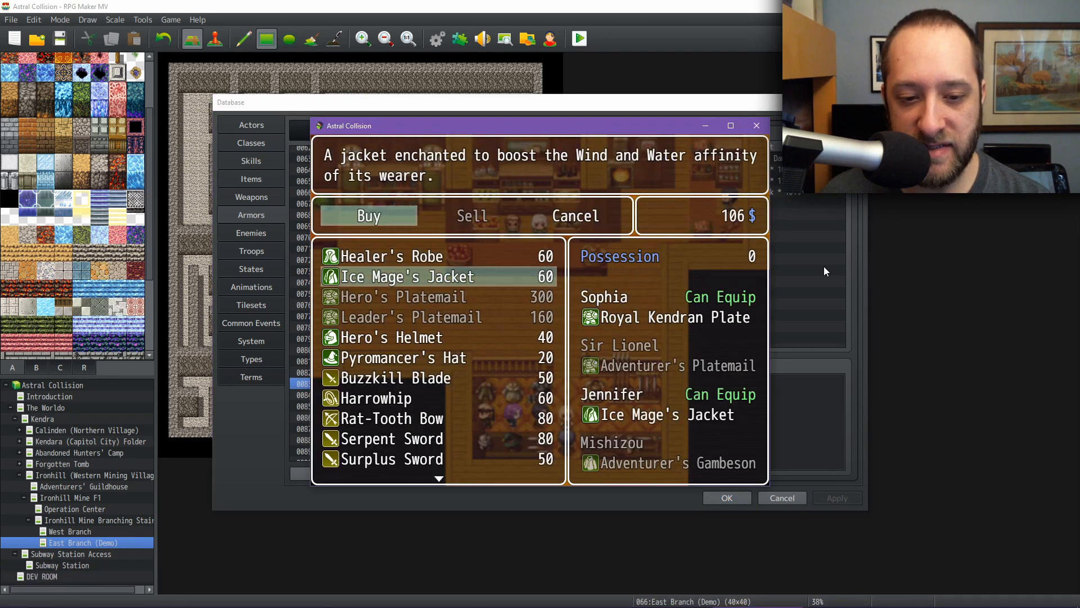
key("Down")
key("Down")
key("Down")
key("Down")
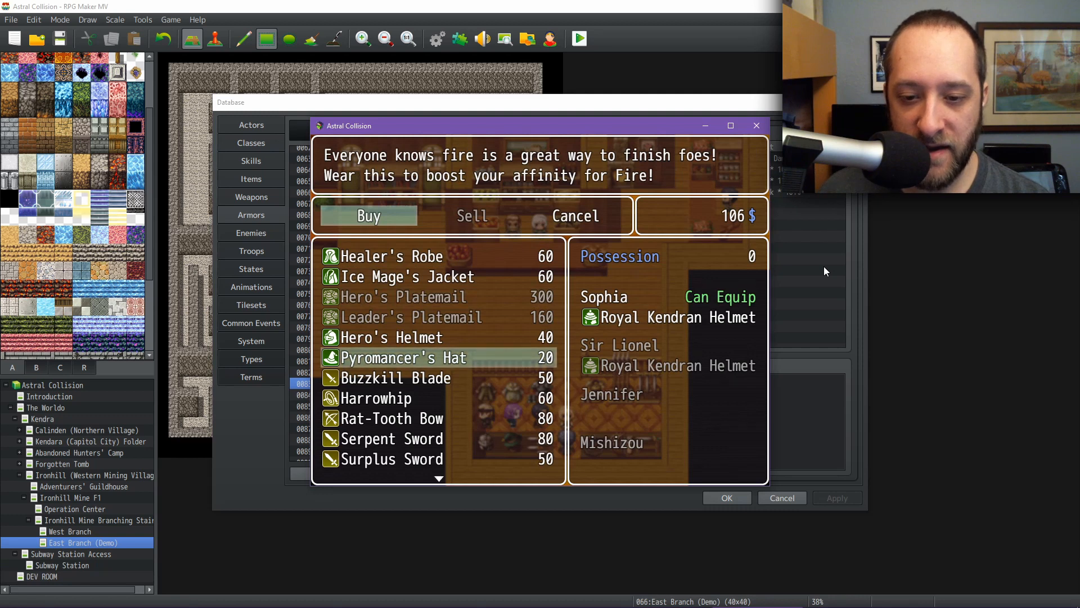
key("Up")
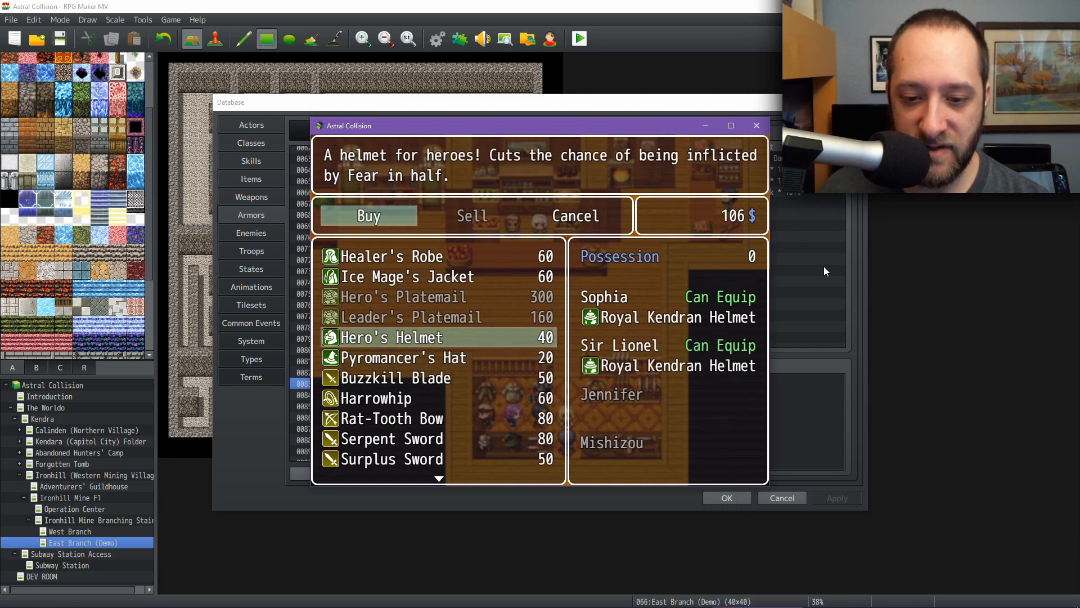
key("Down")
key("Up")
key("Up")
key("Up")
key("Up")
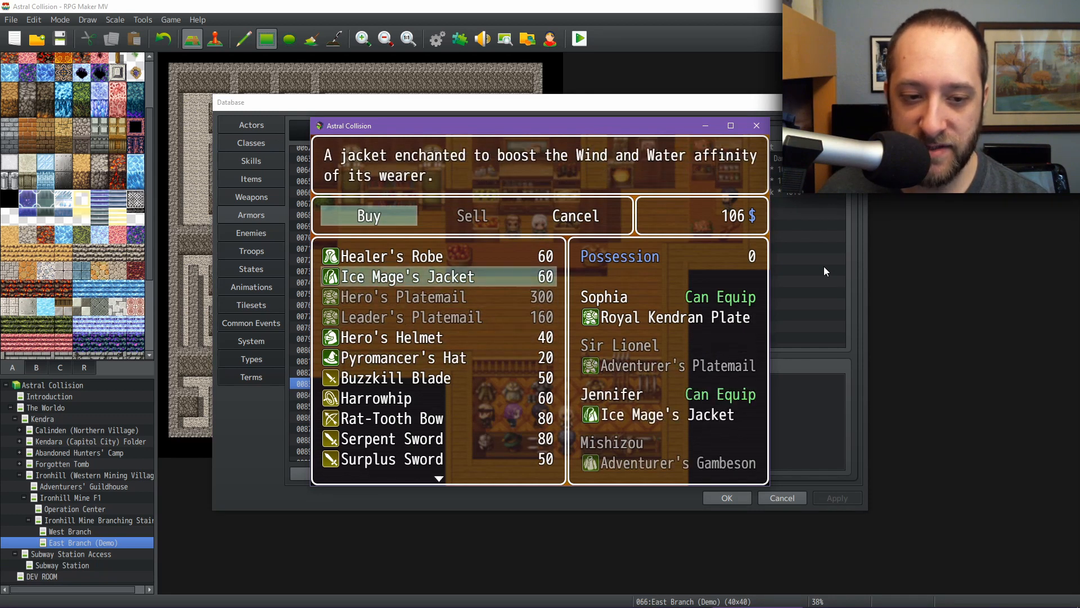
key("Up")
key("Down")
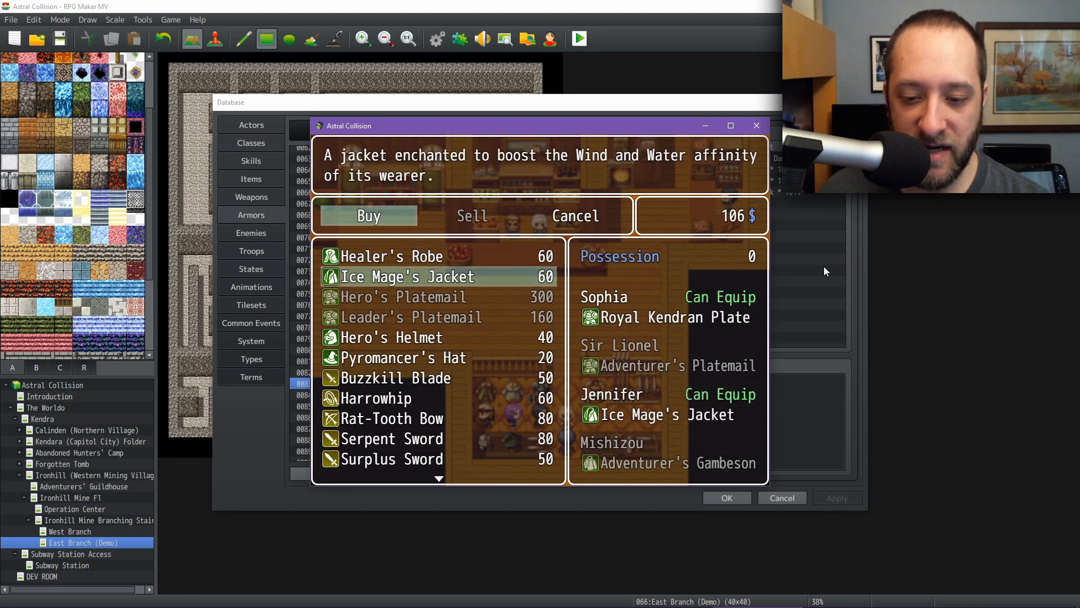
Buy one Healer's Robe from the equipment shop
key("Up")
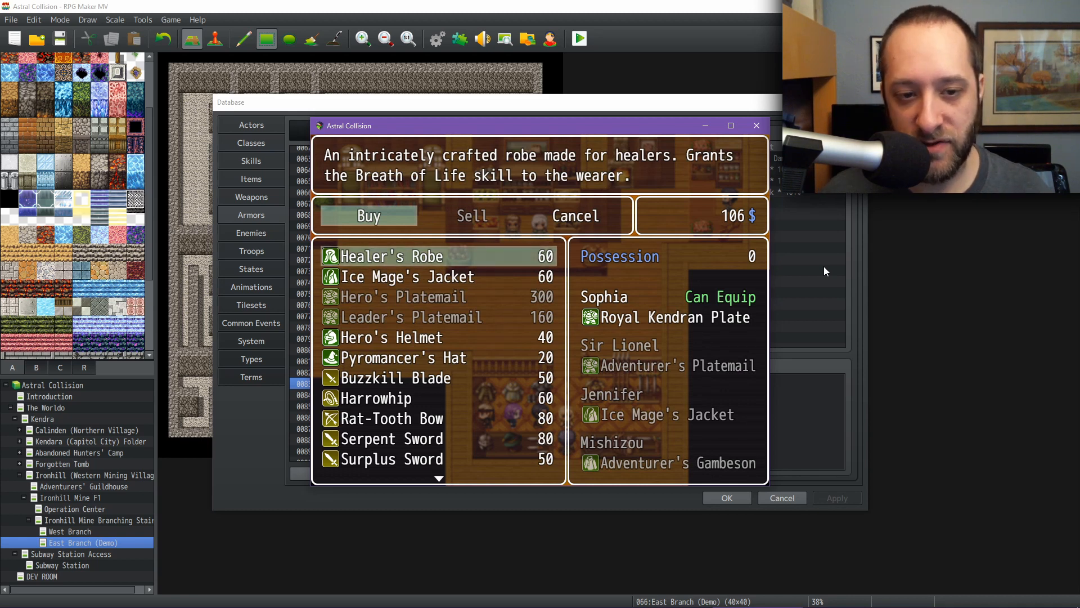
key("Return")
key("Return")
Review the shop's remaining goods from the Hero's Helmet through the Buzzkill Blade, Harrowhip and Rat-Tooth Bow to the Serpent Sword
key("Down")
key("Down")
key("Down")
key("Down")
key("Down")
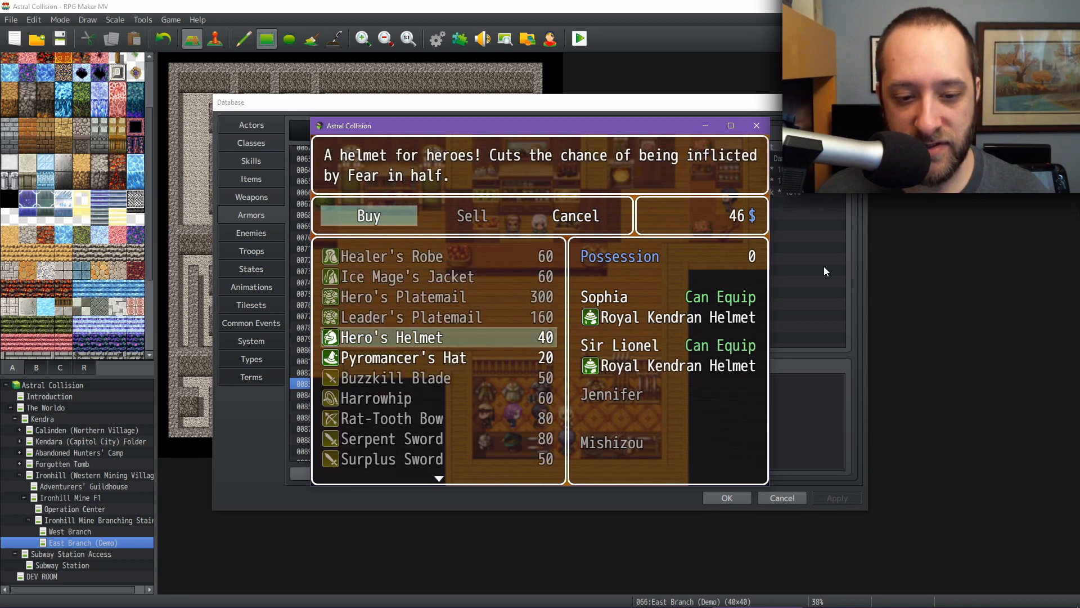
key("Down")
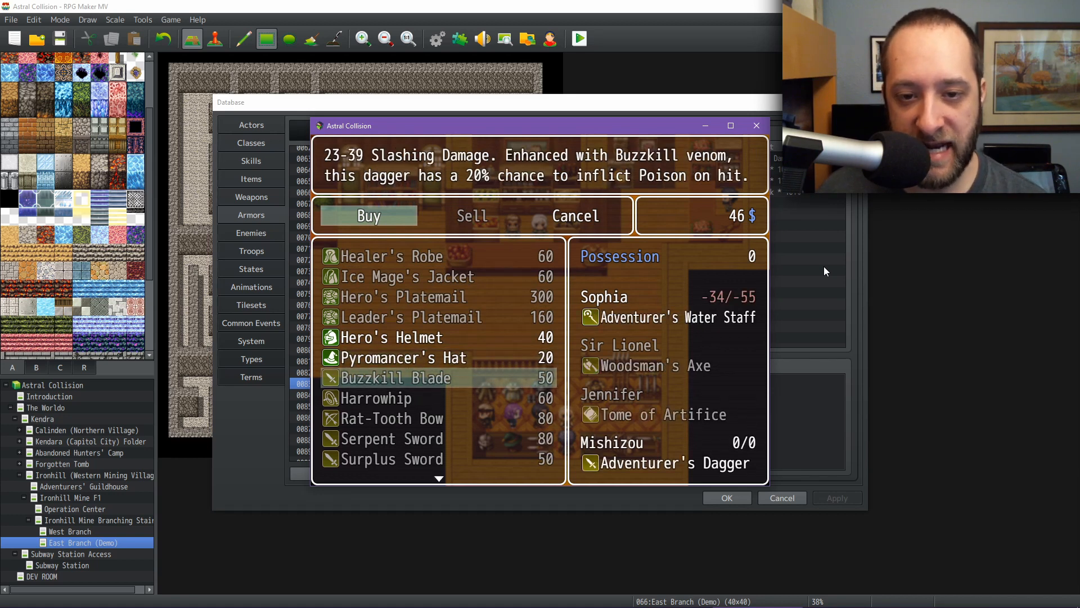
key("Down")
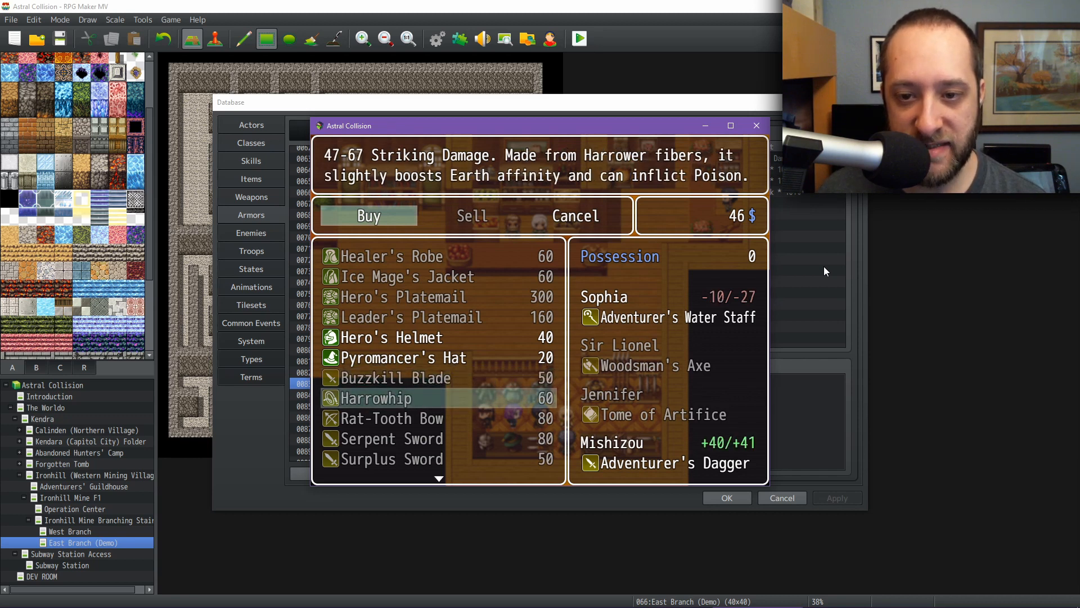
key("Down")
key("Up")
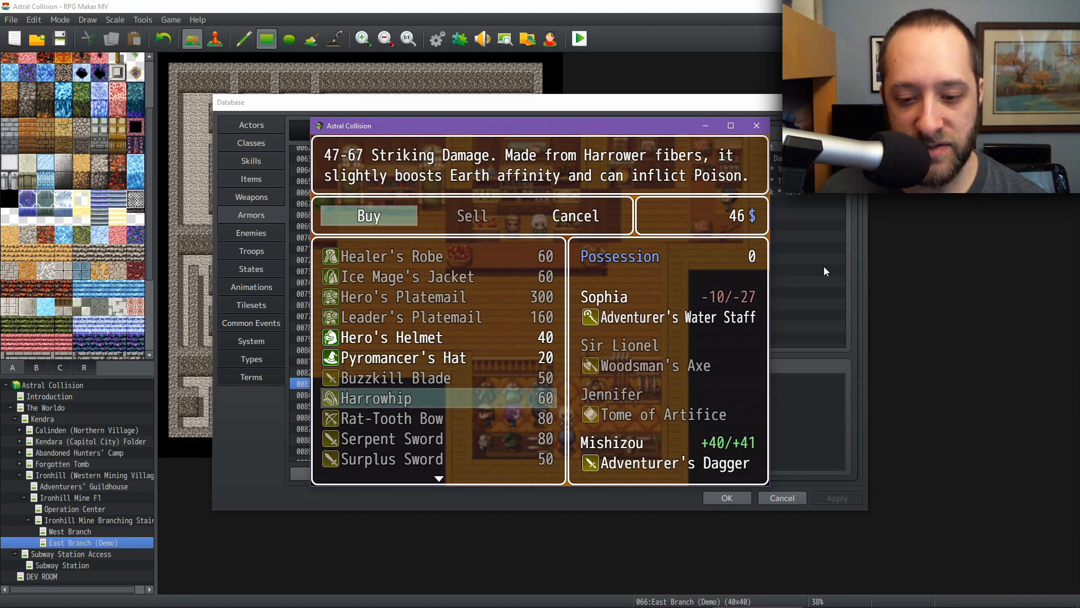
key("Down")
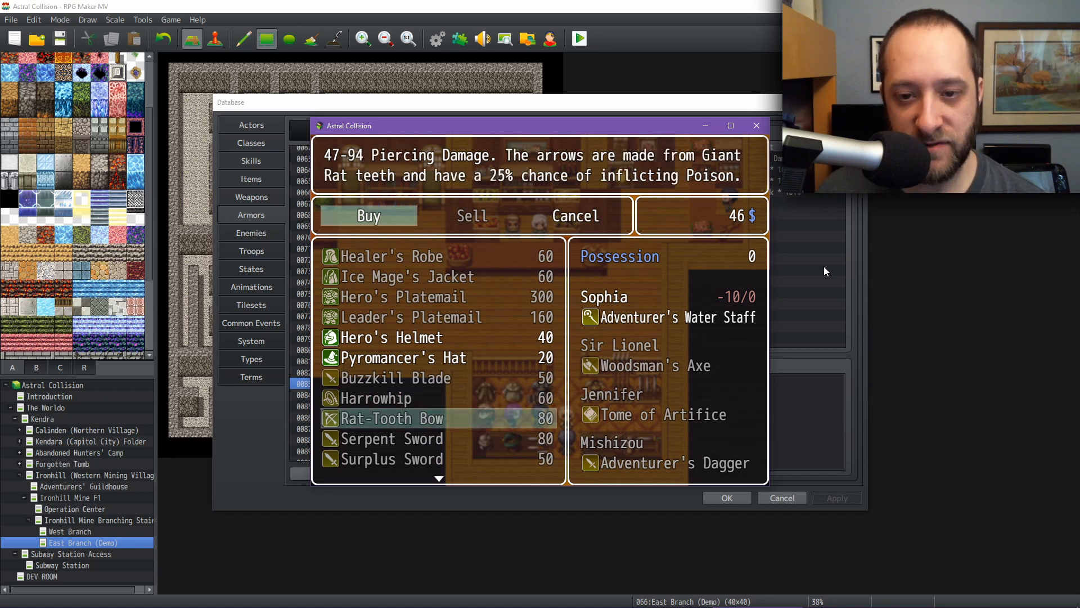
key("Down")
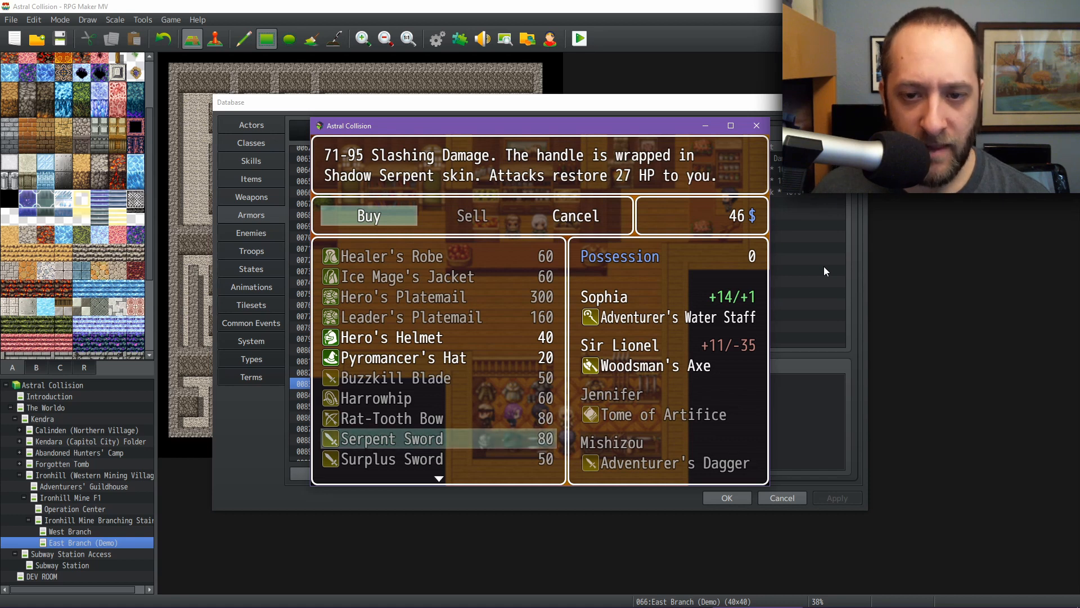
Return to the RPG Maker MV database and examine the weapon entries from the Buzzkill Blade to the Serpent Sword
key("alt+F4")
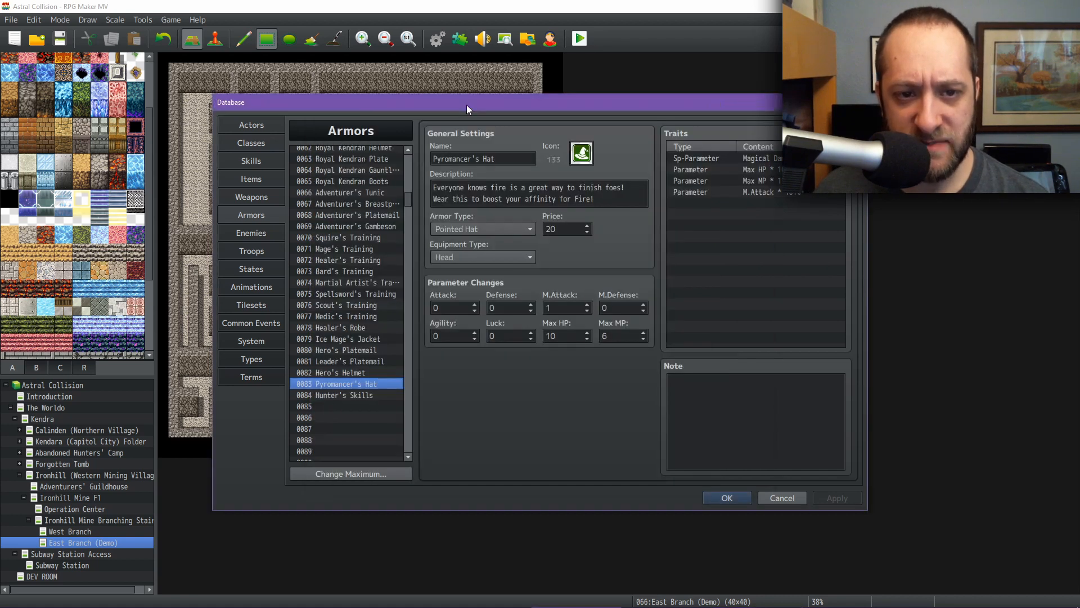
left_click(251, 197)
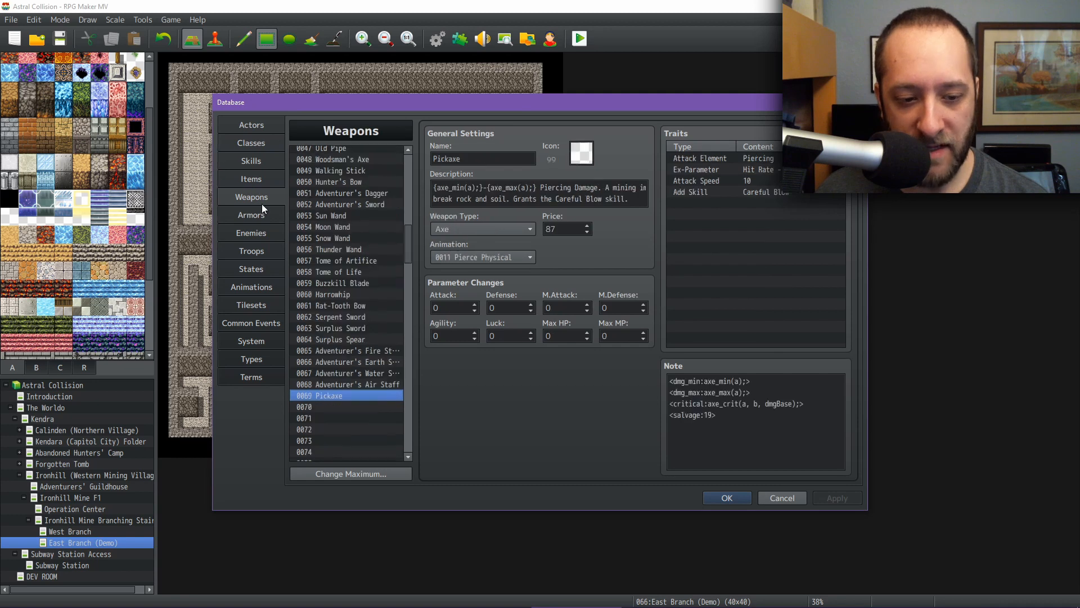
left_click(355, 283)
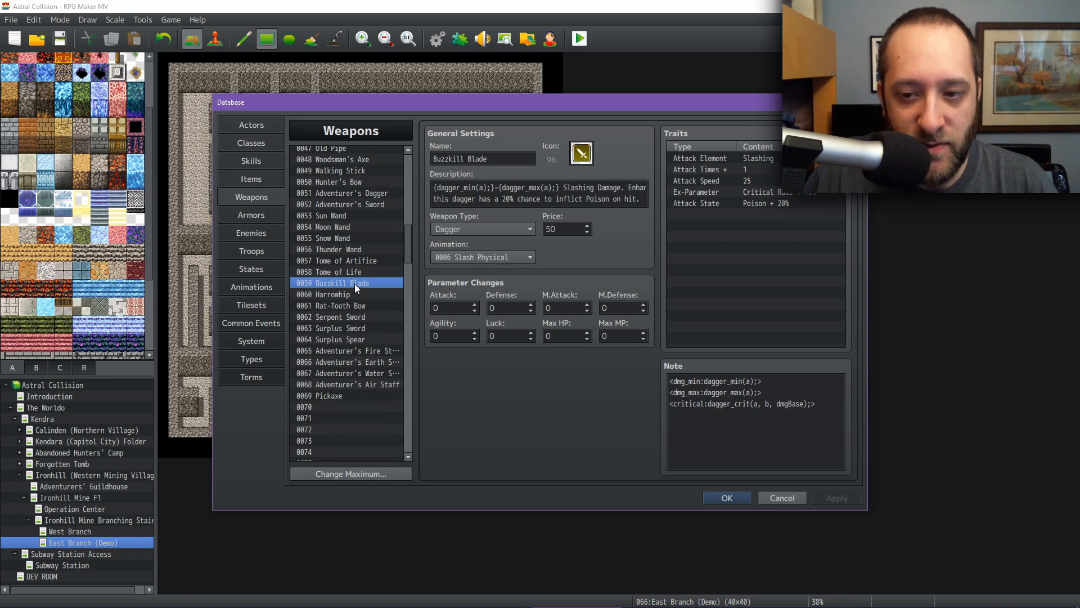
key("Down")
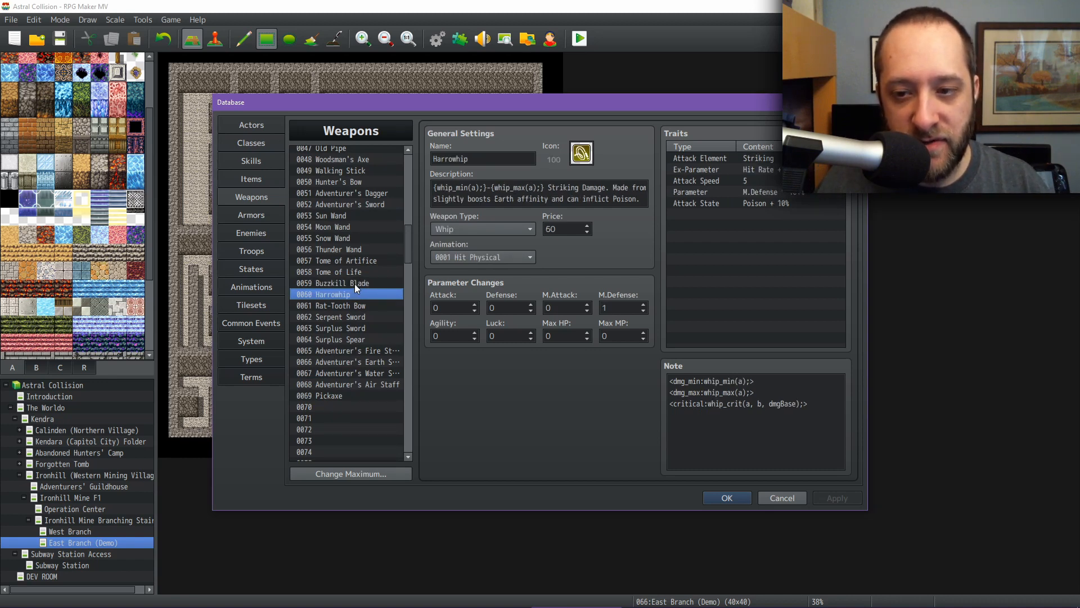
key("Down")
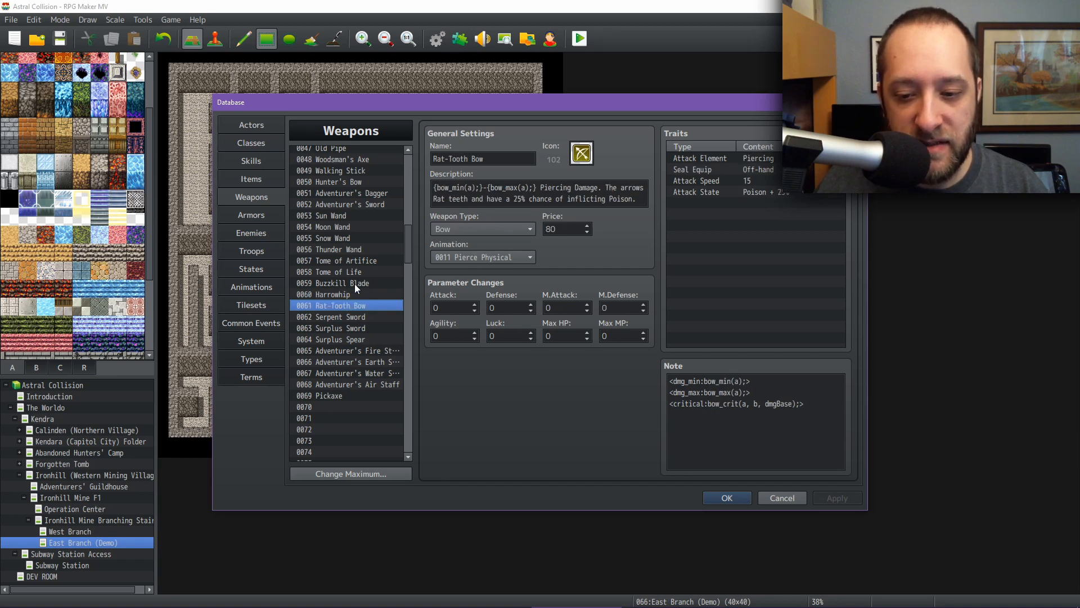
key("Down")
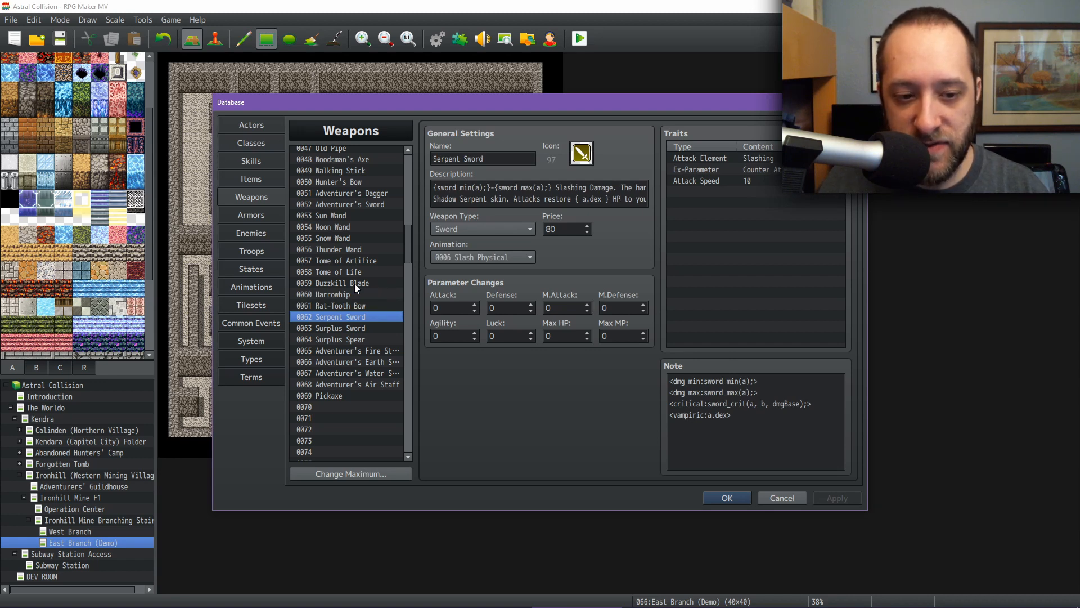
Compare the Surplus Sword and Surplus Spear entries in the weapon database
key("Down")
key("Down")
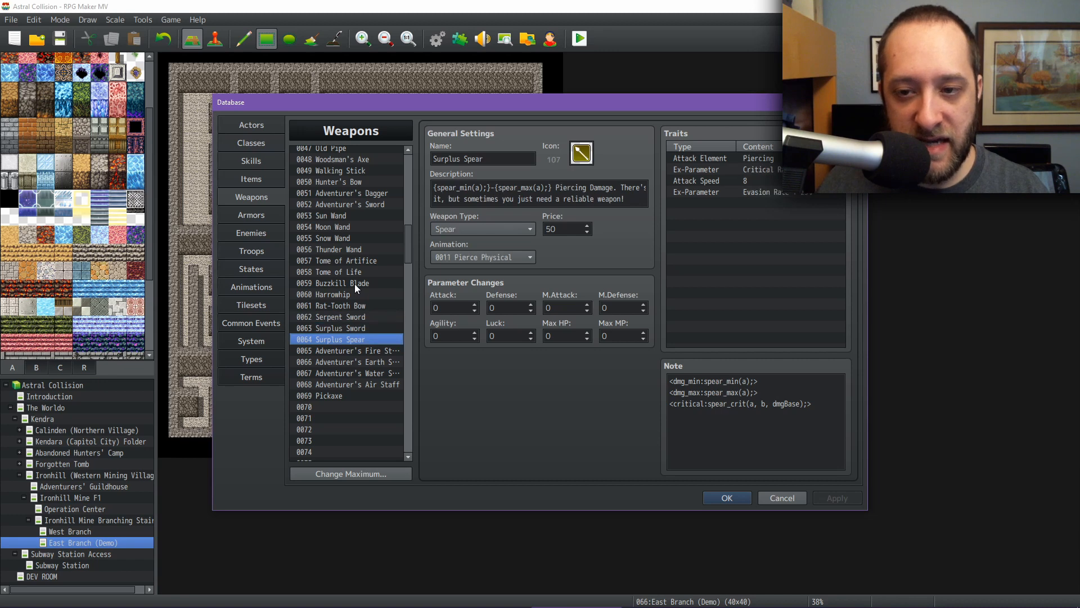
key("Up")
key("Down")
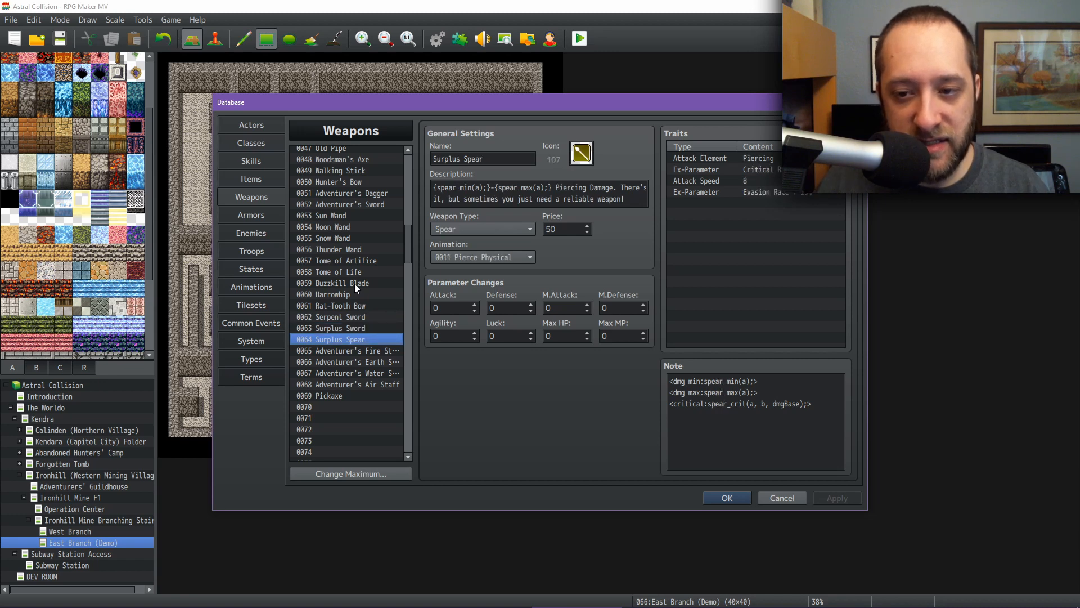
key("Up")
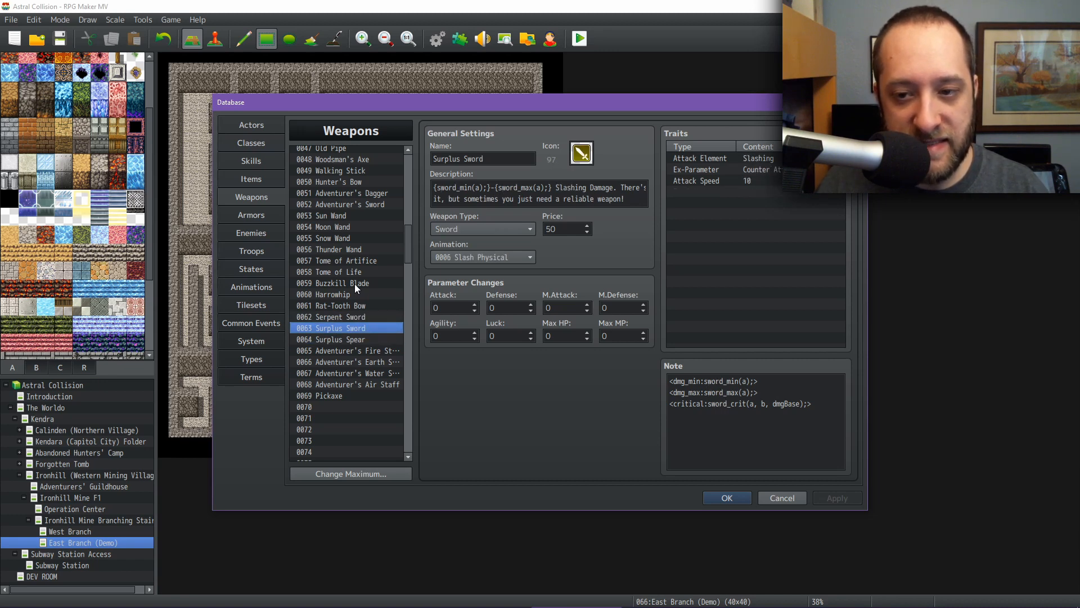
key("Down")
key("Up")
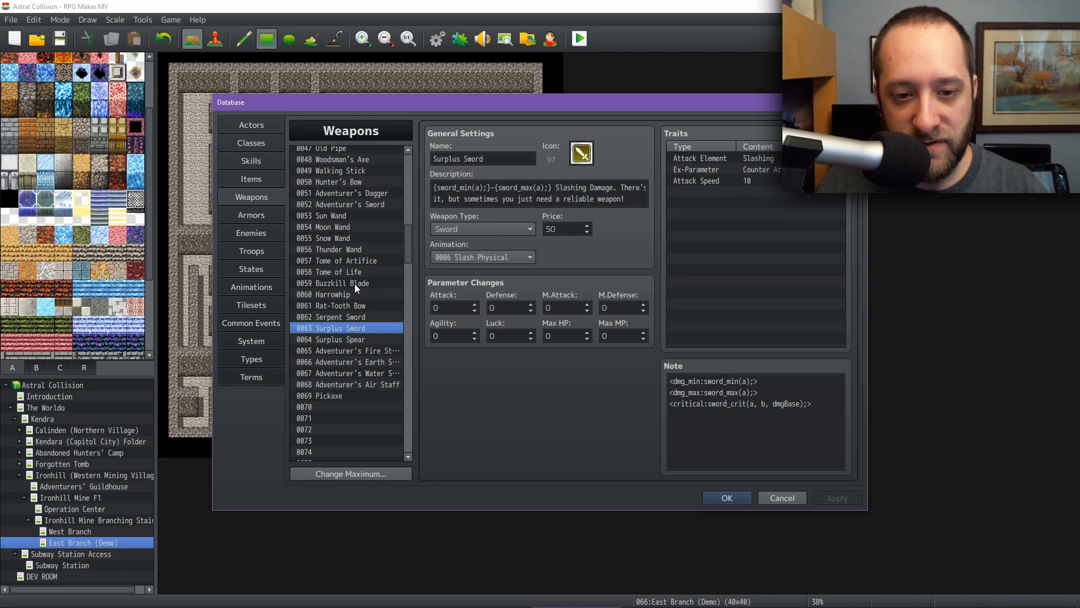
key("Down")
key("Up")
key("Down")
key("Up")
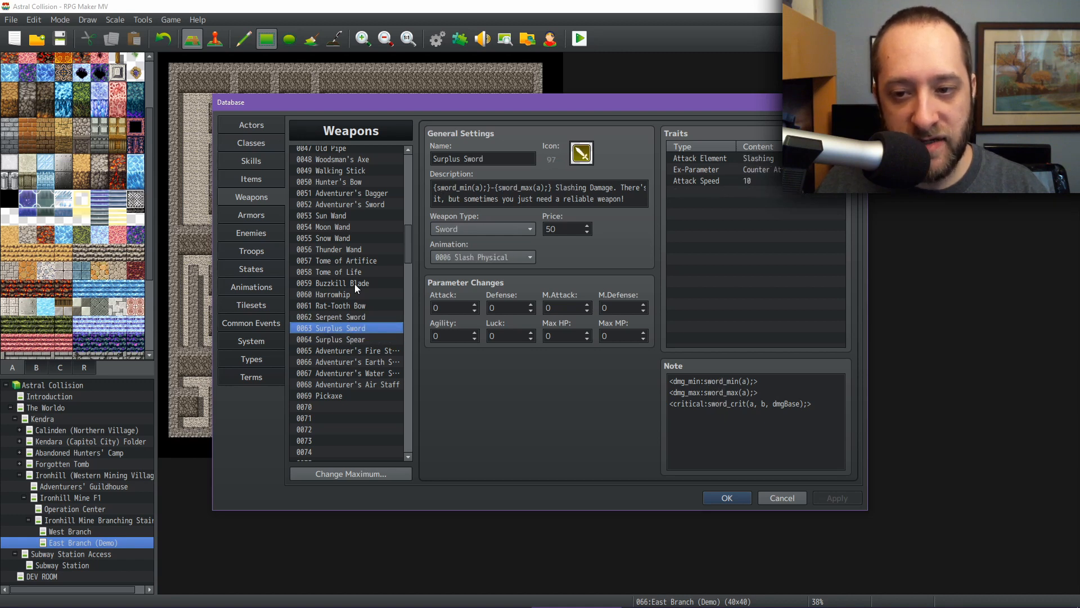
key("Down")
key("Up")
key("Down")
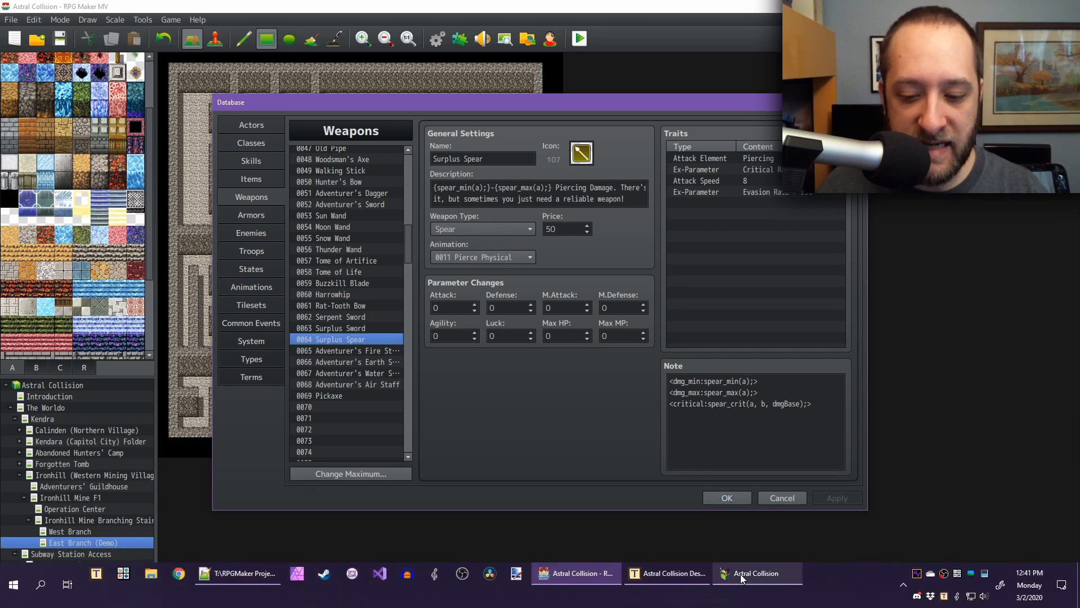
Switch back to the playtest and compare the shop's weapons, from the Buzzkill Blade to the Surplus Sword and Surplus Spear
left_click(743, 590)
key("Up")
key("Up")
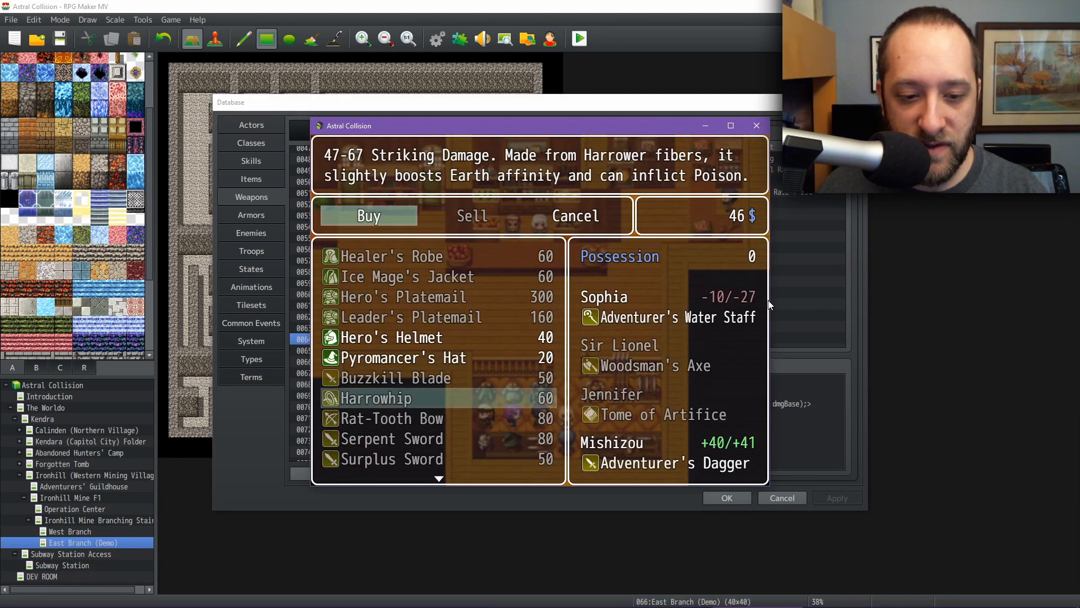
key("Up")
key("Down")
key("Down")
key("Down")
key("Down")
key("Down")
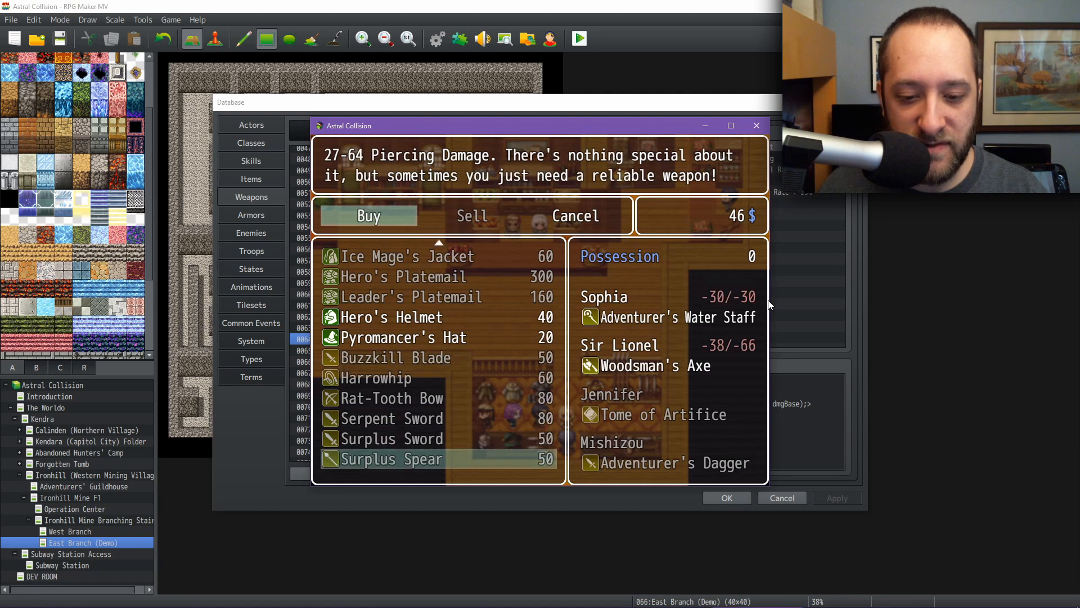
key("Up")
key("Down")
key("Up")
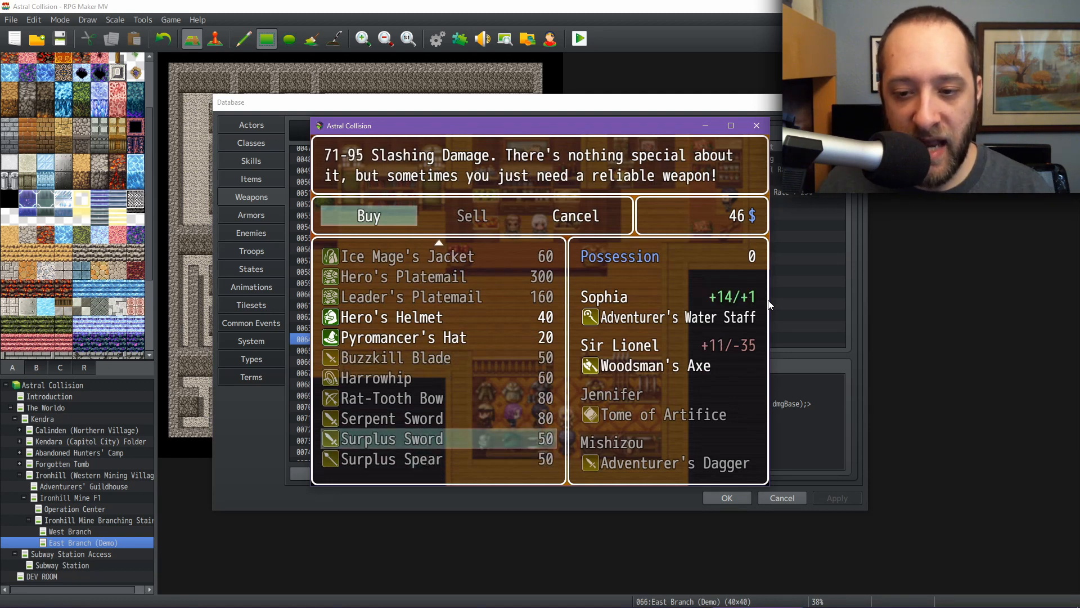
key("Down")
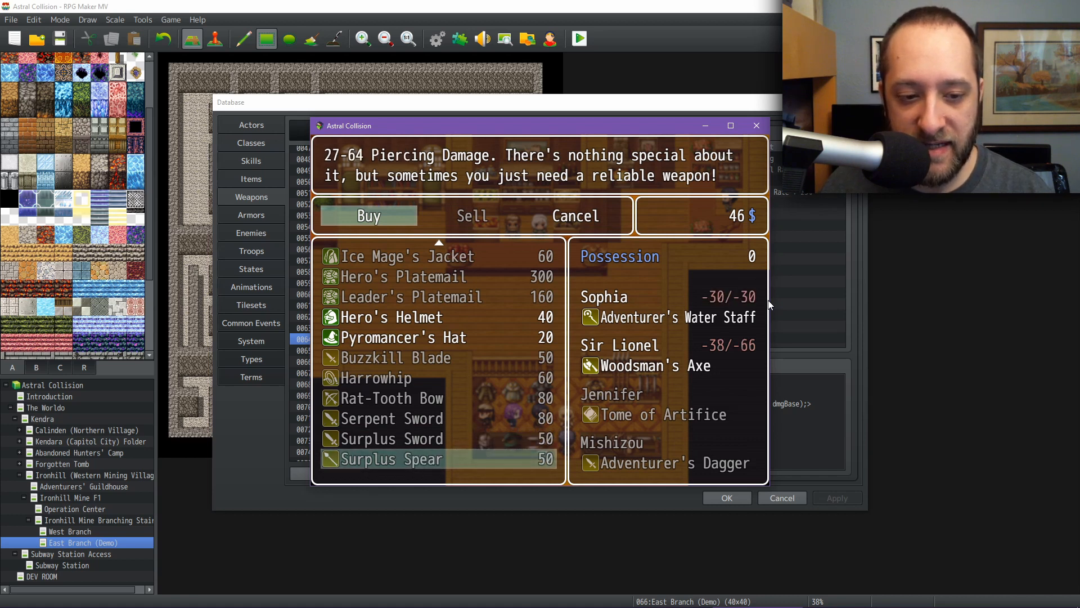
Buy one Pyromancer's Hat from the equipment shop
key("Up")
key("Up")
key("Up")
key("Up")
key("Up")
key("Up")
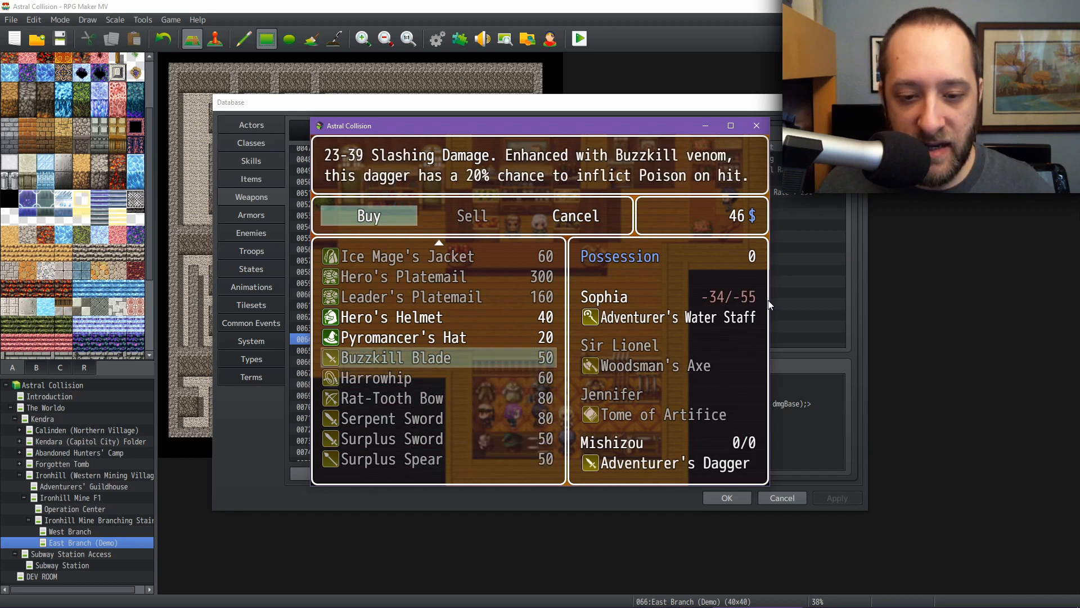
key("Return")
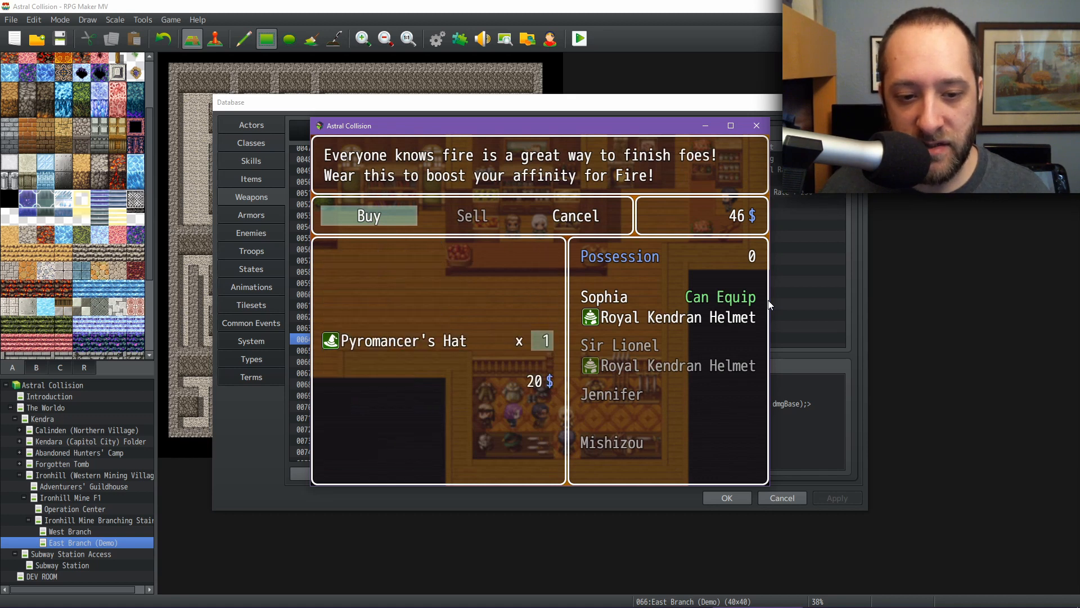
key("Return")
Review the shop's Surplus Sword and Surplus Spear again and leave the shop
key("Down")
key("Down")
key("Down")
key("Down")
key("Down")
key("Down")
key("Down")
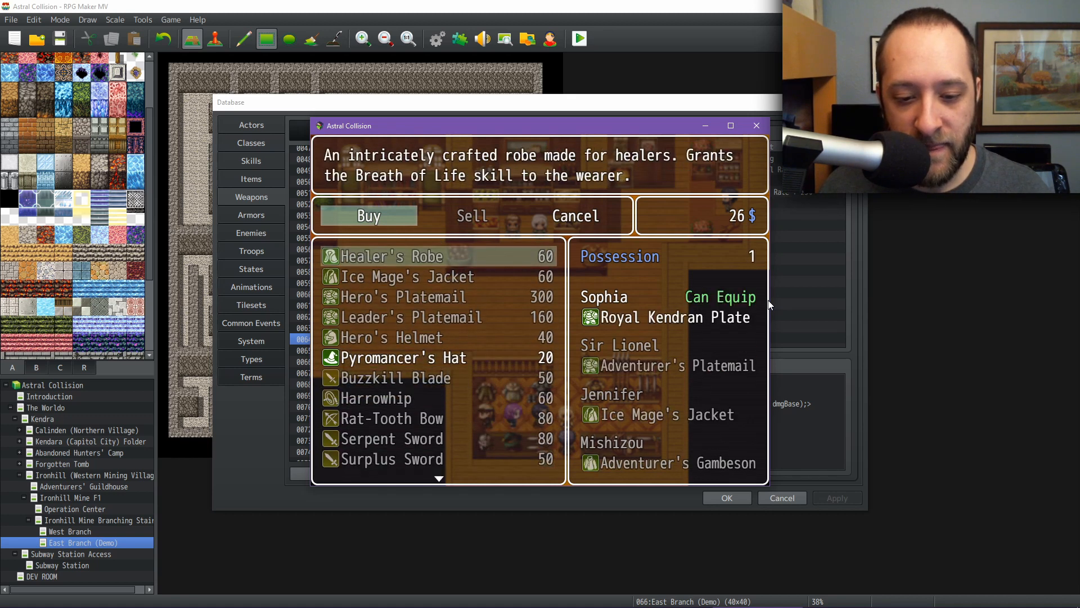
key("Up")
key("Up")
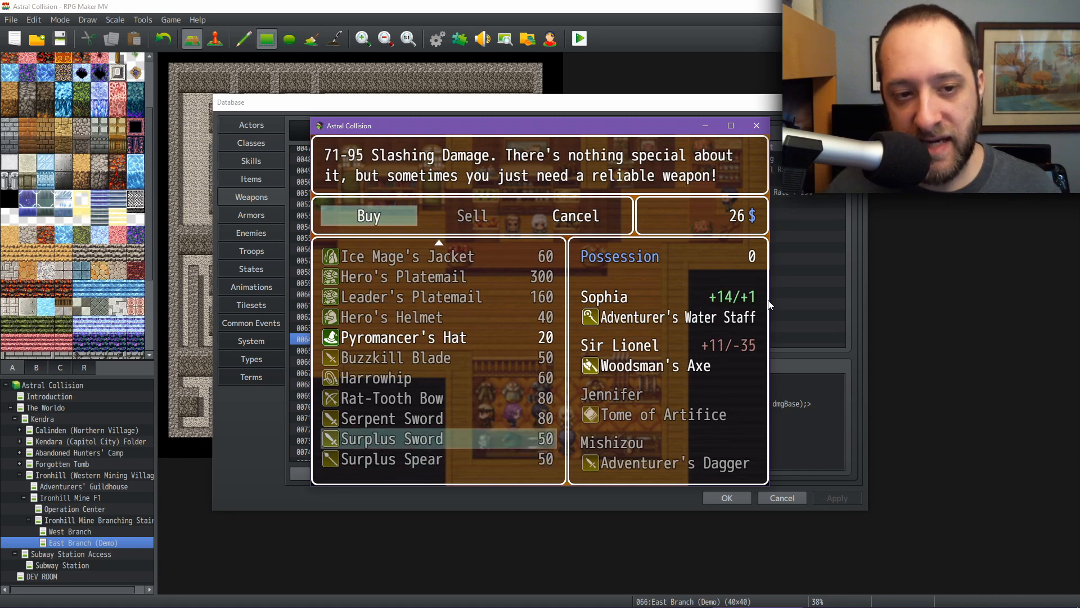
key("Down")
key("Up")
key("Down")
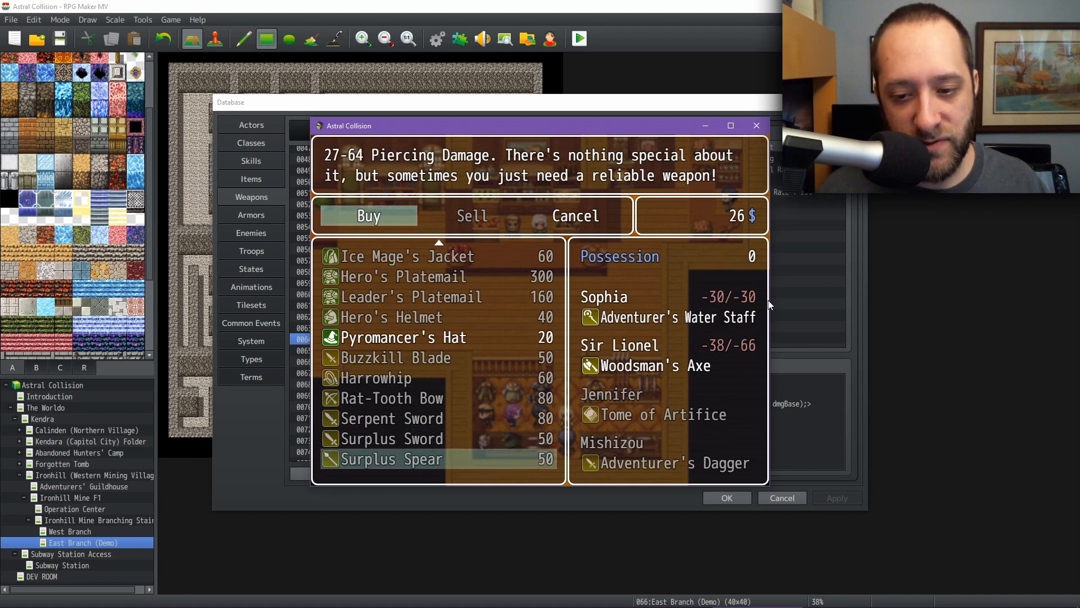
key("Up")
key("Down")
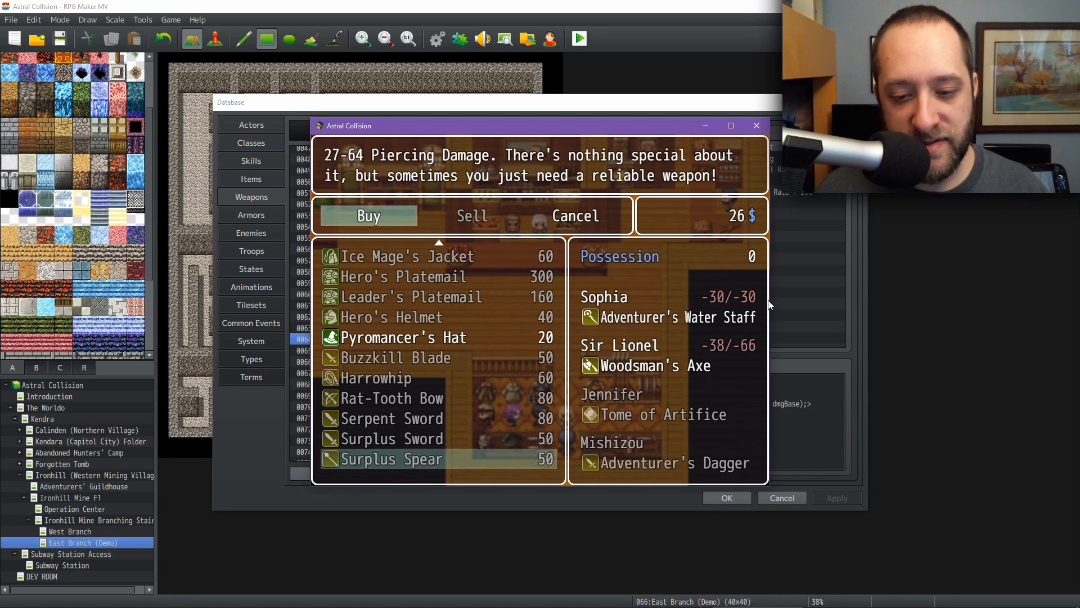
key("Escape")
key("Escape")
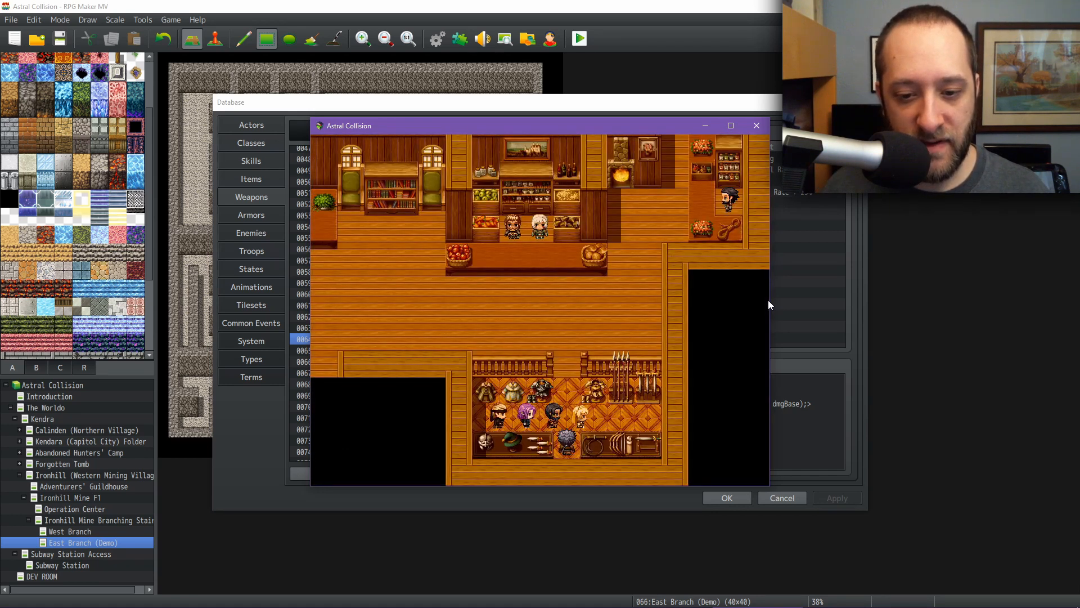
Read the Surplus Swords label in the equipment shop and walk the party up to the inn's reception counter
key("Return")
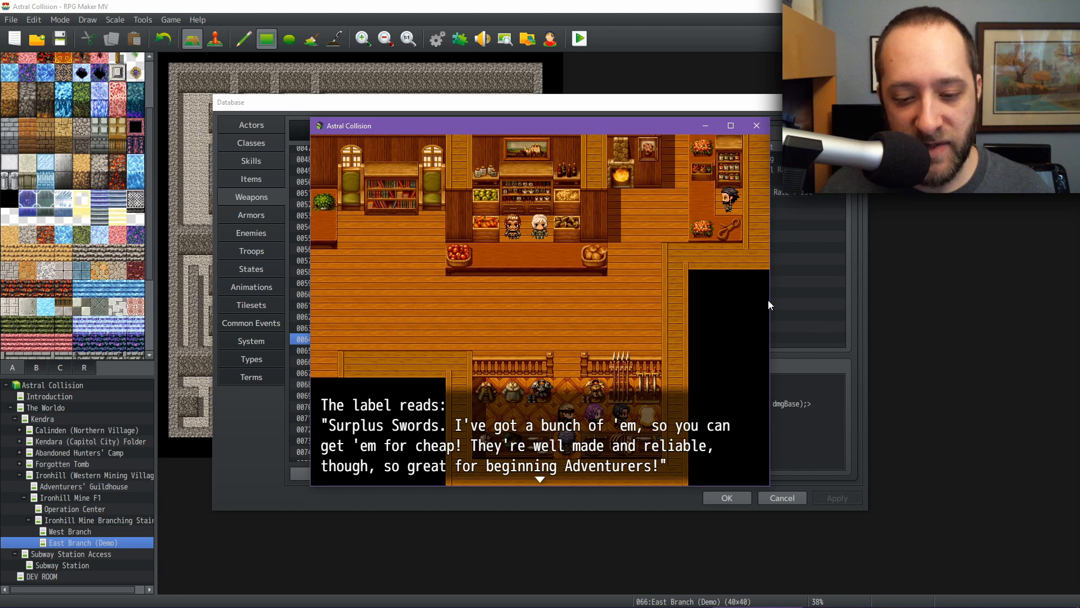
key("Return")
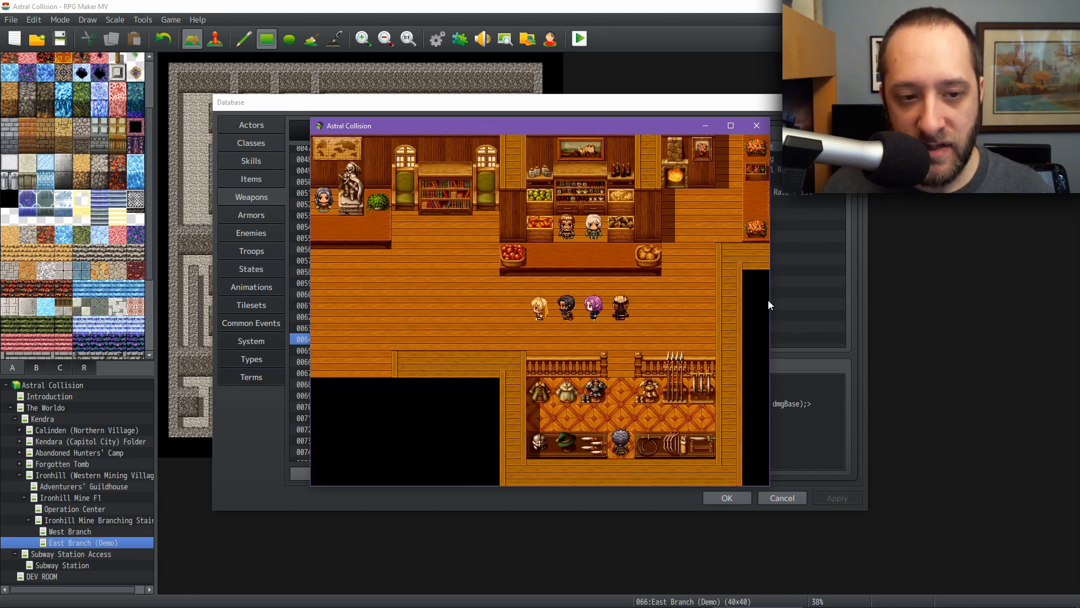
key("Left")
key("Up")
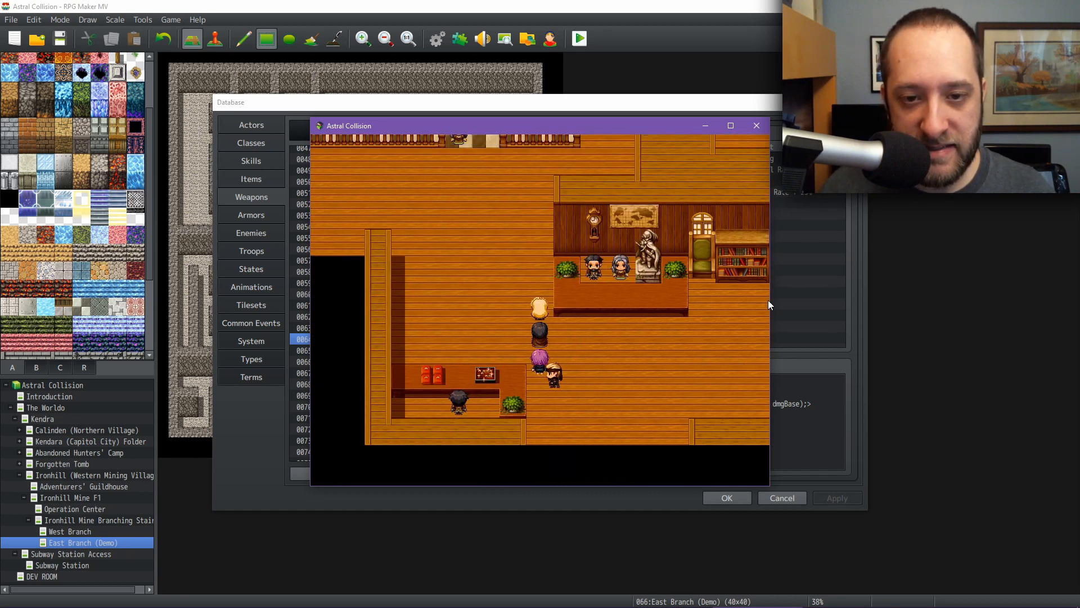
key("Right")
key("Up")
key("Right")
key("Up")
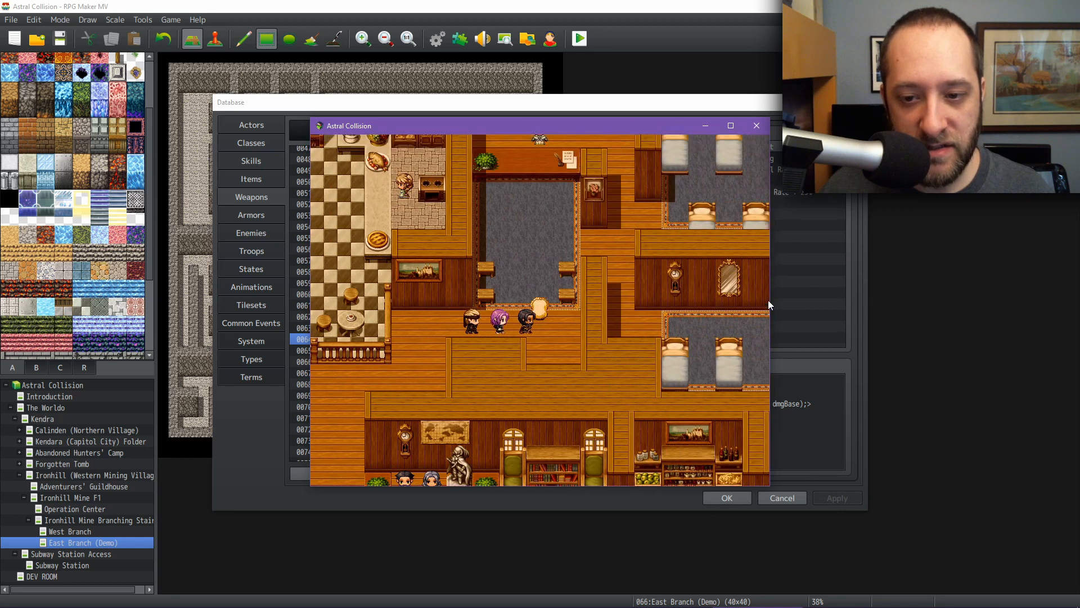
key("Up")
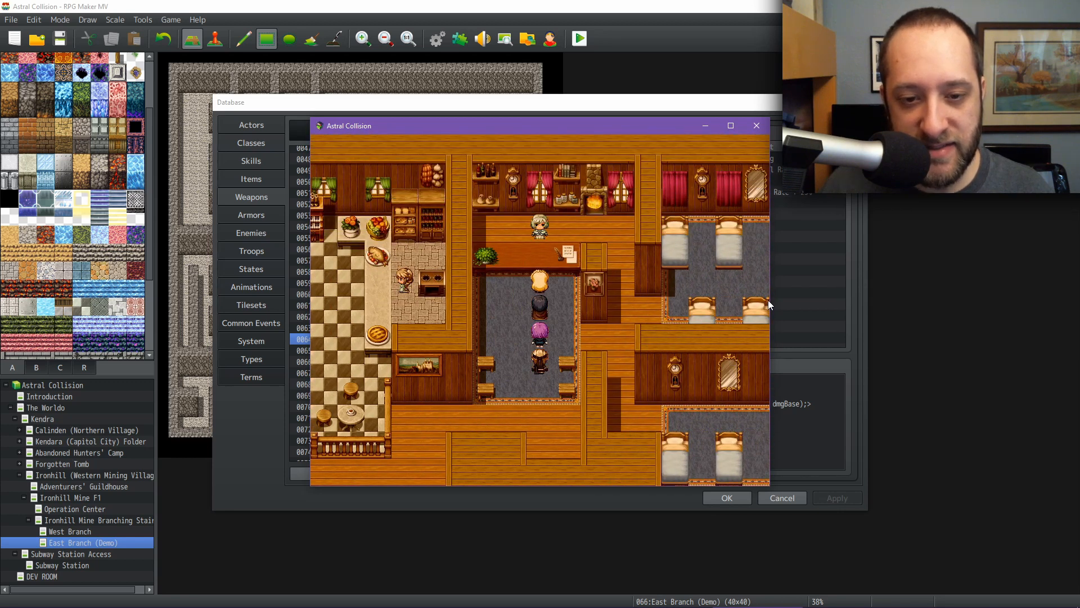
Explore the area behind the inn's reception counter and briefly check the party menu
key("Down")
key("Right")
key("Up")
key("Right")
key("Up")
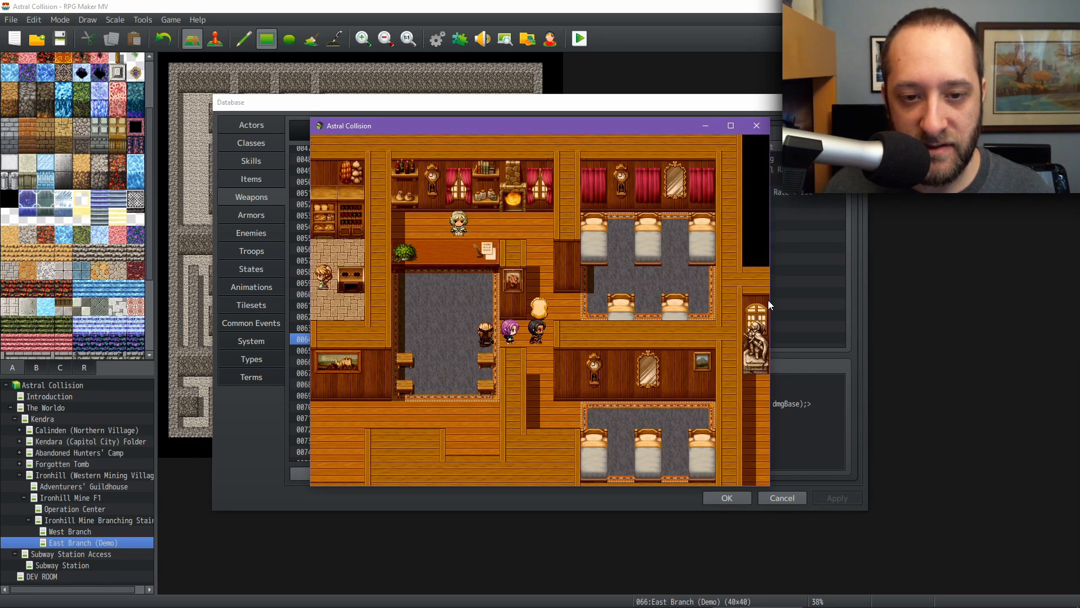
key("Up")
key("Left")
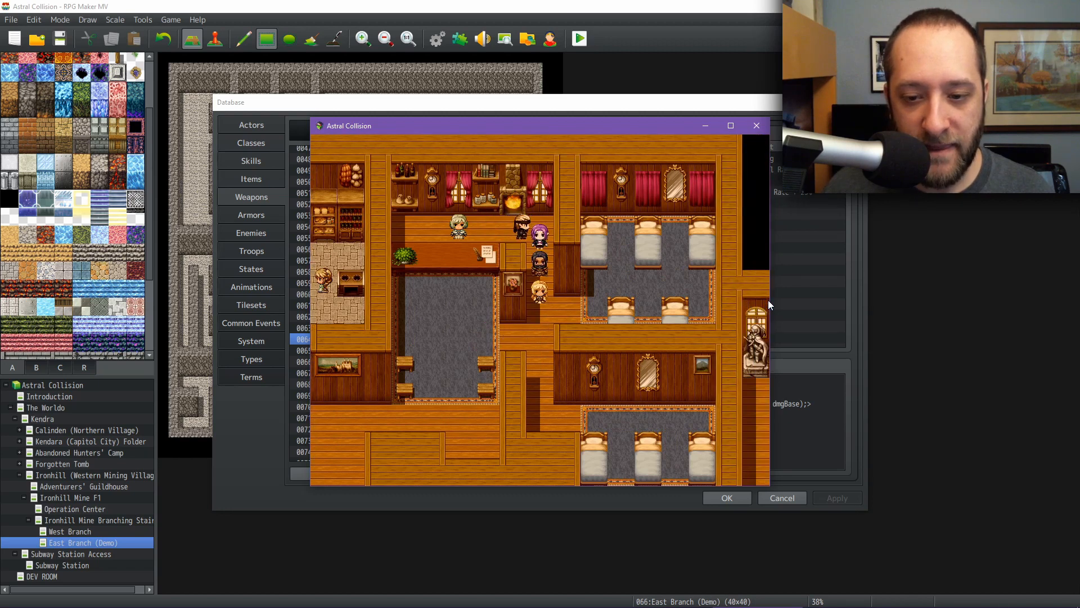
key("Down")
key("Left")
key("Escape")
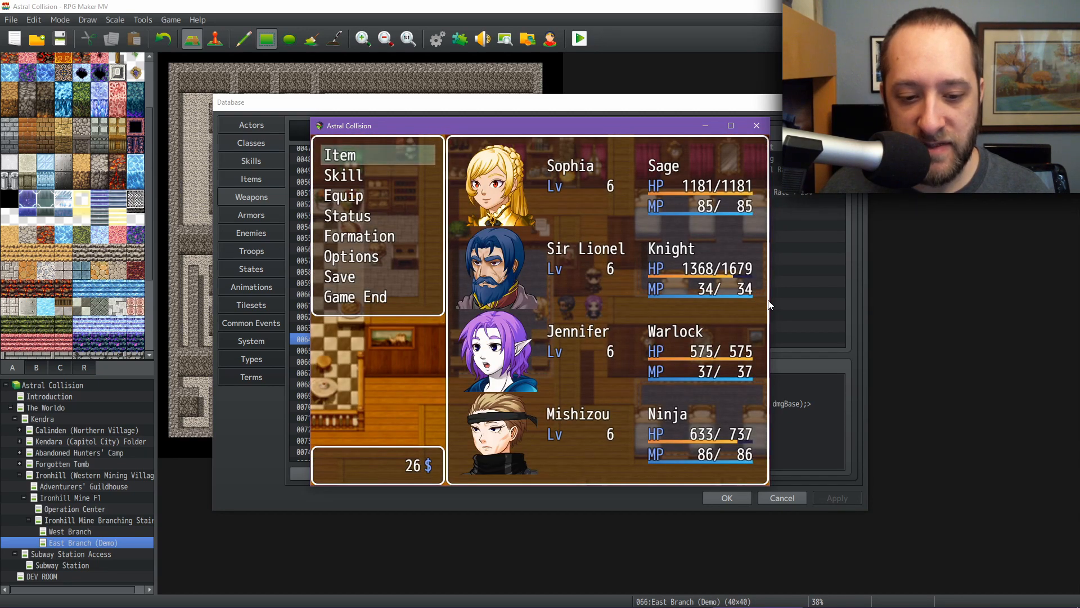
key("Escape")
Walk the party from the inn out of the Mercantile Building into Kendara's Merchant District
key("Down")
key("Down")
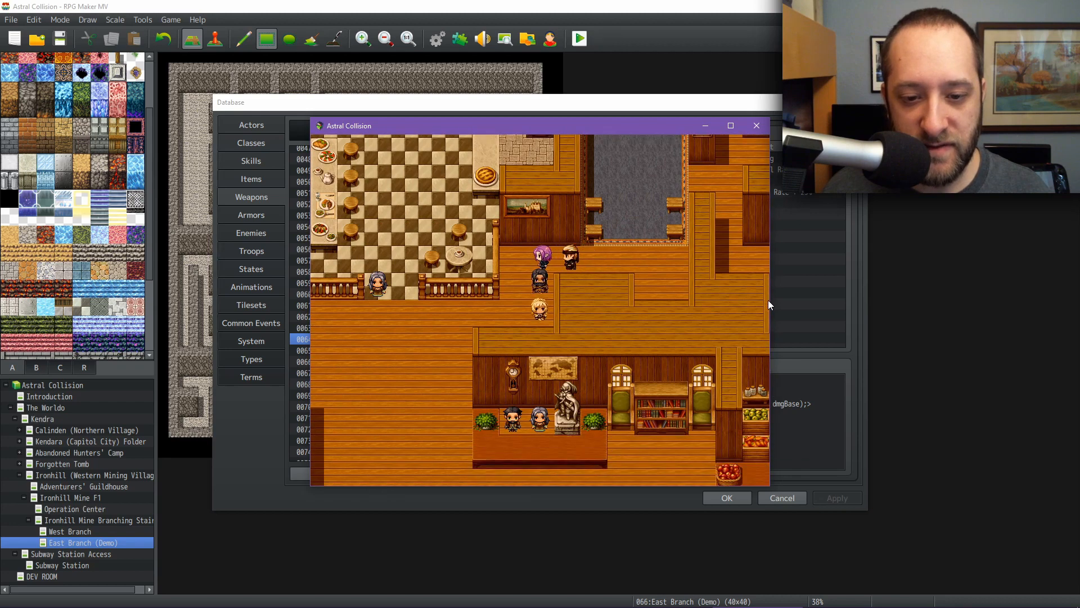
key("Left")
key("Down")
key("Left")
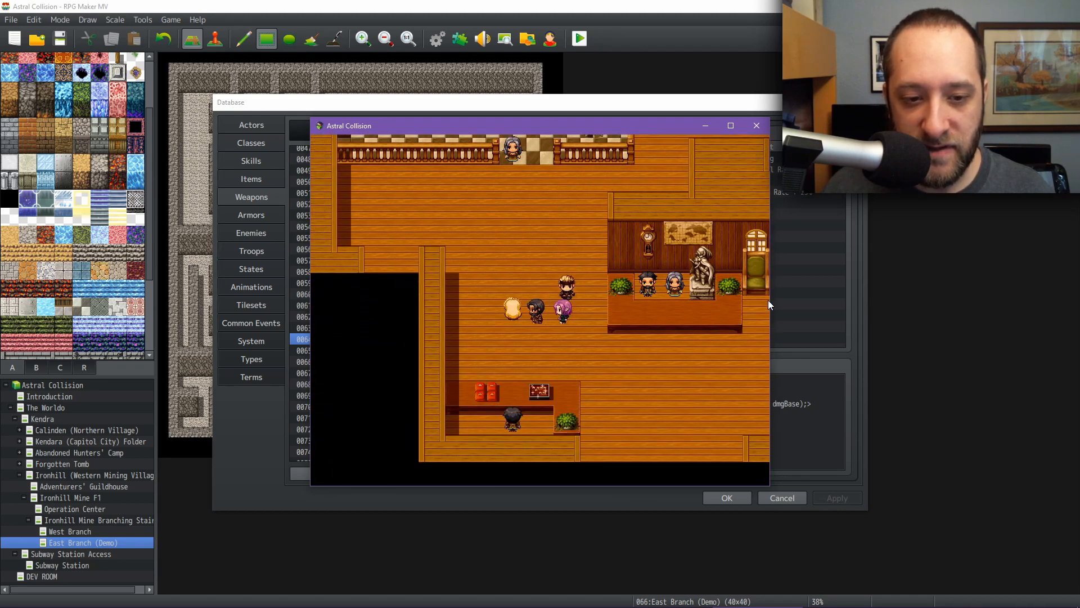
key("Up")
key("Left")
key("Up")
key("Left")
key("Down")
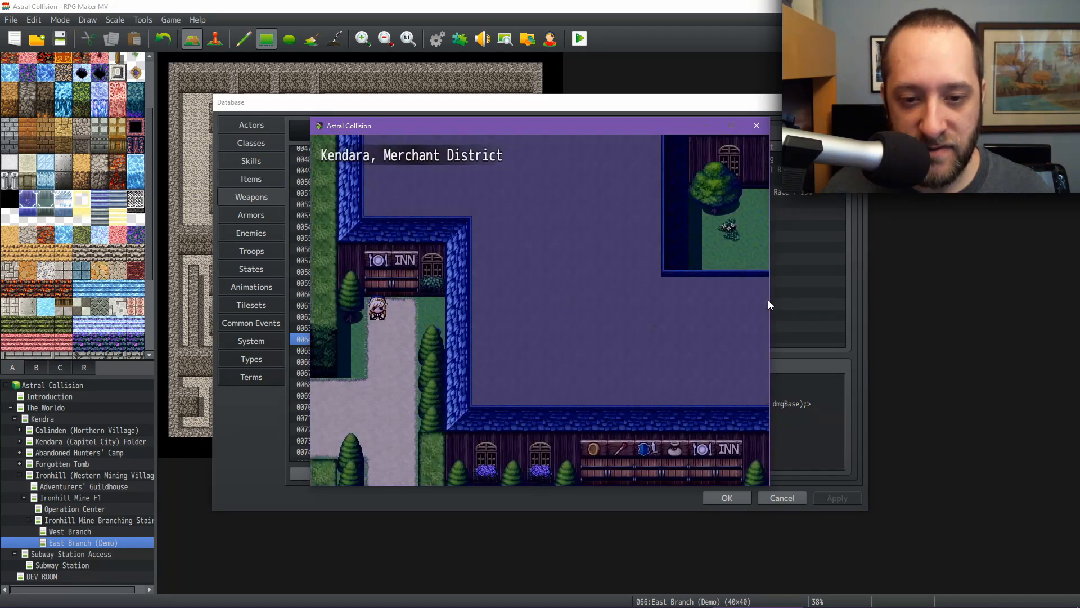
Travel through the North Gate to the City Crossroads and recharge the Resurrection Signet at the central monument
key("Up")
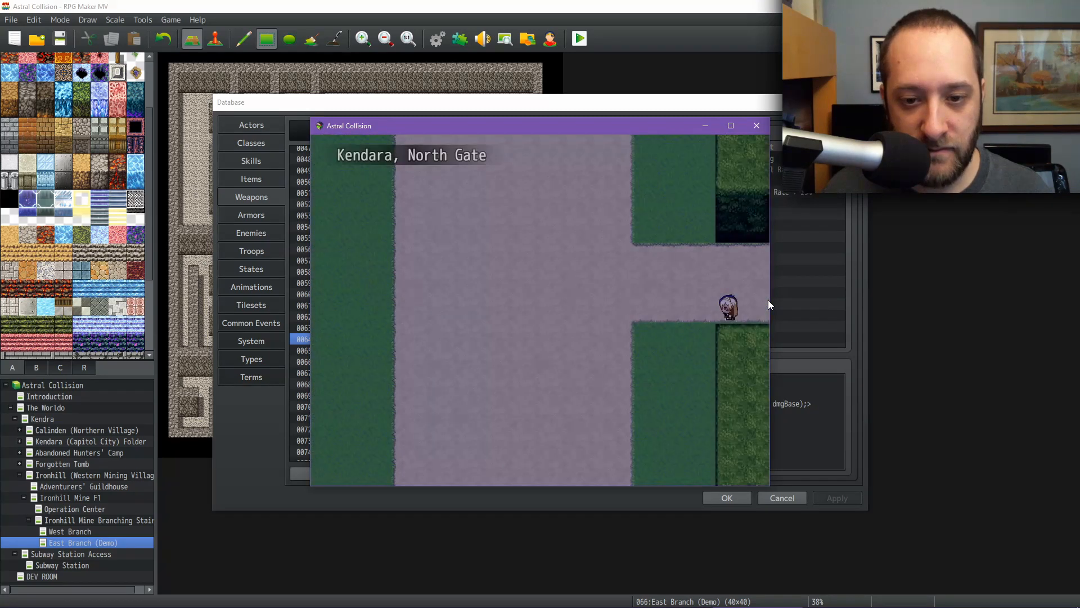
key("Left")
key("Up")
key("Down")
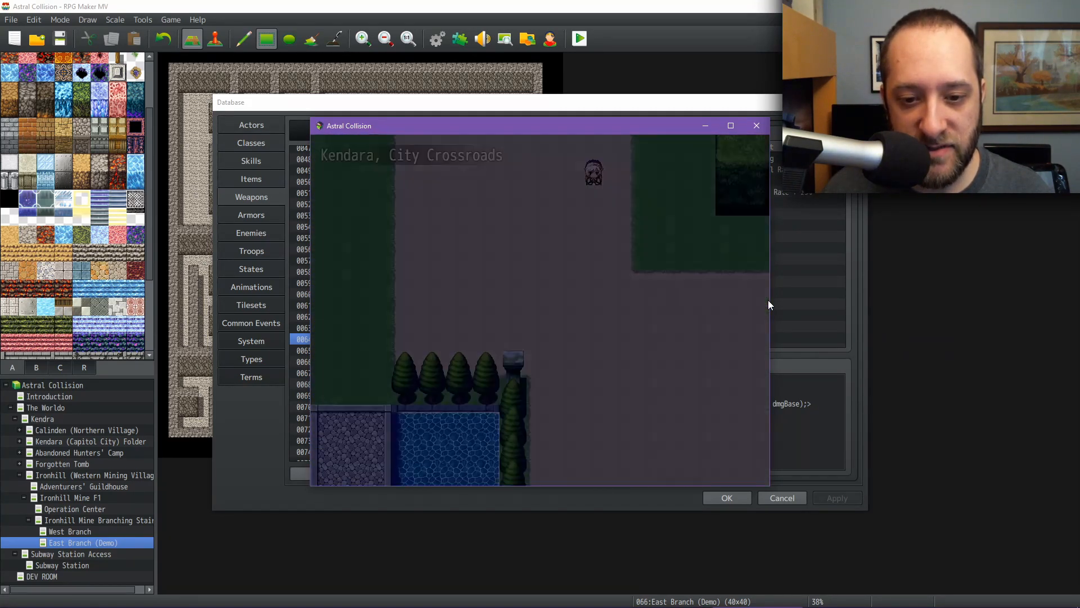
key("Down")
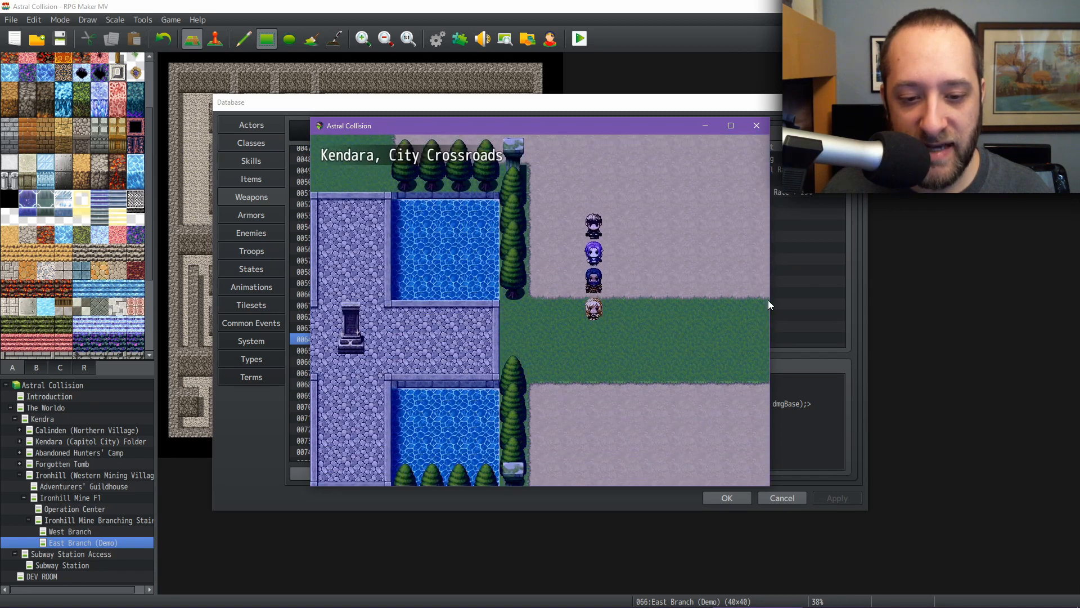
key("Left")
key("Return")
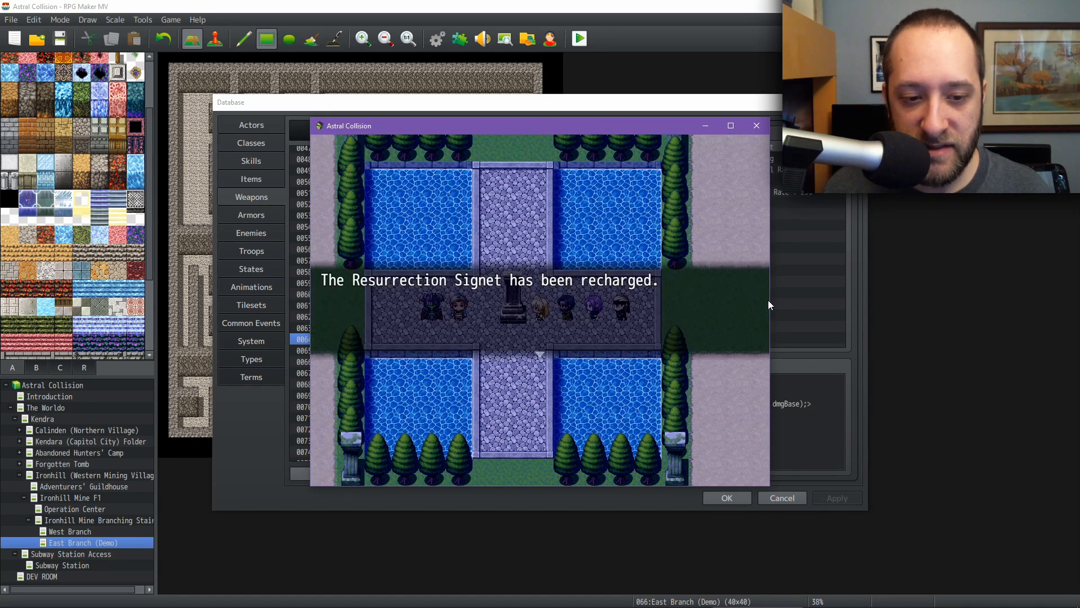
key("Return")
Lead the party east through the Eastern Gate area and enter the Adventurers' Guild Lobby
key("Right")
key("Right")
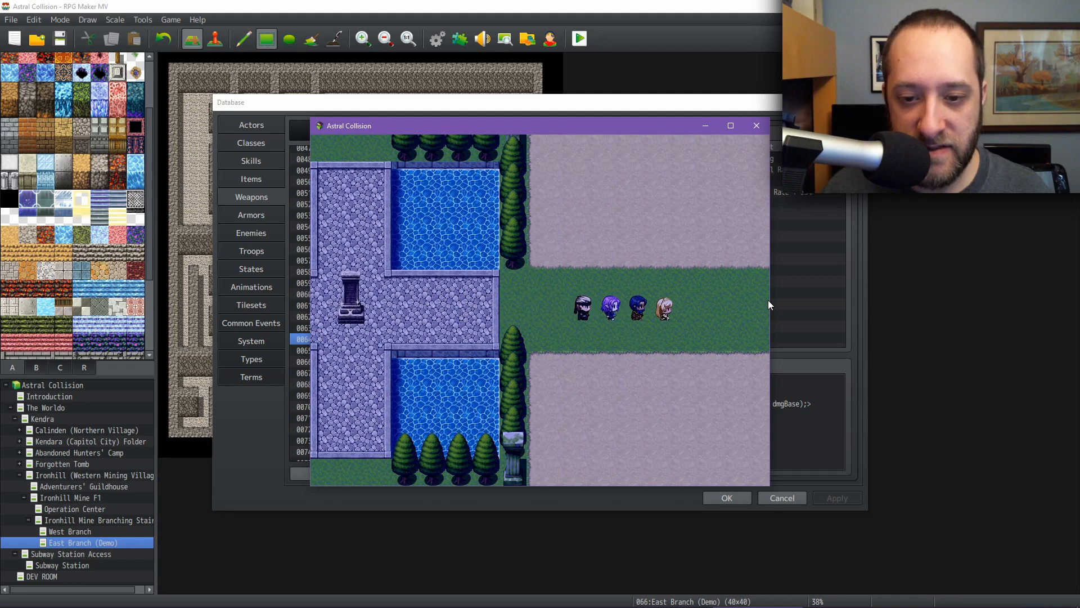
key("Down")
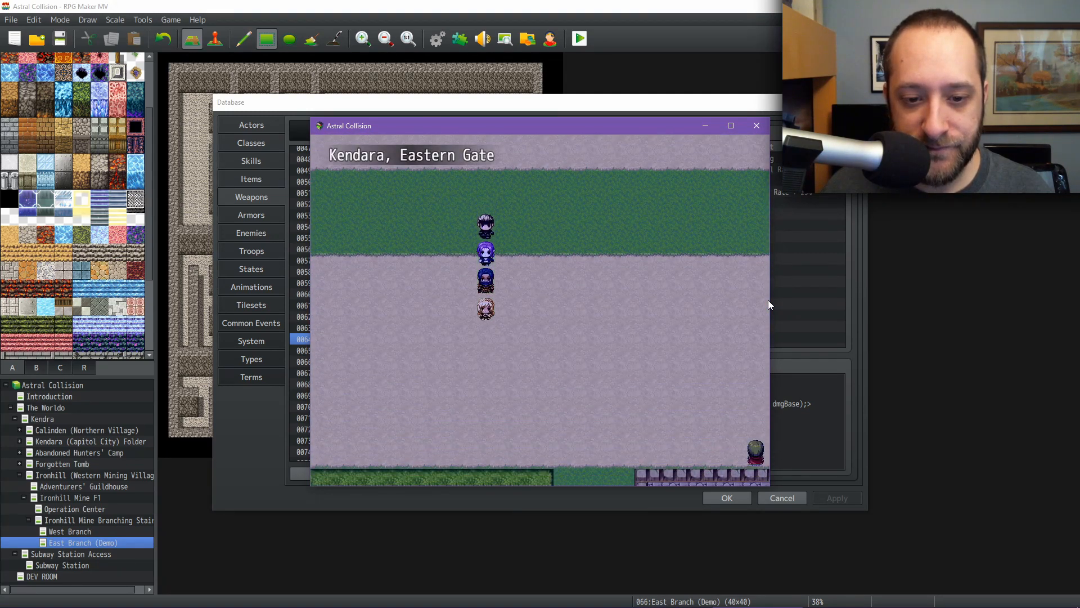
key("Right")
key("Right")
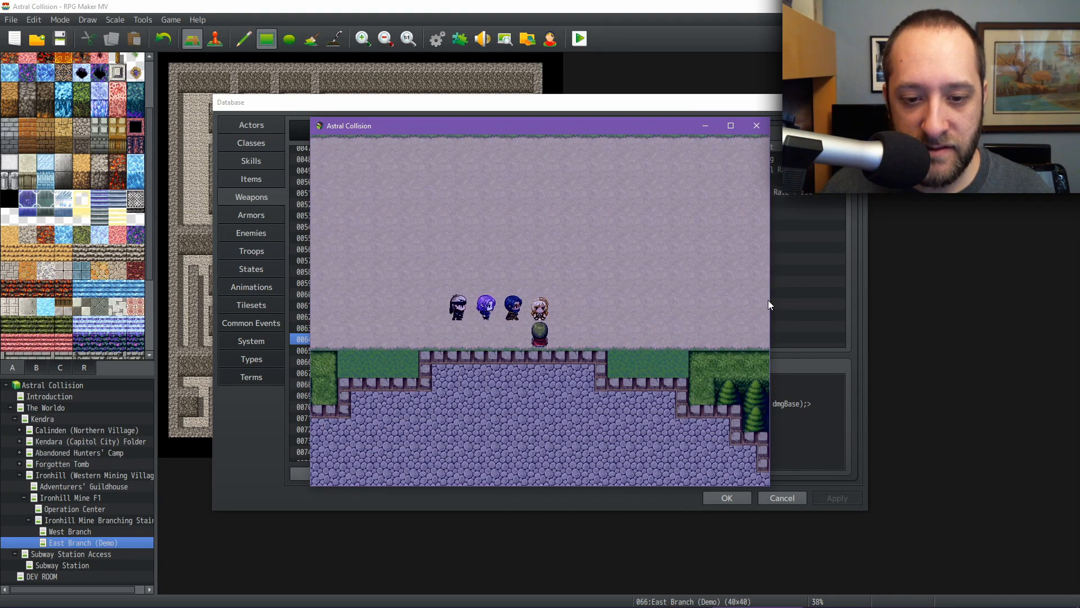
key("Down")
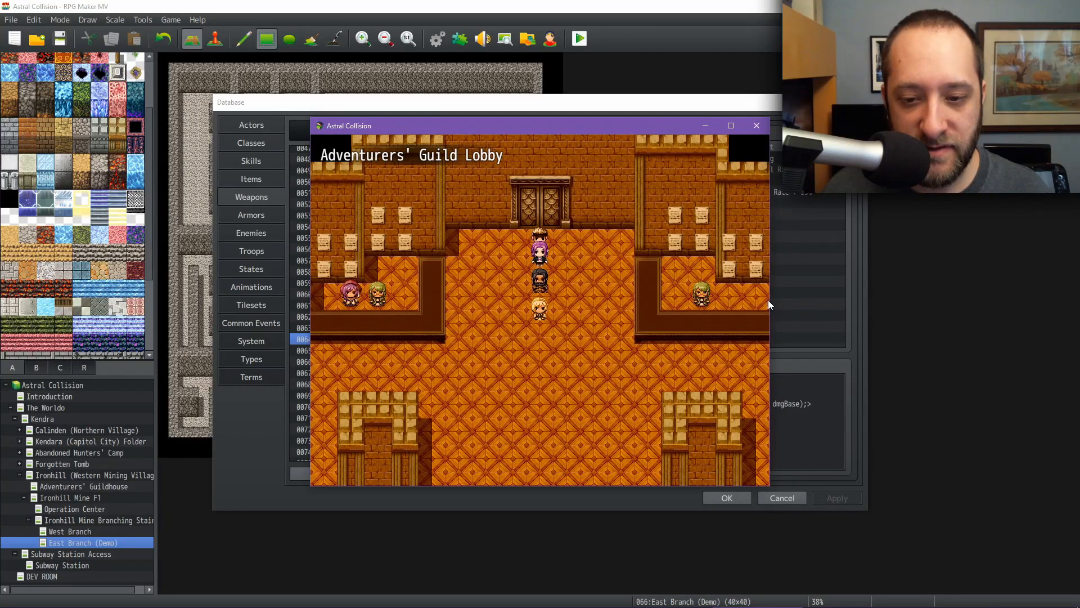
Cross the lobby and take the stairs to the Adventurers' Guild Services area
key("Left")
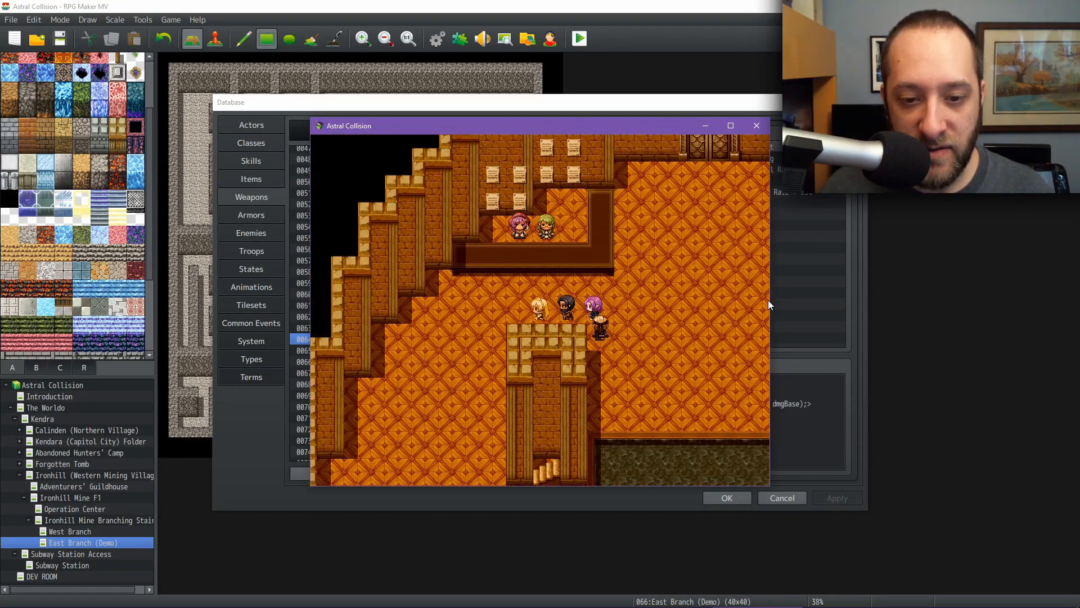
key("Down")
key("Right")
key("Right")
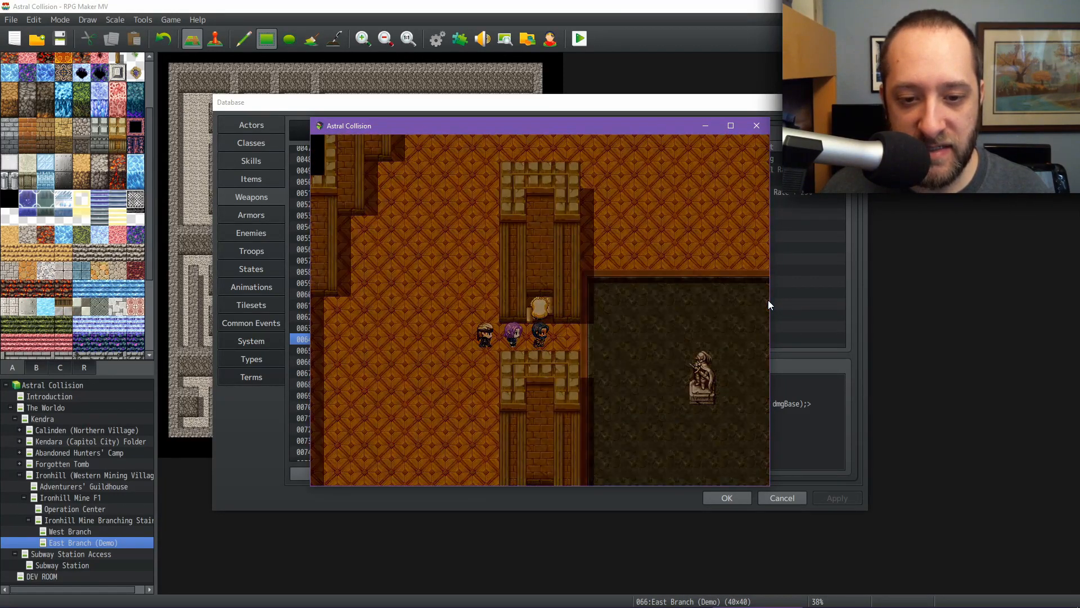
key("Up")
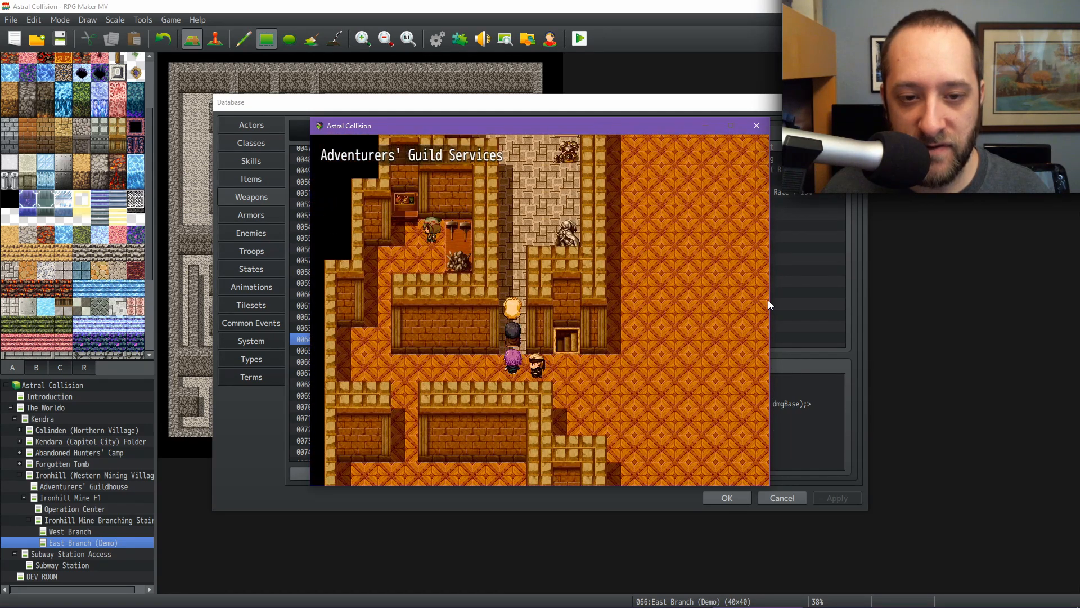
Open the guild's staff crafting list and compare the Adventurer's Fire, Earth, Water and Air Staffs
key("Return")
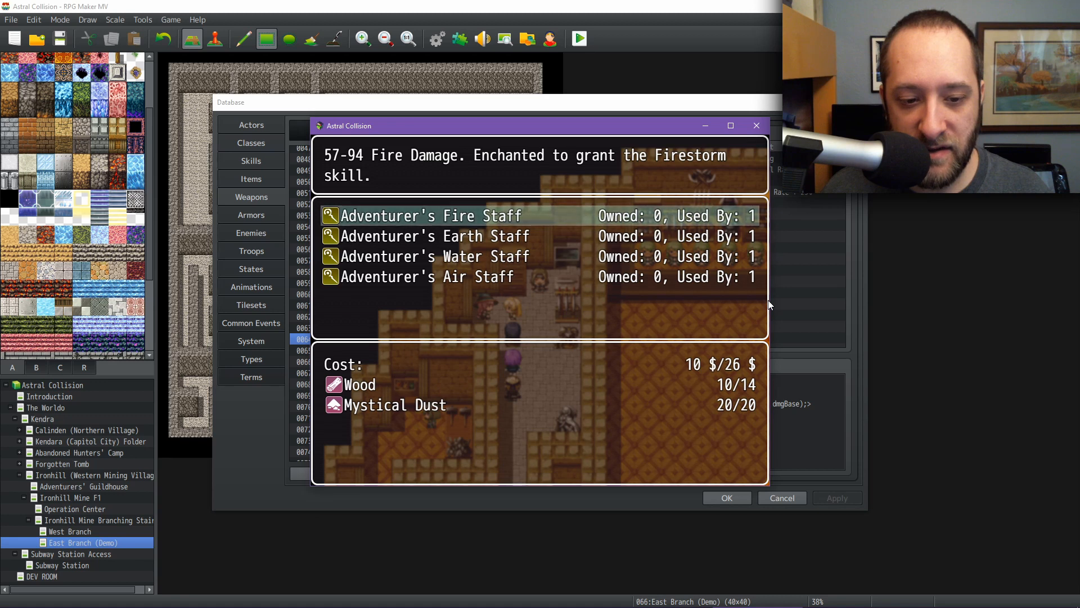
key("Down")
key("Down")
key("Down")
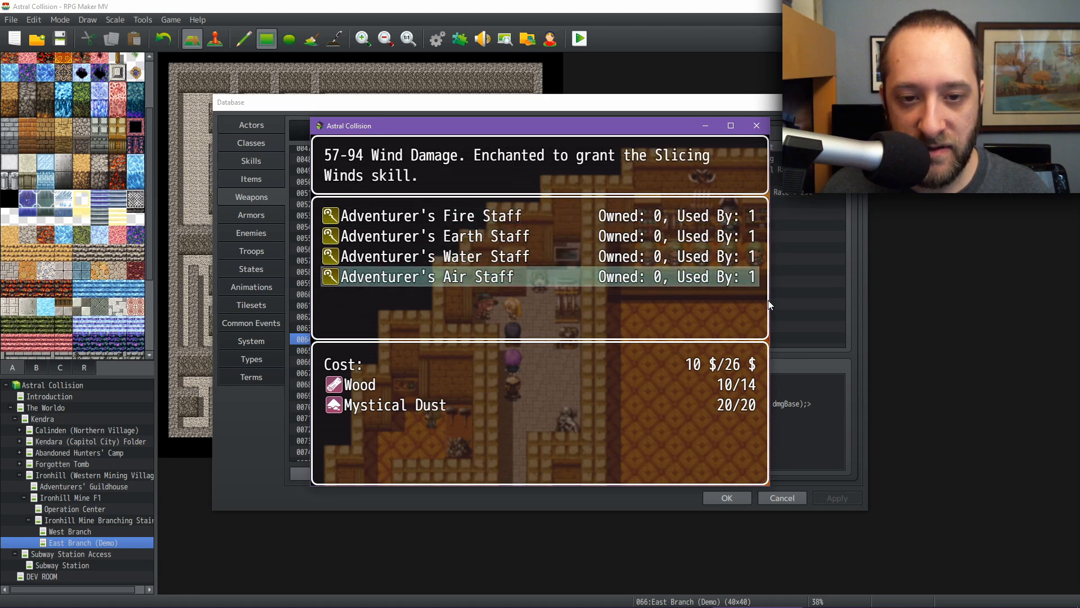
key("Up")
key("Up")
key("Up")
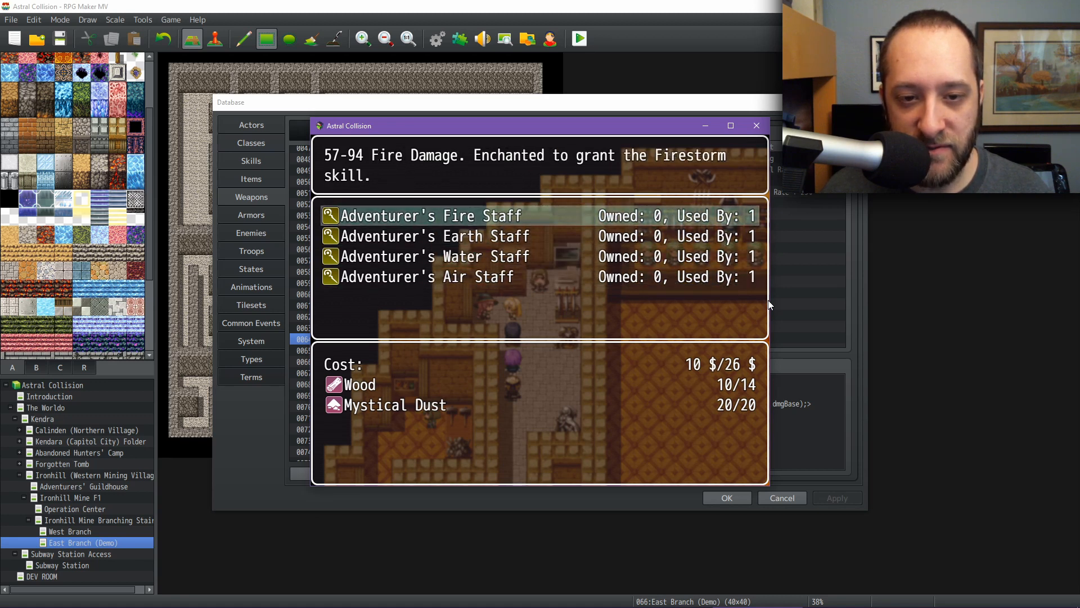
Craft one Adventurer's Fire Staff and leave the crafting screen
key("Return")
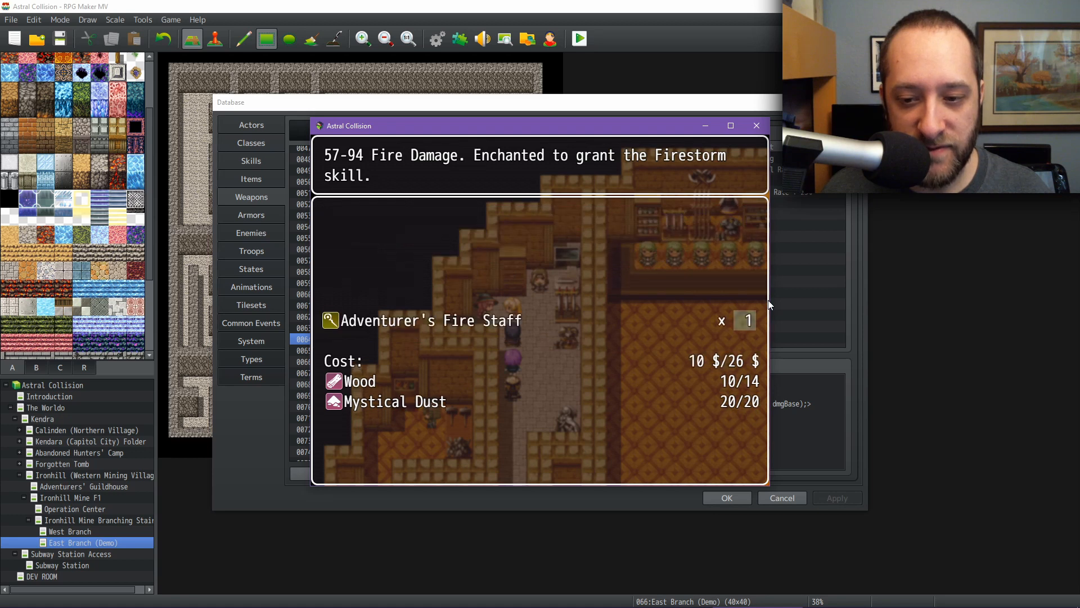
key("Return")
key("Escape")
key("Escape")
Equip the Sage with the Adventurer's Fire Staff after comparing it with the Snow Wand
key("Escape")
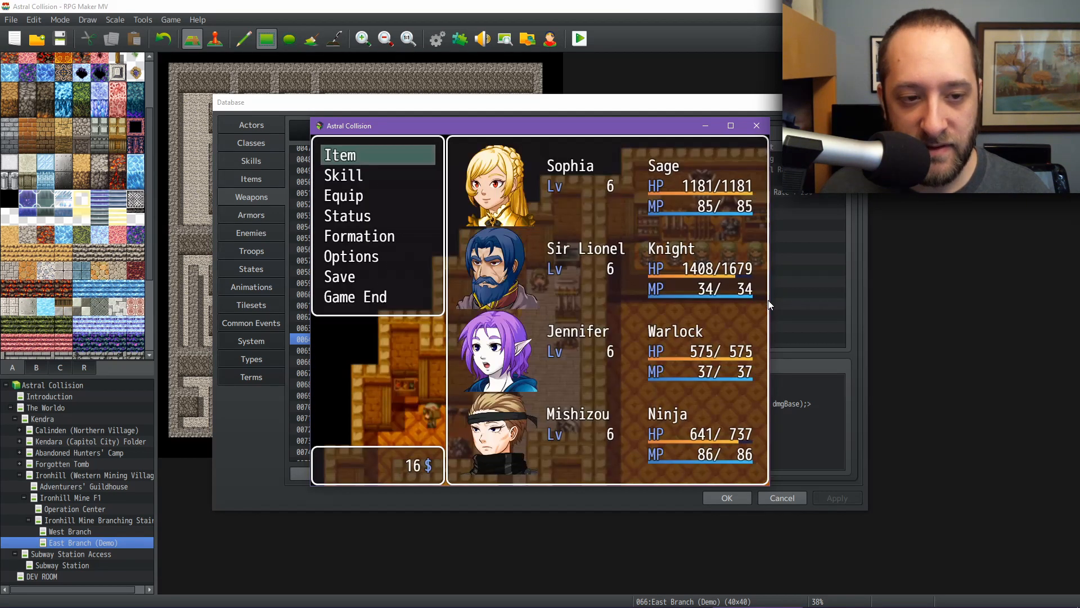
key("Down")
key("Down")
key("Return")
key("Return")
key("Return")
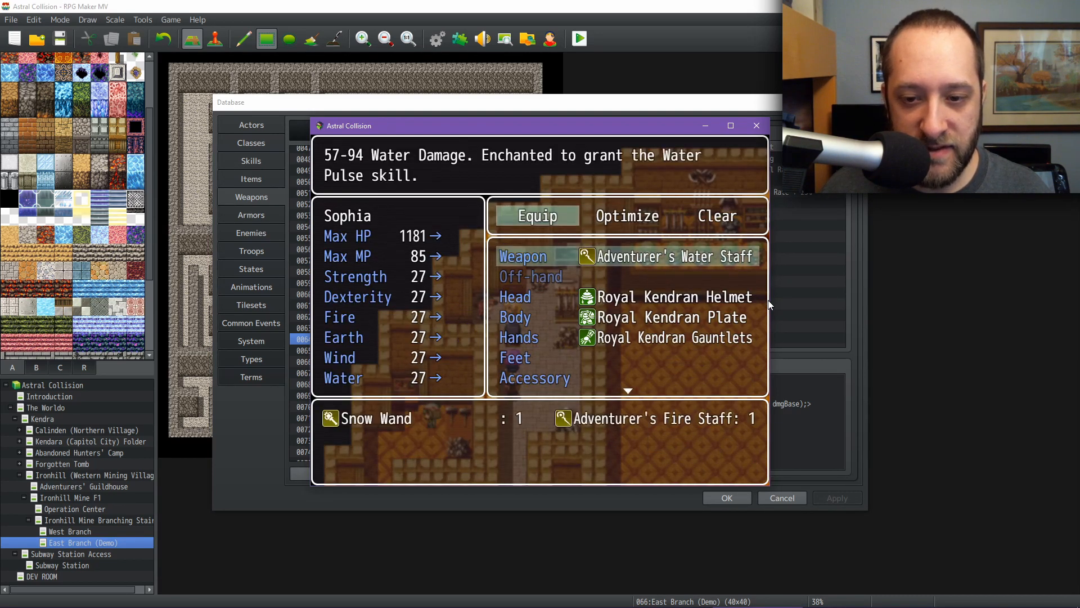
key("Return")
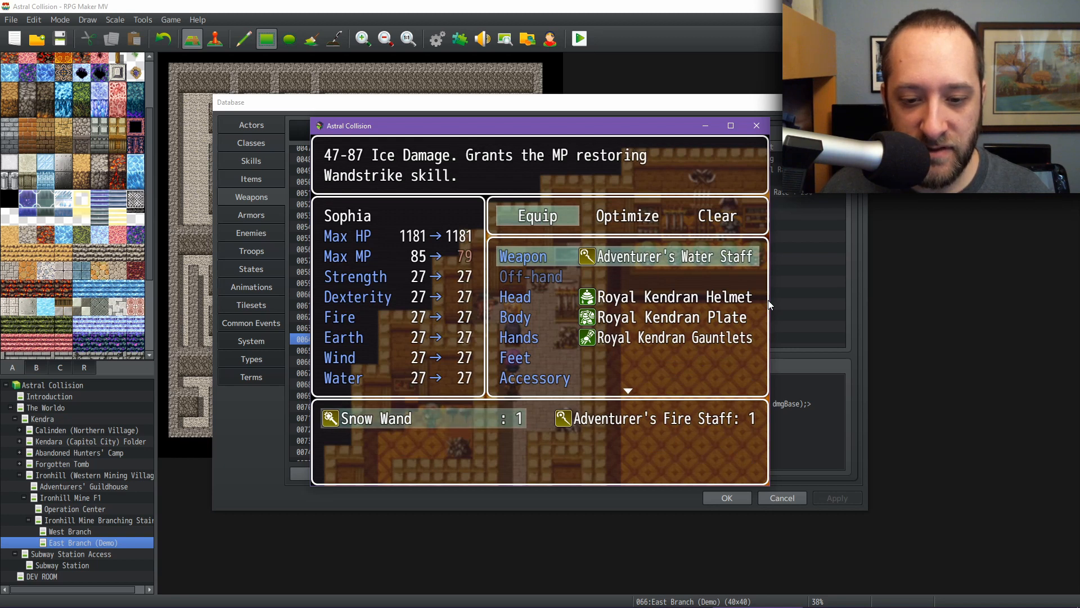
key("Right")
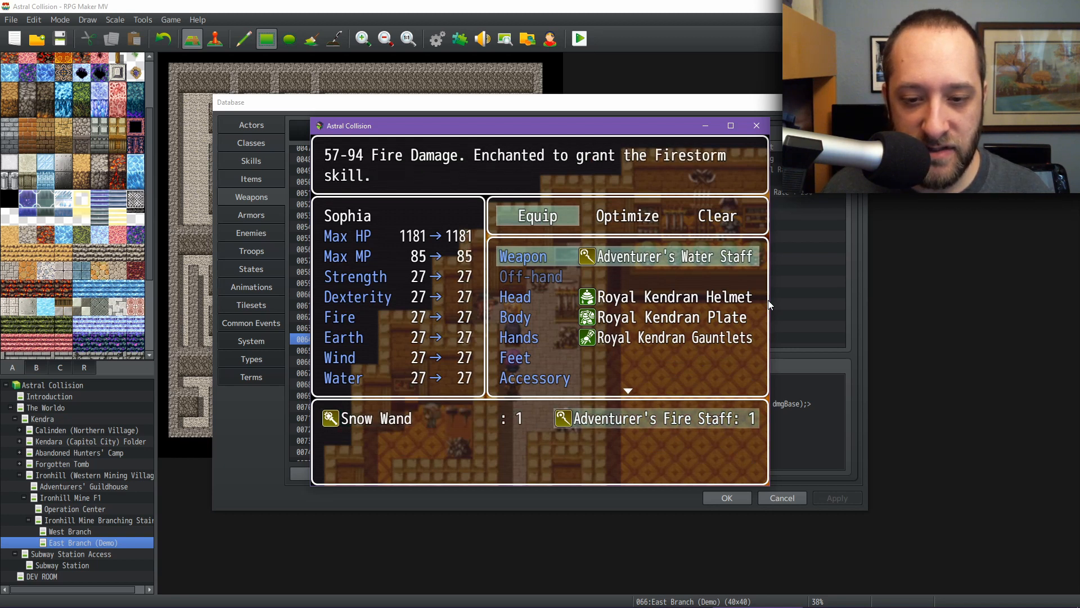
key("Return")
Equip the Pyromancer's Hat in the Sage's head slot
key("Down")
key("Return")
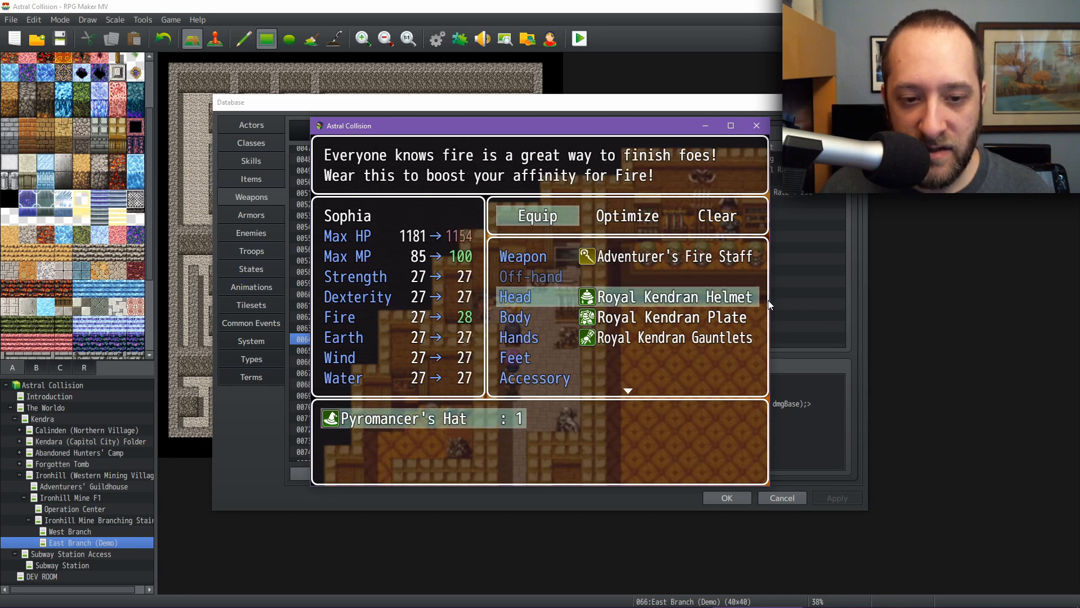
key("Return")
Compare the Sage's Fire Staff with the Adventurer's Water Staff and Snow Wand, and equip the Snow Wand
key("Up")
key("Up")
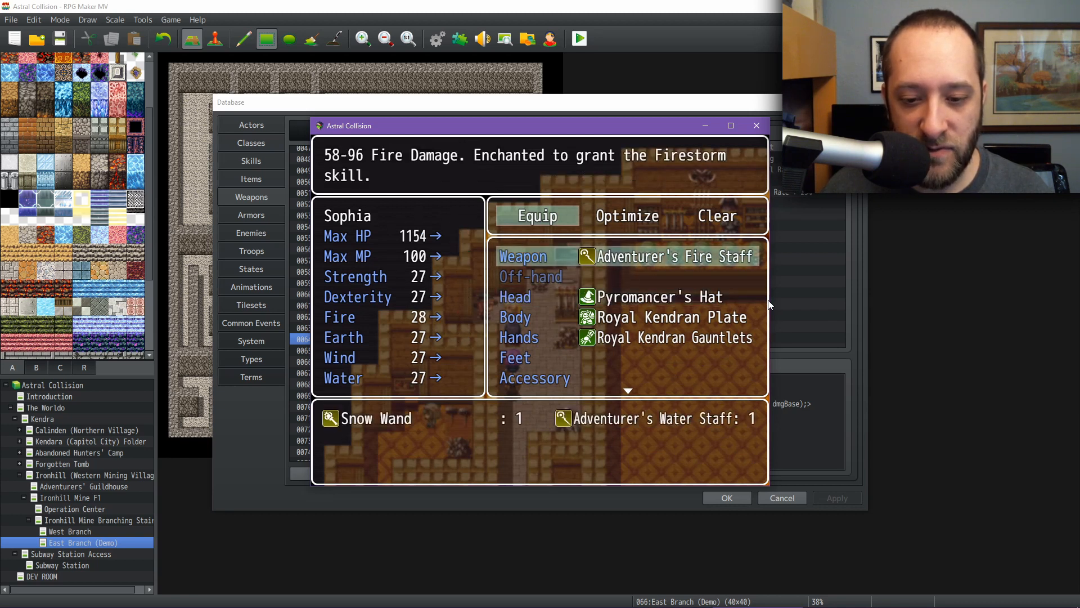
key("Return")
key("Right")
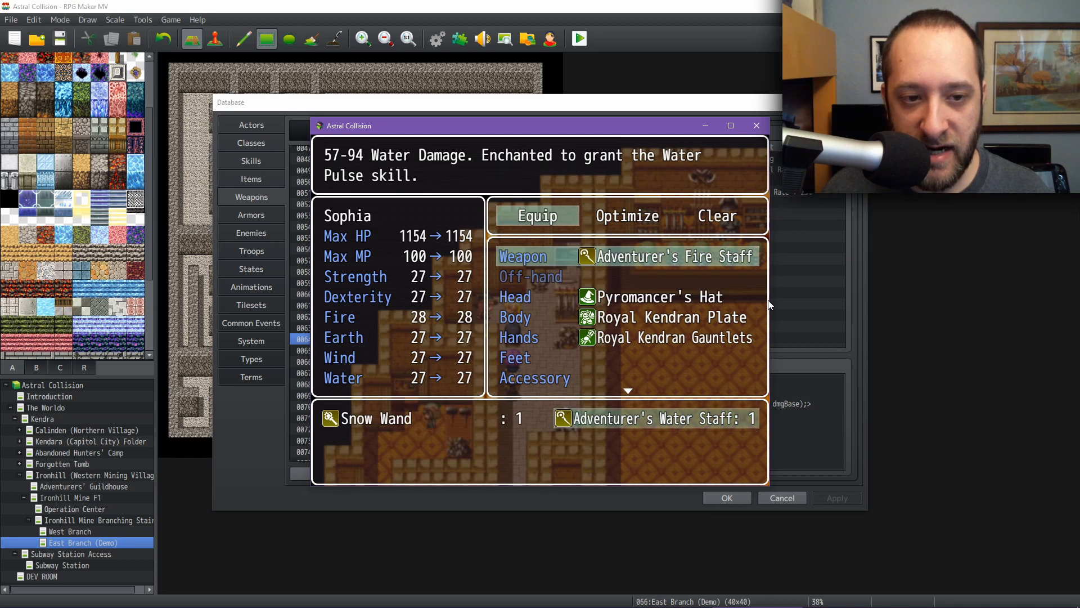
key("Left")
key("Right")
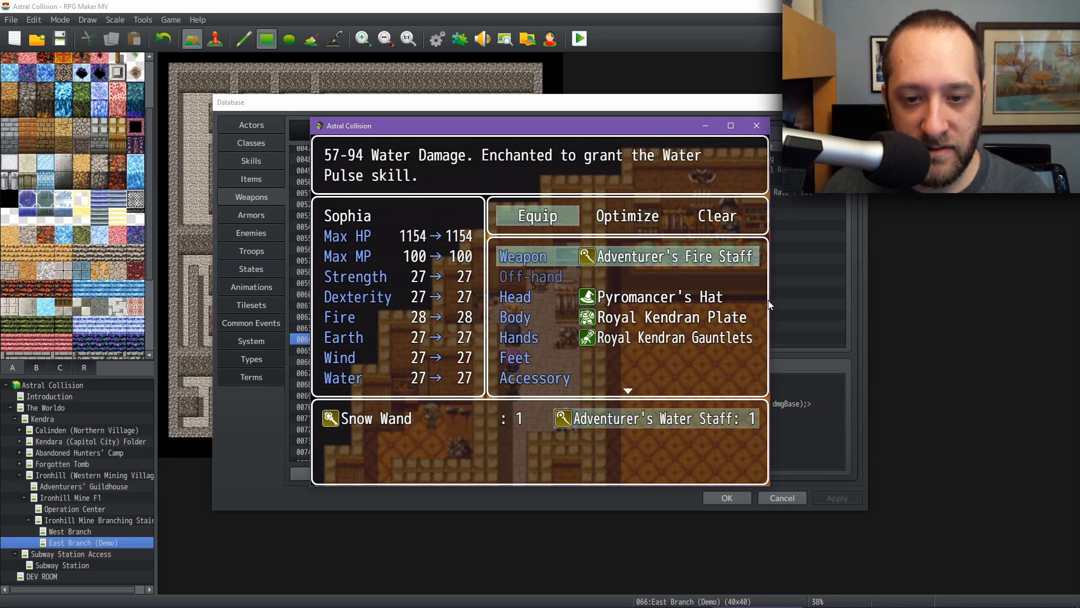
key("Left")
key("Return")
key("Return")
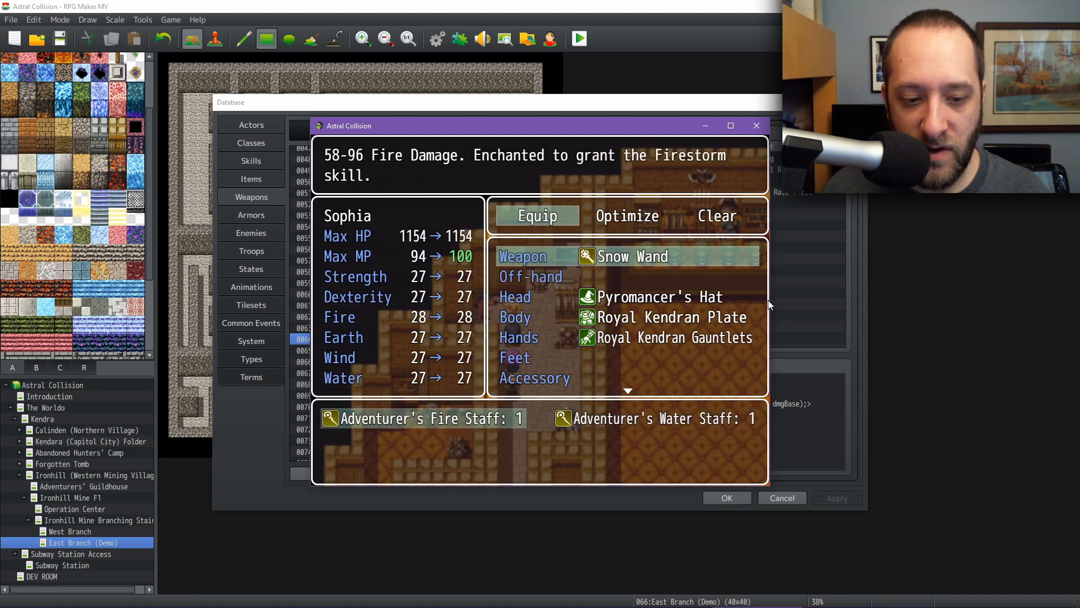
Compare the Adventurer's Water Staff and Fire Staff for the Sage, equip the Adventurer's Fire Staff, and return to the game map
key("Right")
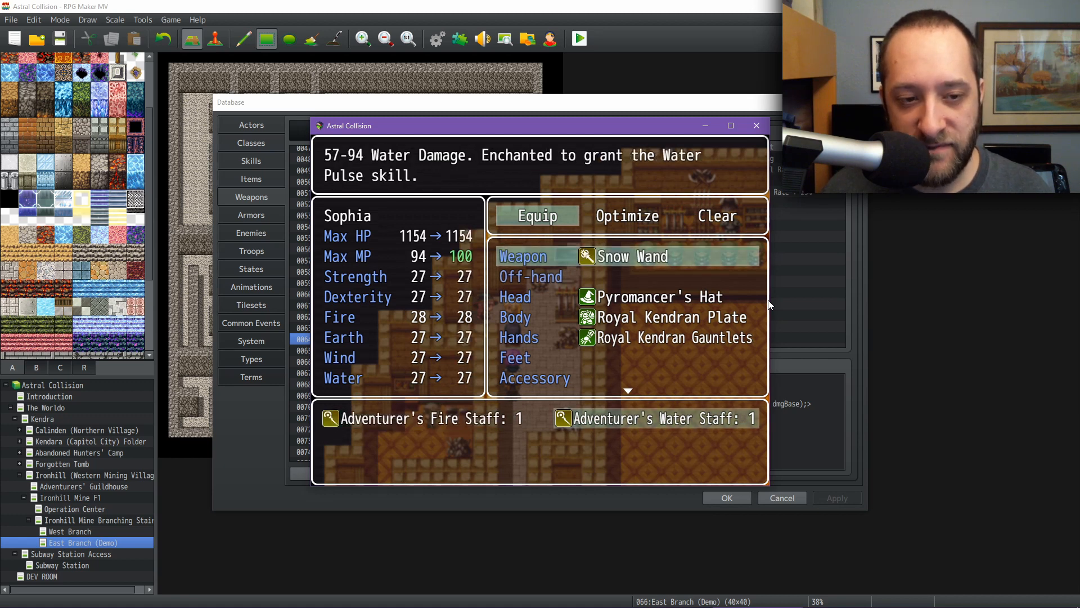
key("Left")
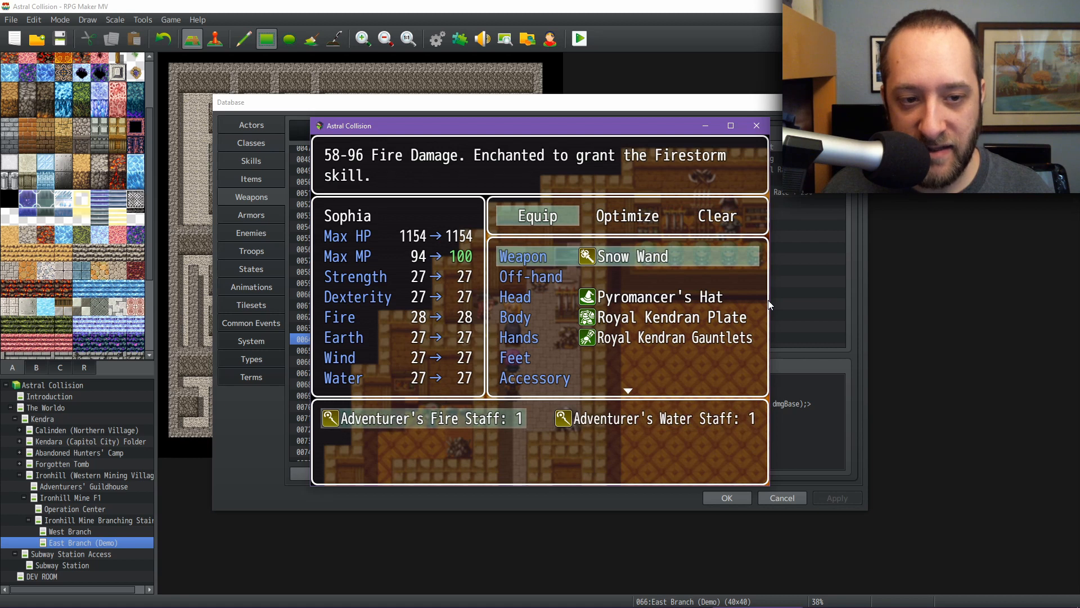
key("Return")
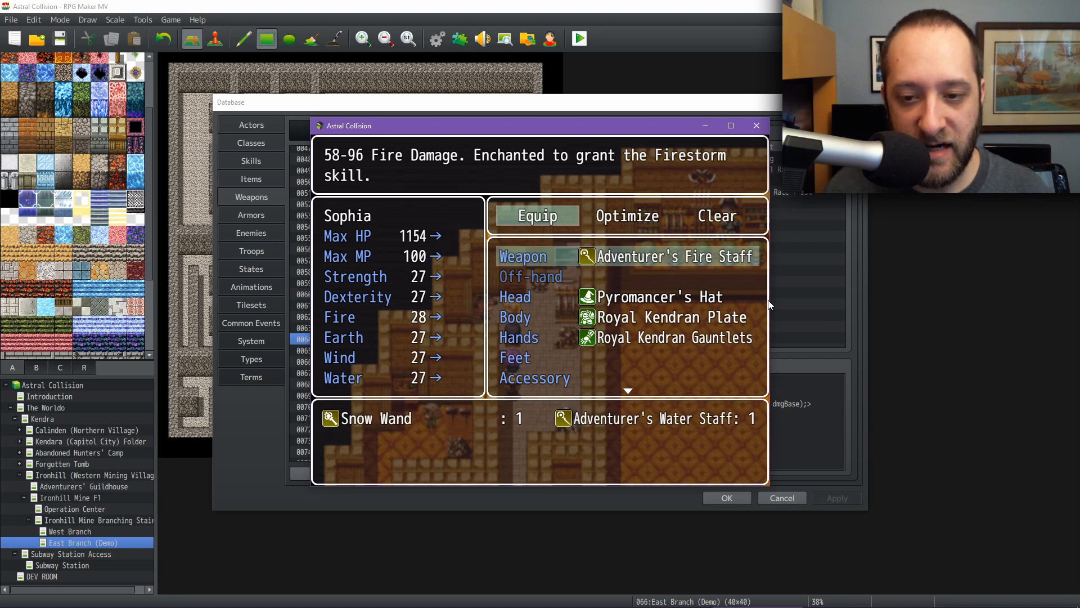
key("Escape")
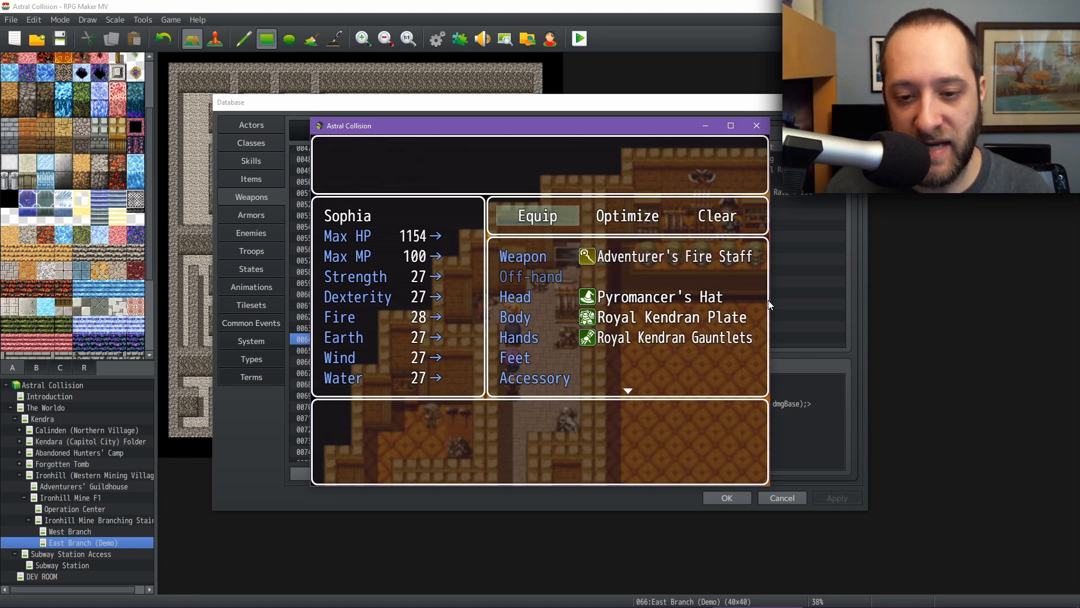
key("Escape")
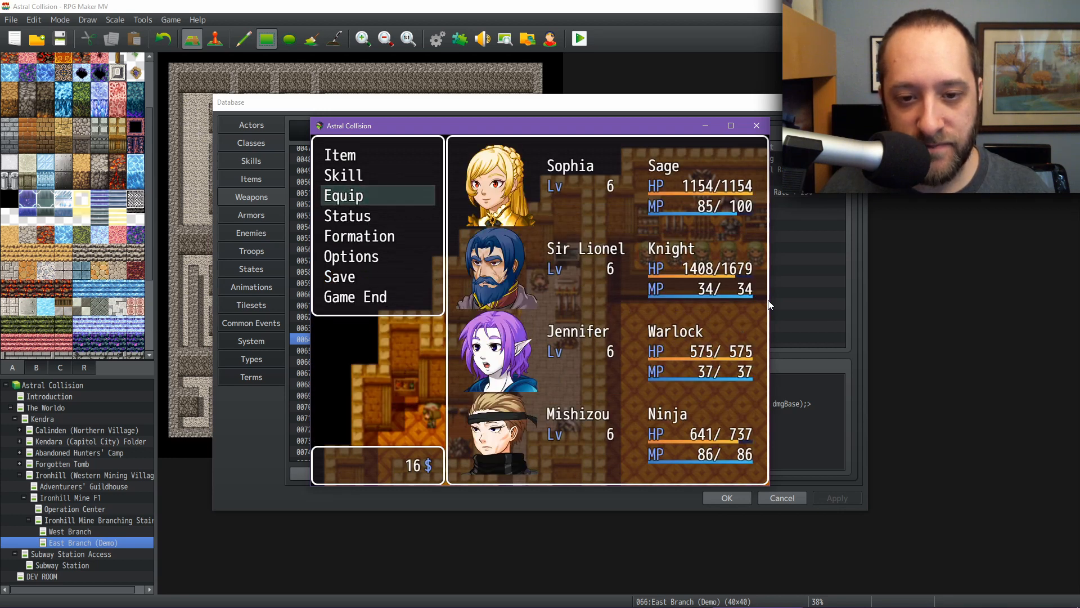
key("Escape")
Walk to the crafter beside the guild lobby, examine the crafting material recipes down to Cloth x2, and leave the crafting screen
key("Down")
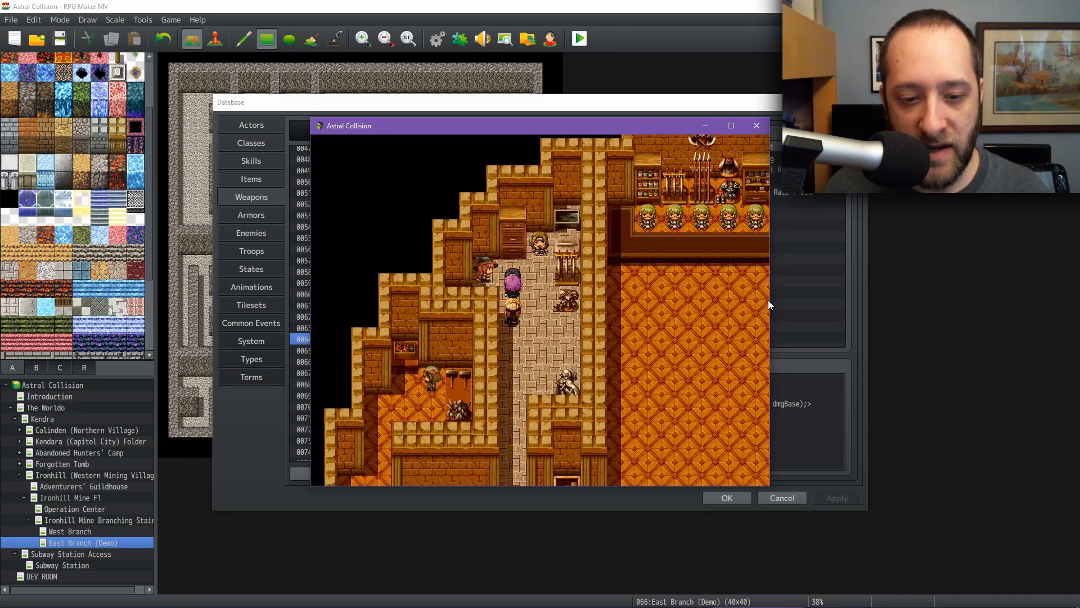
key("Left")
key("Up")
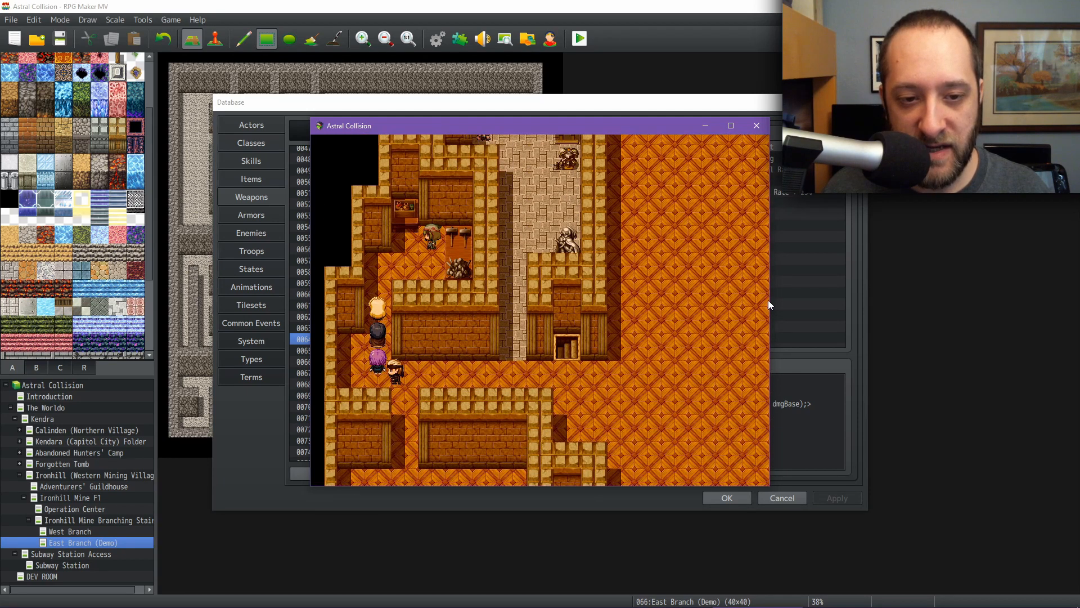
key("Right")
key("Up")
key("Return")
key("Down")
key("Down")
key("Down")
key("Down")
key("Down")
key("Down")
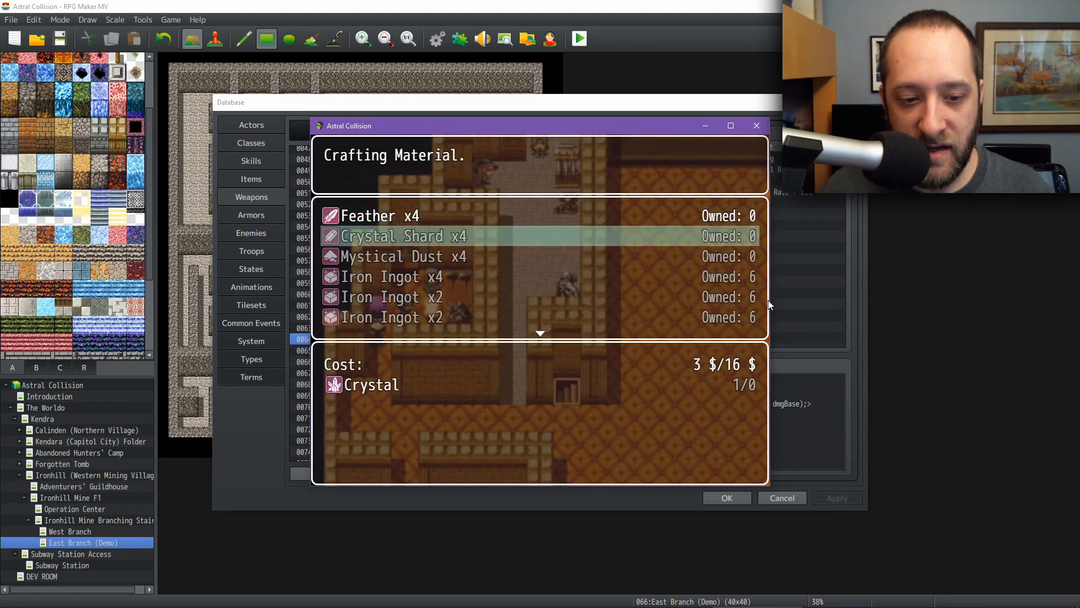
key("Down")
key("Down")
key("Down")
key("Down")
key("Down")
key("Down")
key("Down")
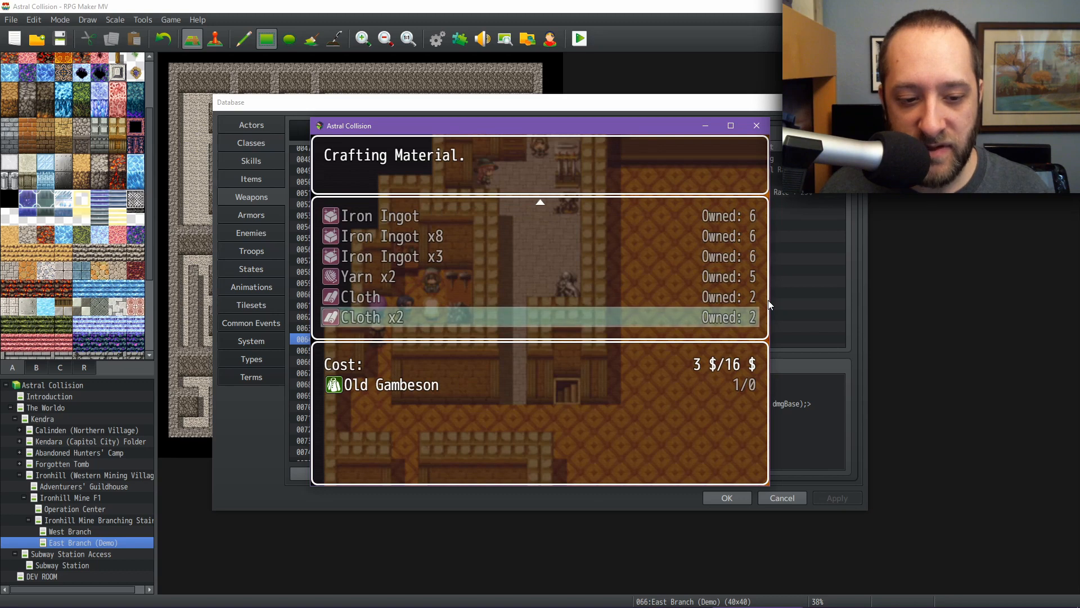
key("Escape")
key("Escape")
key("Escape")
Walk the party through the Adventurers' Guild Lobby and out its double doors to the area around Kendara, Eastern Gate
key("Down")
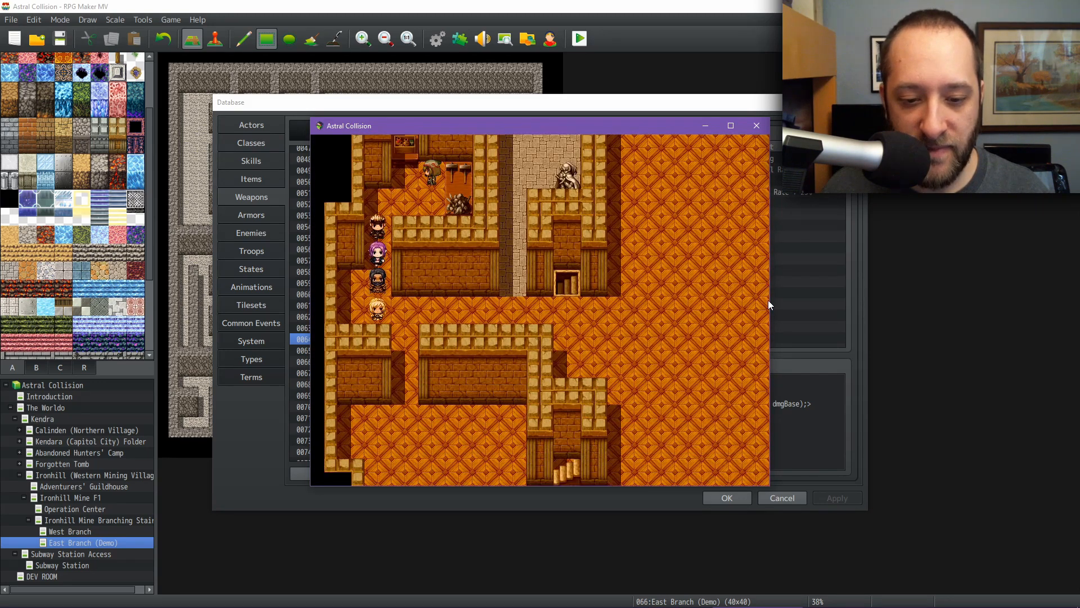
key("Right")
key("Up")
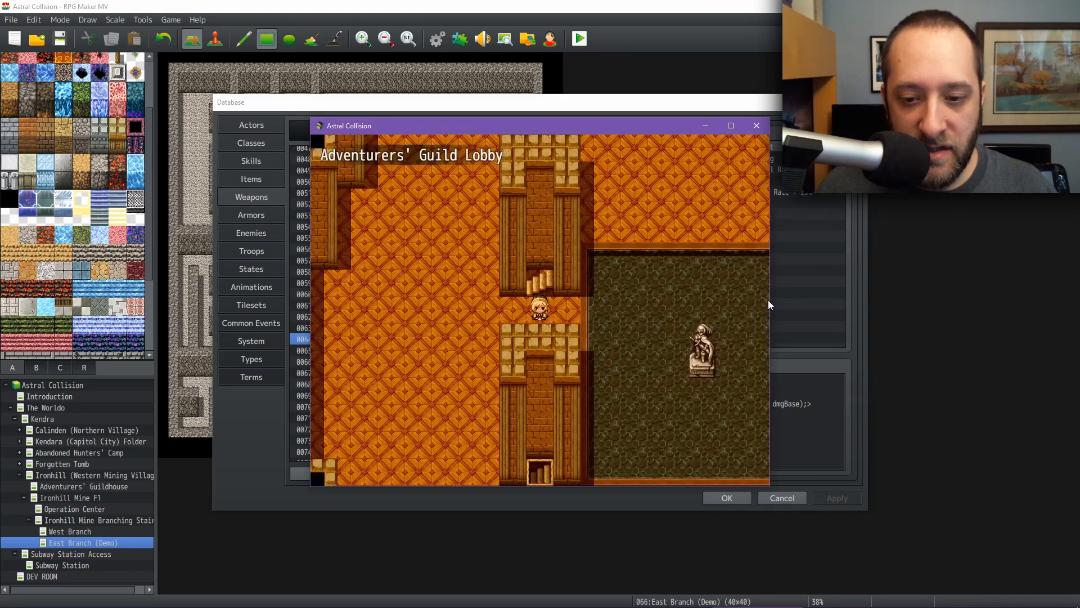
key("Left")
key("Up")
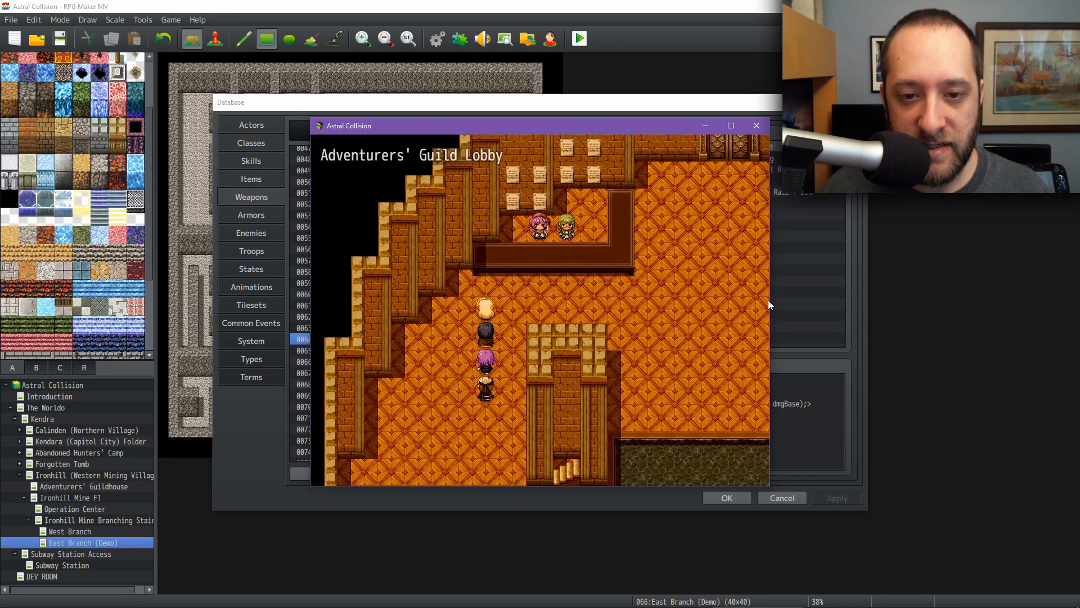
key("Left")
key("Right")
key("Up")
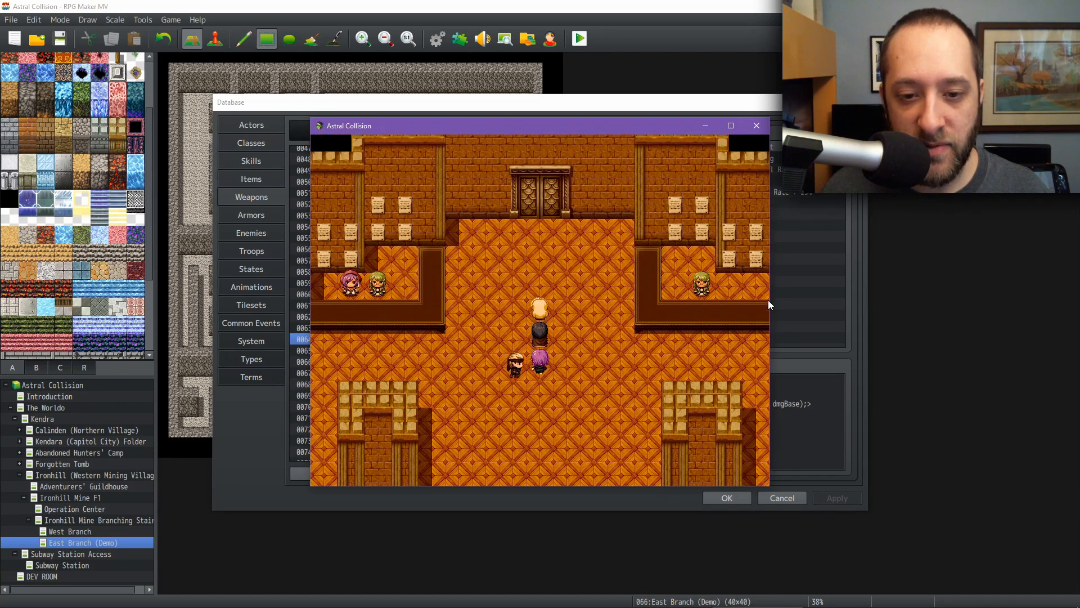
key("Up")
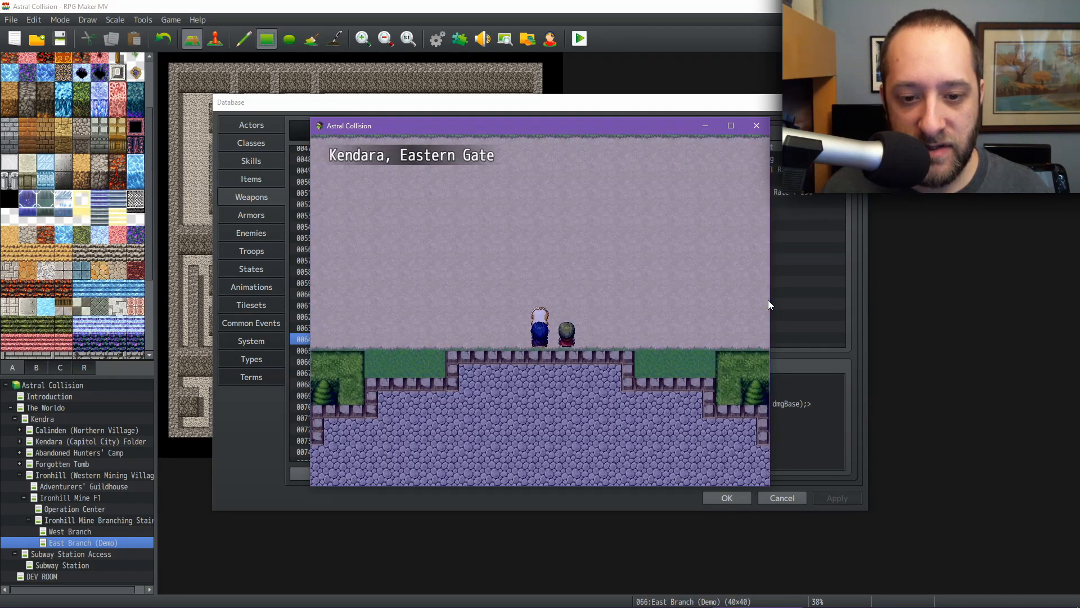
key("Left")
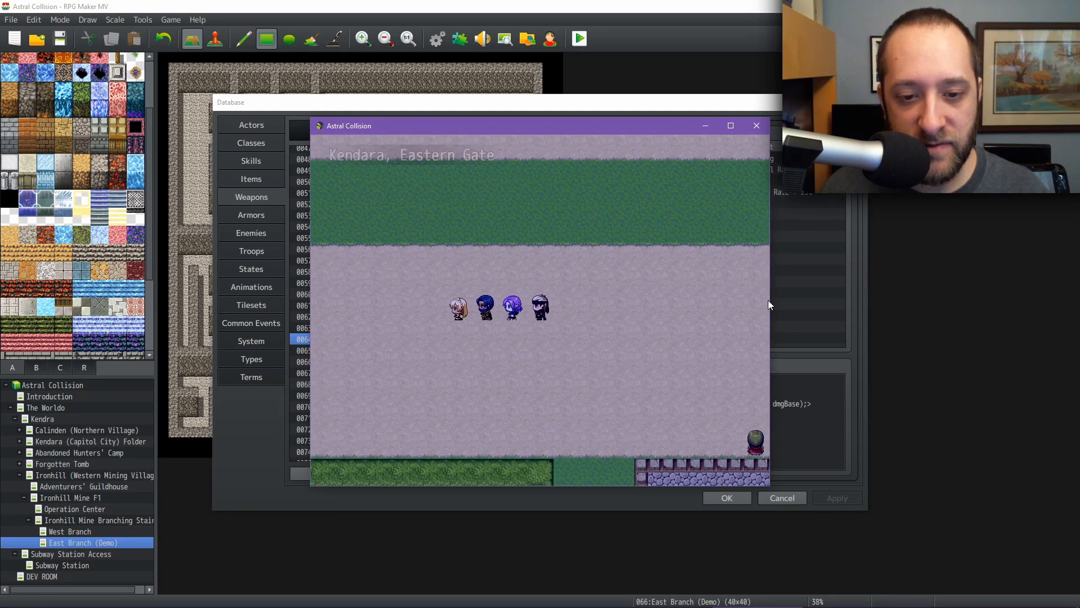
key("Down")
Save the game to File 2 and close the playtest
key("Escape")
key("Up")
key("Up")
key("Return")
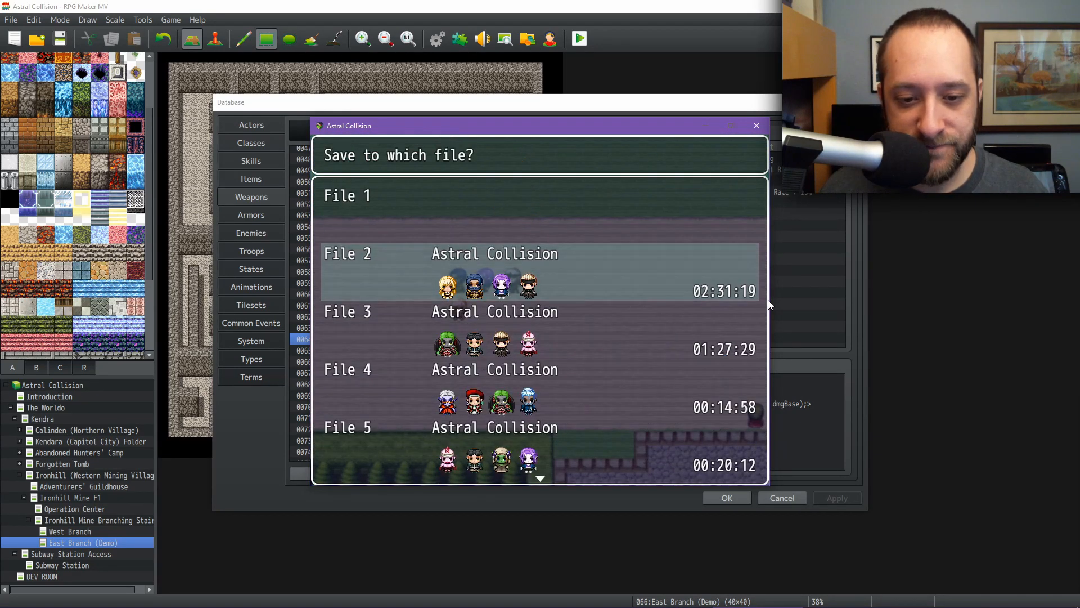
key("Return")
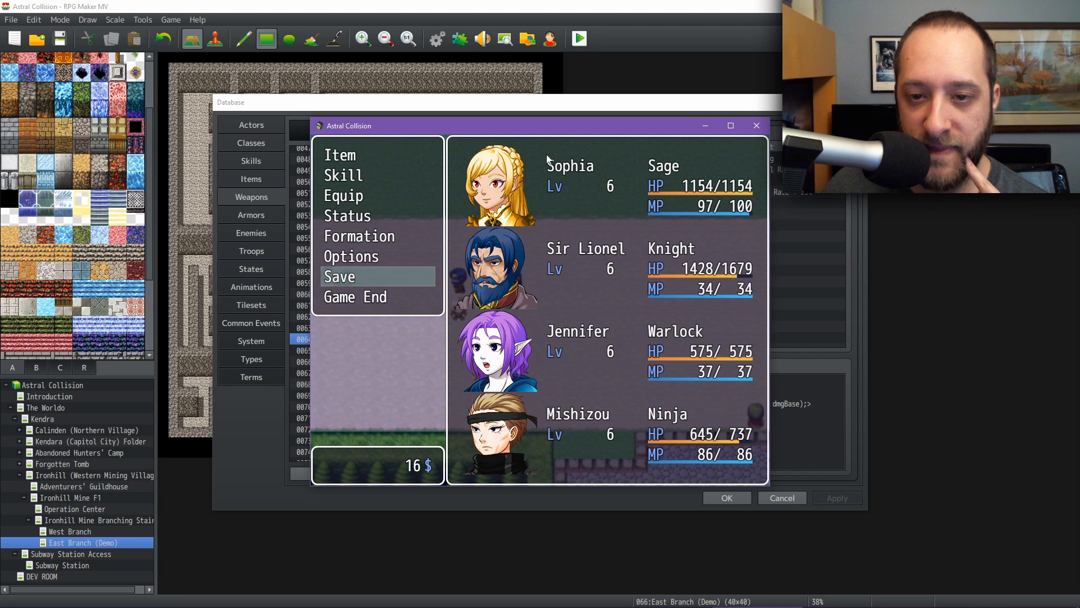
left_click(756, 127)
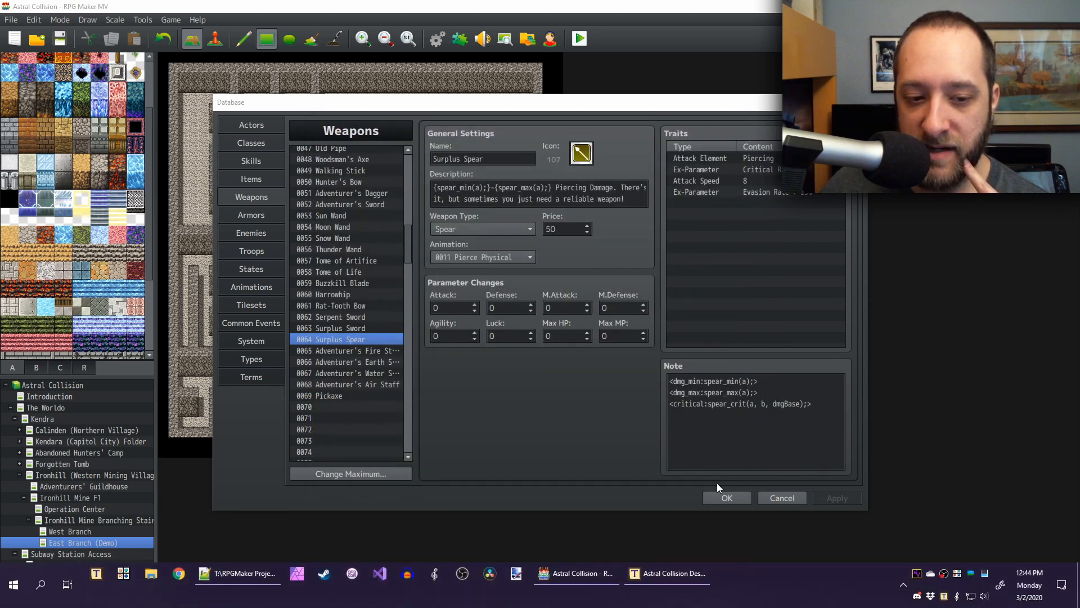
Close the database and open The Worldo map to examine its continents
left_click(721, 495)
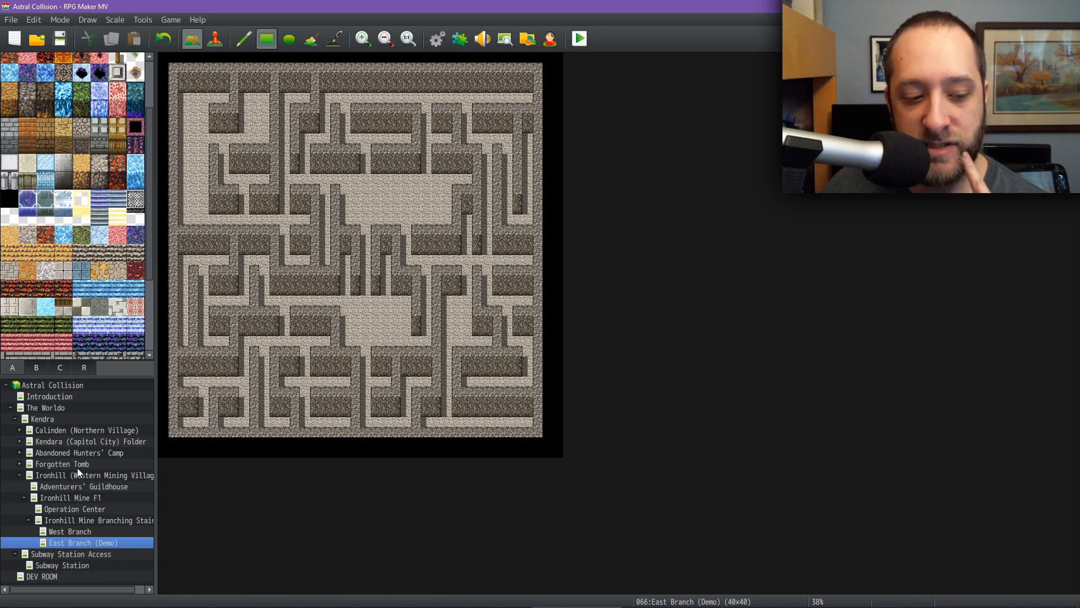
left_click(63, 407)
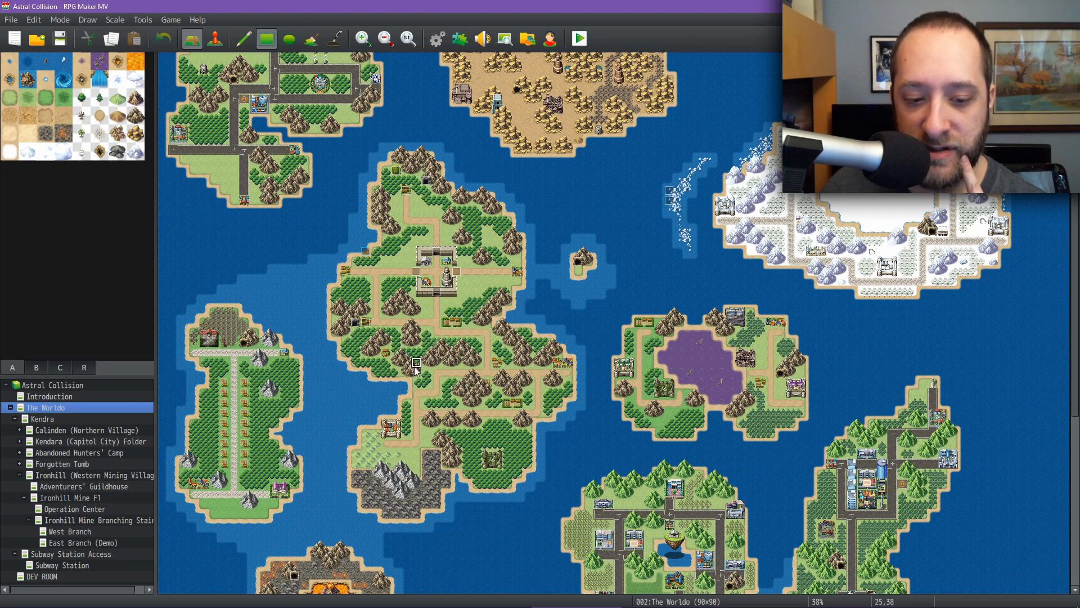
scroll(476, 256, "down", 10)
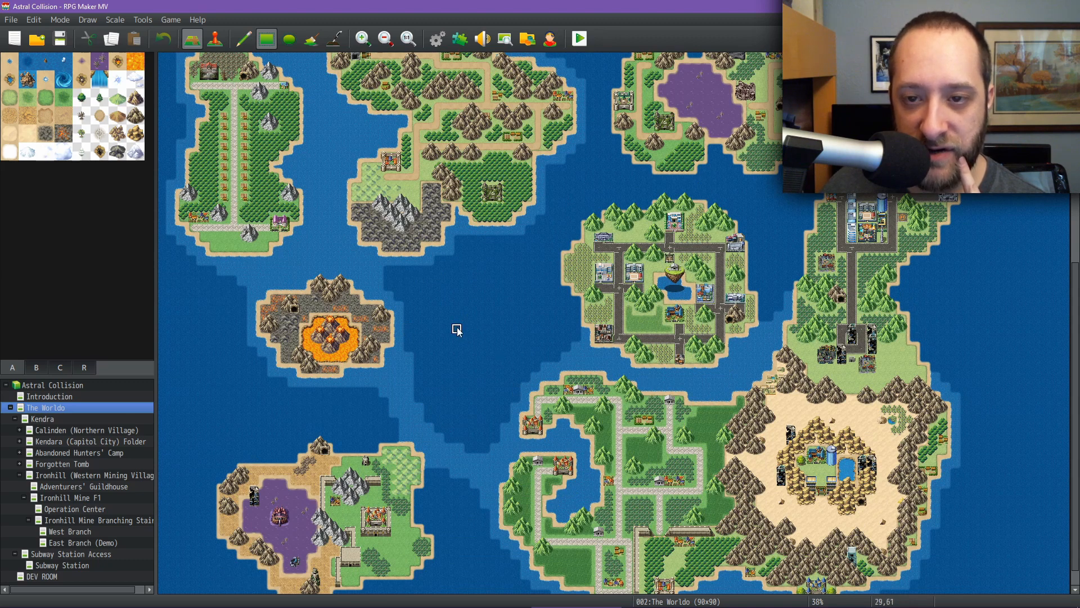
scroll(444, 315, "up", 7)
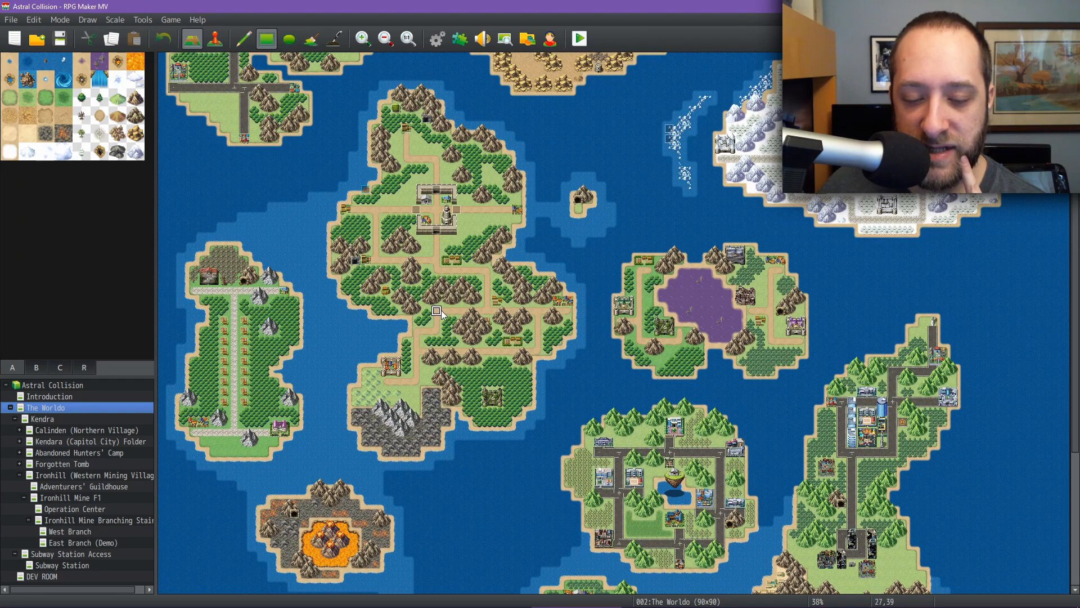
scroll(442, 308, "up", 2)
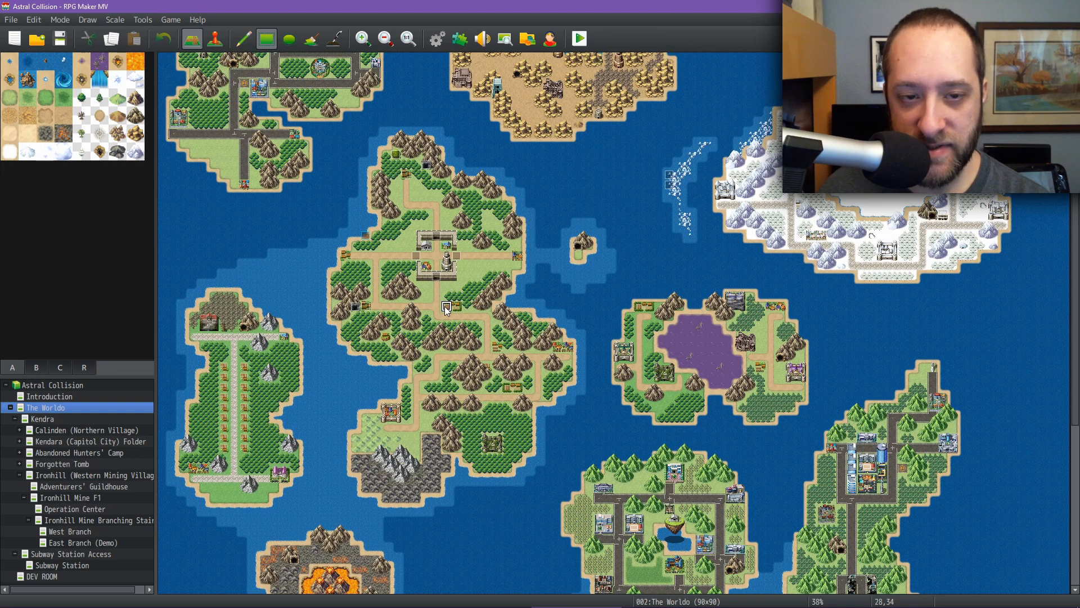
left_click(438, 39)
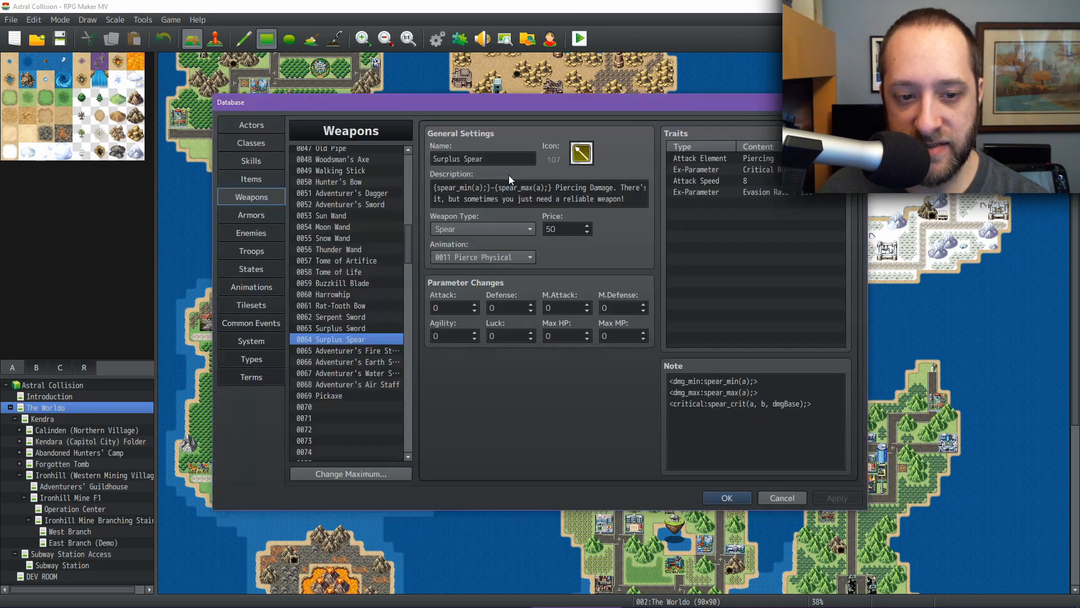
left_click(727, 498)
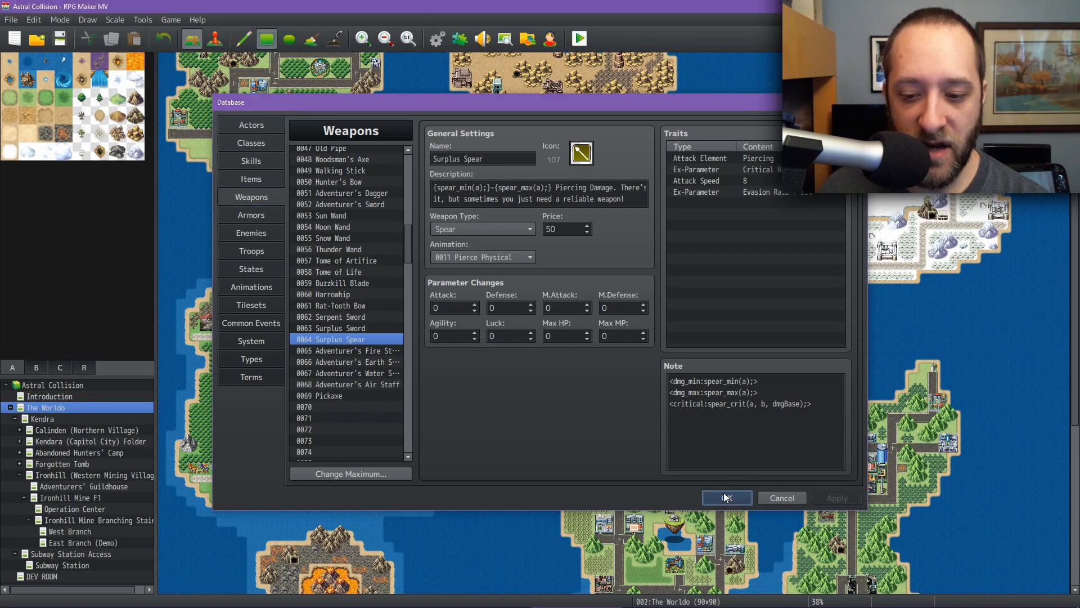
Switch to the Astral Collision Design Documents and examine the Level-Up skill distribution sheet down to Level 99
left_click(667, 572)
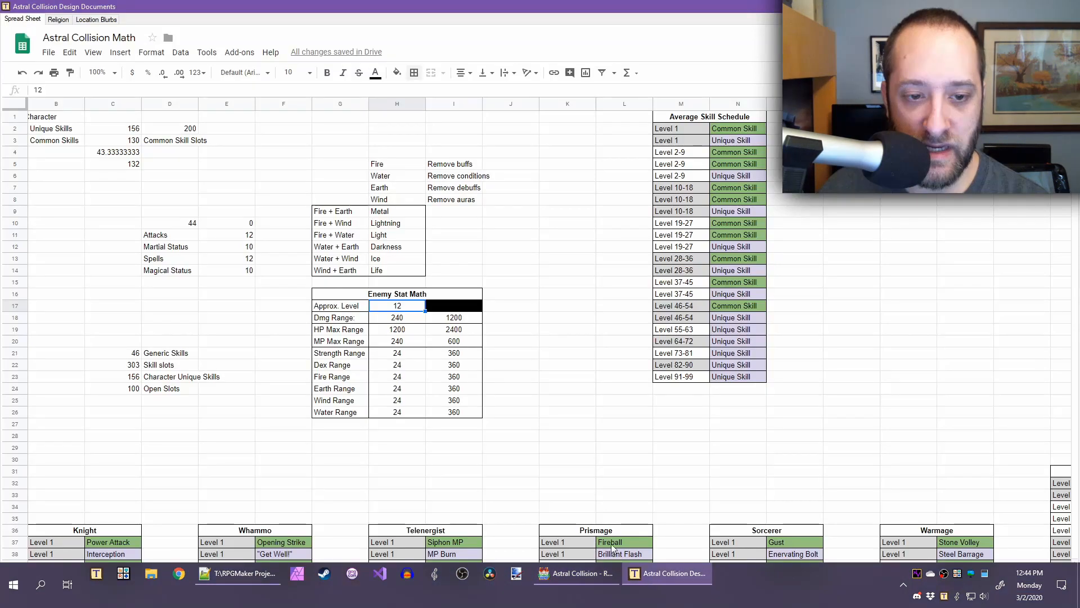
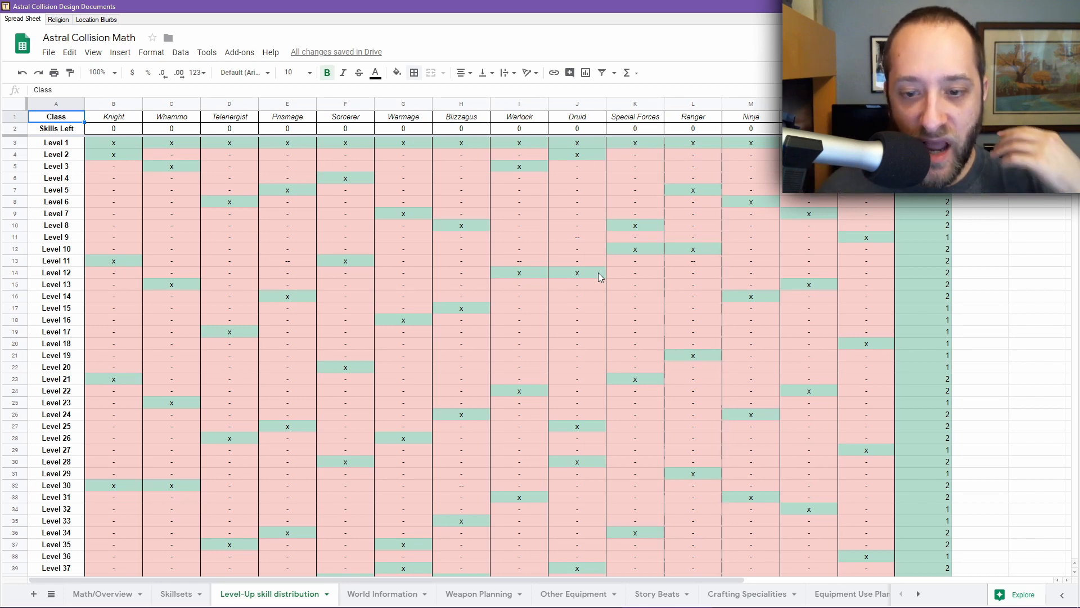
scroll(599, 272, "down", 10)
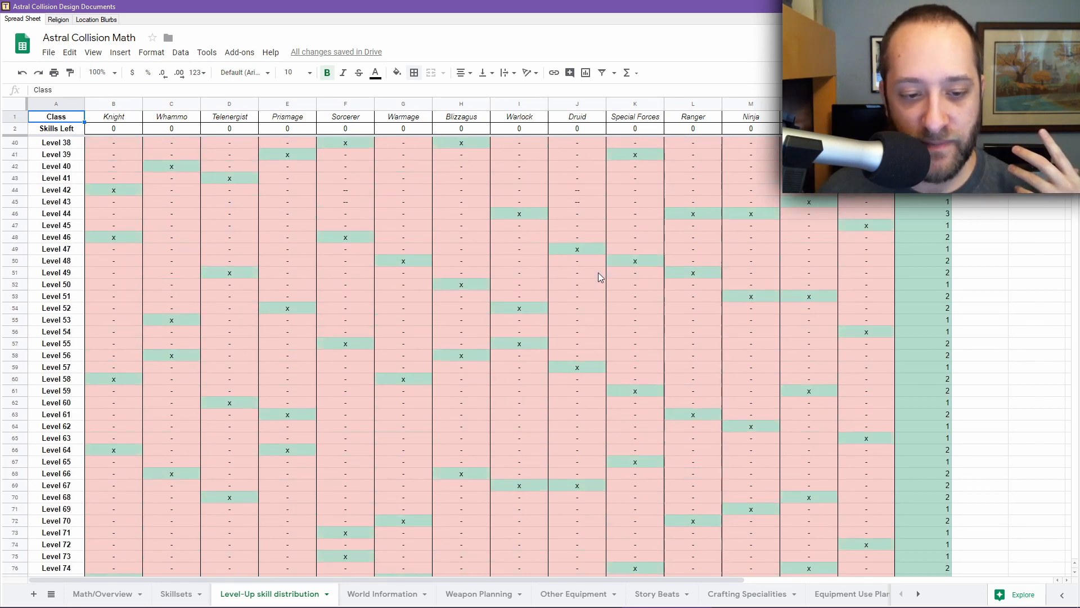
scroll(599, 272, "down", 3)
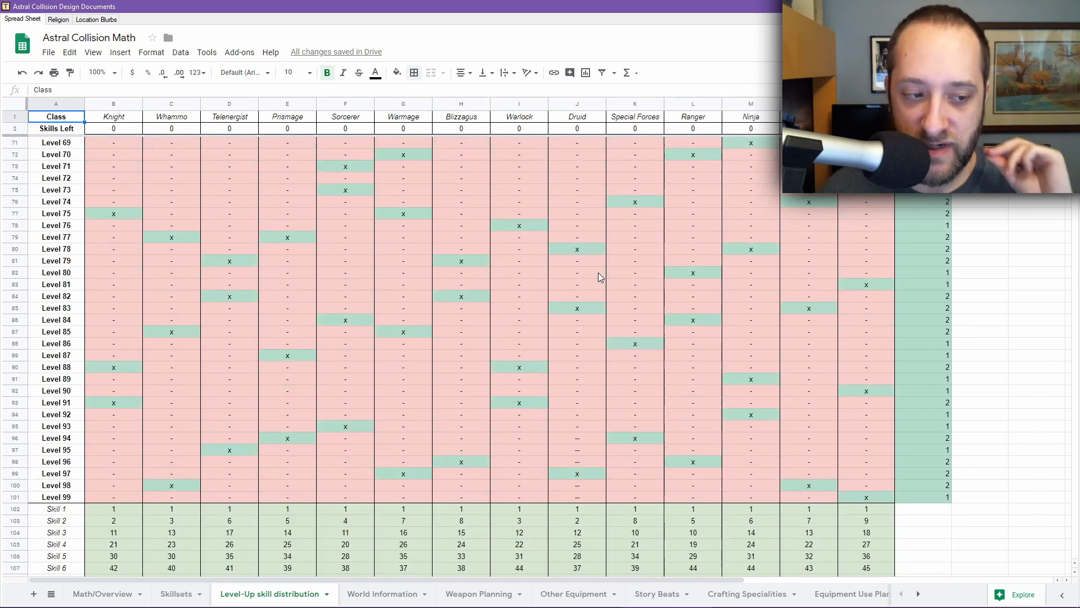
scroll(599, 272, "up", 2)
scroll(599, 272, "up", 12)
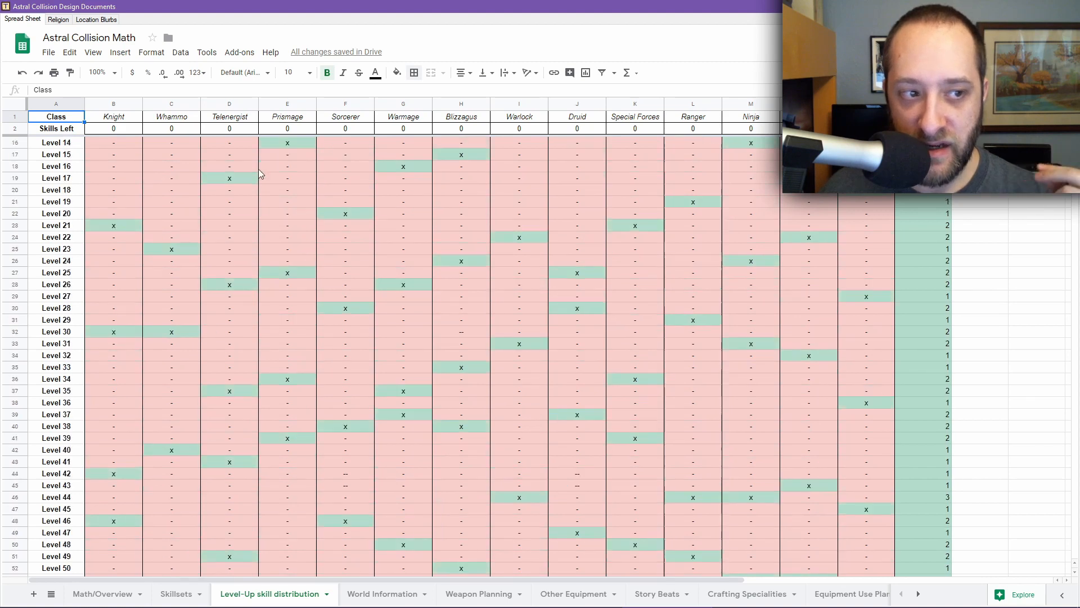
Inspect the Knight's Skills Left formula and the COUNTIF formula totalling the Level 5 row
left_click(117, 127)
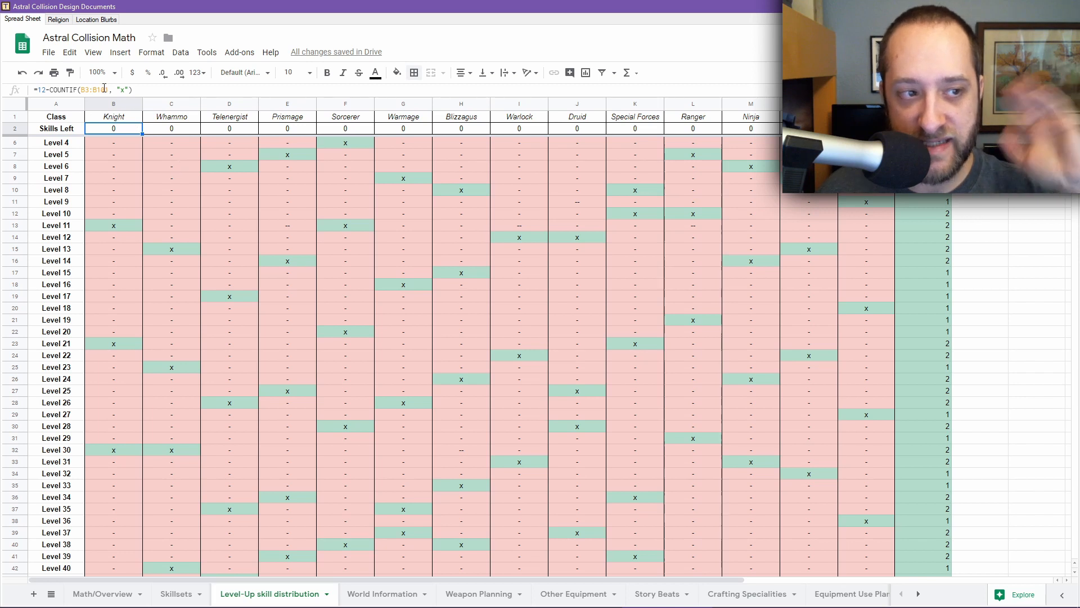
left_click(923, 154)
scroll(919, 246, "up", 1)
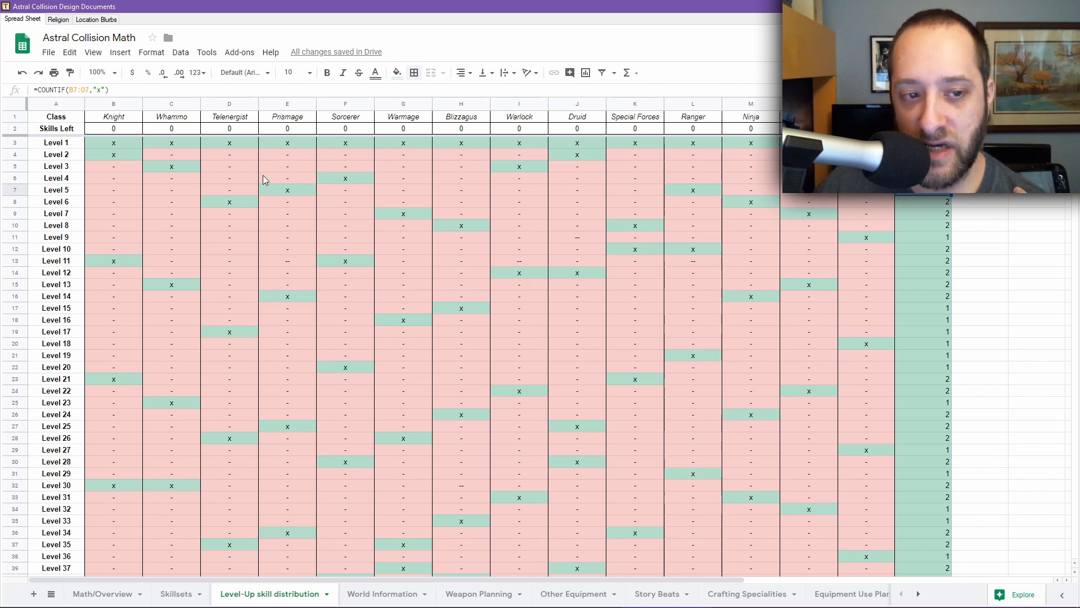
Select the entire Level 51 row to examine which classes gain skills there, and return to the start of the sheet
scroll(635, 217, "down", 6)
scroll(707, 253, "down", 6)
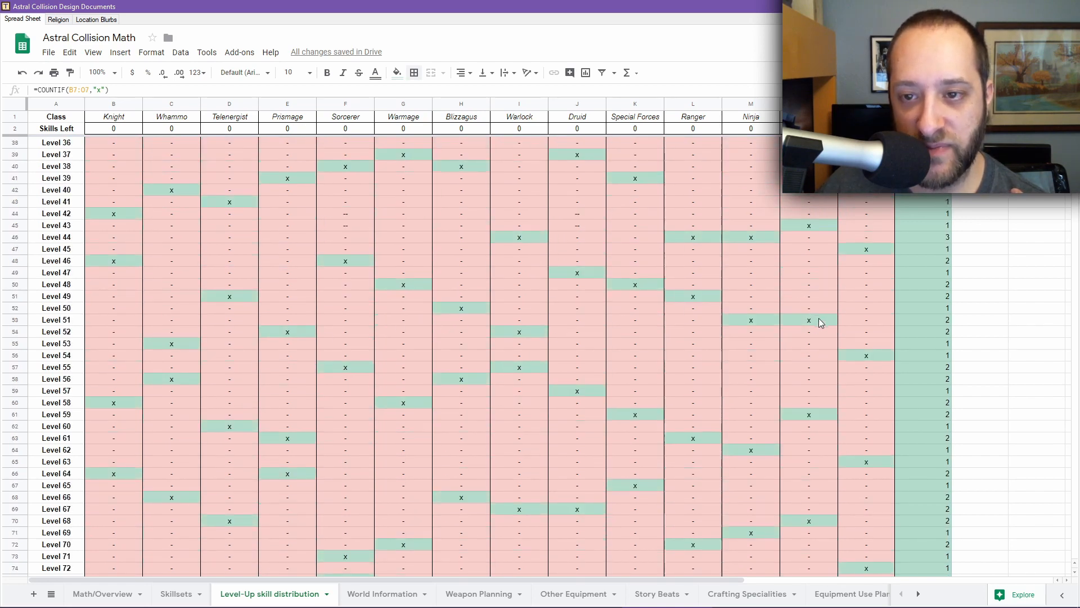
left_click(55, 324)
left_click(16, 319)
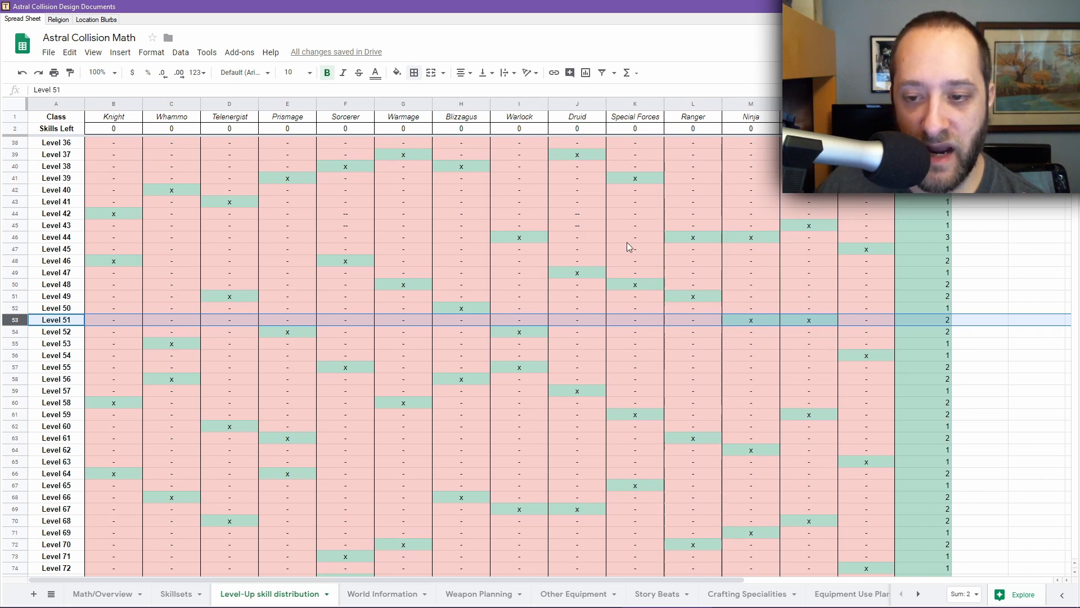
scroll(778, 299, "up", 10)
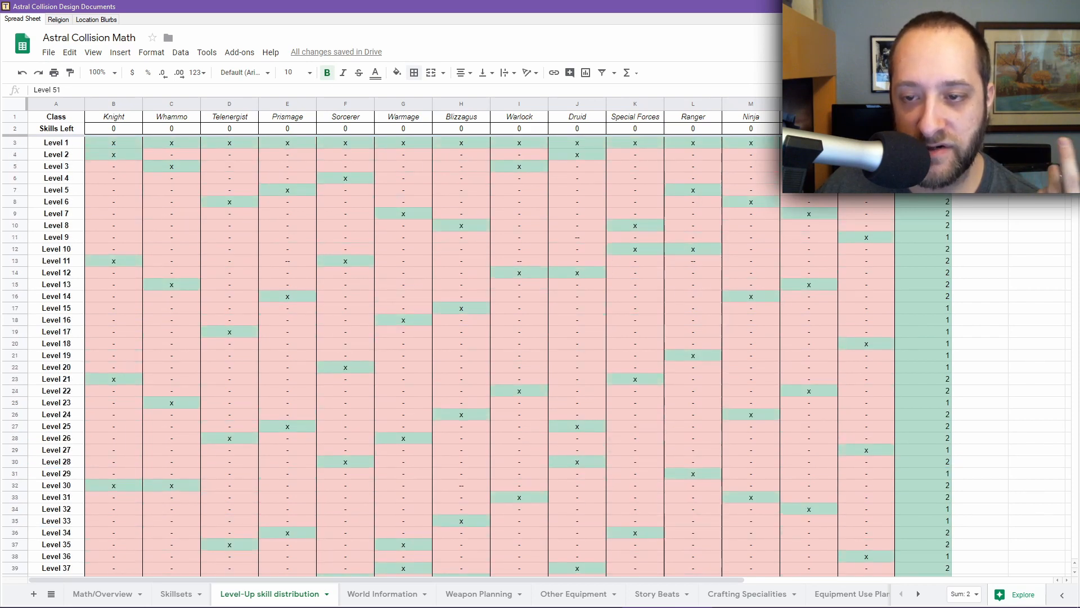
Examine the level distribution down to the Skill 1 to Skill 12 summary, from Knight's Skill 2 to the last class's Skill 12
scroll(794, 238, "down", 9)
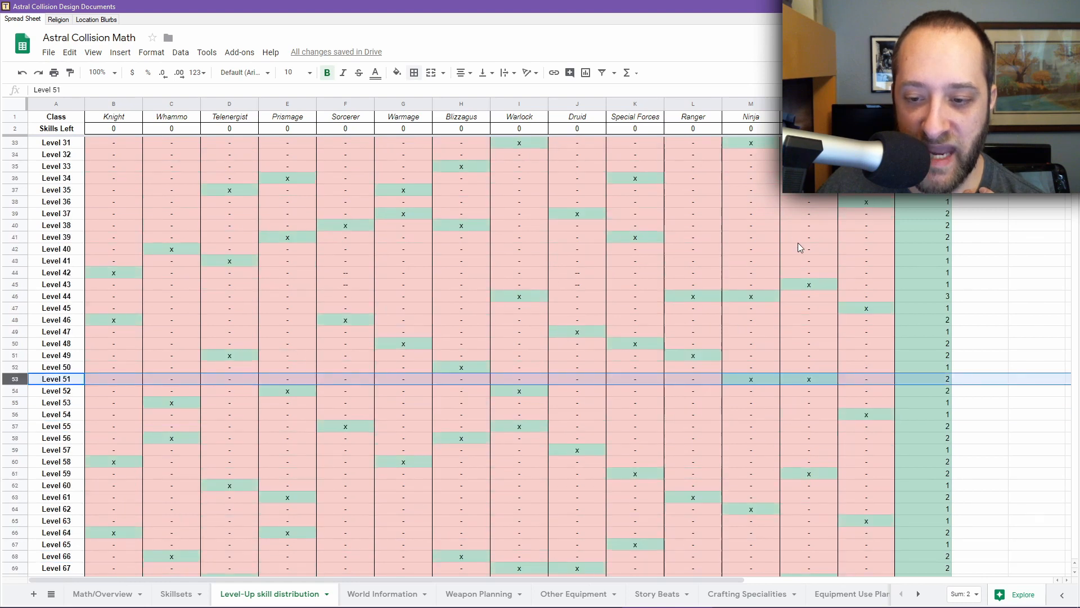
scroll(798, 246, "down", 12)
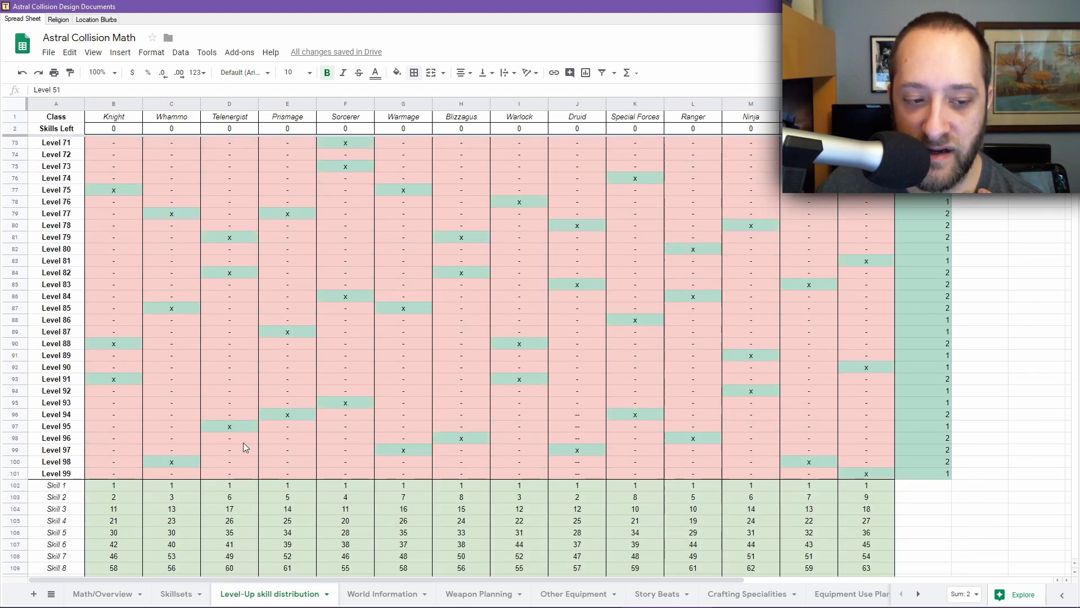
scroll(464, 397, "up", 8)
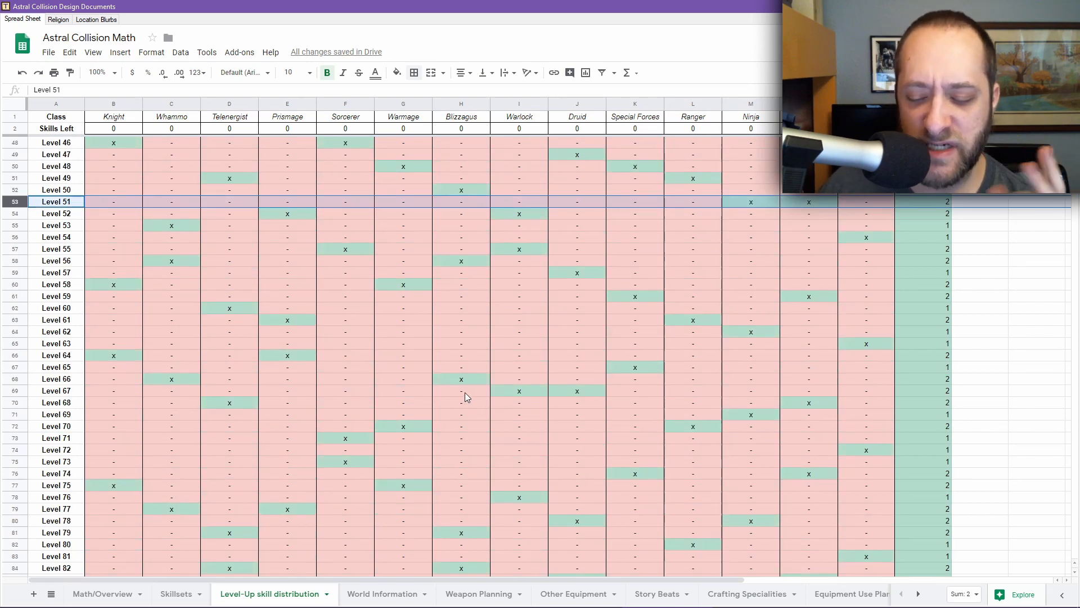
scroll(429, 293, "down", 5)
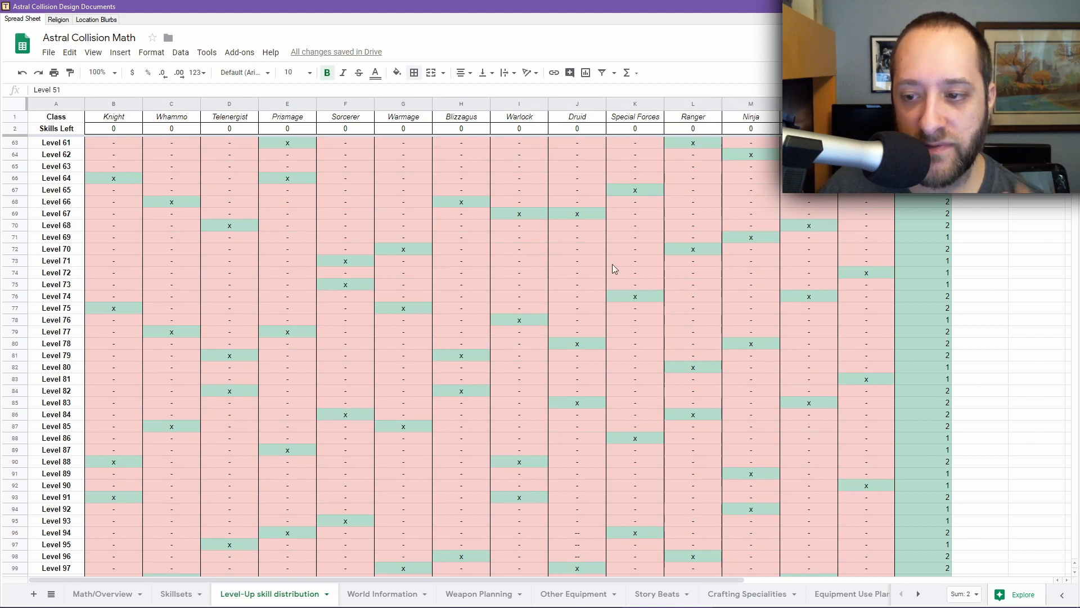
scroll(633, 274, "down", 9)
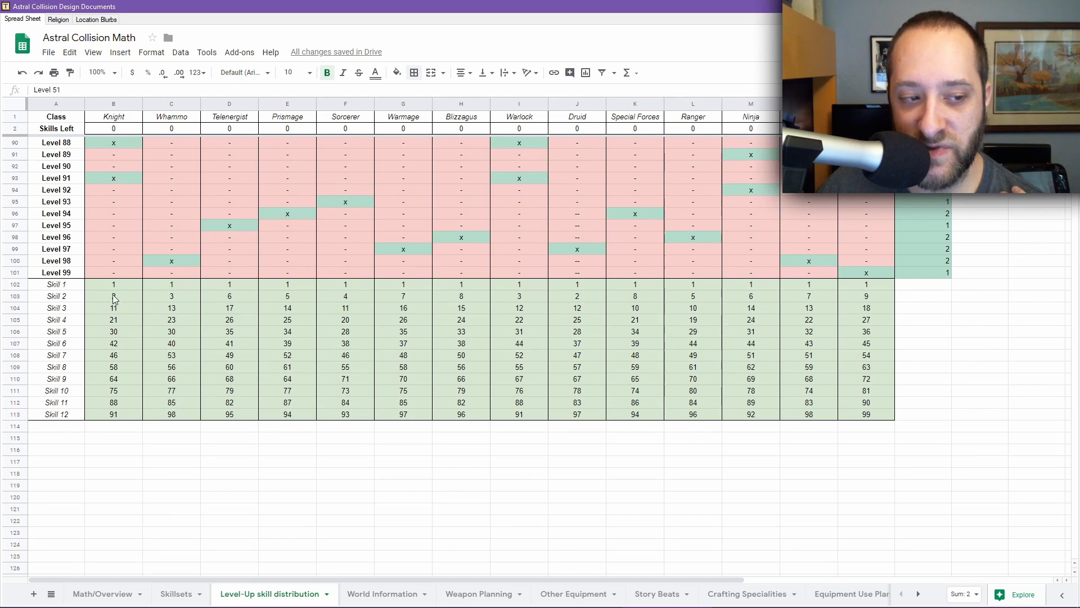
left_click(114, 294)
left_click(860, 415)
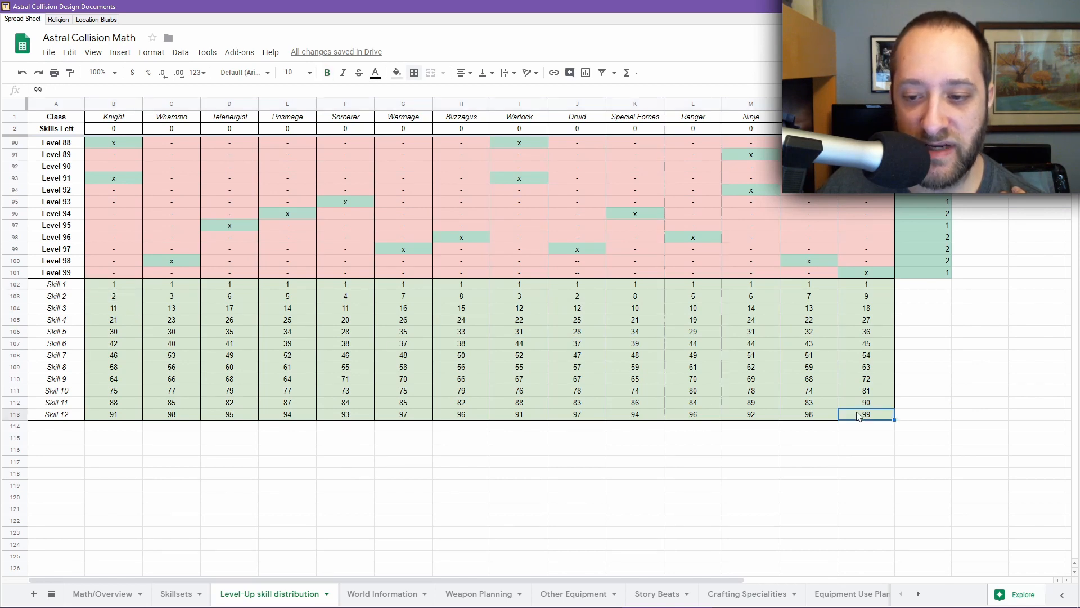
Switch to RPG Maker MV and inspect the Prismage class's Skills to Learn in the database
left_click(574, 596)
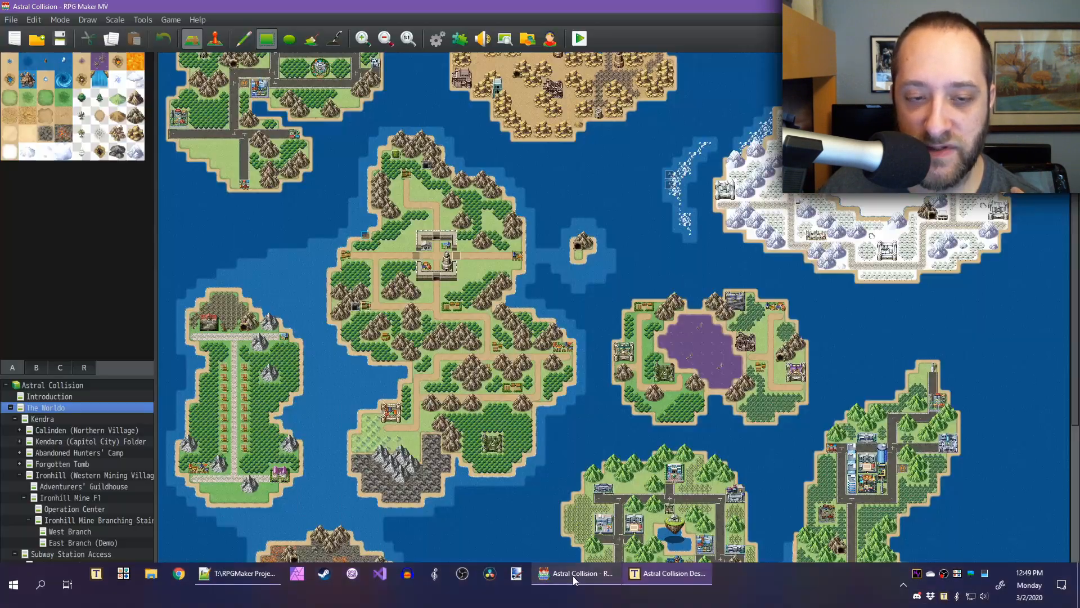
left_click(438, 40)
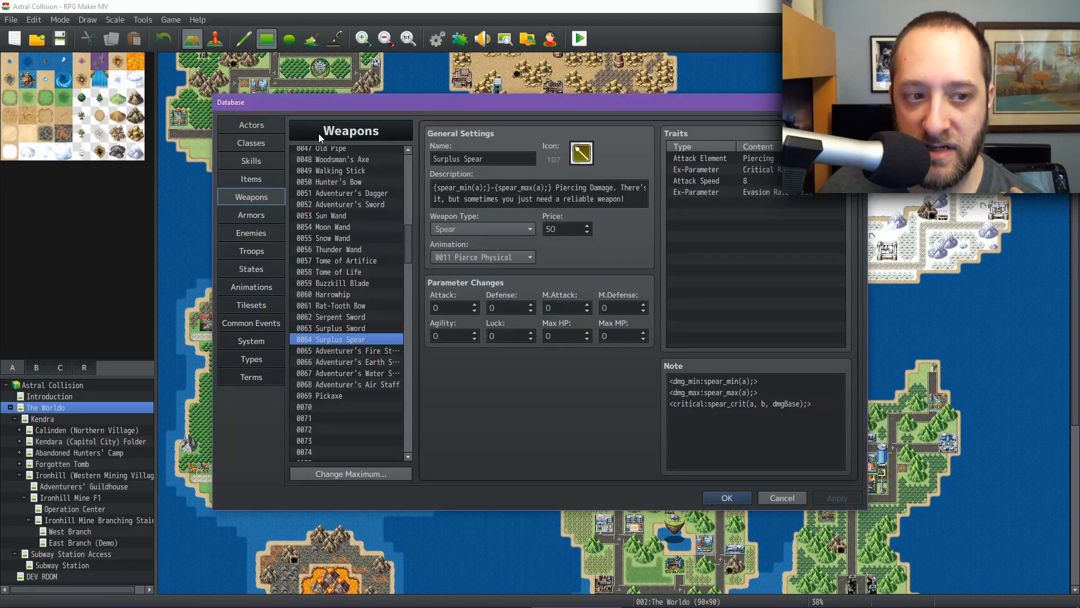
left_click(256, 143)
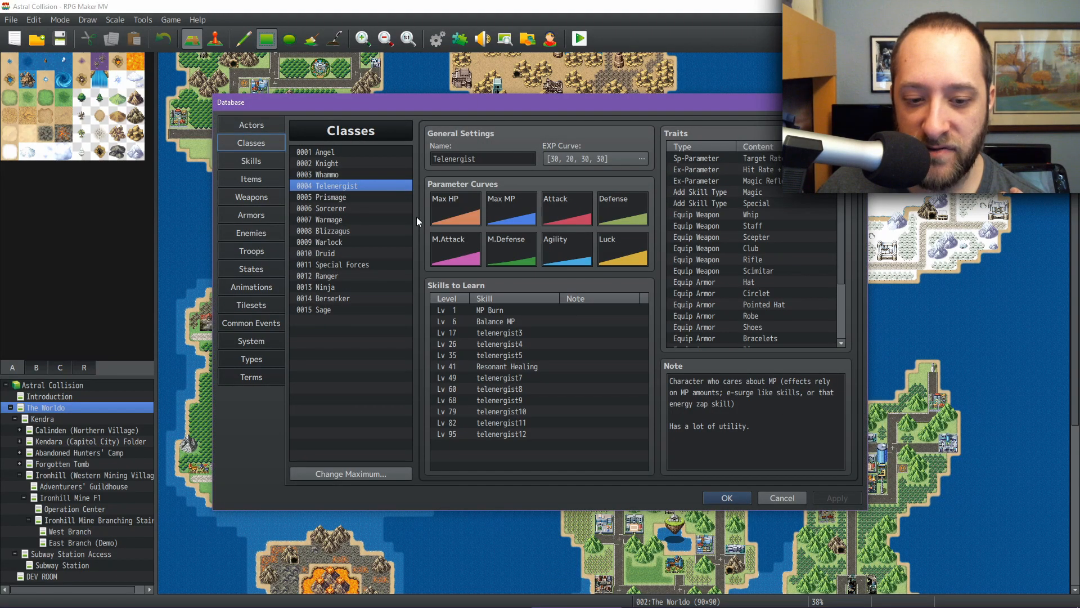
left_click(353, 197)
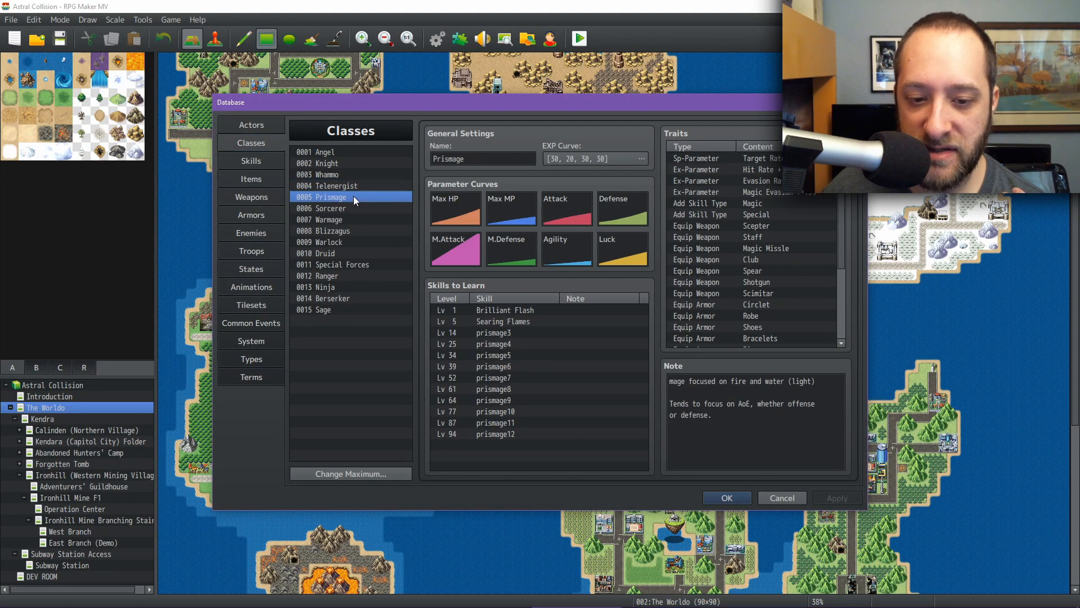
Browse the Skills to Learn of the classes following Prismage through Ninja, and return to Ranger
key("Down")
key("Down")
key("Down")
key("Down")
key("Down")
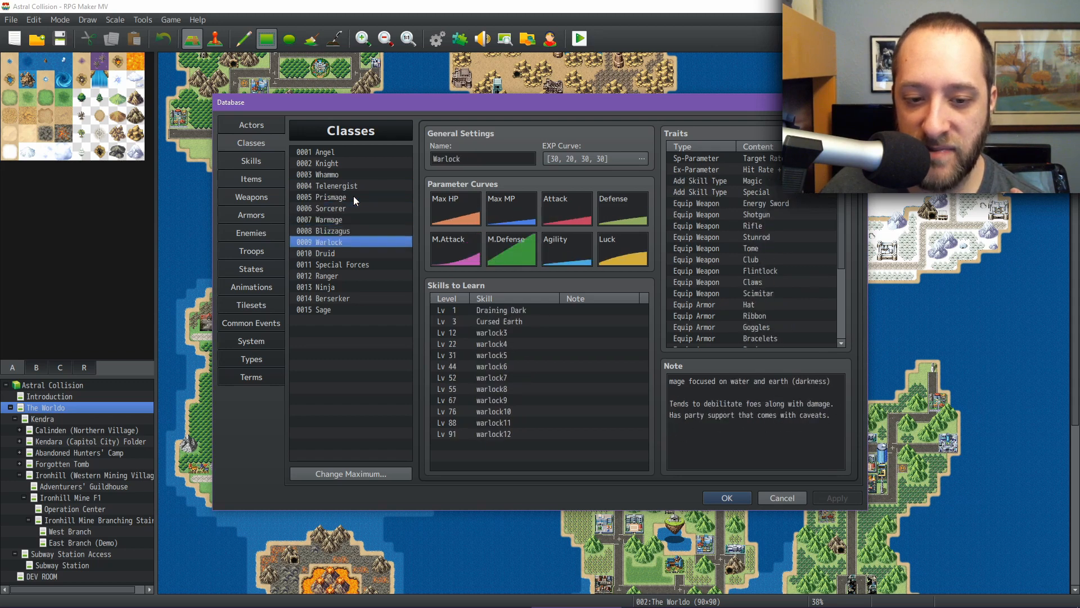
key("Down")
key("Down")
key("Down")
key("Down")
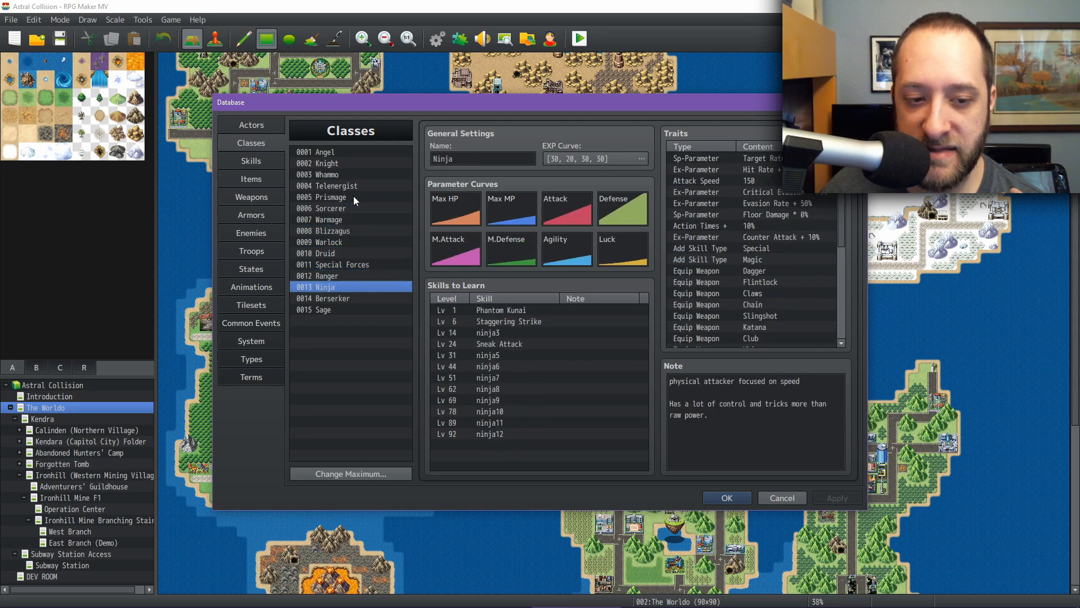
key("Up")
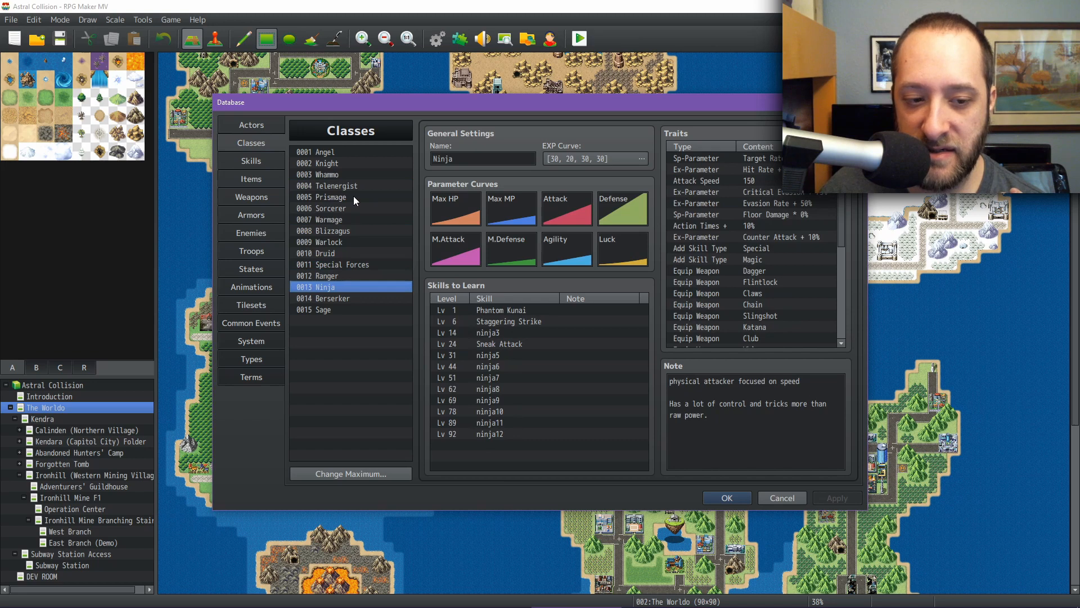
key("Down")
key("Up")
key("Up")
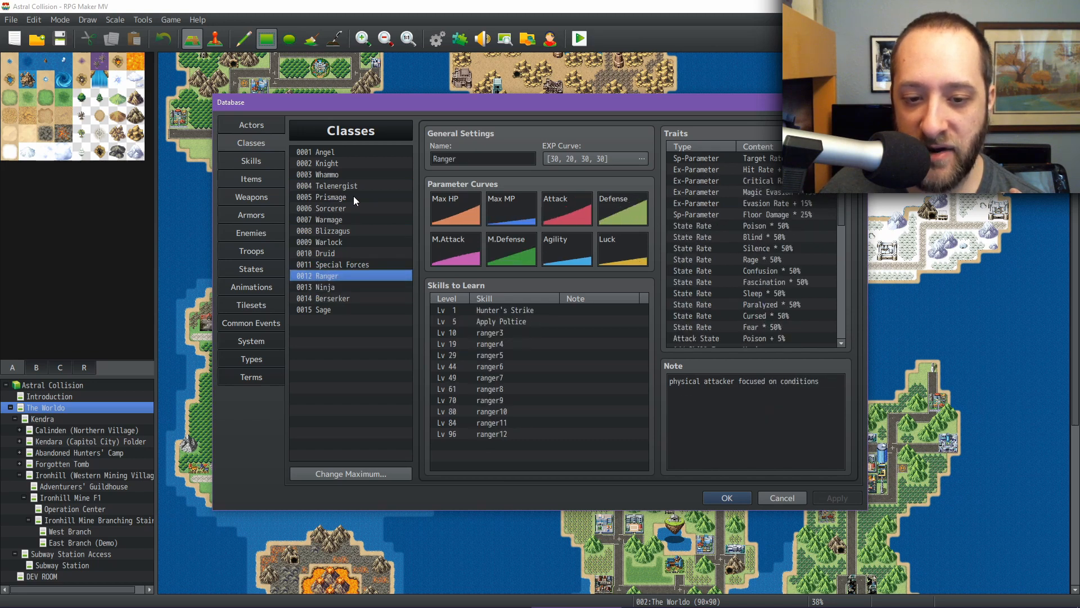
Look through the database's class skills and inspect the Ranger skill Hunter's Strike
left_click(270, 160)
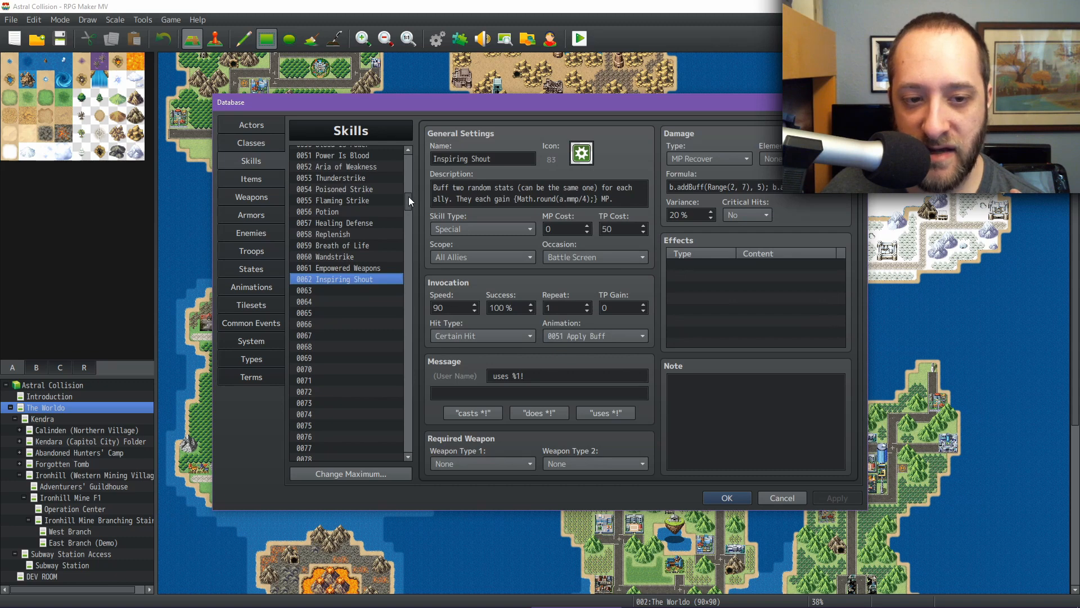
left_click_drag(408, 197, 403, 388)
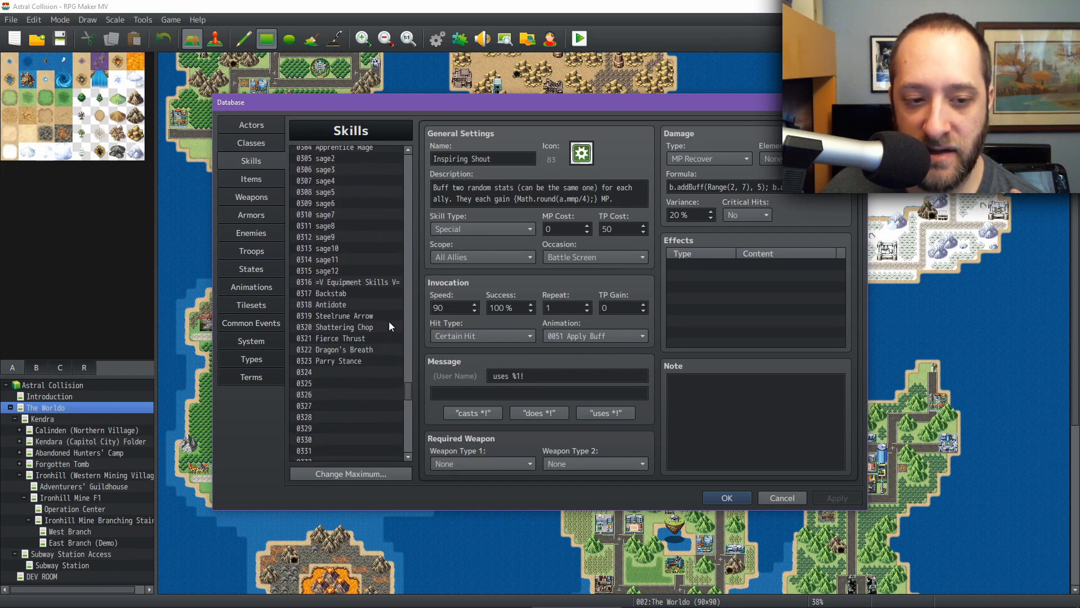
scroll(356, 249, "up", 9)
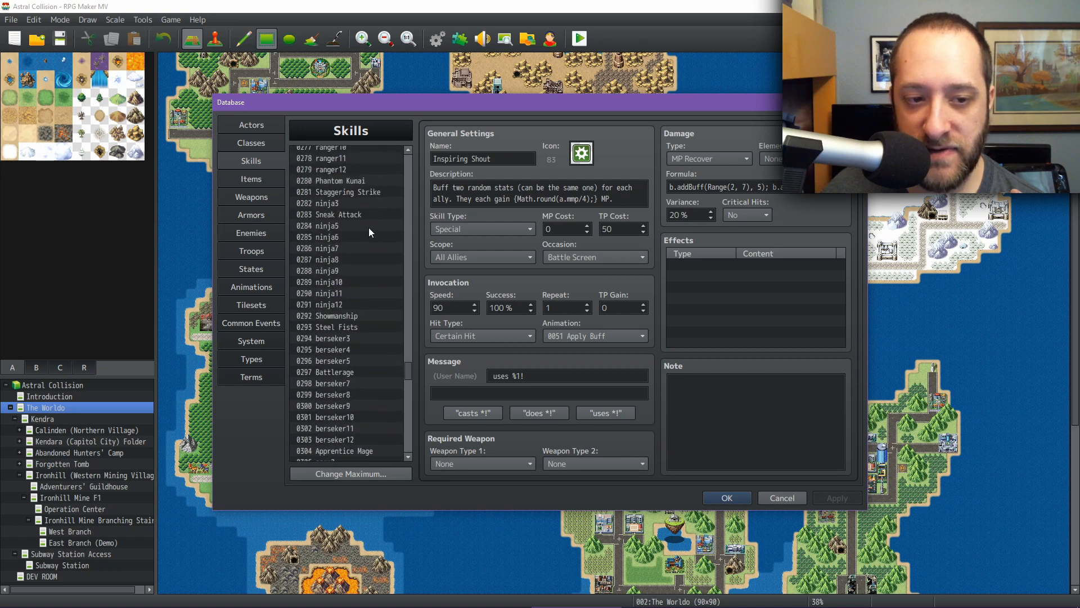
scroll(370, 181, "up", 4)
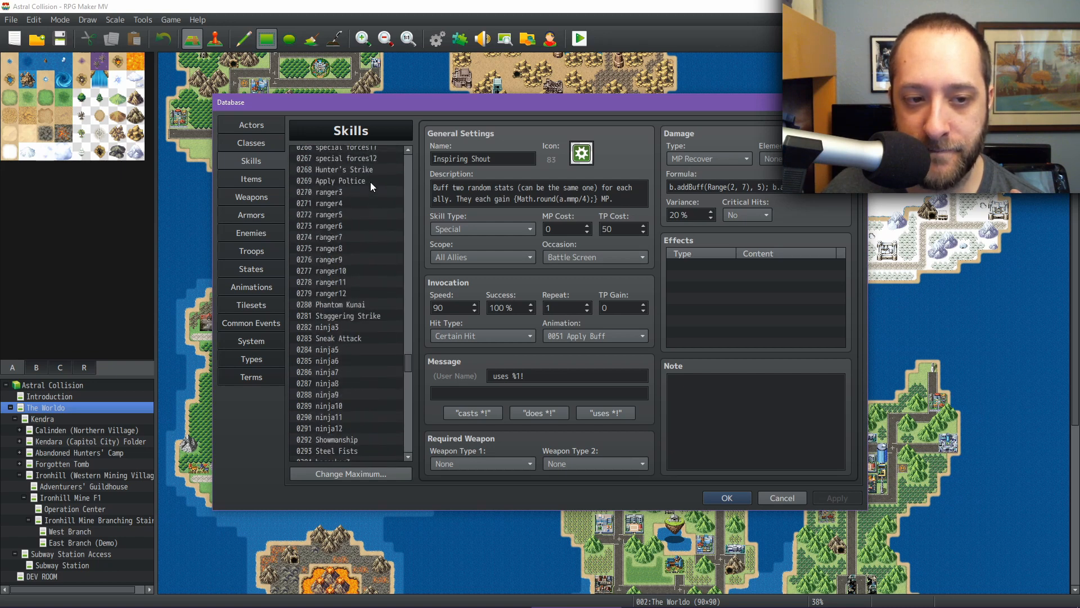
left_click(370, 189)
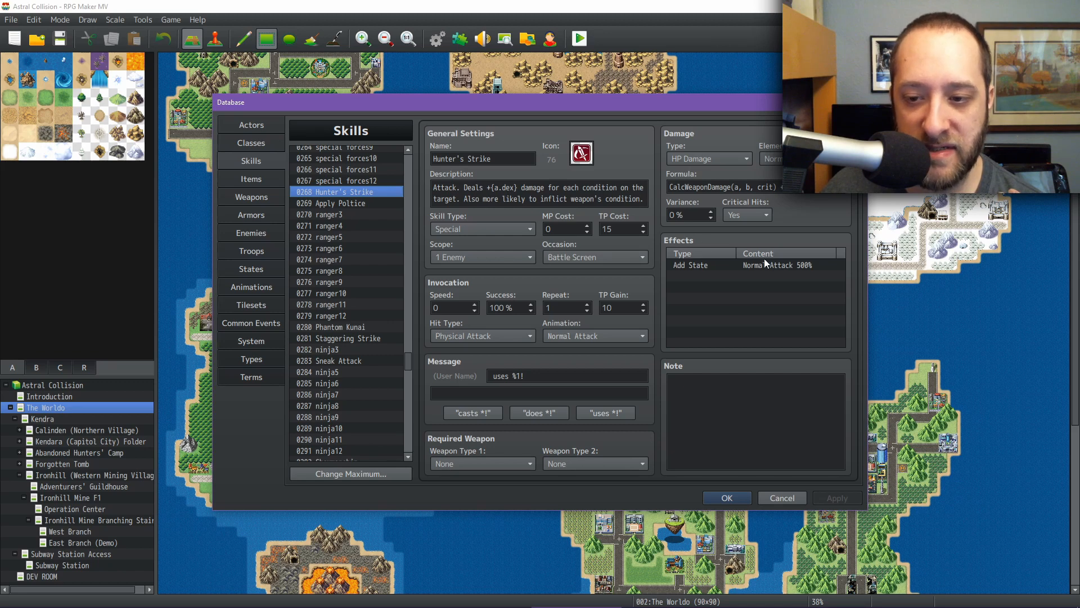
Look back through the earlier class skills, inspect the *Flaming Strike skill, and close the database with OK
scroll(387, 220, "up", 1)
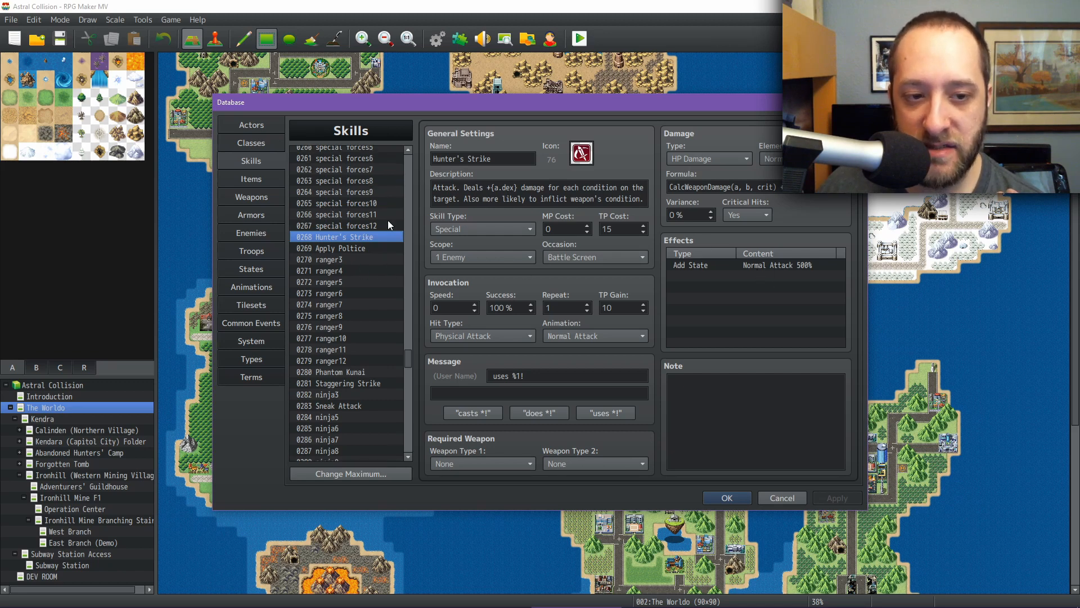
scroll(388, 221, "up", 3)
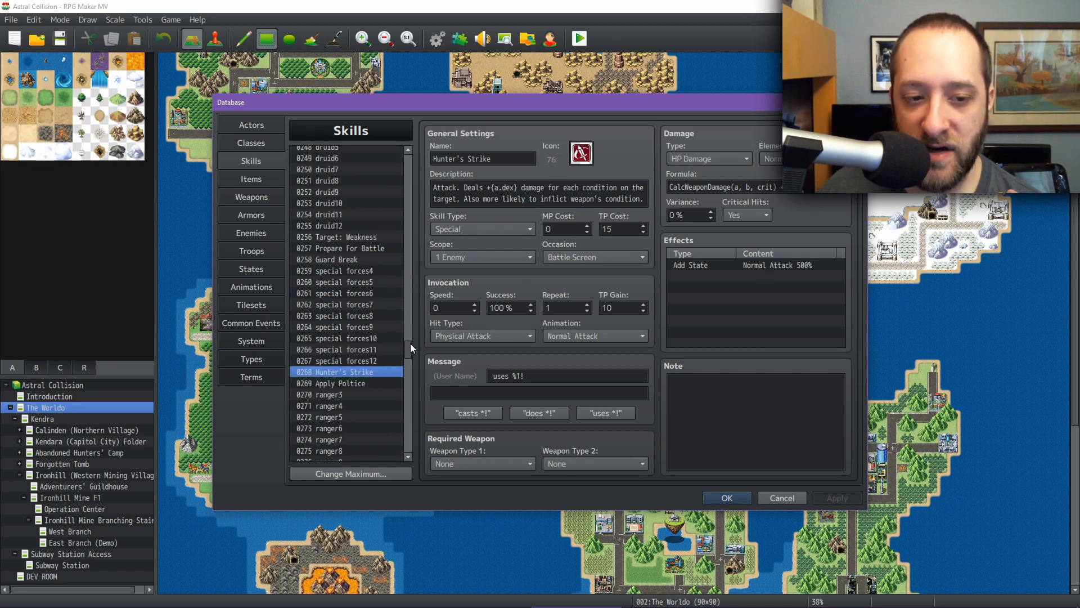
left_click_drag(407, 345, 414, 261)
left_click(369, 321)
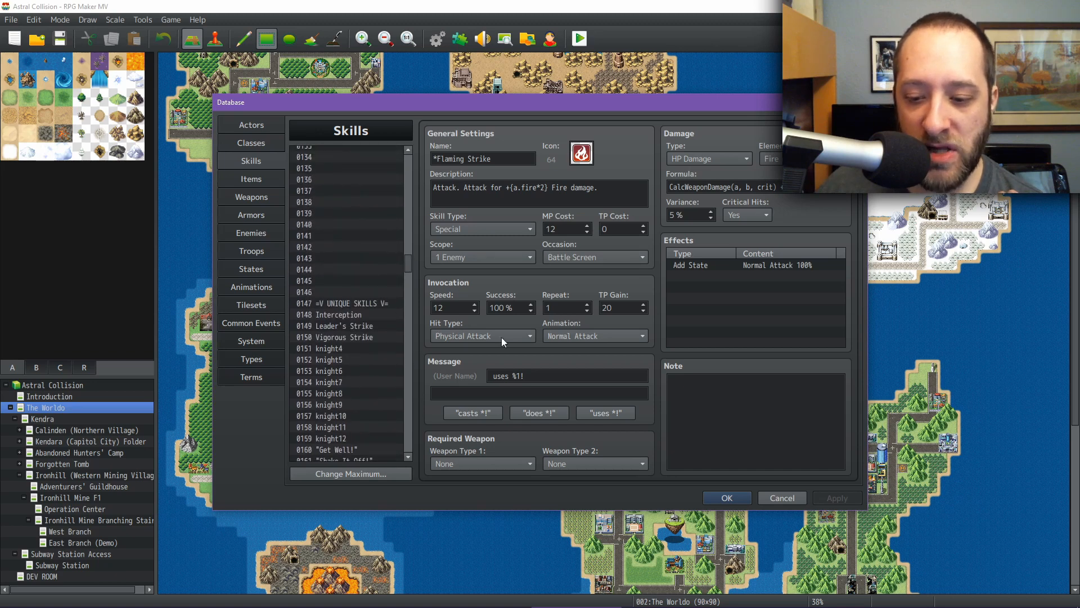
left_click(726, 497)
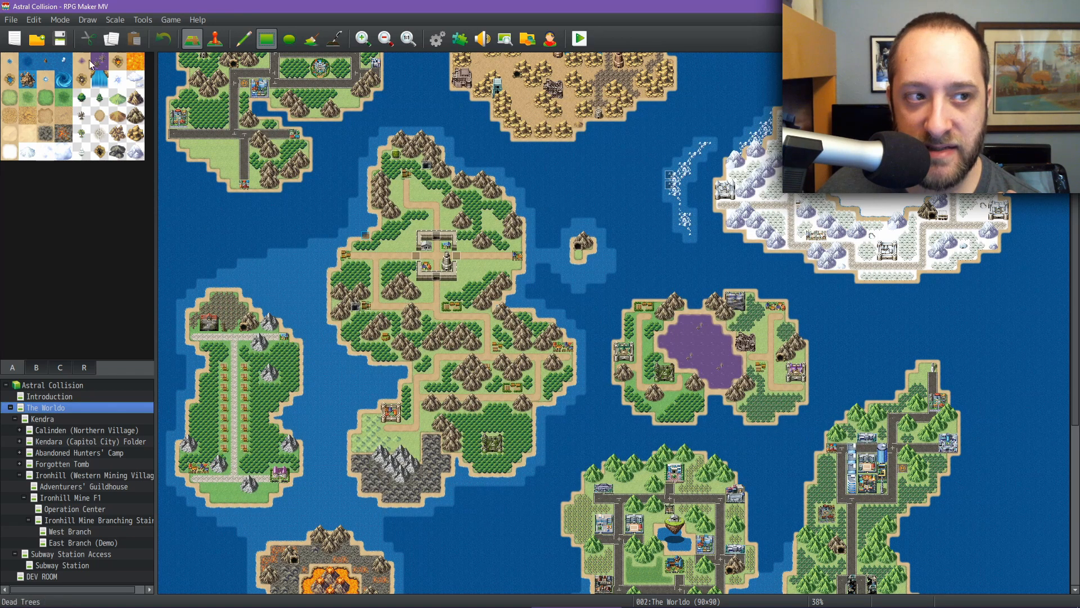